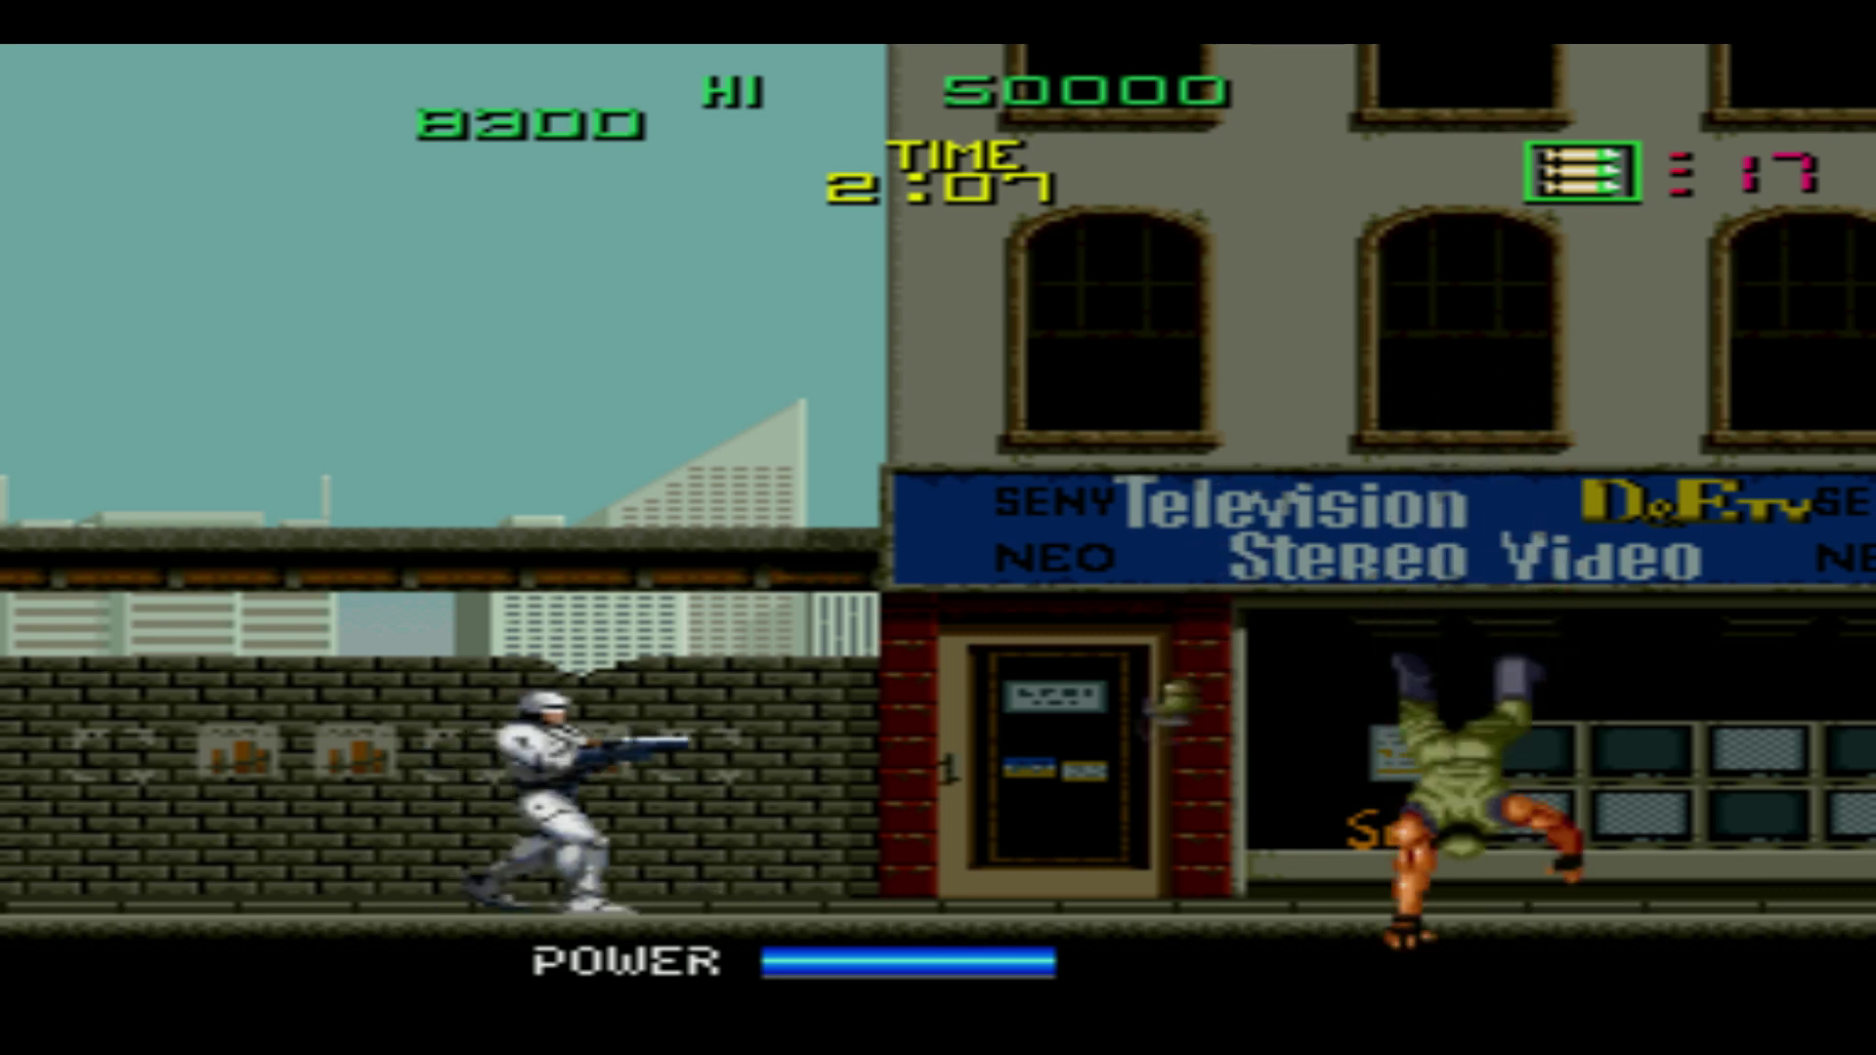
{"action": "key", "text": "x"}
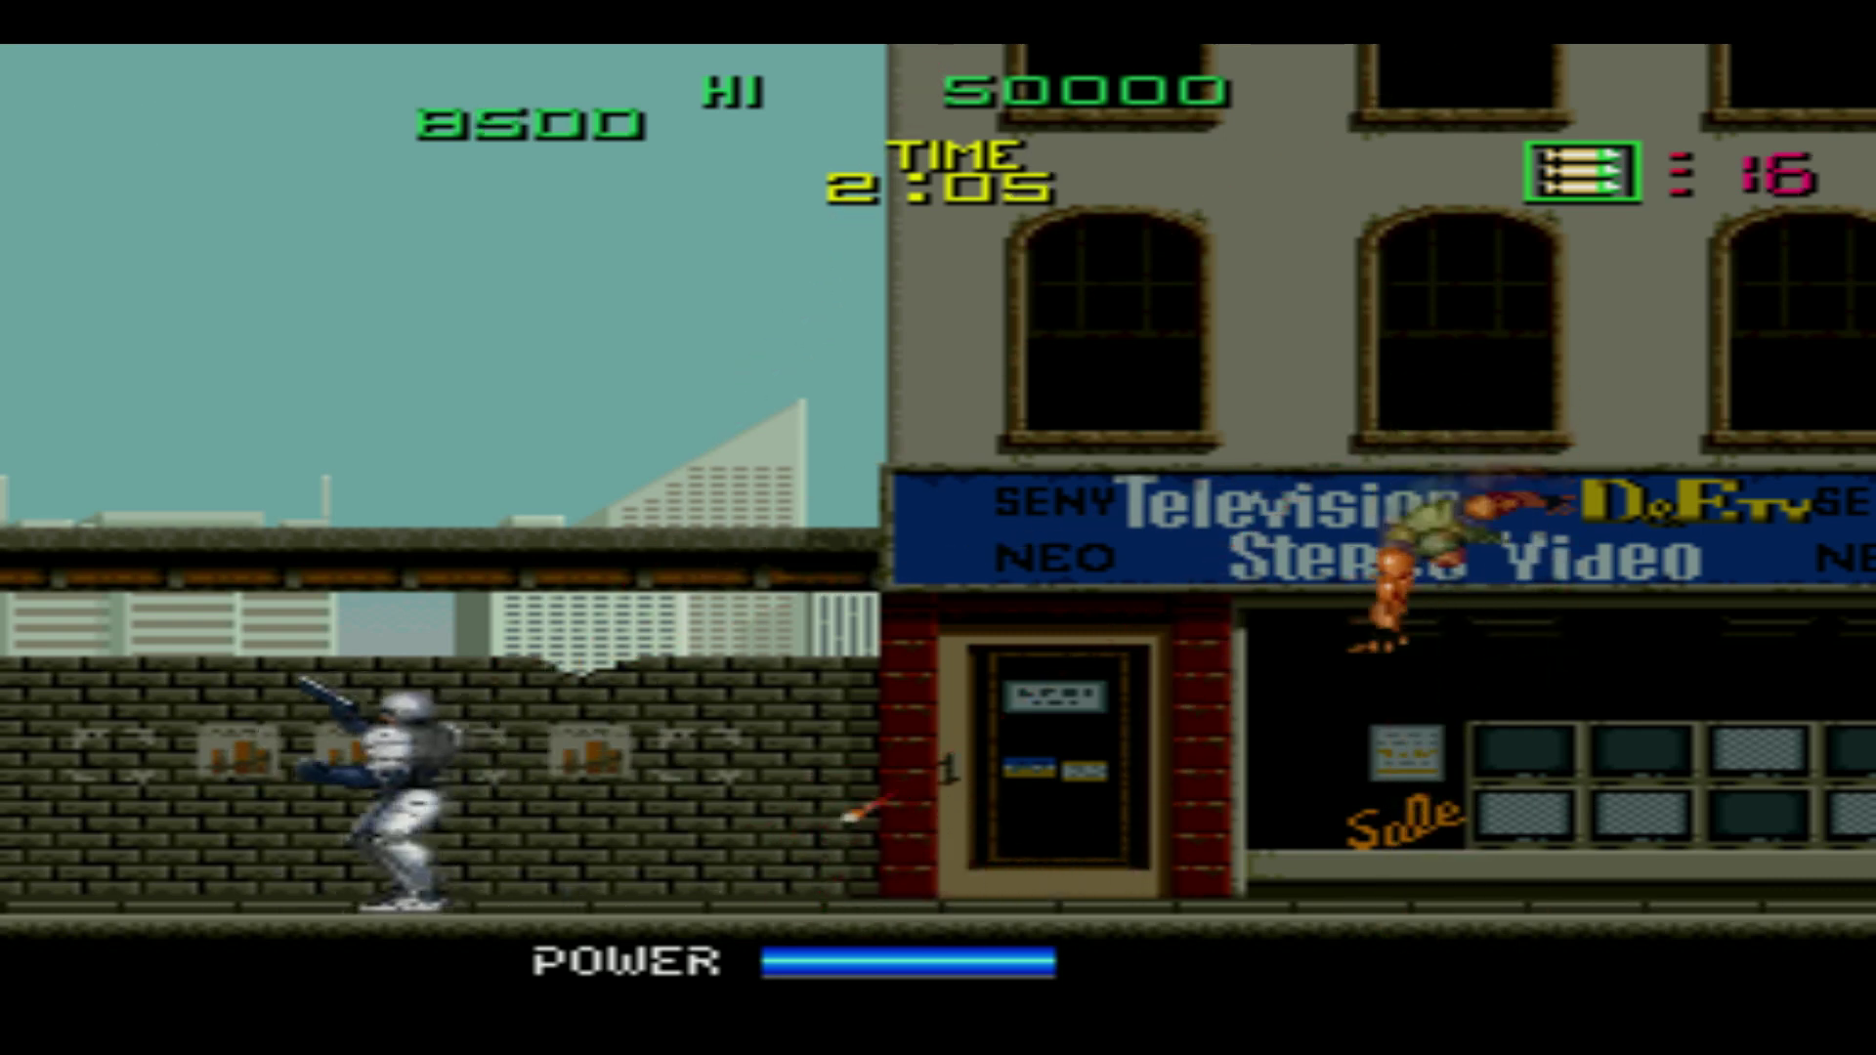
{"action": "key", "text": "Left"}
{"action": "key", "text": "Right"}
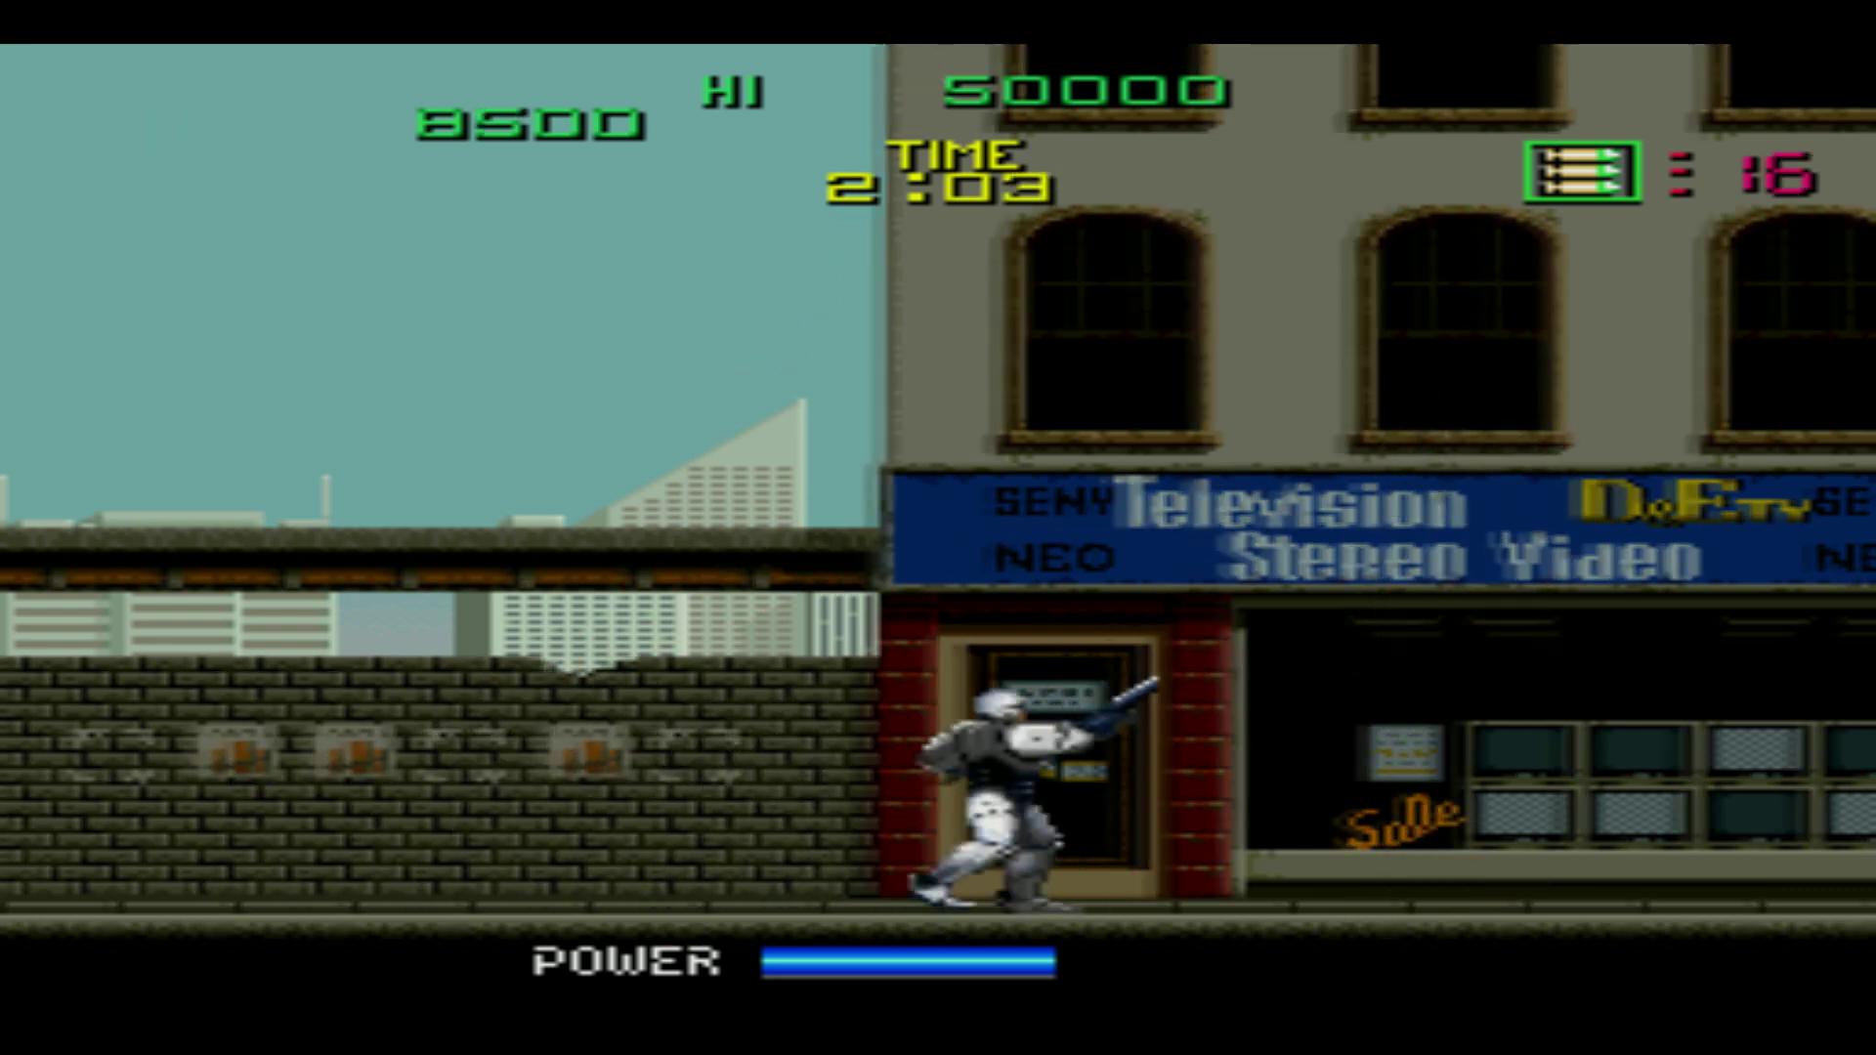
{"action": "key", "text": "x"}
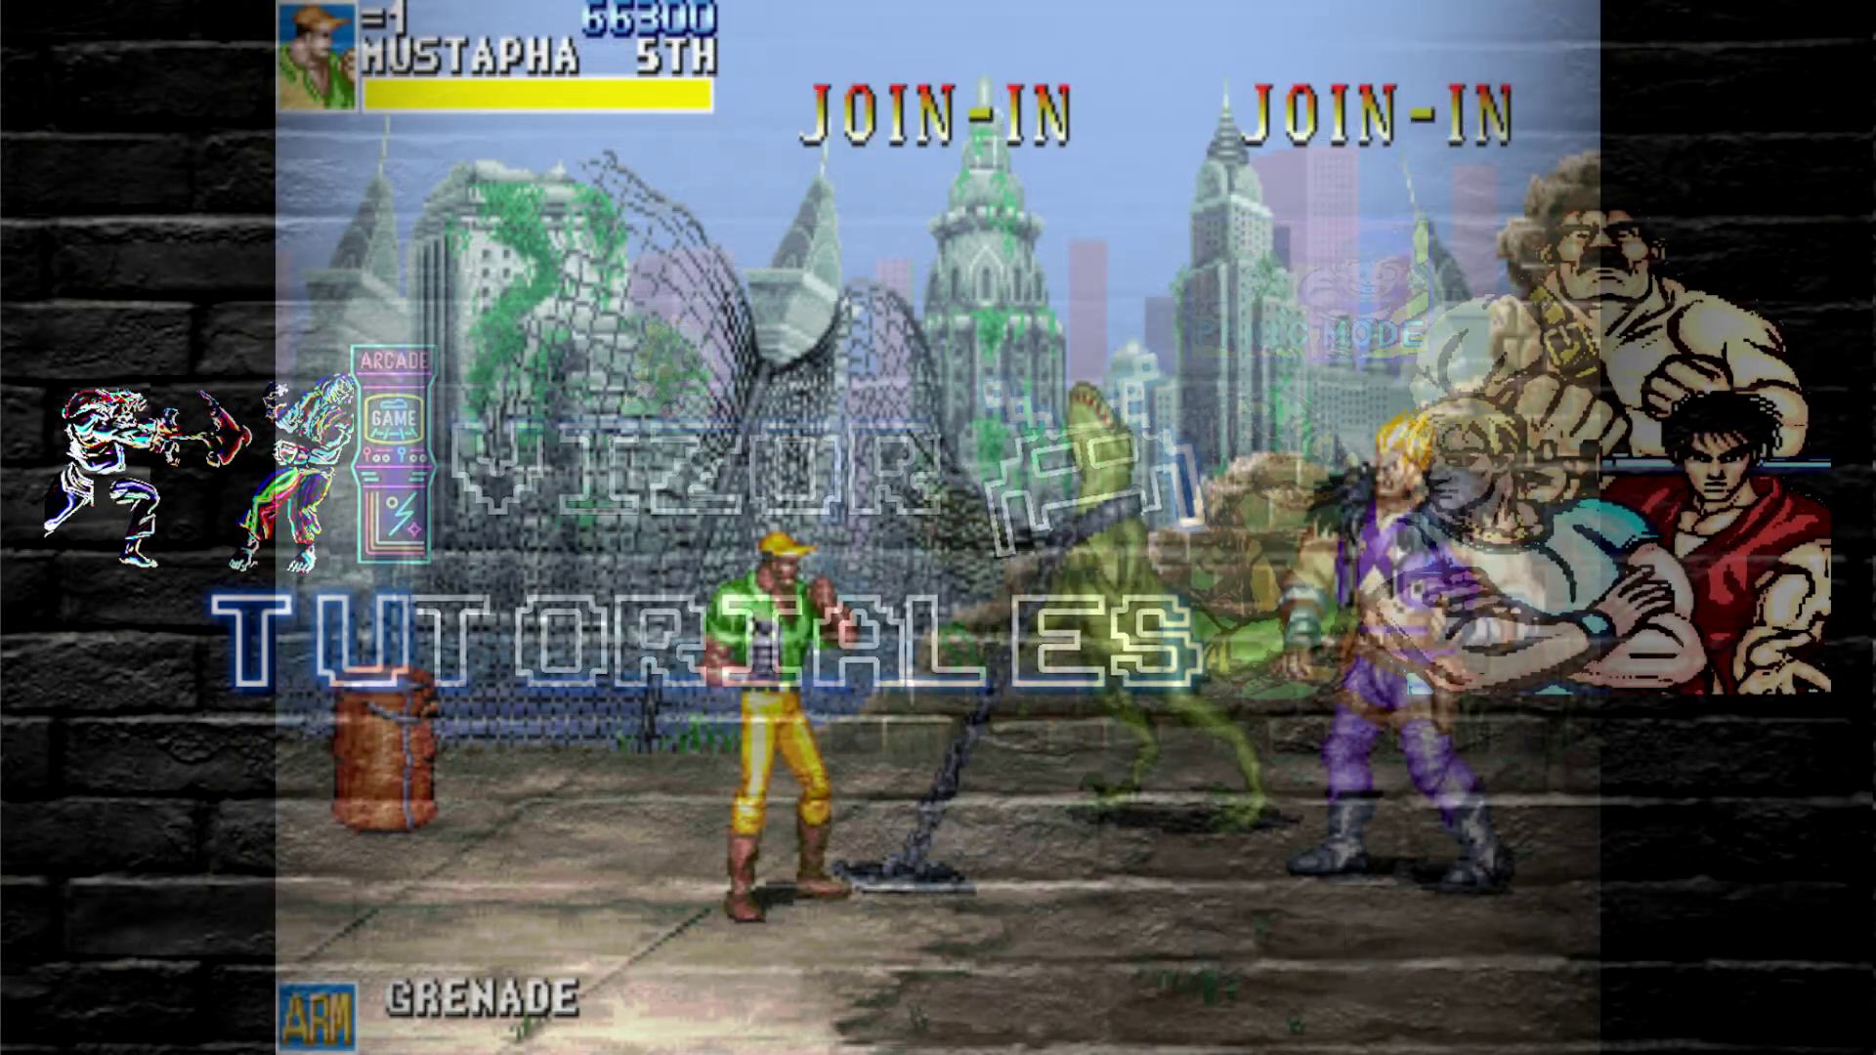
{"action": "key", "text": "Left"}
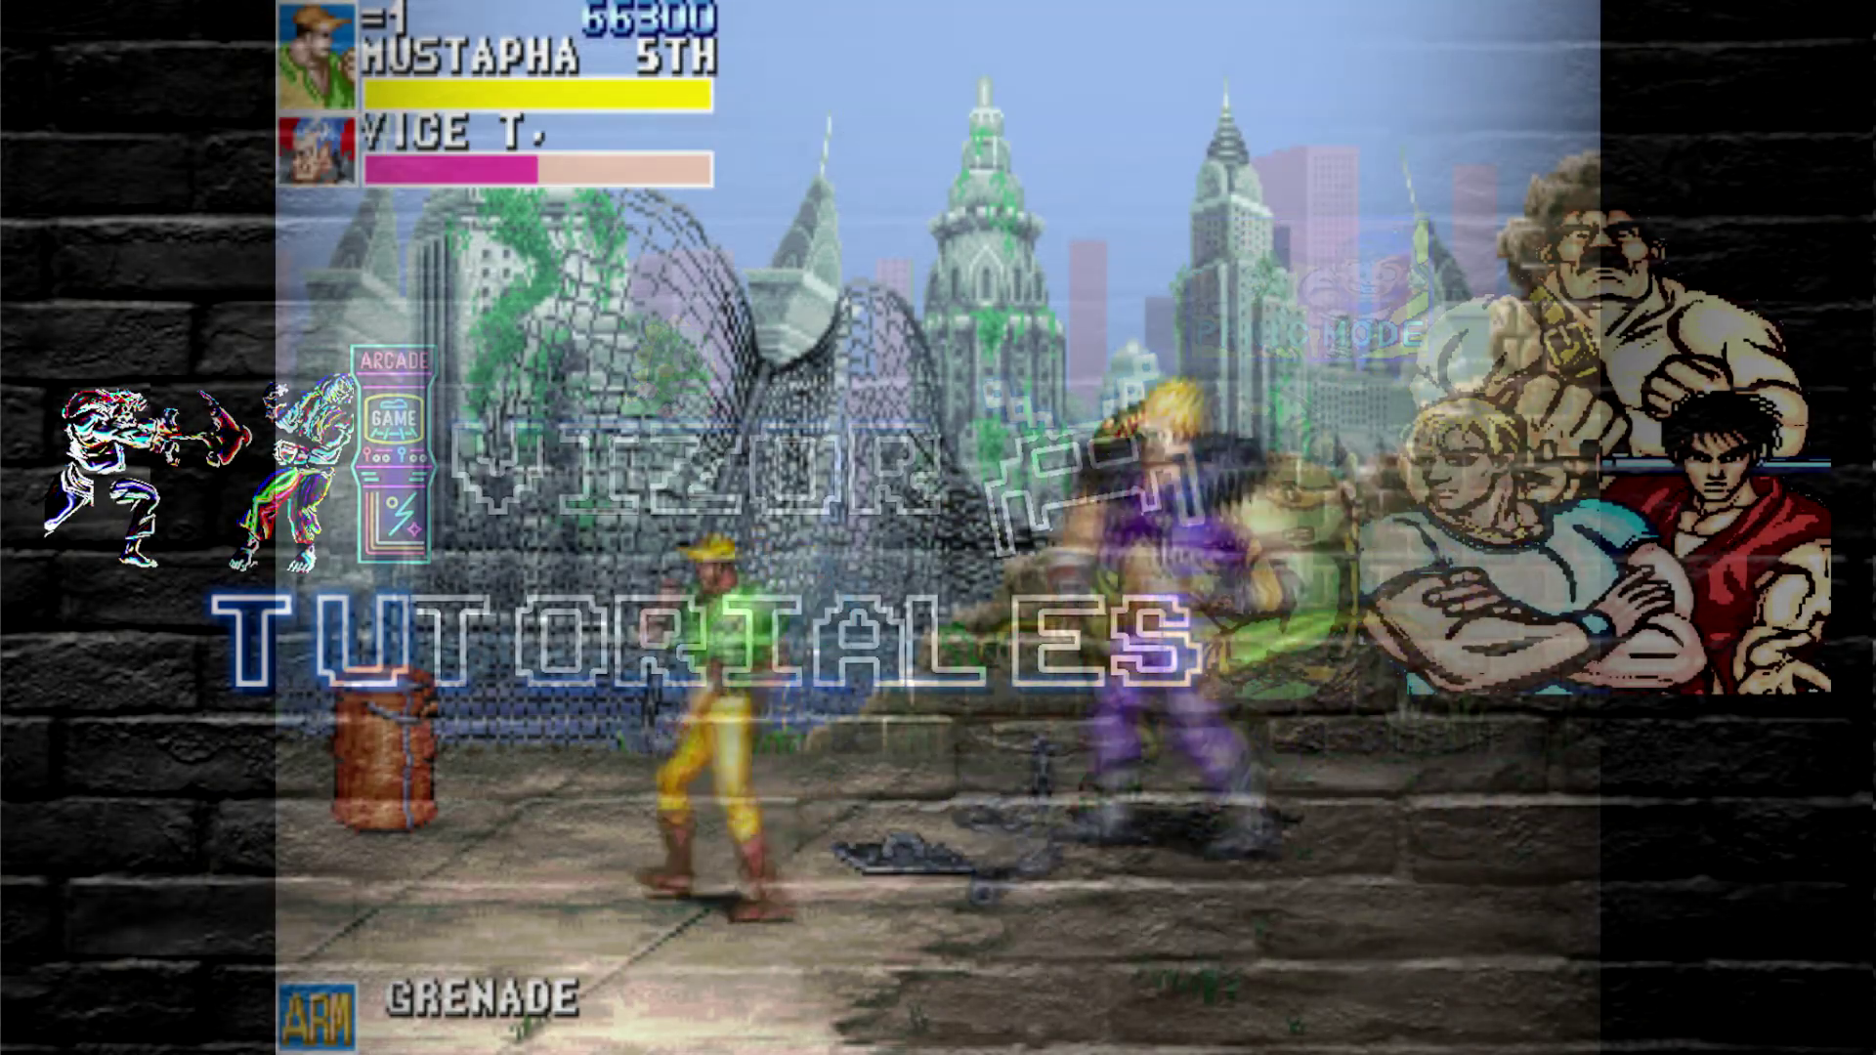
{"action": "key", "text": "x"}
{"action": "key", "text": "Right"}
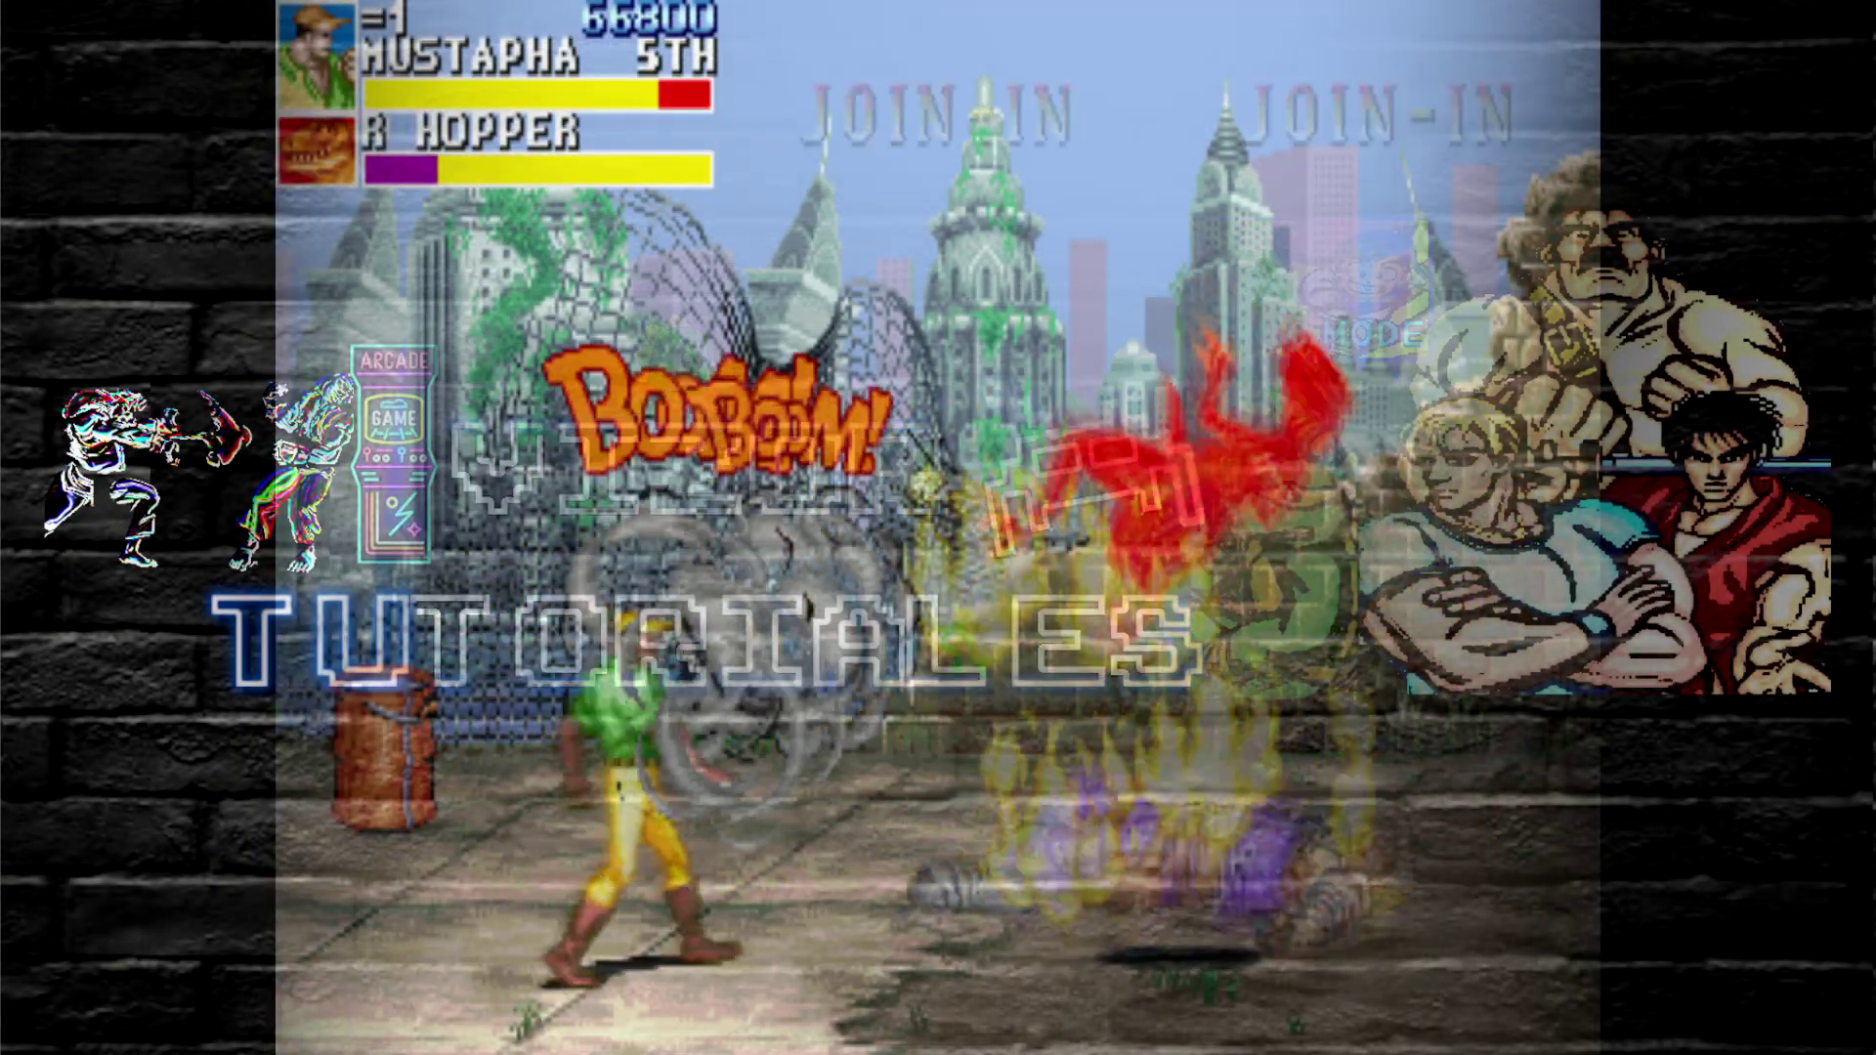
{"action": "key", "text": "Right"}
{"action": "key", "text": "x"}
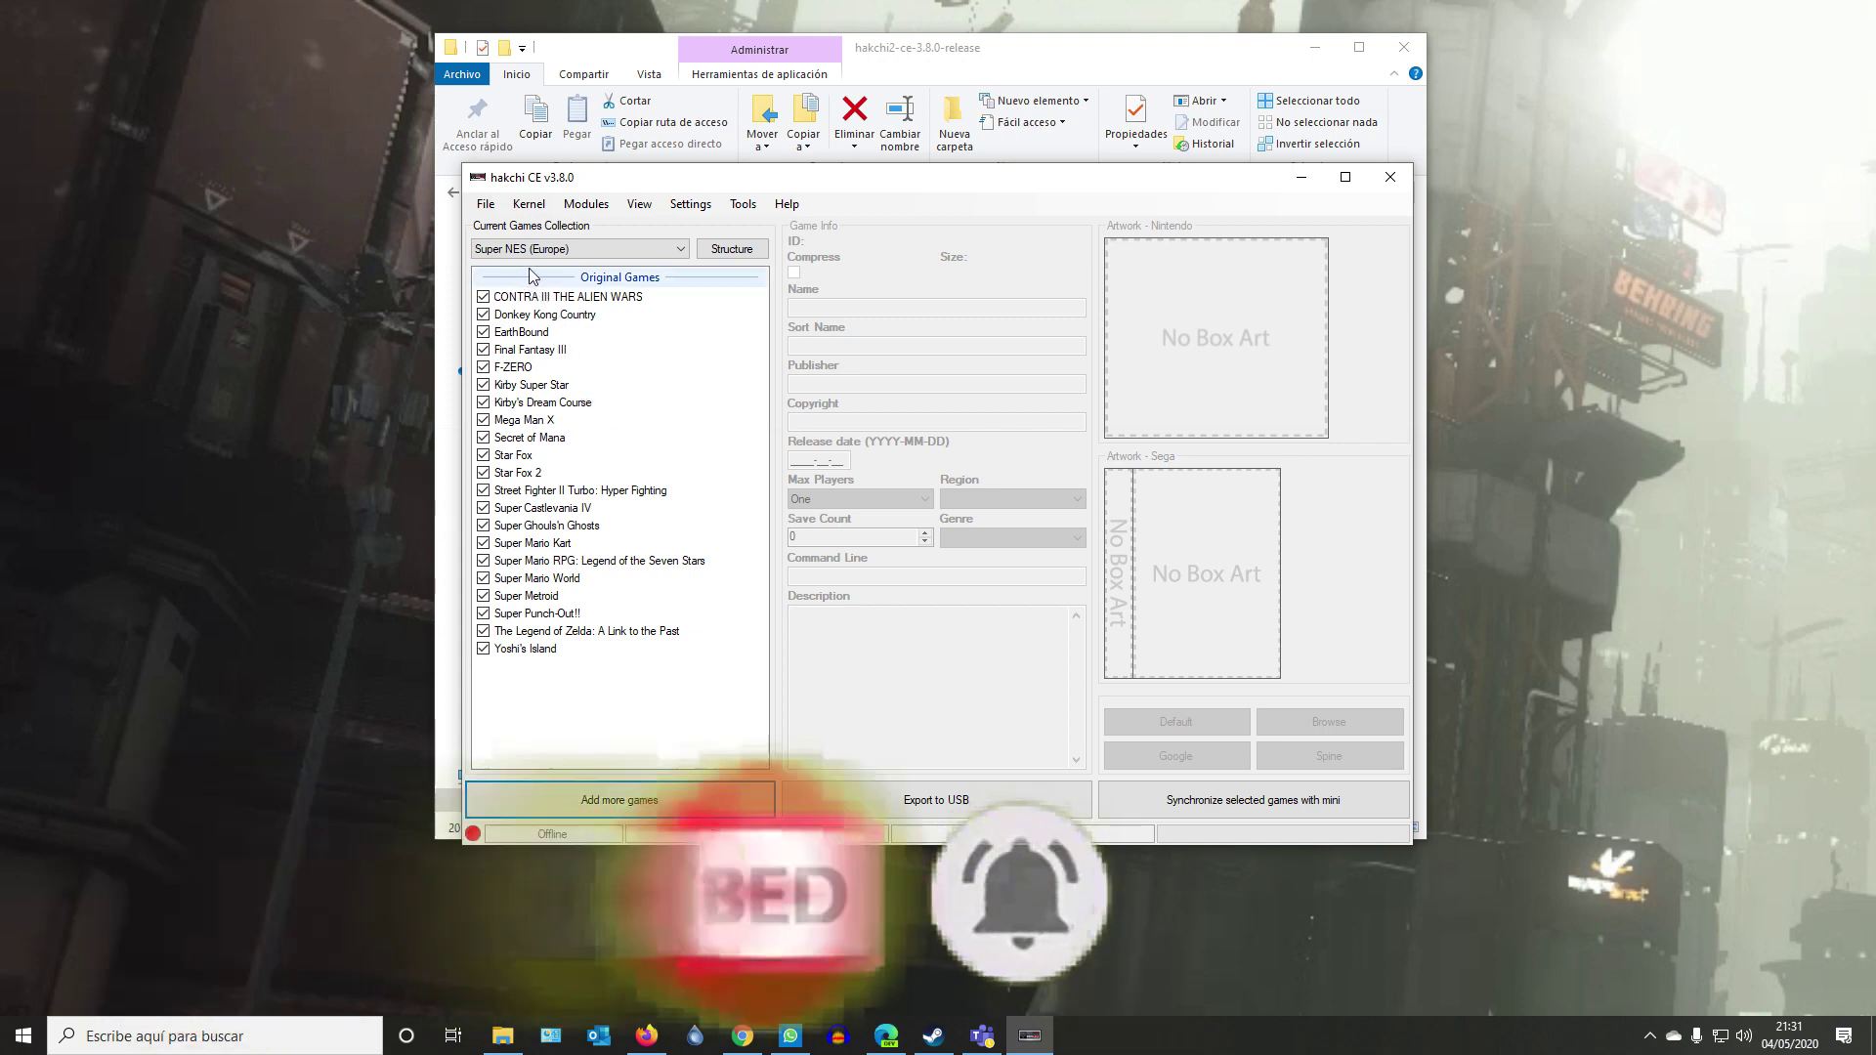
Look through the original games of the Sega MegaDrive (EUR) collection, and return to the Super NES (Europe) collection.
{"action": "left_click", "coordinate": [535, 250]}
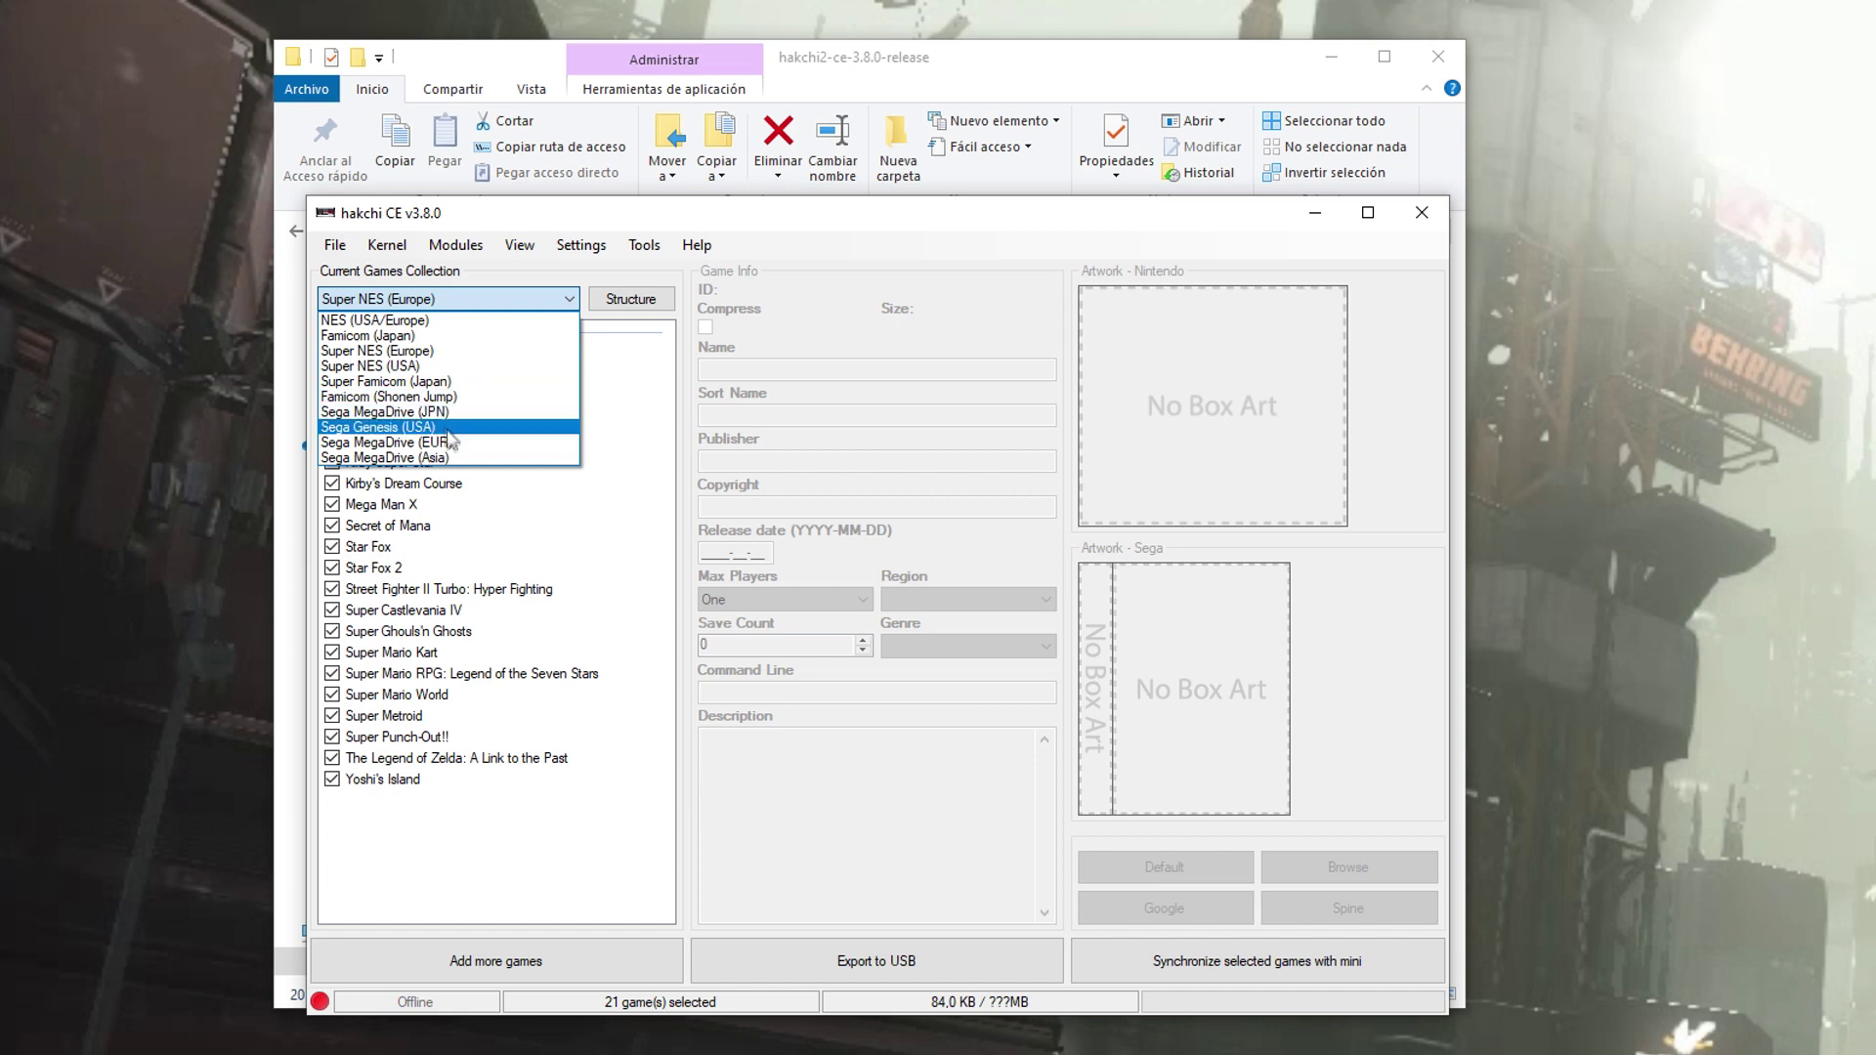
{"action": "left_click", "coordinate": [457, 455]}
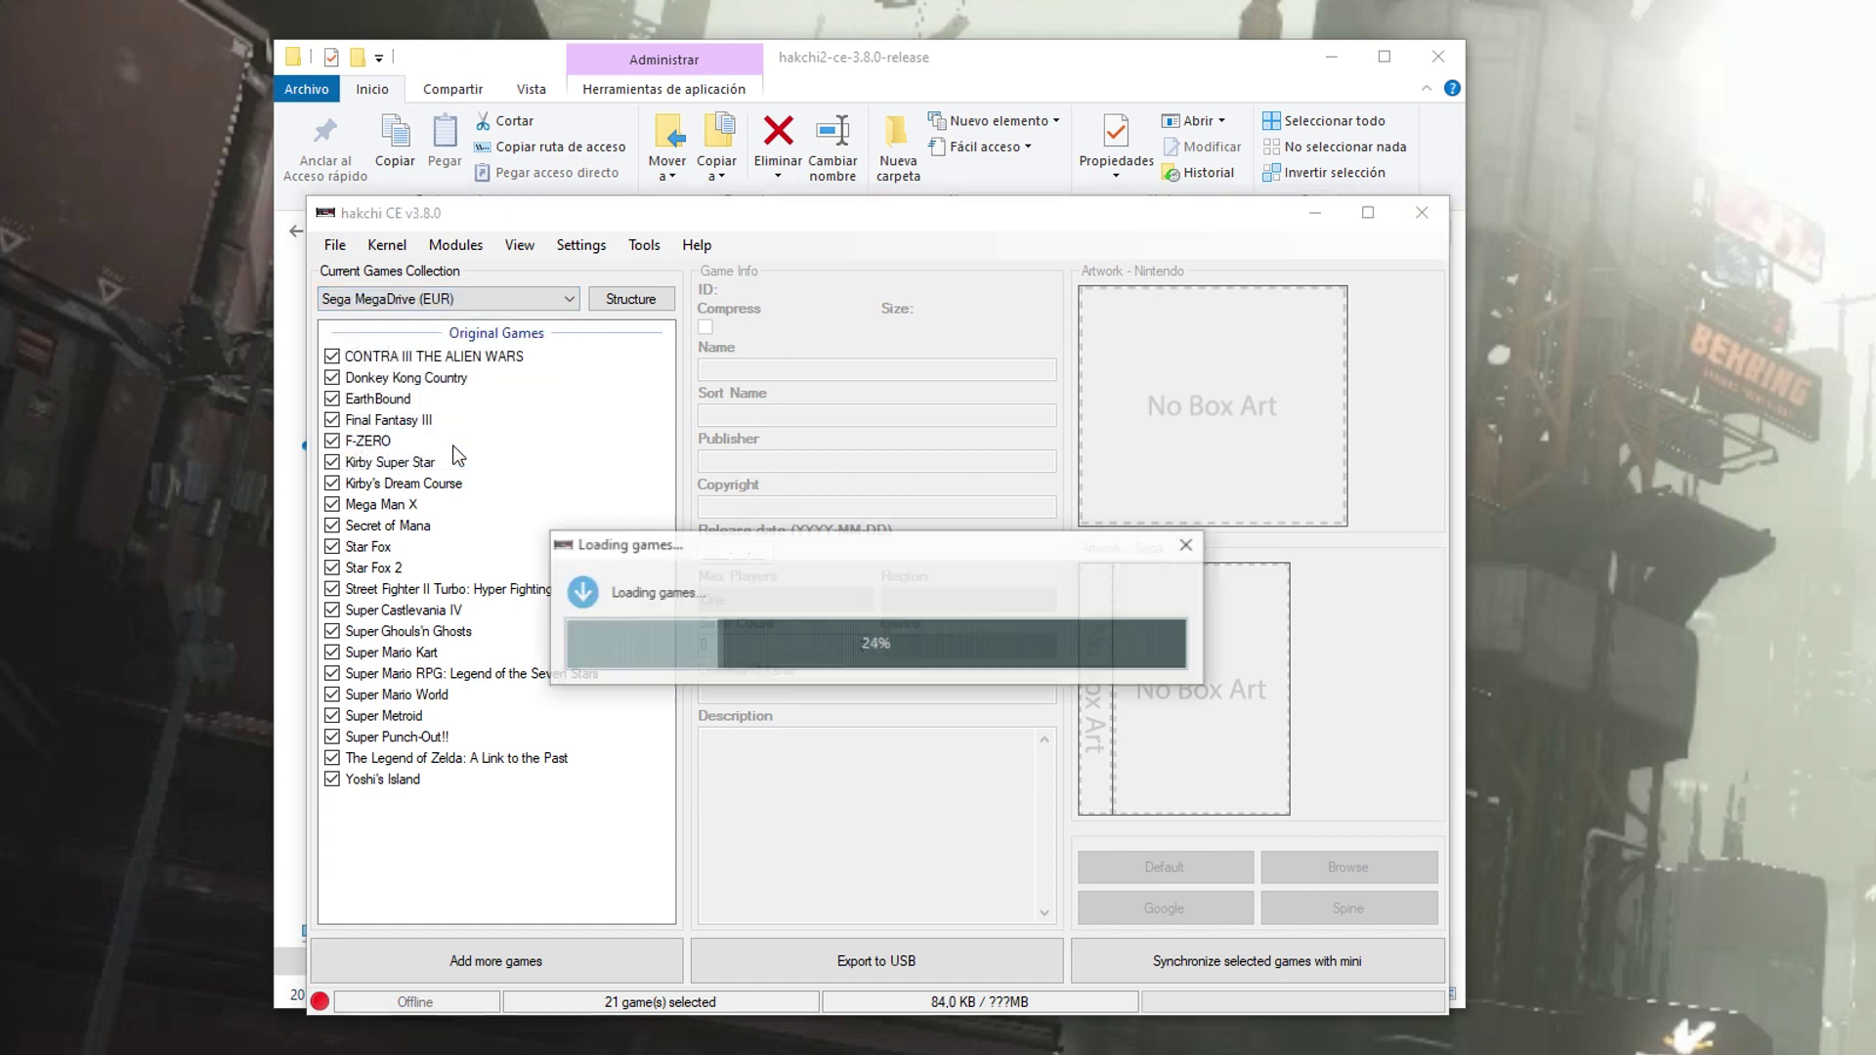
{"action": "scroll", "coordinate": [486, 498], "scroll_direction": "down", "scroll_amount": 2}
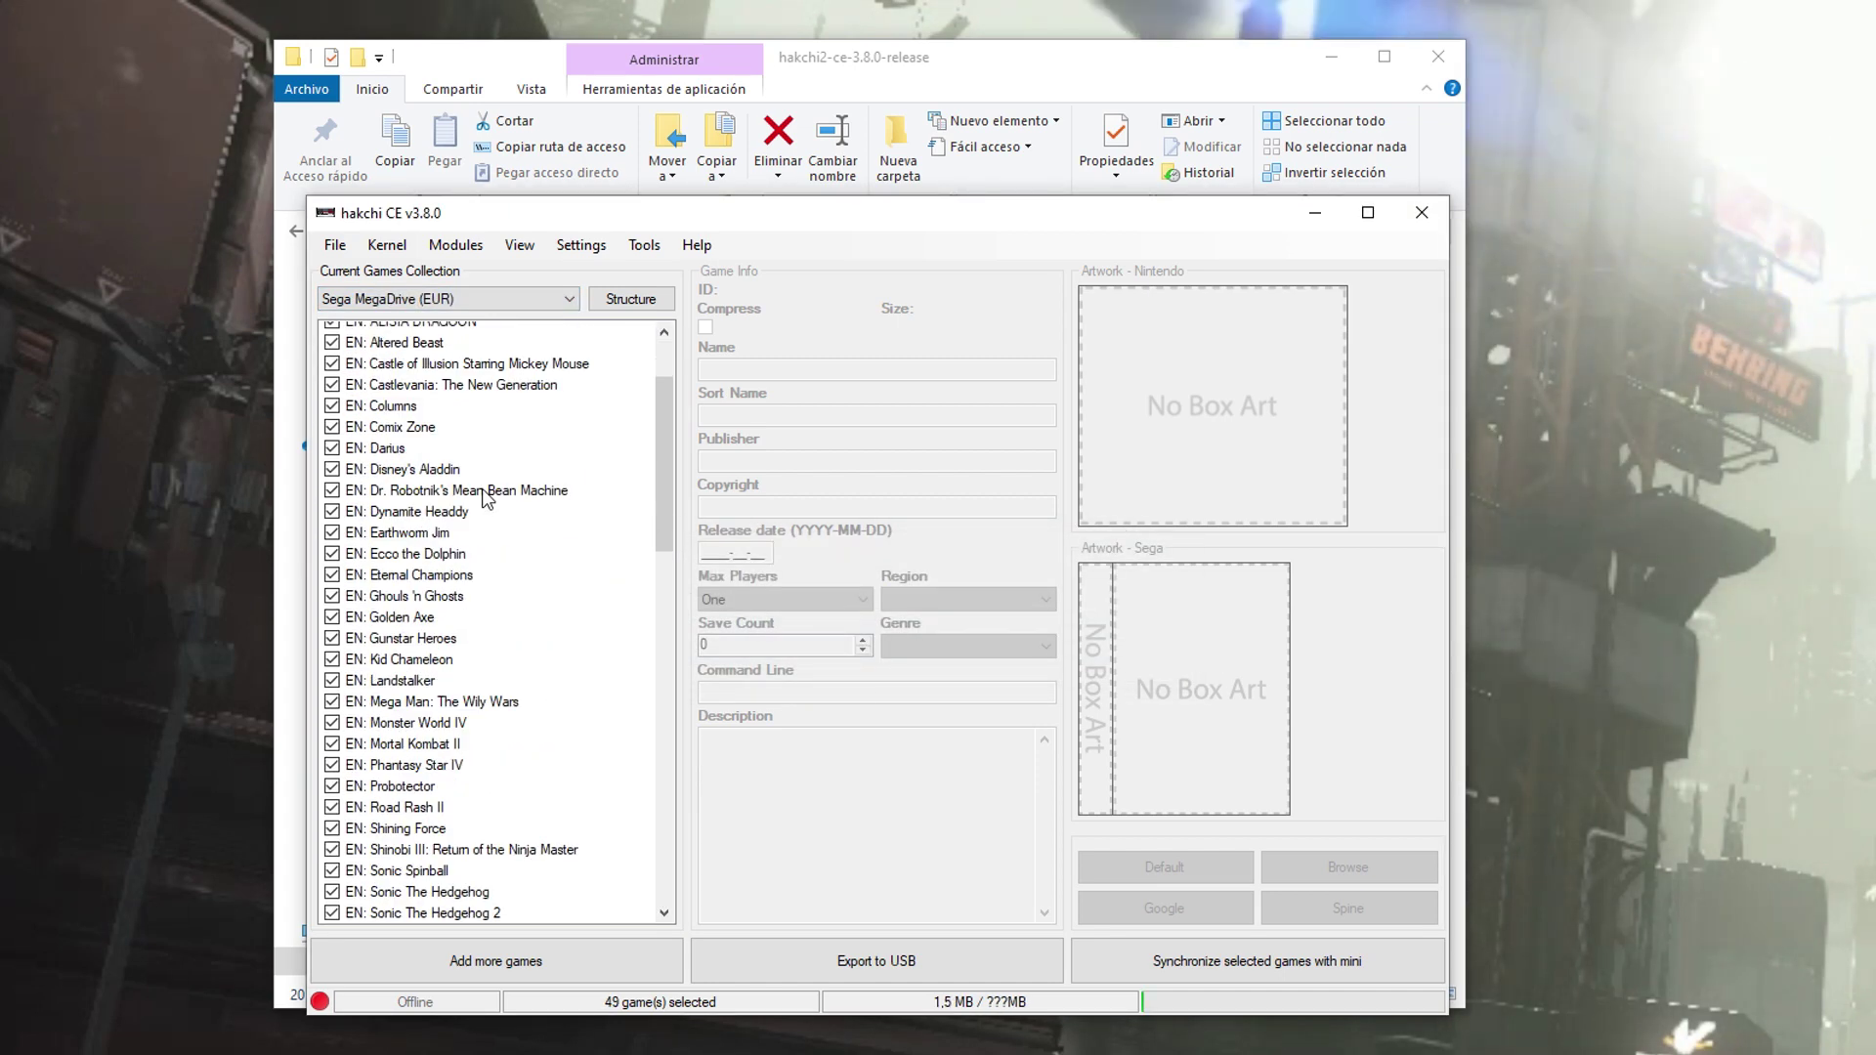
{"action": "scroll", "coordinate": [485, 498], "scroll_direction": "down", "scroll_amount": 8}
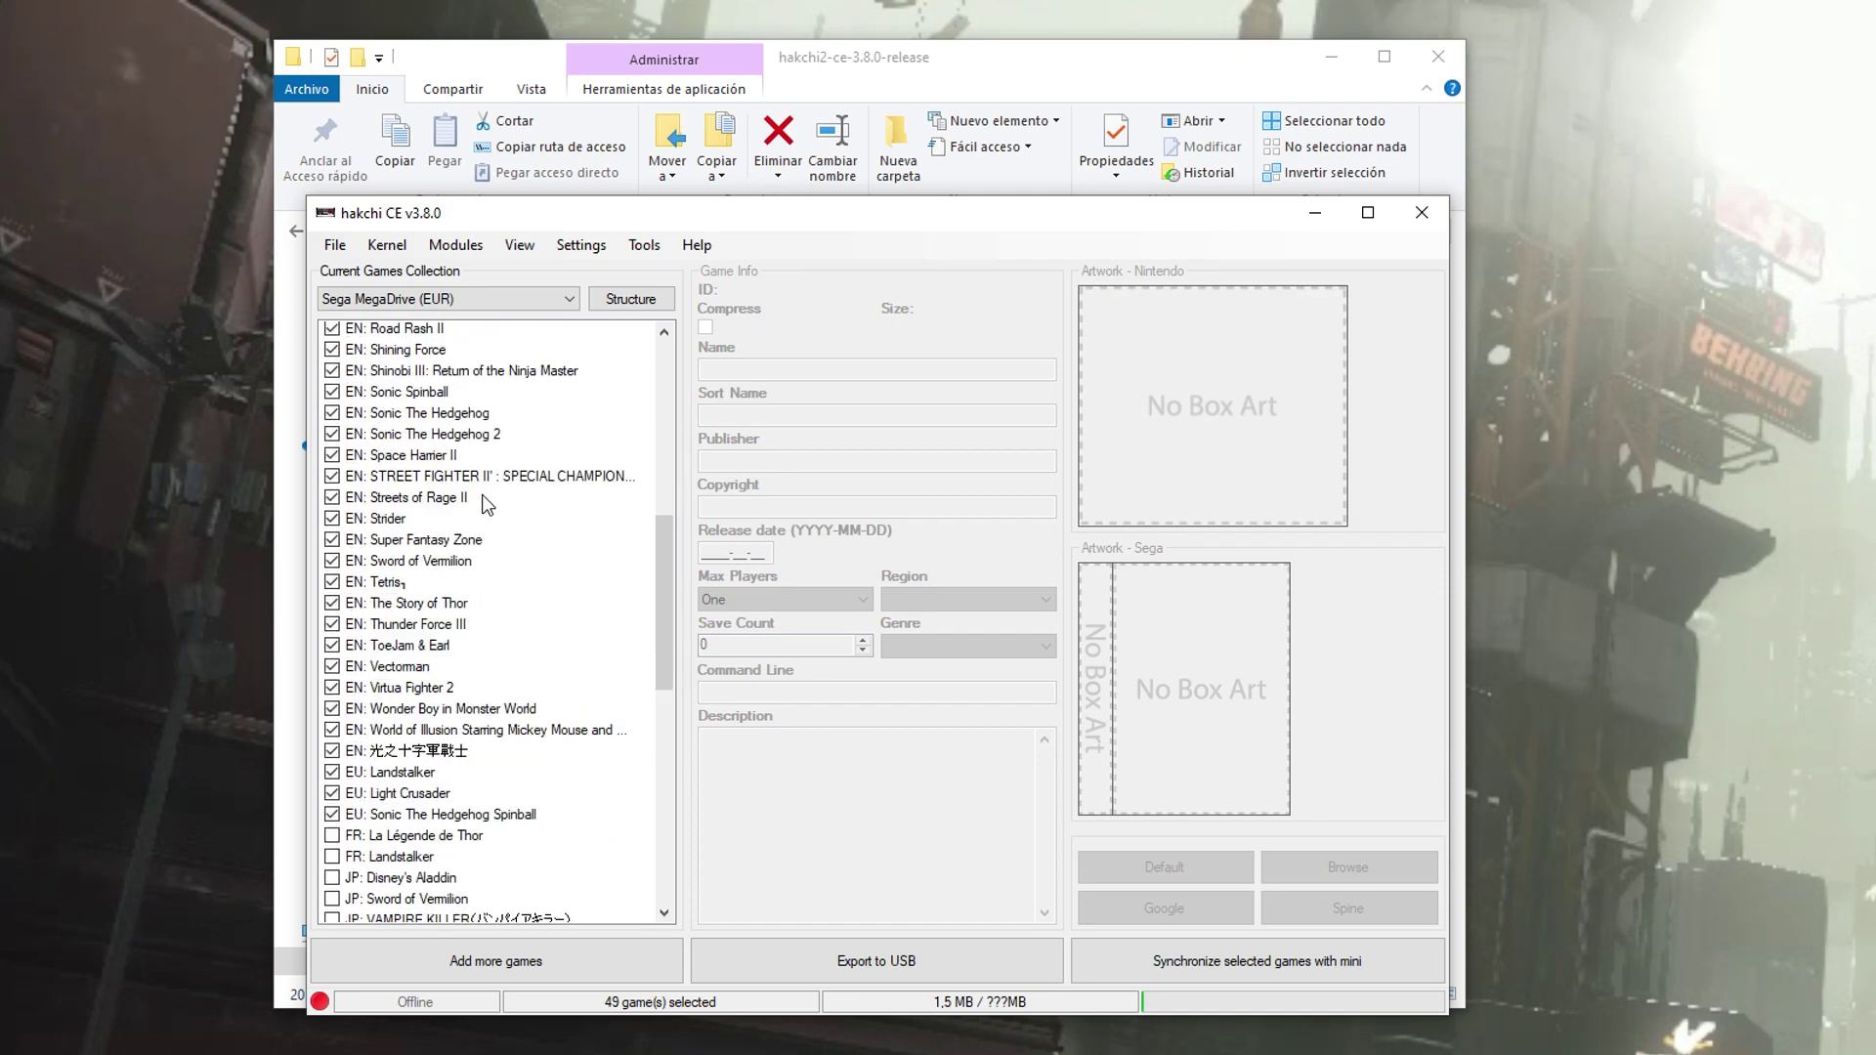
{"action": "scroll", "coordinate": [483, 496], "scroll_direction": "down", "scroll_amount": 10}
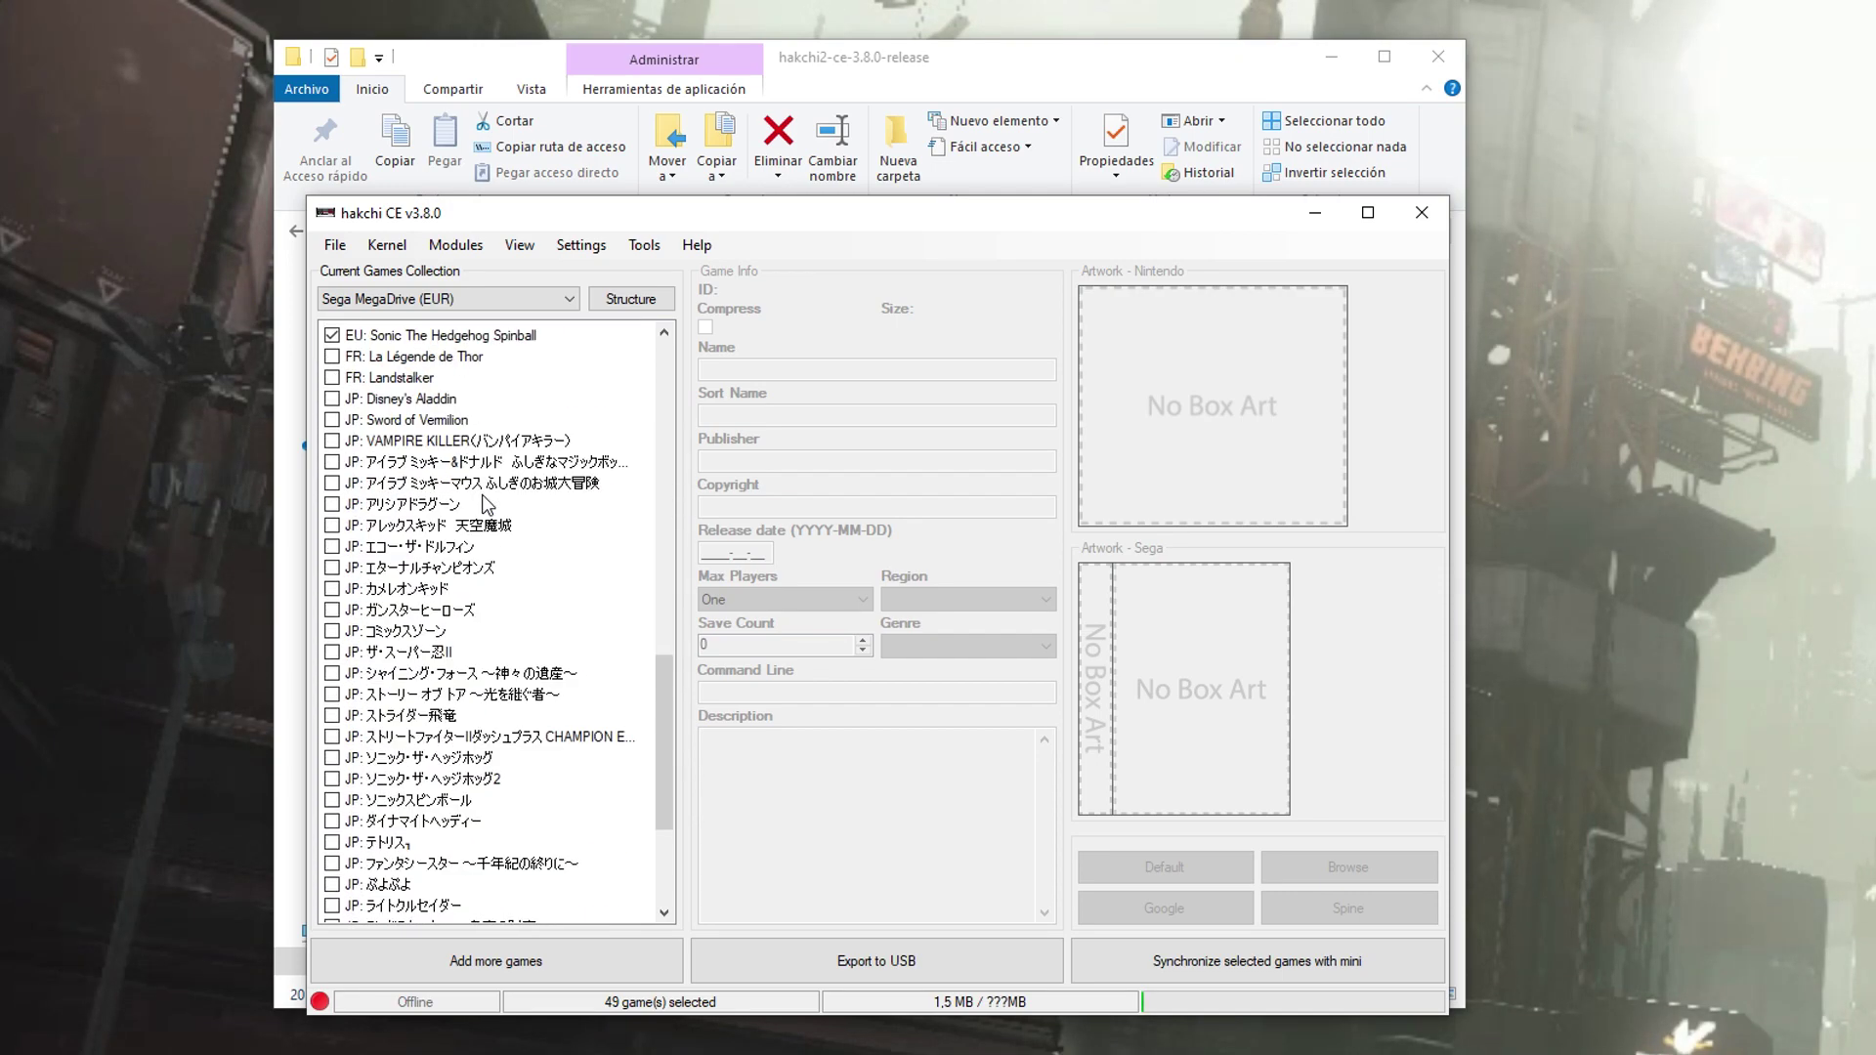
{"action": "scroll", "coordinate": [486, 501], "scroll_direction": "down", "scroll_amount": 1}
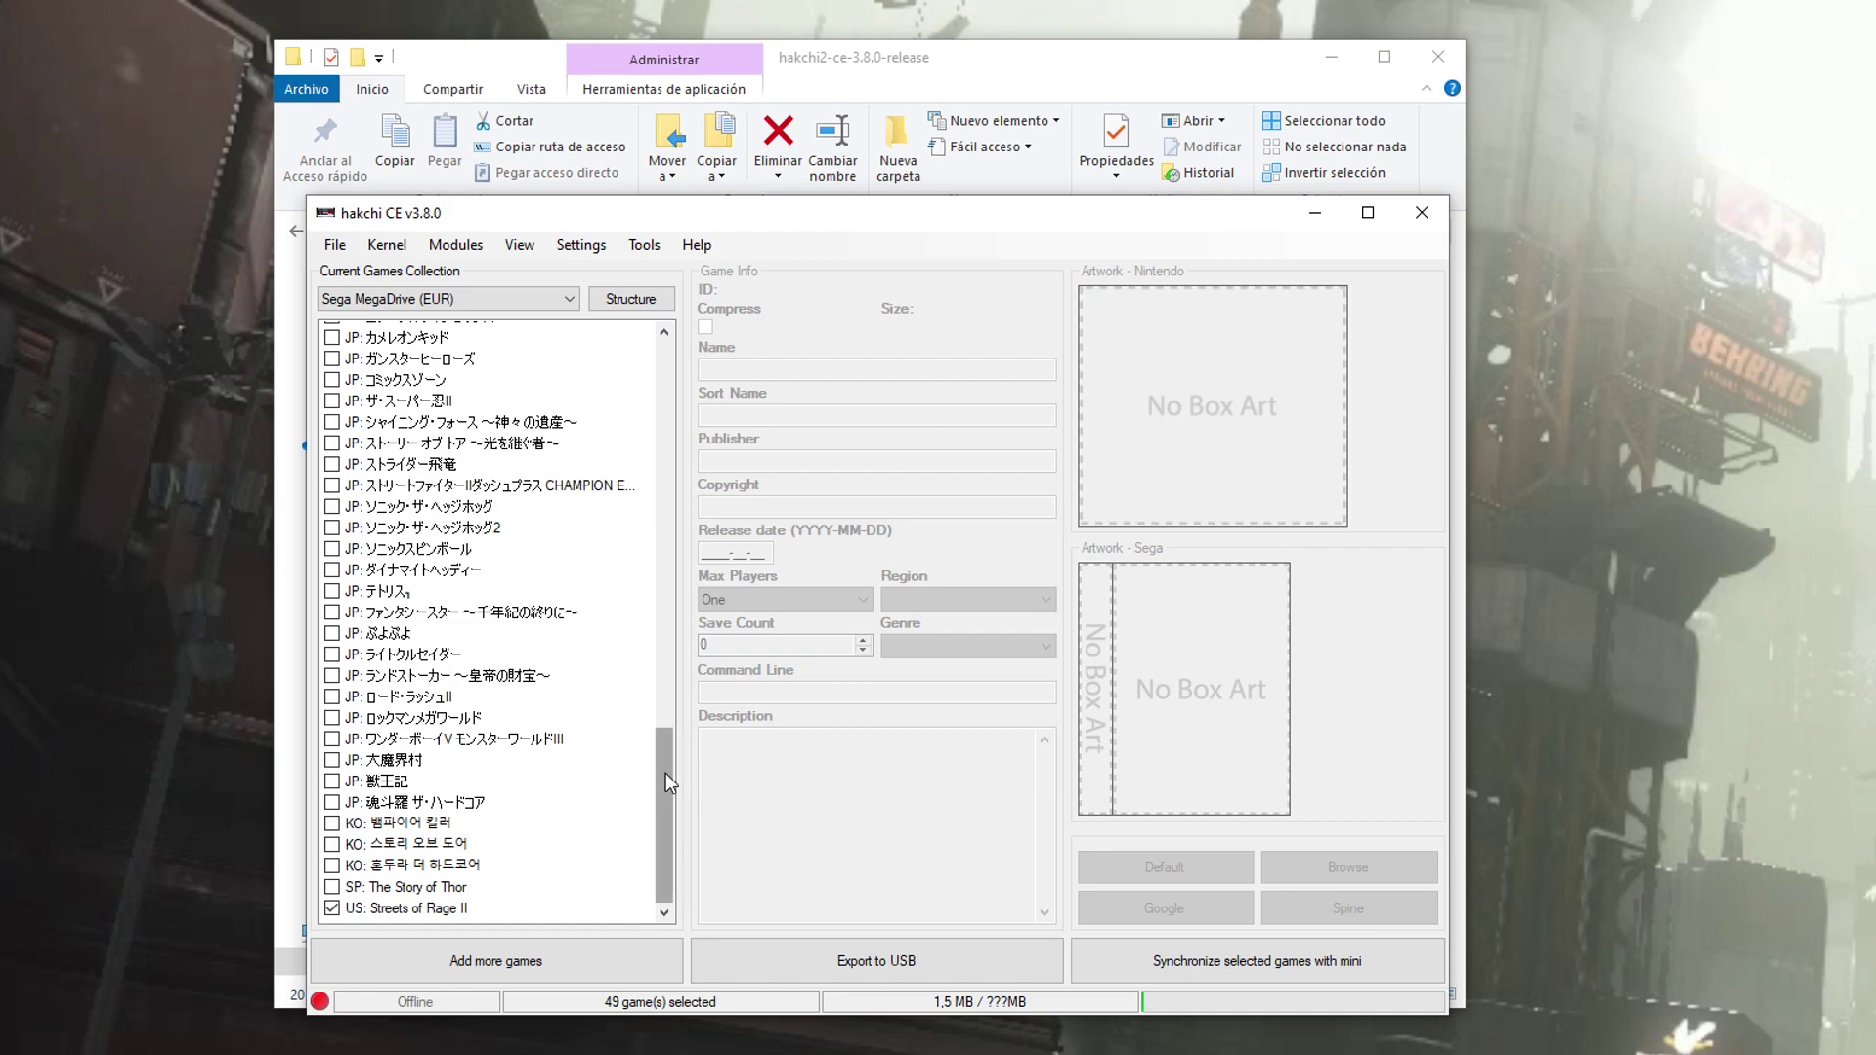
{"action": "left_click_drag", "start_coordinate": [666, 782], "coordinate": [665, 391]}
{"action": "left_click", "coordinate": [569, 299]}
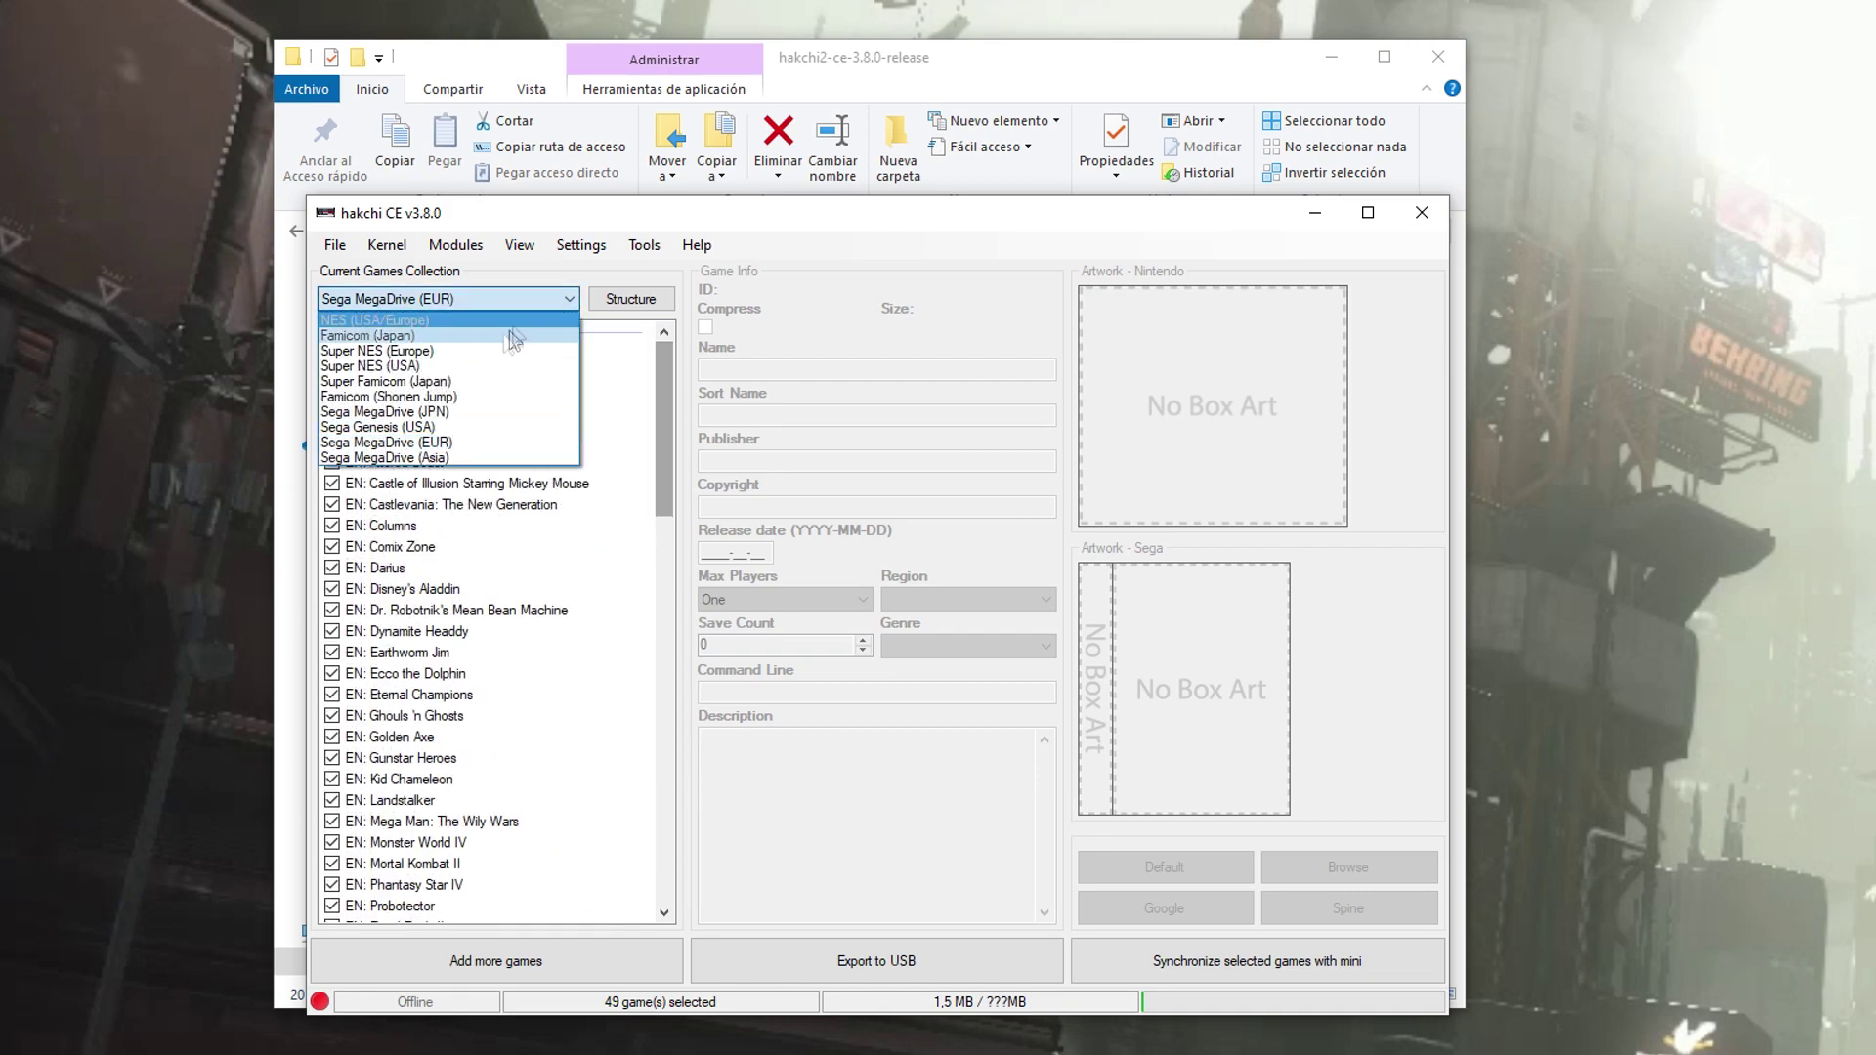
{"action": "left_click", "coordinate": [445, 351]}
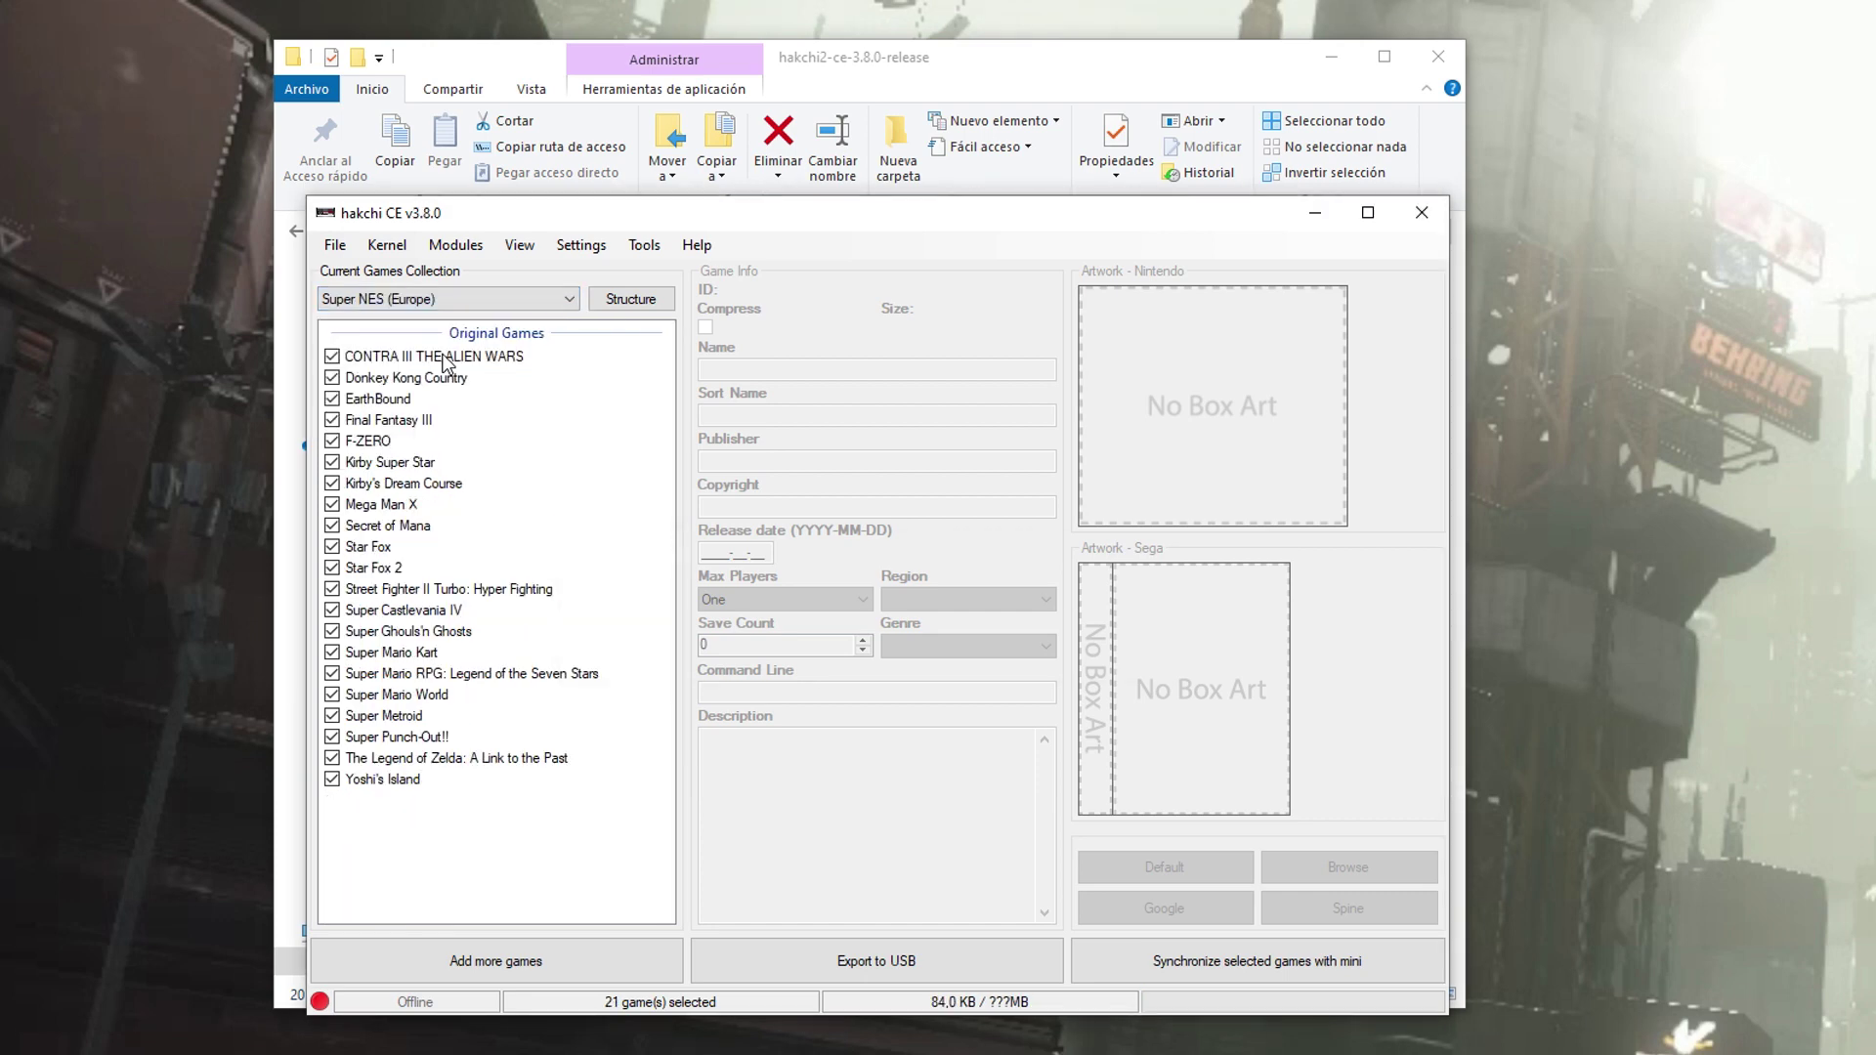
Look at the original games of the NES (USA/Europe) collection, and switch back to Super NES (Europe).
{"action": "left_click", "coordinate": [449, 305]}
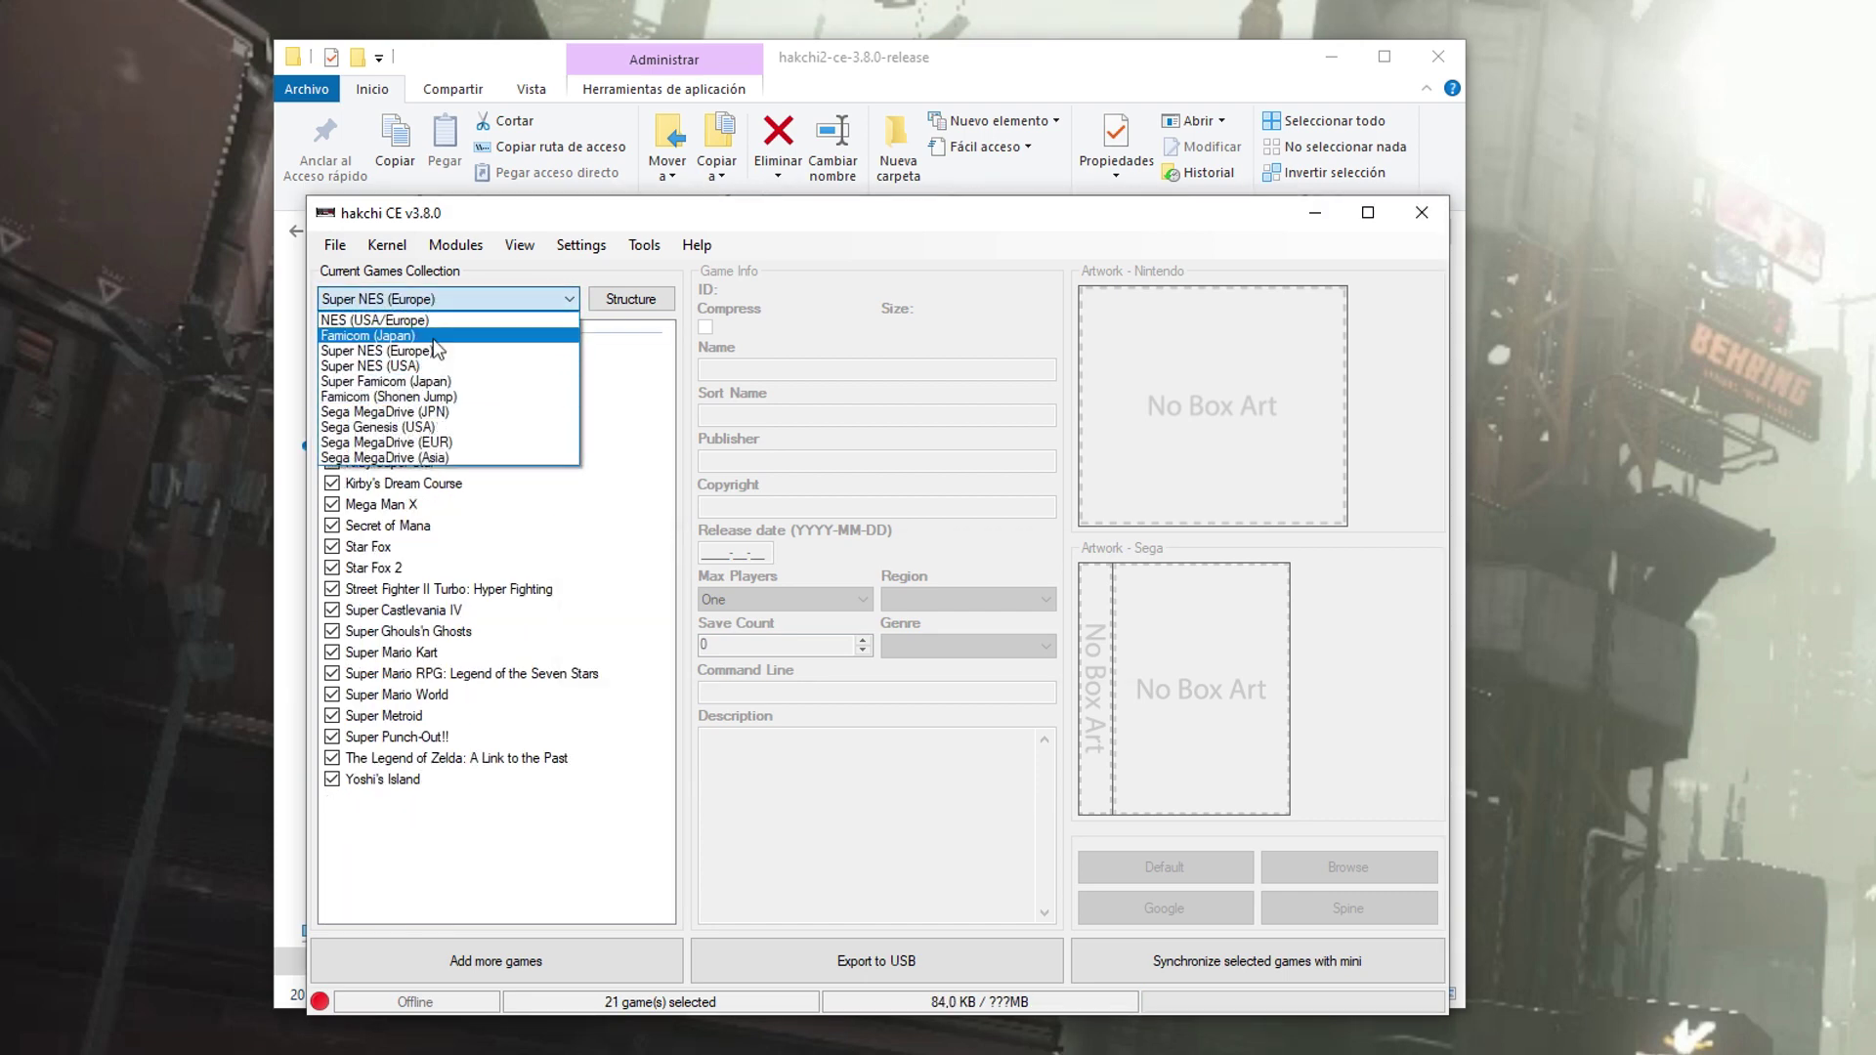
{"action": "left_click", "coordinate": [430, 322]}
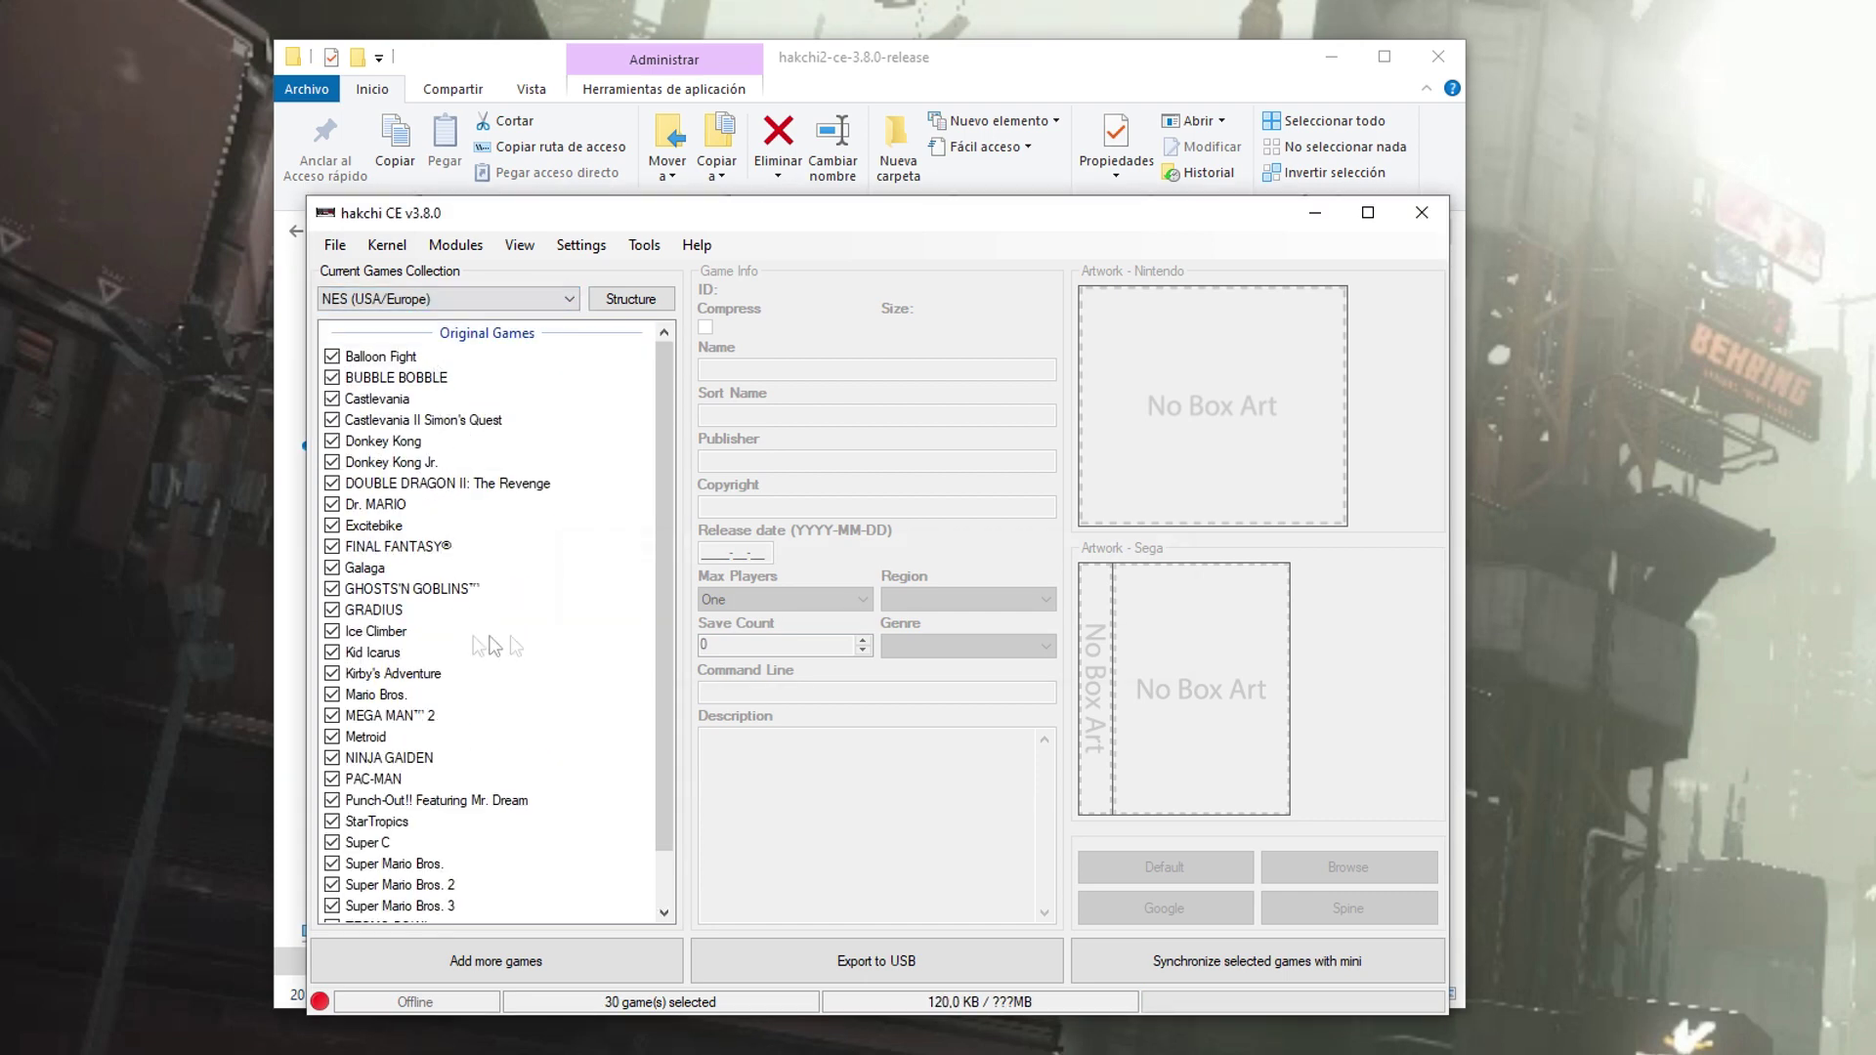
{"action": "scroll", "coordinate": [666, 613], "scroll_direction": "down", "scroll_amount": 1}
{"action": "scroll", "coordinate": [666, 613], "scroll_direction": "up", "scroll_amount": 1}
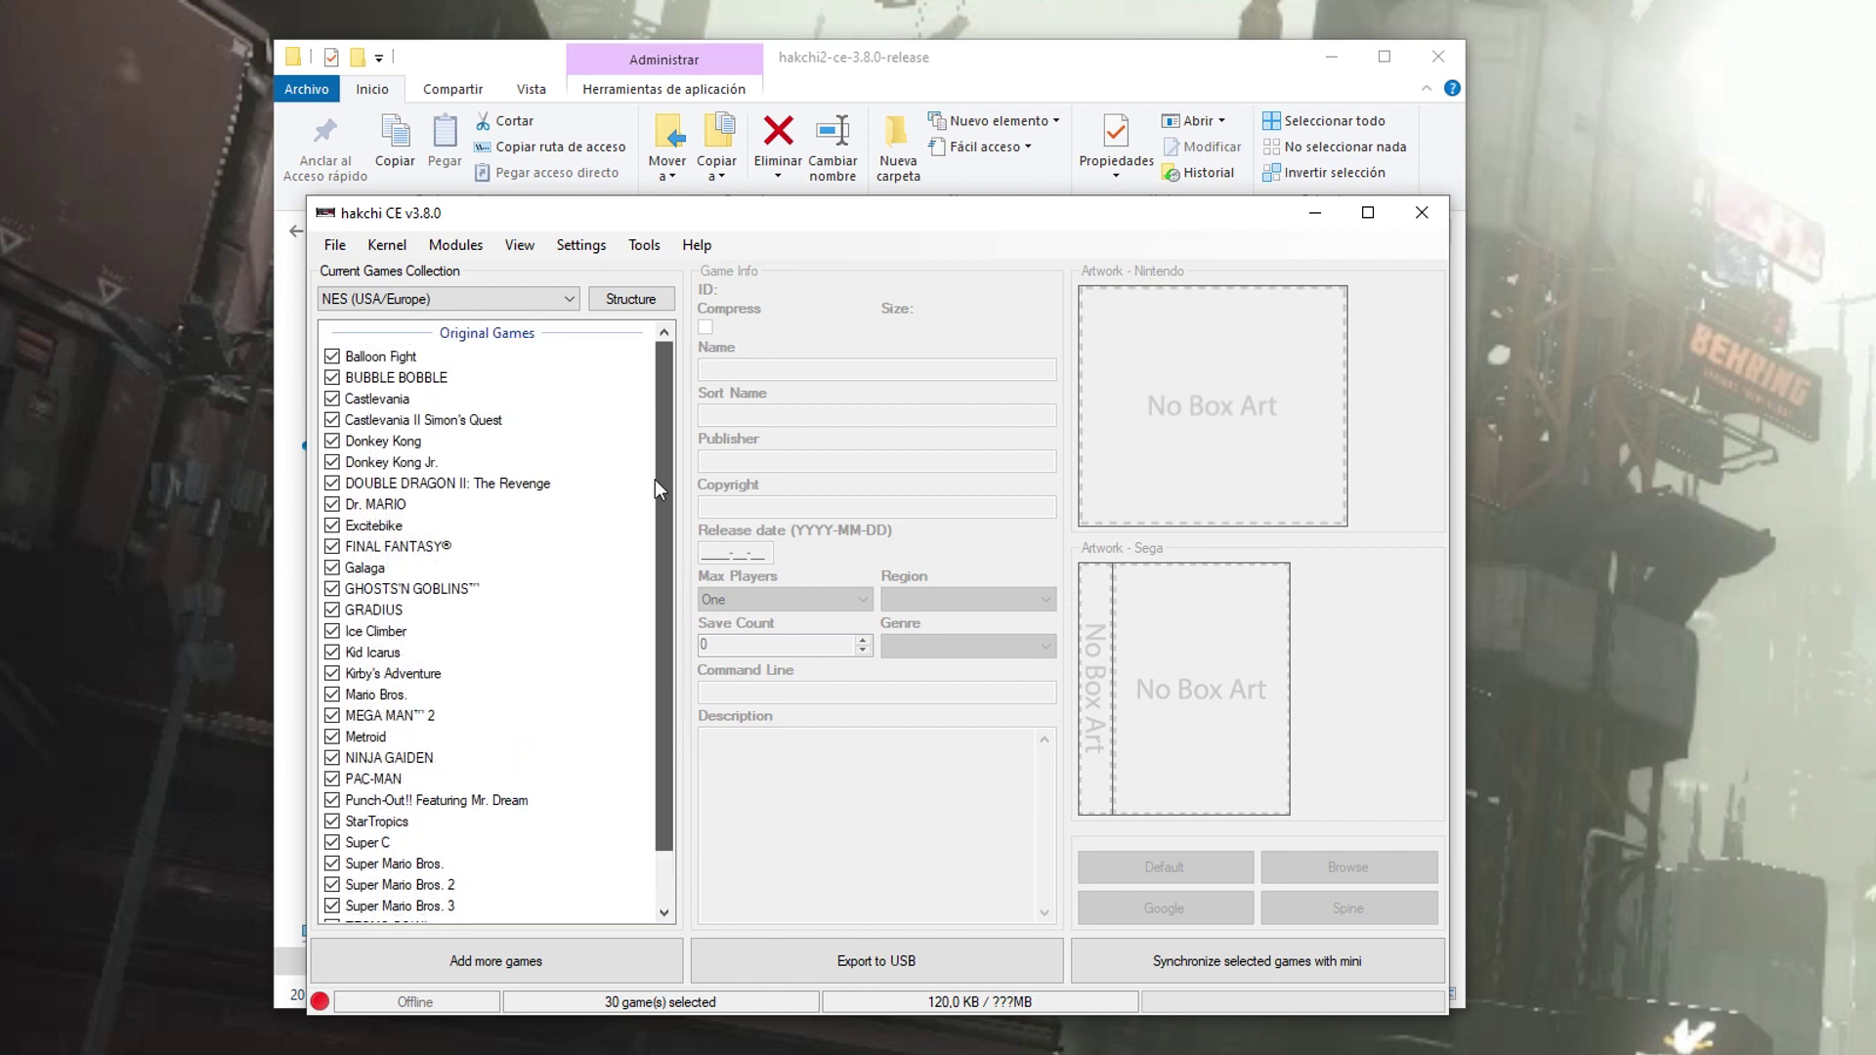
{"action": "left_click", "coordinate": [582, 303]}
{"action": "left_click", "coordinate": [510, 354]}
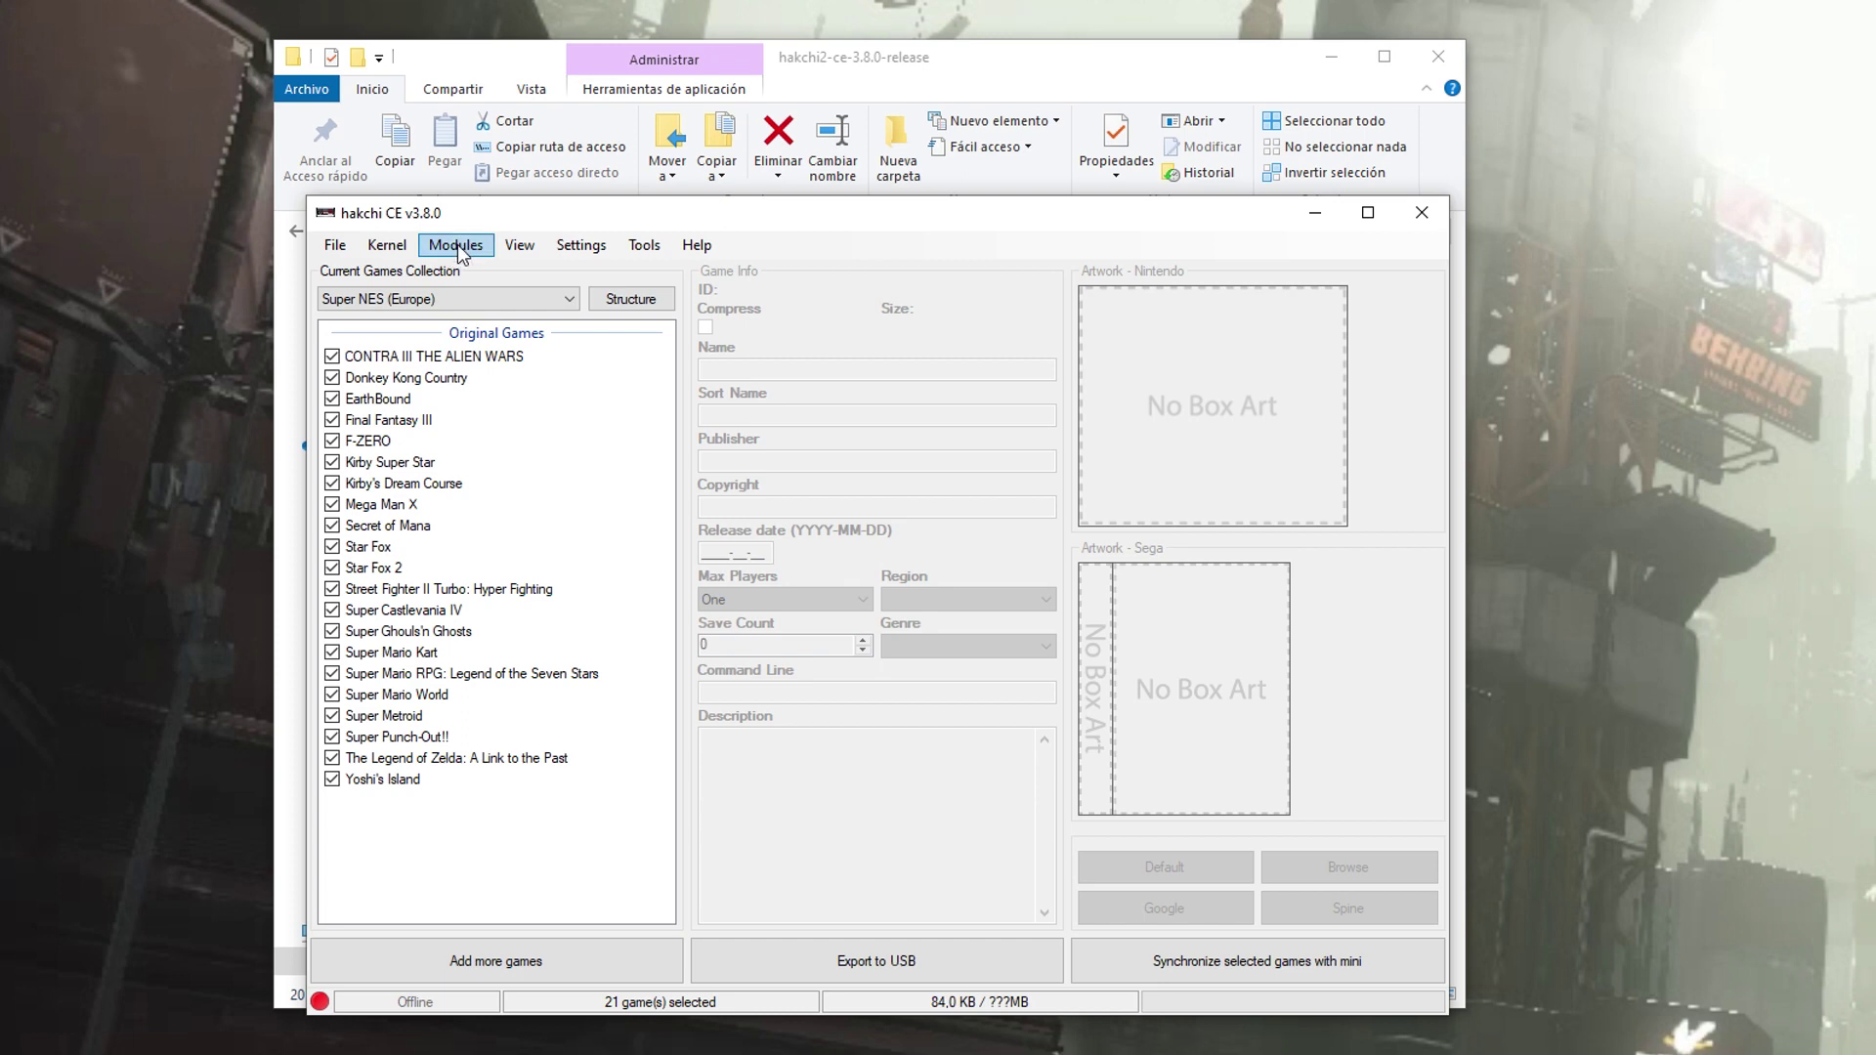
Open KMFD's Mod Hub and download the RetroArch 184 Xtreme Ozone module.
{"action": "left_click", "coordinate": [460, 248]}
{"action": "left_click", "coordinate": [466, 274]}
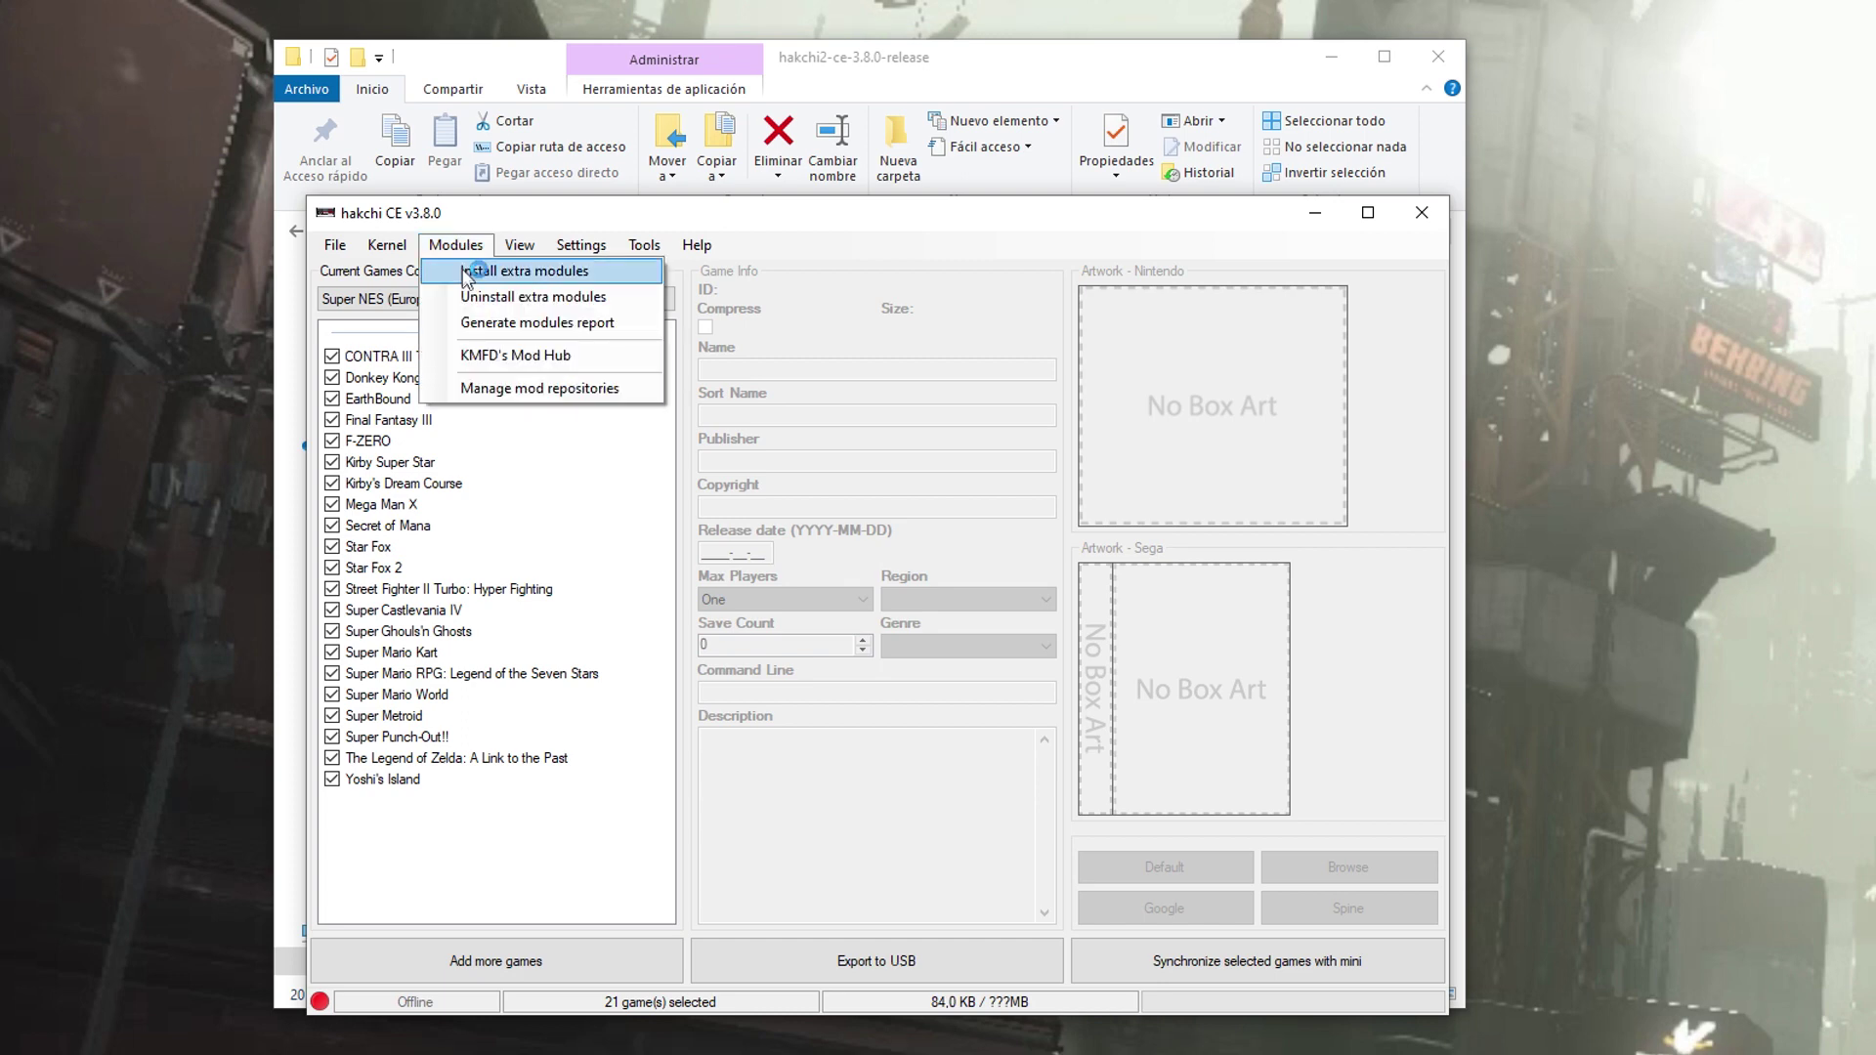
{"action": "left_click", "coordinate": [475, 372]}
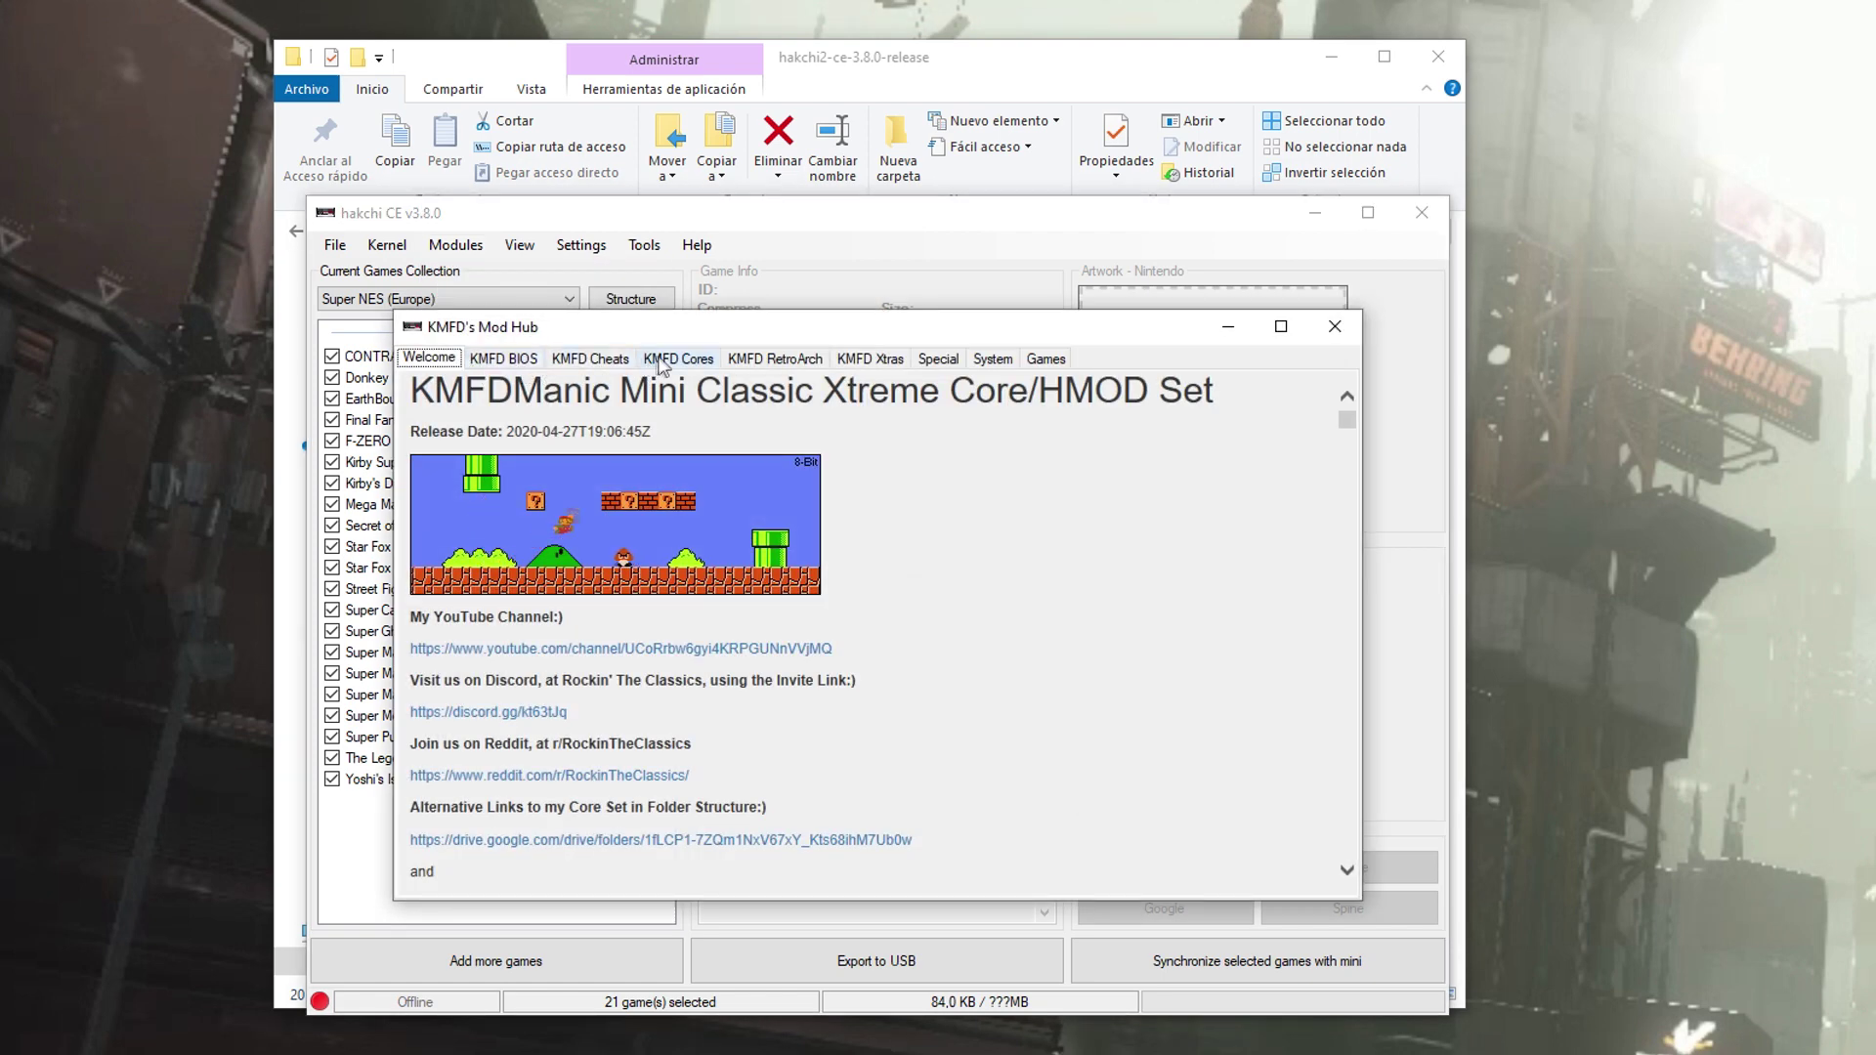
{"action": "left_click", "coordinate": [776, 359]}
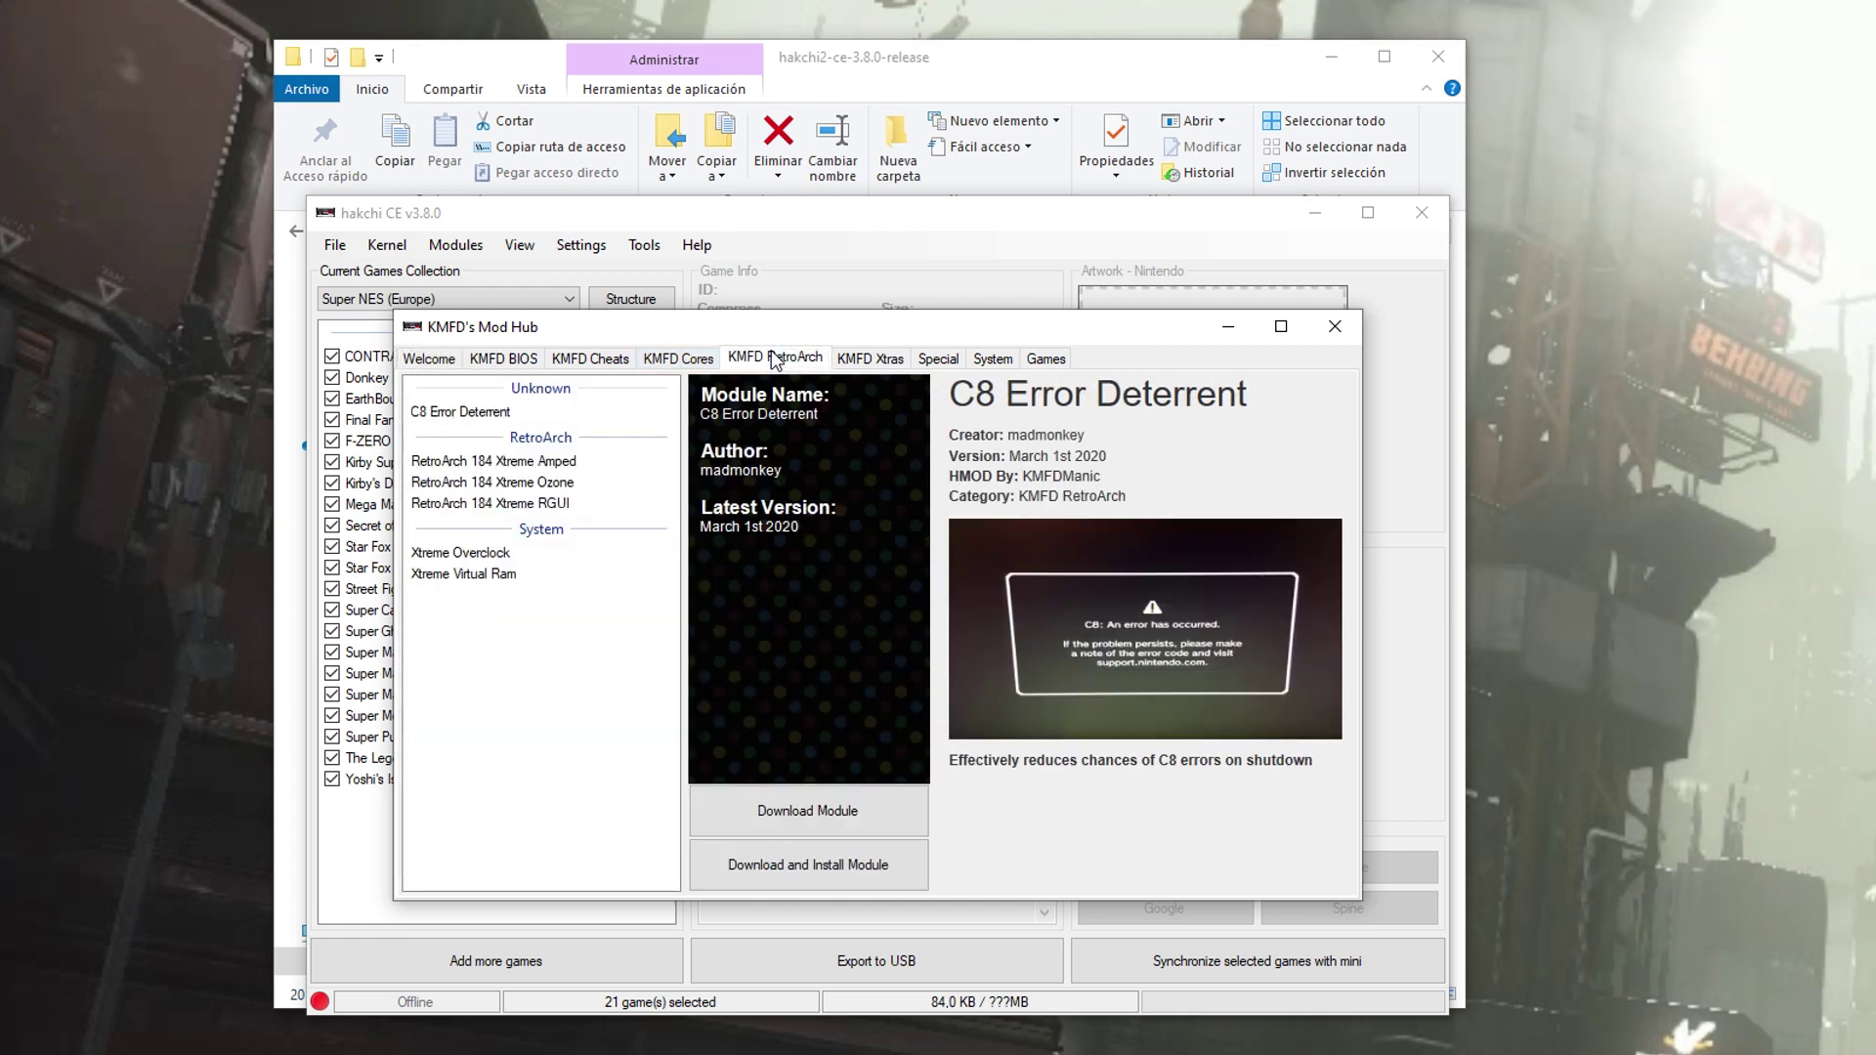
{"action": "left_click", "coordinate": [500, 485]}
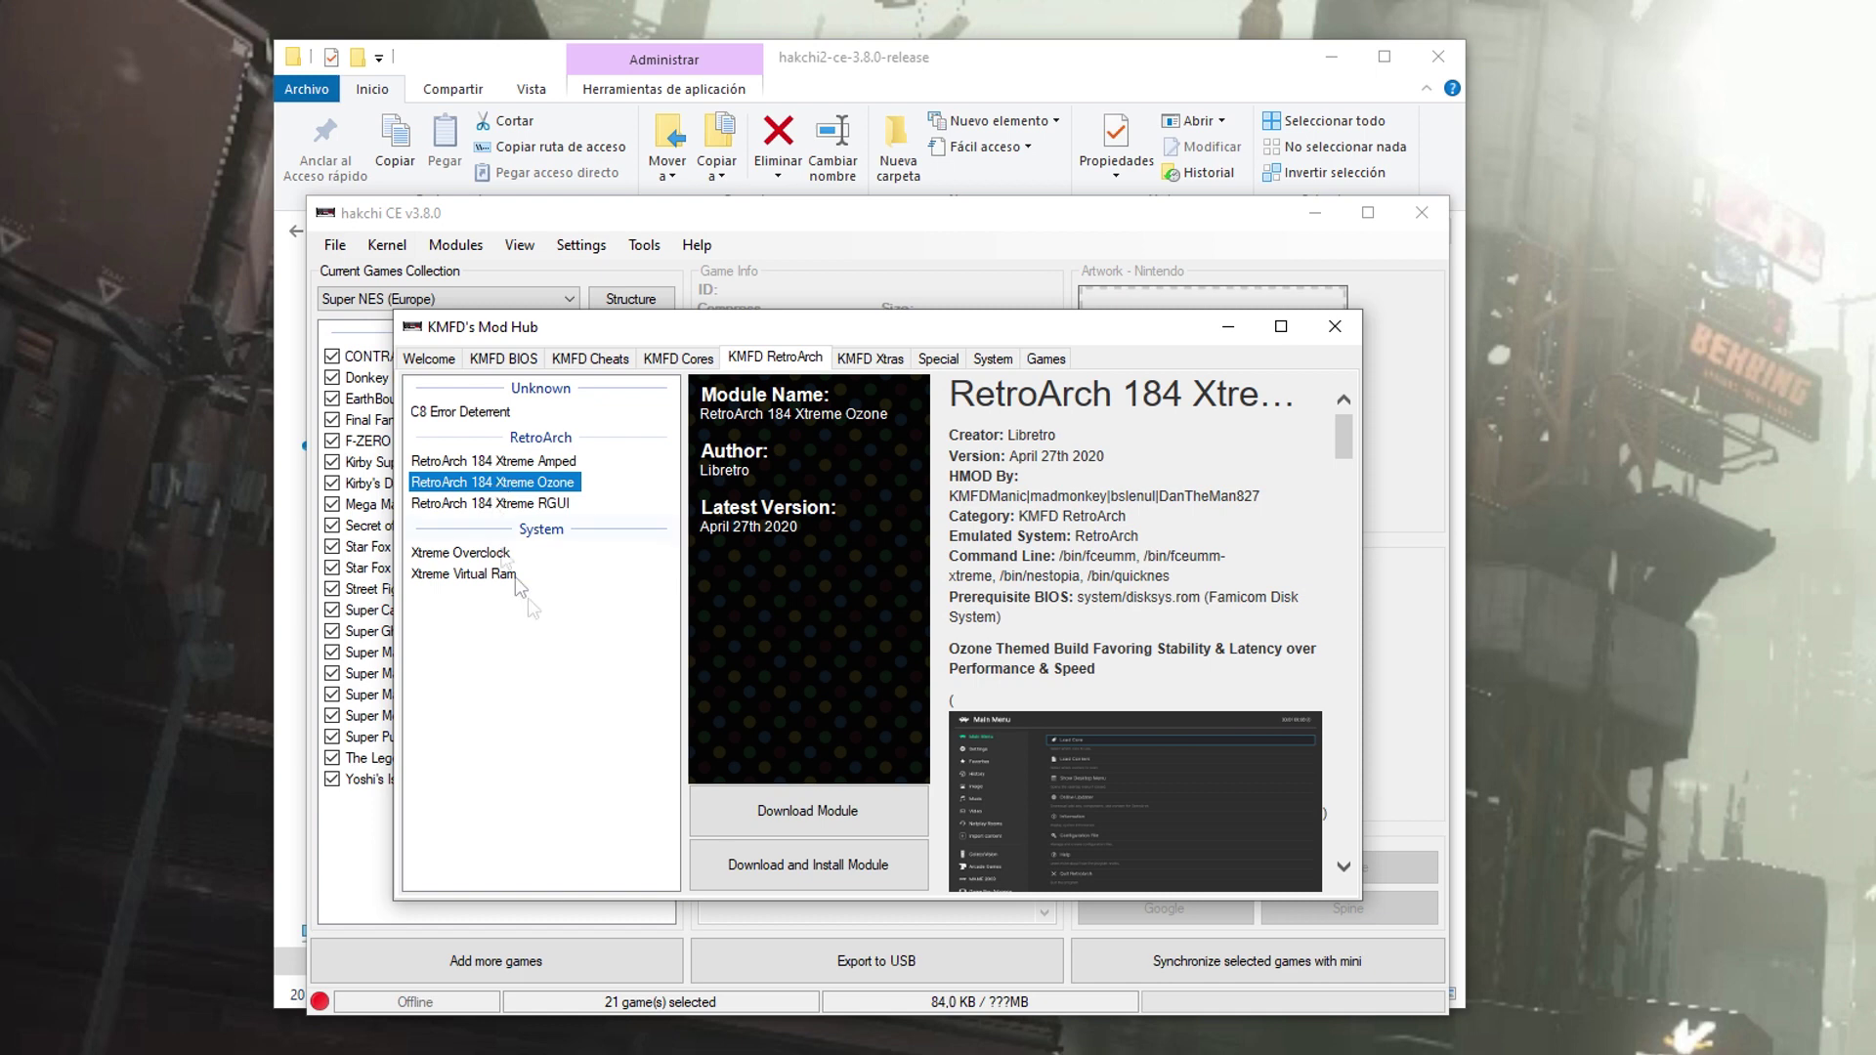
{"action": "left_click", "coordinate": [799, 812]}
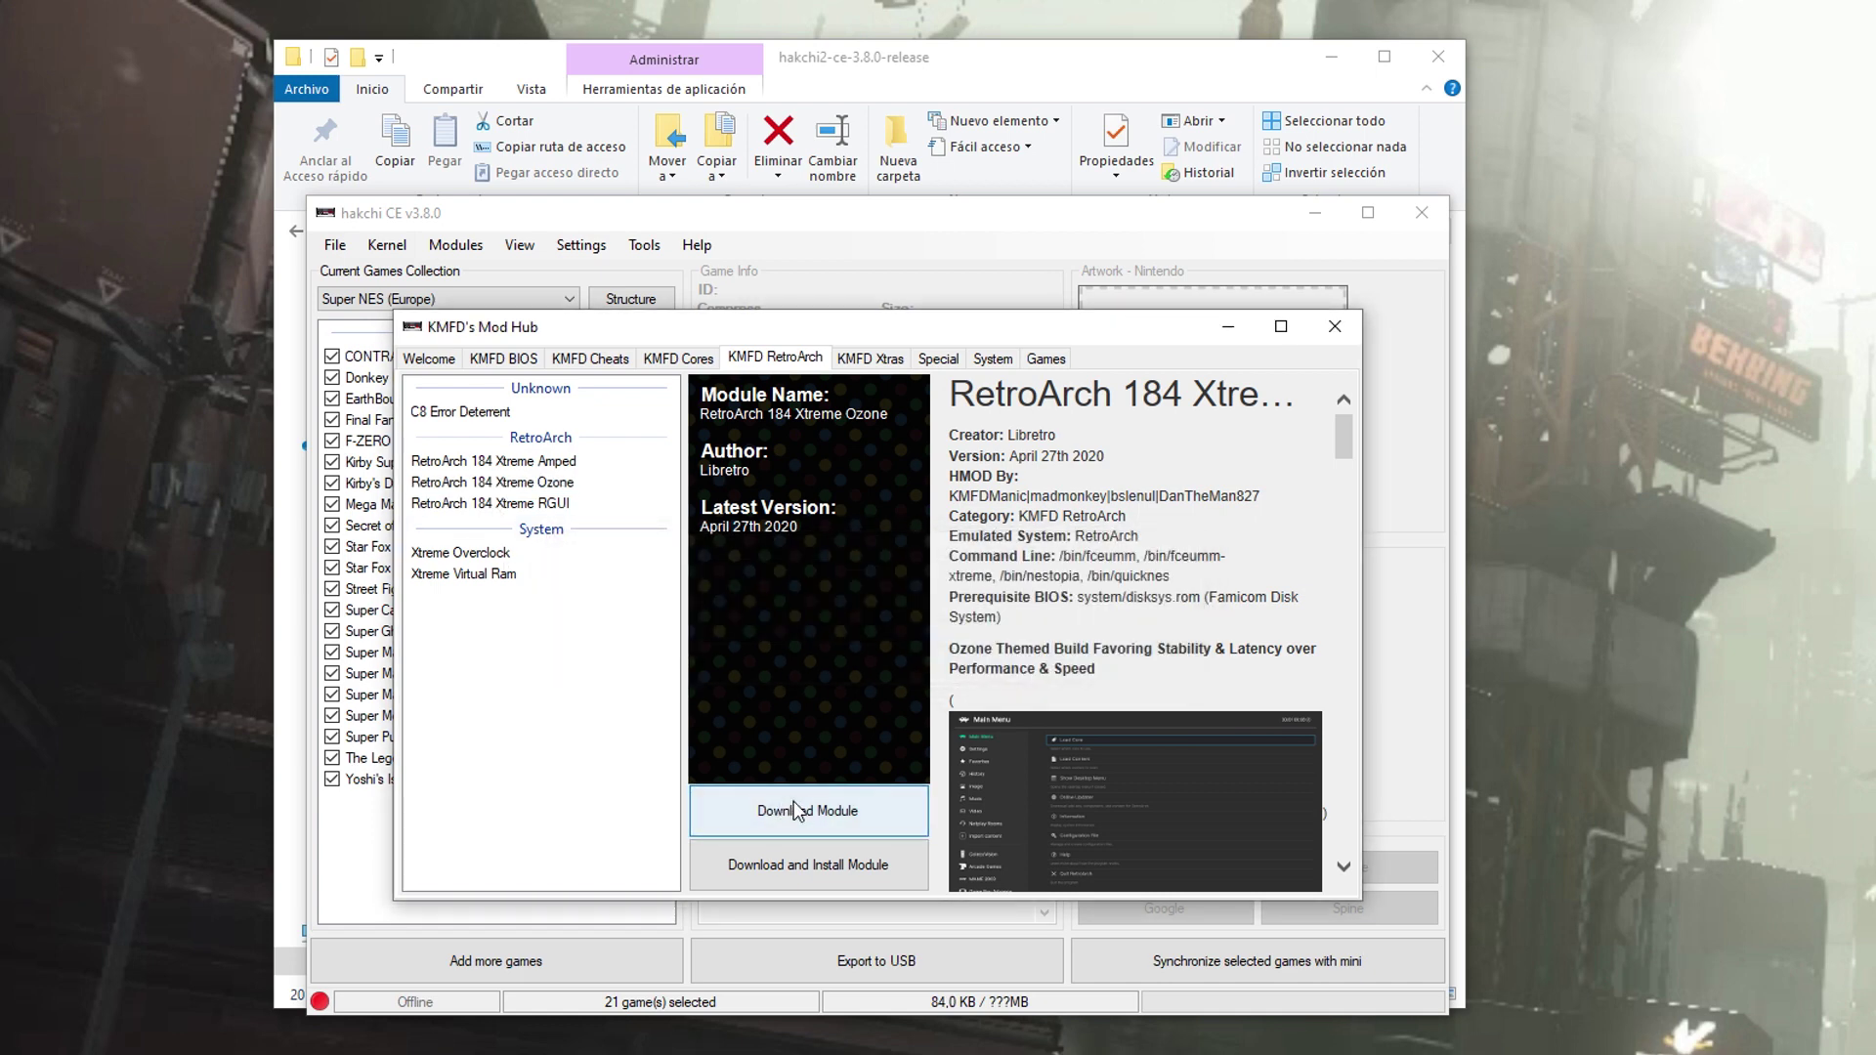
Download the FB Alpha 2016 (FBA) and MAME 2003 Plus arcade modules from the KMFD cores.
{"action": "left_click", "coordinate": [670, 360]}
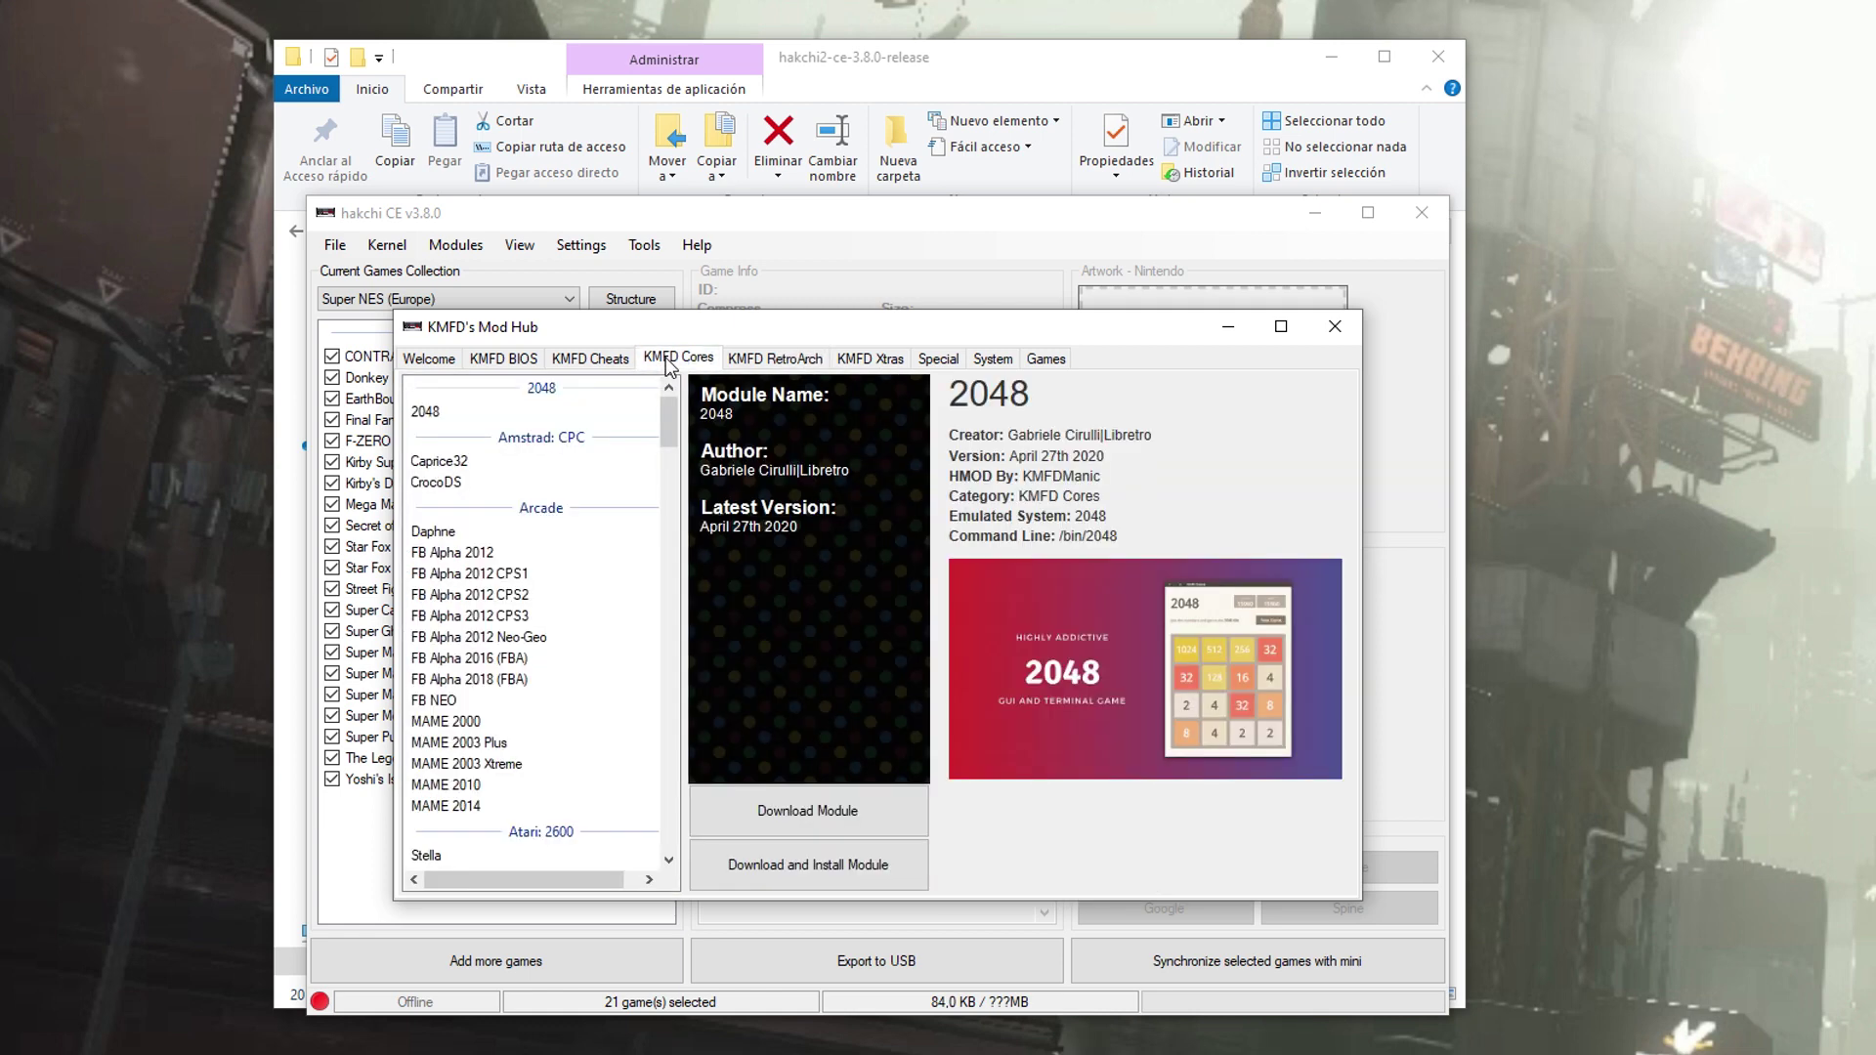
{"action": "left_click", "coordinate": [509, 659]}
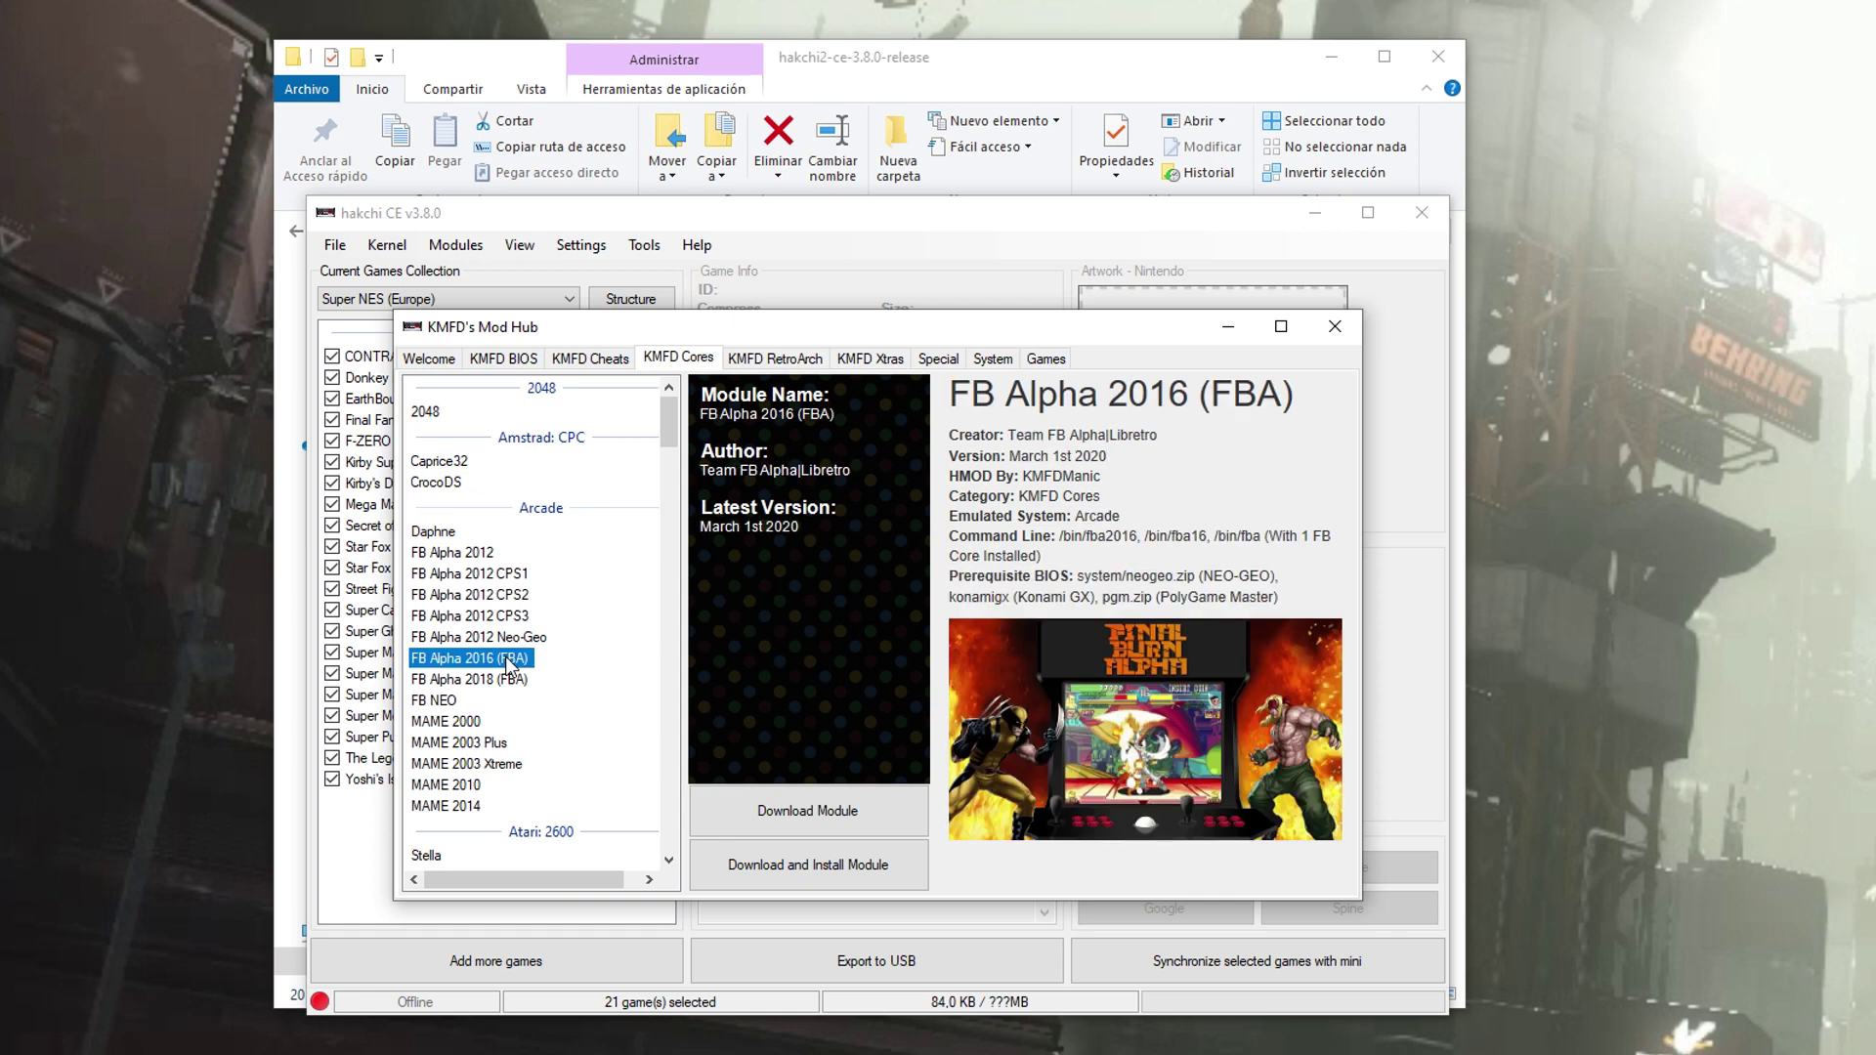
{"action": "left_click", "coordinate": [735, 811]}
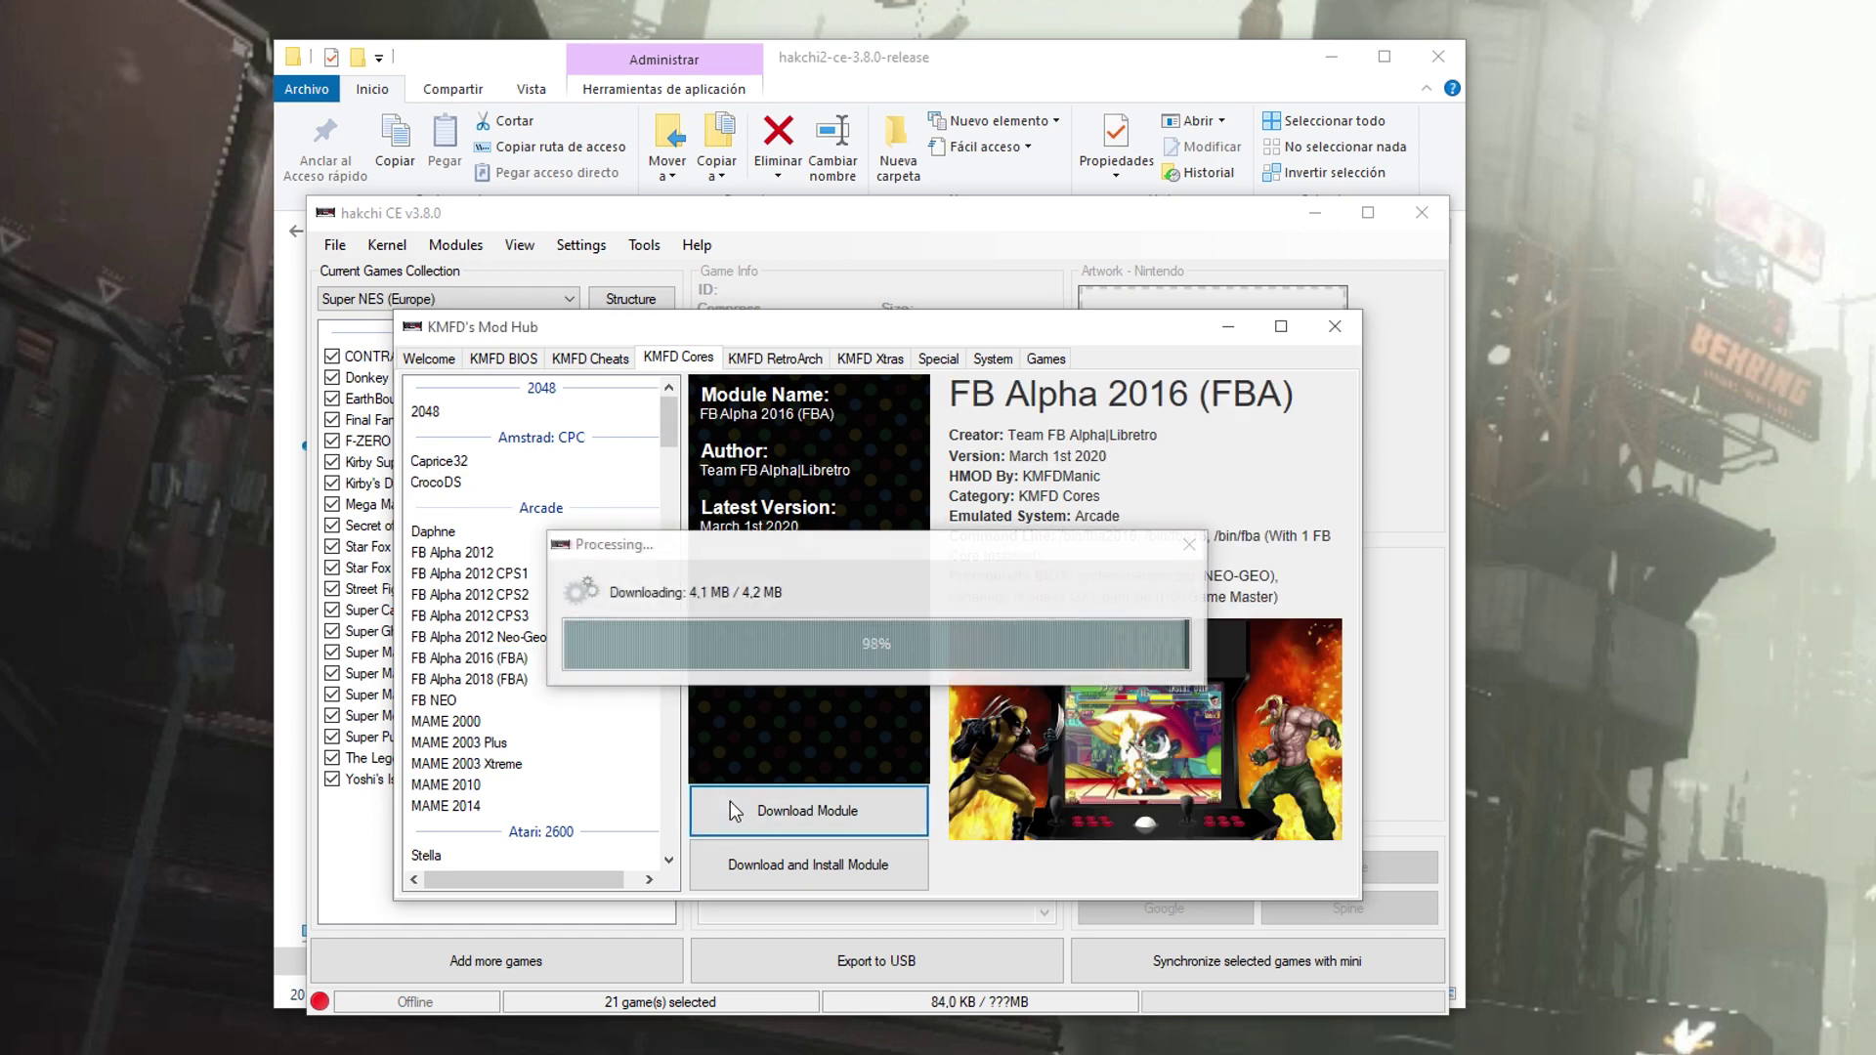
{"action": "left_click", "coordinate": [503, 743]}
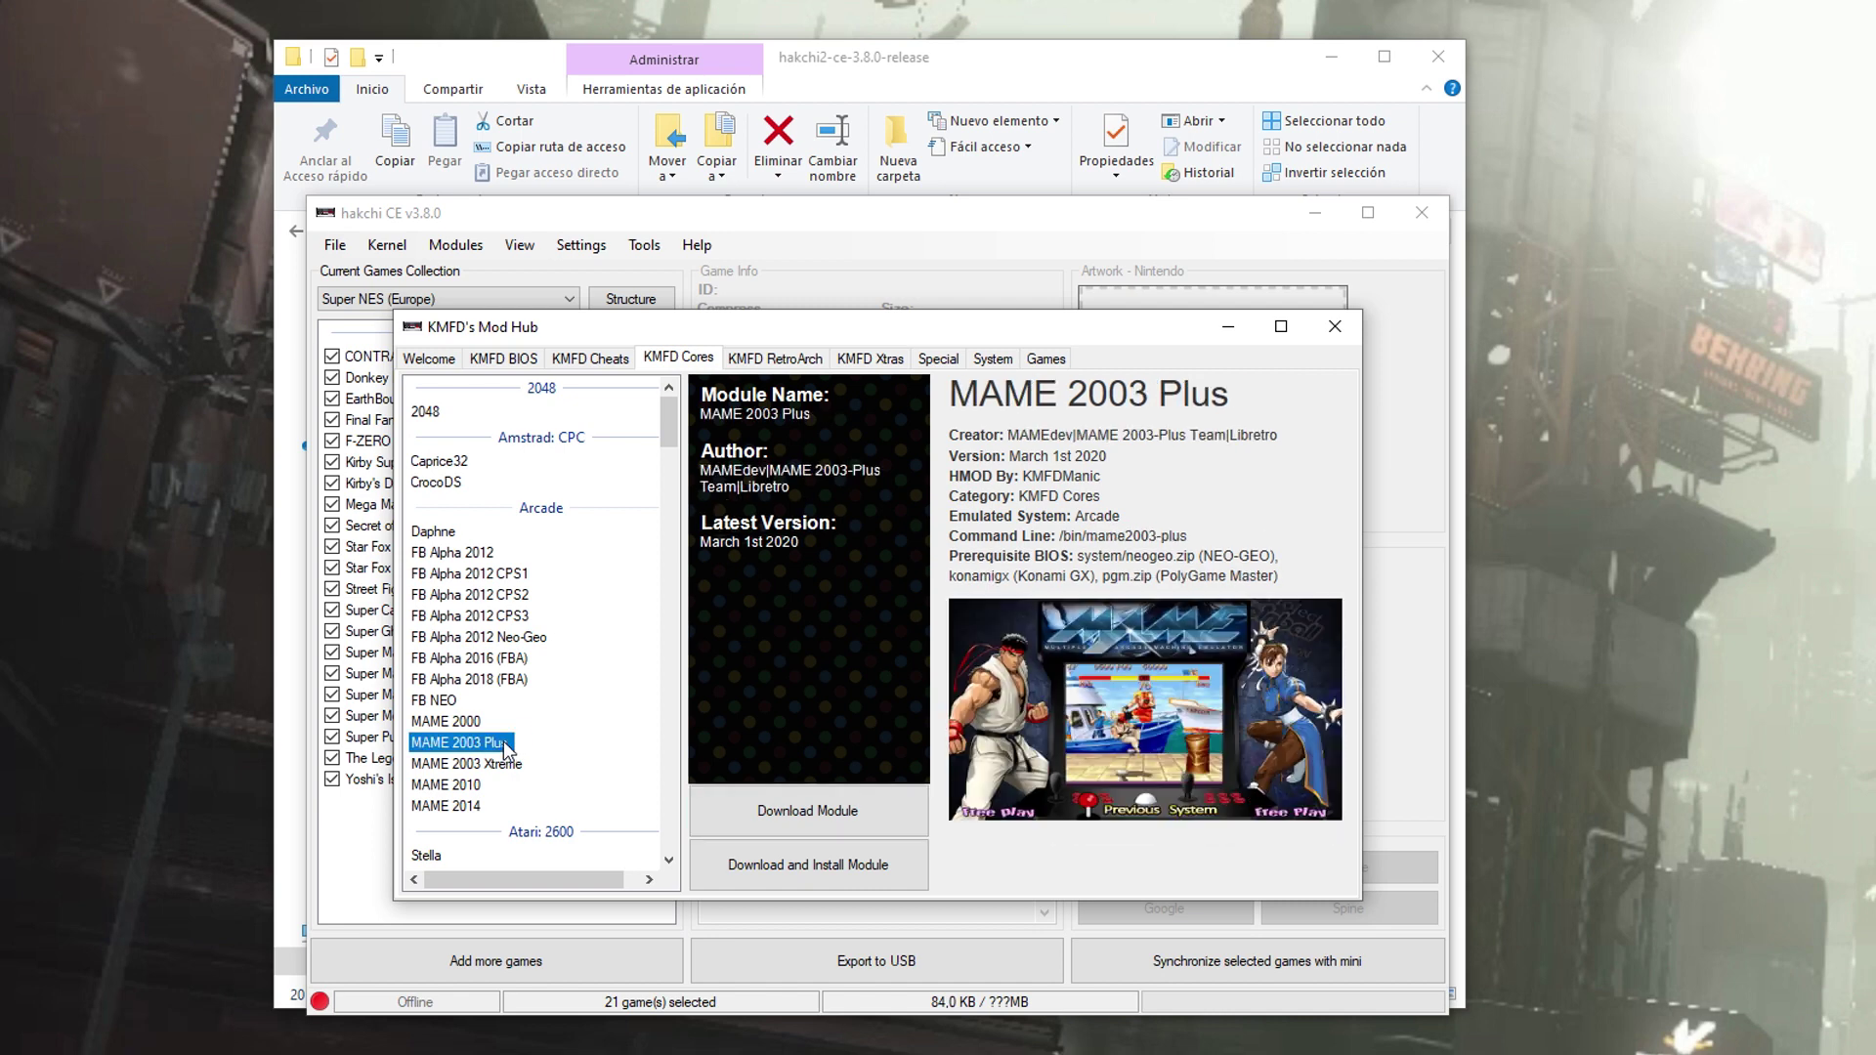
{"action": "left_click", "coordinate": [772, 819]}
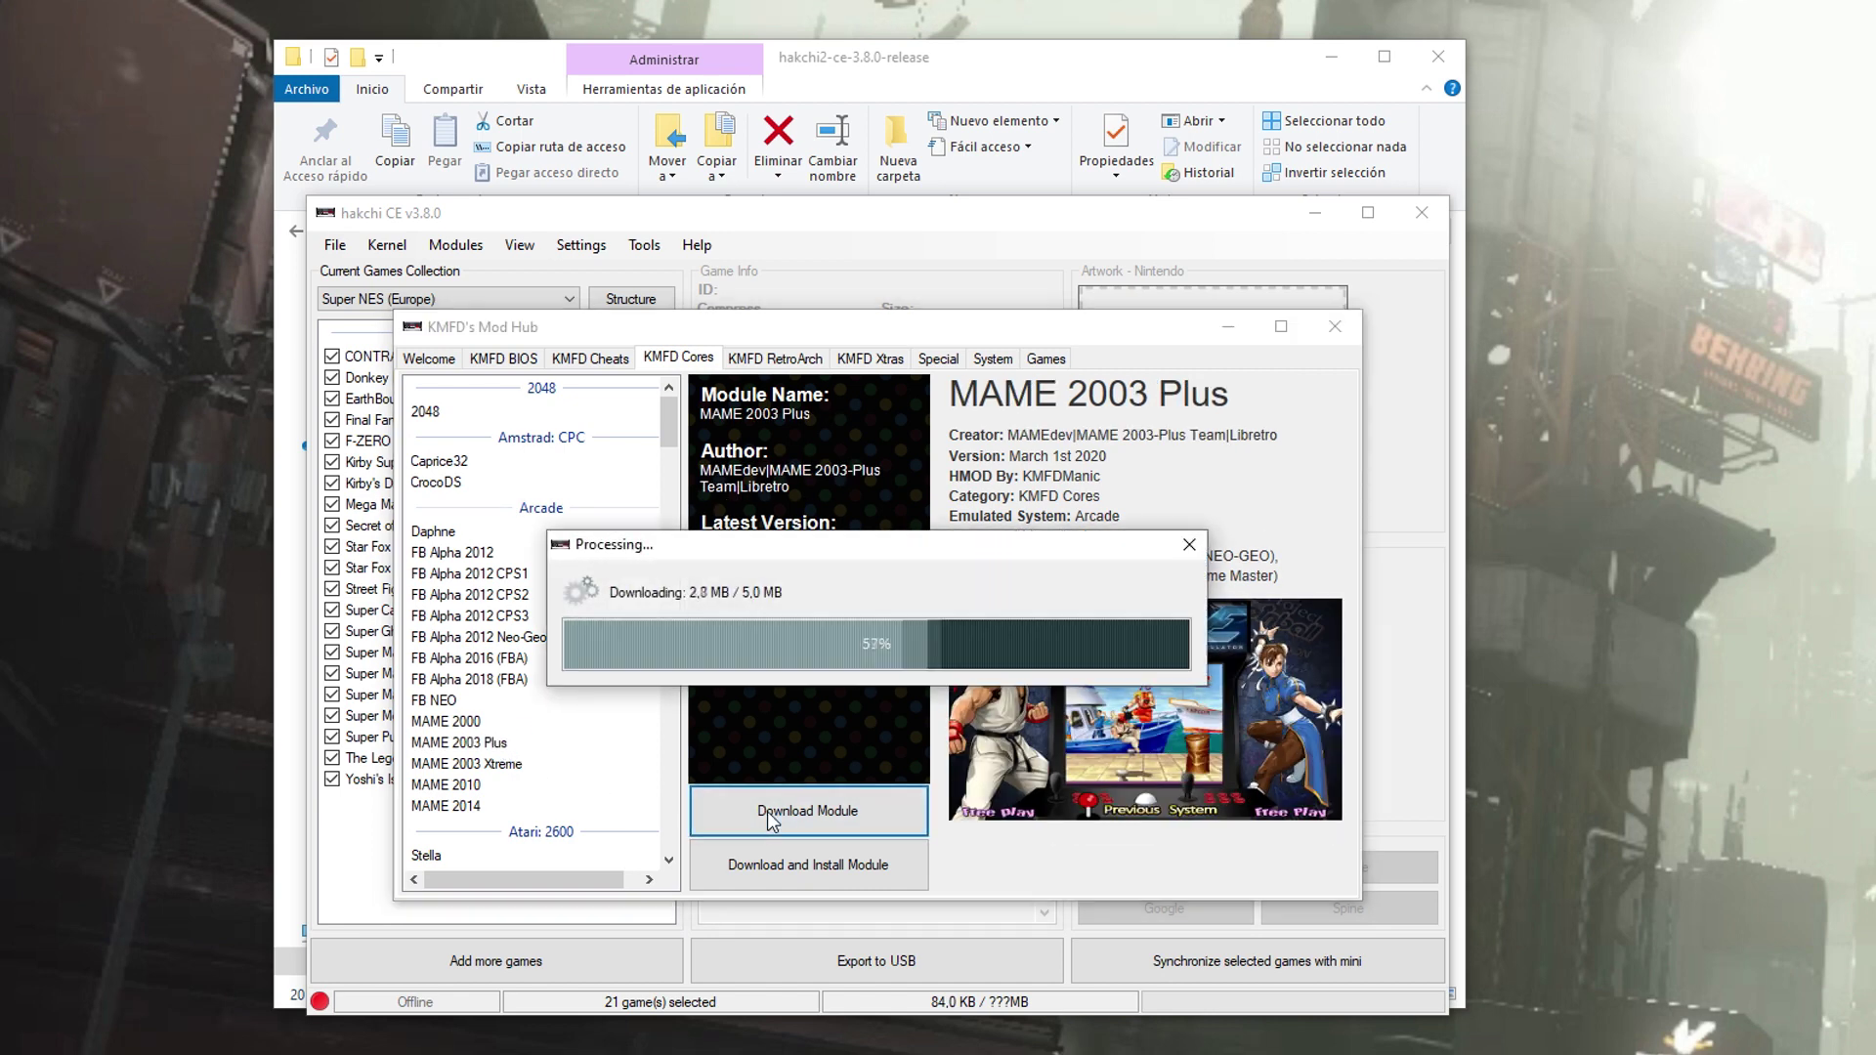
Download the Snes9x2018 (Snes9x) core module for Nintendo SNES.
{"action": "left_click_drag", "start_coordinate": [665, 444], "coordinate": [672, 730]}
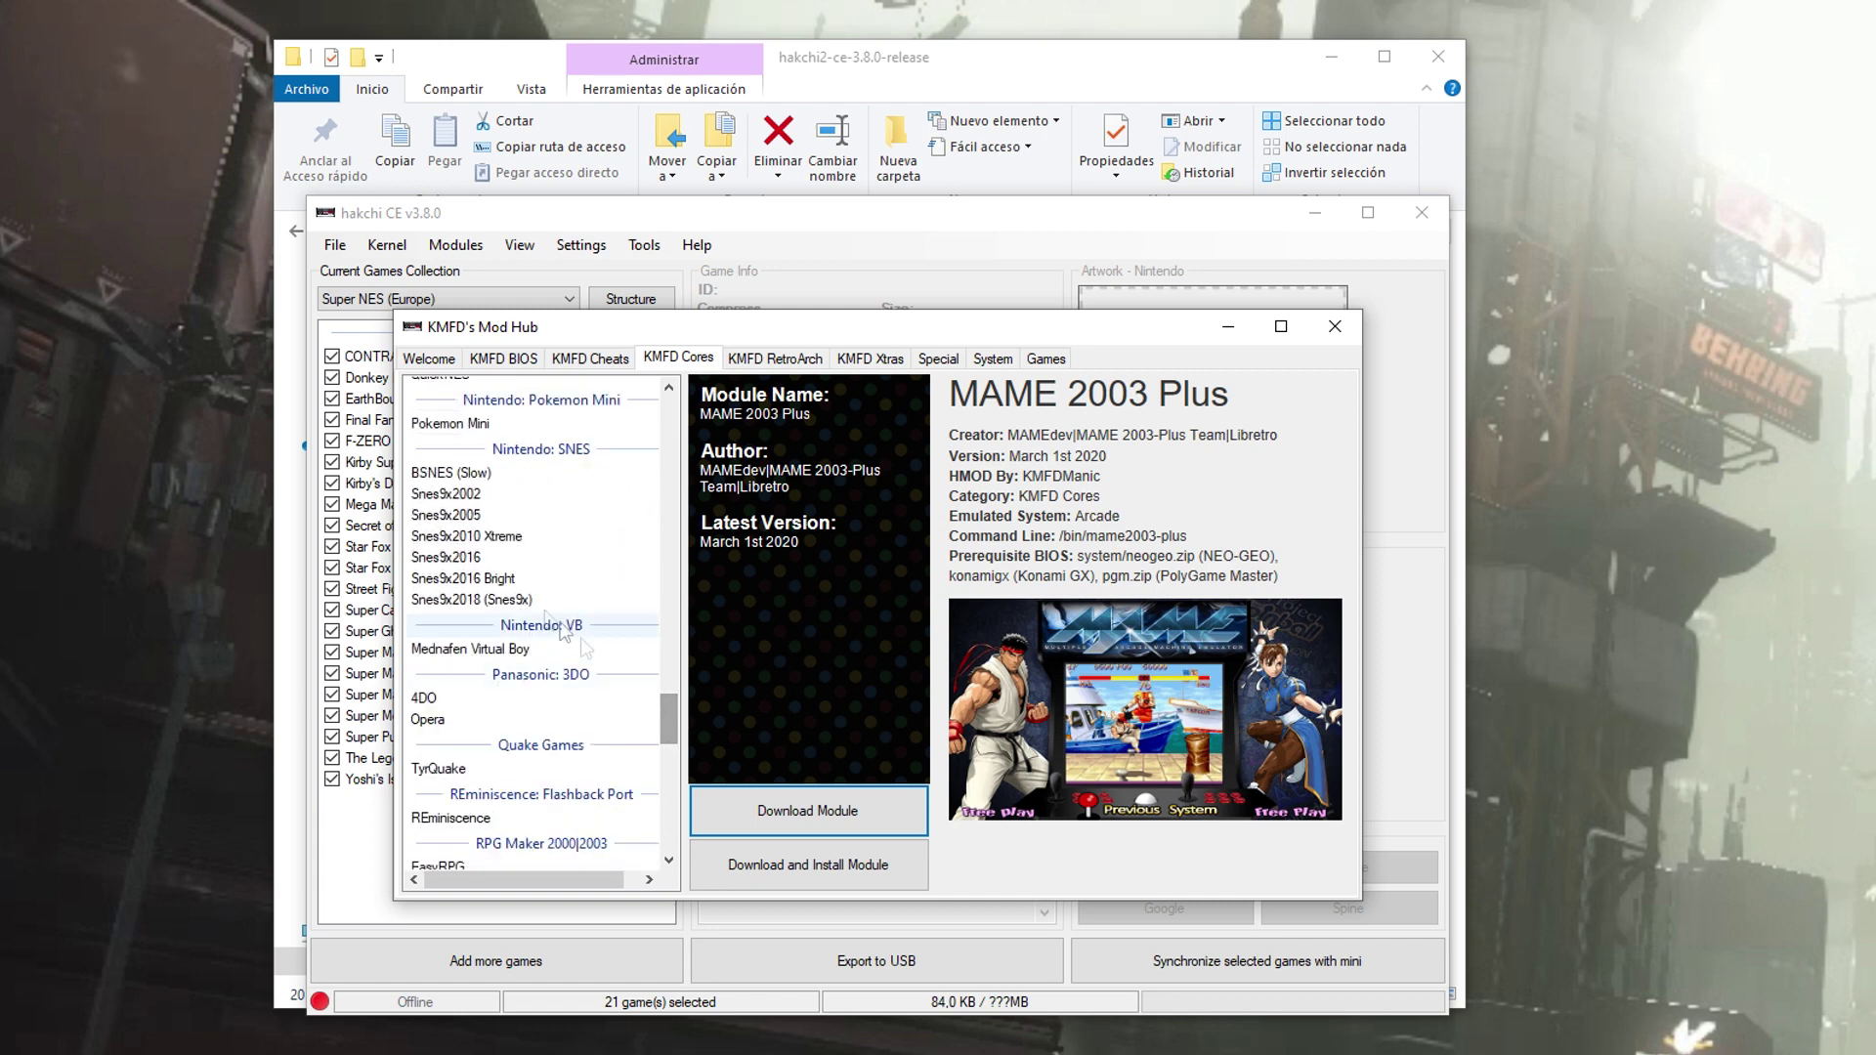
{"action": "left_click", "coordinate": [473, 599]}
{"action": "left_click", "coordinate": [745, 815]}
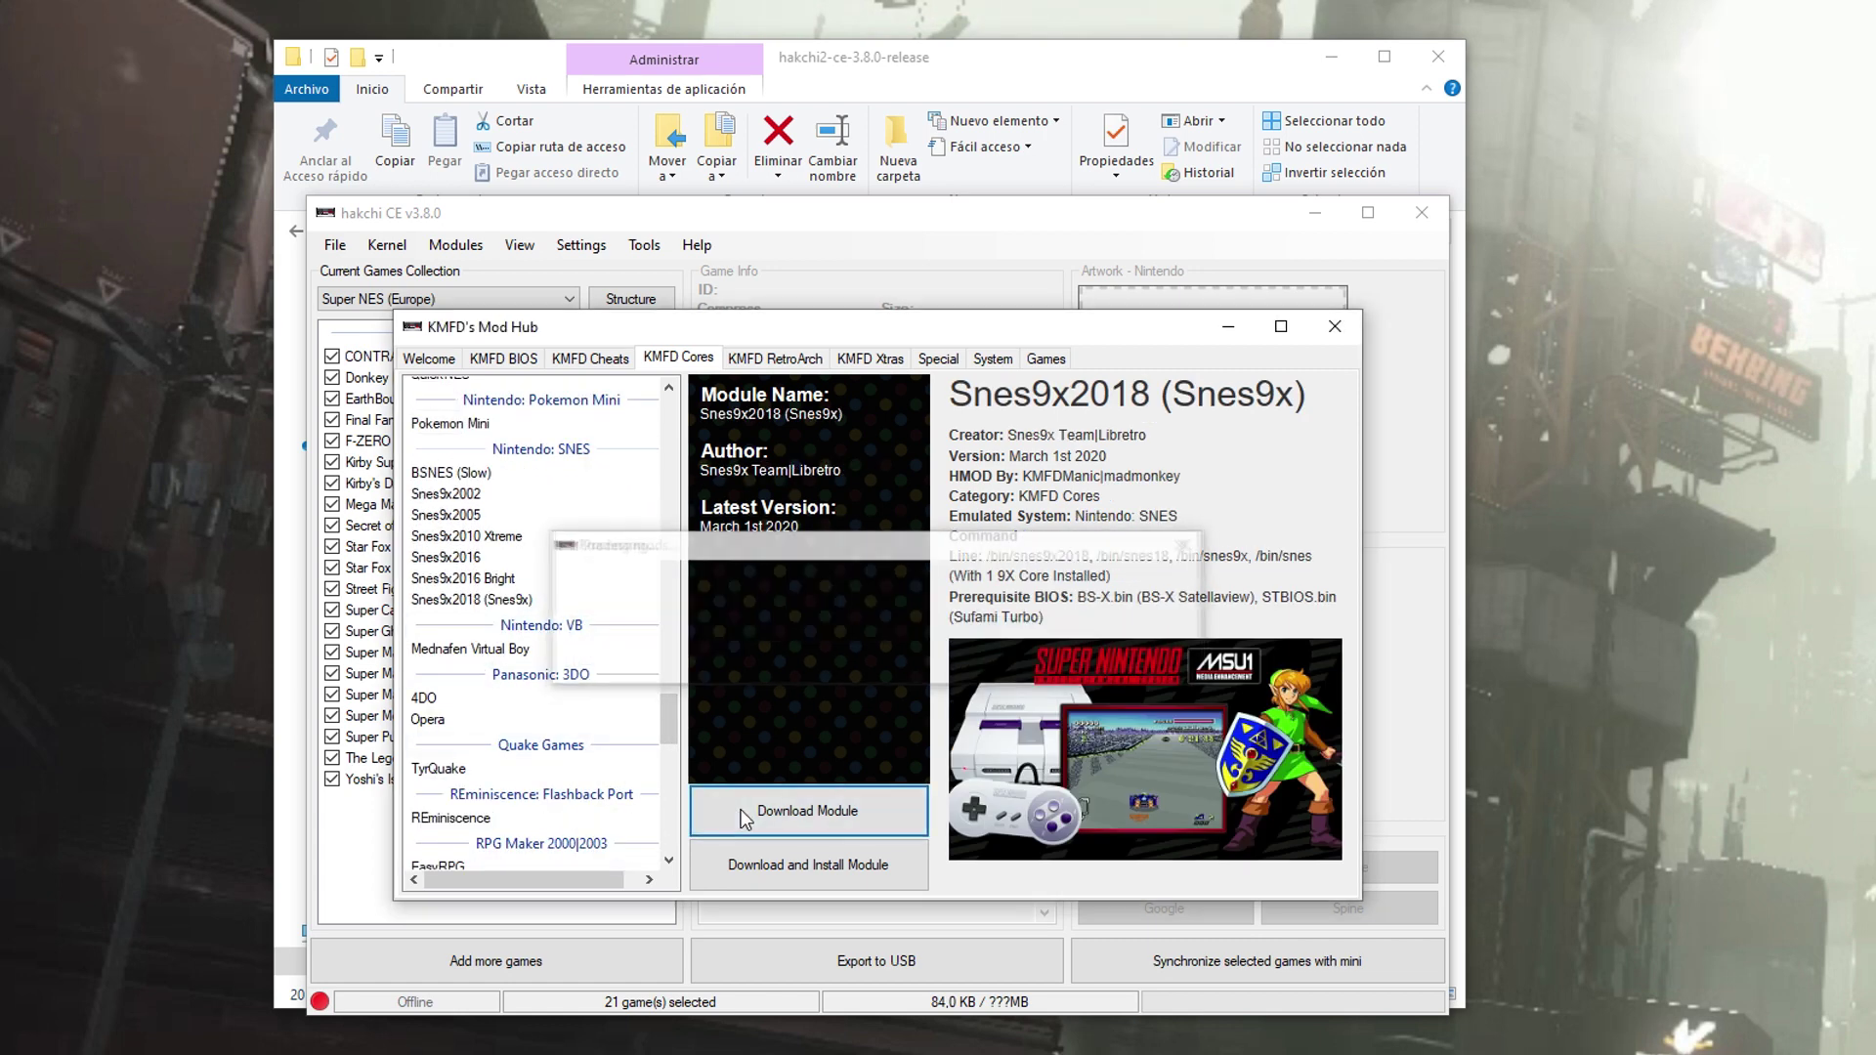
View the details of the PCSX1 and PPSSPP Xtreme cores, and close the mod hub.
{"action": "left_click_drag", "start_coordinate": [664, 717], "coordinate": [664, 824]}
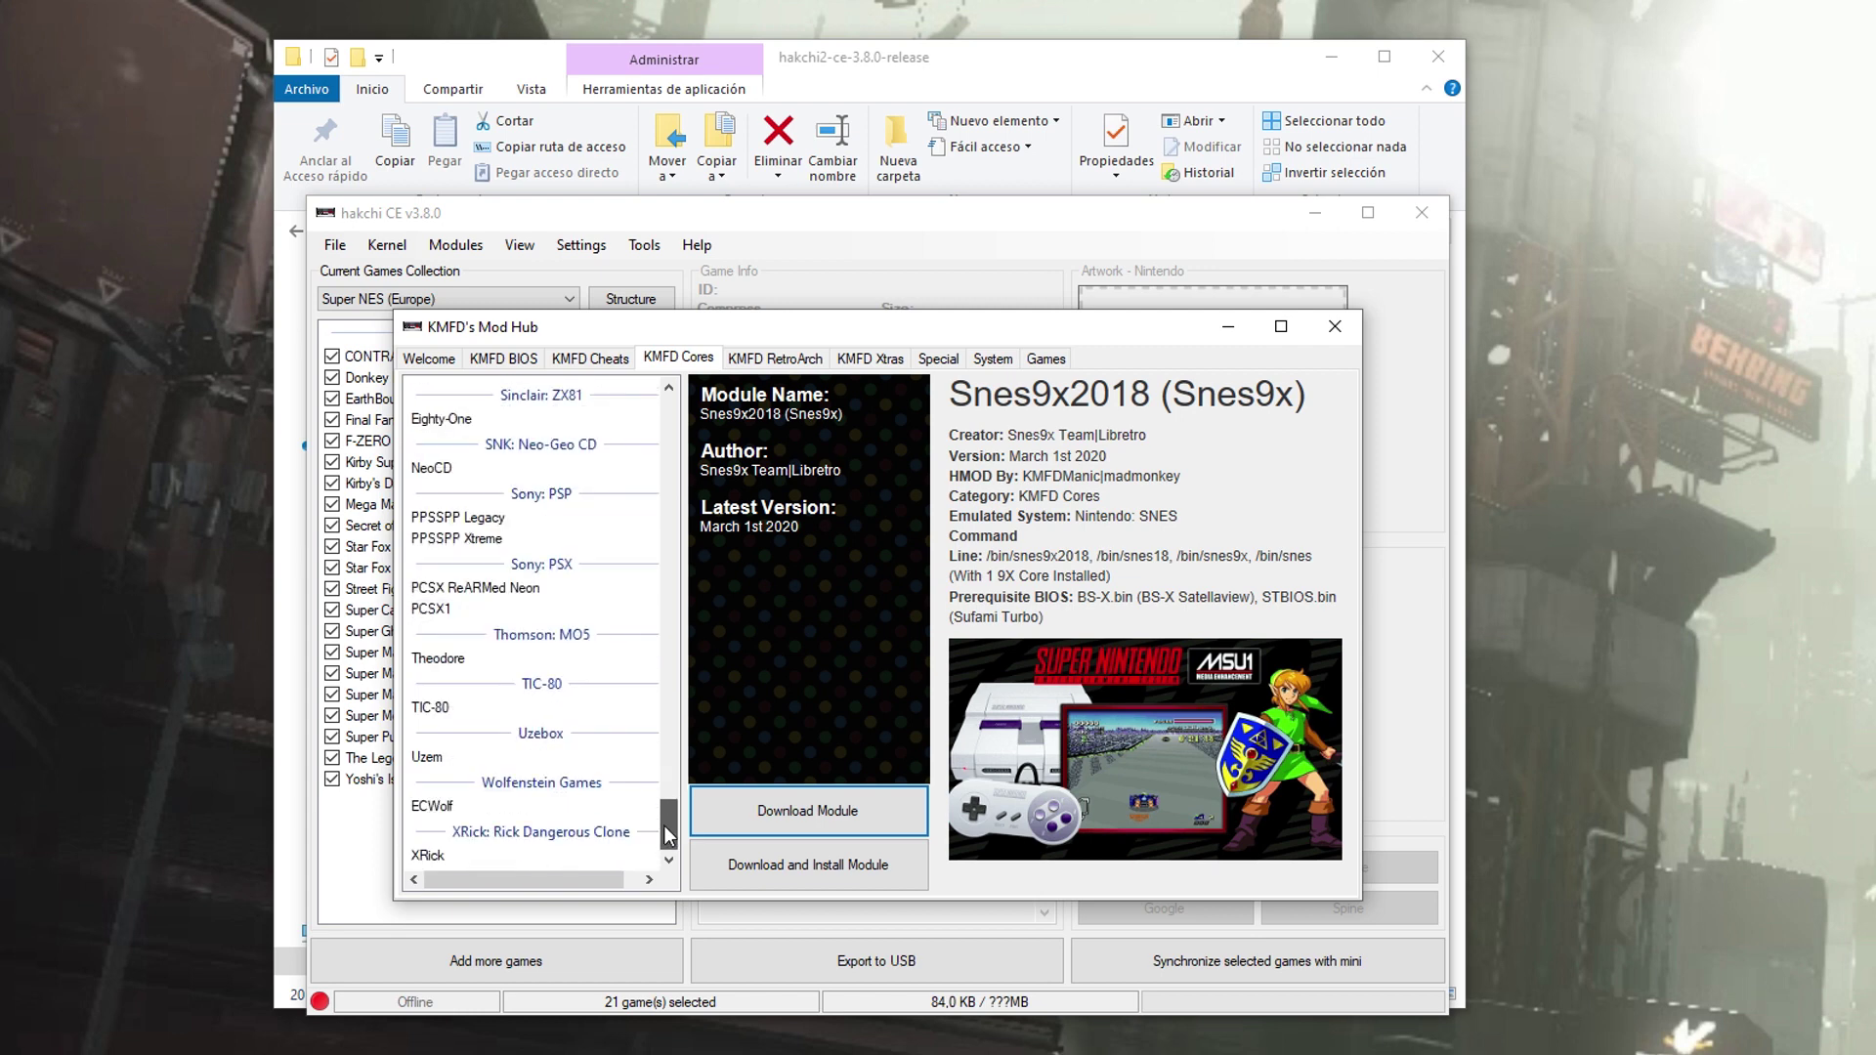
{"action": "left_click", "coordinate": [432, 612]}
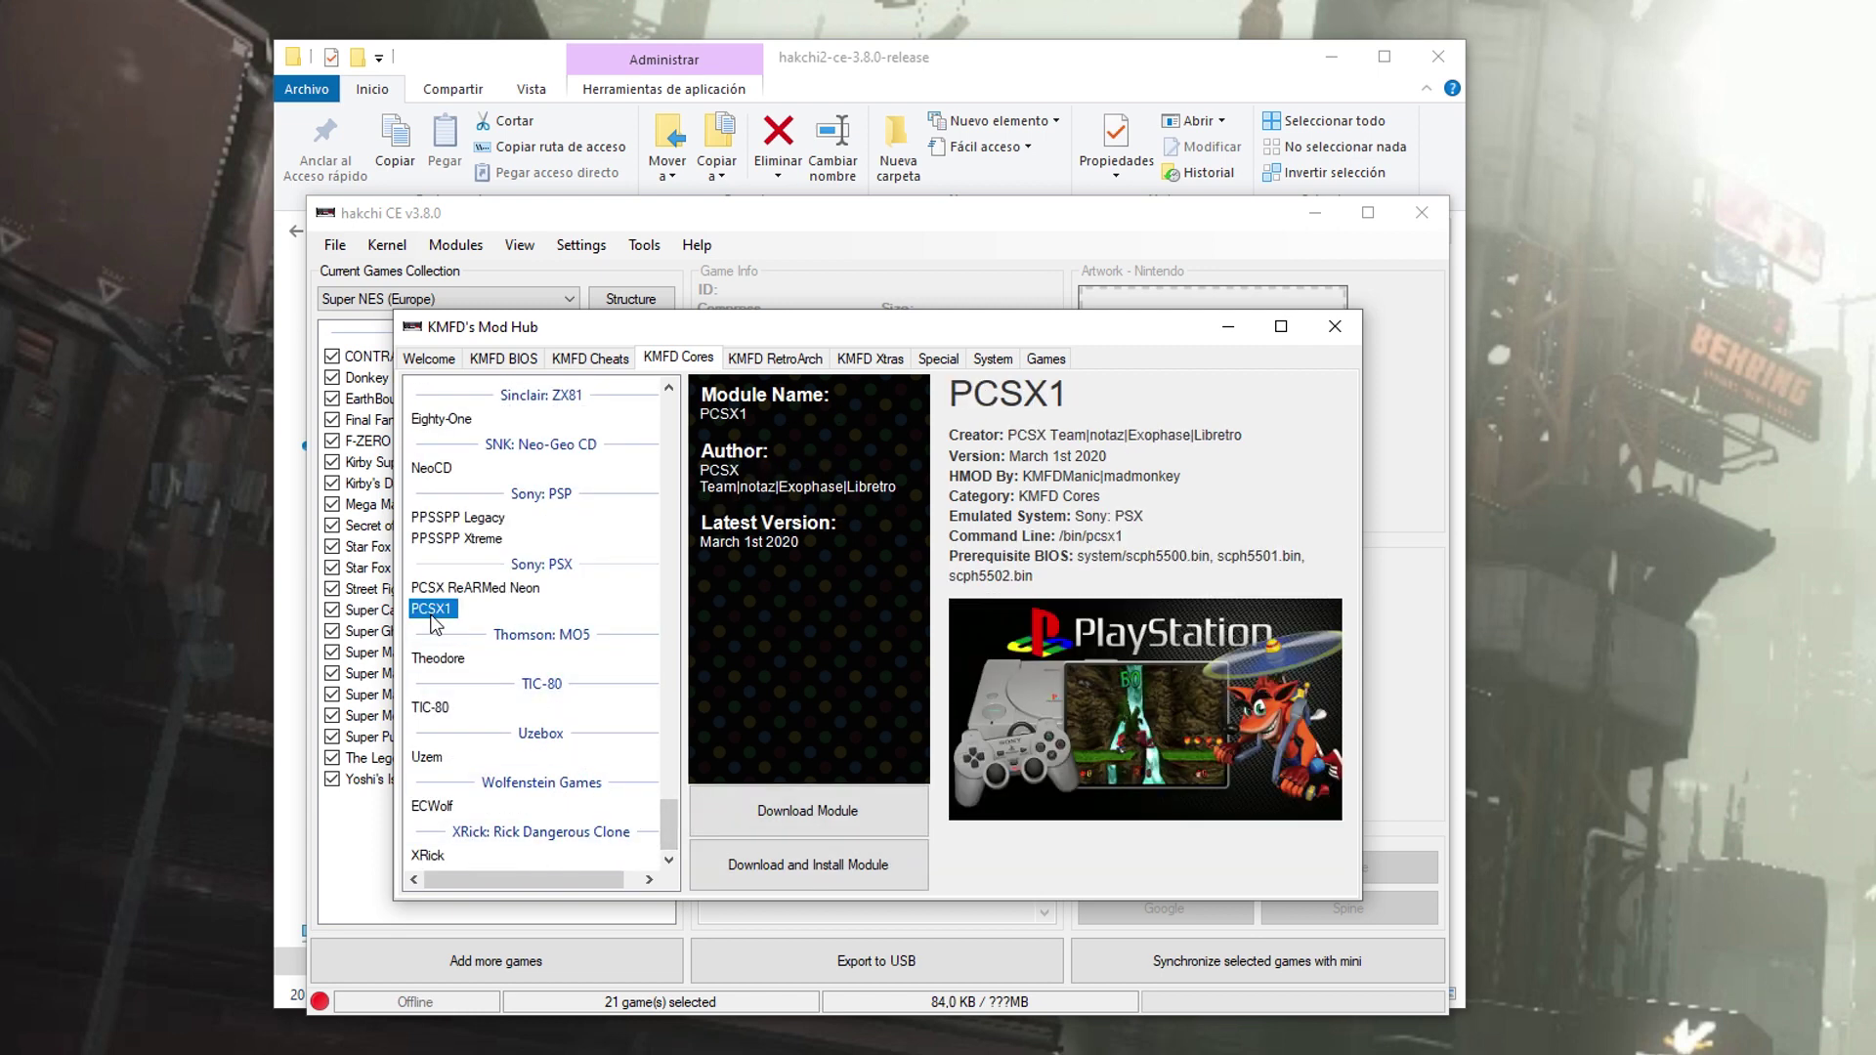
{"action": "left_click", "coordinate": [447, 542]}
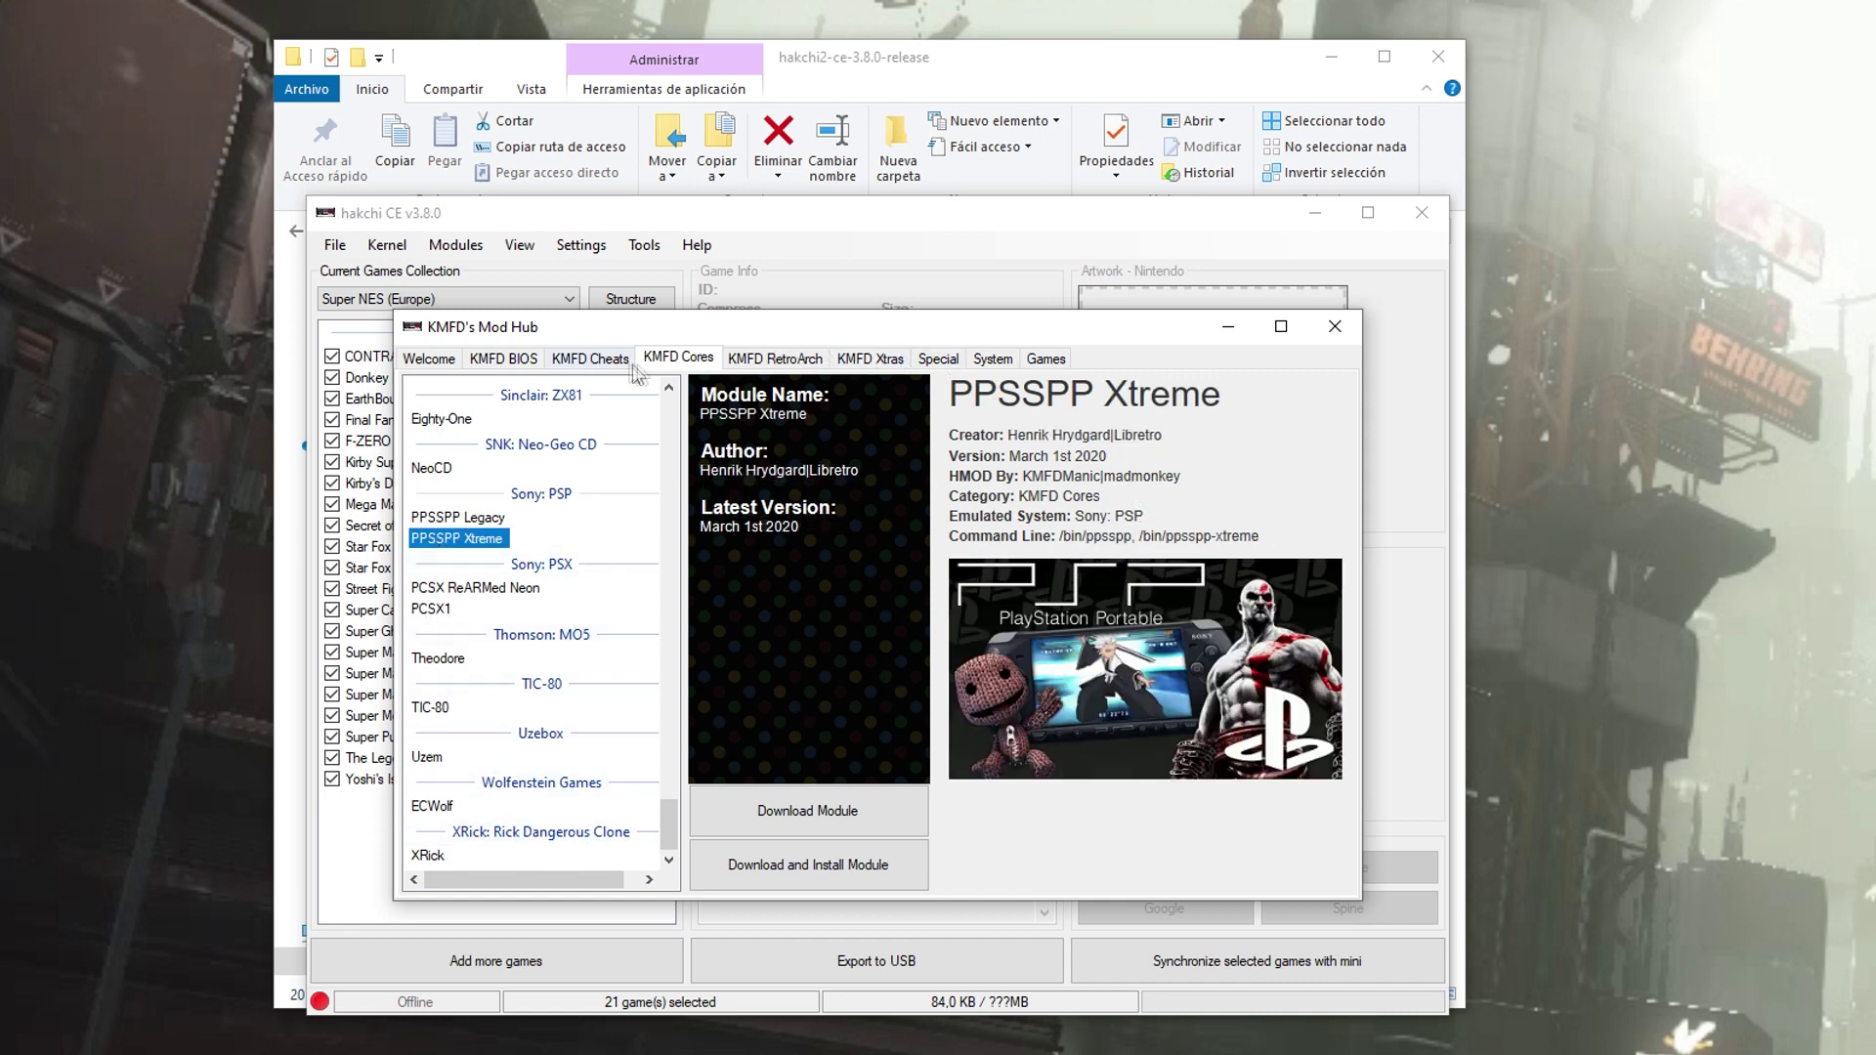
{"action": "left_click", "coordinate": [1335, 328]}
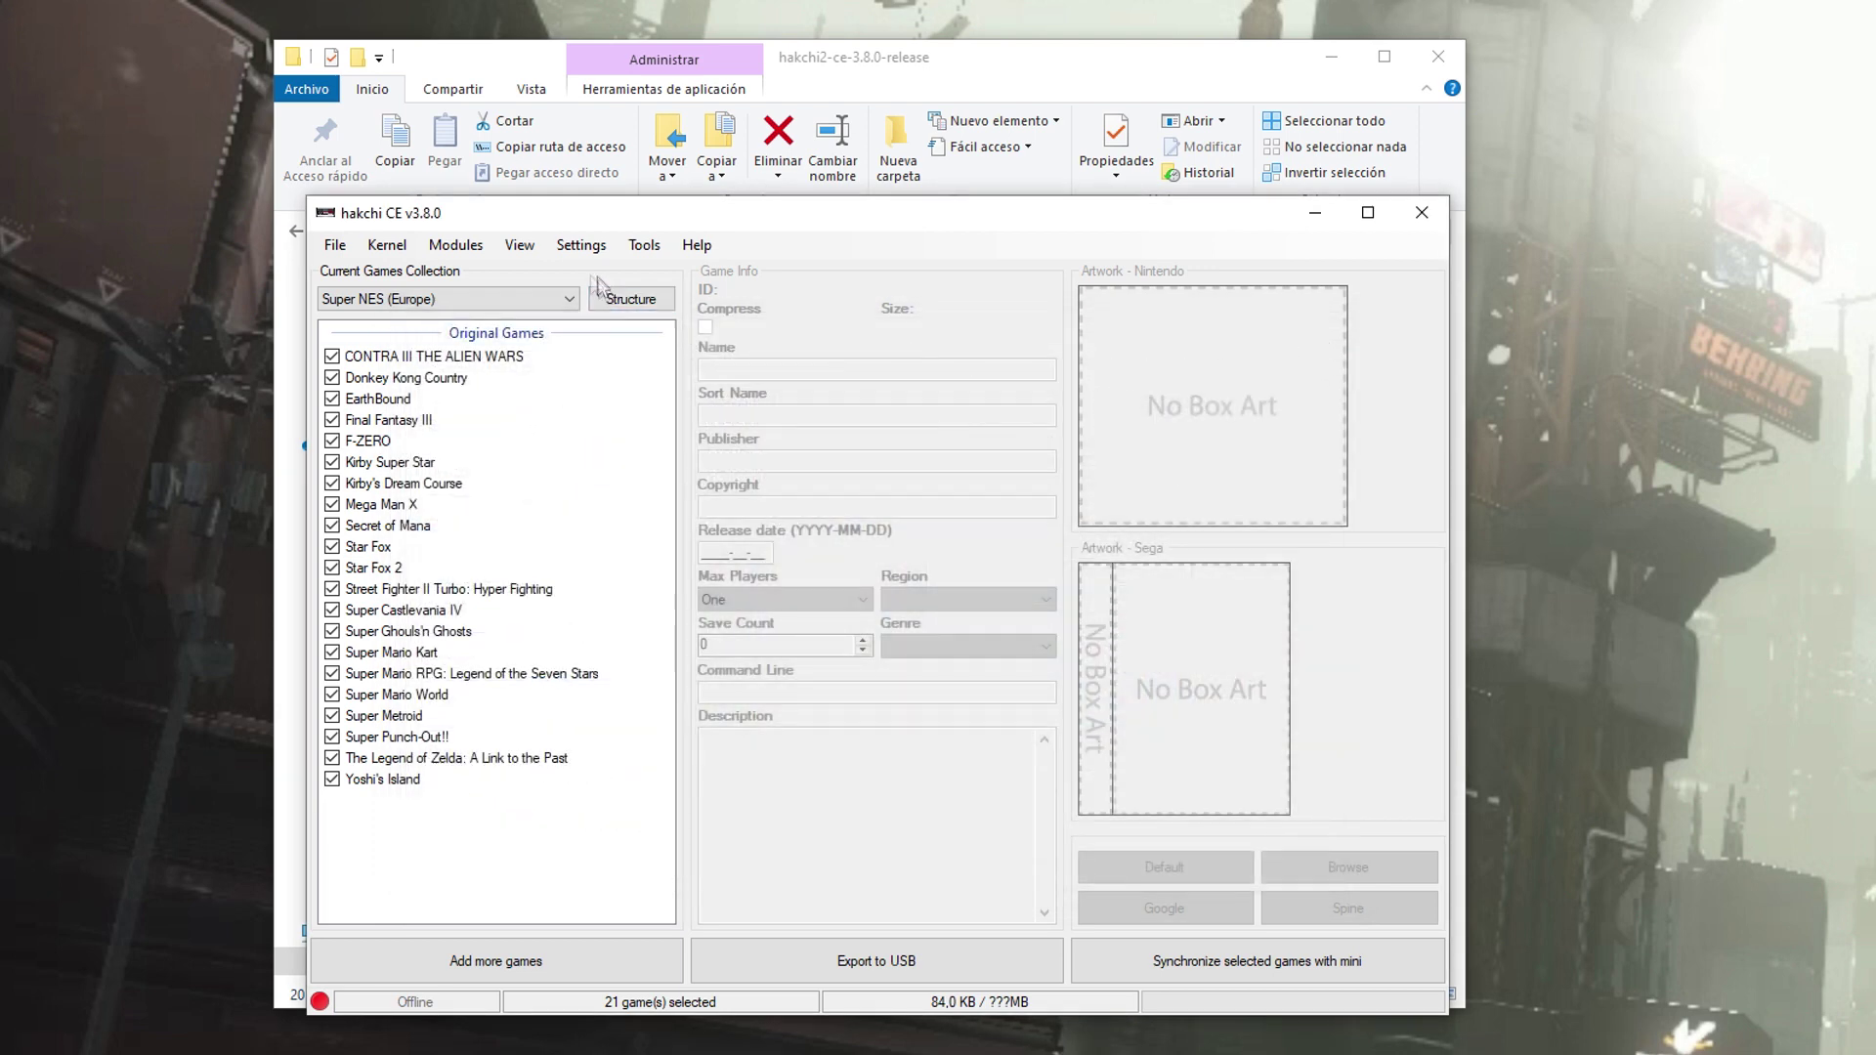
Start installing the FB Alpha 2016, MAME 2003 Plus, Snes9x2018 and RetroArch 184 Xtreme Ozone modules, allowing classic_driver.exe to make changes.
{"action": "left_click", "coordinate": [462, 248]}
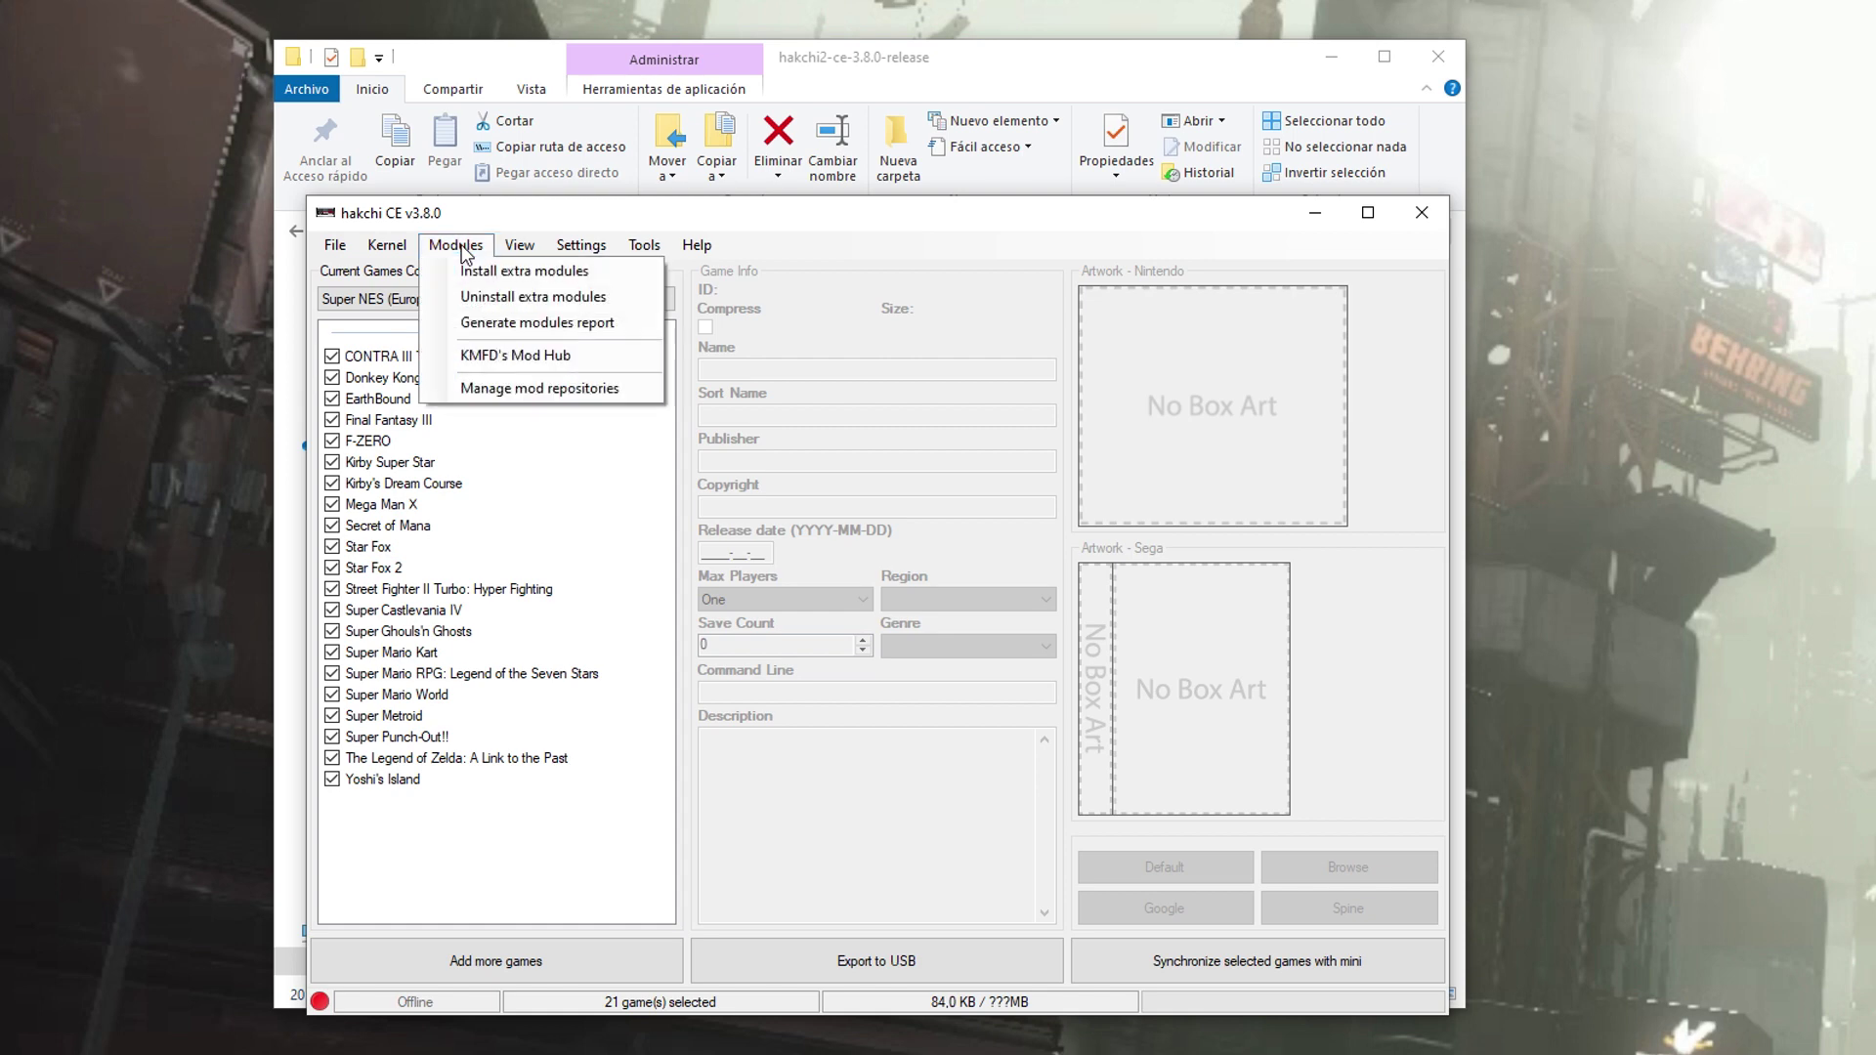
{"action": "left_click", "coordinate": [475, 273]}
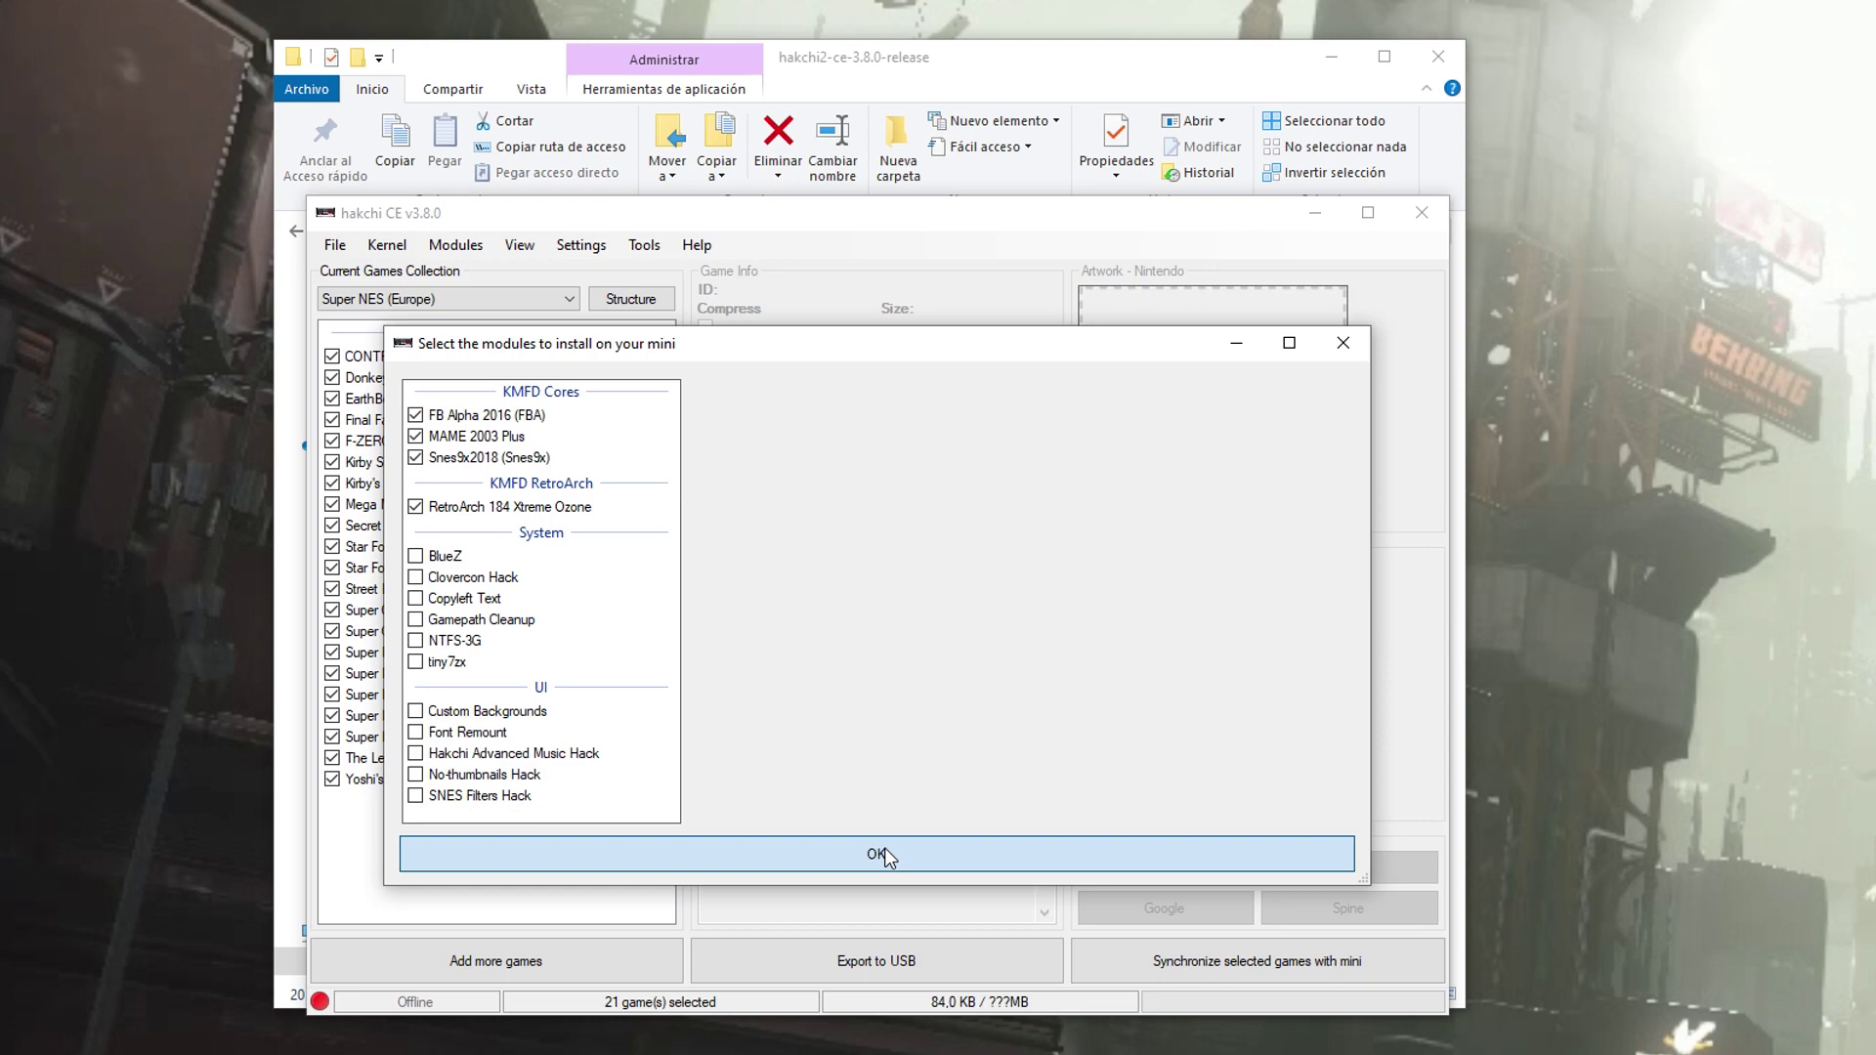
{"action": "left_click", "coordinate": [880, 854]}
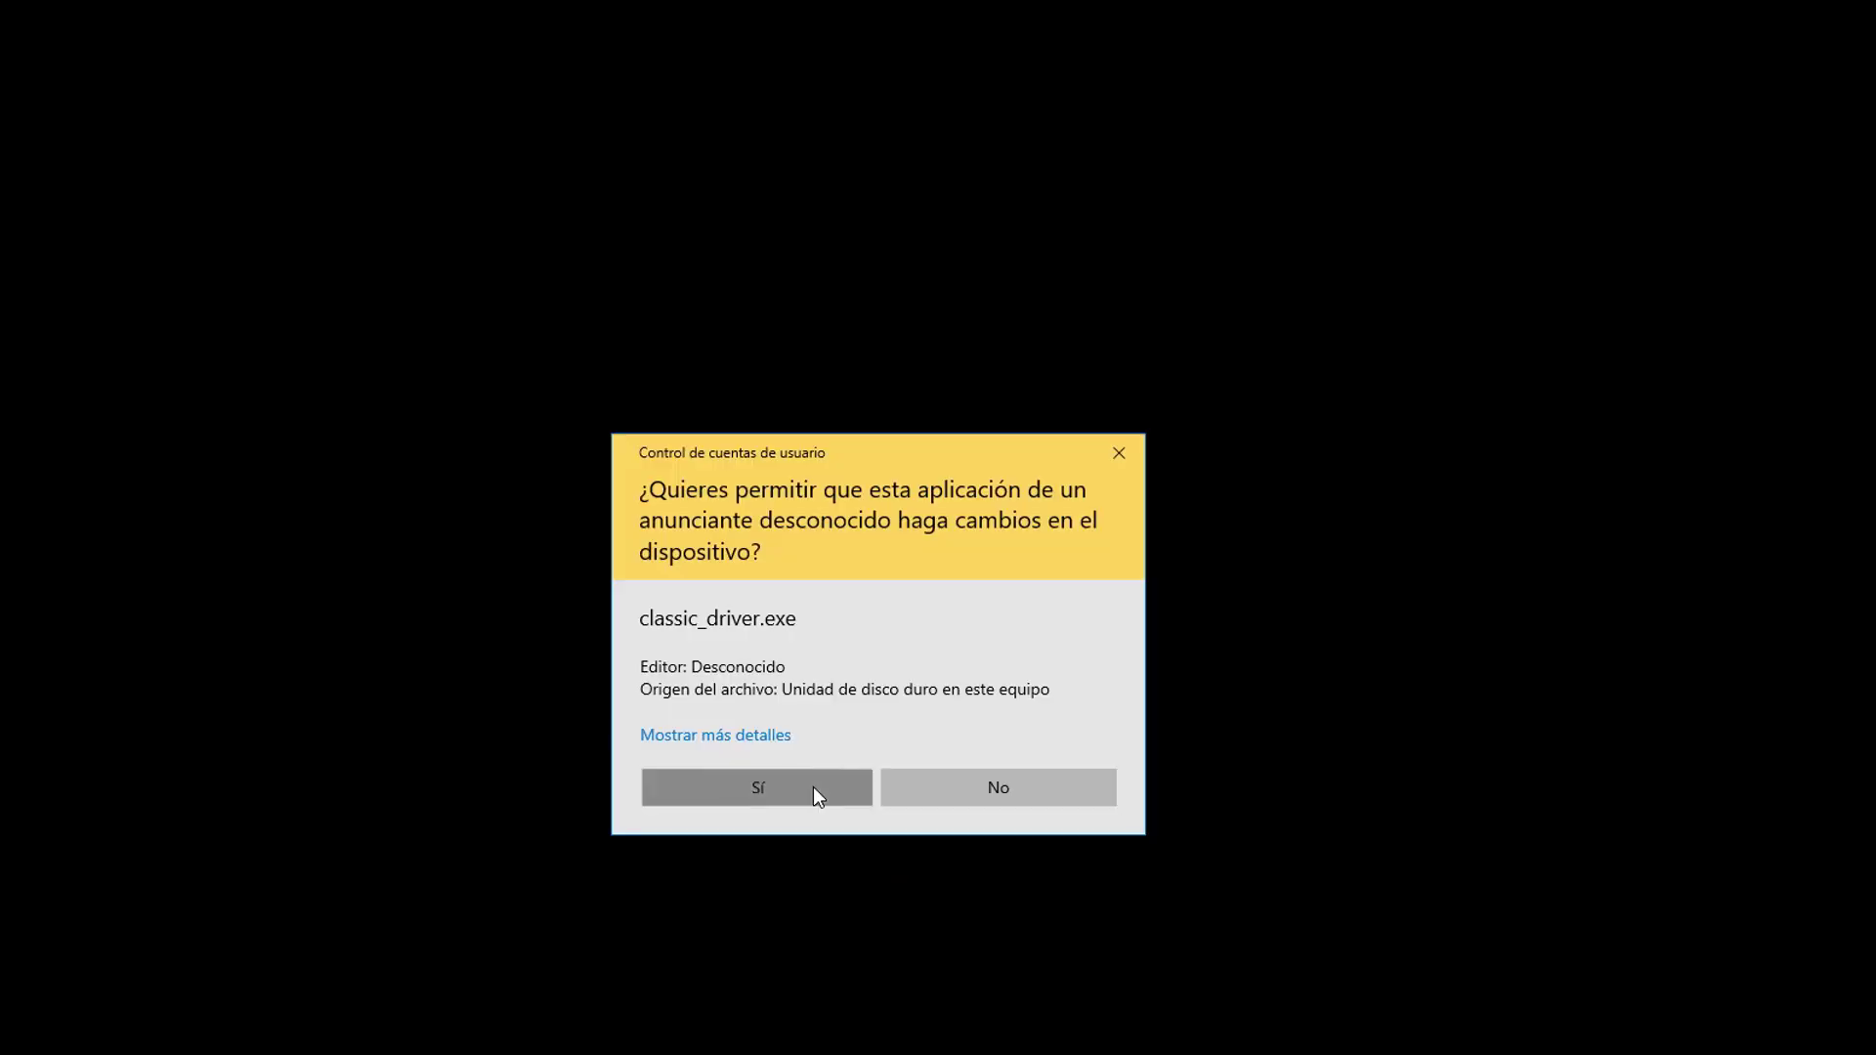
{"action": "left_click", "coordinate": [813, 789]}
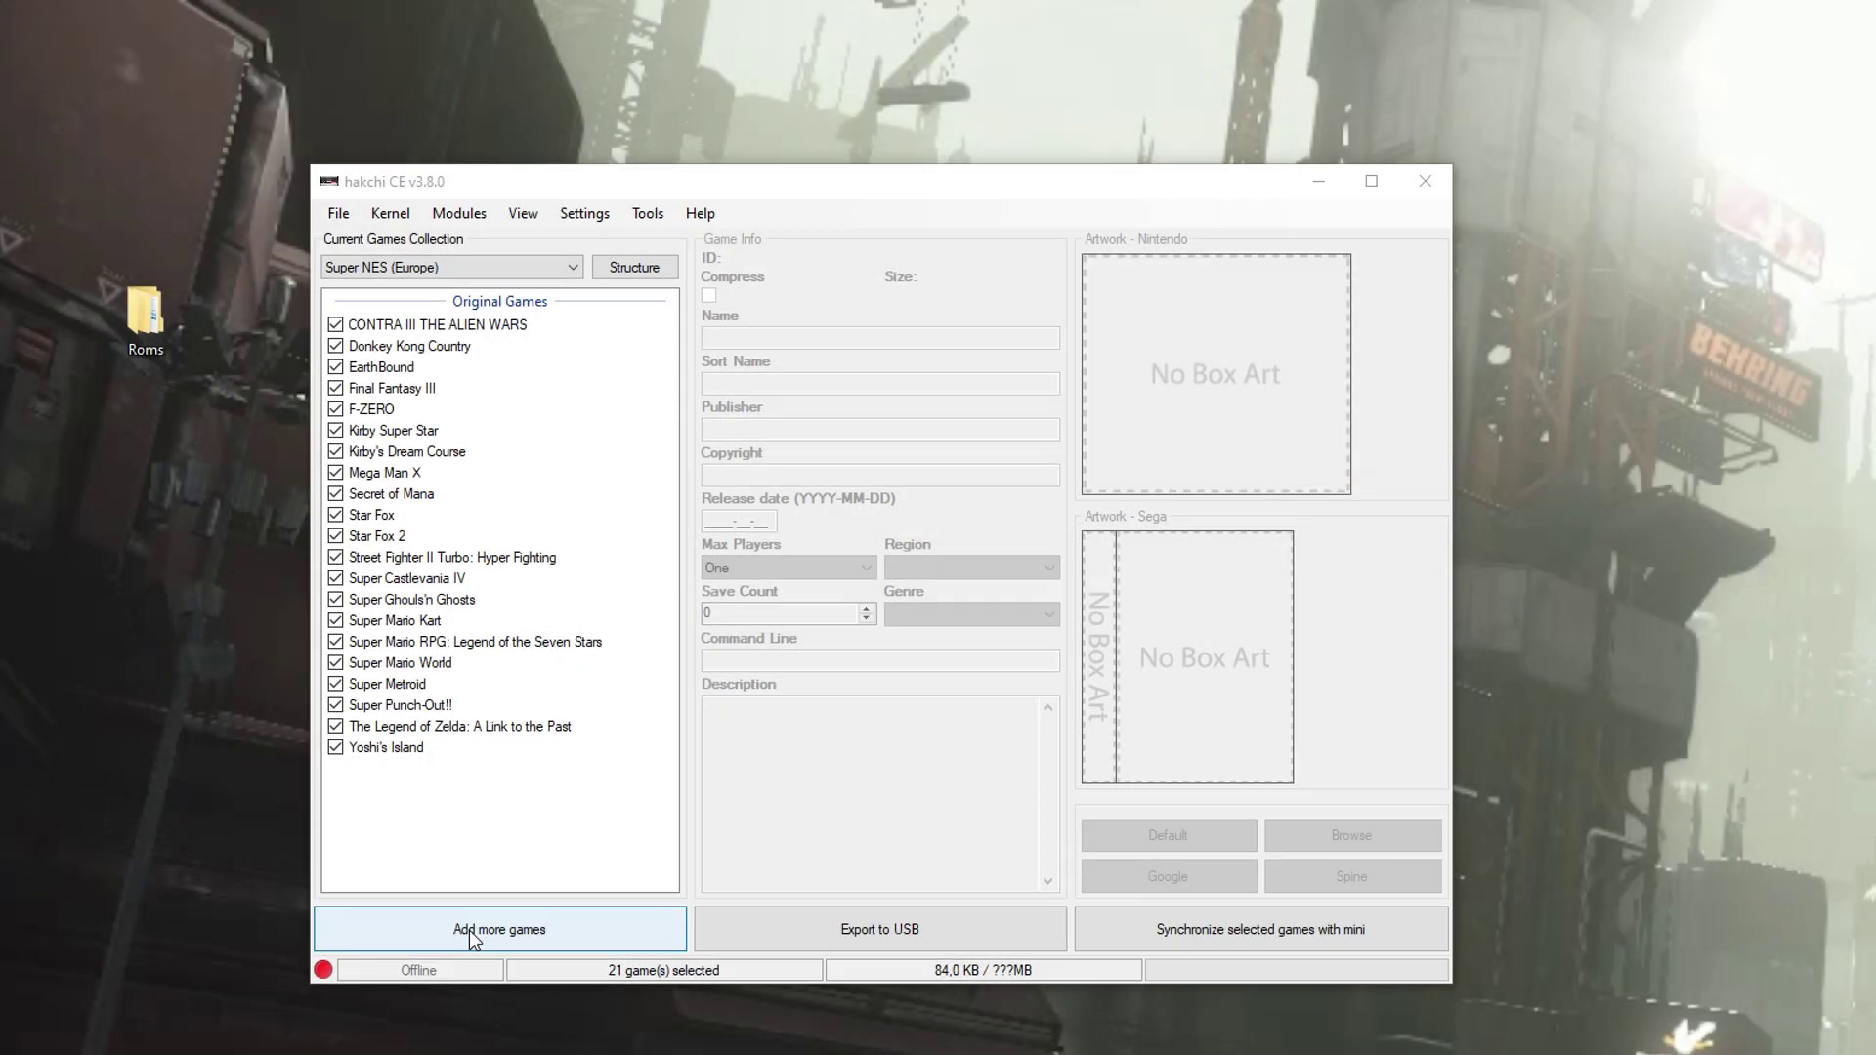
Add the Aladdin, Dragon Ball Z - Super Butouden 2, Mega Man X and Super Mario All-Stars SNES ROMs, accepting a third-party emulator for Dragon Ball Z.
{"action": "left_click", "coordinate": [469, 931]}
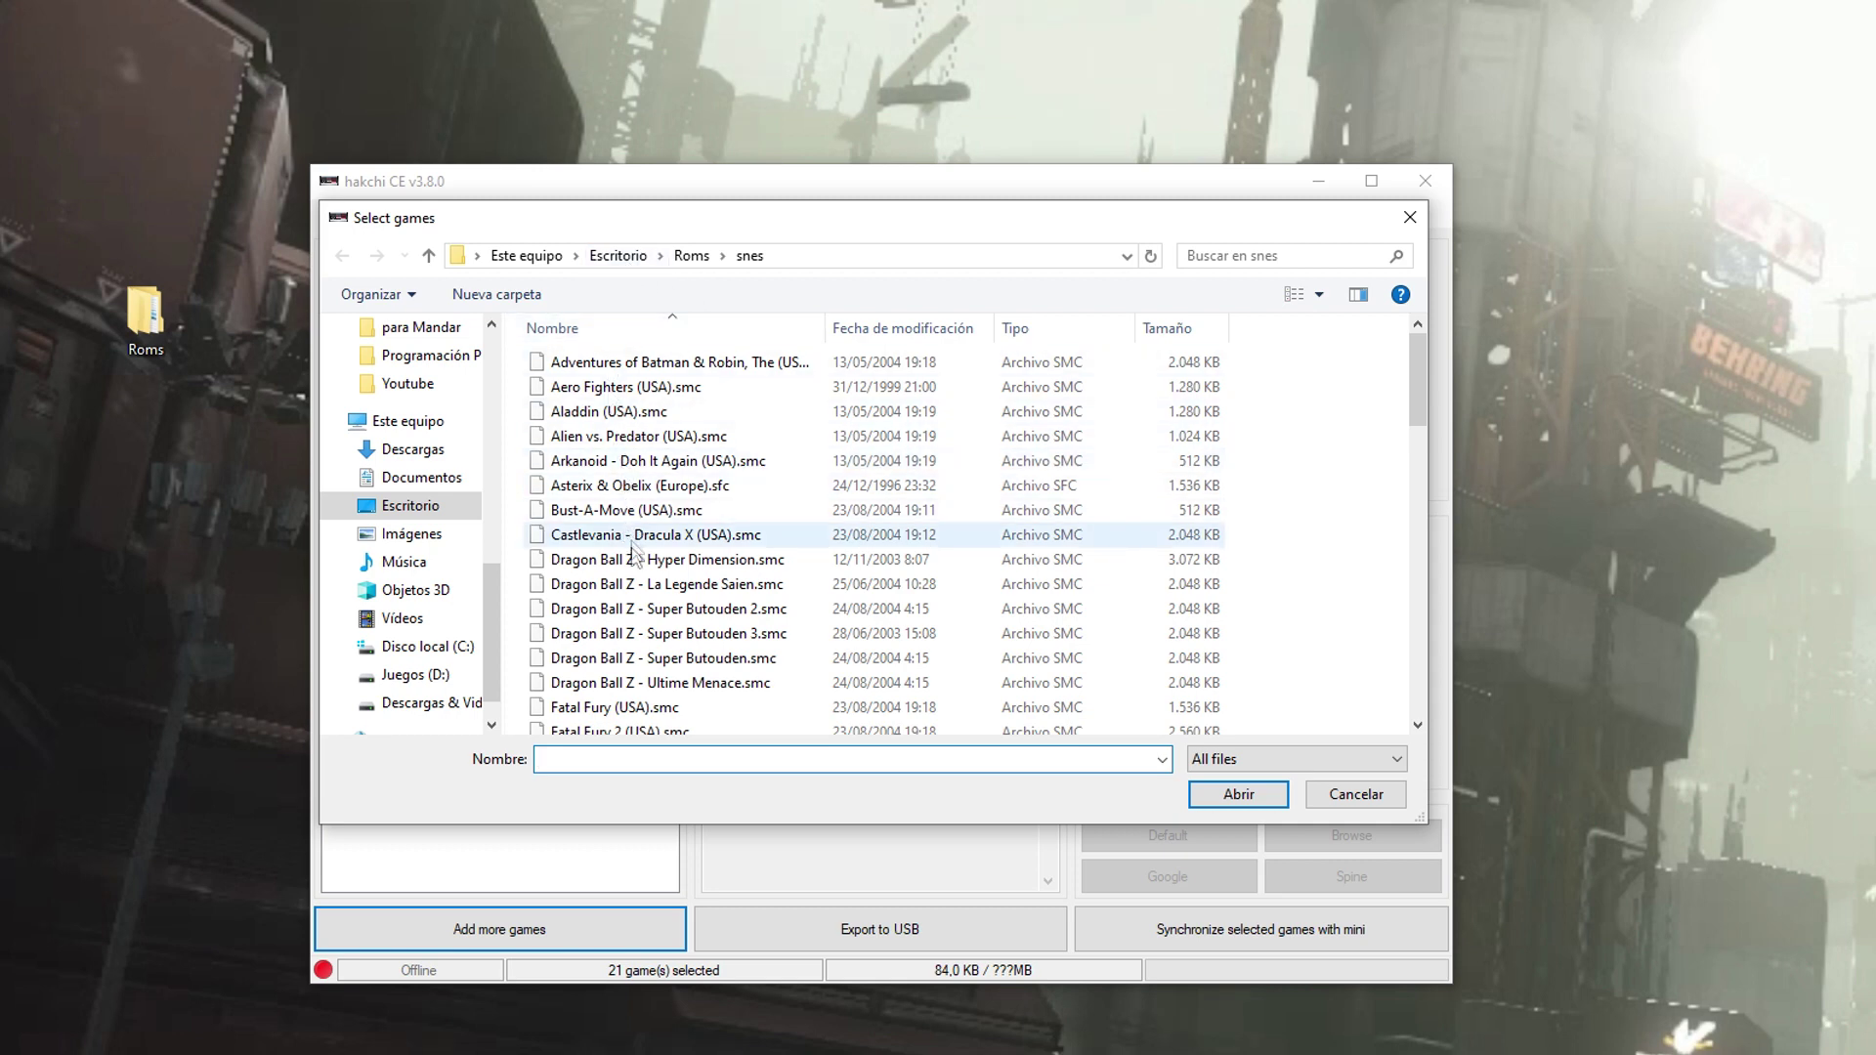
{"action": "left_click", "coordinate": [657, 619]}
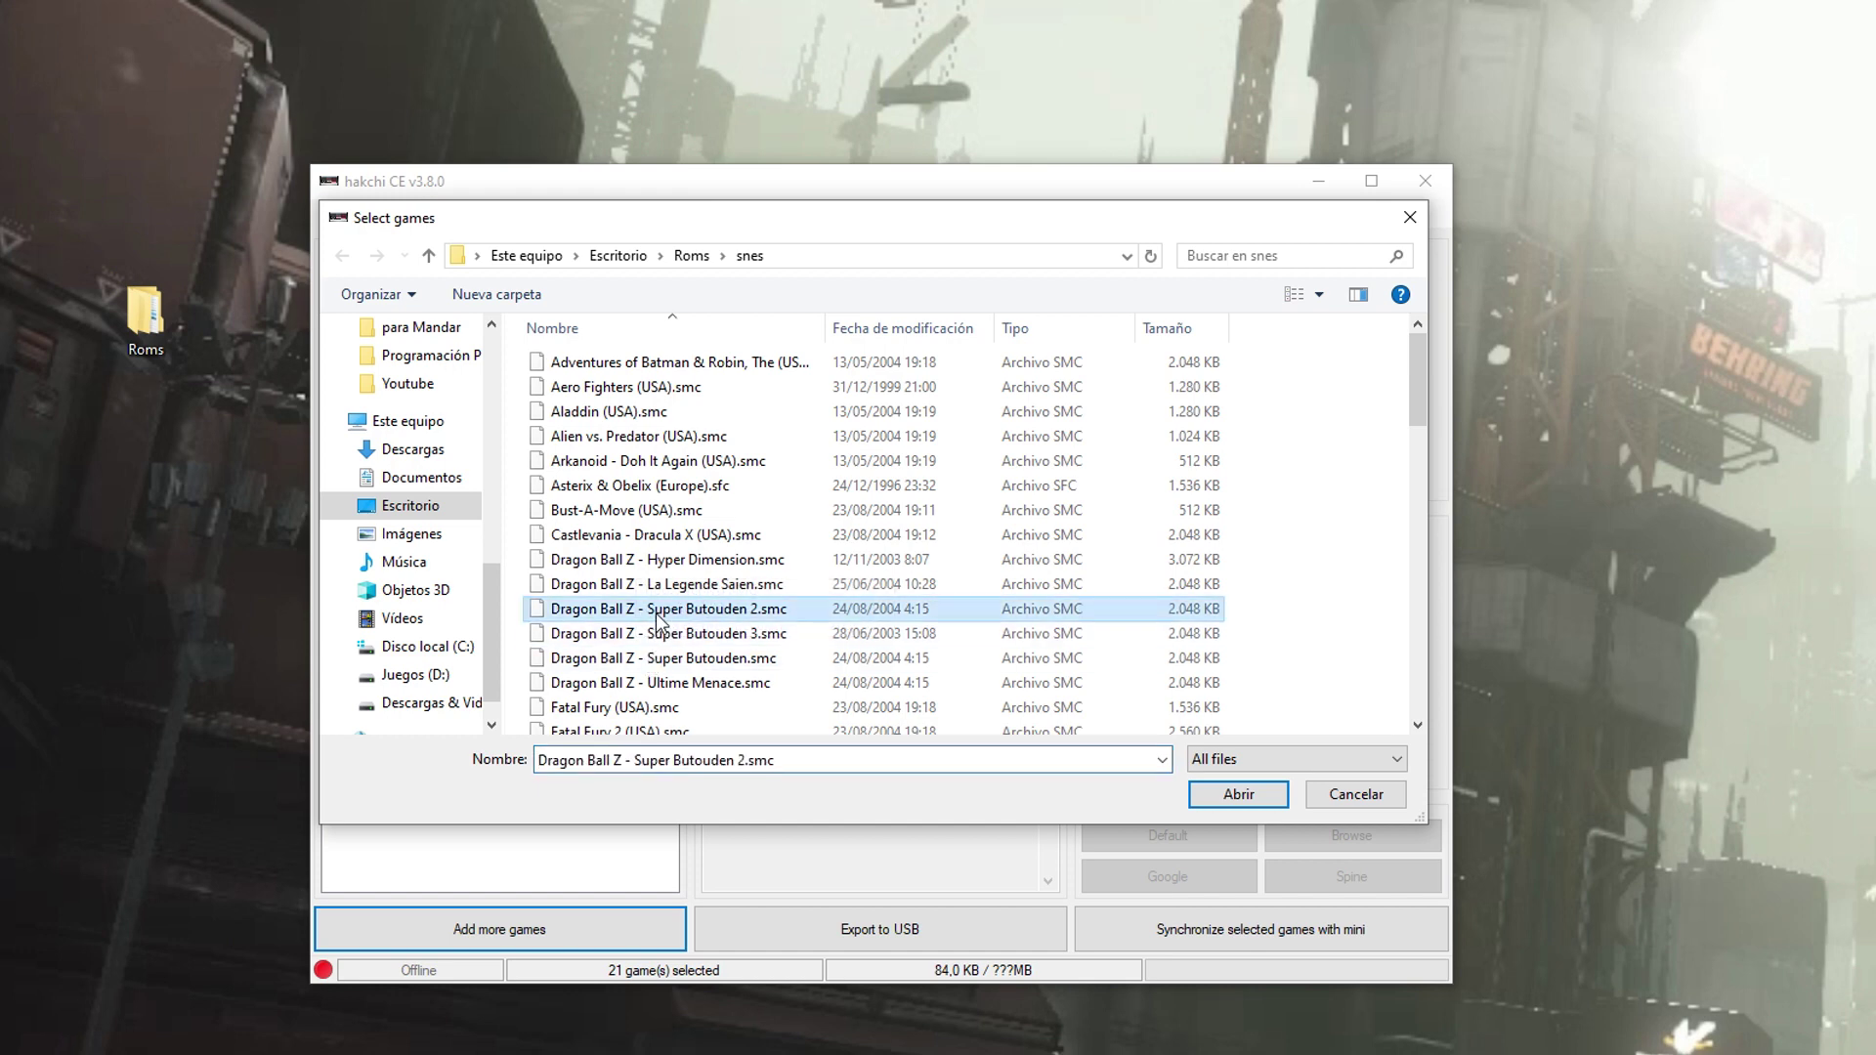
{"action": "left_click", "coordinate": [590, 414], "text": "ctrl"}
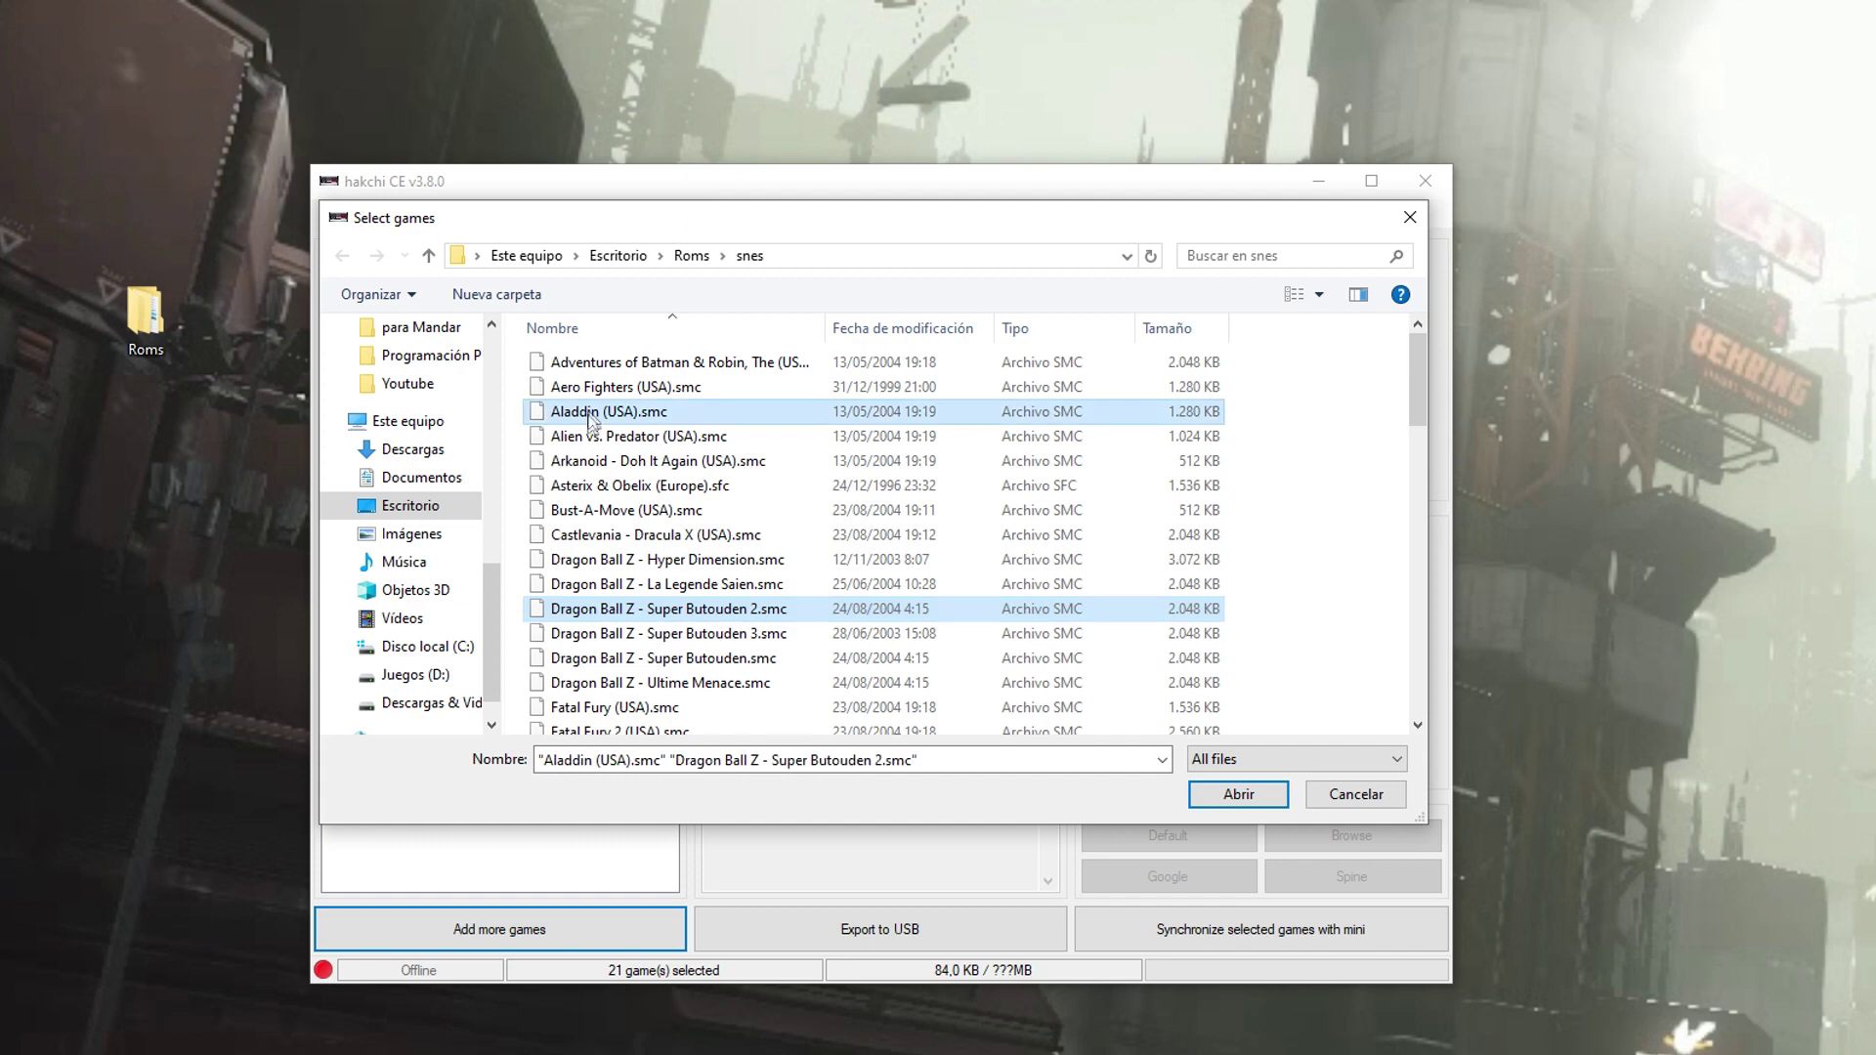
{"action": "scroll", "coordinate": [622, 560], "scroll_direction": "down", "scroll_amount": 1}
{"action": "scroll", "coordinate": [621, 560], "scroll_direction": "down", "scroll_amount": 3}
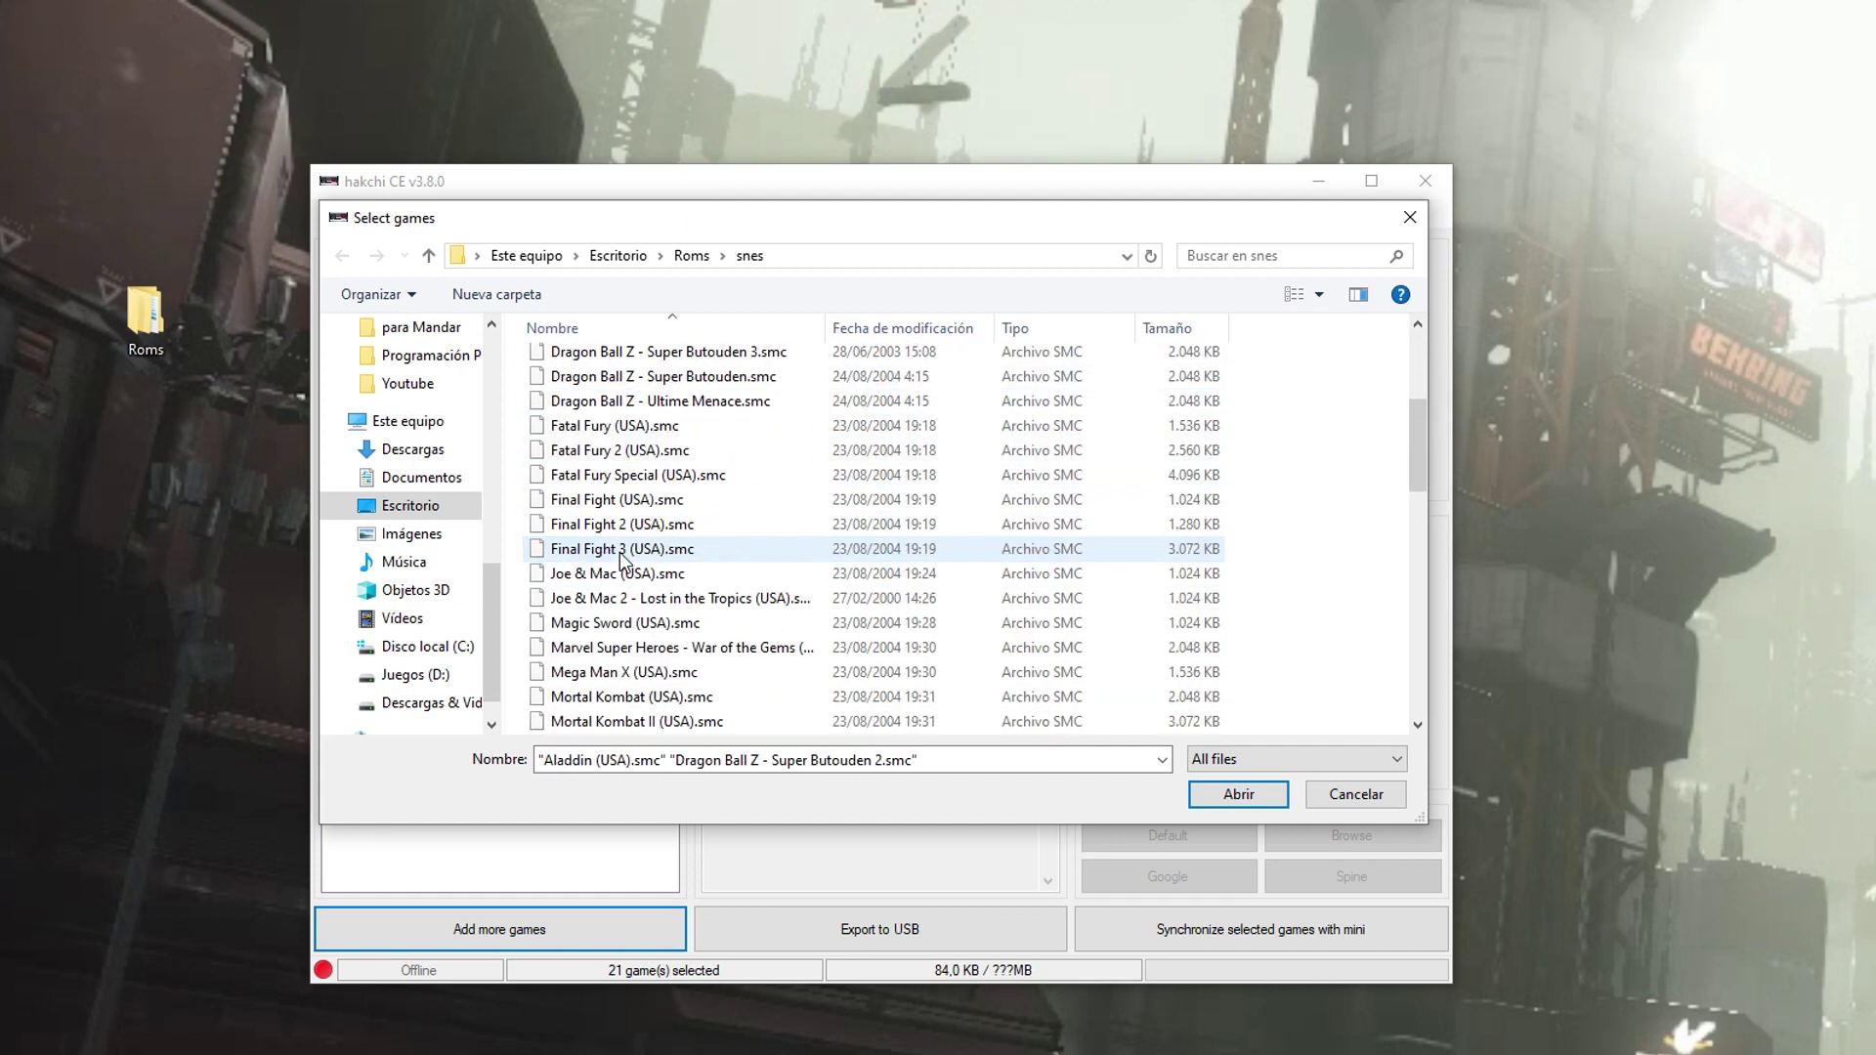
{"action": "scroll", "coordinate": [640, 649], "scroll_direction": "down", "scroll_amount": 2}
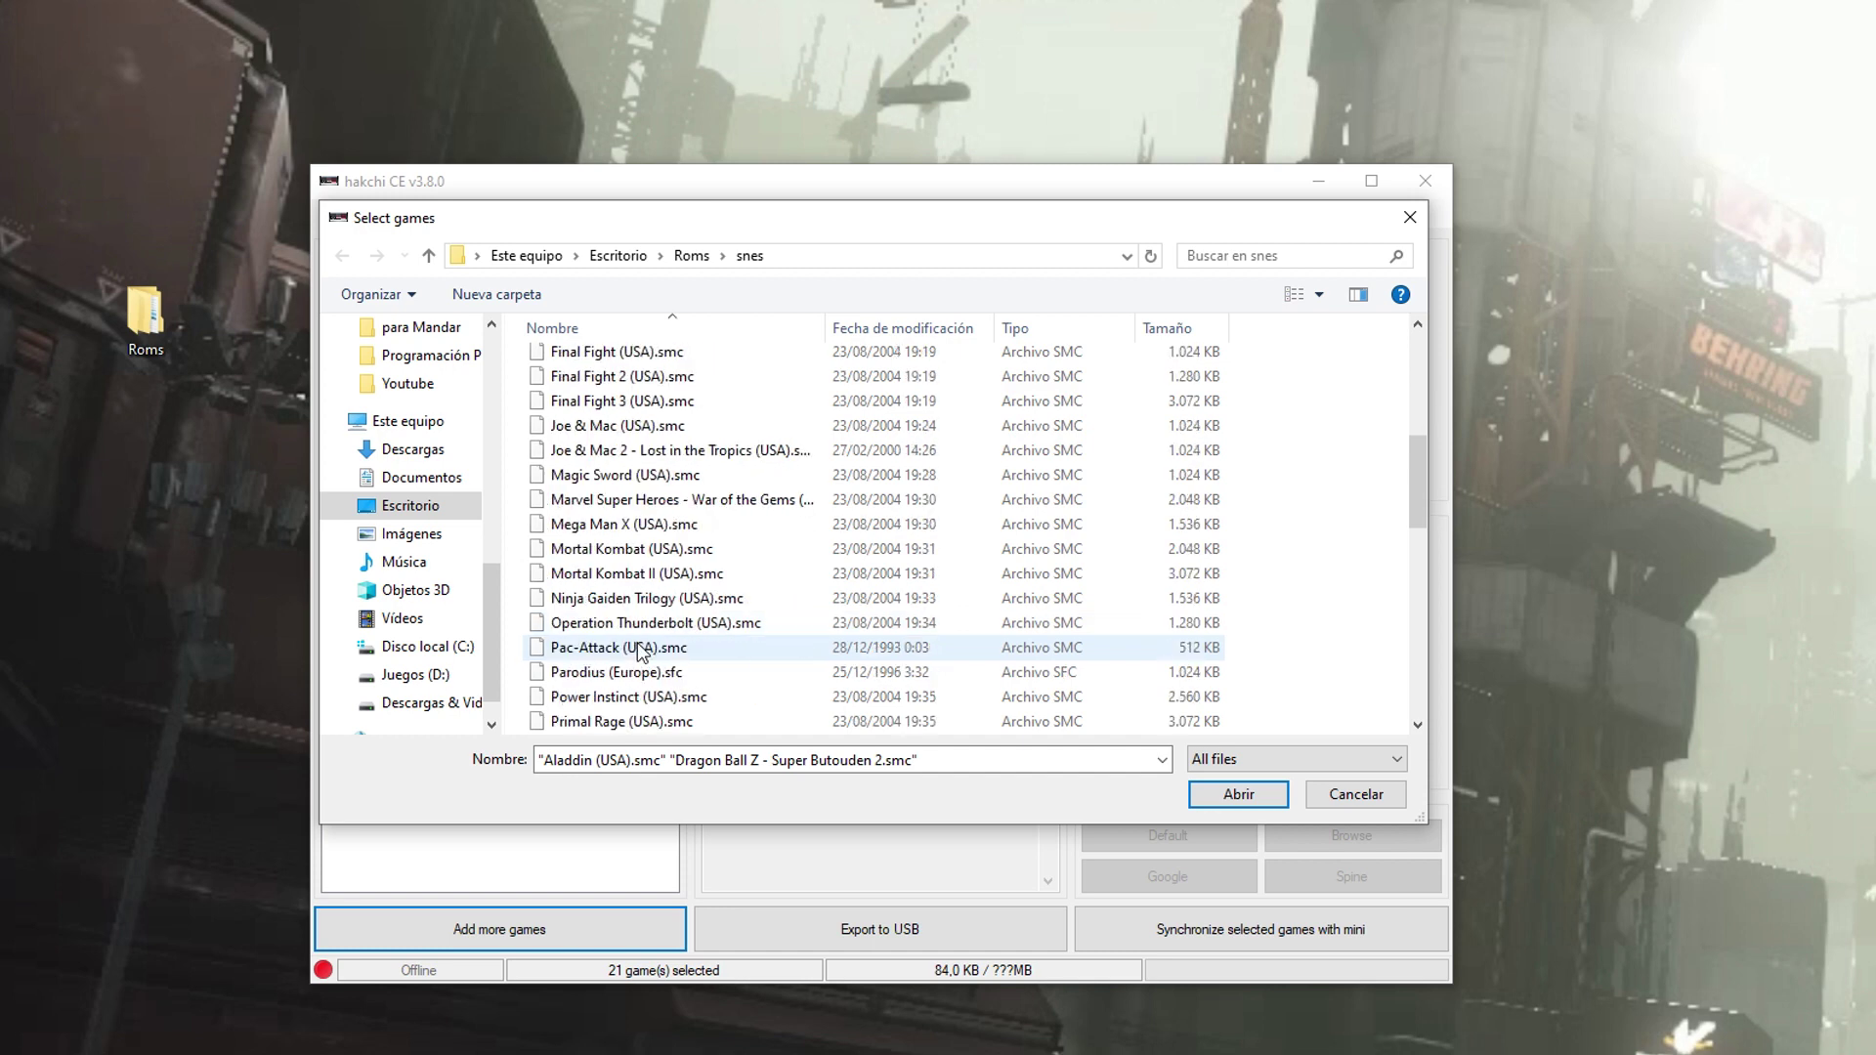
{"action": "left_click", "coordinate": [628, 526], "text": "ctrl"}
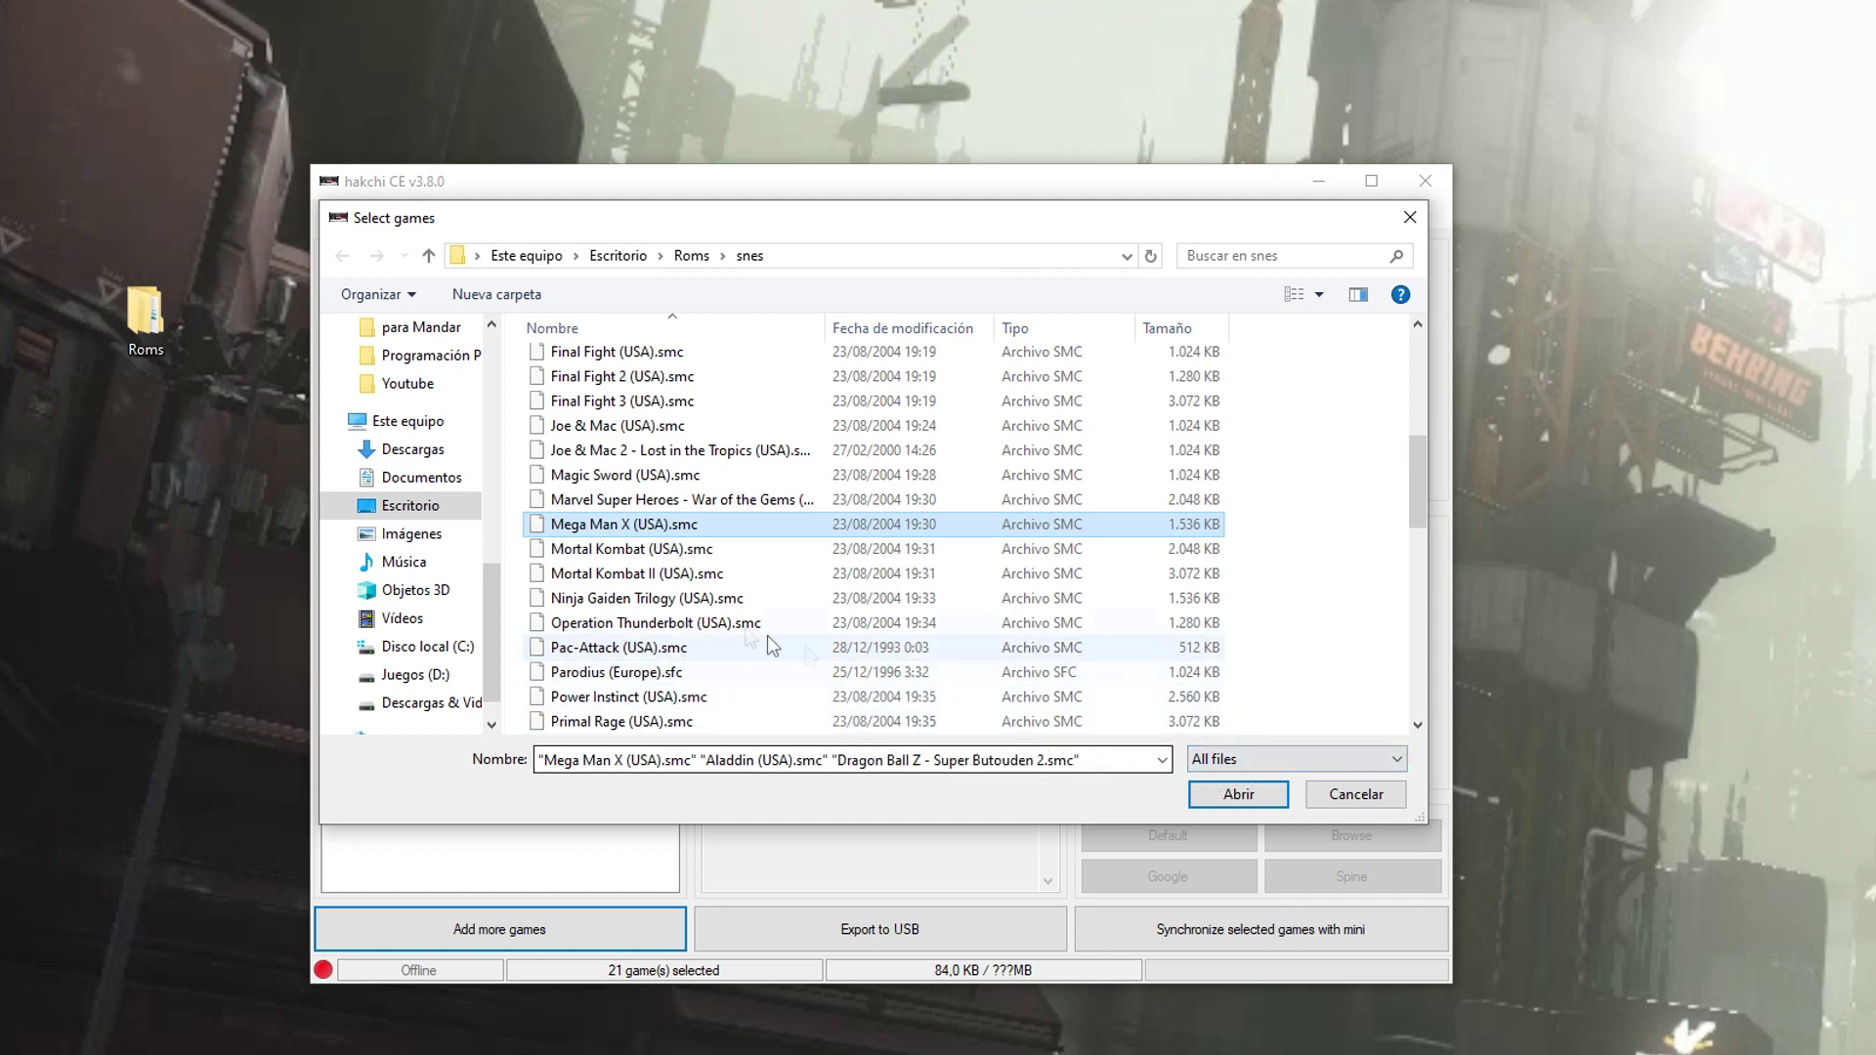
{"action": "scroll", "coordinate": [758, 635], "scroll_direction": "down", "scroll_amount": 4}
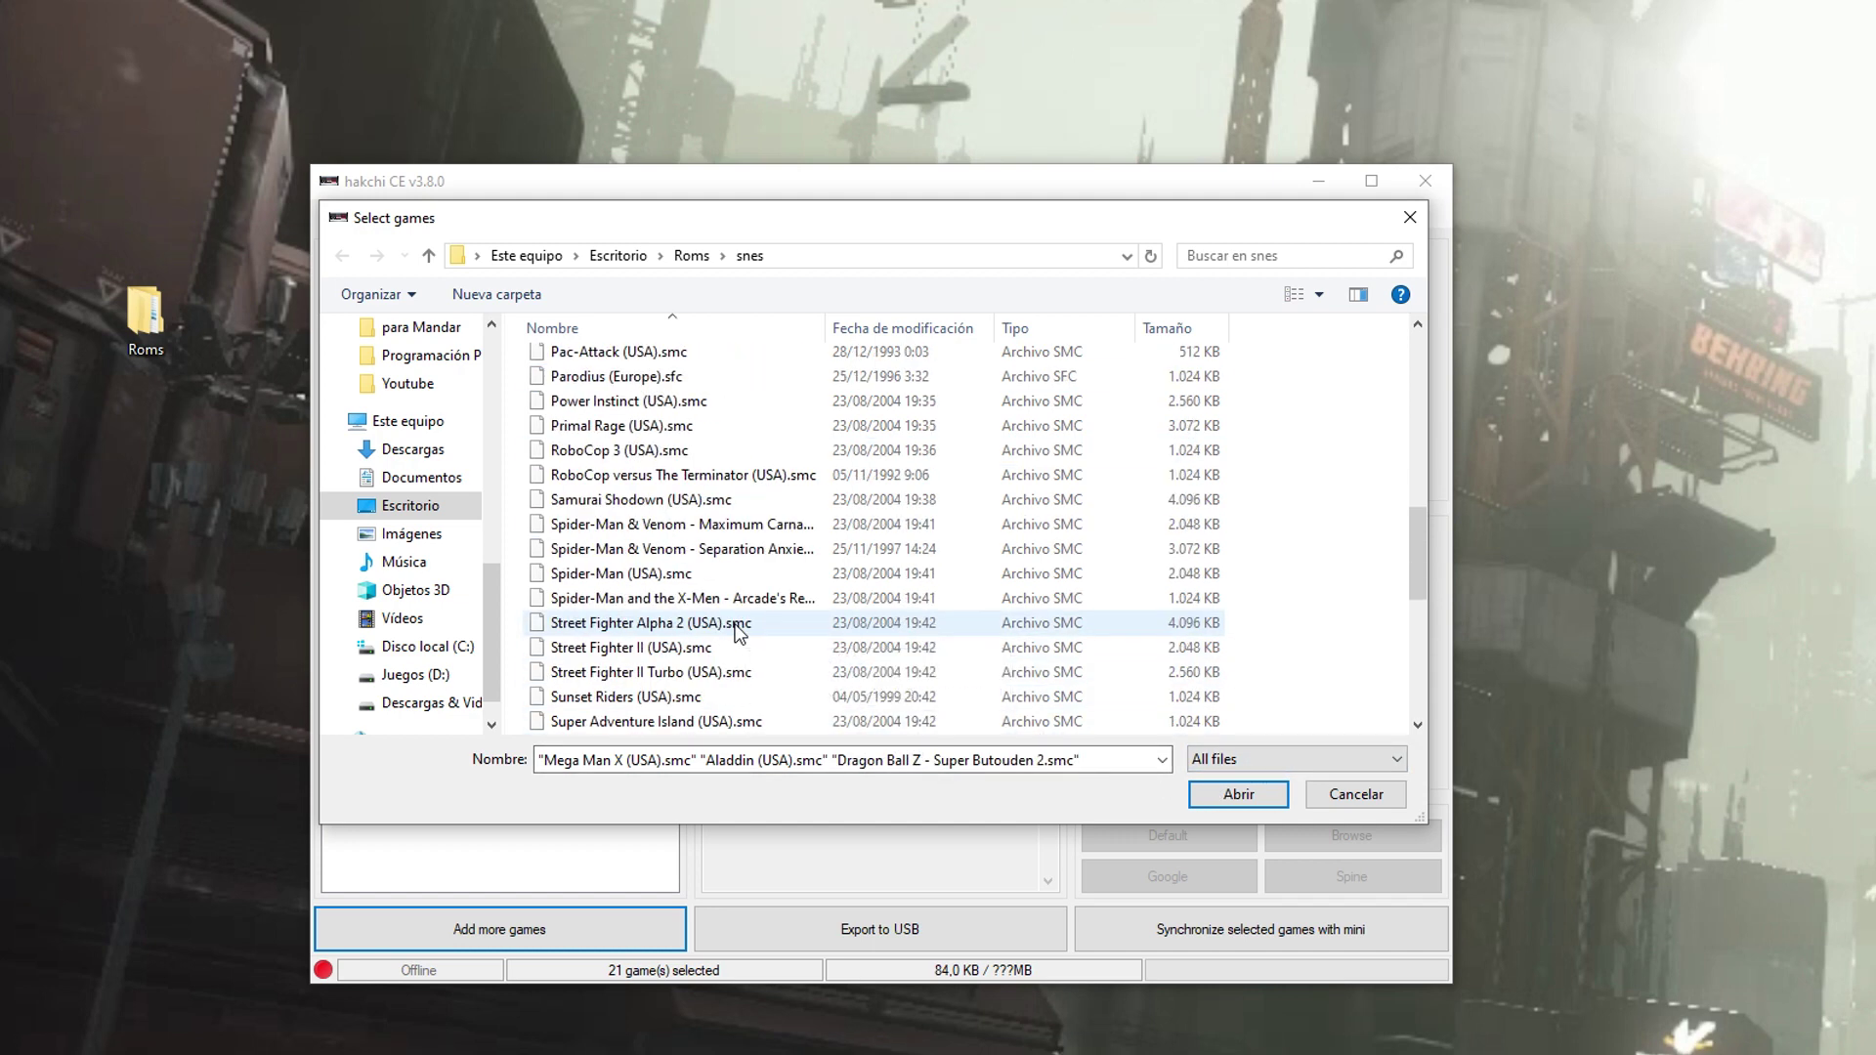
{"action": "scroll", "coordinate": [740, 634], "scroll_direction": "down", "scroll_amount": 2}
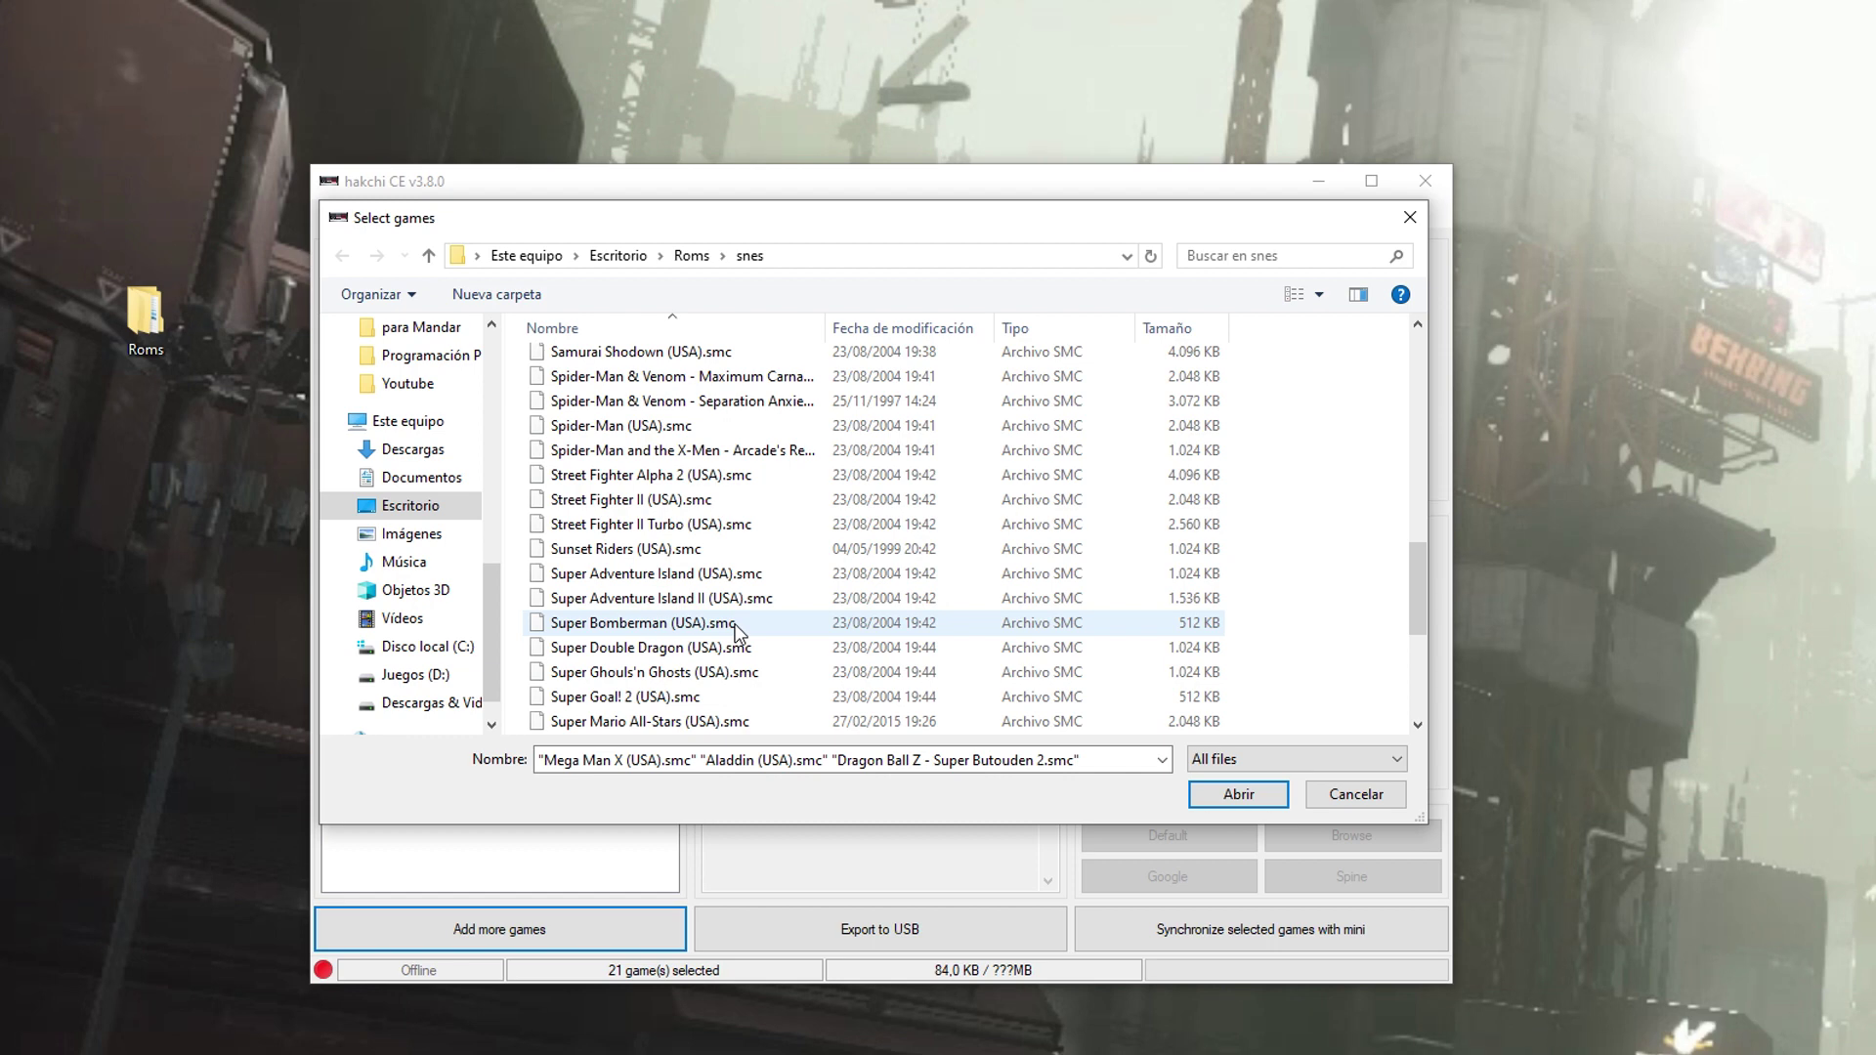
{"action": "left_click", "coordinate": [674, 721], "text": "ctrl"}
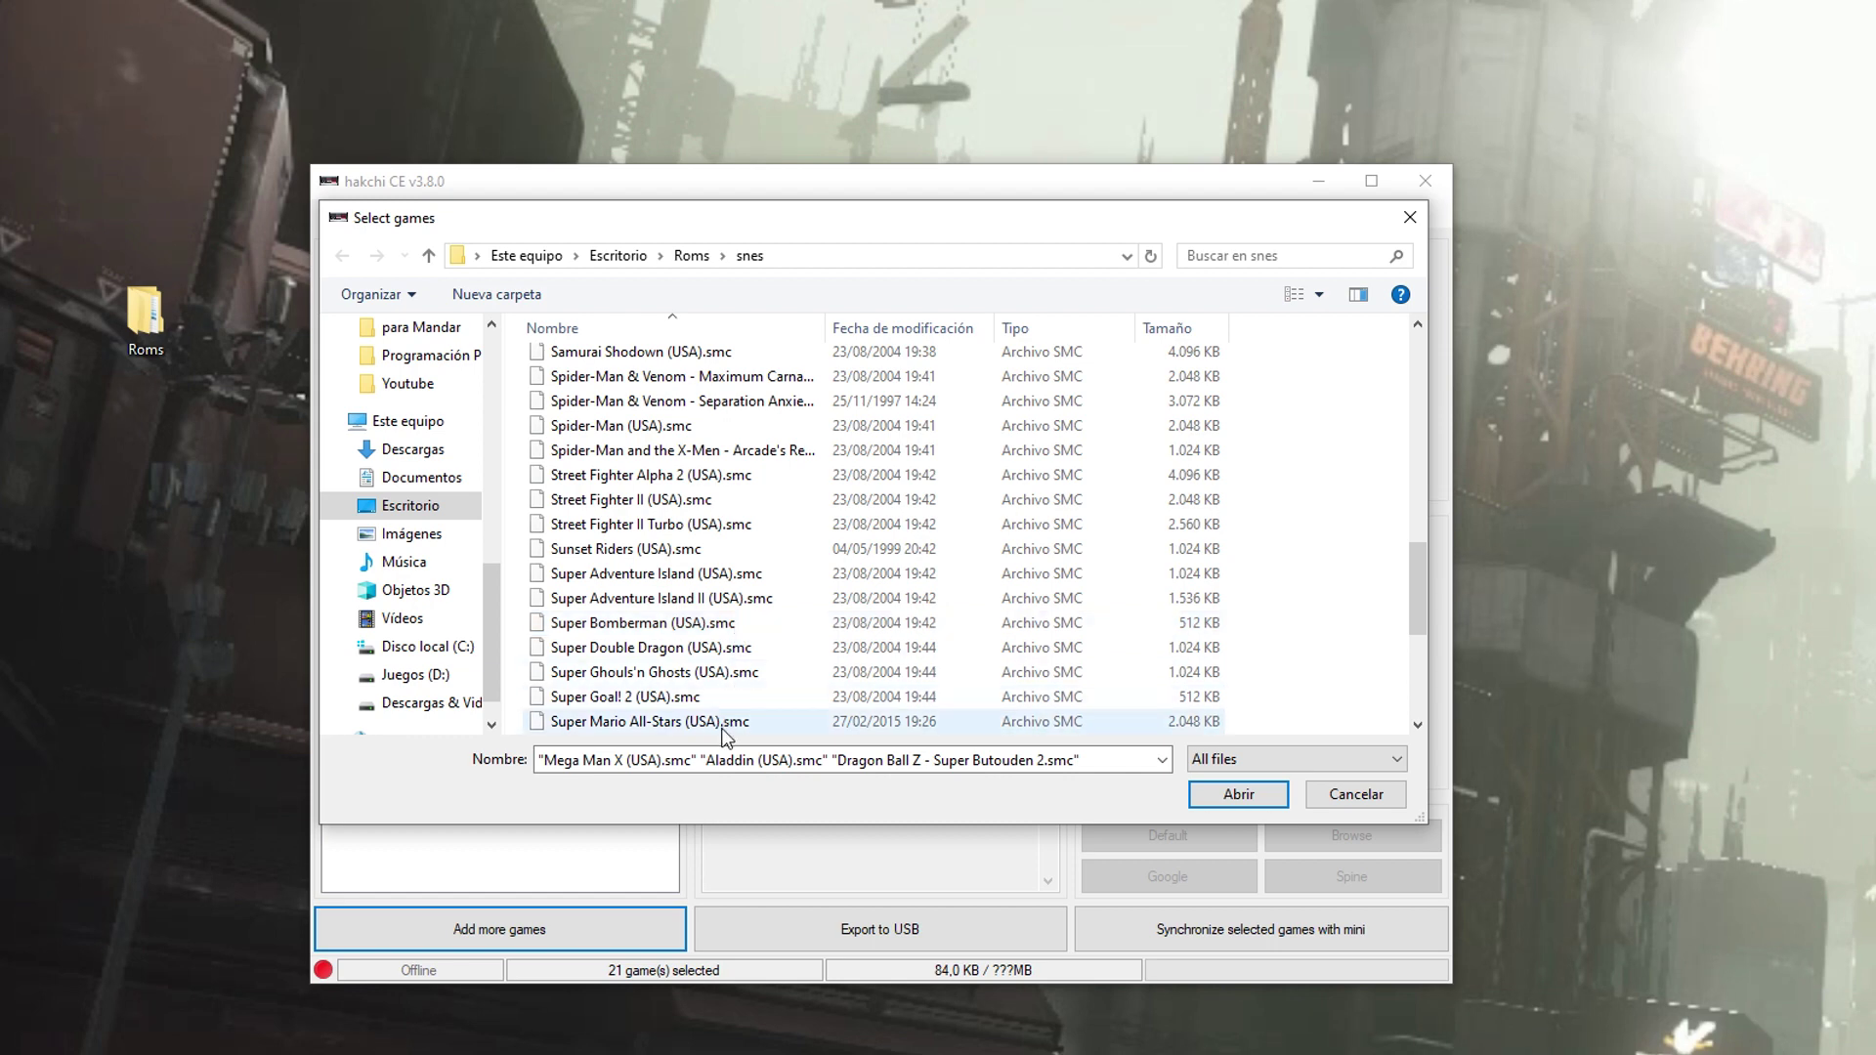
{"action": "left_click", "coordinate": [1226, 805]}
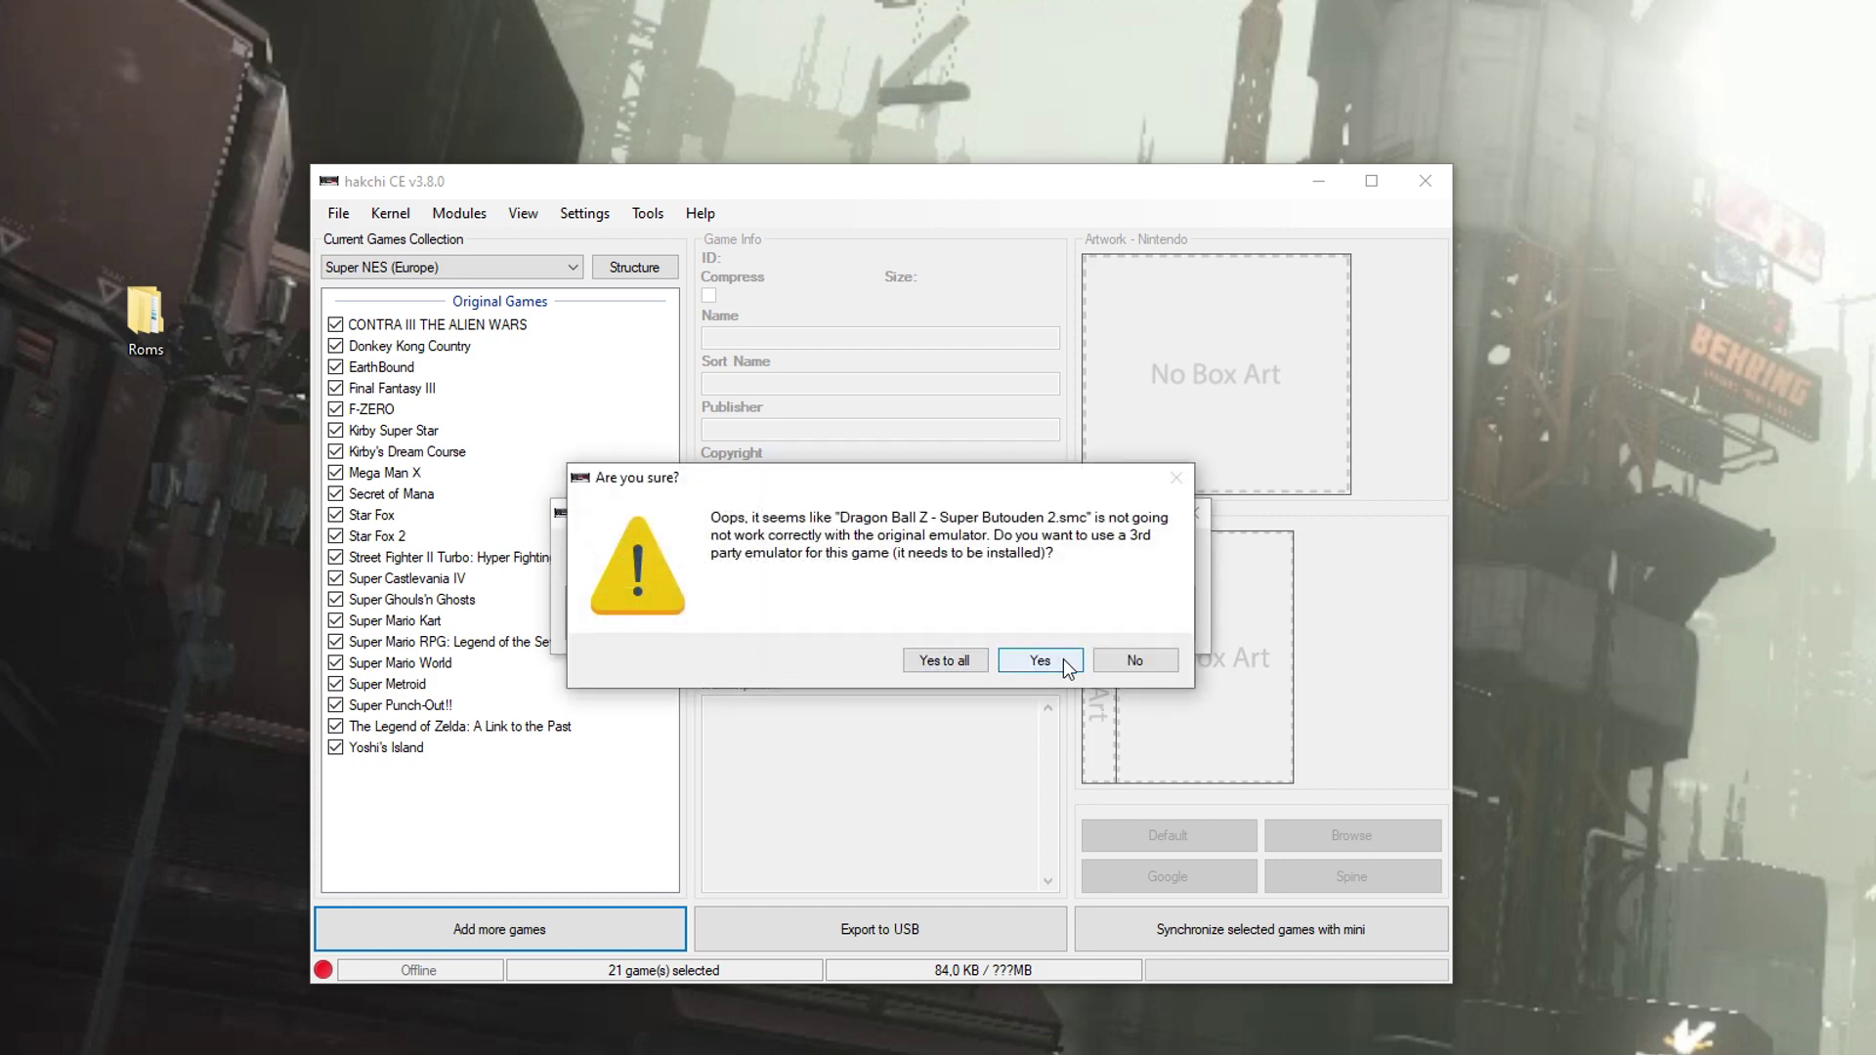
{"action": "left_click", "coordinate": [1063, 659]}
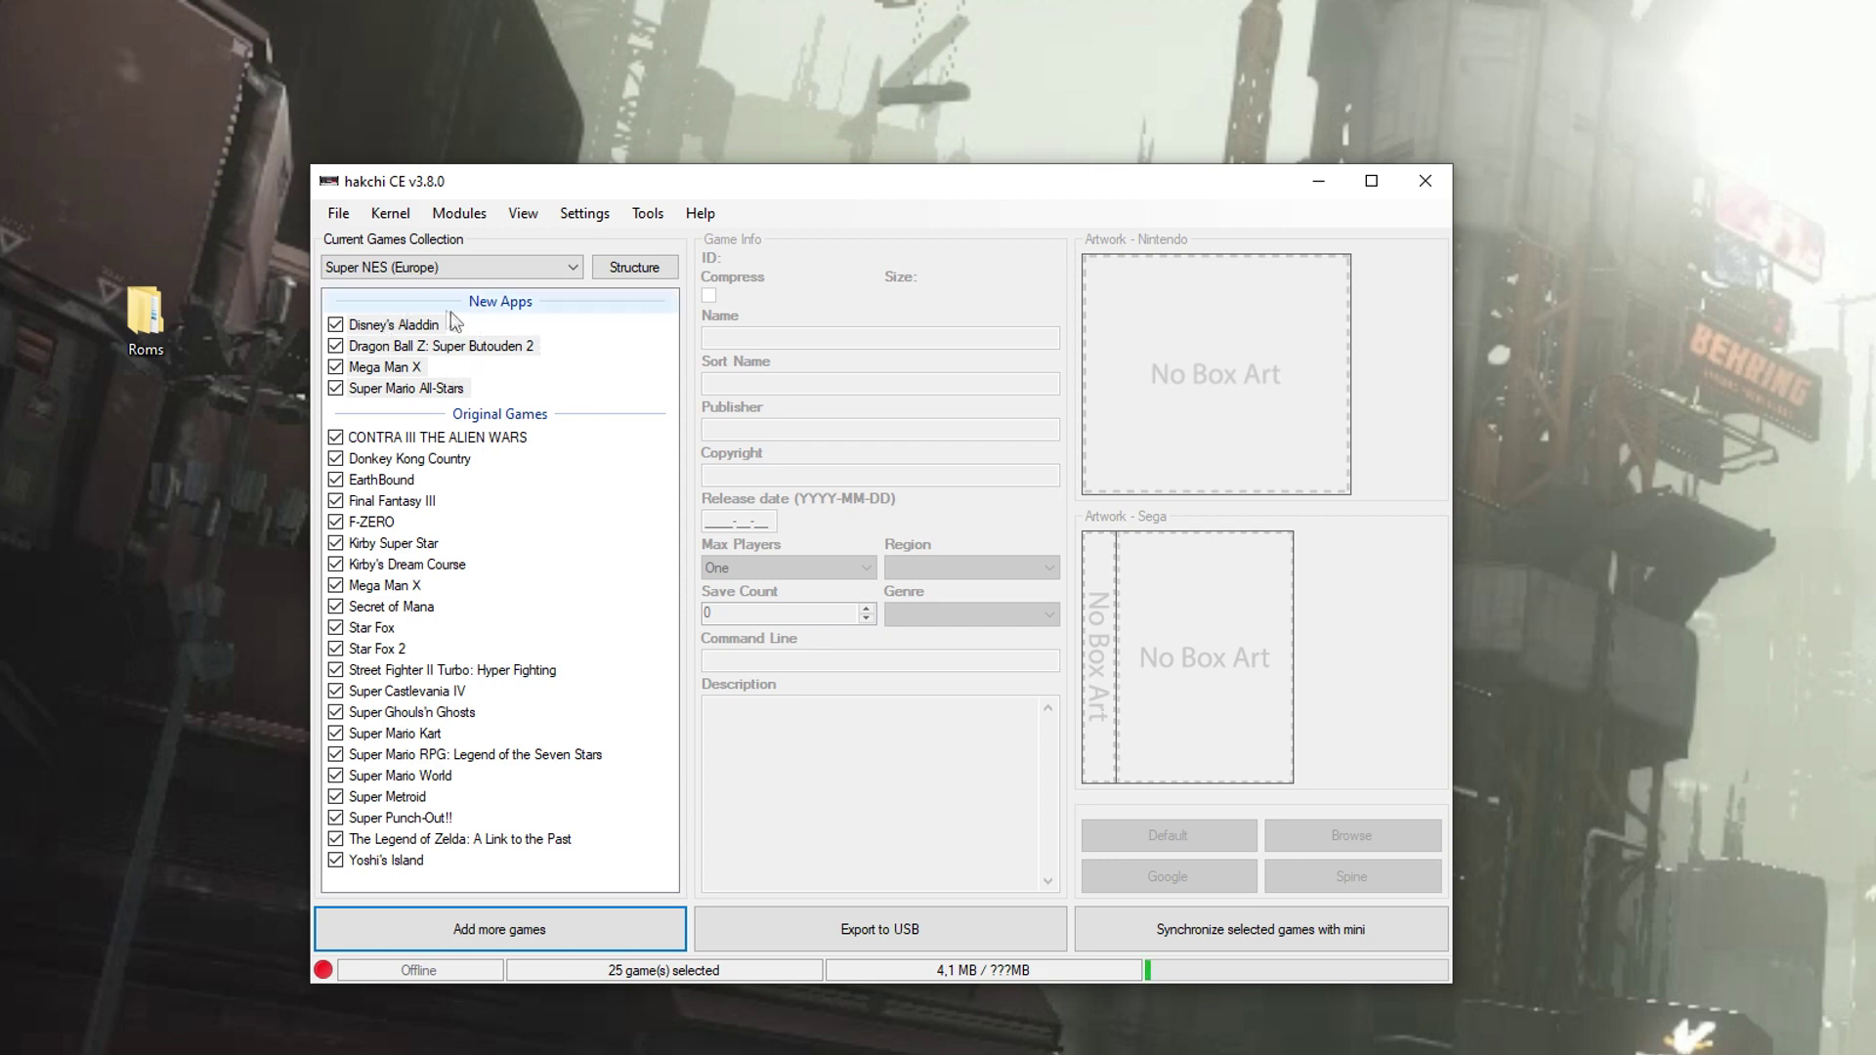
Assign the Snes9x 2018 emulation core to Dragon Ball Z: Super Butouden 2 and close the core selection.
{"action": "right_click", "coordinate": [370, 329]}
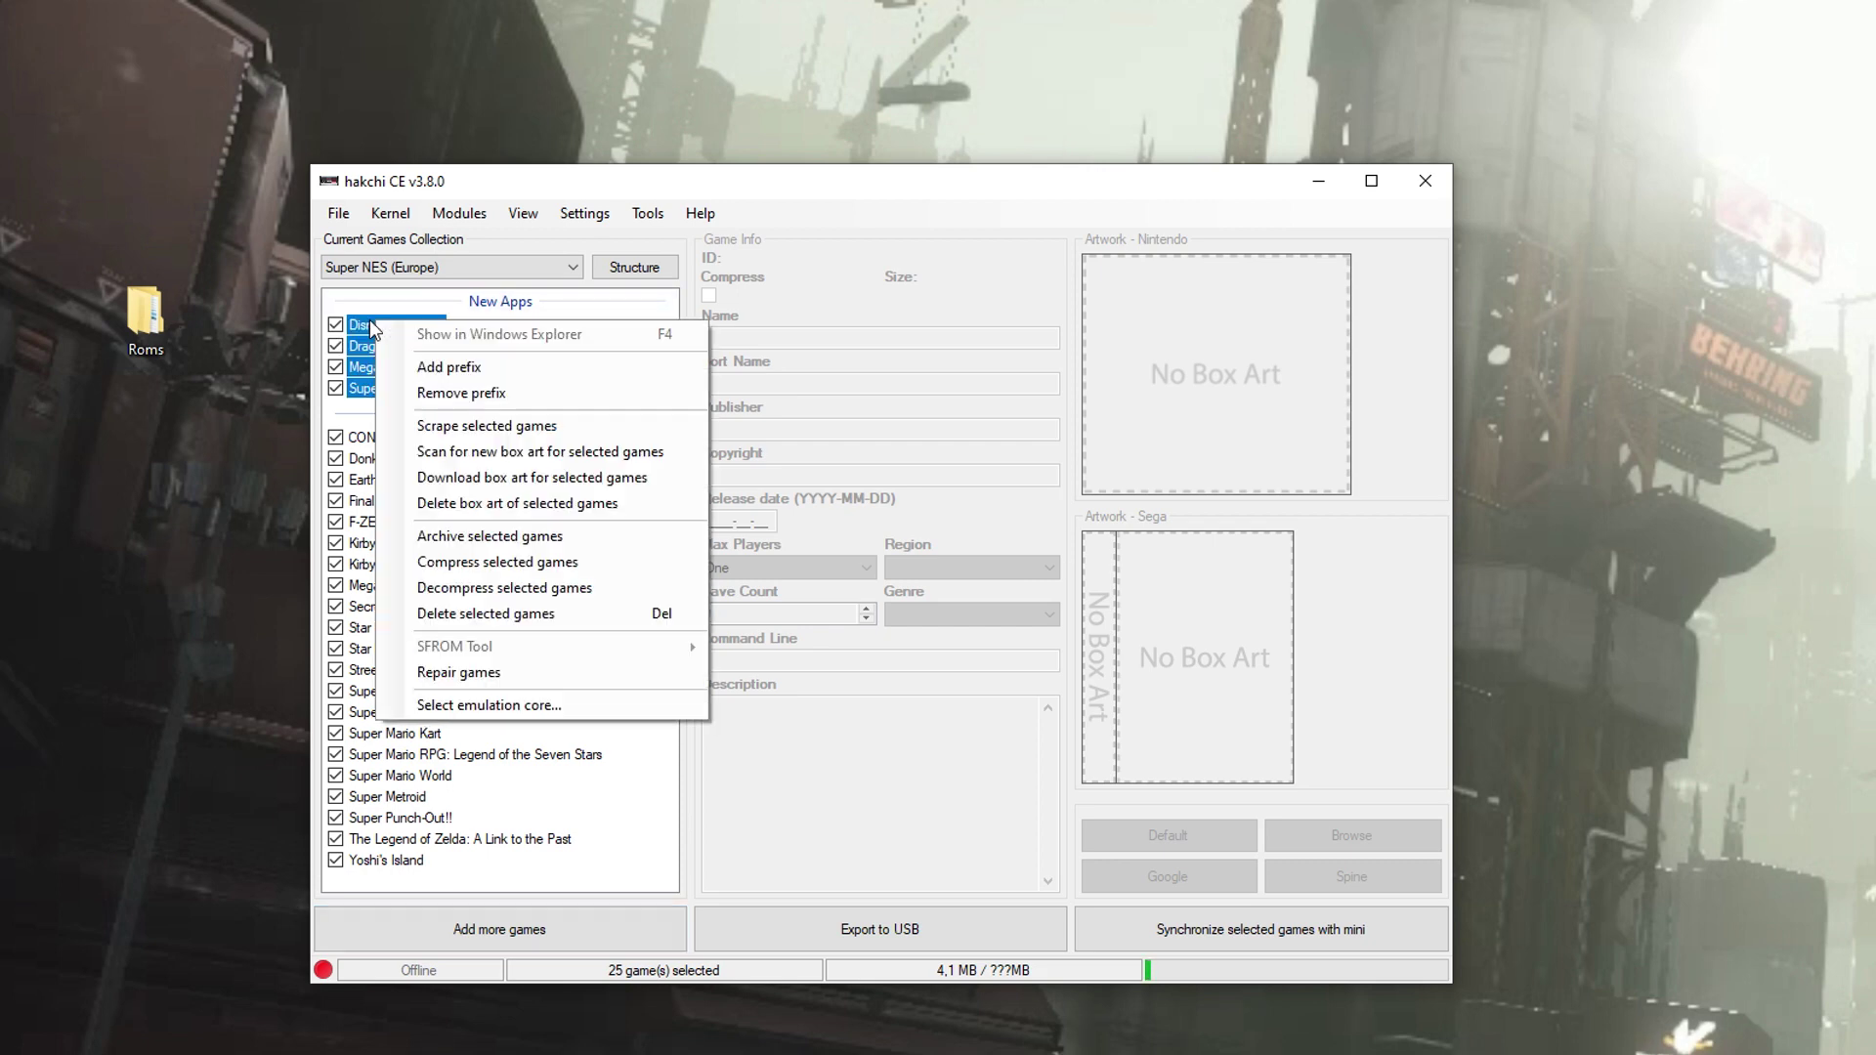
{"action": "left_click", "coordinate": [540, 706]}
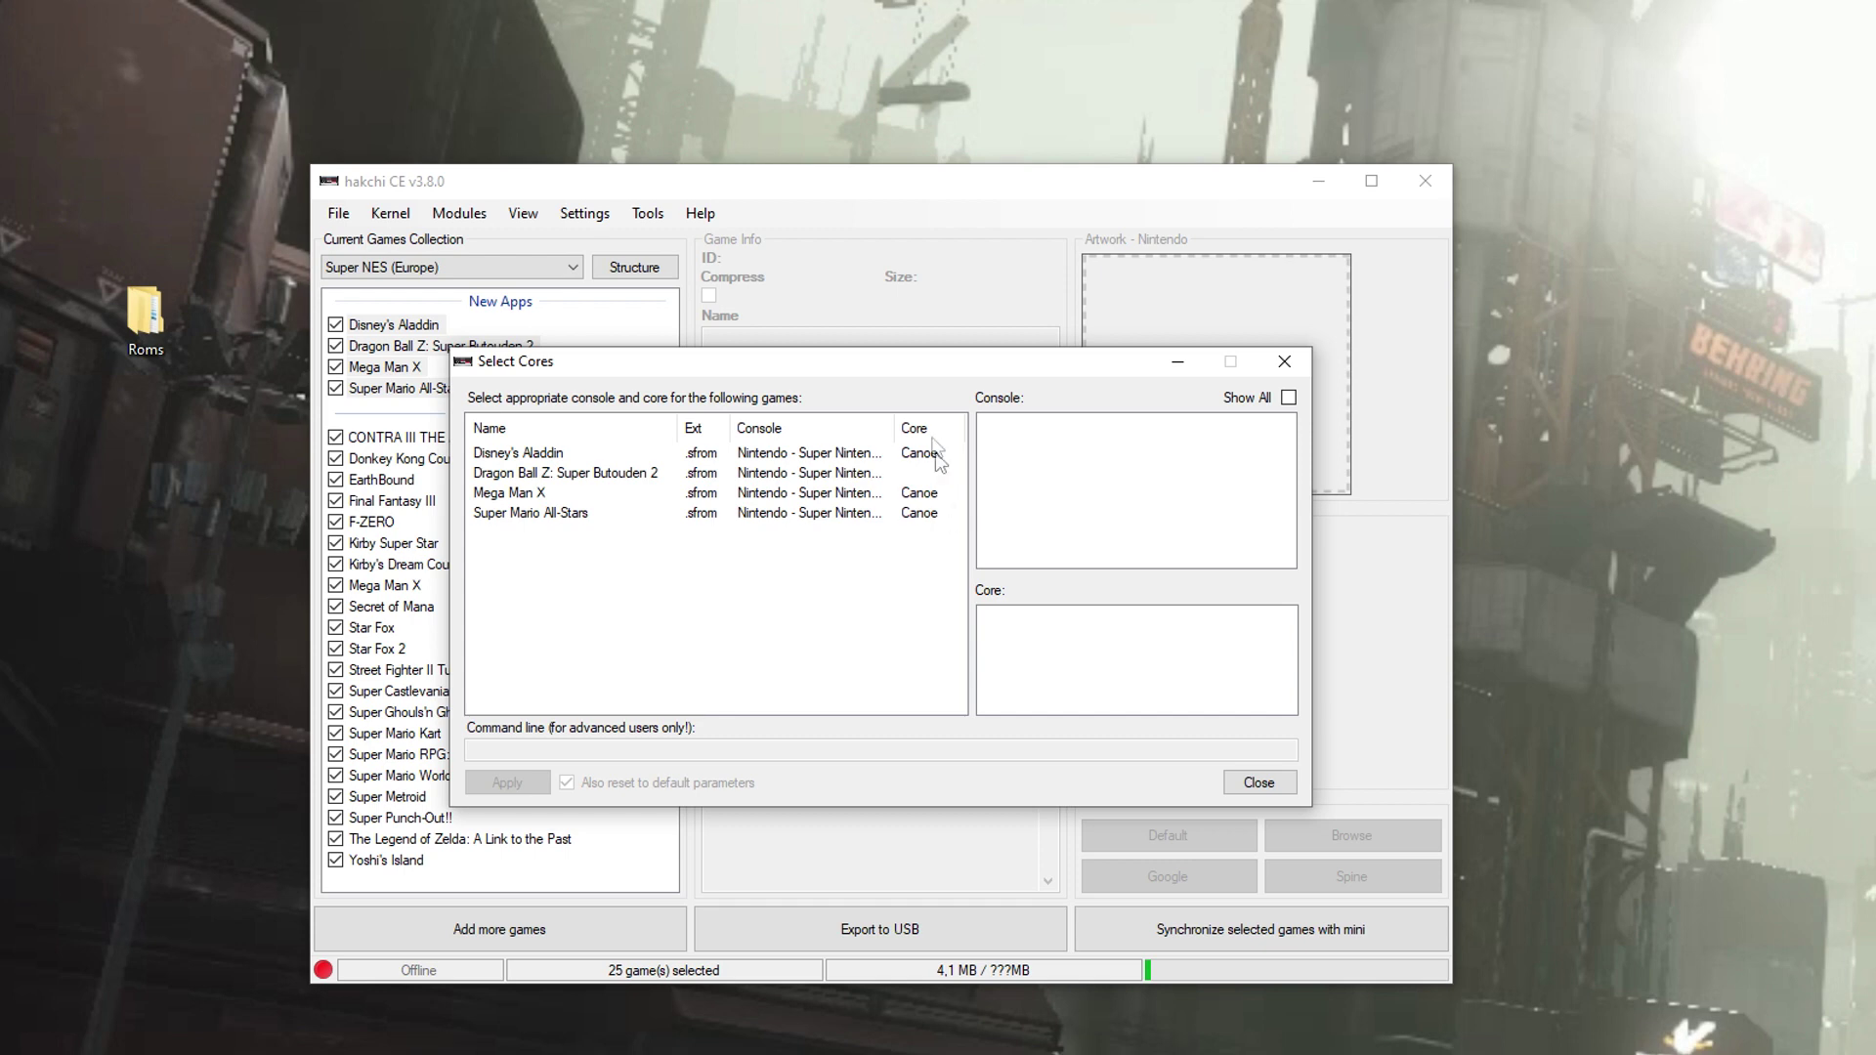
{"action": "left_click", "coordinate": [591, 474]}
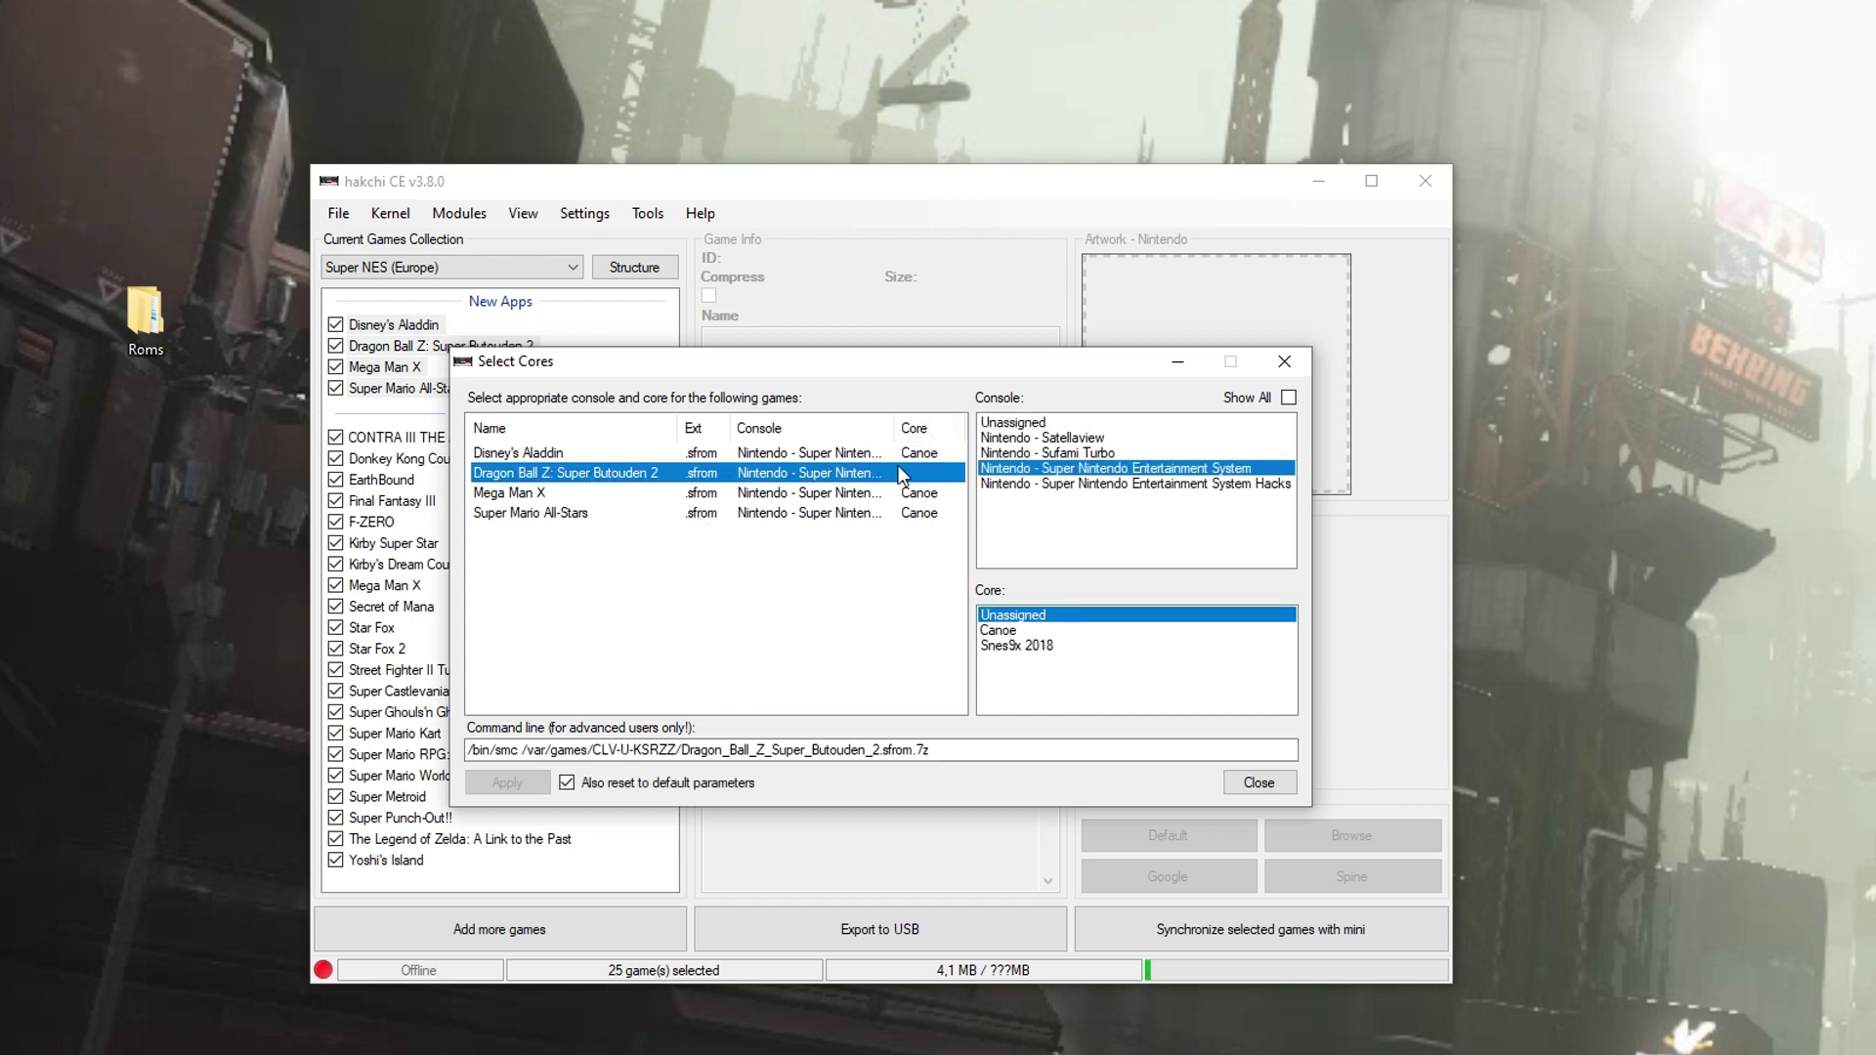
{"action": "left_click", "coordinate": [1036, 647]}
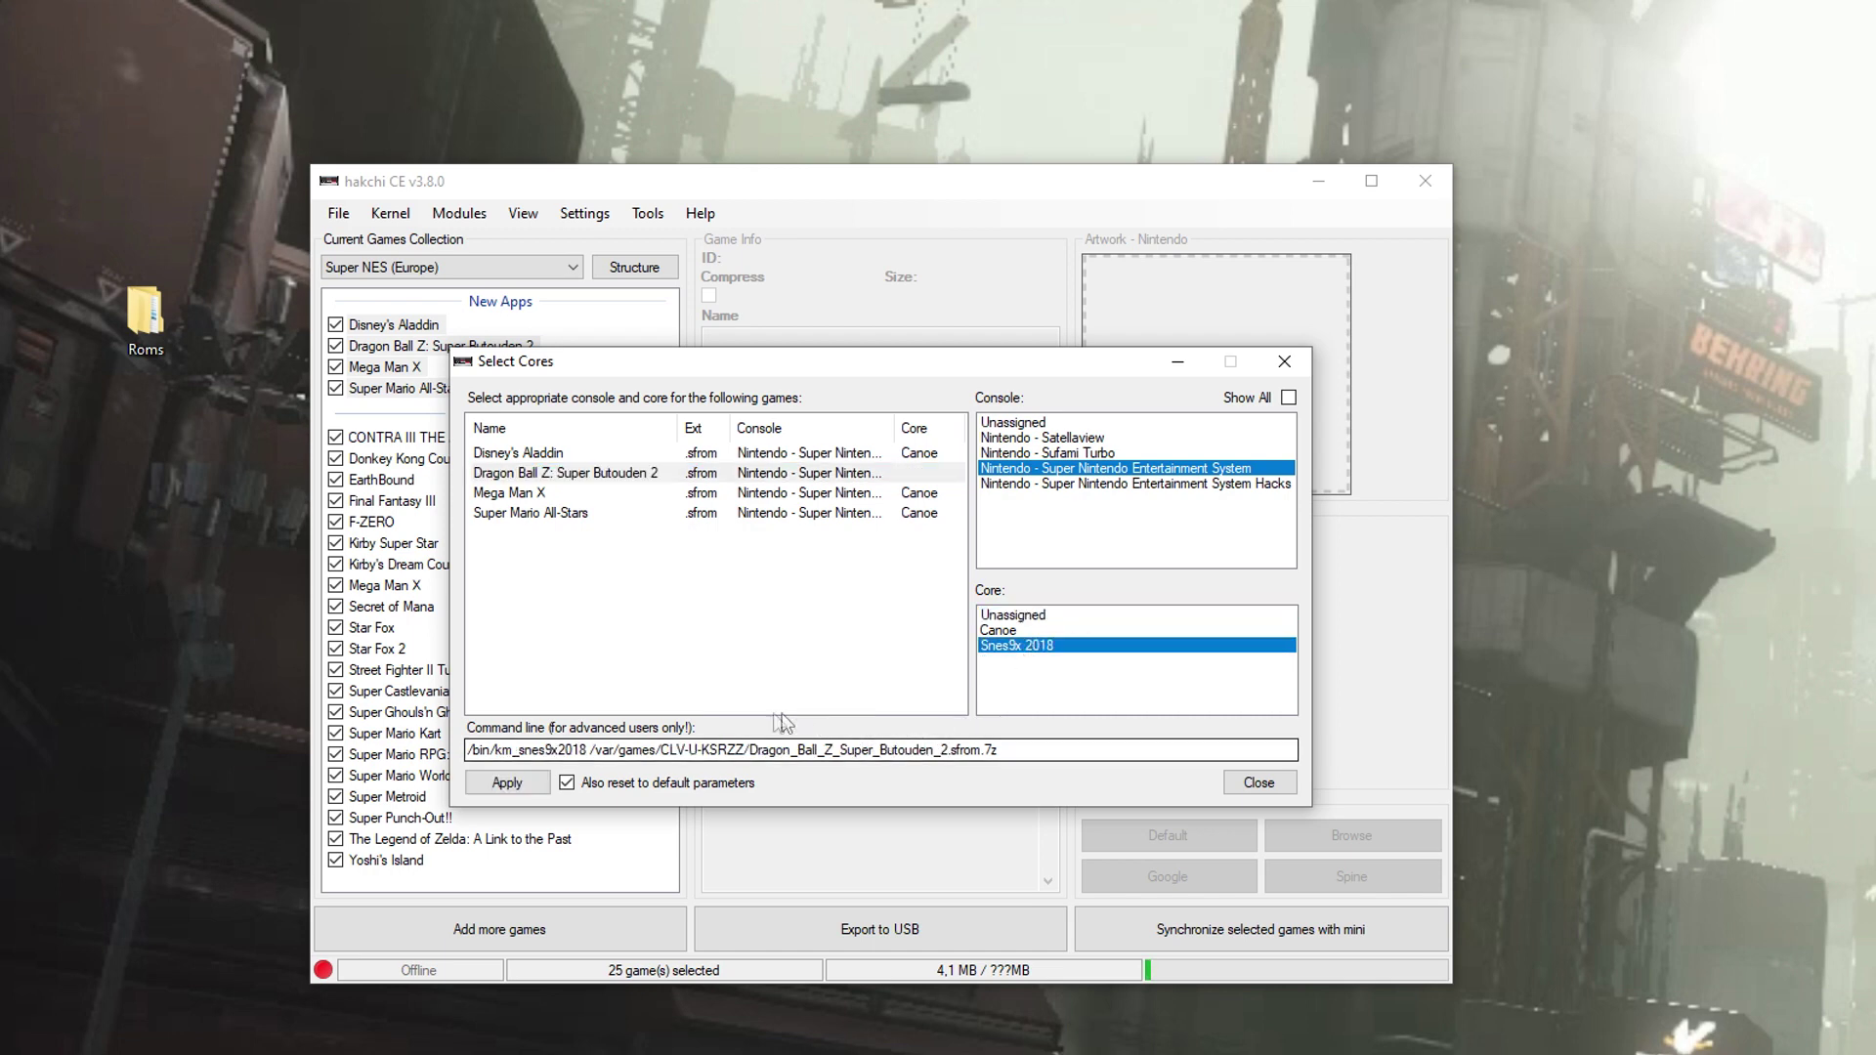
{"action": "left_click", "coordinate": [527, 783]}
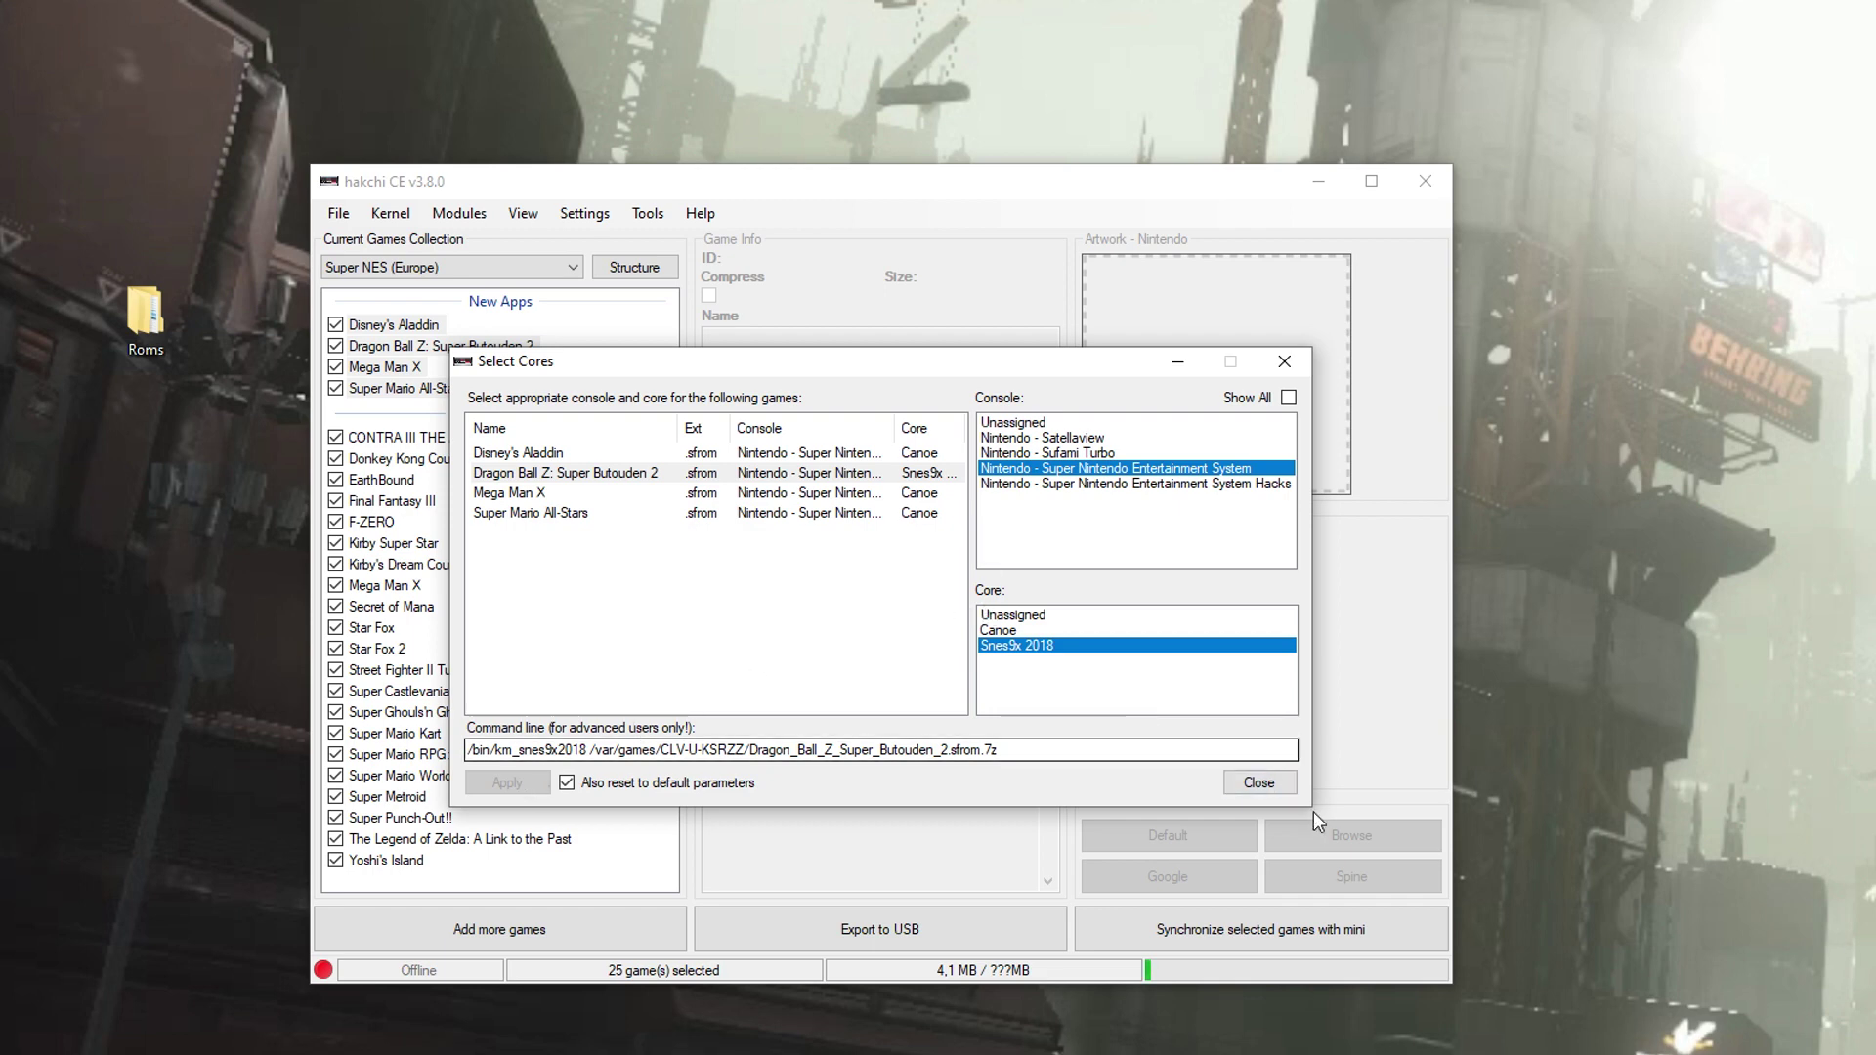
{"action": "left_click", "coordinate": [1262, 781]}
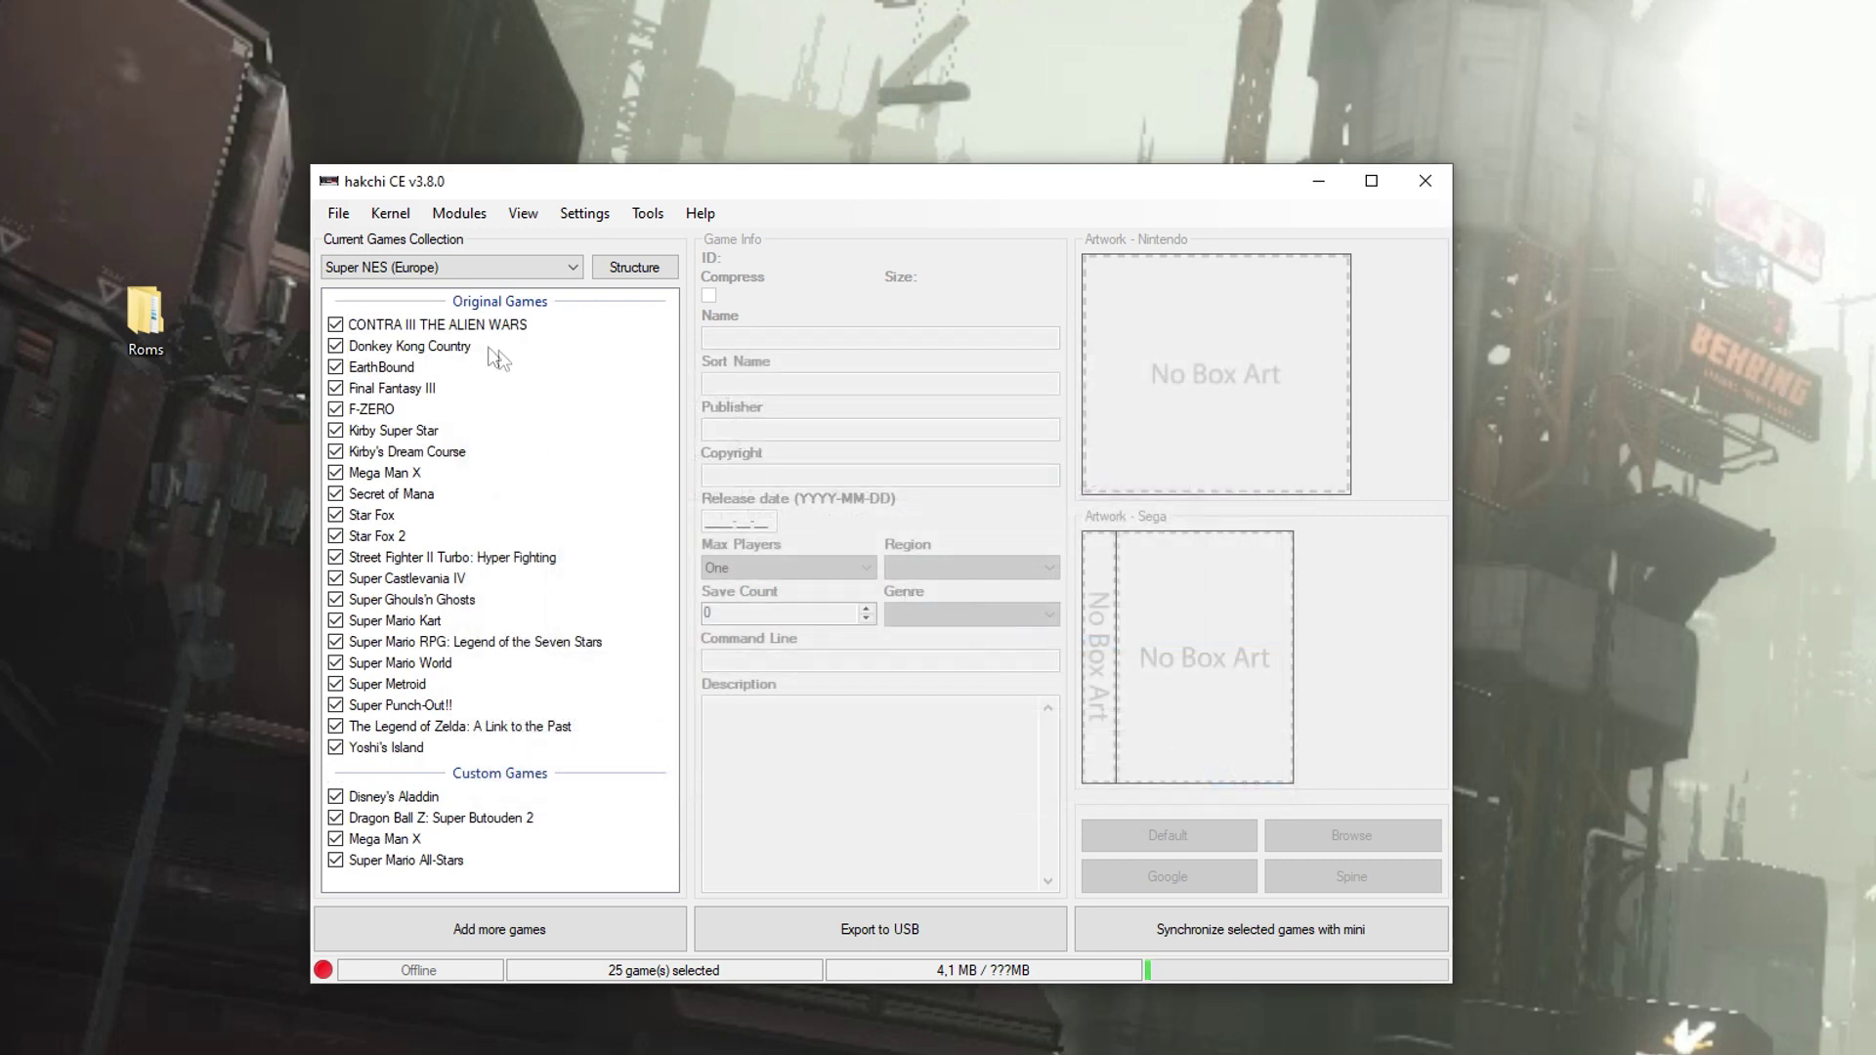
Check the game info and box art of the custom games Disney's Aladdin, Dragon Ball Z: Super Butouden 2 and Mega Man X.
{"action": "left_click", "coordinate": [404, 799]}
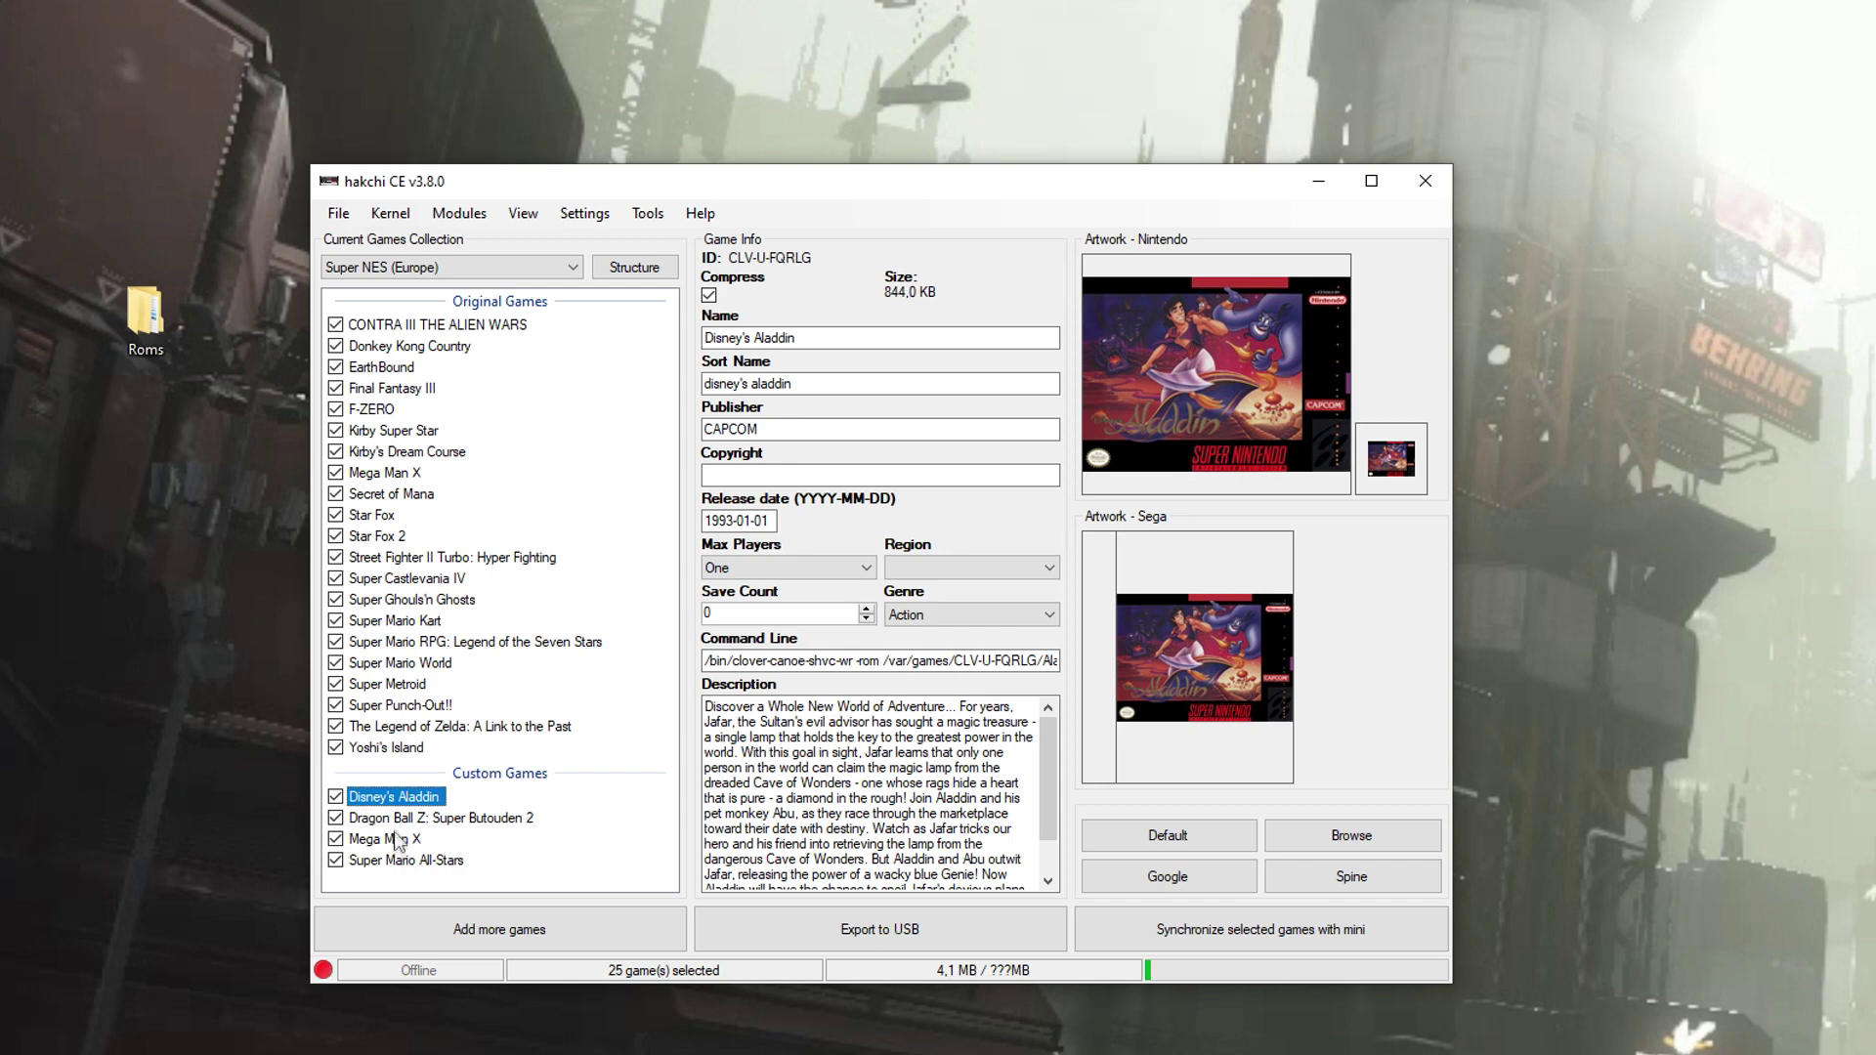
{"action": "left_click", "coordinate": [398, 819]}
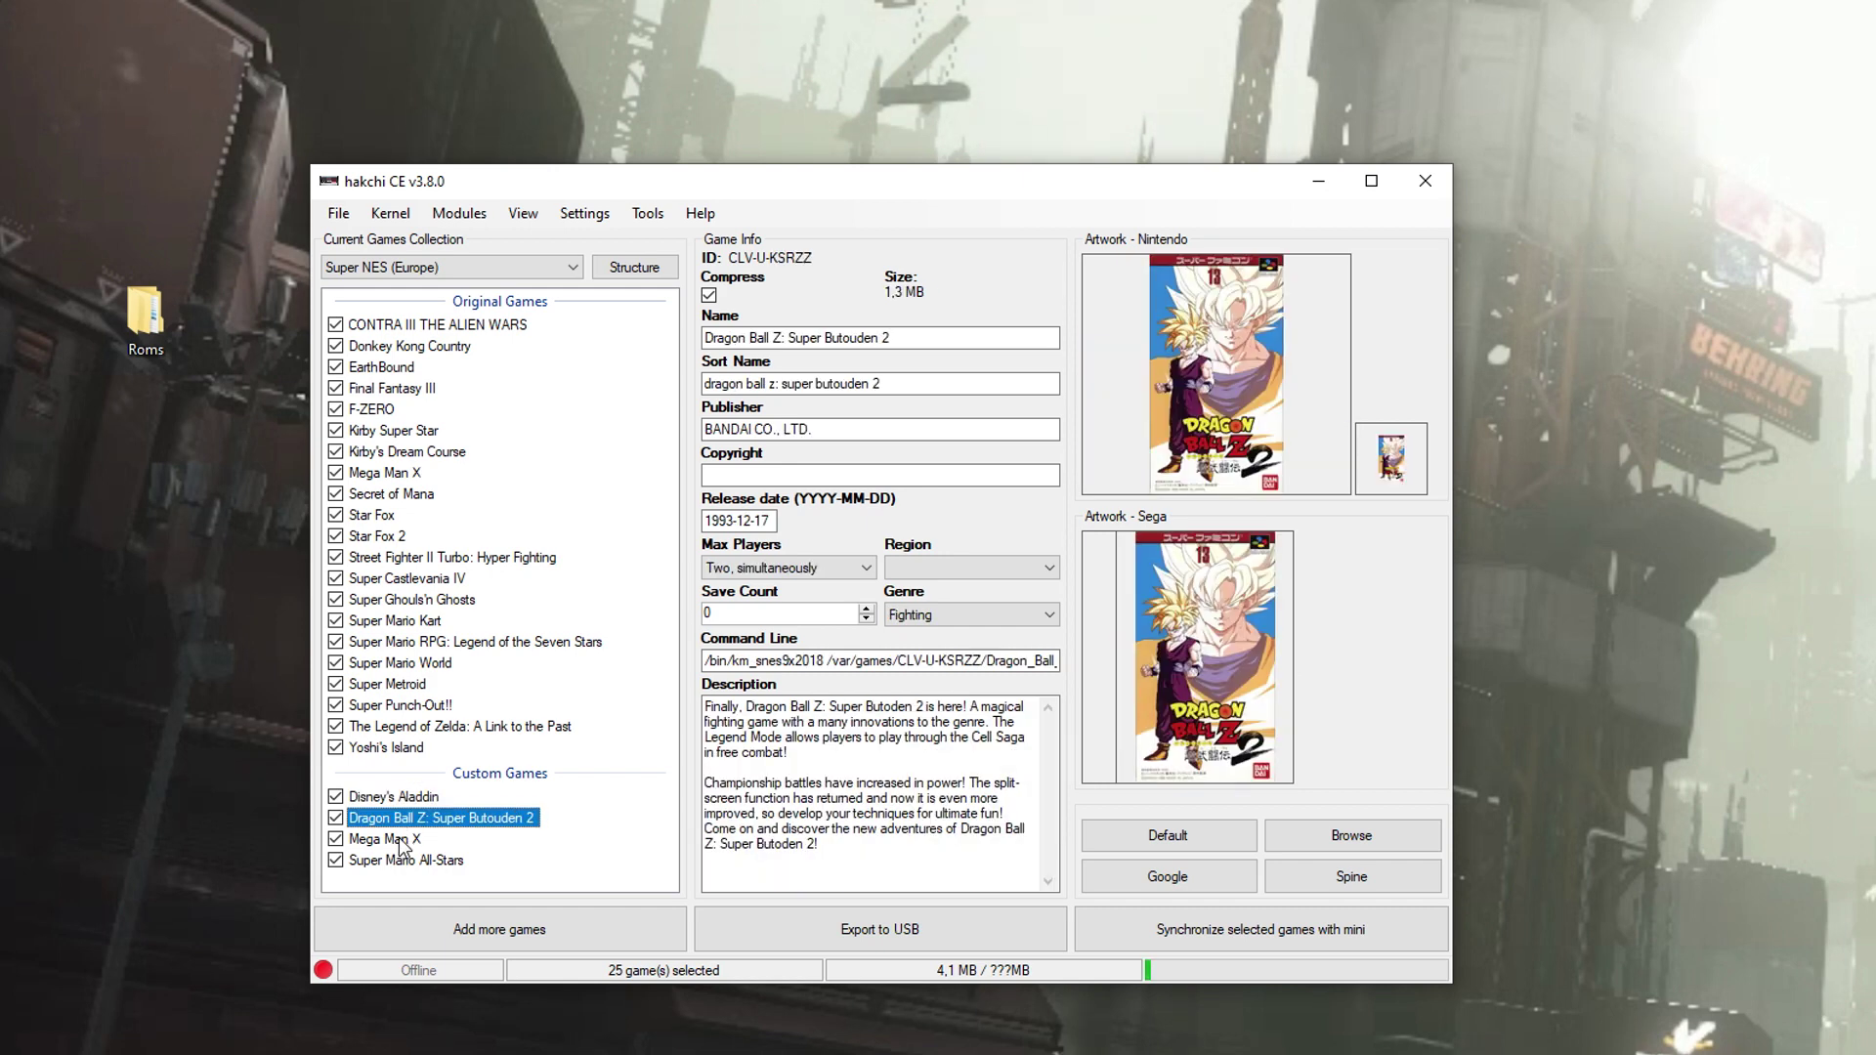
{"action": "left_click", "coordinate": [401, 843]}
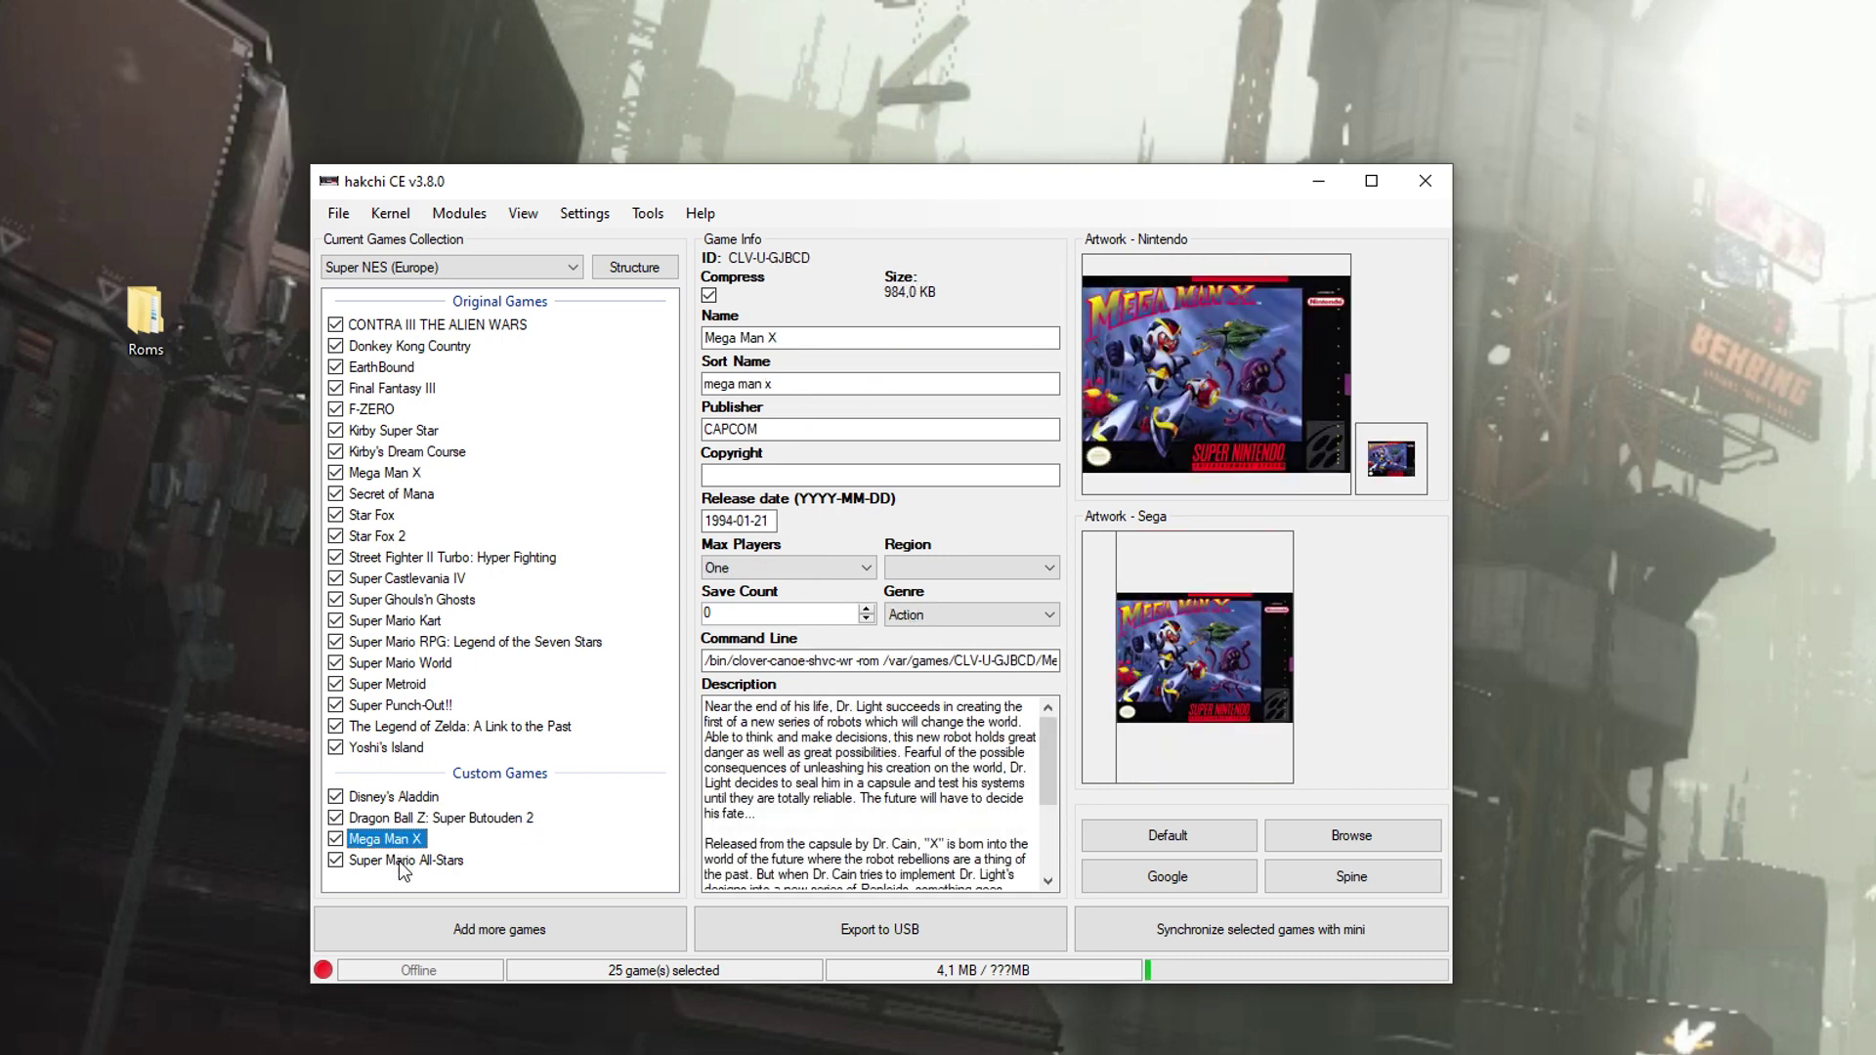
Download new box art for the custom game Super Mario All-Stars.
{"action": "left_click", "coordinate": [401, 861]}
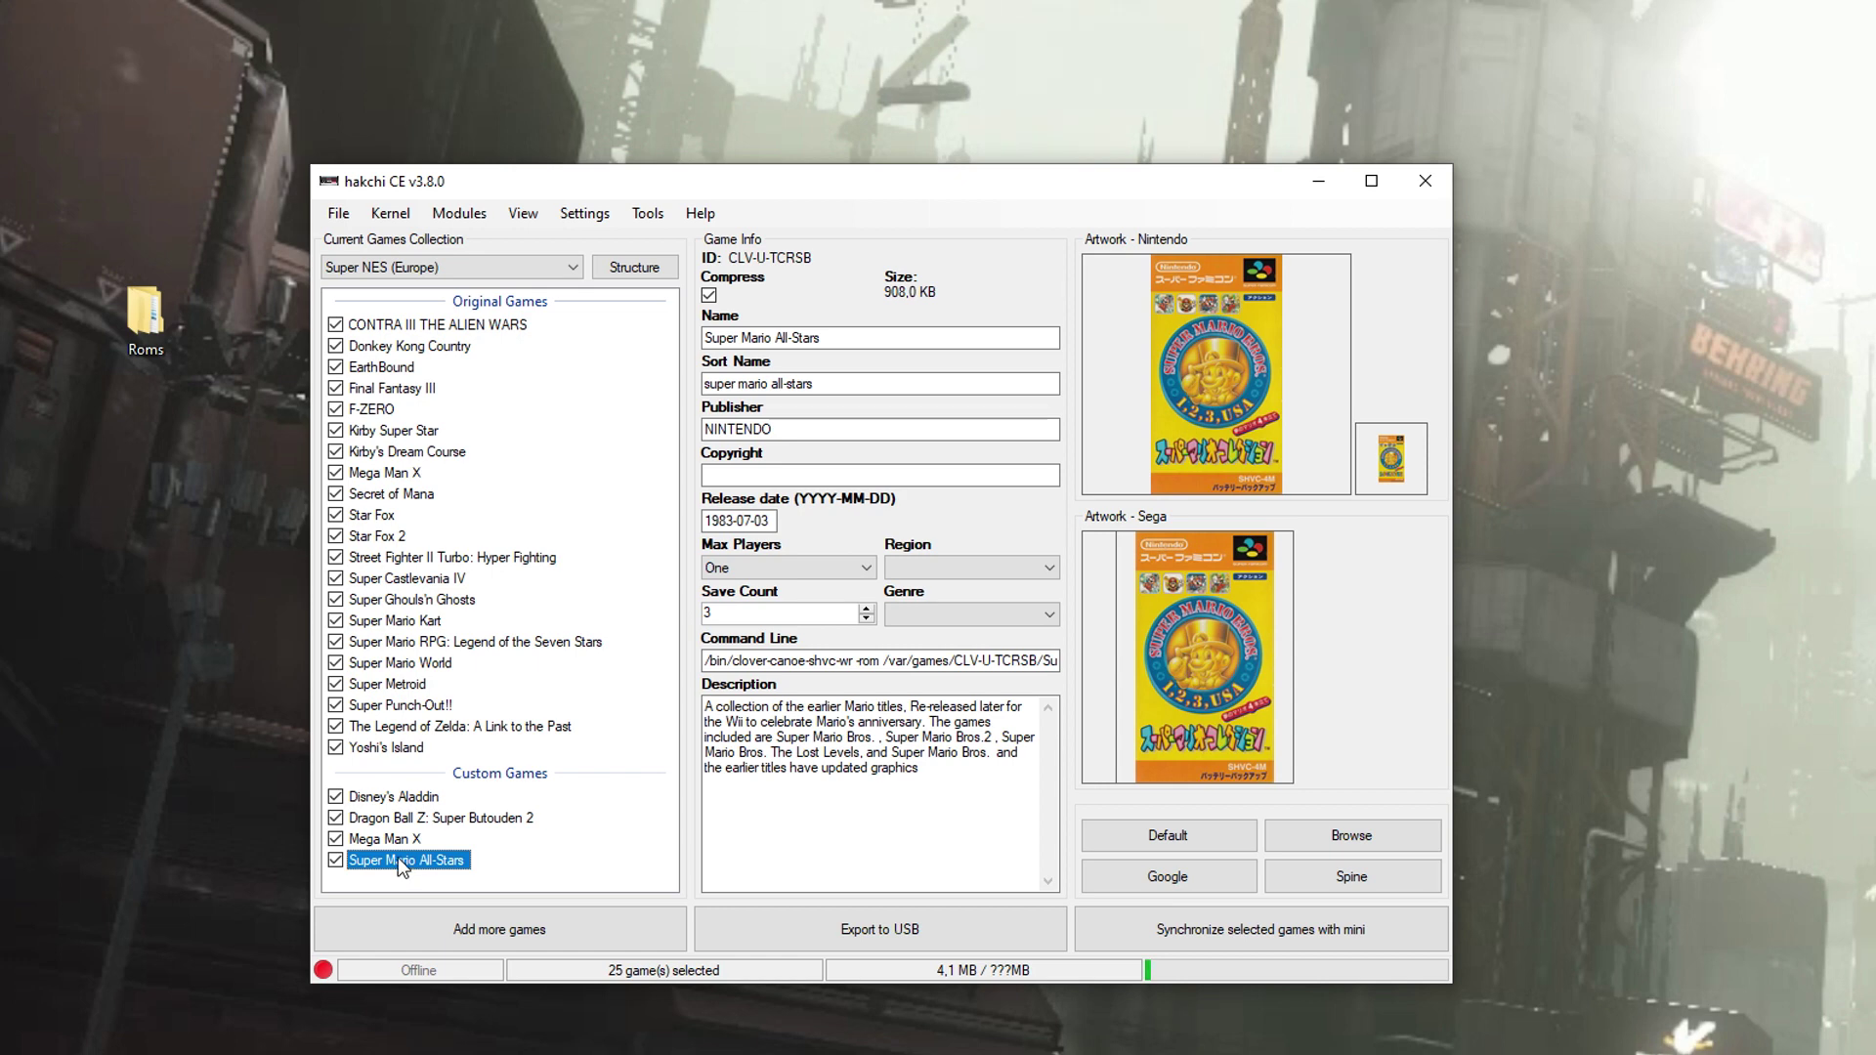
{"action": "right_click", "coordinate": [397, 858]}
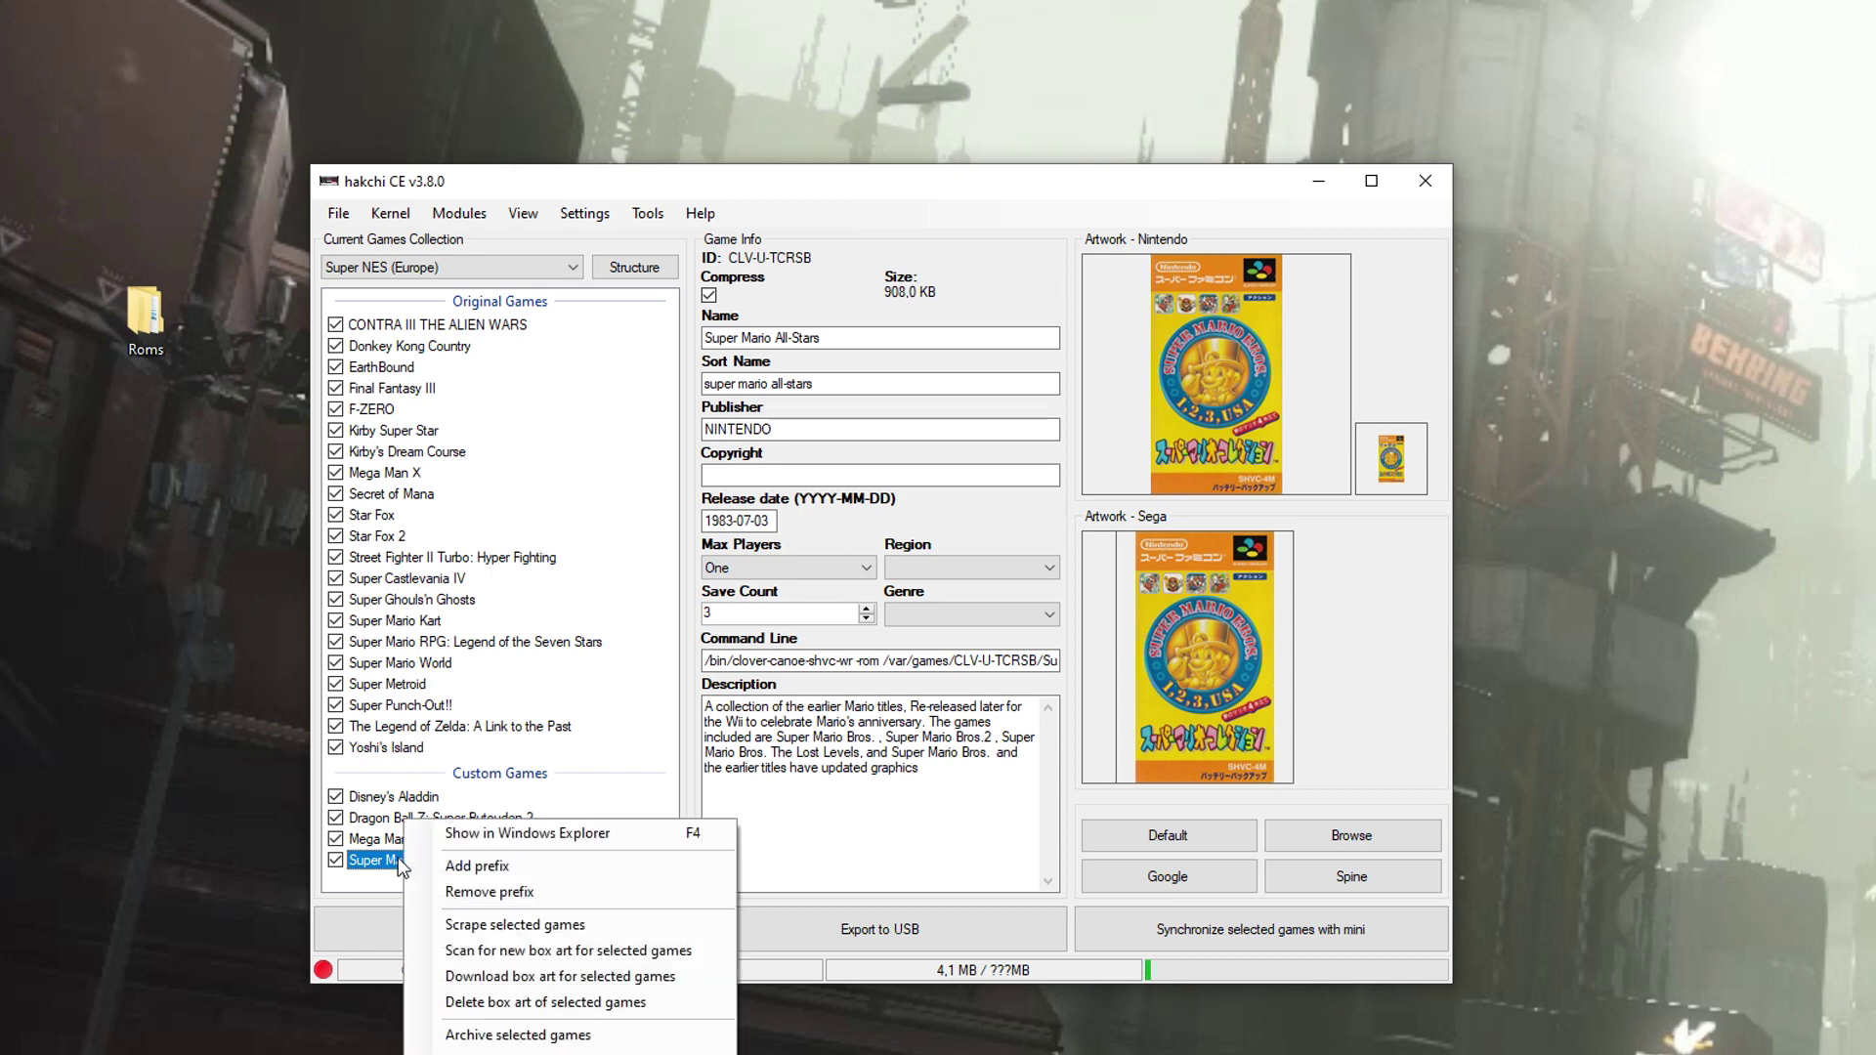
{"action": "left_click", "coordinate": [584, 977]}
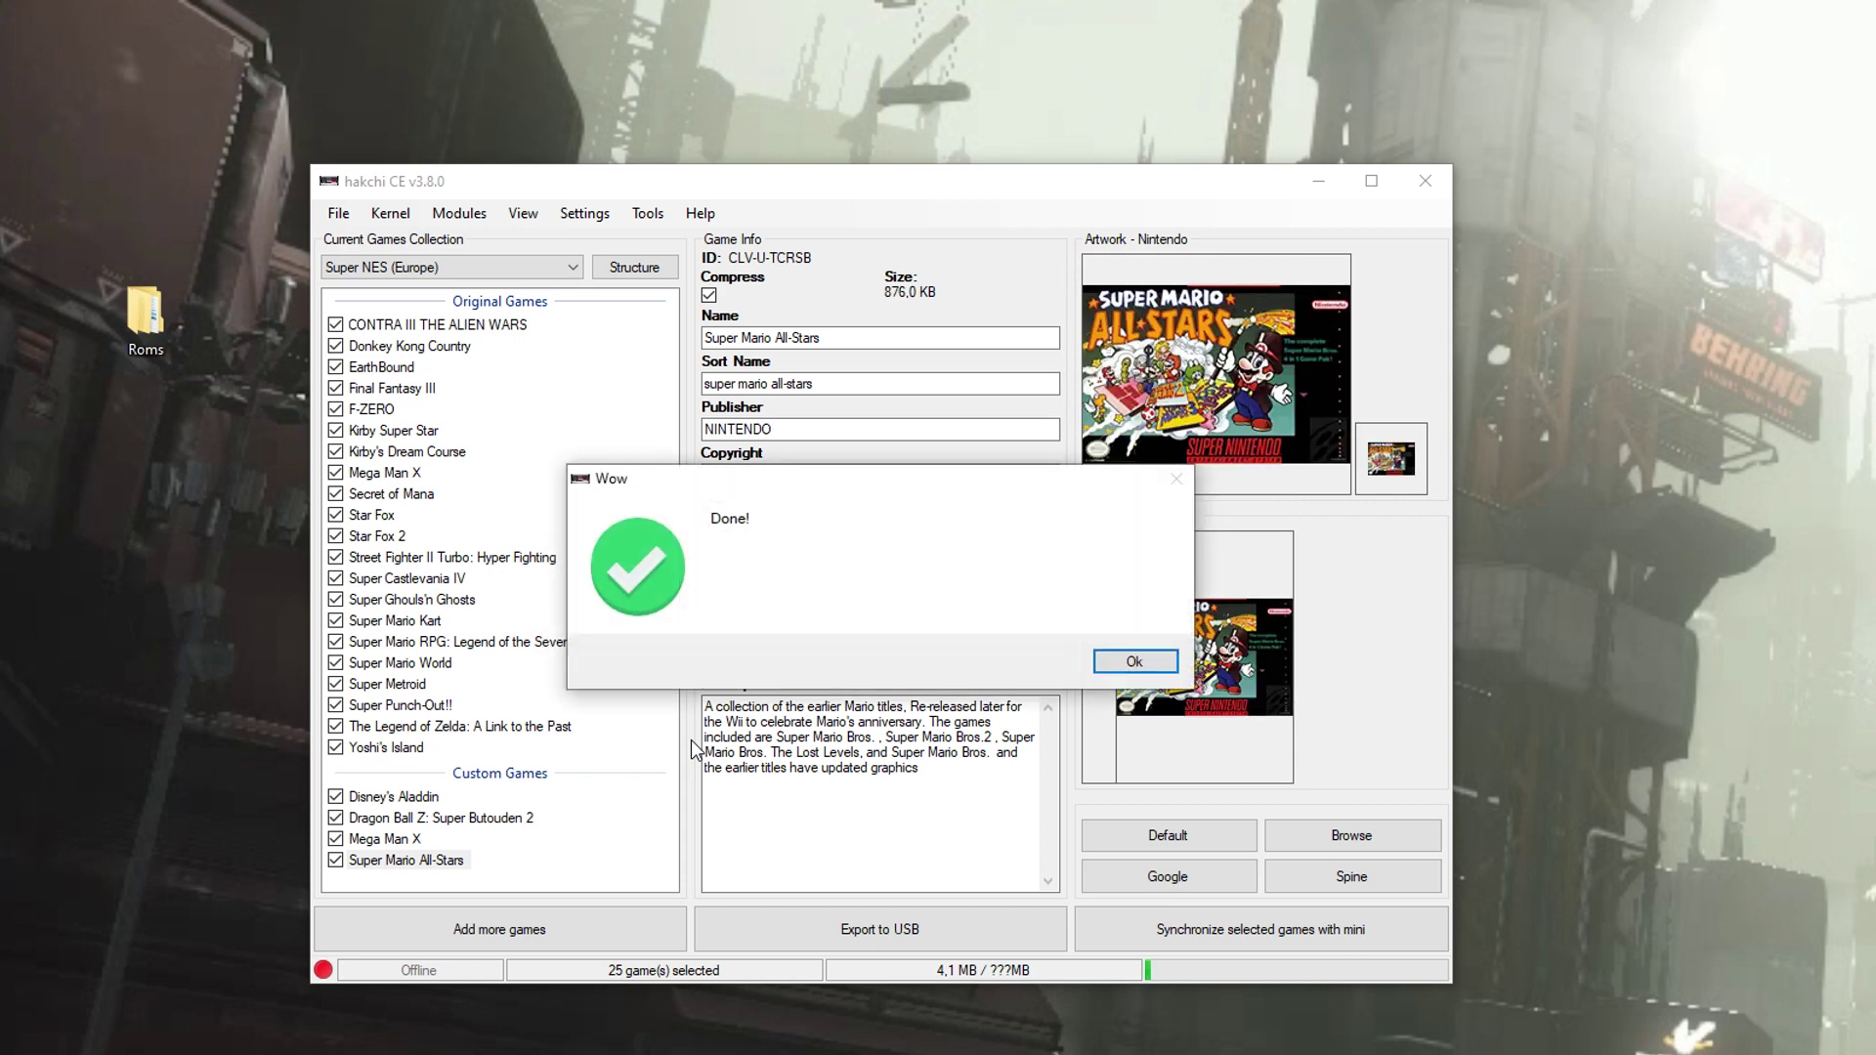
{"action": "left_click", "coordinate": [1156, 664]}
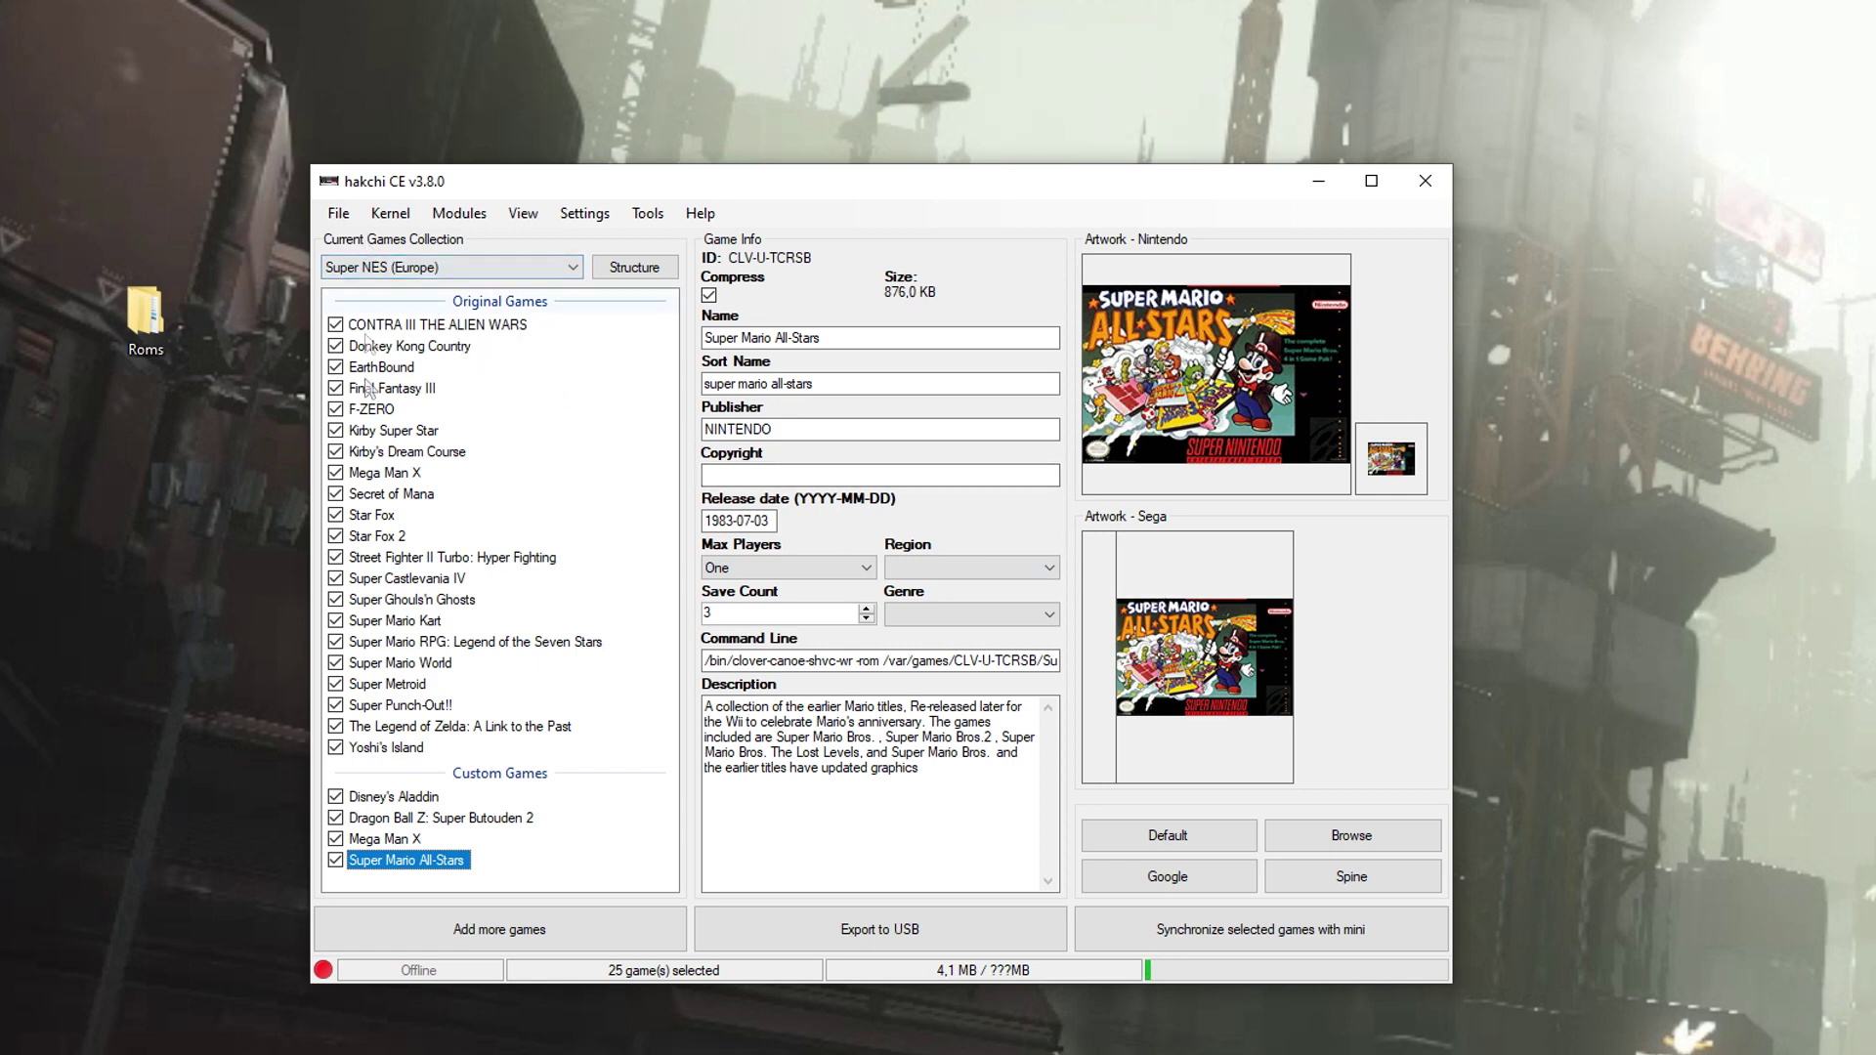
Add the ffight, ghouls and knights ROMs from the fba folder, importing each one as an archive.
{"action": "left_click", "coordinate": [422, 932]}
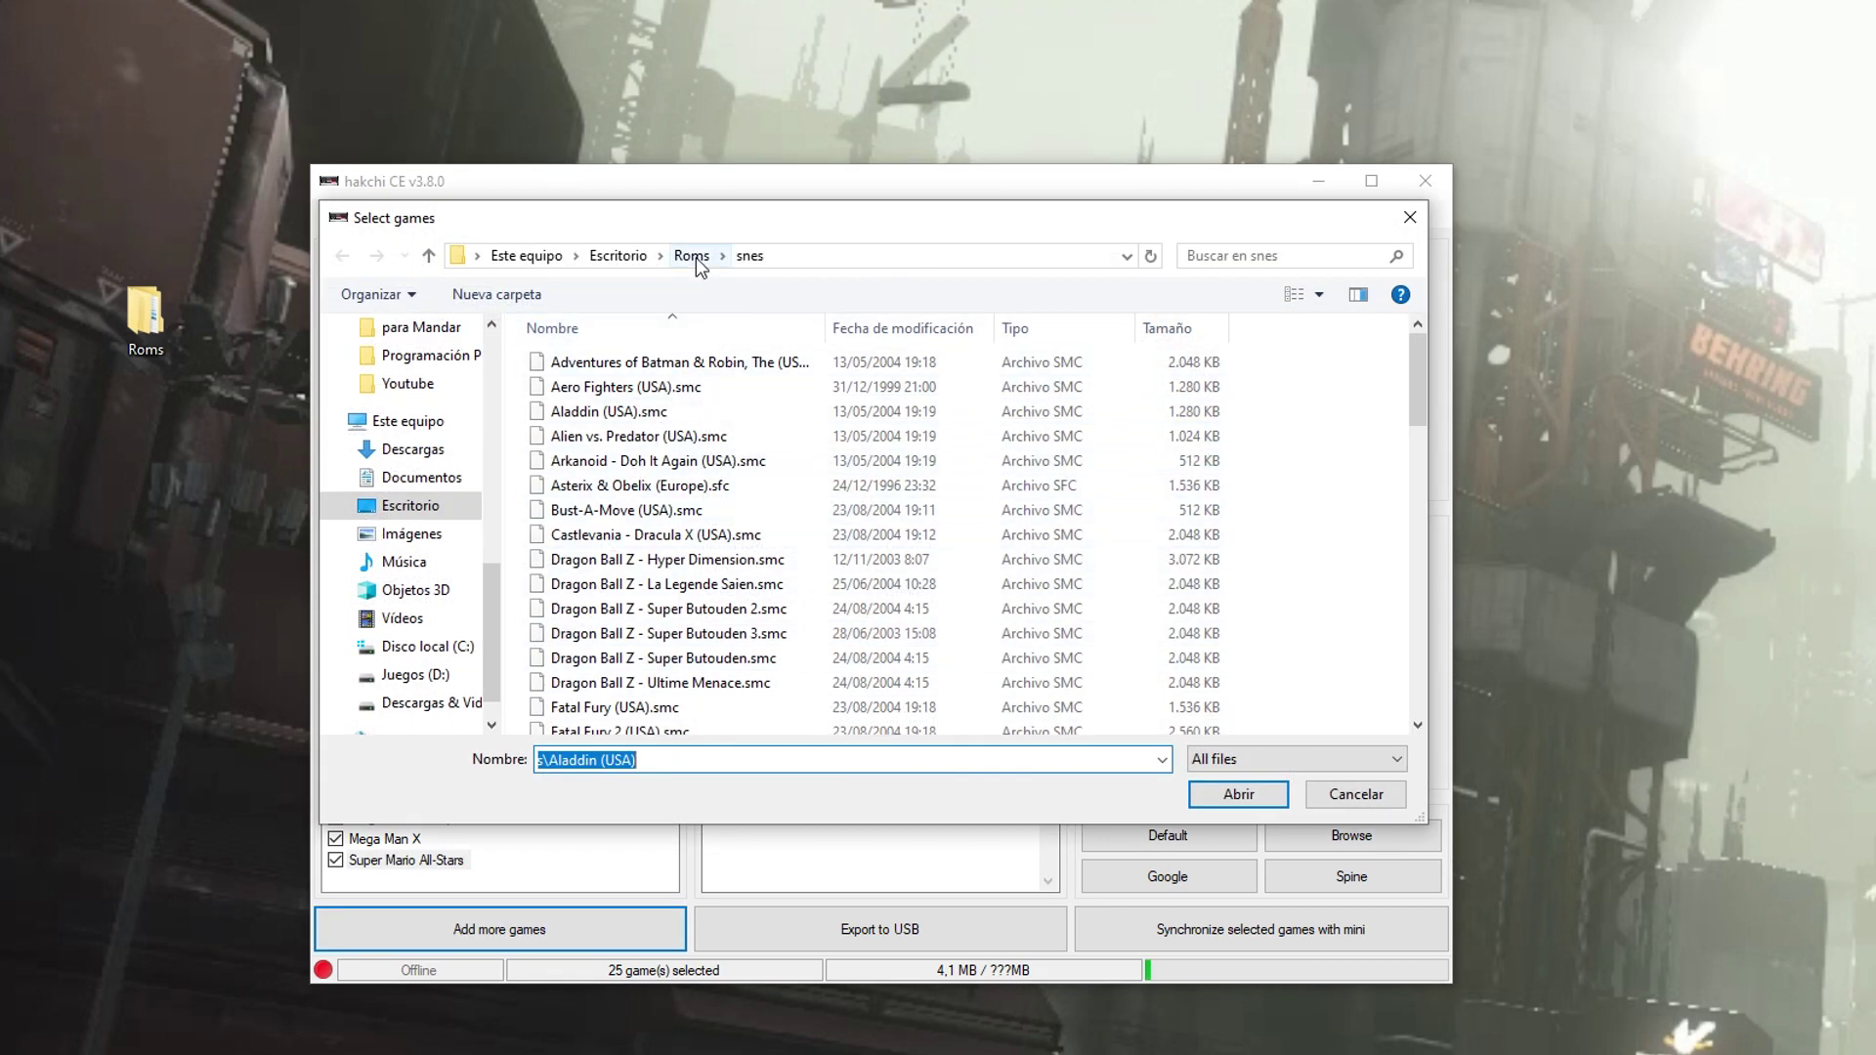
{"action": "left_click", "coordinate": [695, 256]}
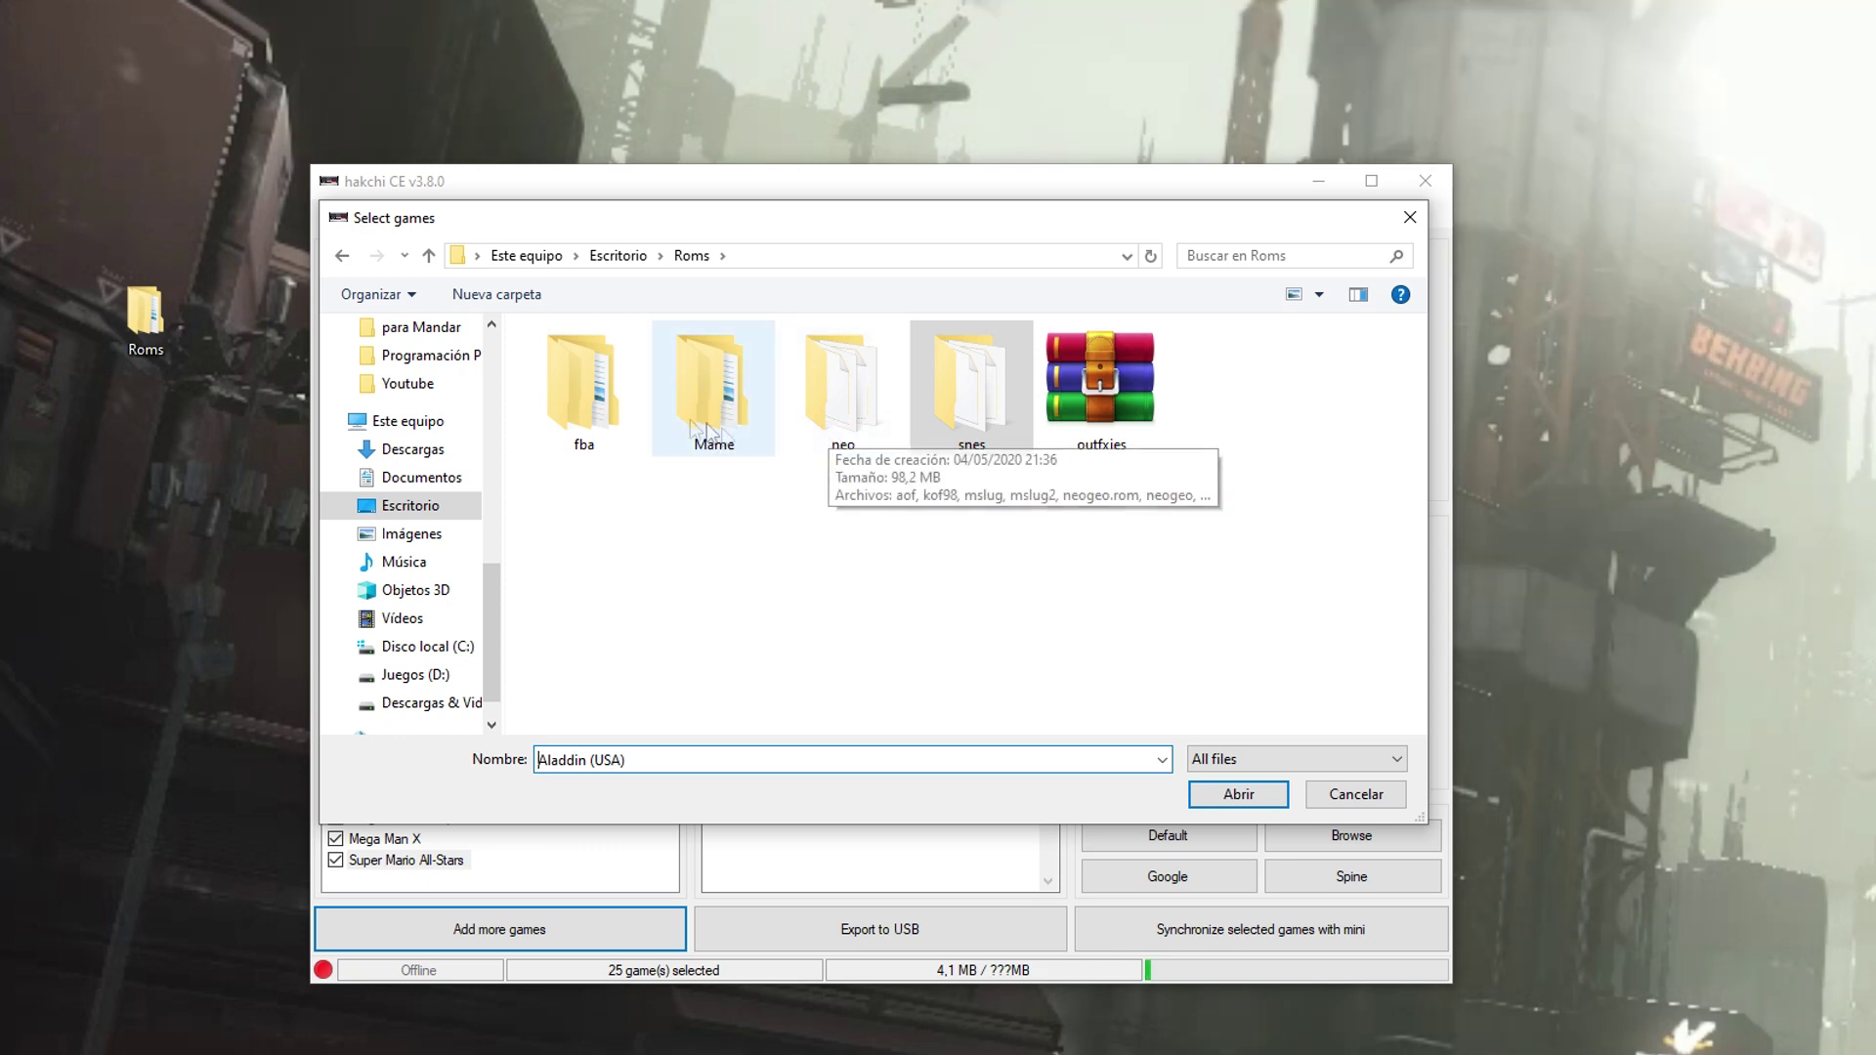
{"action": "double_click", "coordinate": [583, 411]}
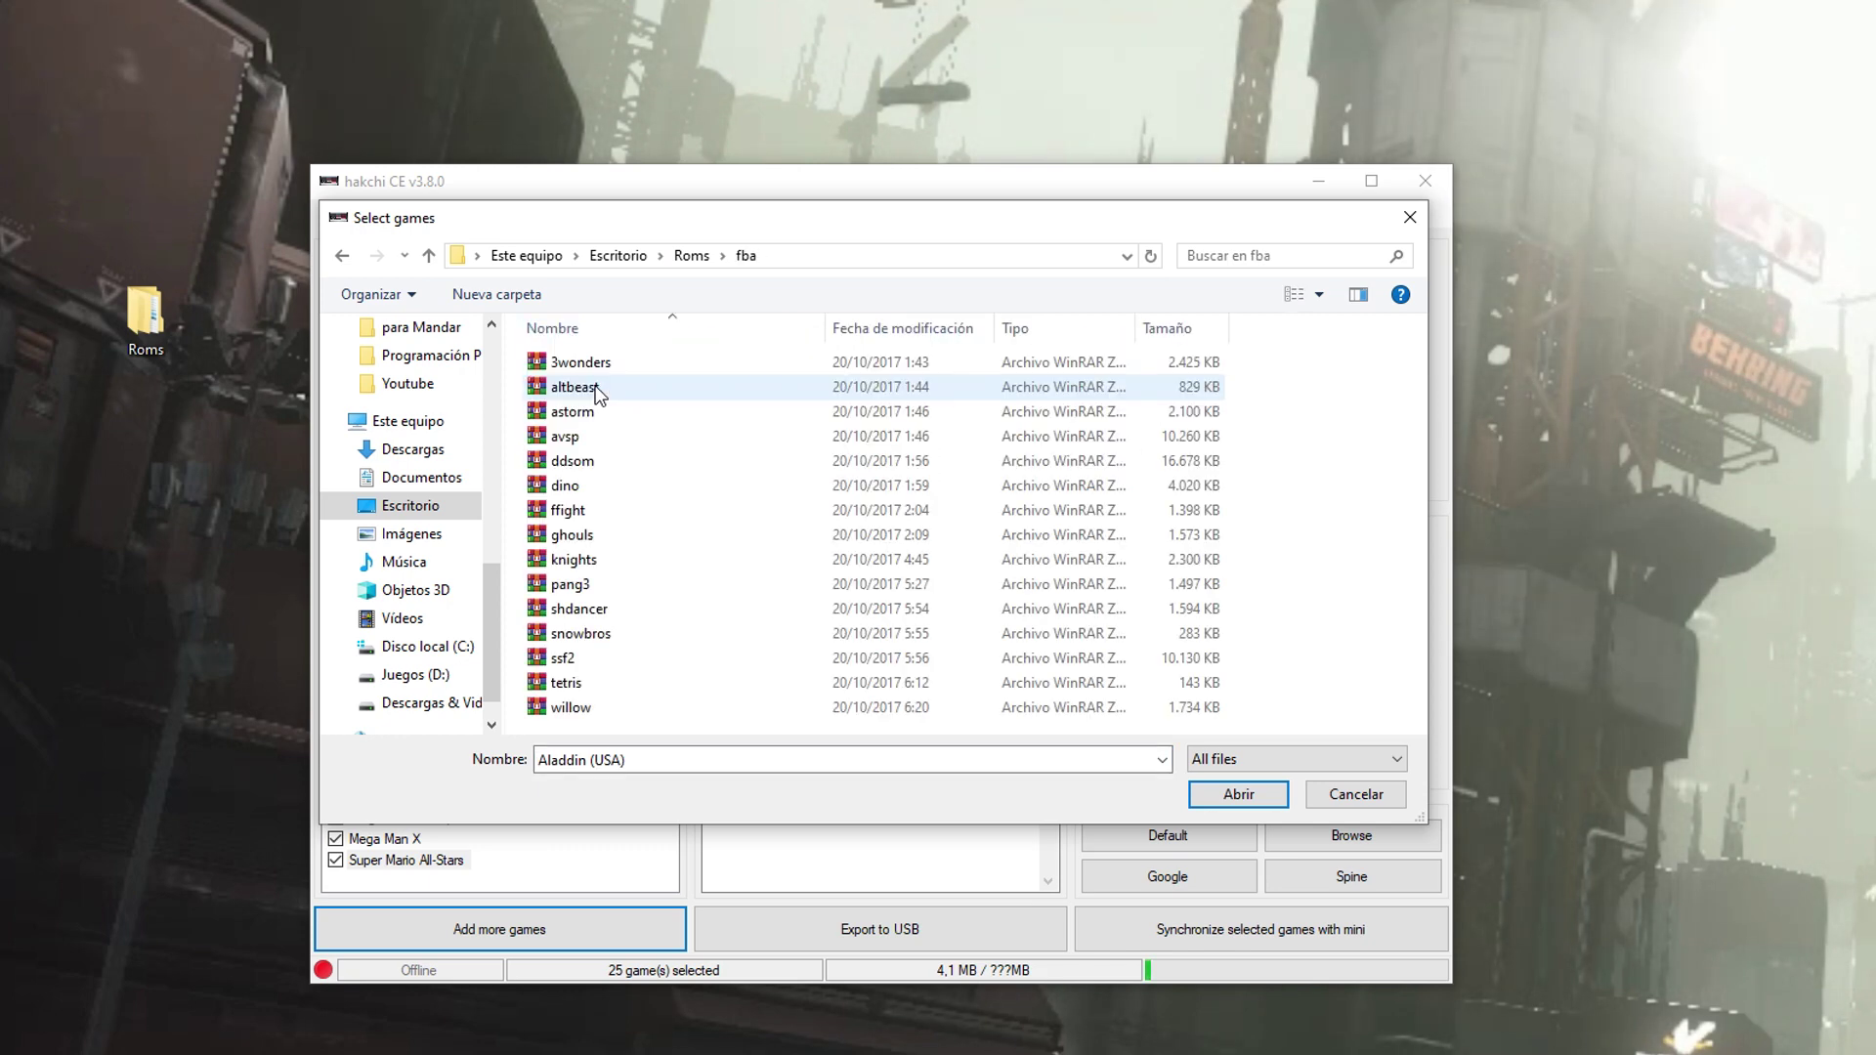
{"action": "left_click", "coordinate": [598, 561]}
{"action": "left_click", "coordinate": [585, 536], "text": "ctrl"}
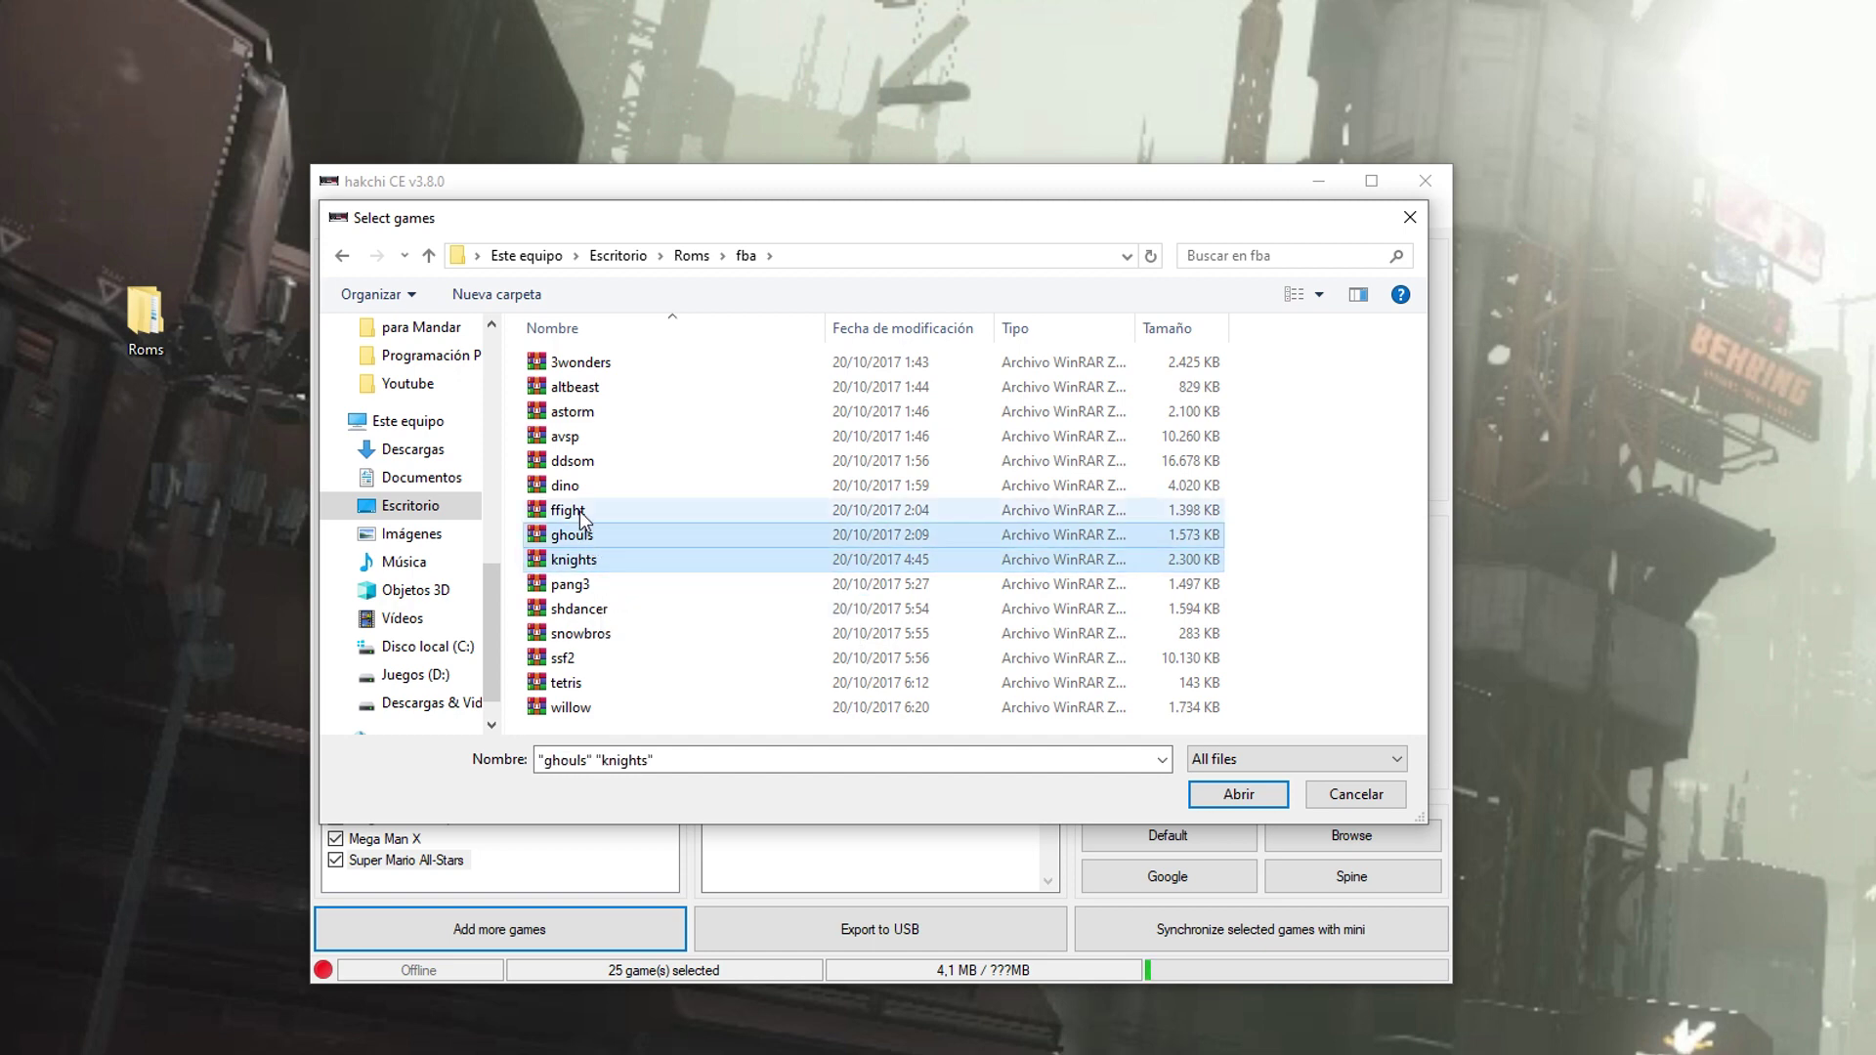
{"action": "left_click", "coordinate": [579, 512], "text": "ctrl"}
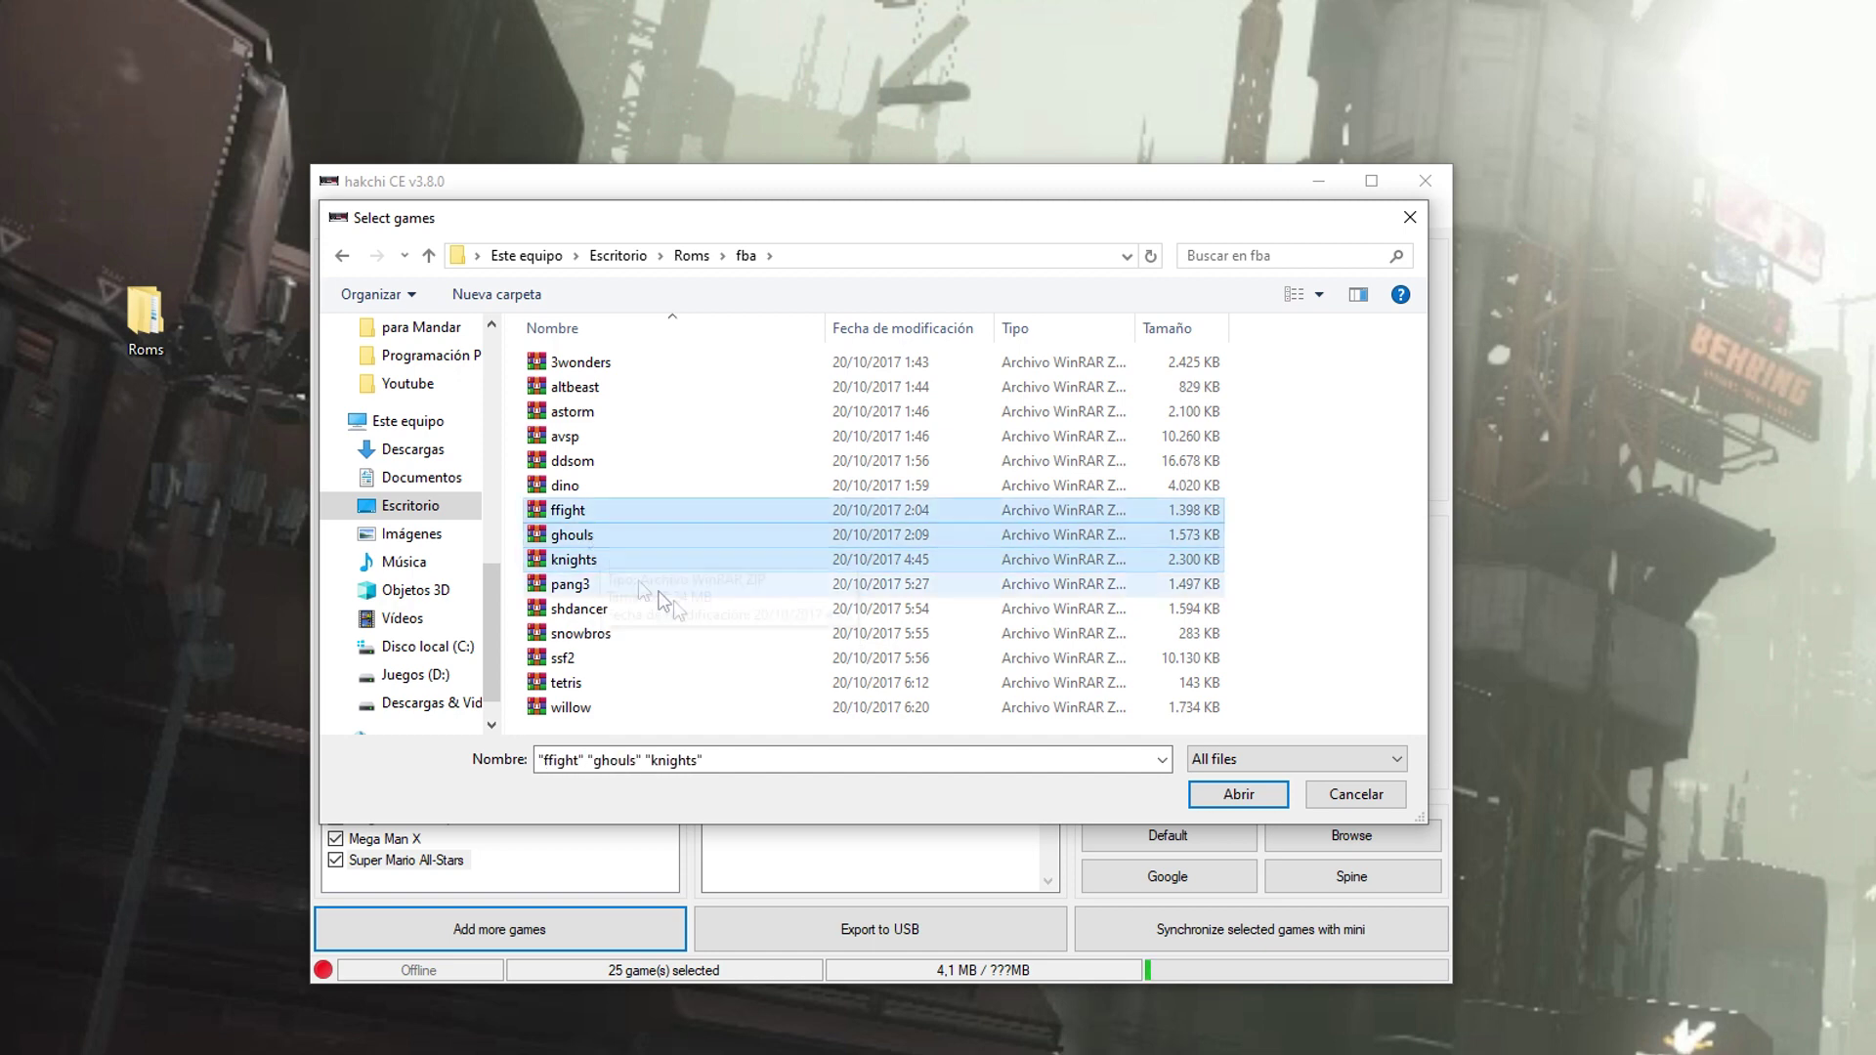
{"action": "left_click", "coordinate": [1239, 795]}
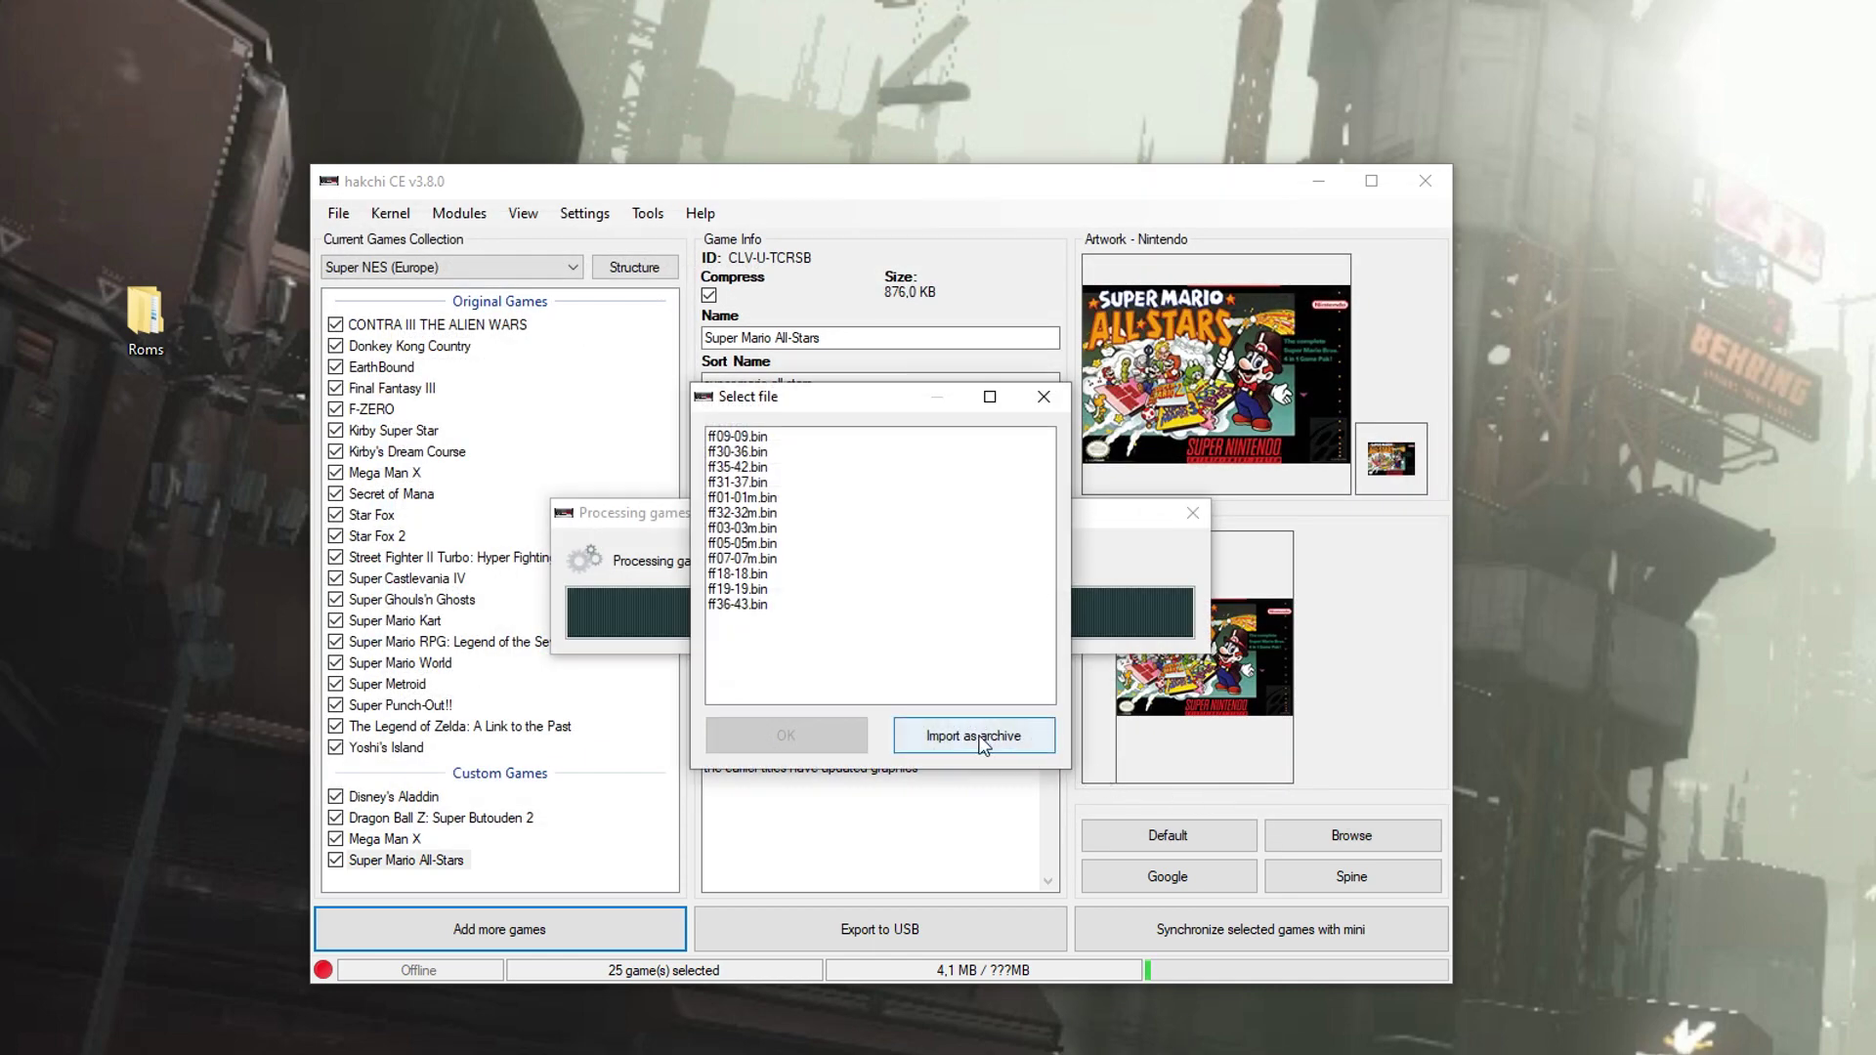
{"action": "left_click", "coordinate": [980, 738]}
{"action": "left_click", "coordinate": [980, 738]}
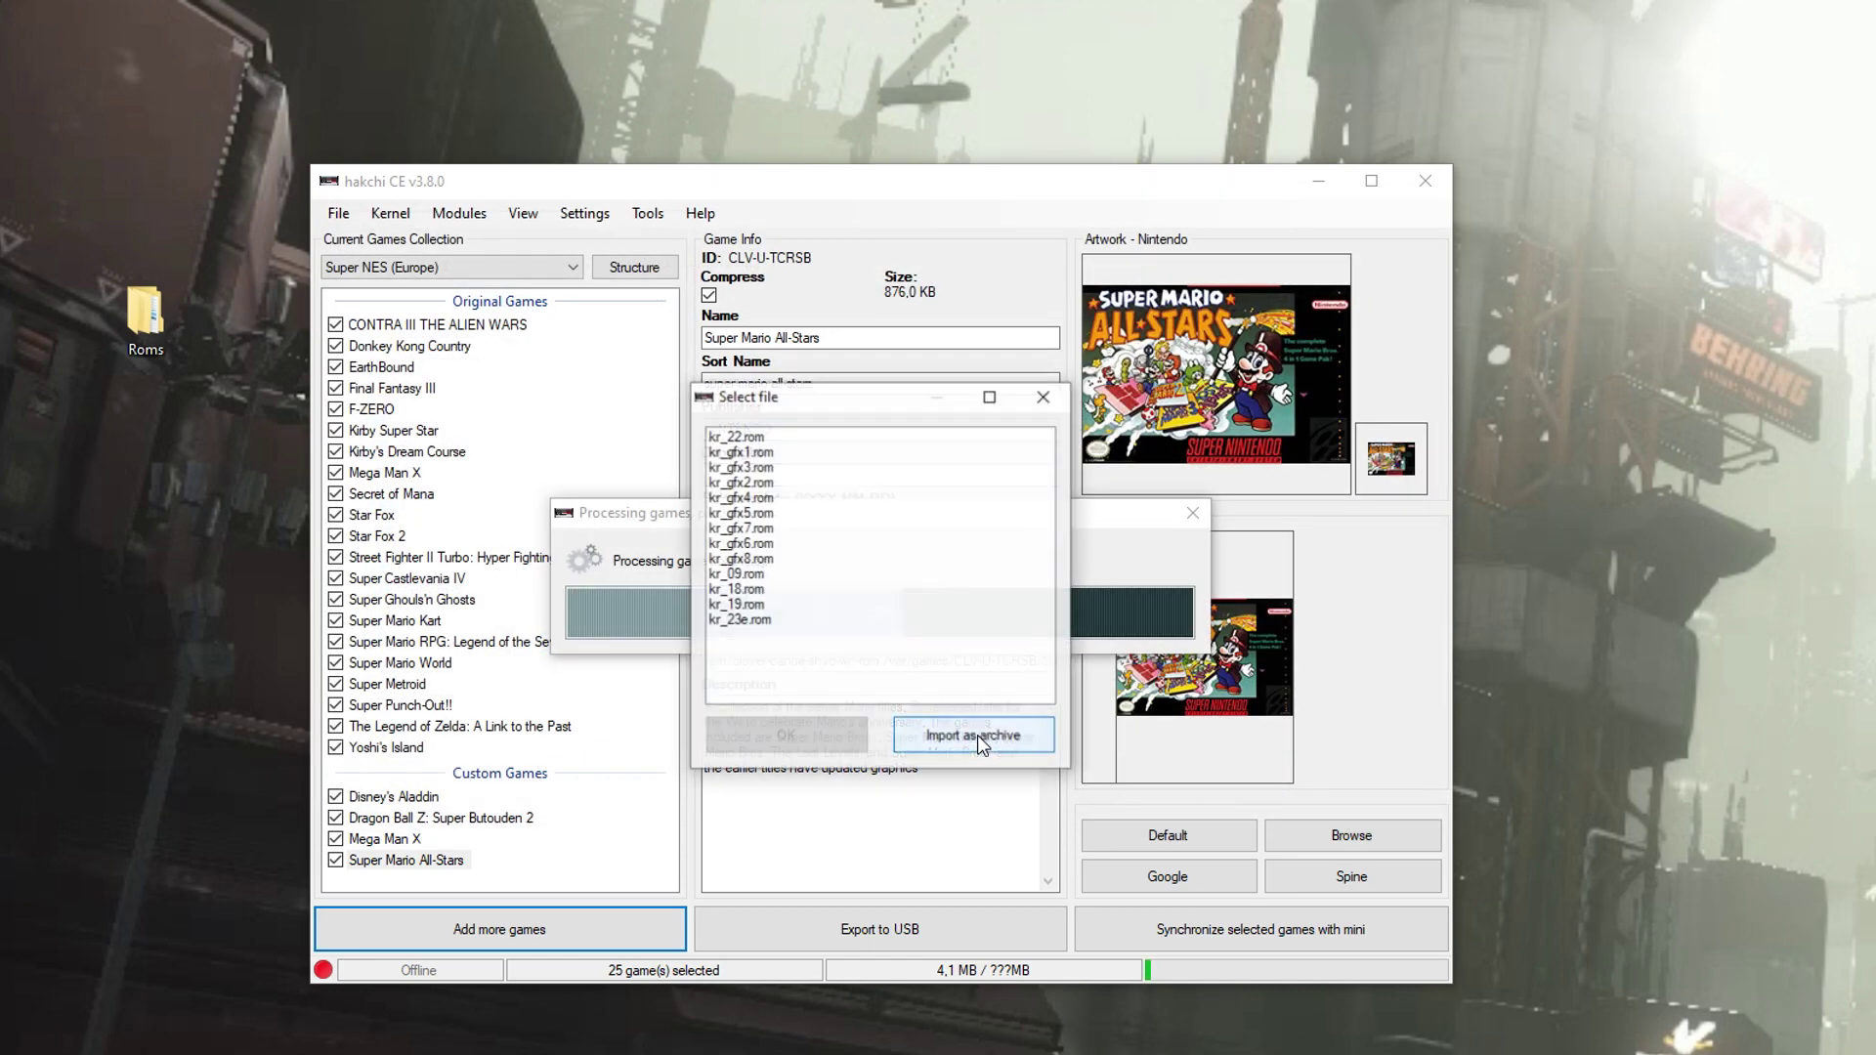
{"action": "left_click", "coordinate": [977, 735]}
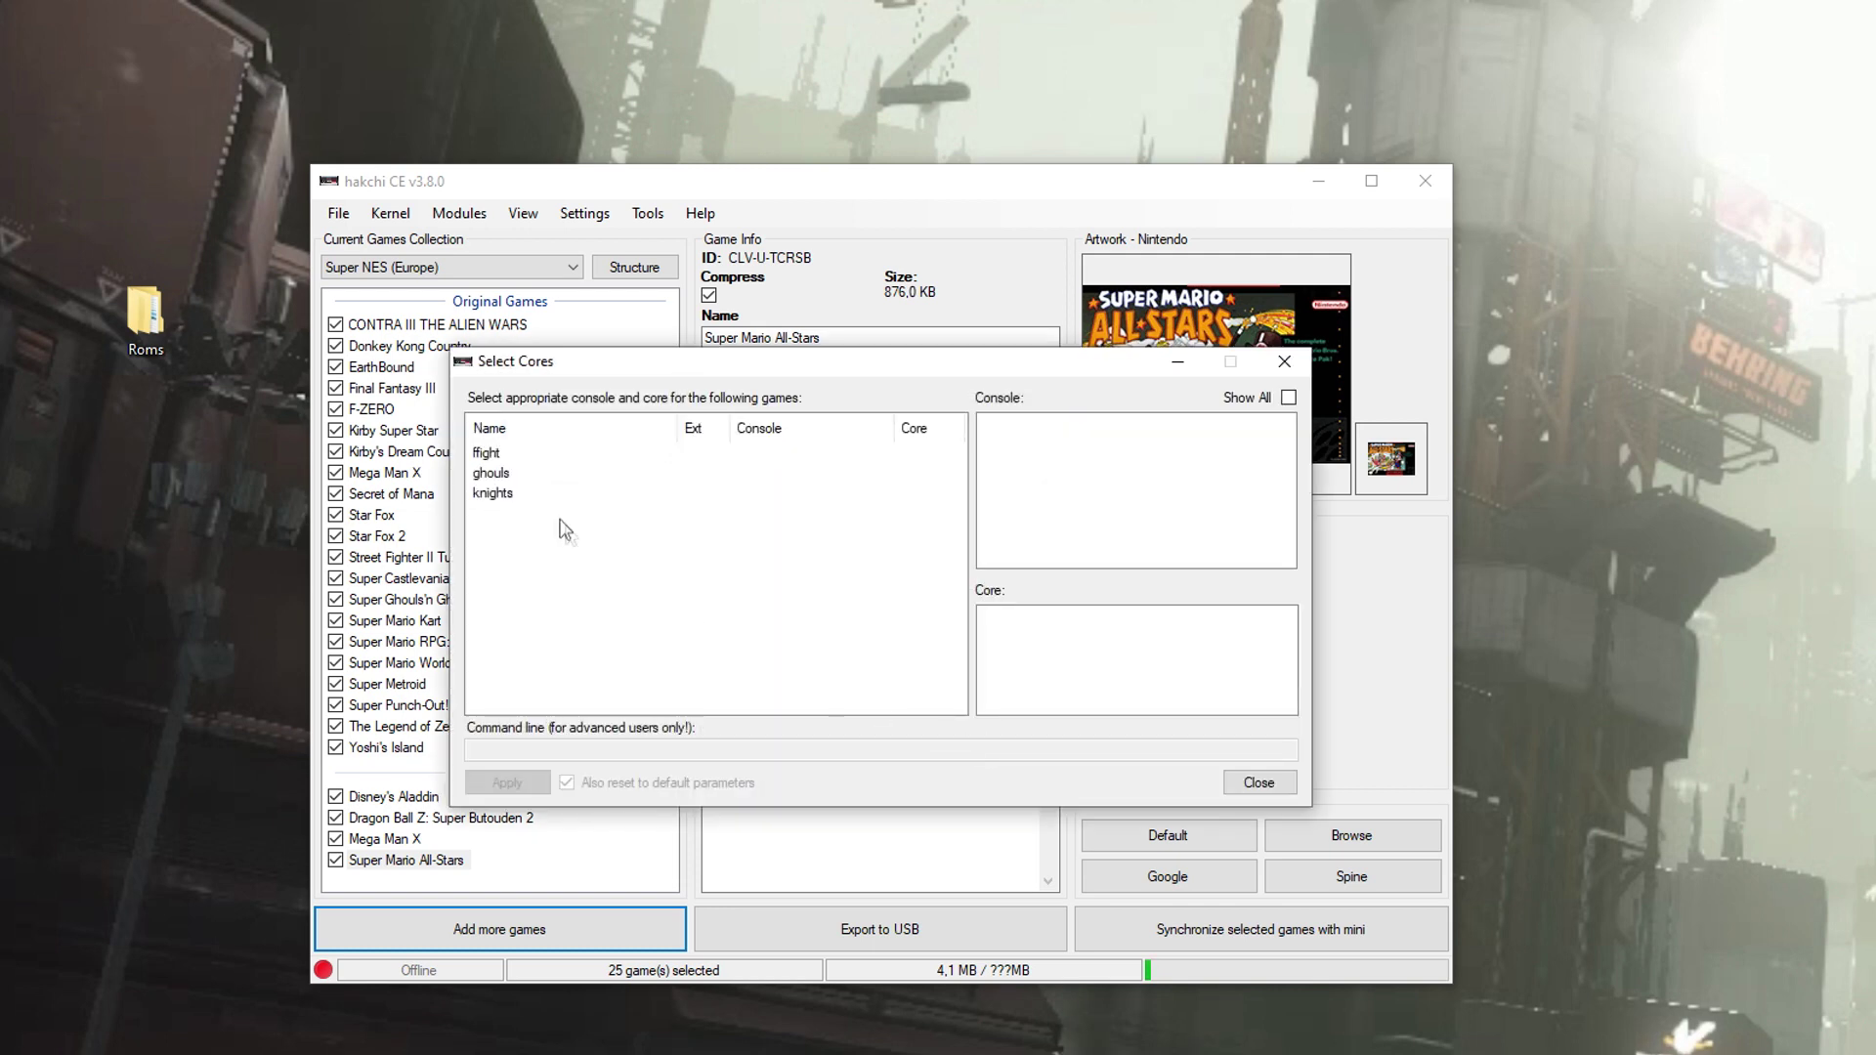
Show all consoles and assign FB Alpha - Arcade Games with the FB Alpha 2016 core to ffight.
{"action": "left_click", "coordinate": [503, 456]}
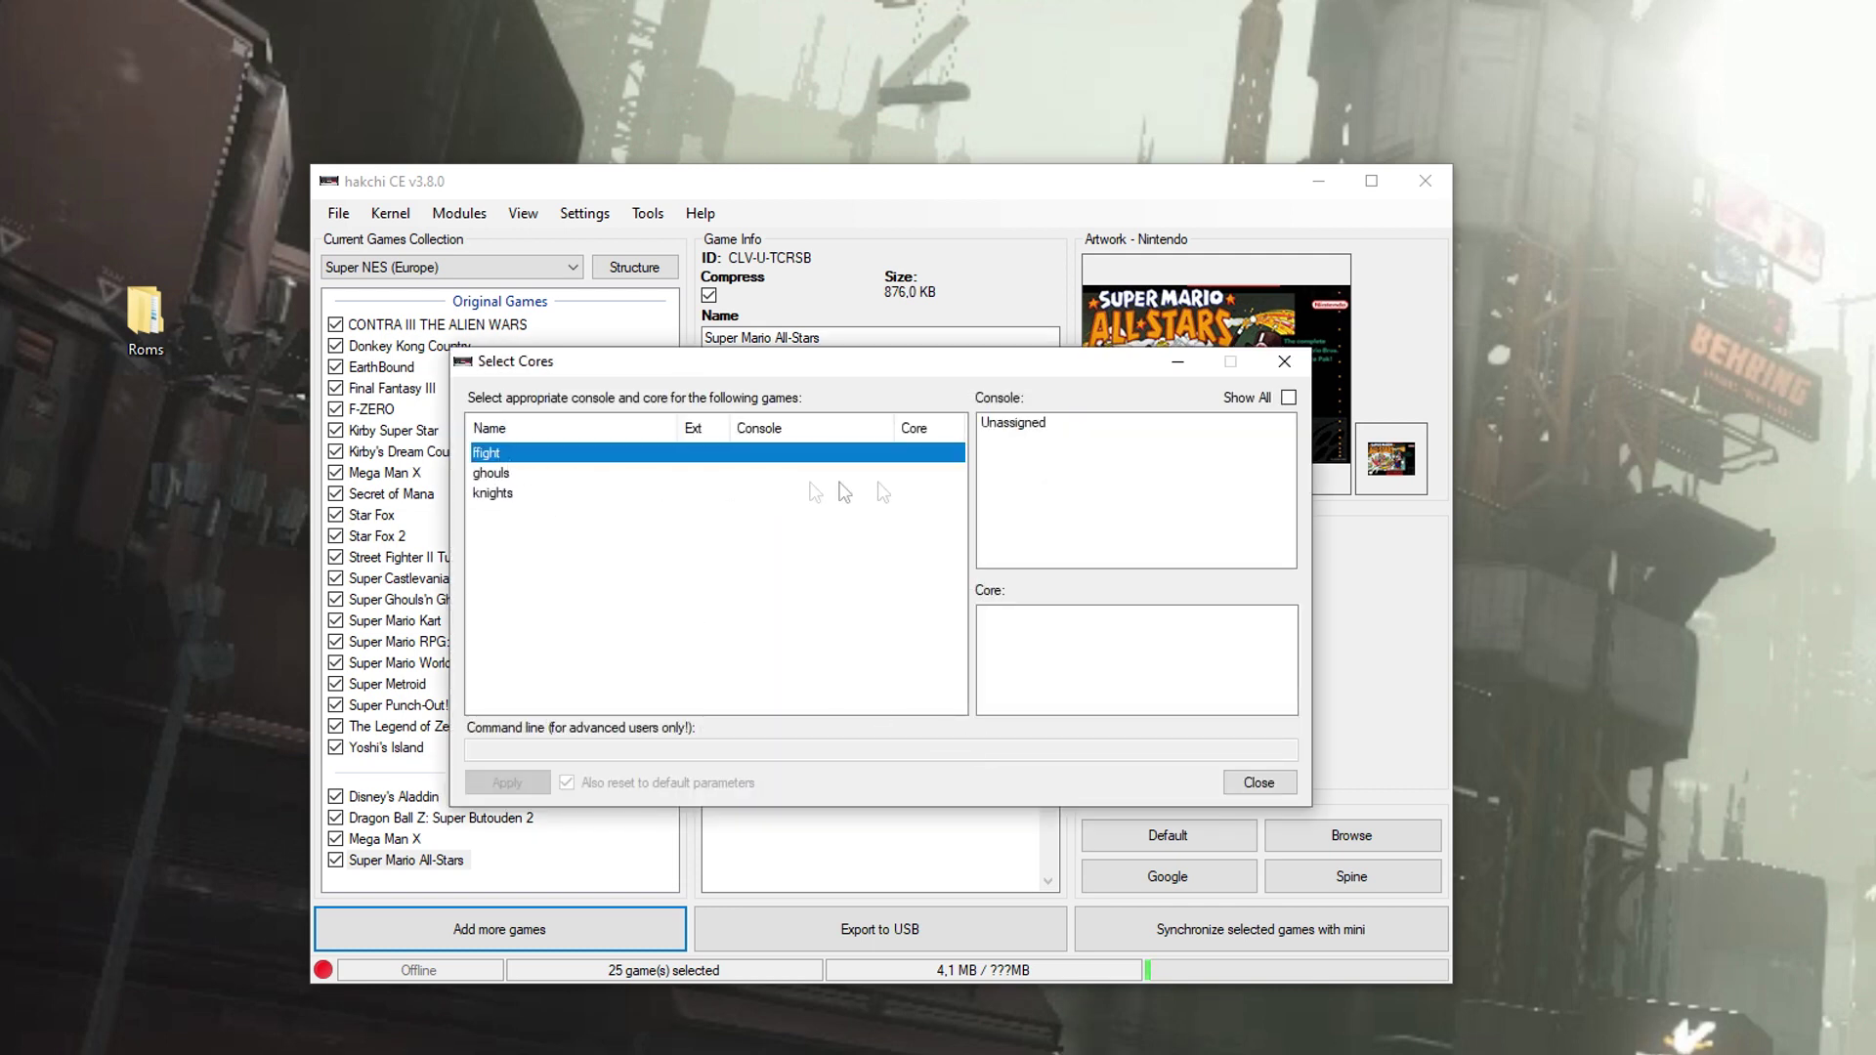
{"action": "left_click", "coordinate": [1288, 398]}
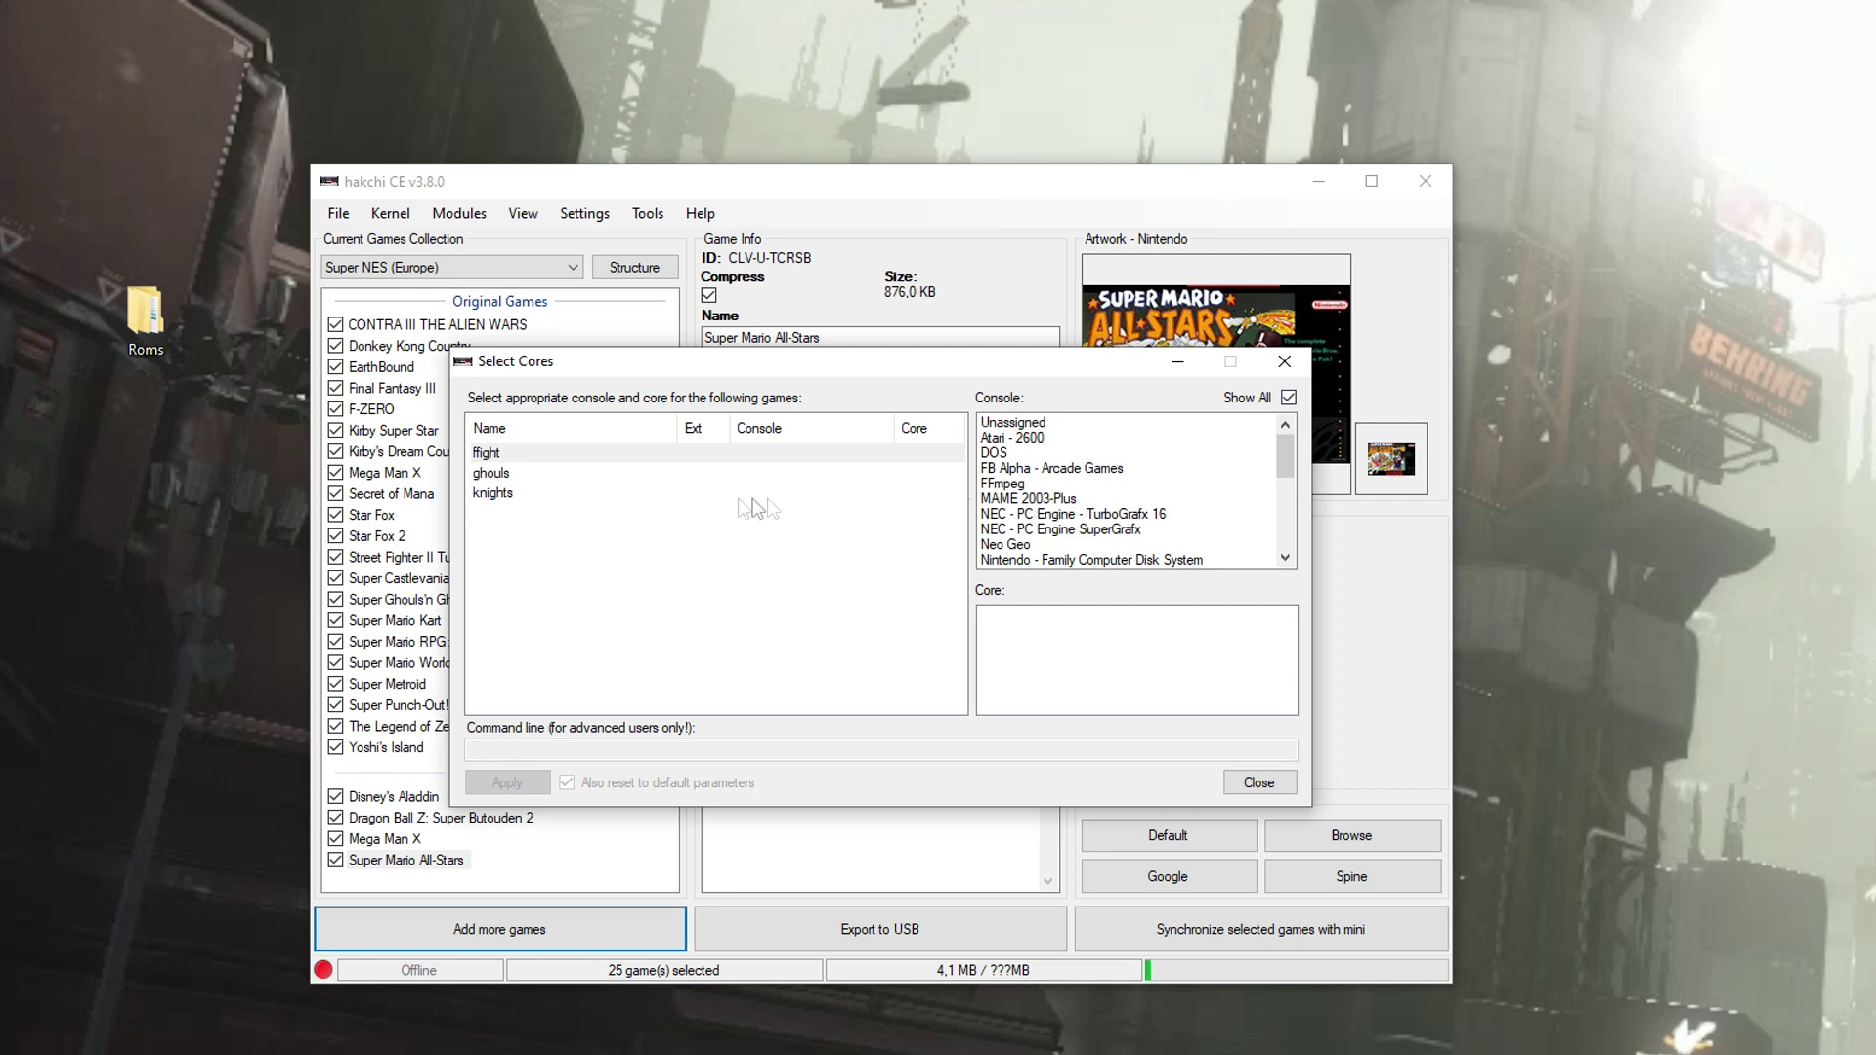
{"action": "left_click", "coordinate": [1046, 471]}
{"action": "left_click", "coordinate": [1034, 631]}
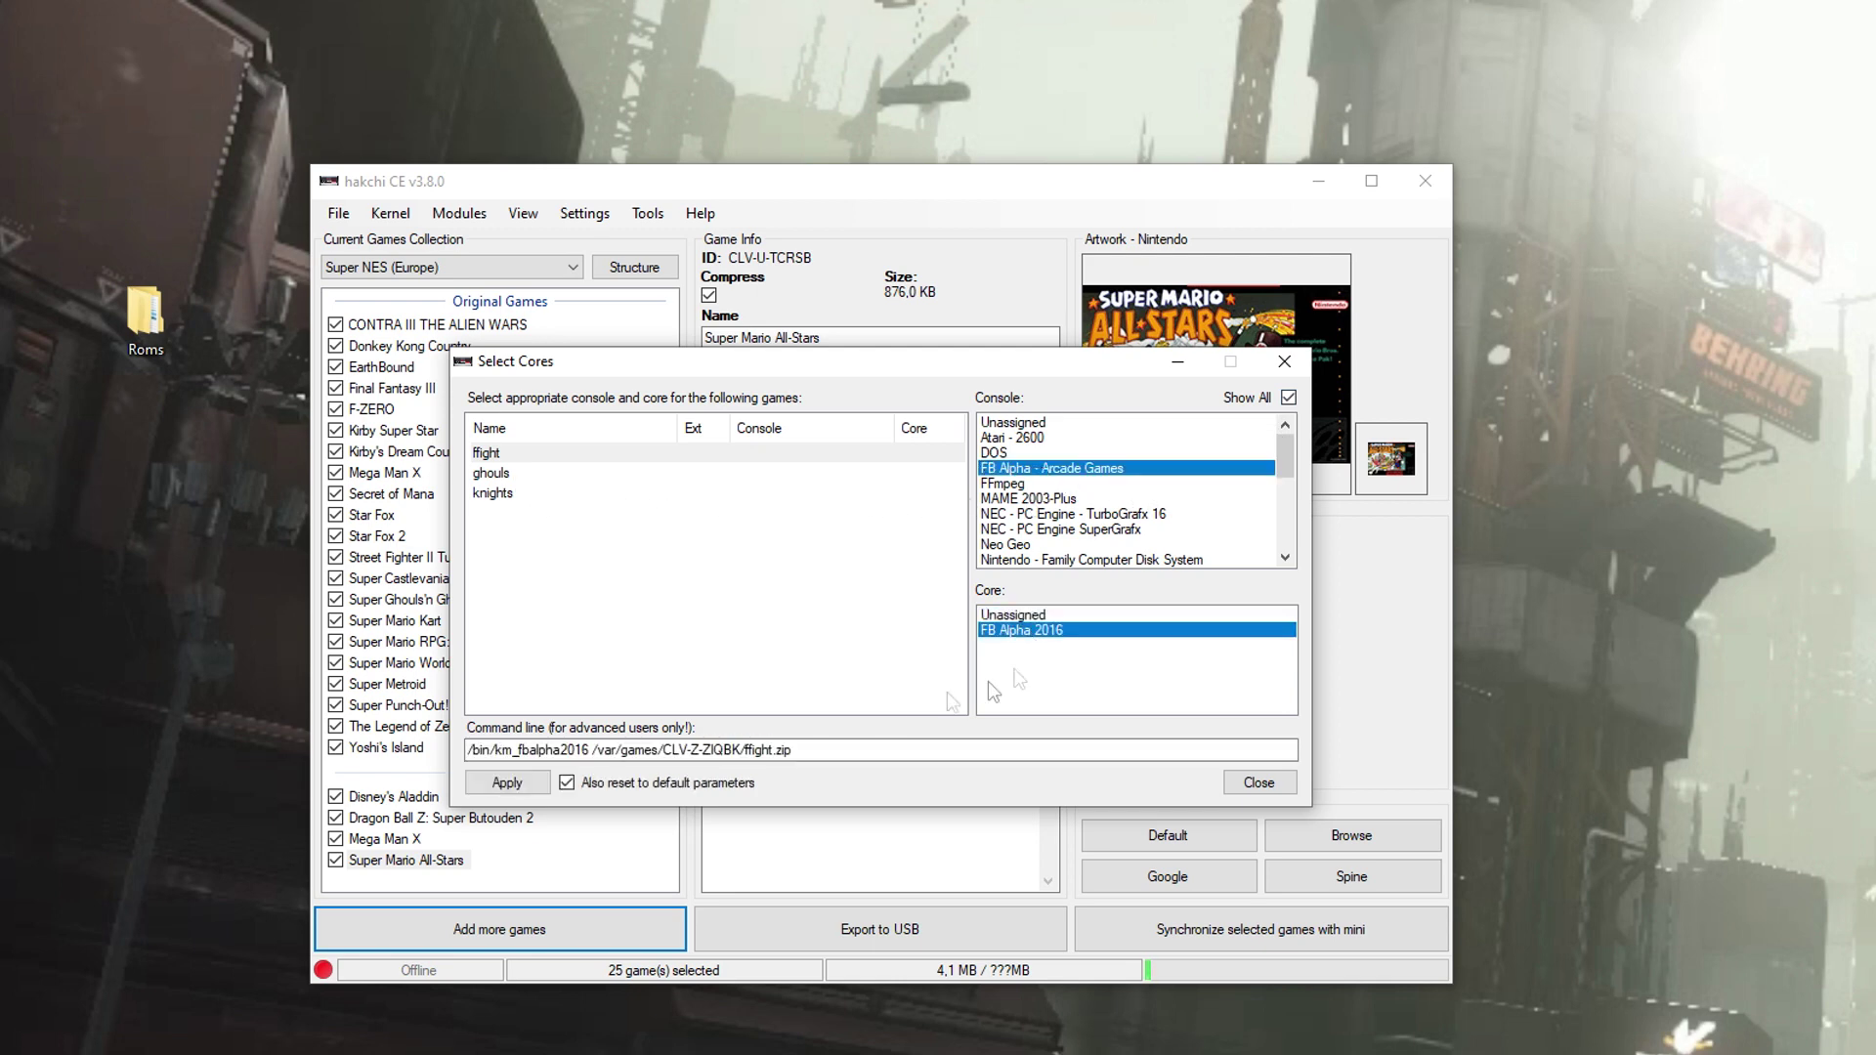
{"action": "left_click", "coordinate": [505, 782]}
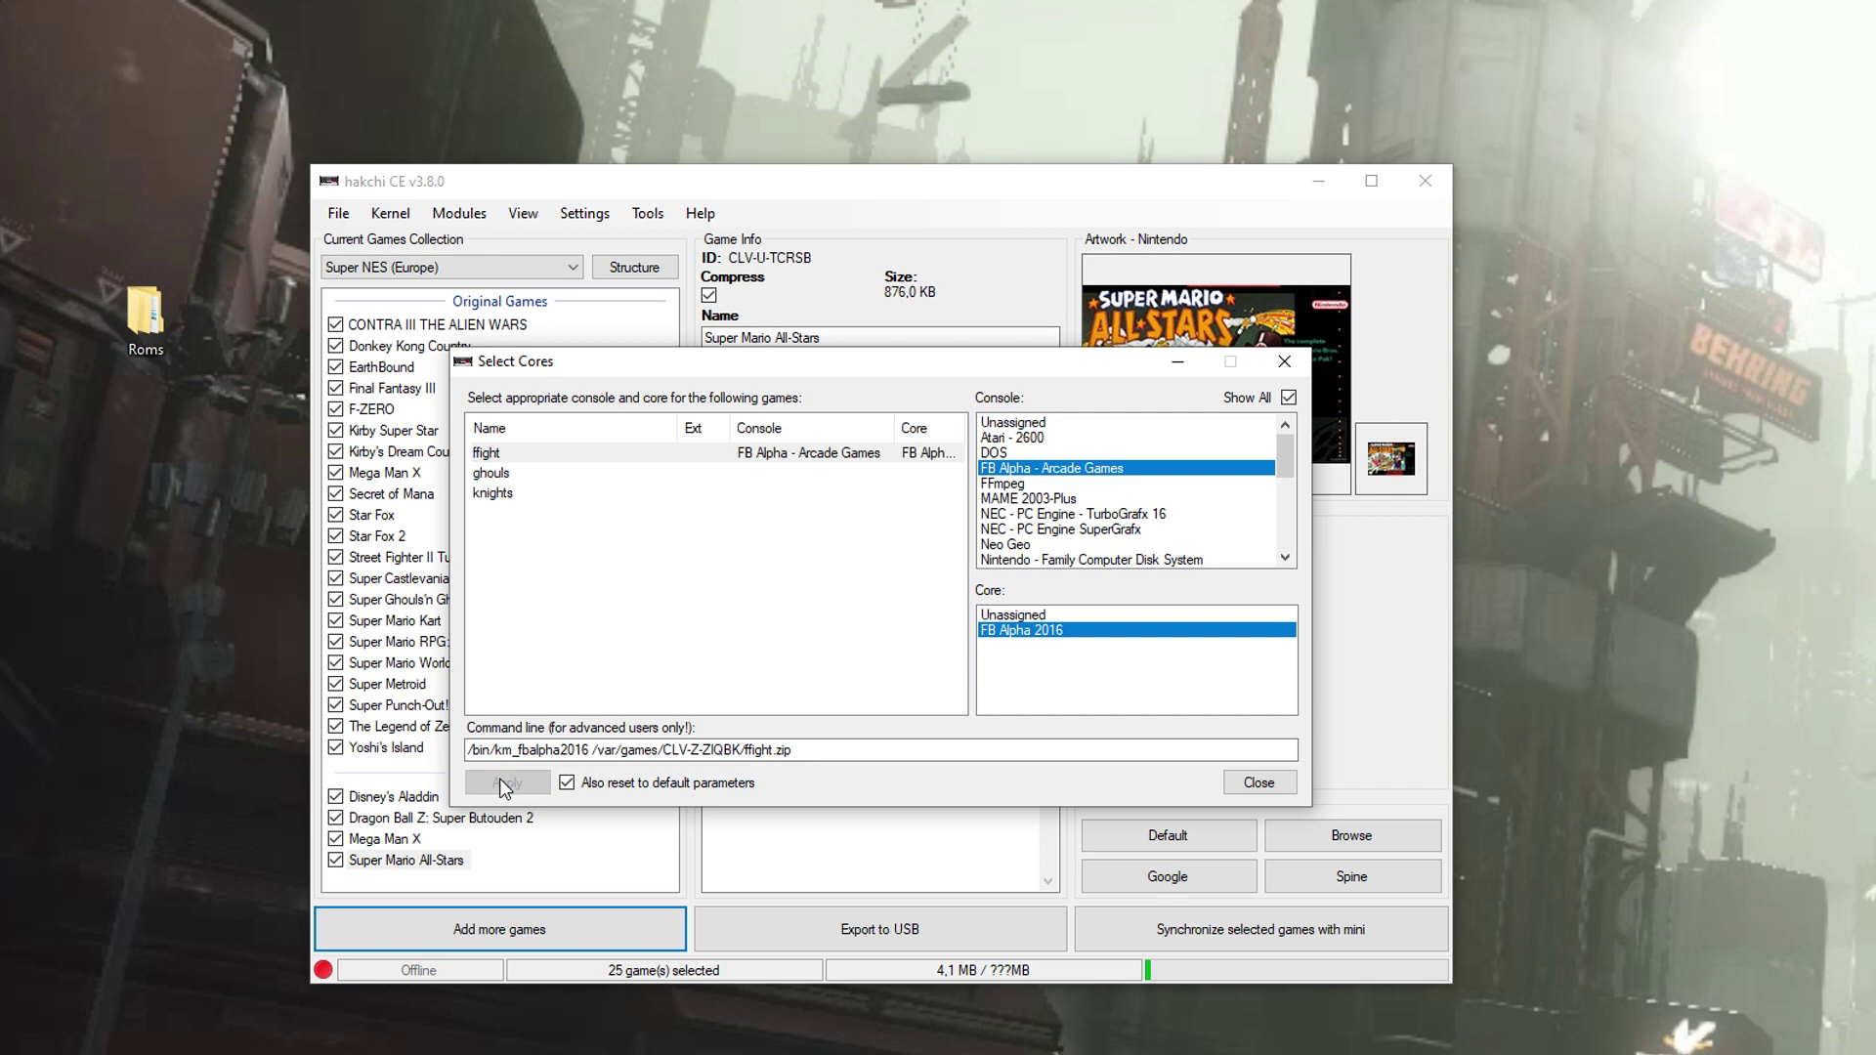
Assign the FB Alpha - Arcade Games console and the FB Alpha 2016 core to ghouls.
{"action": "left_click", "coordinate": [503, 475]}
{"action": "left_click", "coordinate": [1022, 469]}
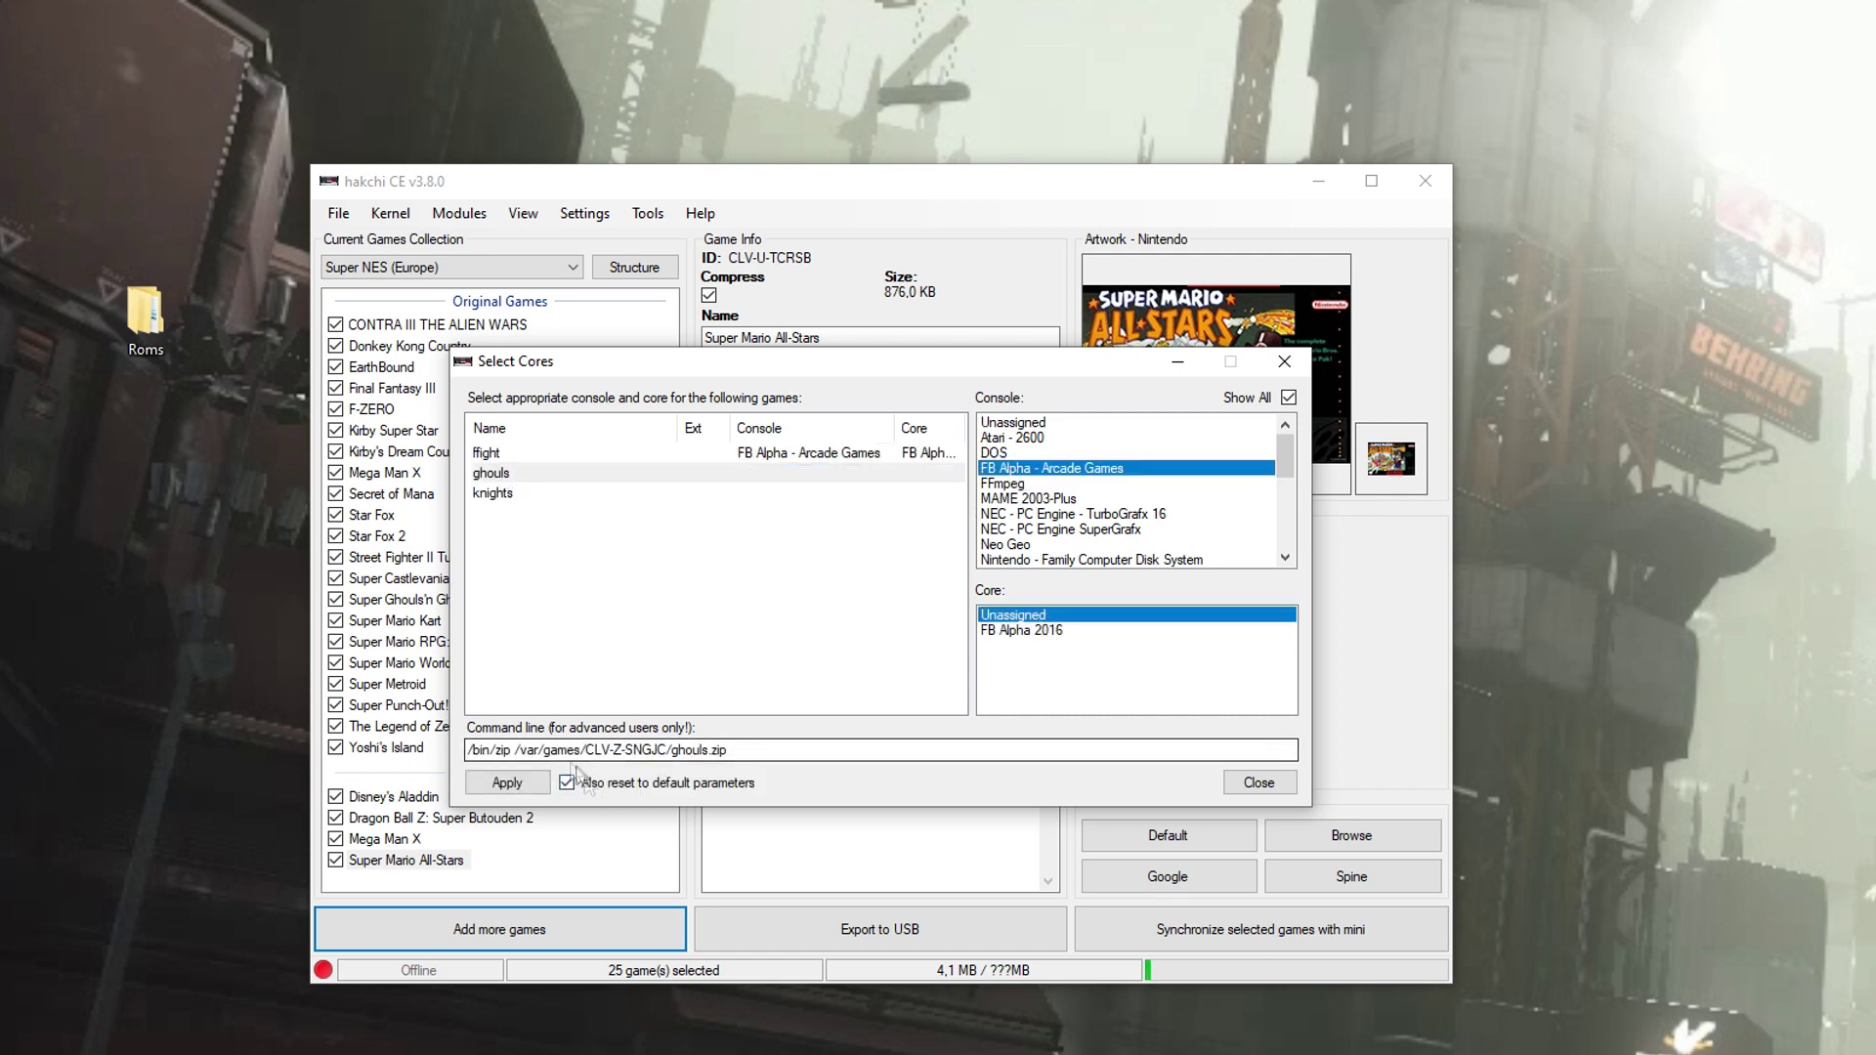
{"action": "left_click", "coordinate": [1026, 631]}
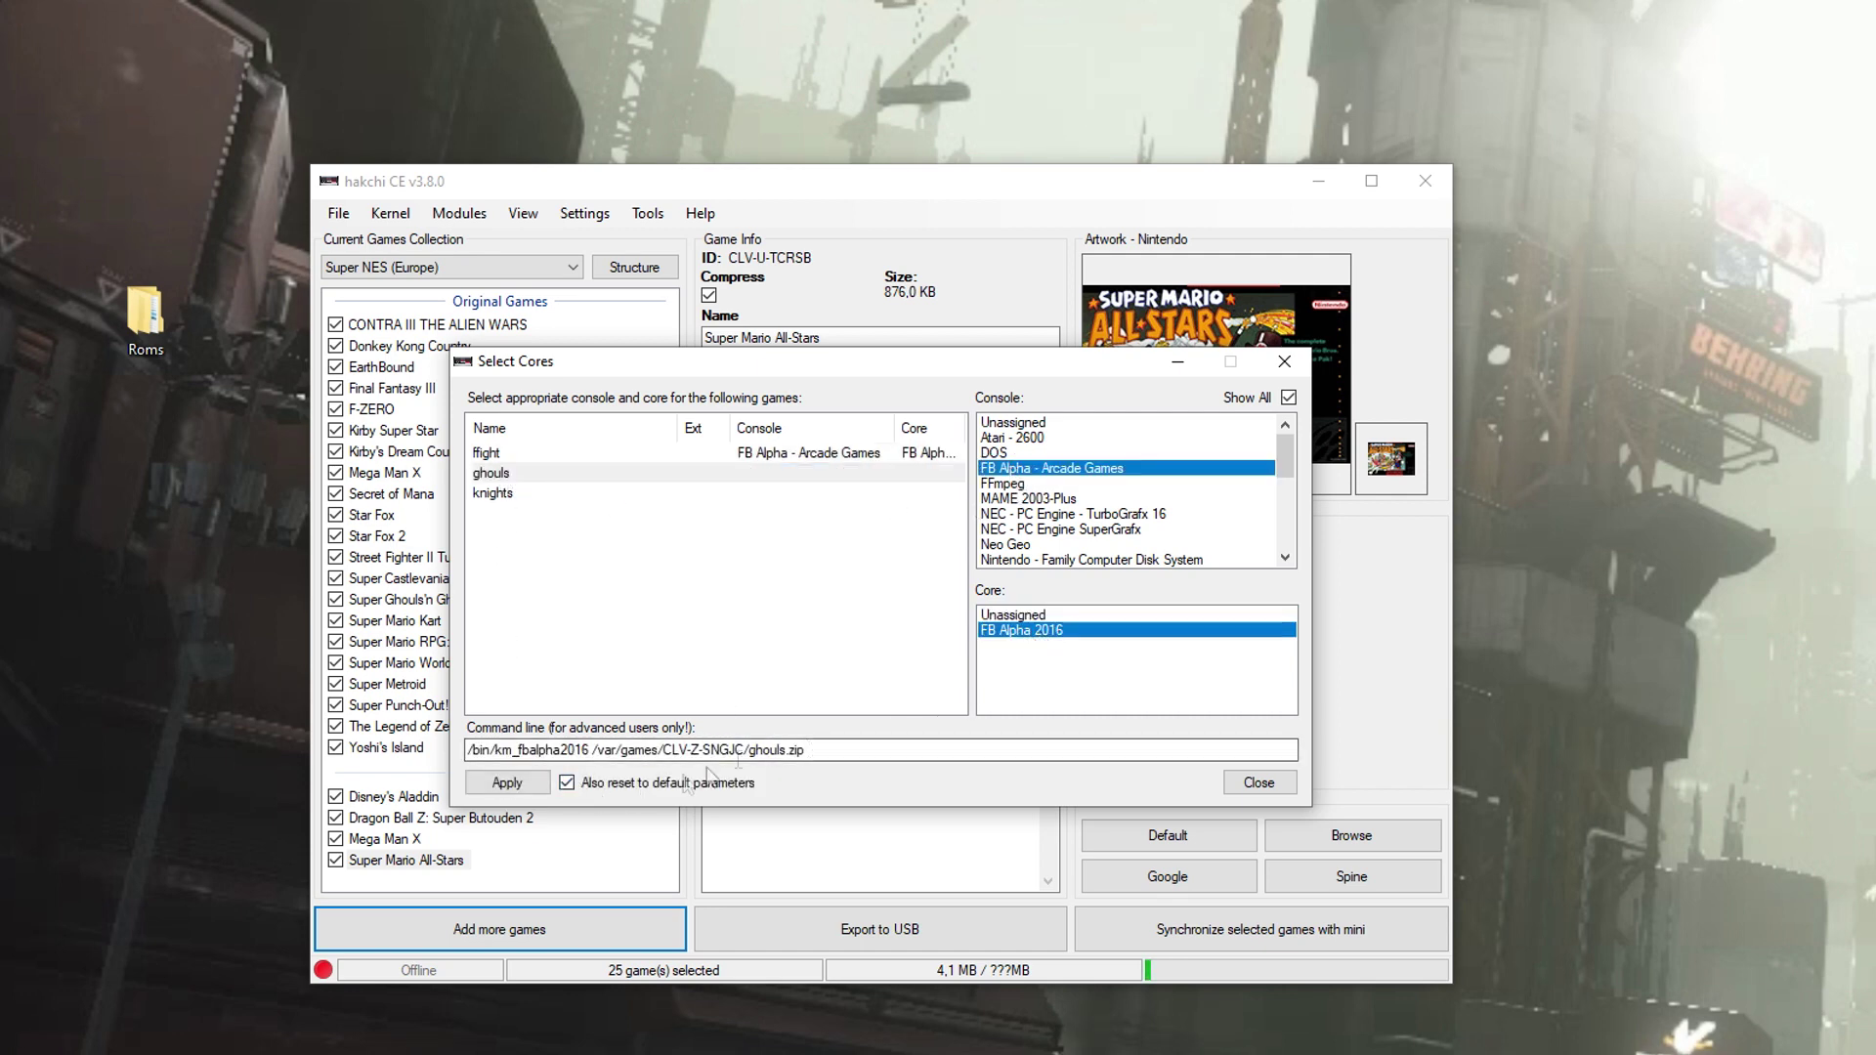
{"action": "left_click", "coordinate": [510, 790]}
Assign FB Alpha - Arcade Games with the FB Alpha 2016 core to knights and close the core selection.
{"action": "left_click", "coordinate": [512, 495]}
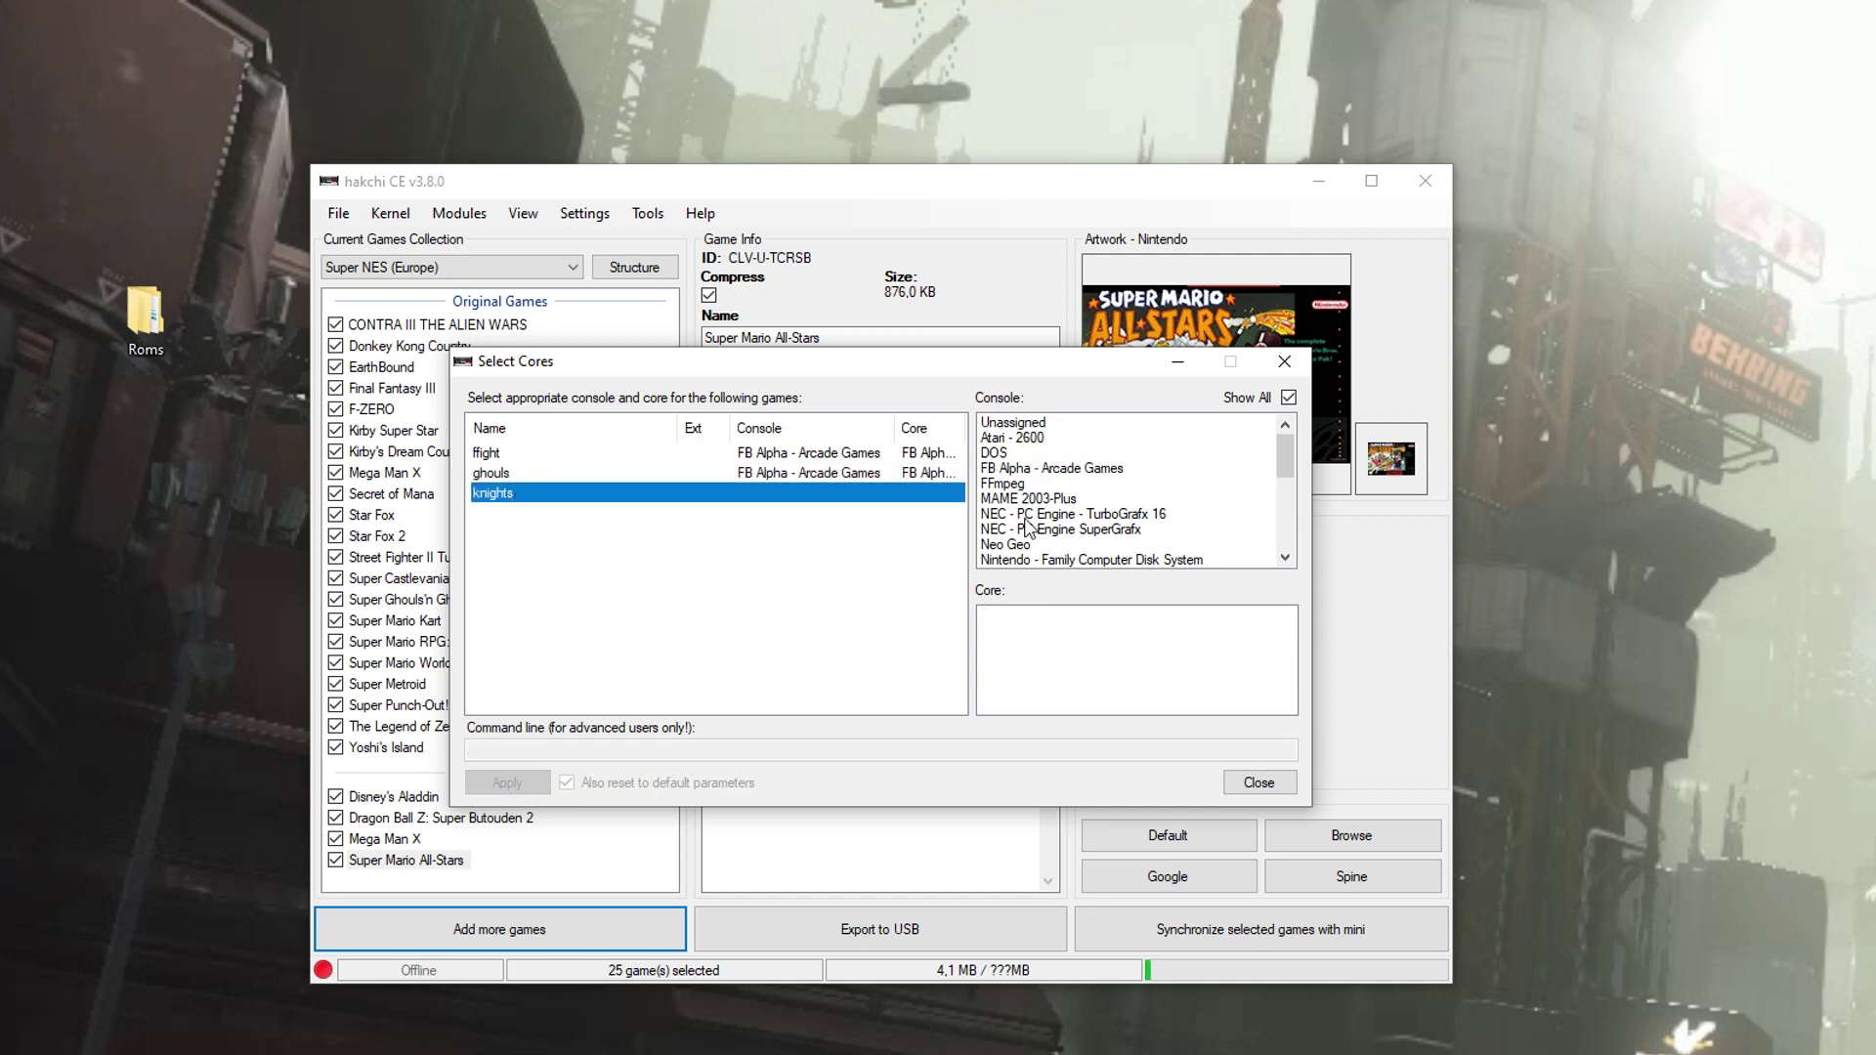
{"action": "left_click", "coordinate": [1039, 471]}
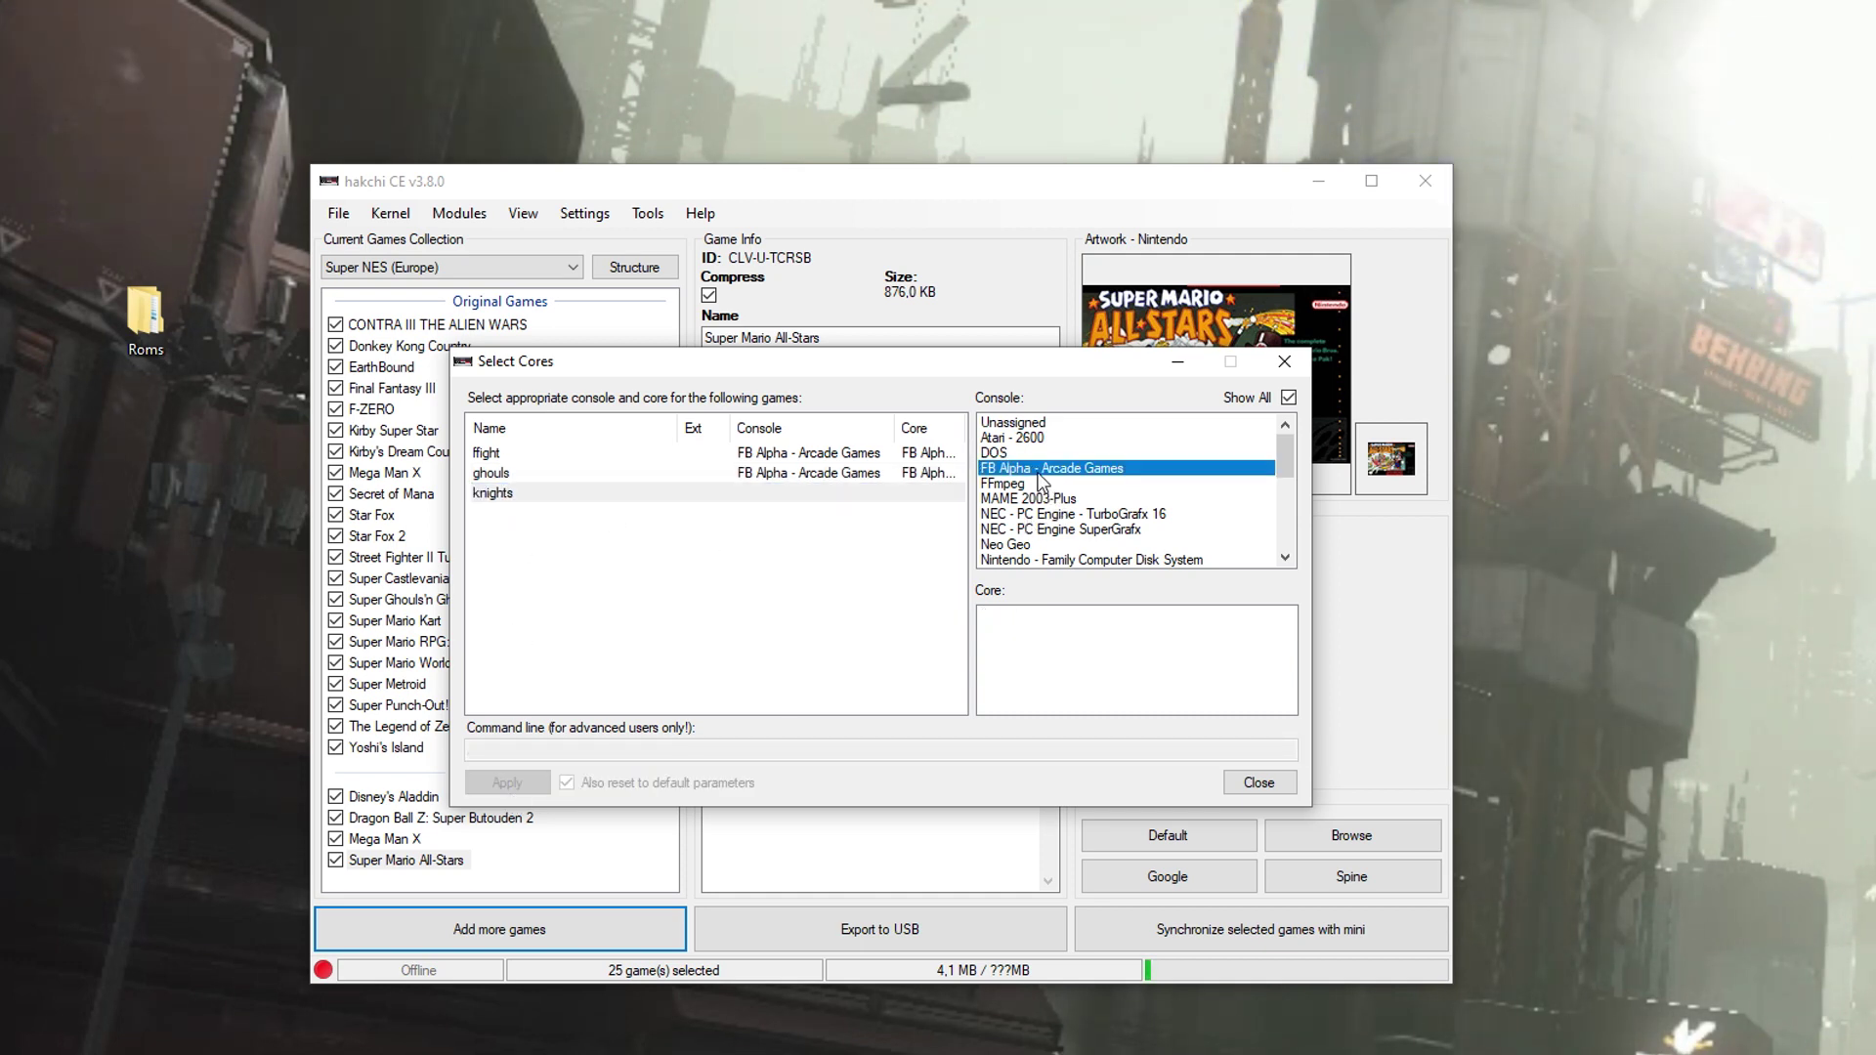
{"action": "left_click", "coordinate": [1028, 630]}
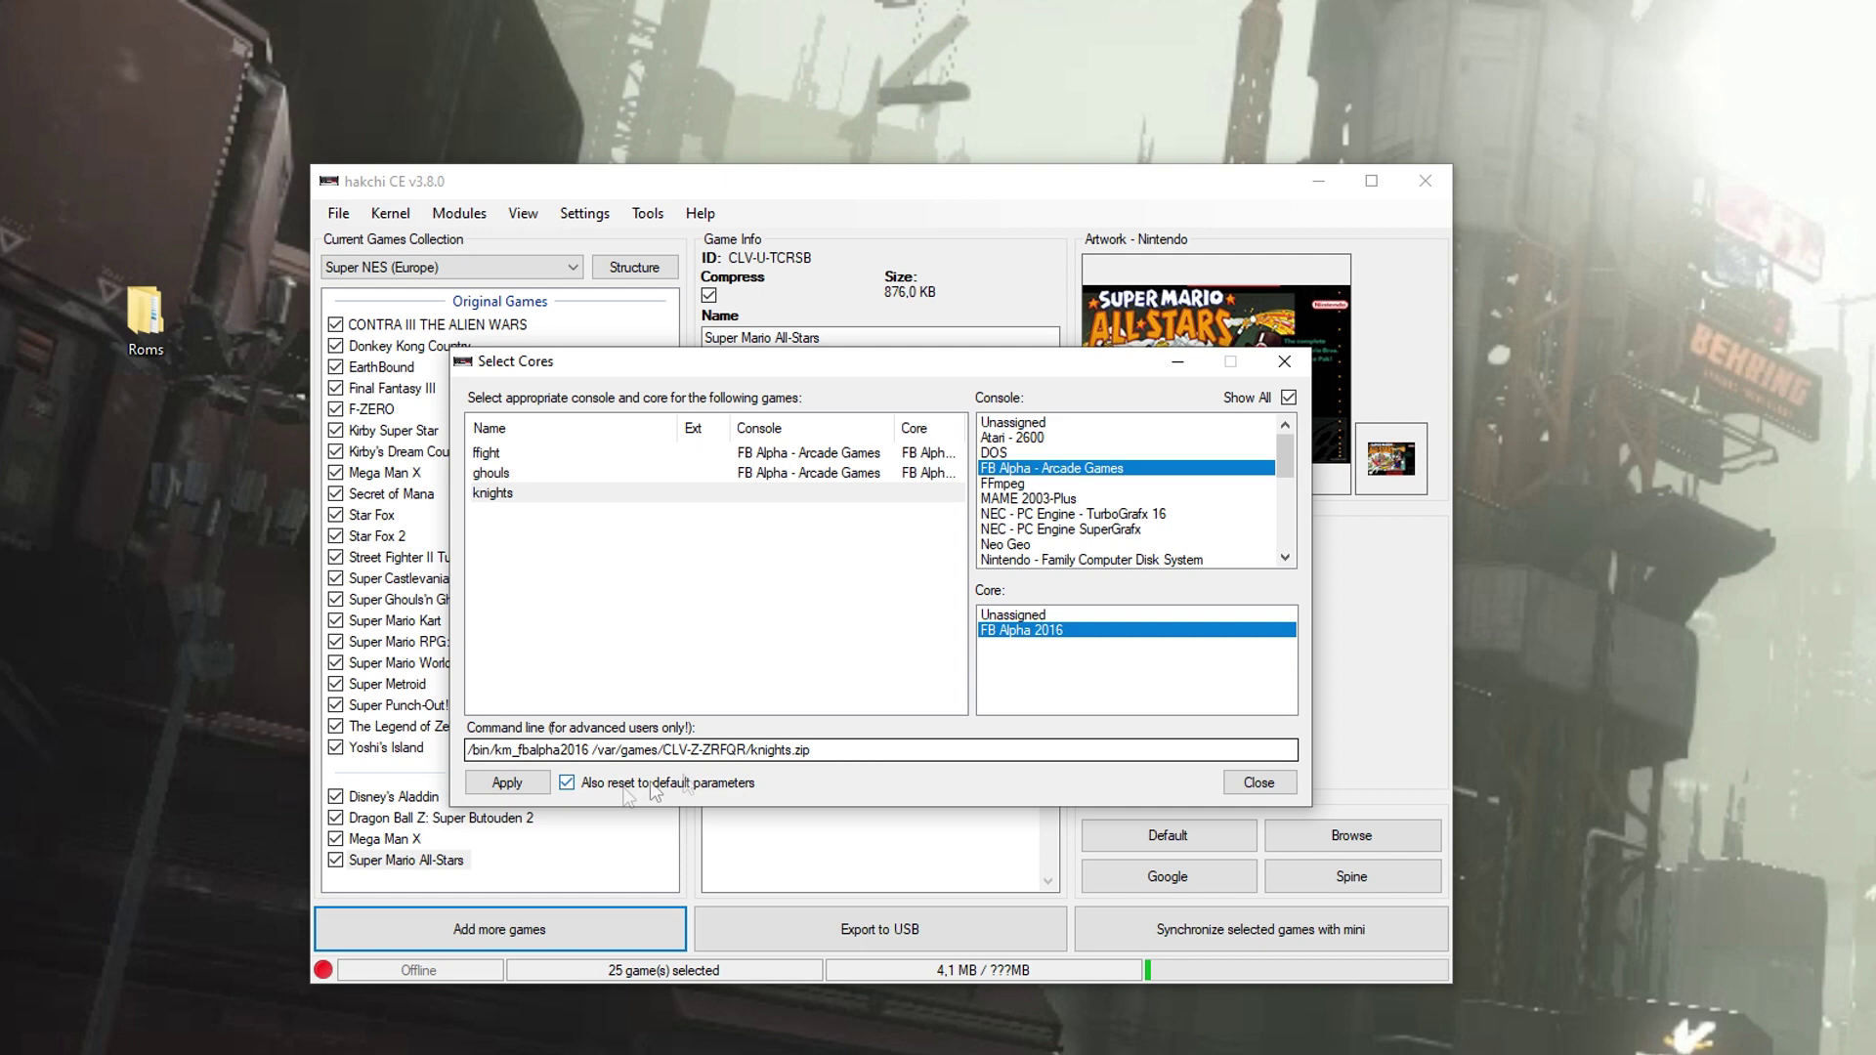
{"action": "left_click", "coordinate": [515, 787]}
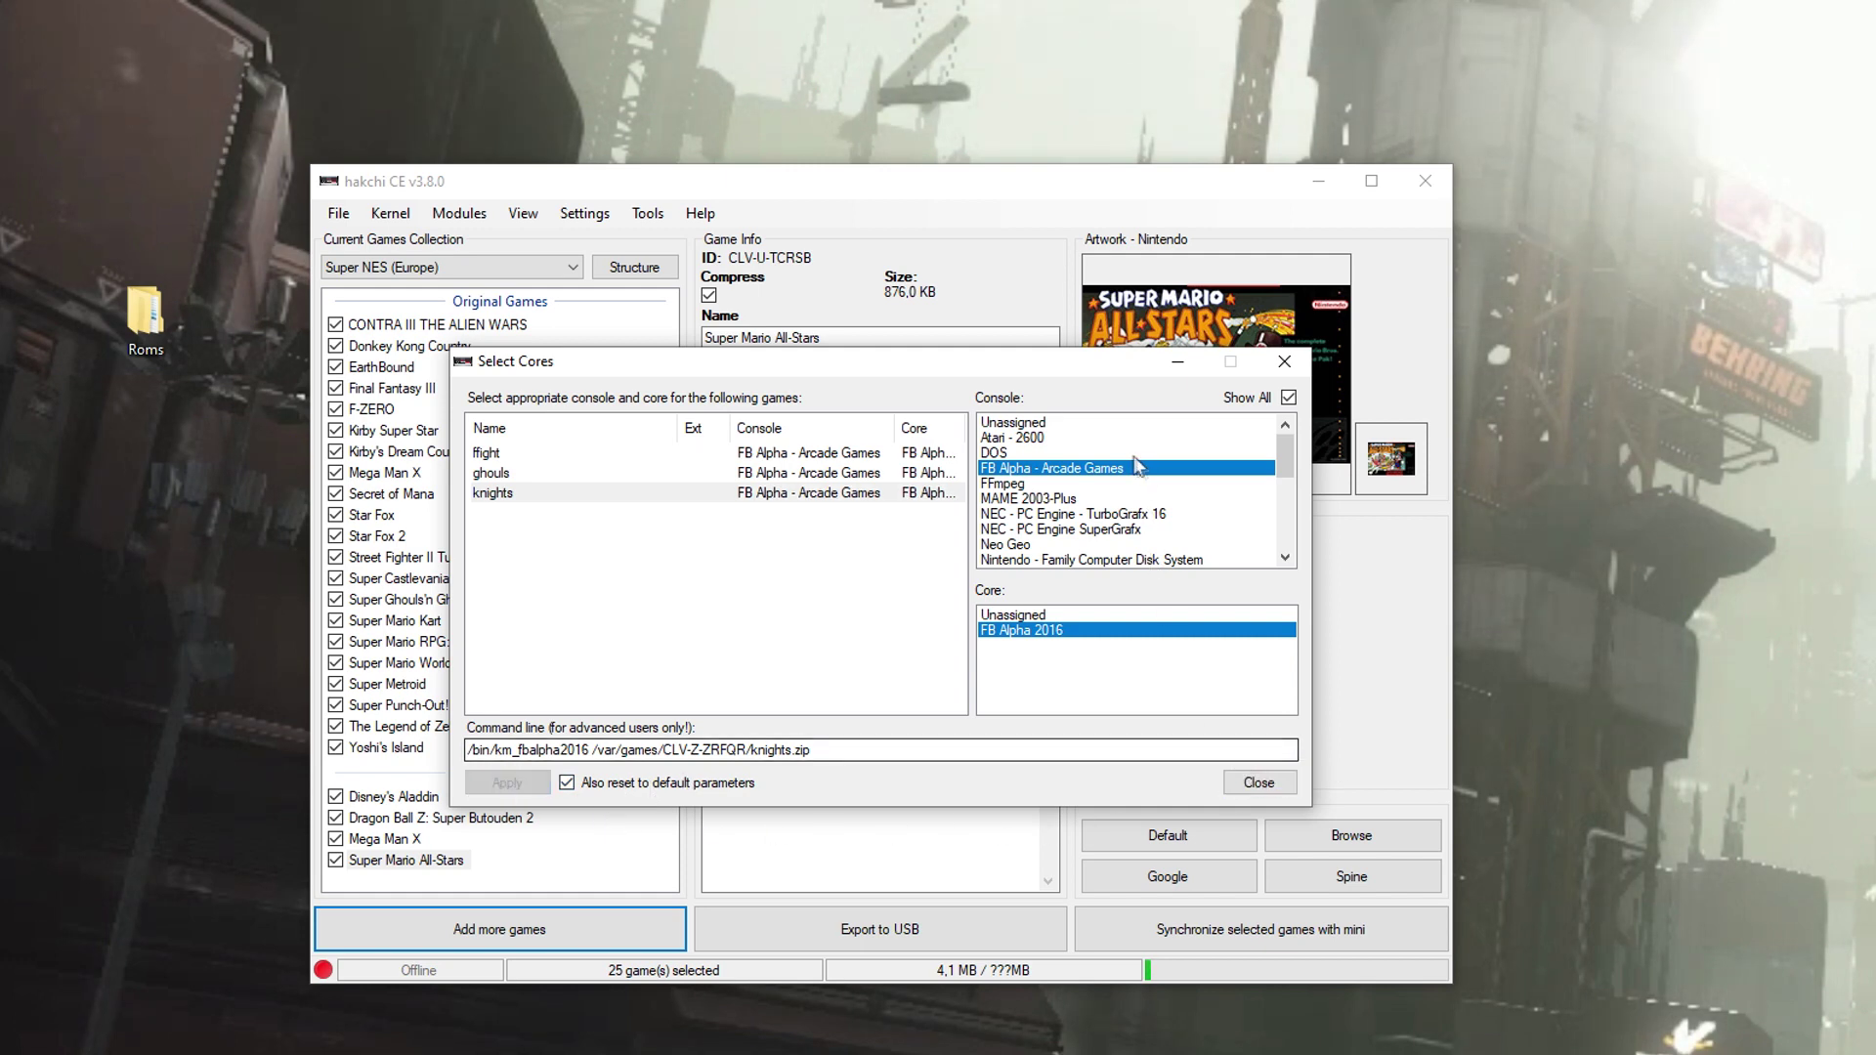
{"action": "left_click", "coordinate": [1284, 367]}
Rename the ffight app as "final fight" and set its maximum players to "Two, simultaneously".
{"action": "left_click", "coordinate": [362, 329]}
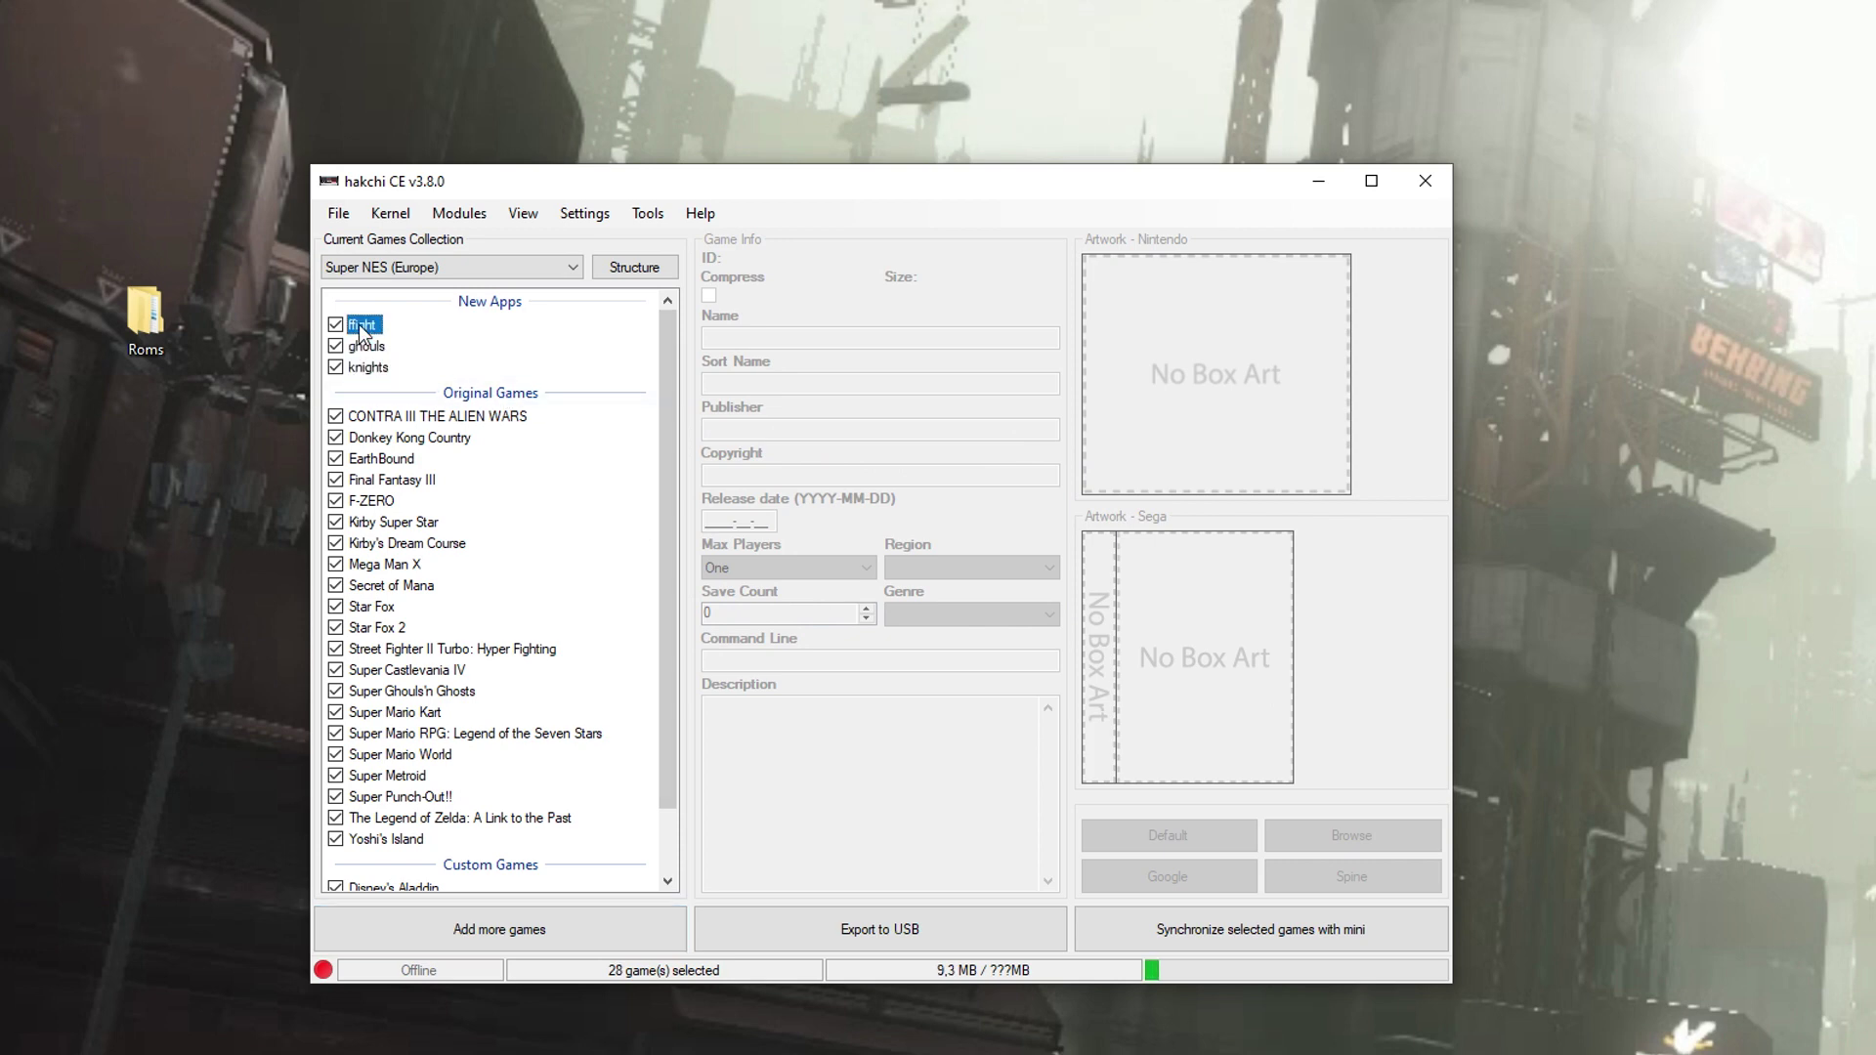
{"action": "left_click", "coordinate": [713, 340]}
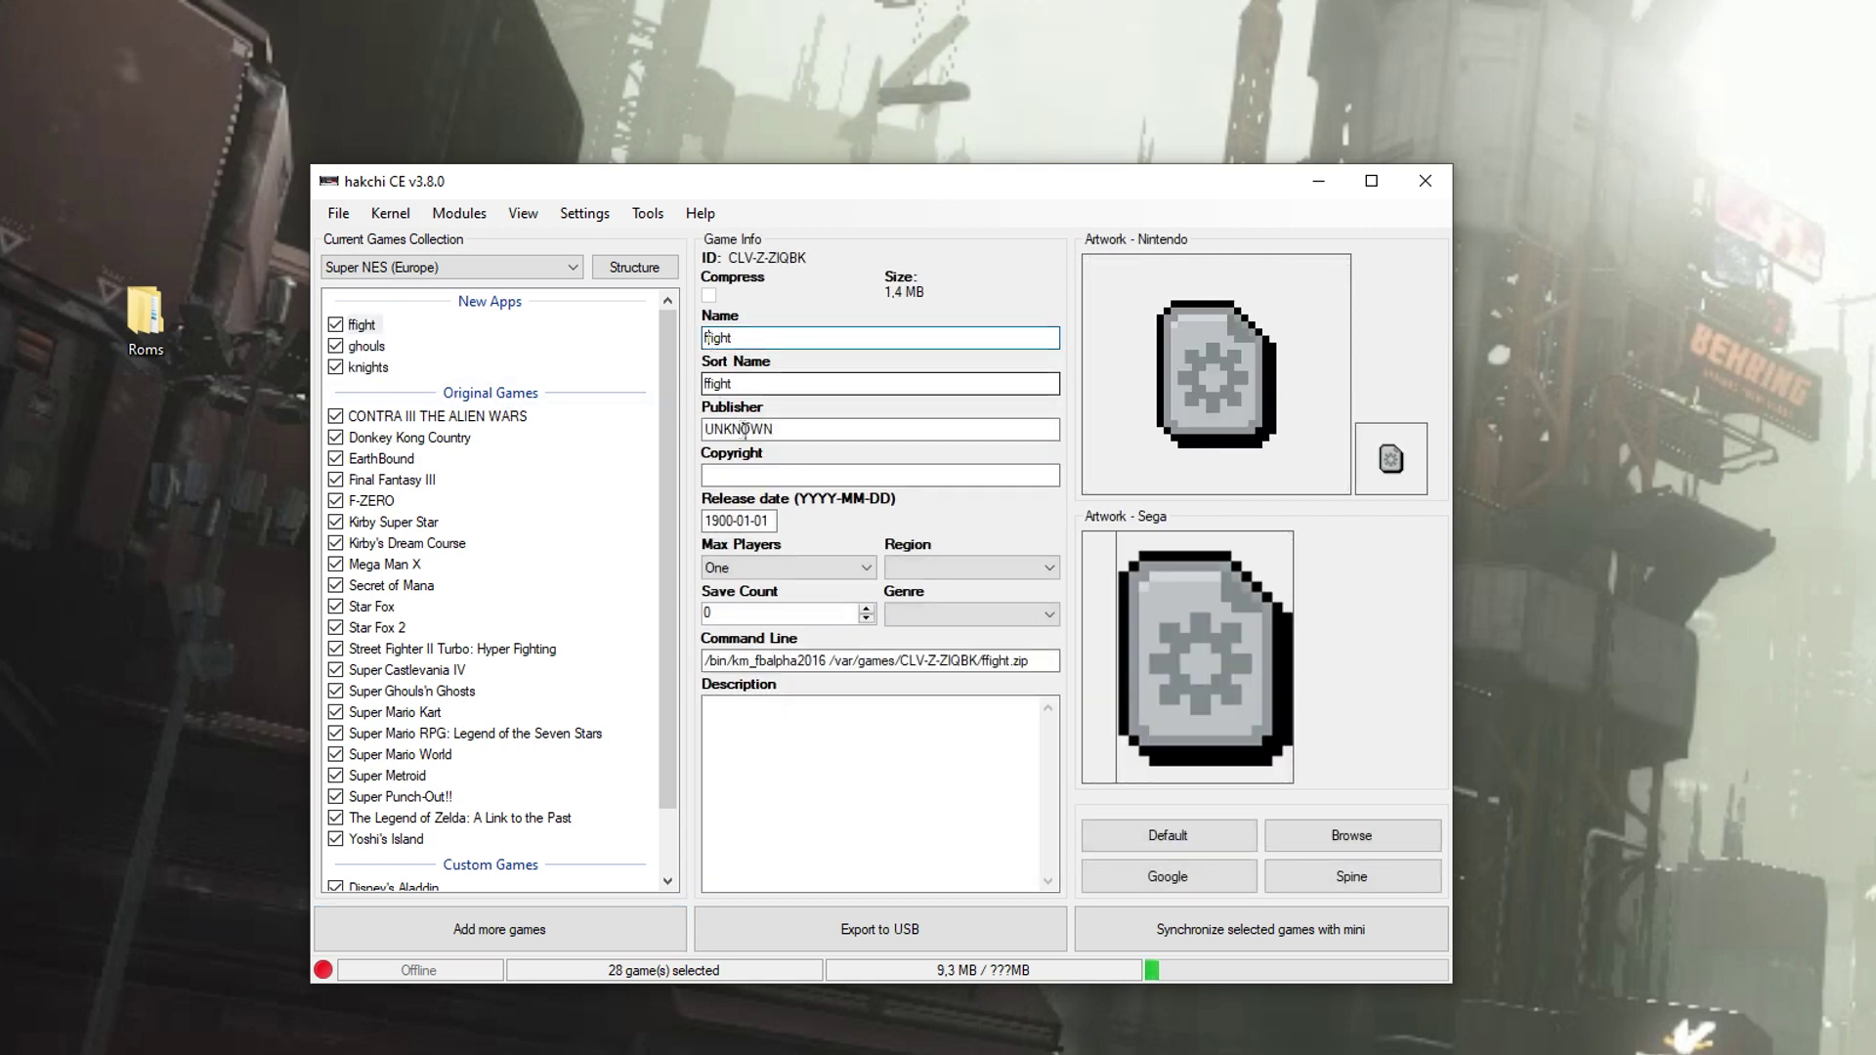
{"action": "type", "text": "i"}
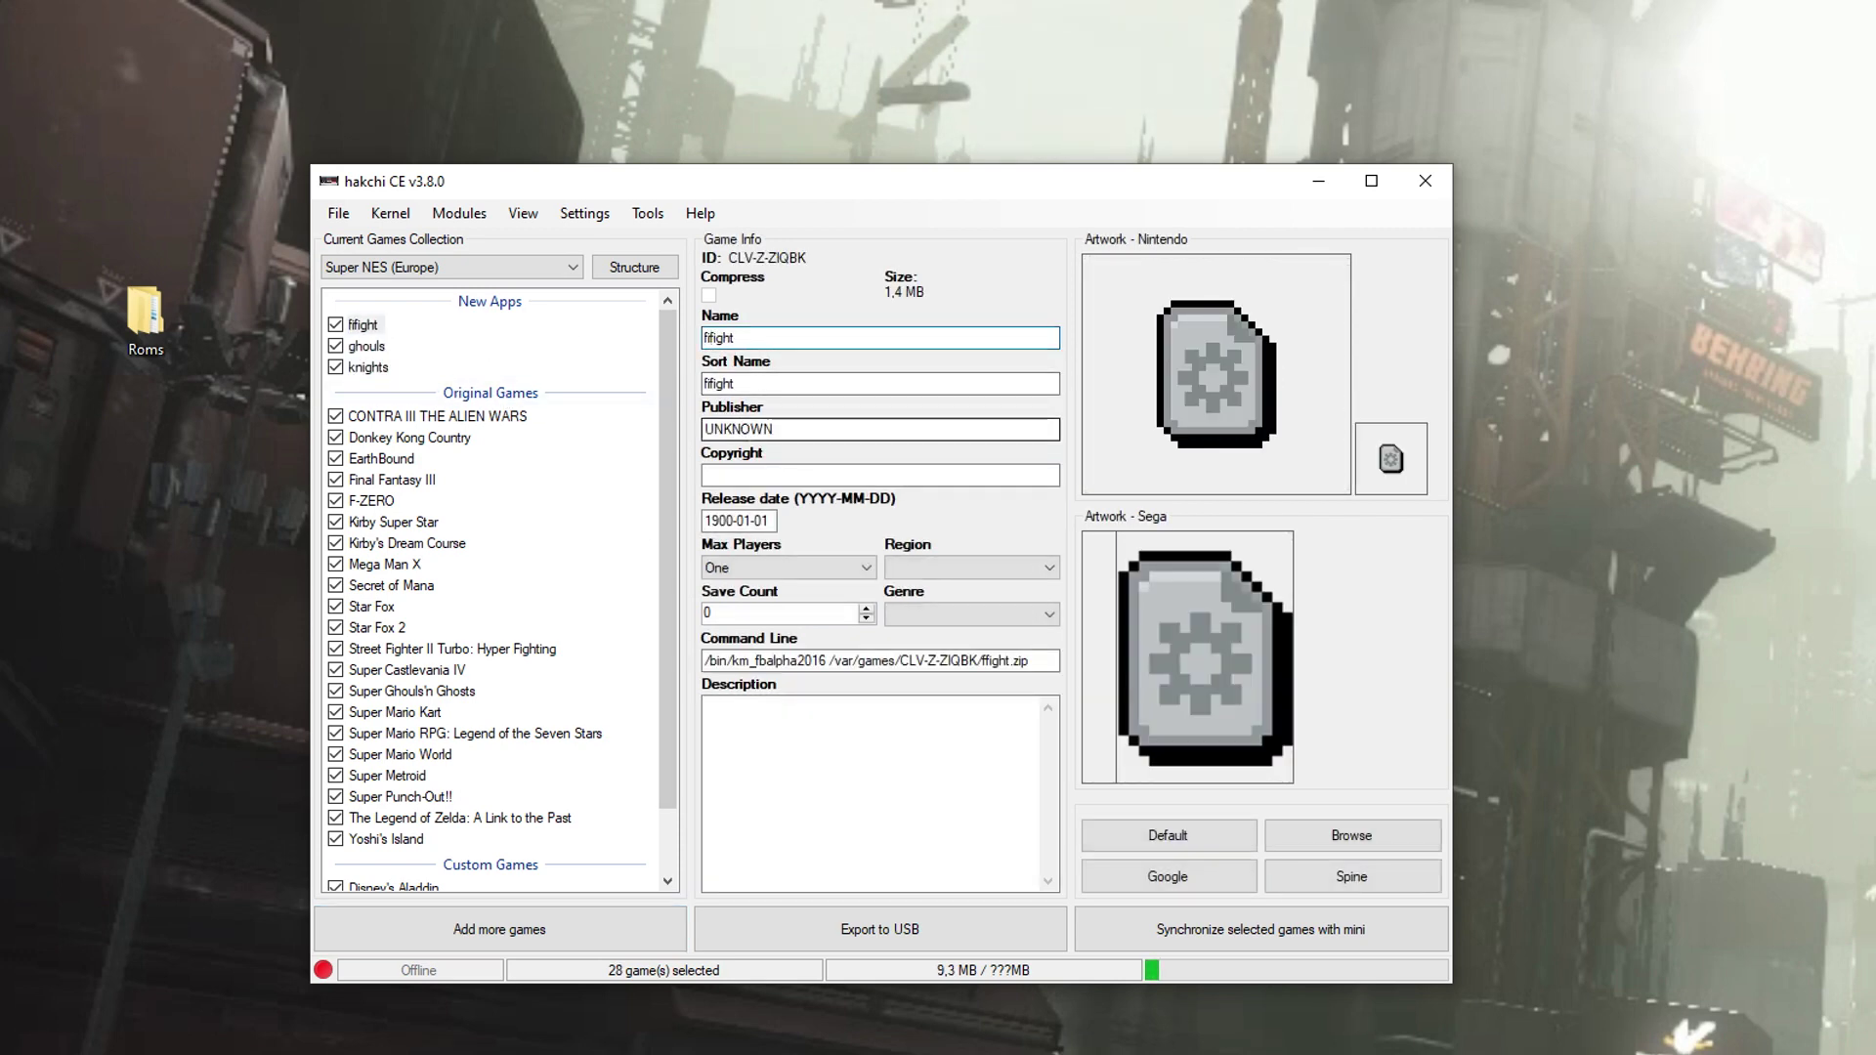
{"action": "type", "text": "inal"}
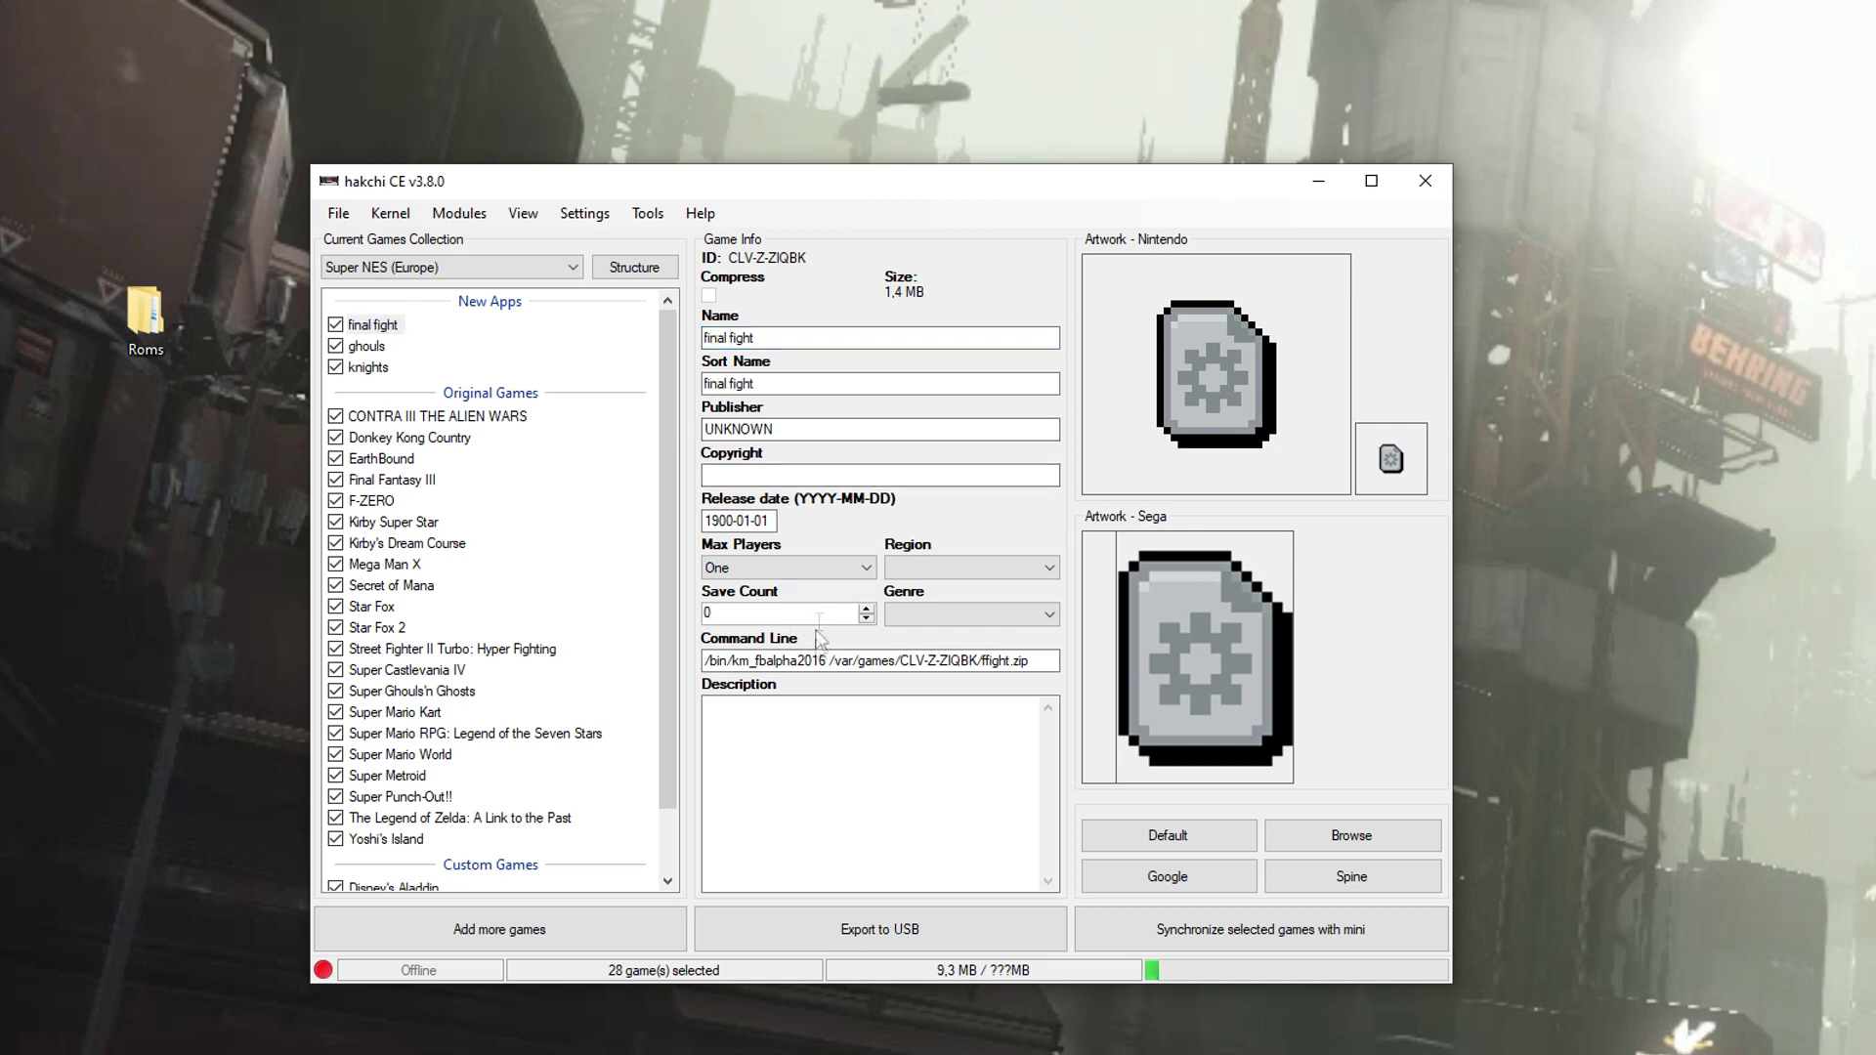
{"action": "left_click", "coordinate": [819, 561]}
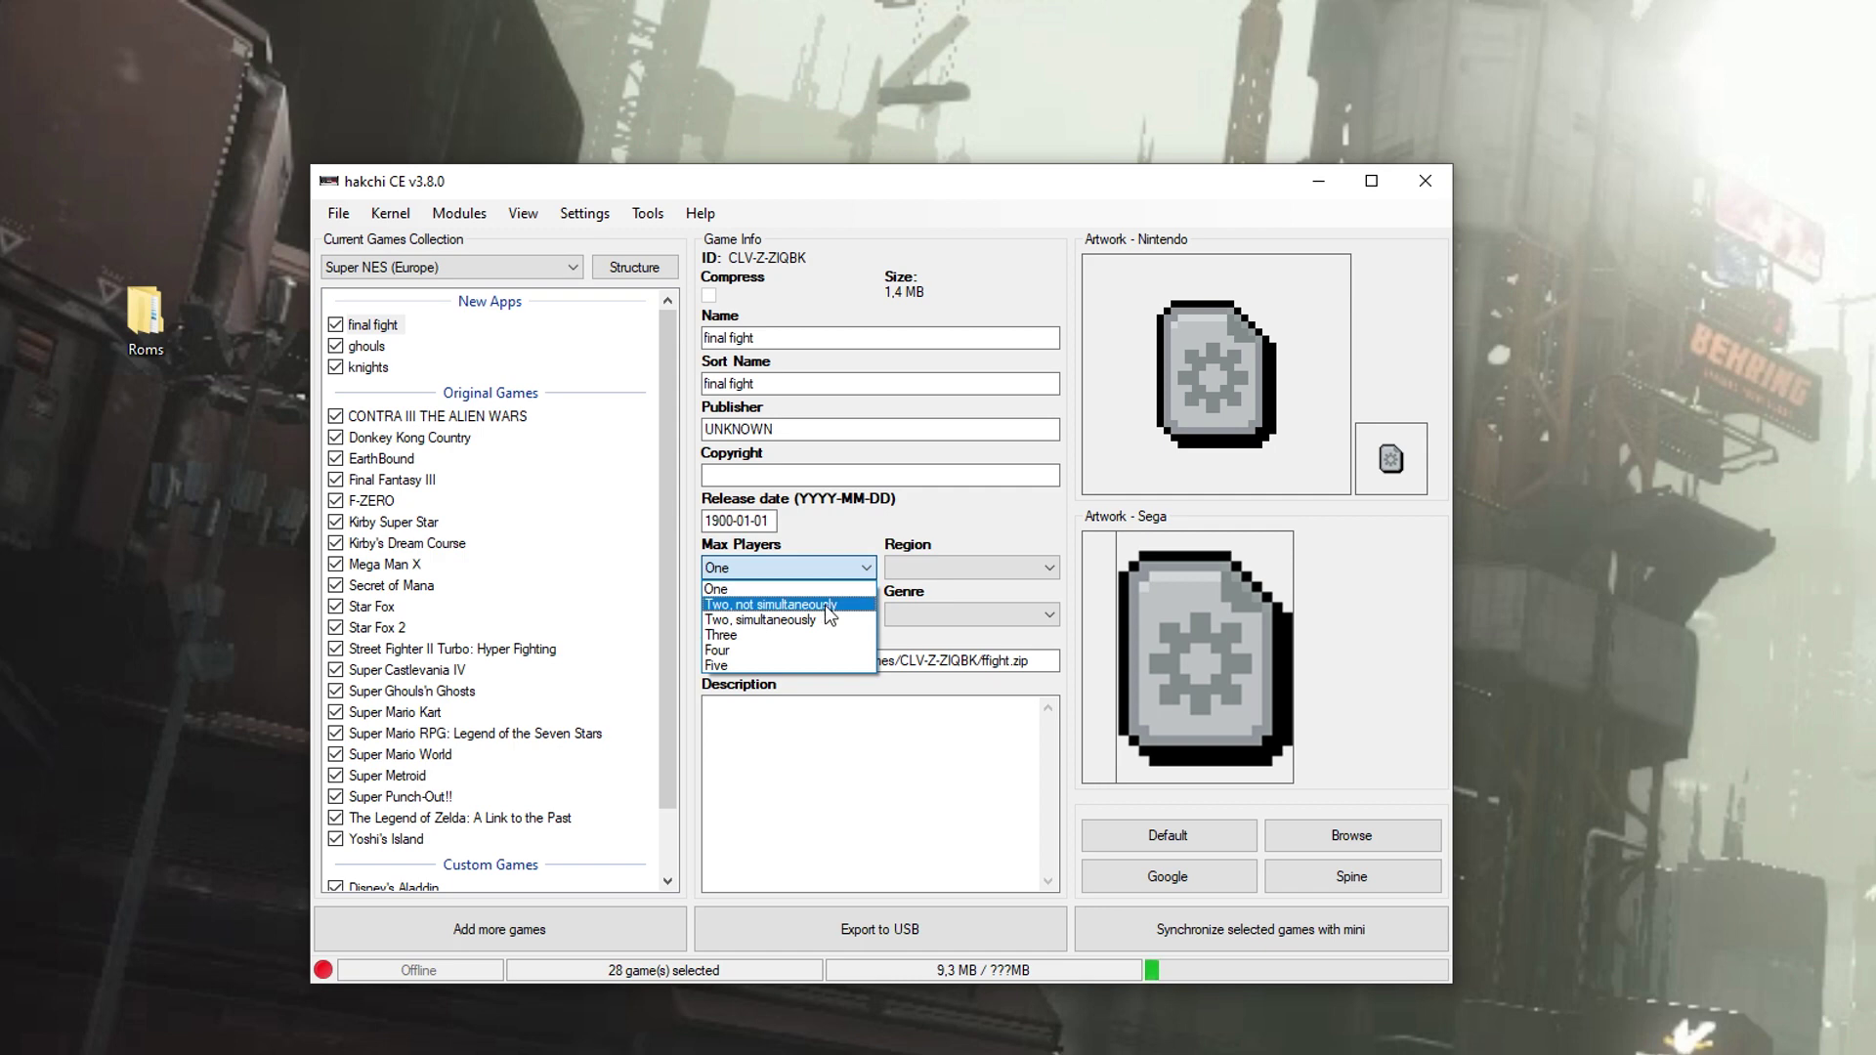
{"action": "left_click", "coordinate": [826, 620]}
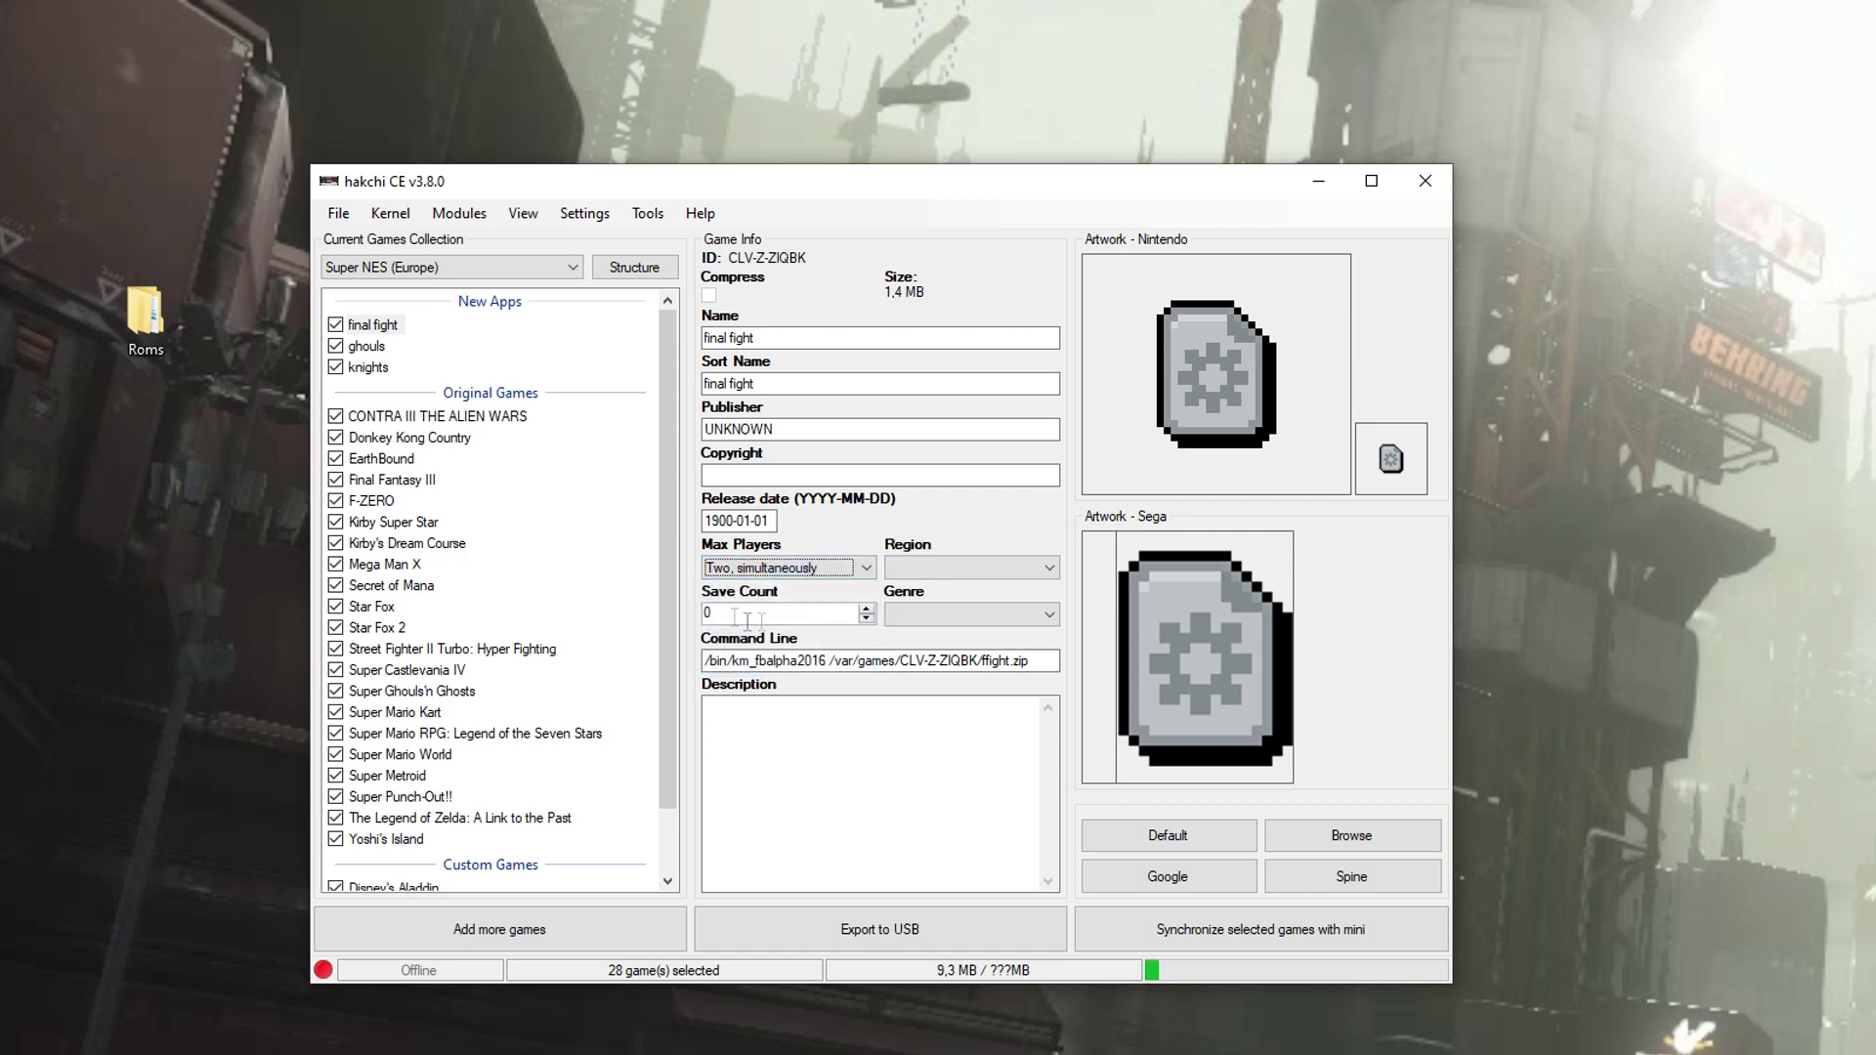
Download box art for final fight and replace it with the 320x415 Capcom cover from Google Images.
{"action": "right_click", "coordinate": [370, 327]}
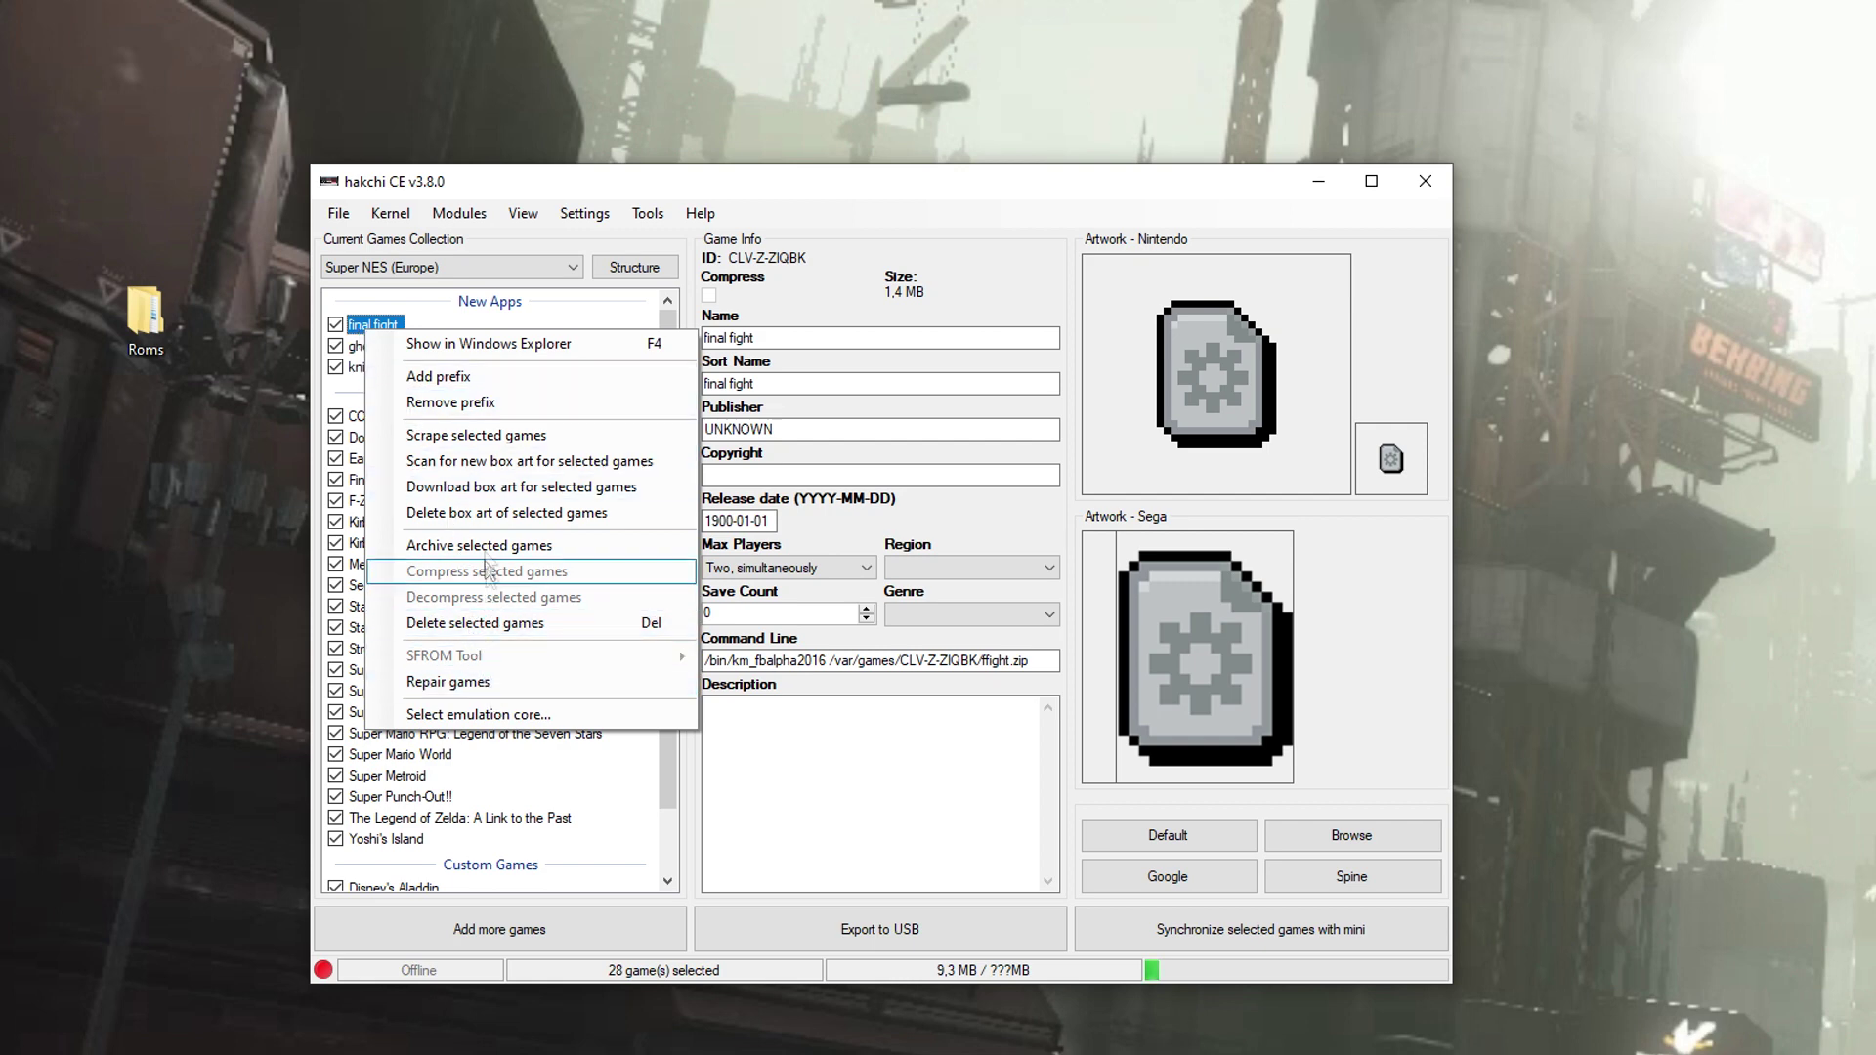
{"action": "left_click", "coordinate": [487, 486]}
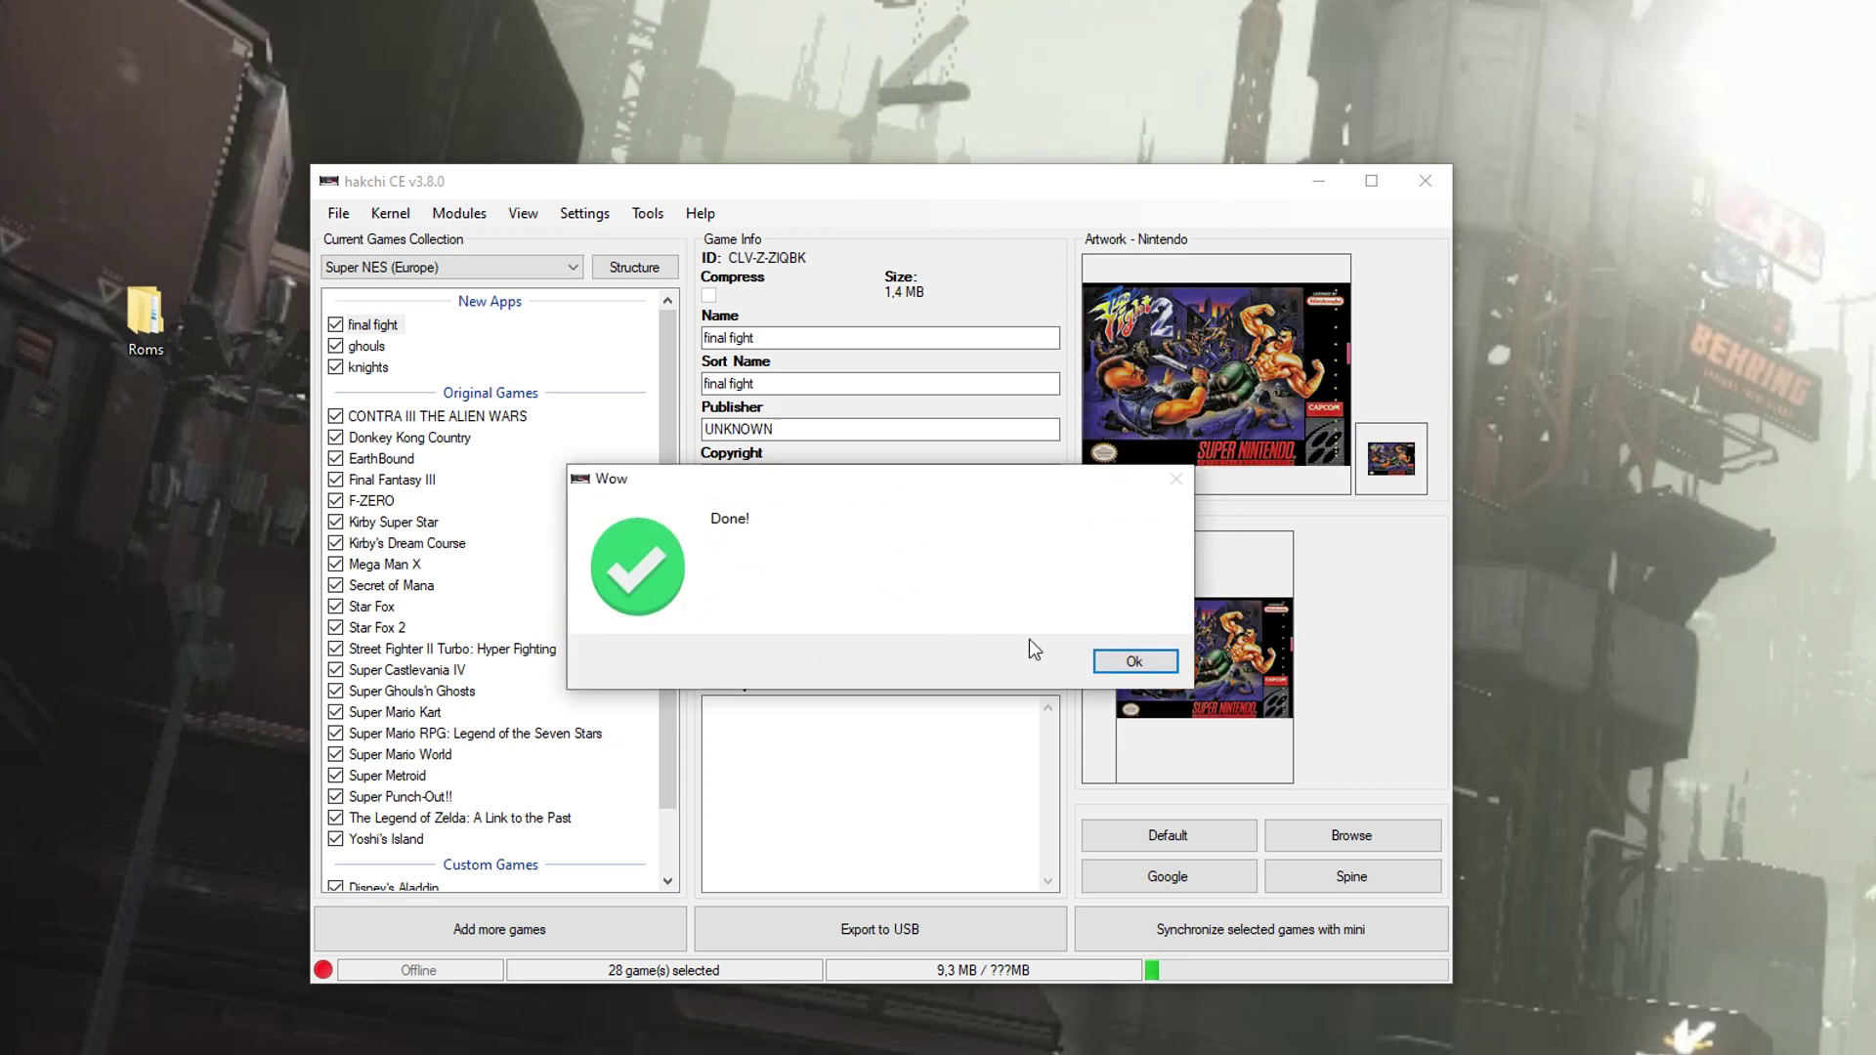
{"action": "left_click", "coordinate": [1133, 662]}
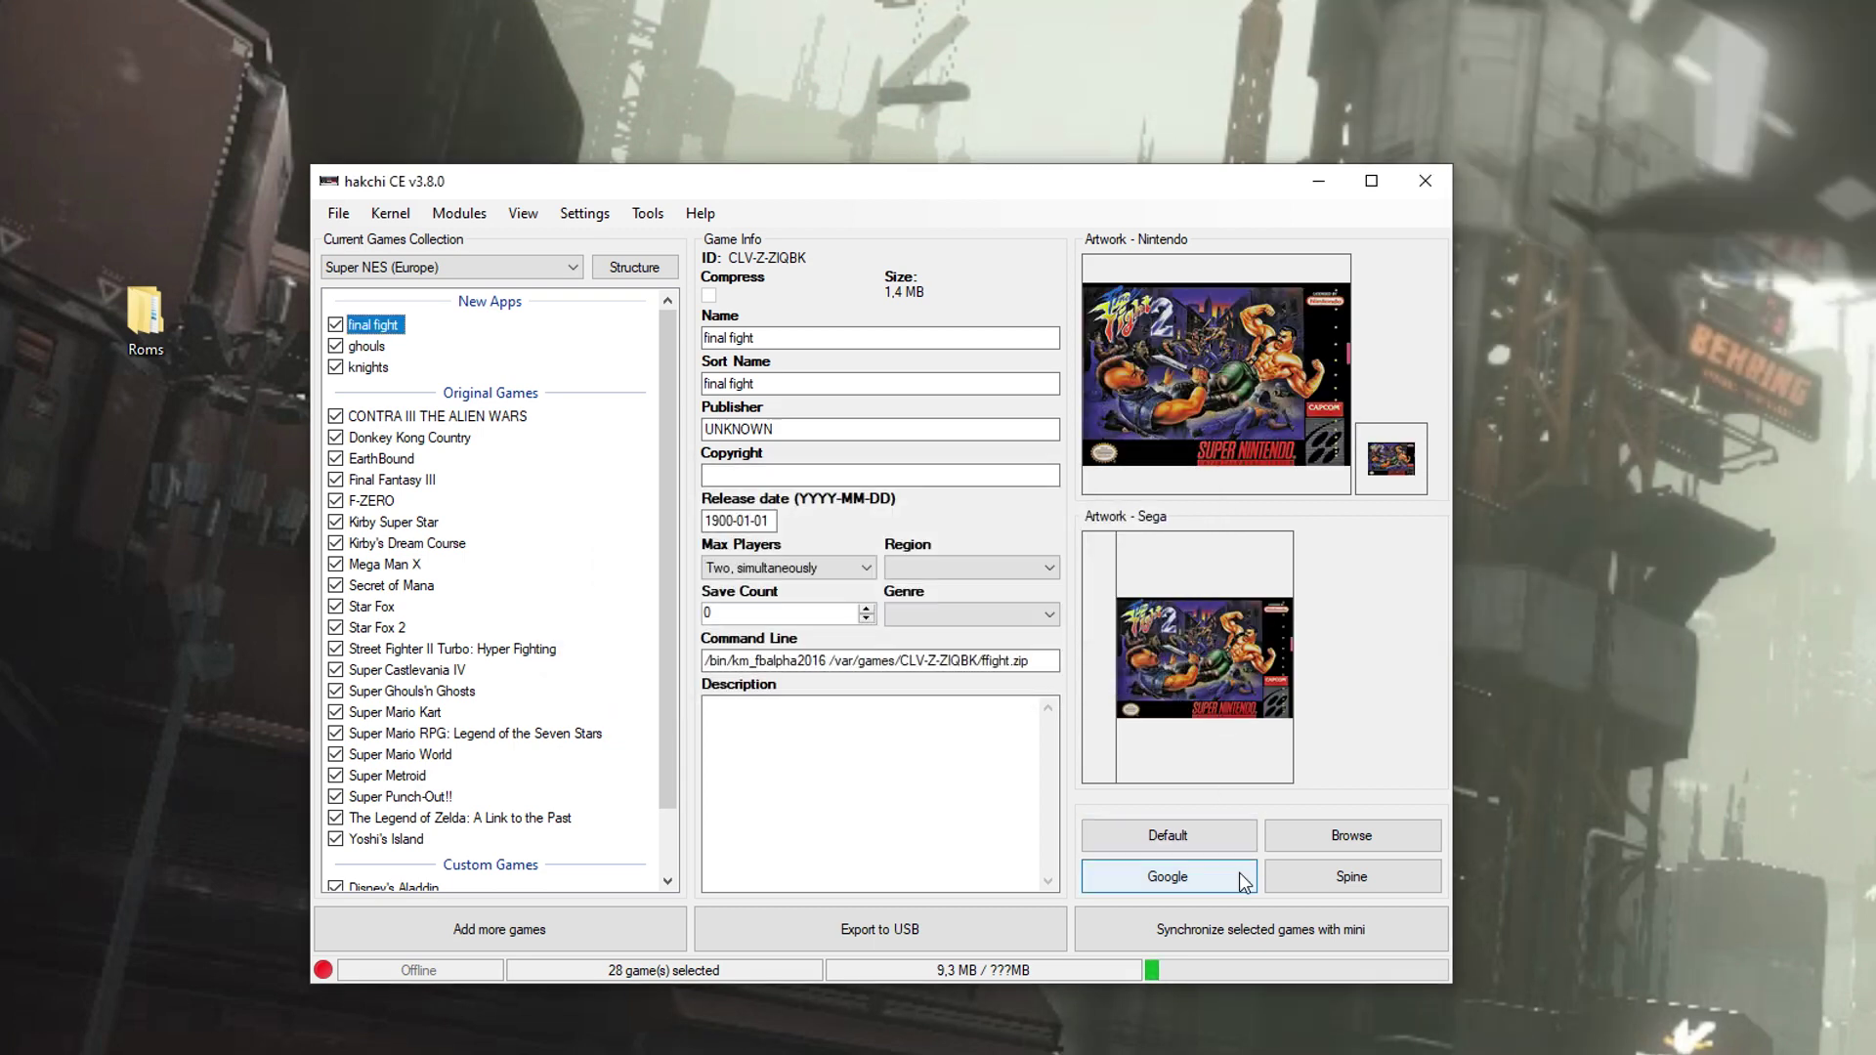
{"action": "left_click", "coordinate": [1163, 874]}
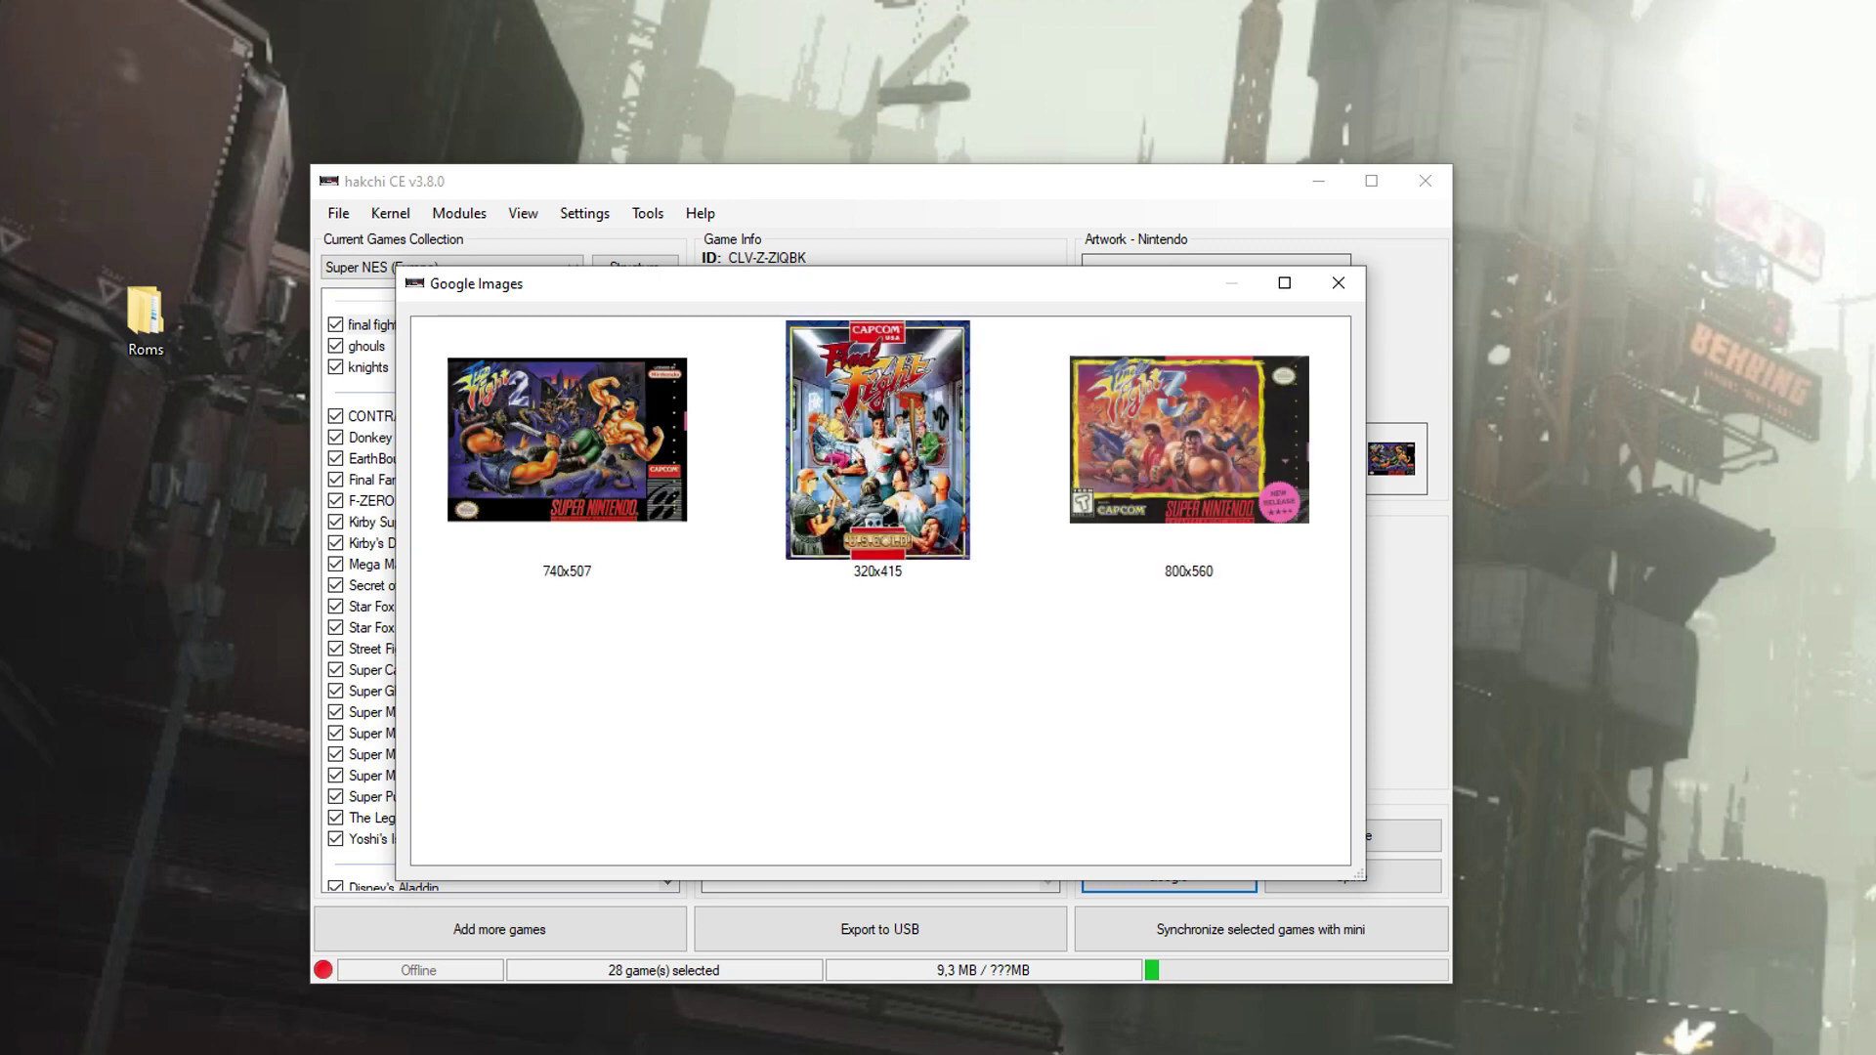
{"action": "double_click", "coordinate": [843, 446]}
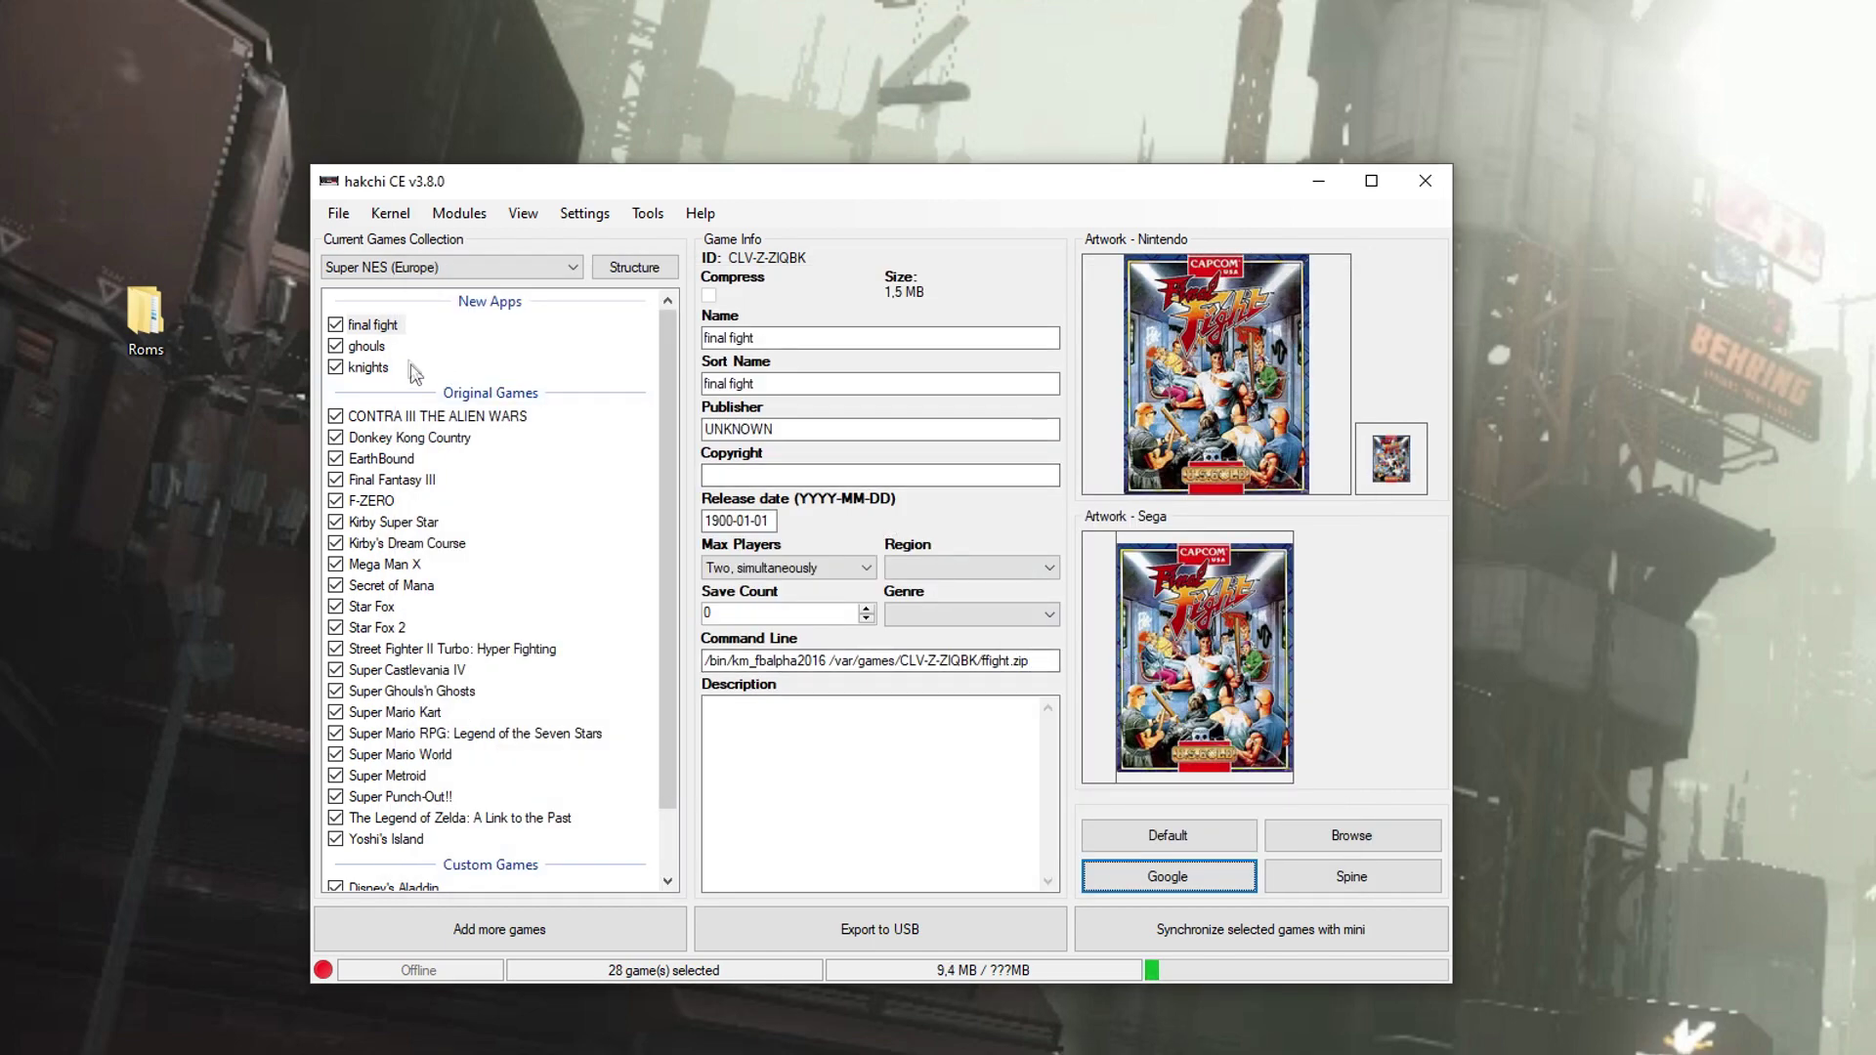
Rename the ghouls app as "ghost ghouls".
{"action": "left_click", "coordinate": [367, 346]}
{"action": "left_click", "coordinate": [727, 338]}
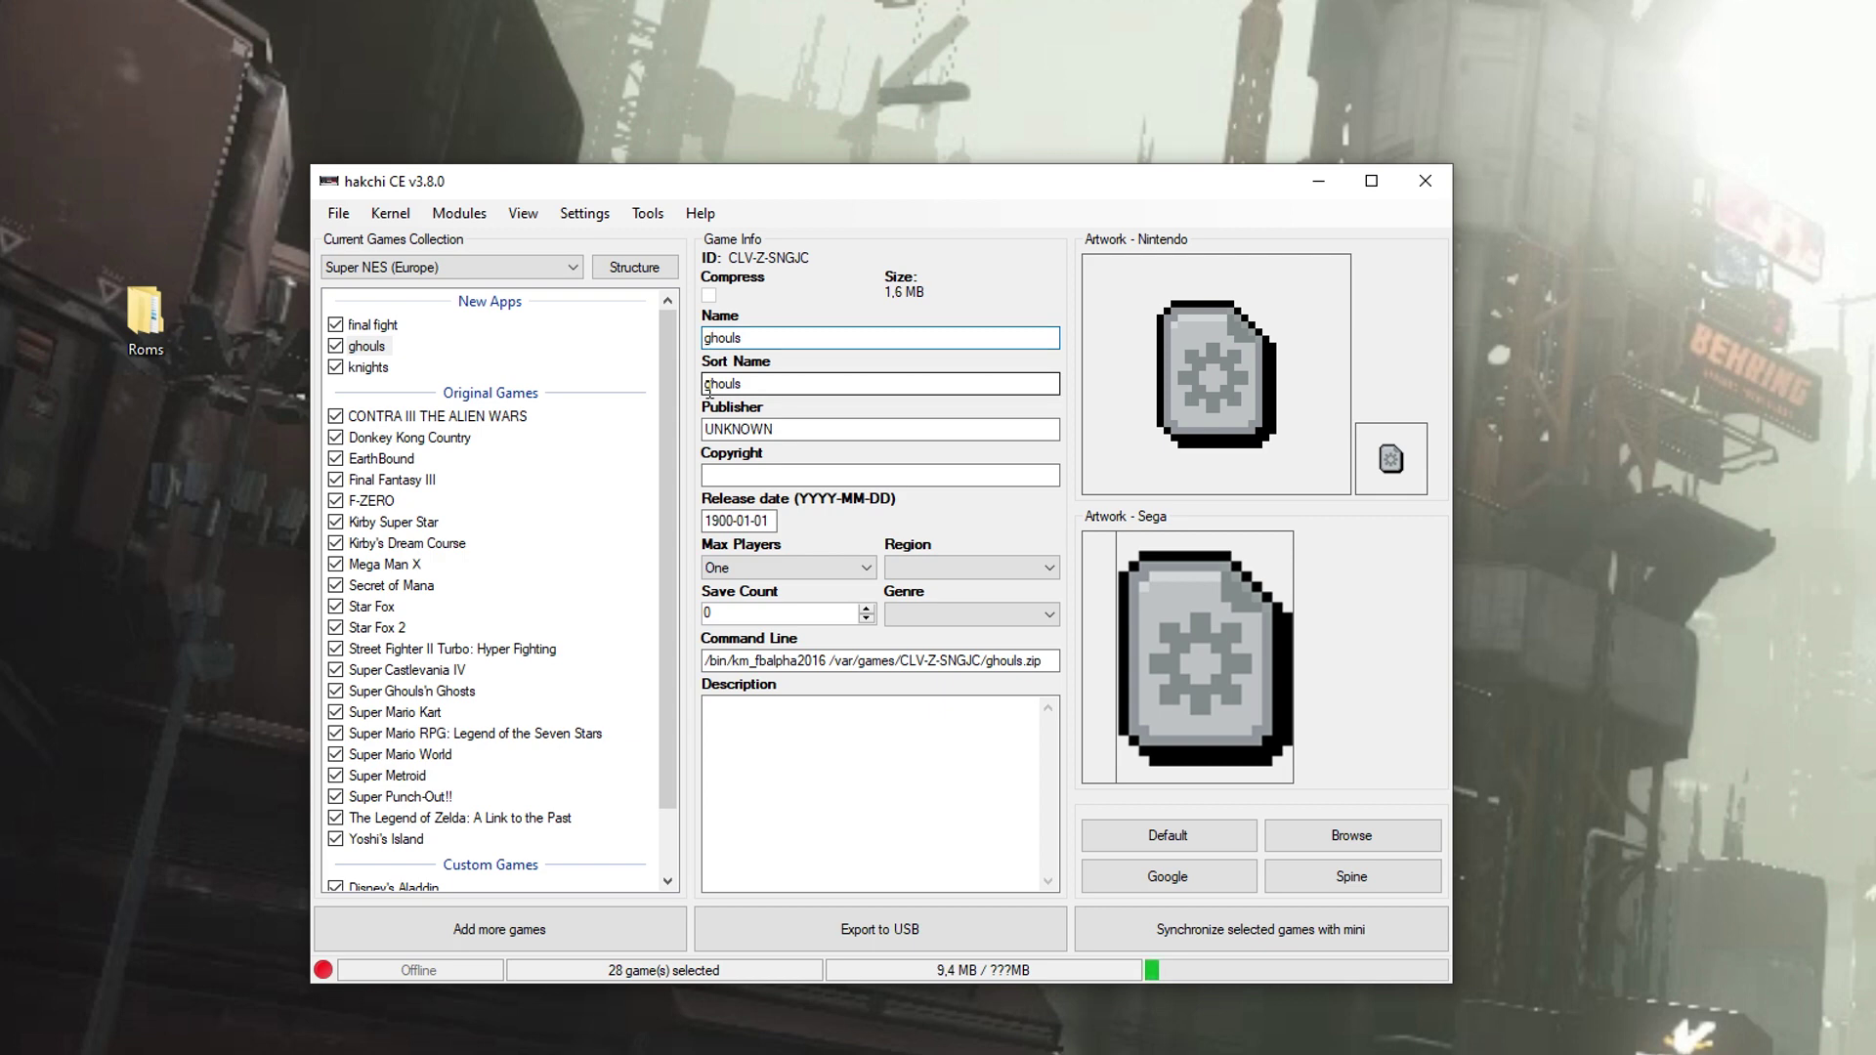
{"action": "type", "text": "ghost"}
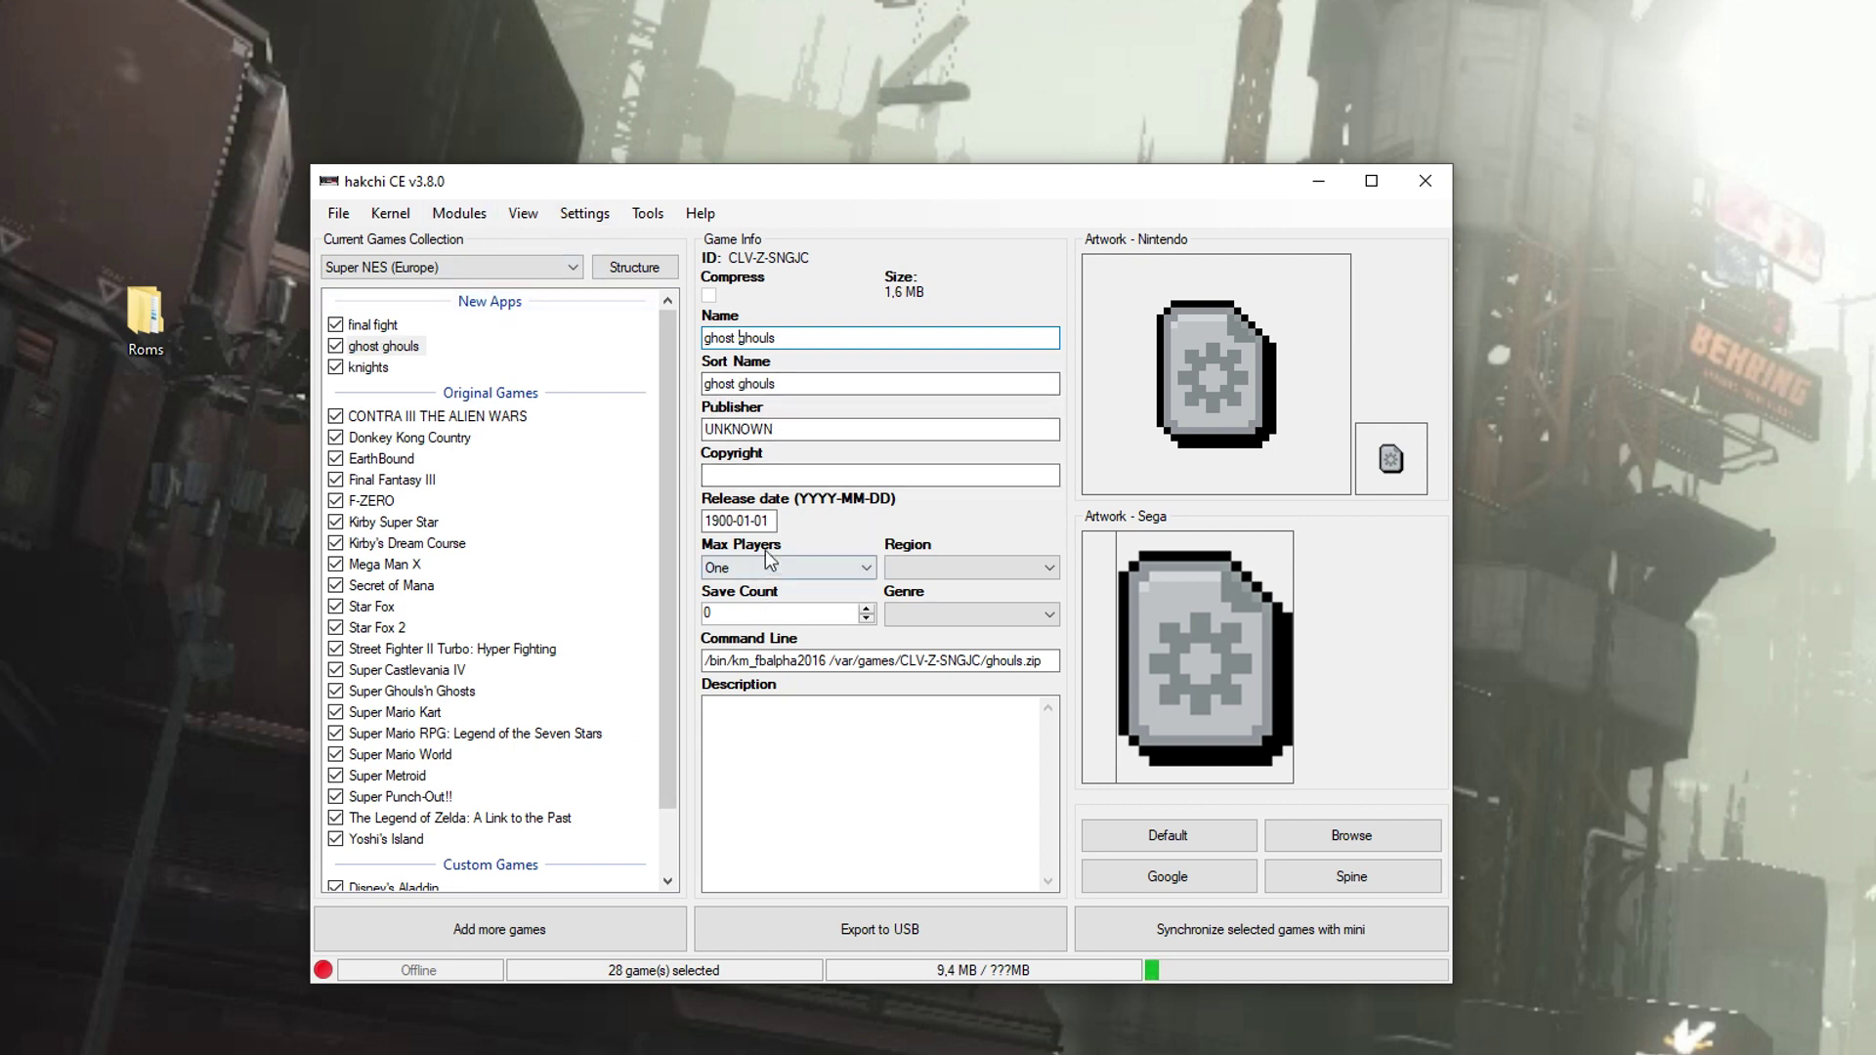
Download box art for the ghost ghouls app.
{"action": "right_click", "coordinate": [358, 344]}
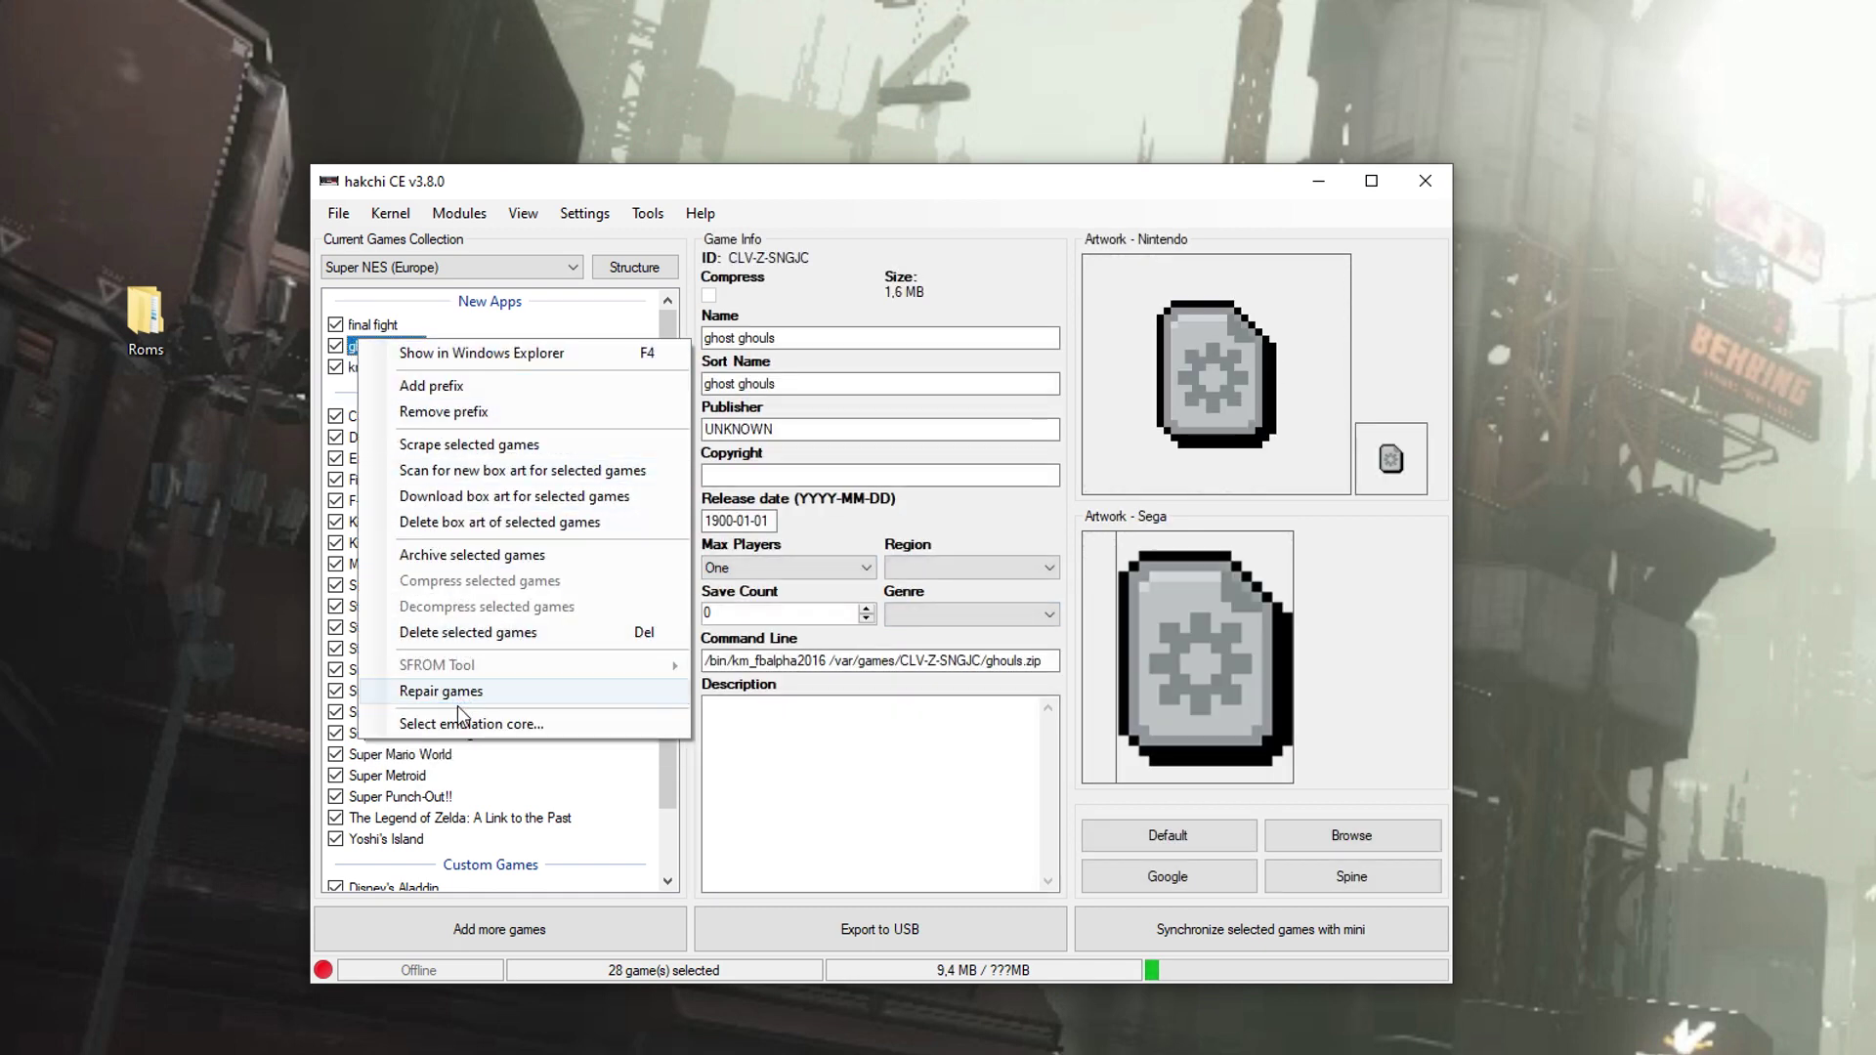
{"action": "left_click", "coordinate": [463, 502]}
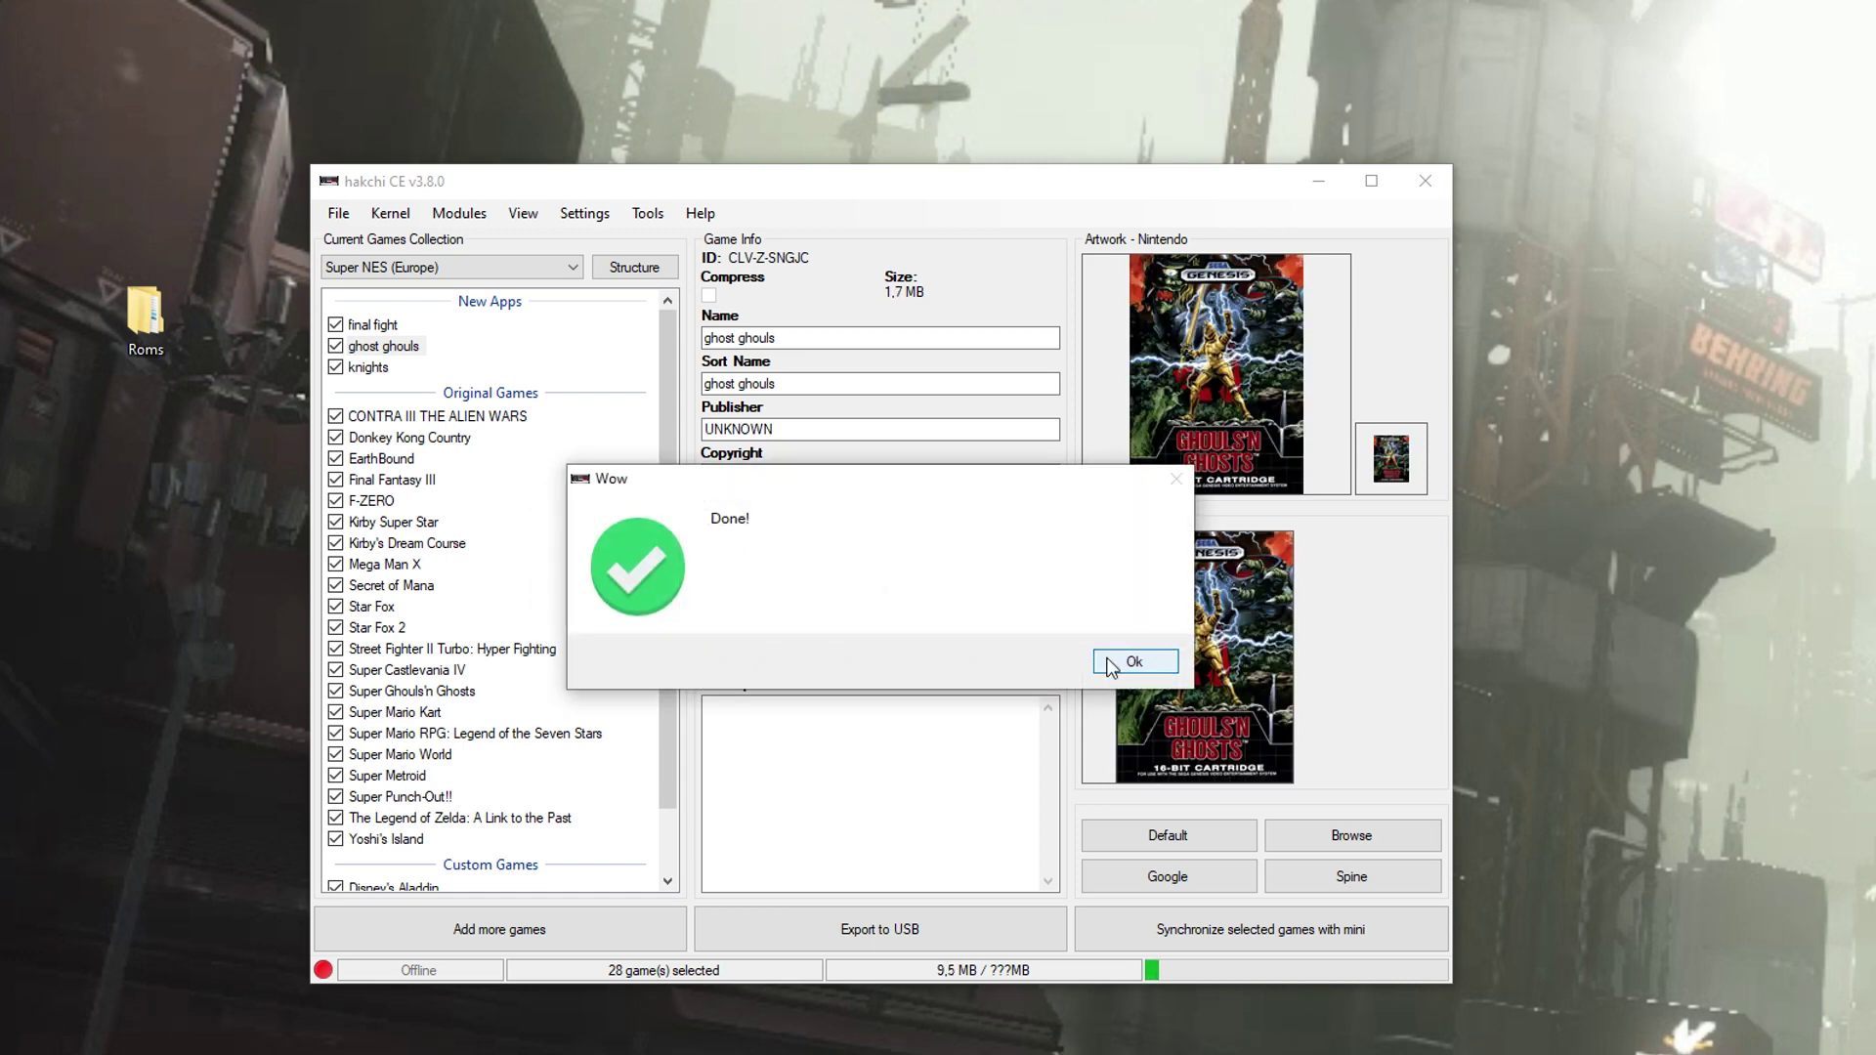
{"action": "left_click", "coordinate": [1124, 662]}
Replace the ghost ghouls artwork with the 800x1046 Capcom cover from Google Images.
{"action": "left_click", "coordinate": [1163, 875]}
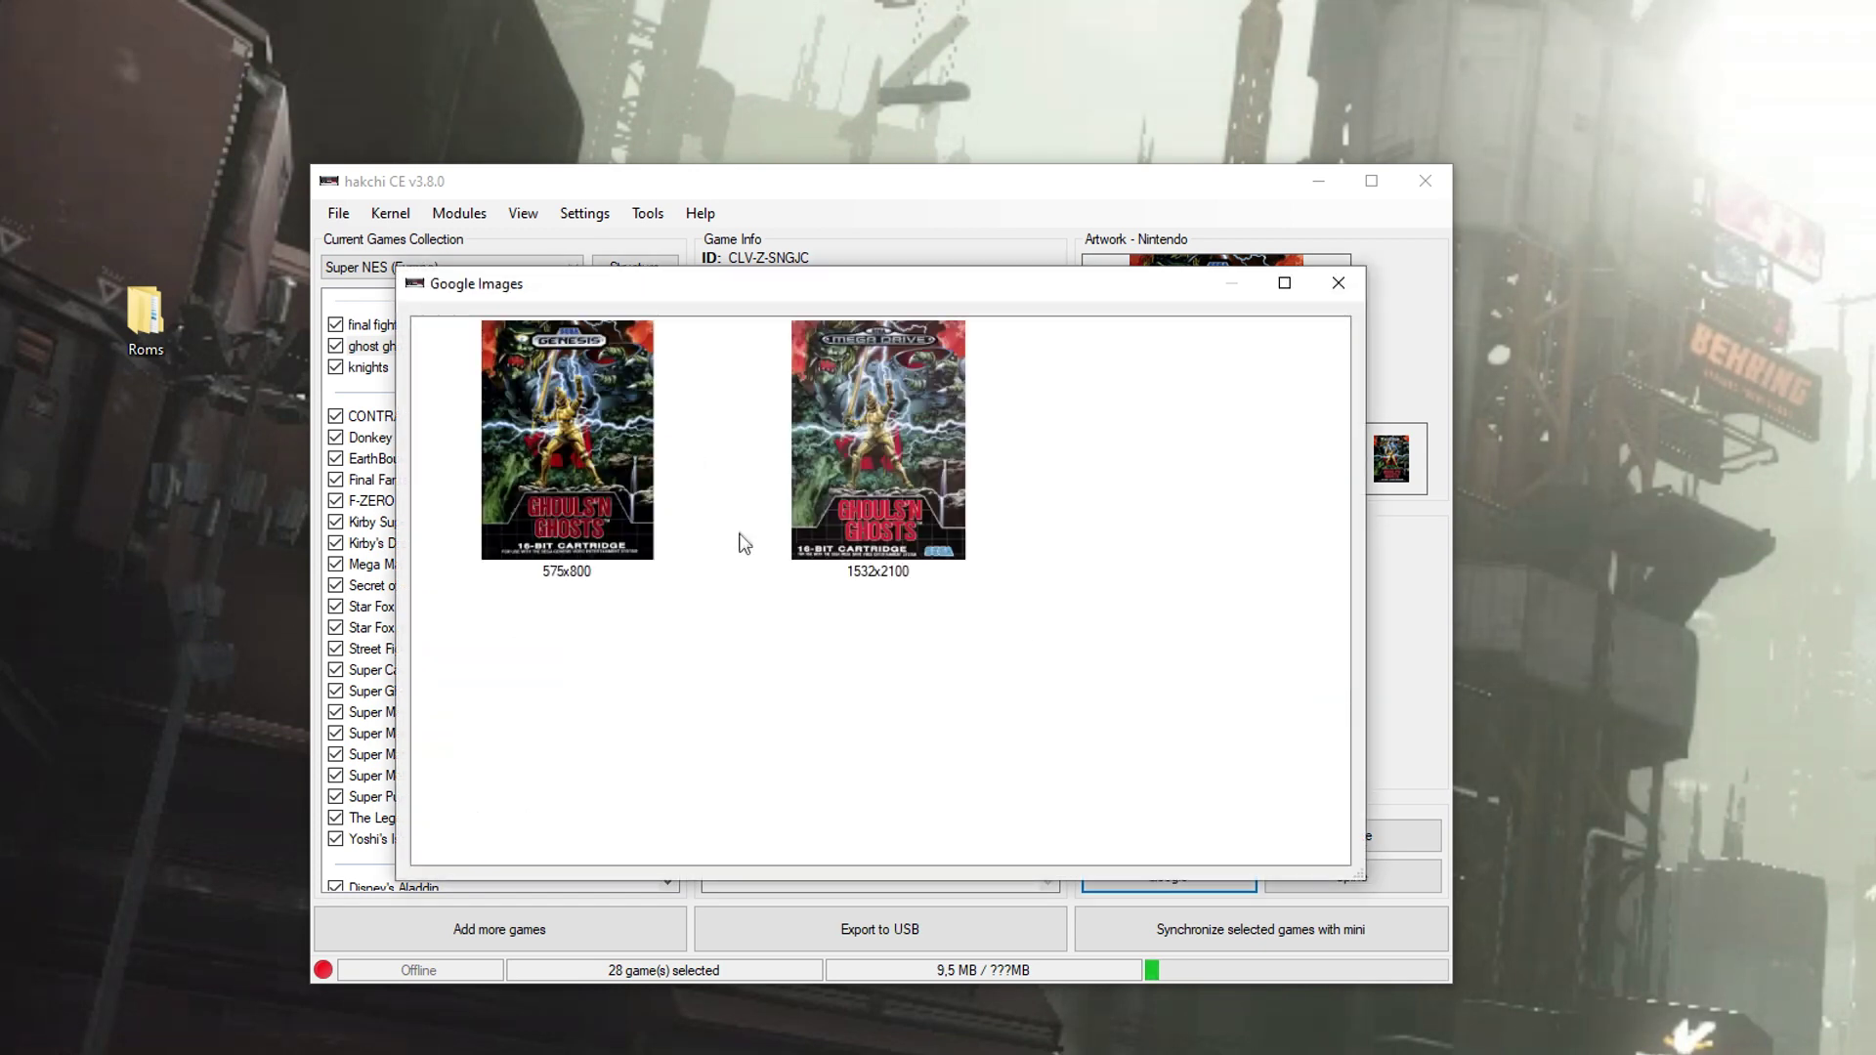
{"action": "left_click", "coordinate": [1187, 443]}
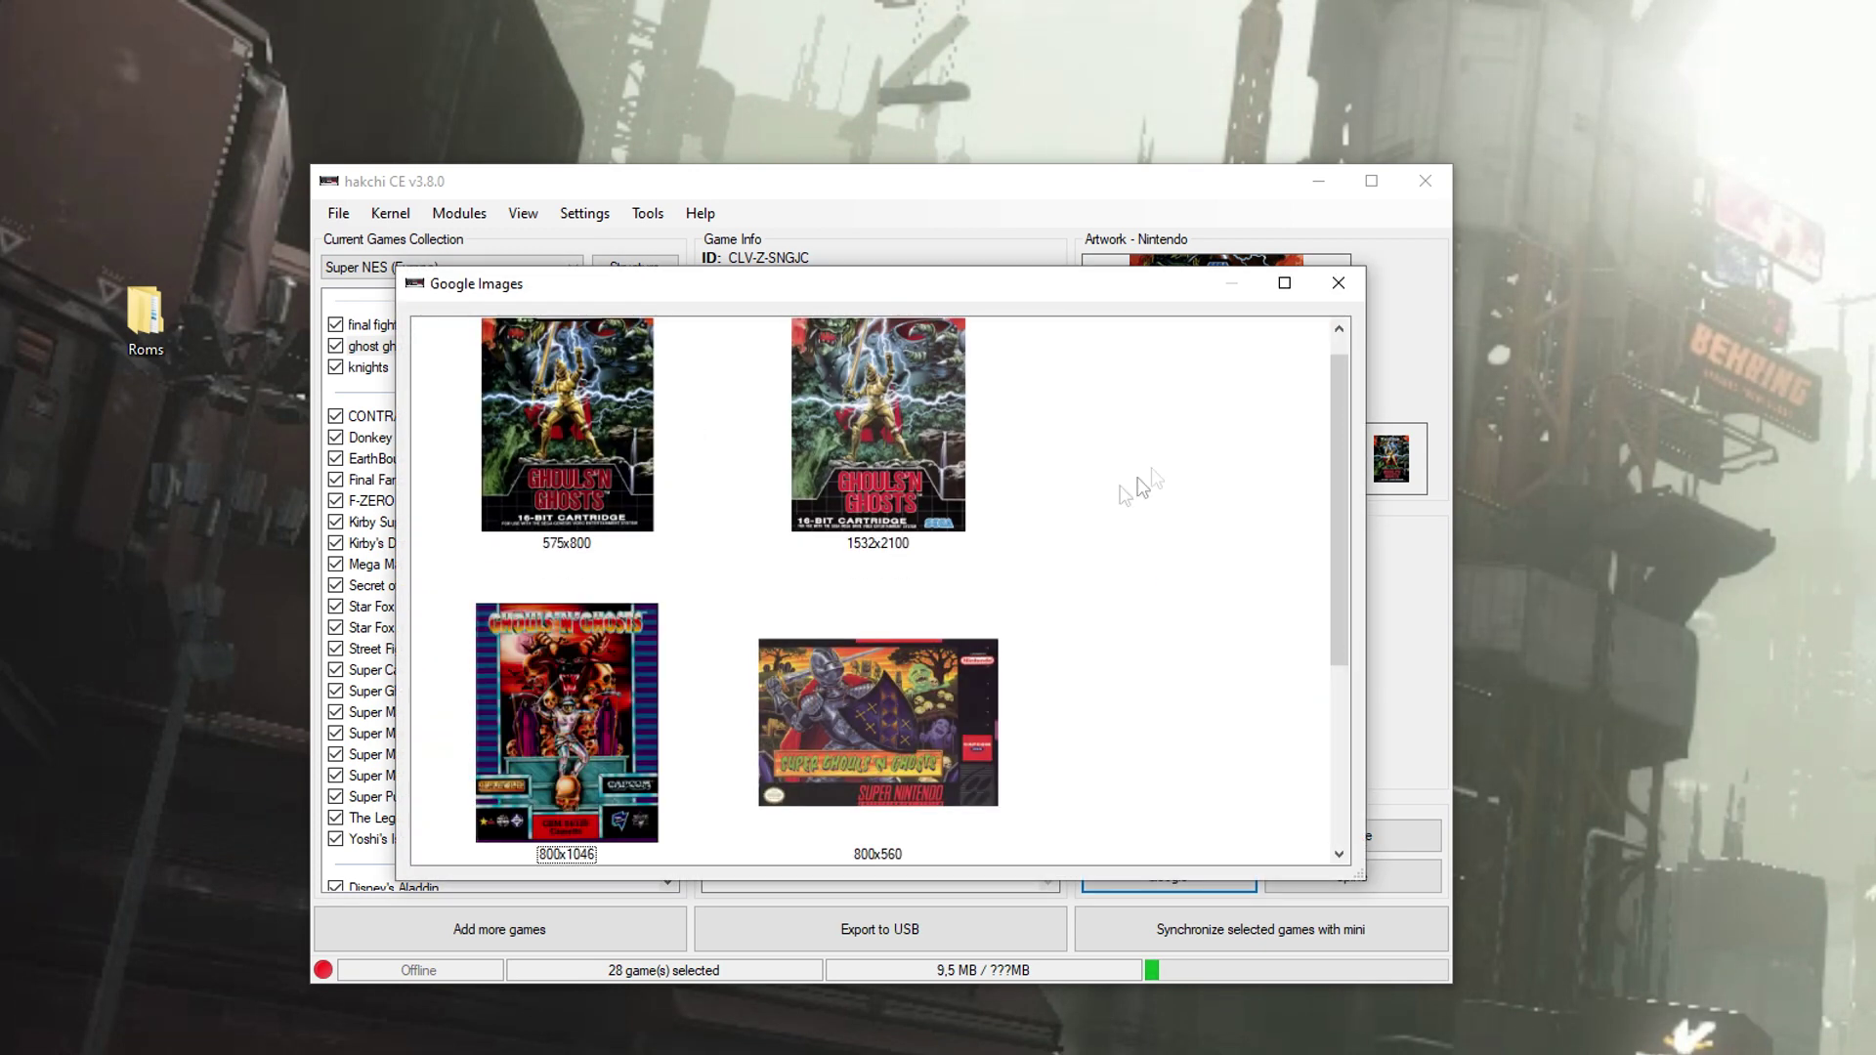
{"action": "double_click", "coordinate": [597, 696]}
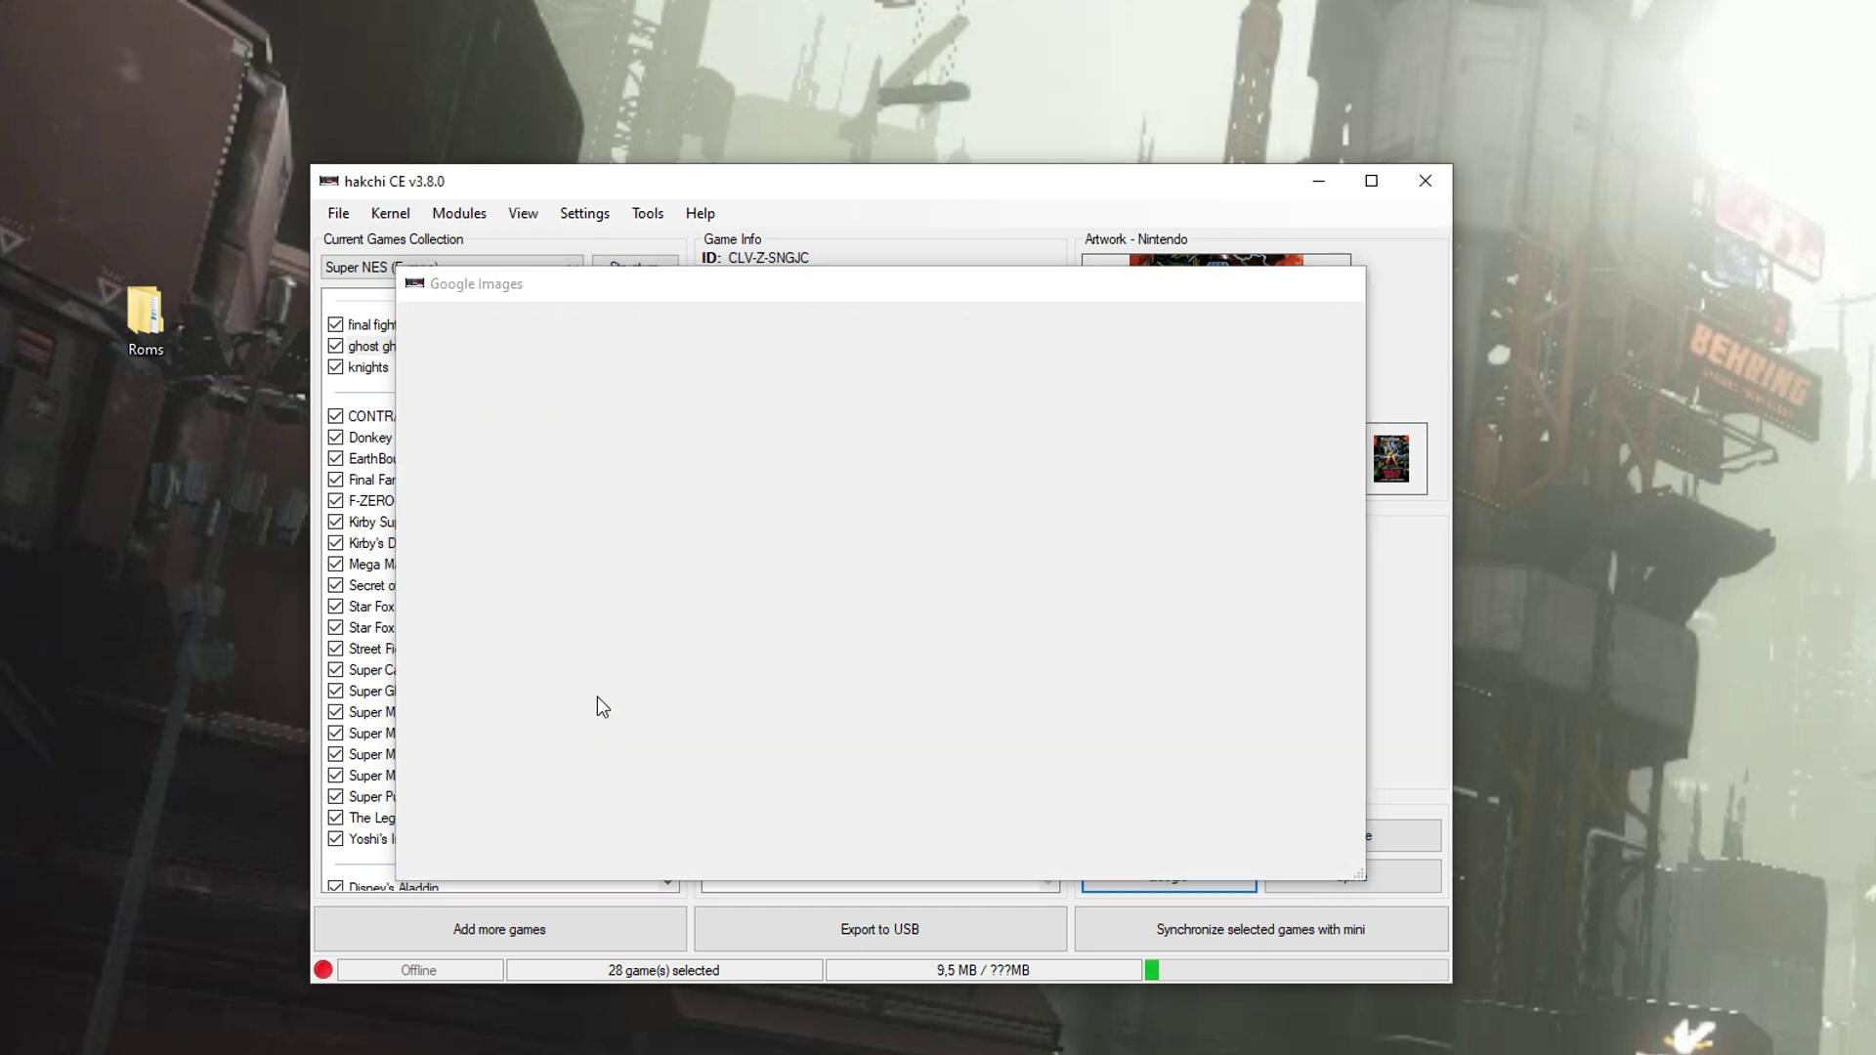
Rename the knights app as "knights of the Rounds" and set its maximum players to "Two, simultaneously".
{"action": "left_click", "coordinate": [369, 368]}
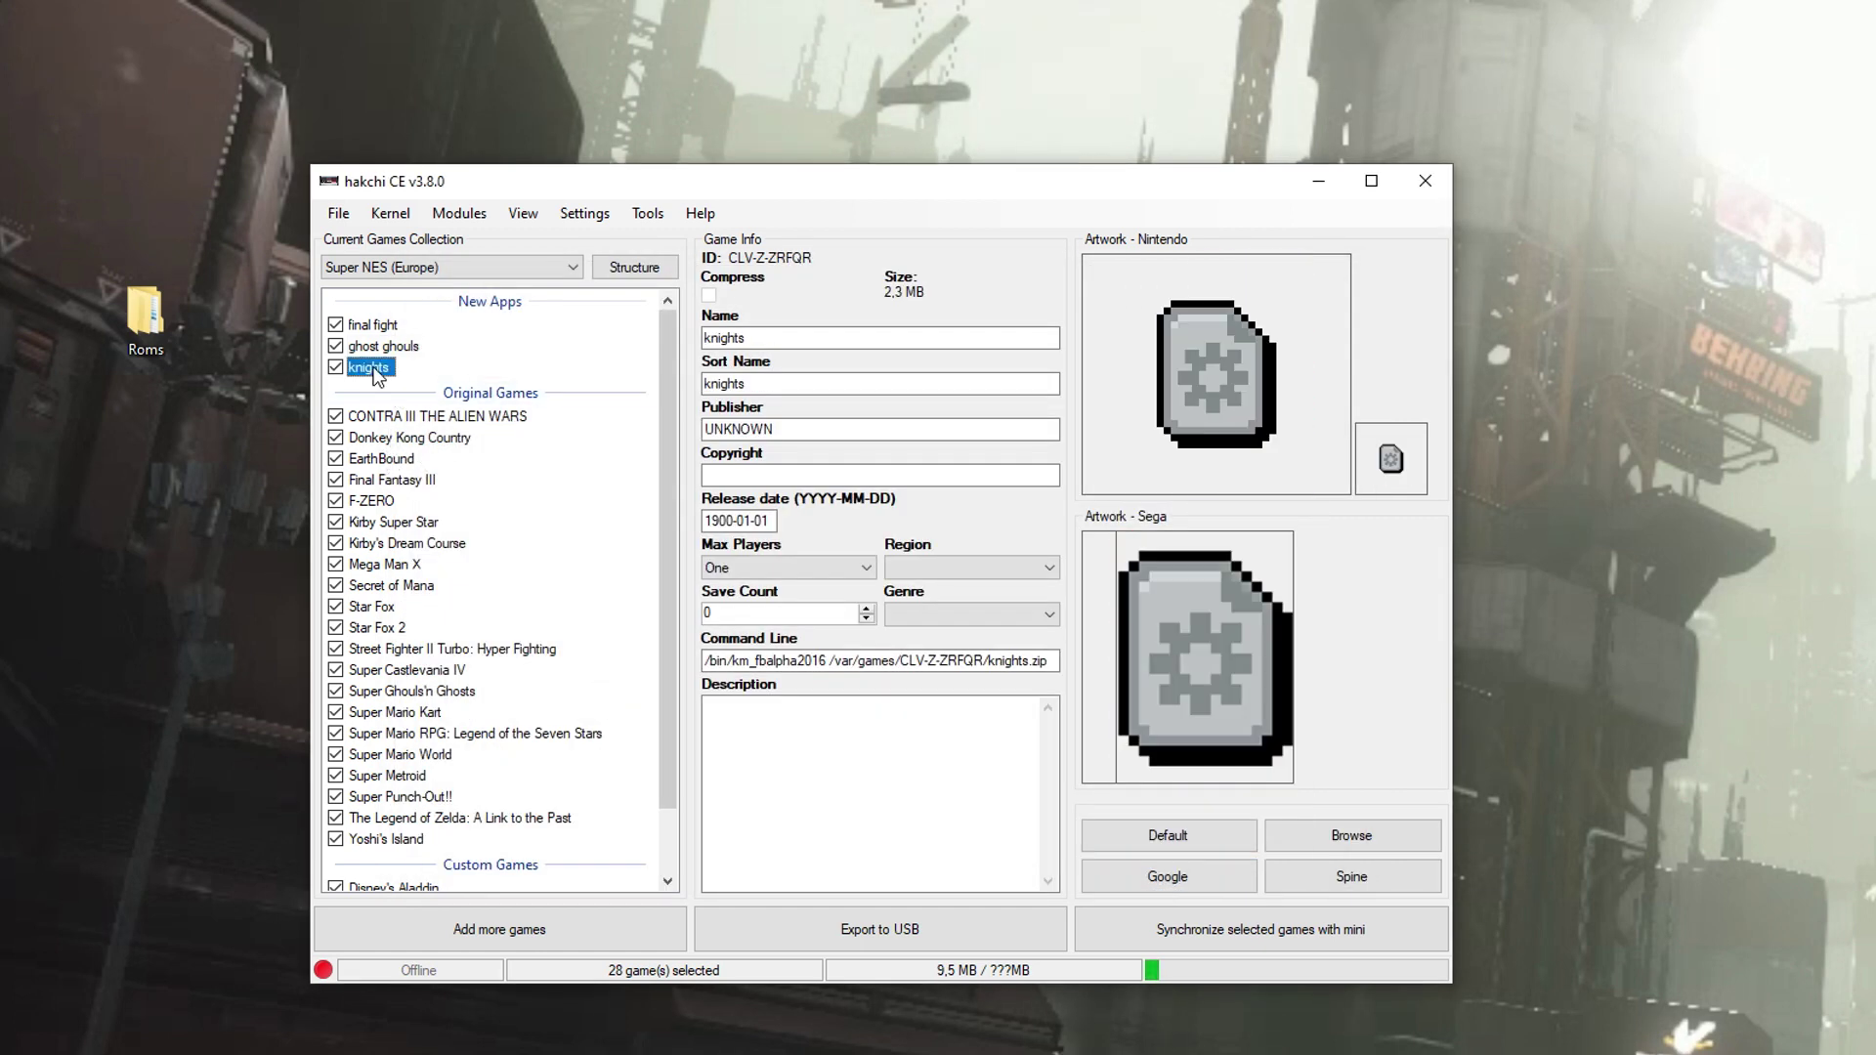
{"action": "left_click", "coordinate": [766, 338]}
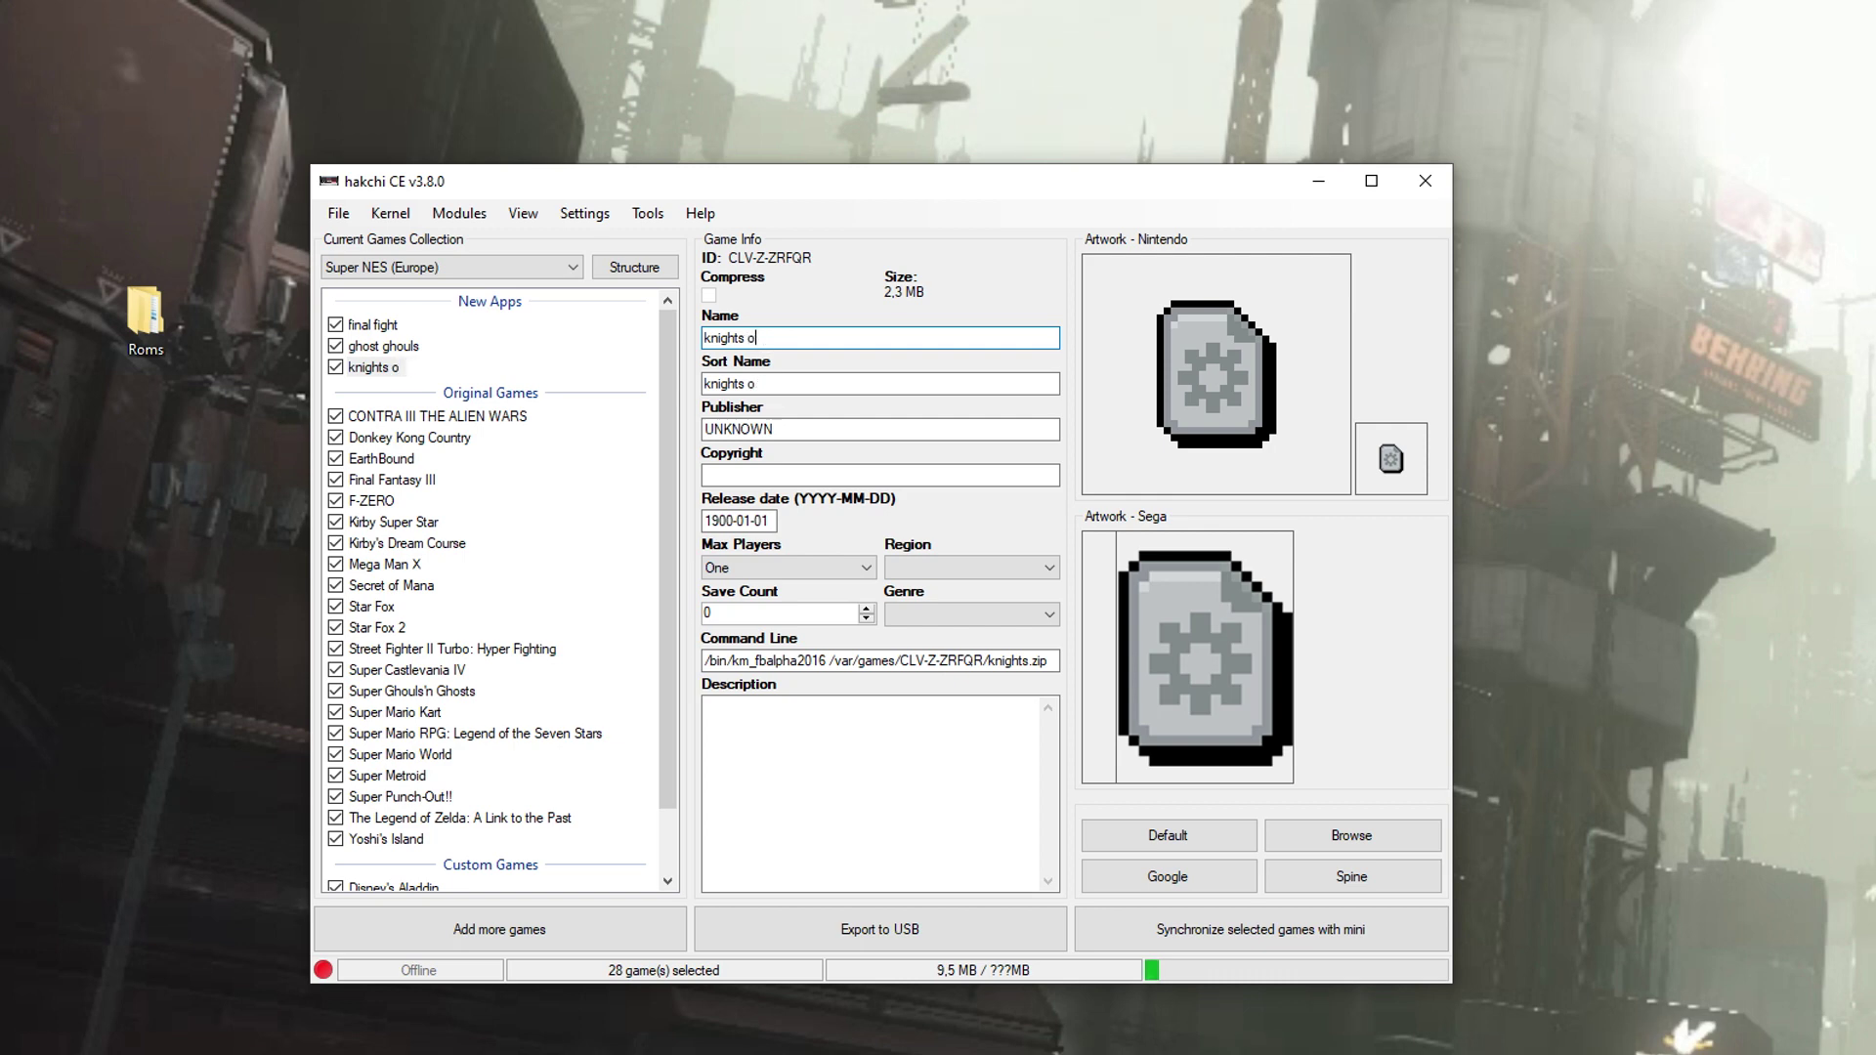
{"action": "type", "text": "of the Rounds"}
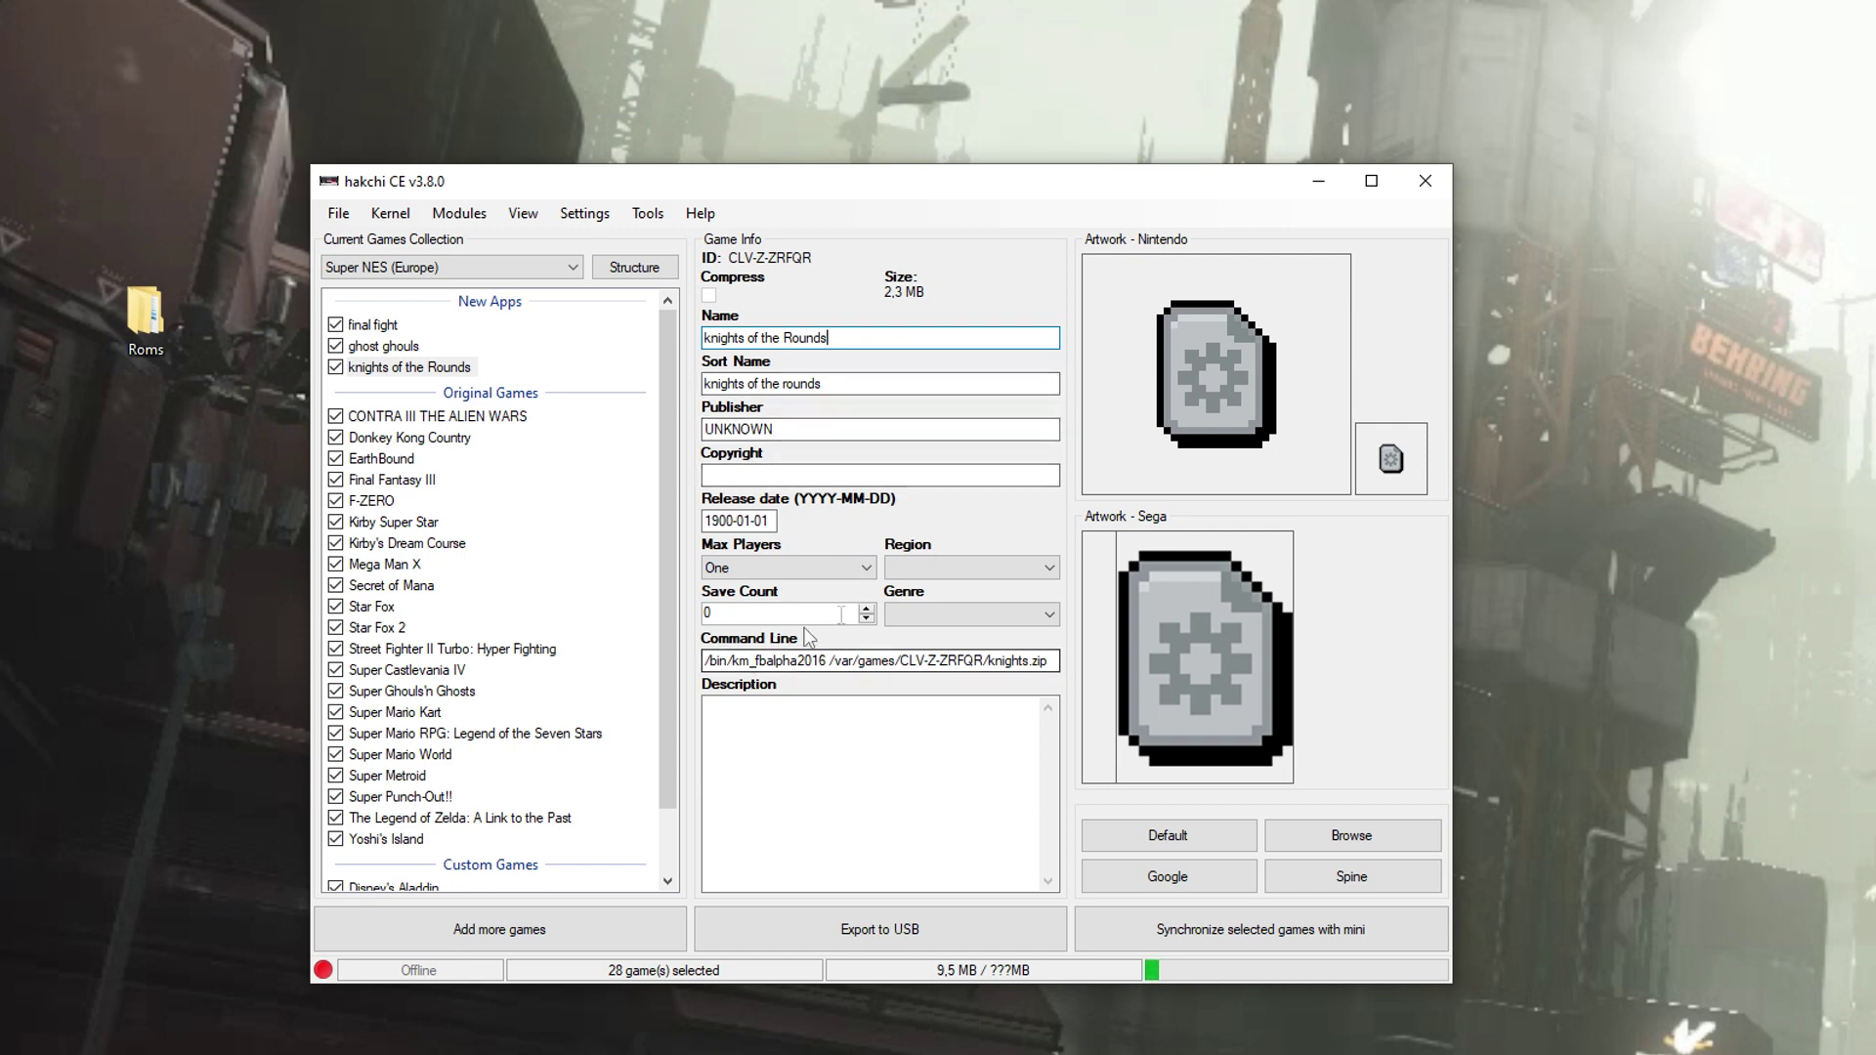
{"action": "left_click", "coordinate": [846, 569]}
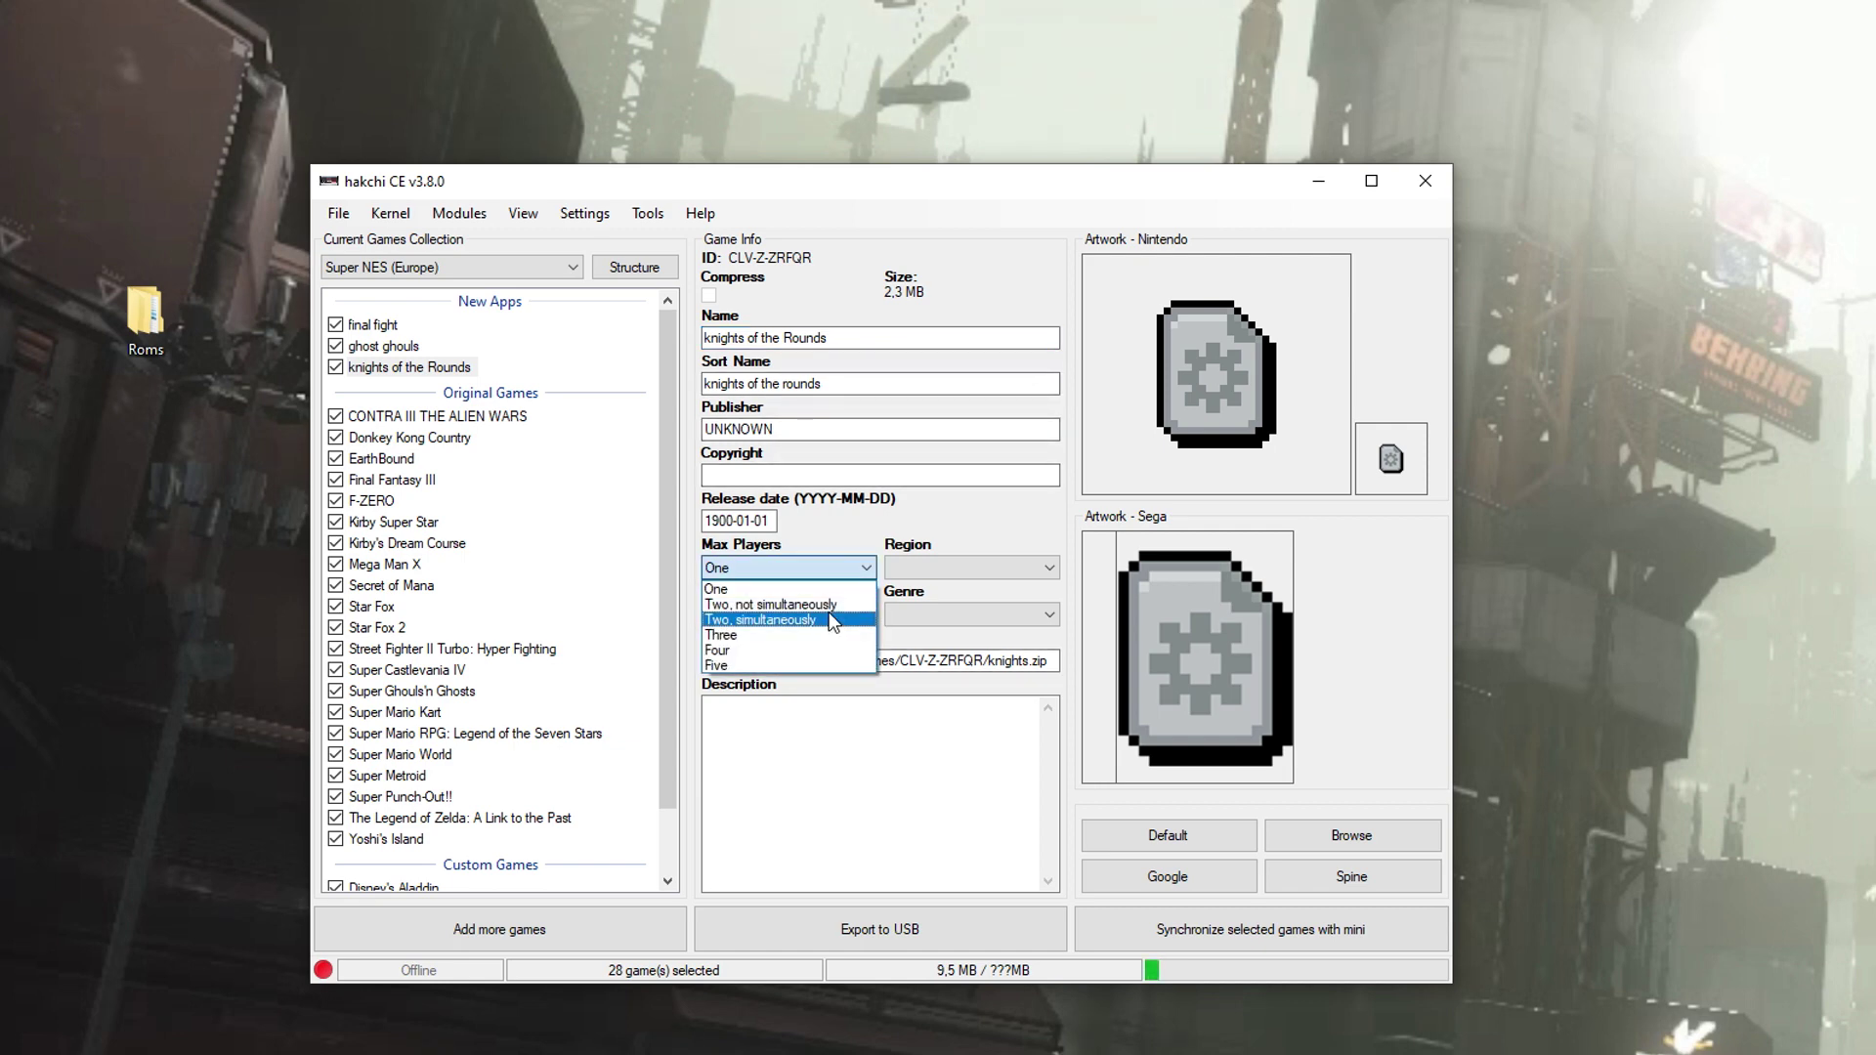
{"action": "left_click", "coordinate": [828, 614]}
Download box art for the knights of the Rounds app.
{"action": "right_click", "coordinate": [423, 367]}
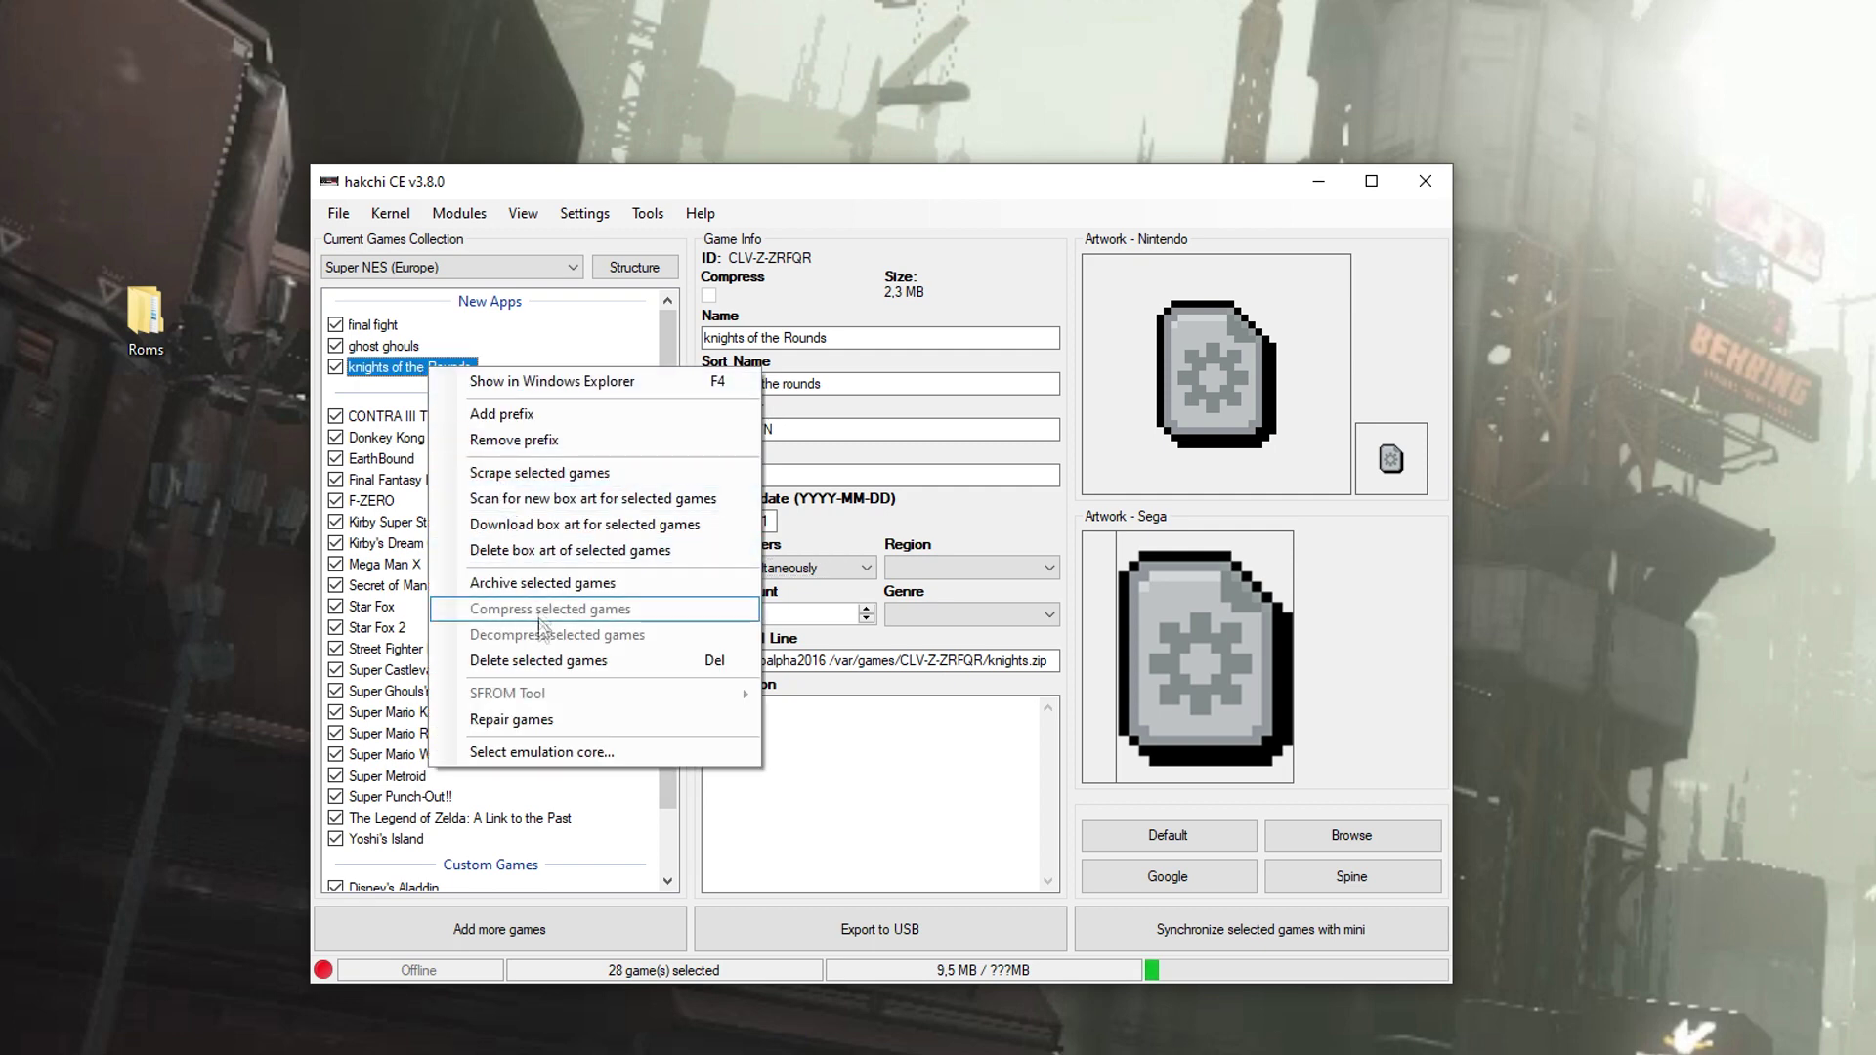
{"action": "left_click", "coordinate": [586, 529]}
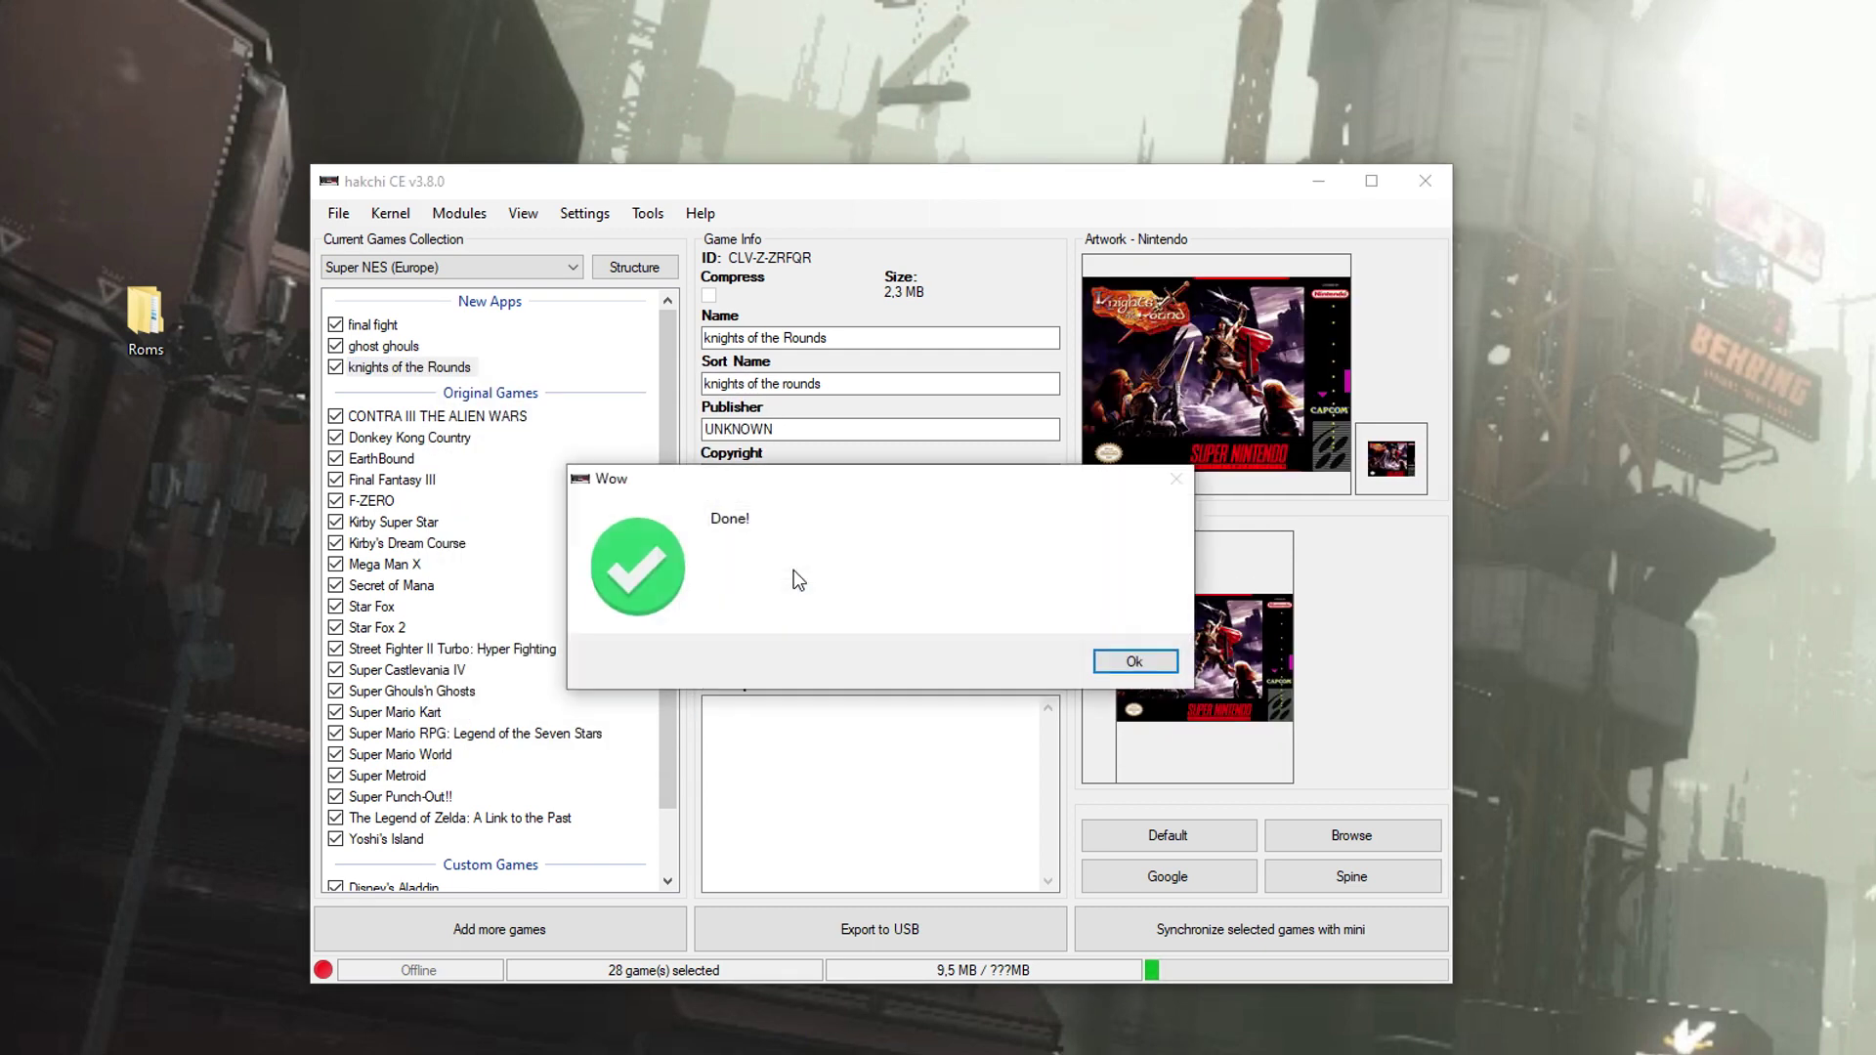
{"action": "left_click", "coordinate": [1134, 662]}
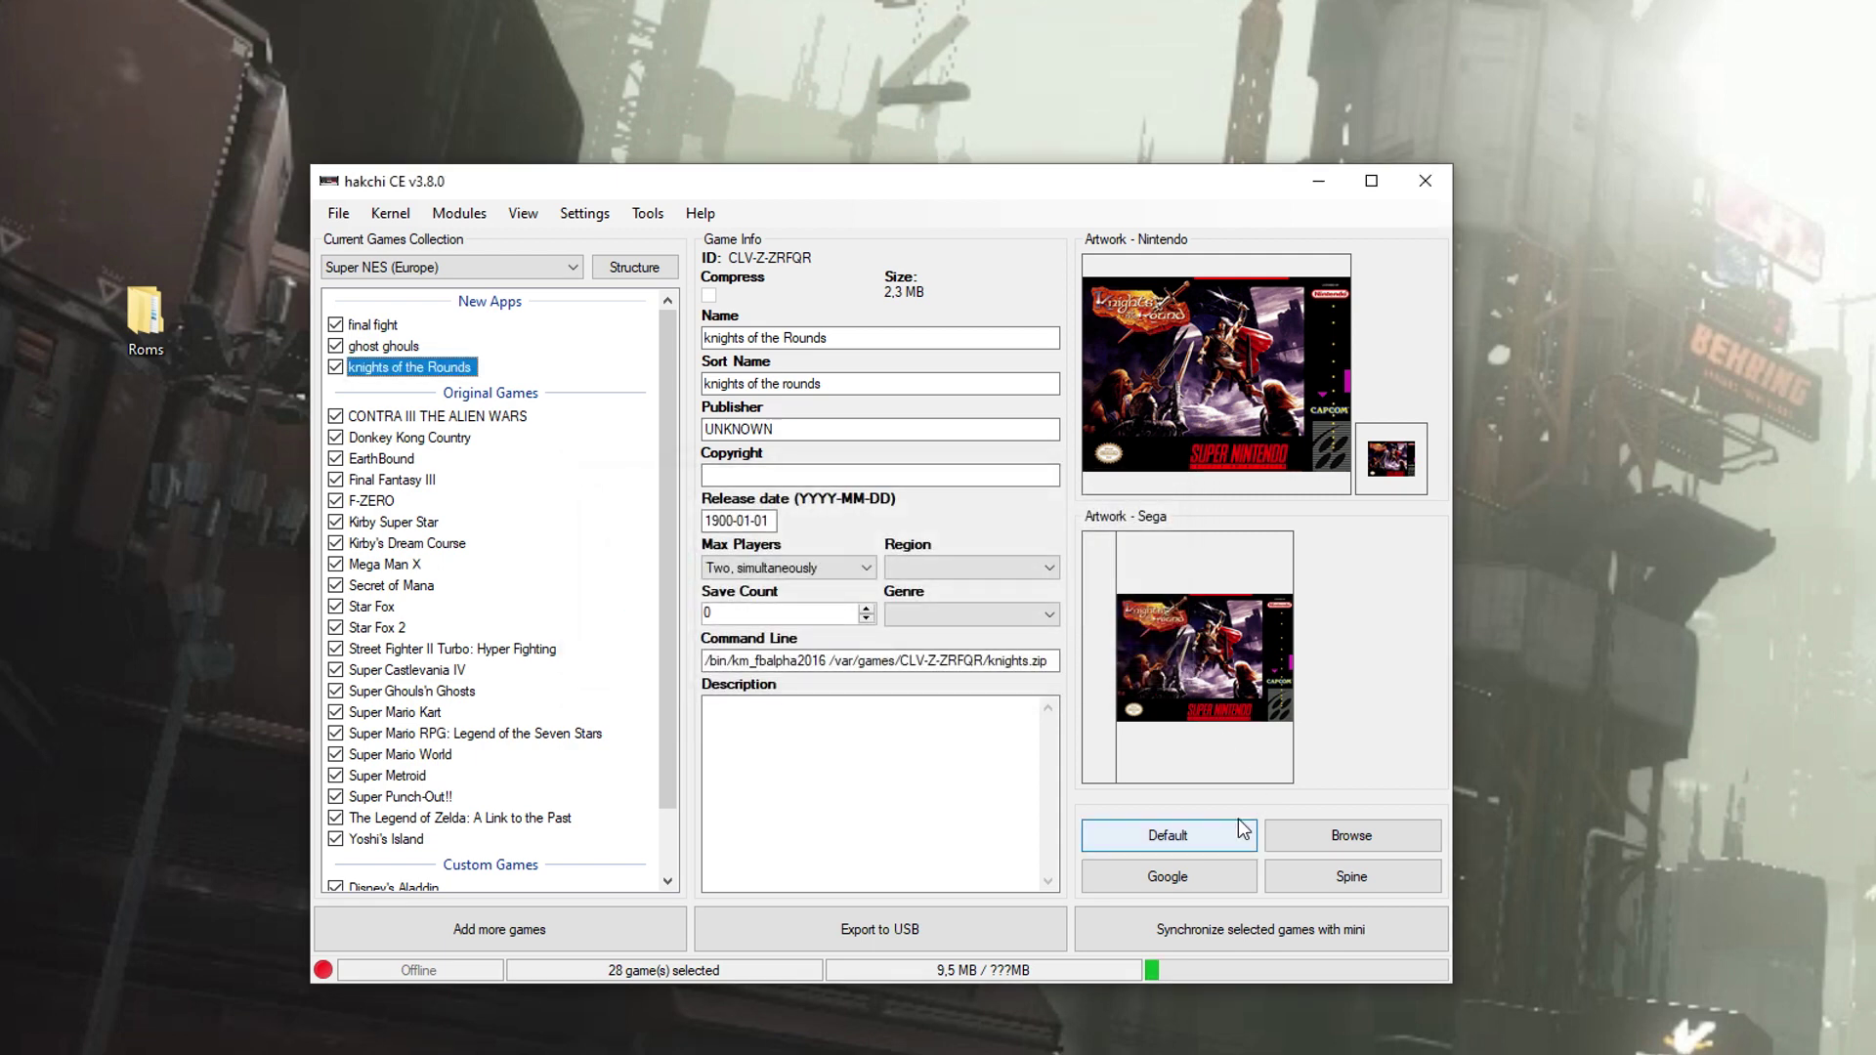
Look through the Google Images covers for knights of the Rounds without choosing one.
{"action": "left_click", "coordinate": [1212, 876]}
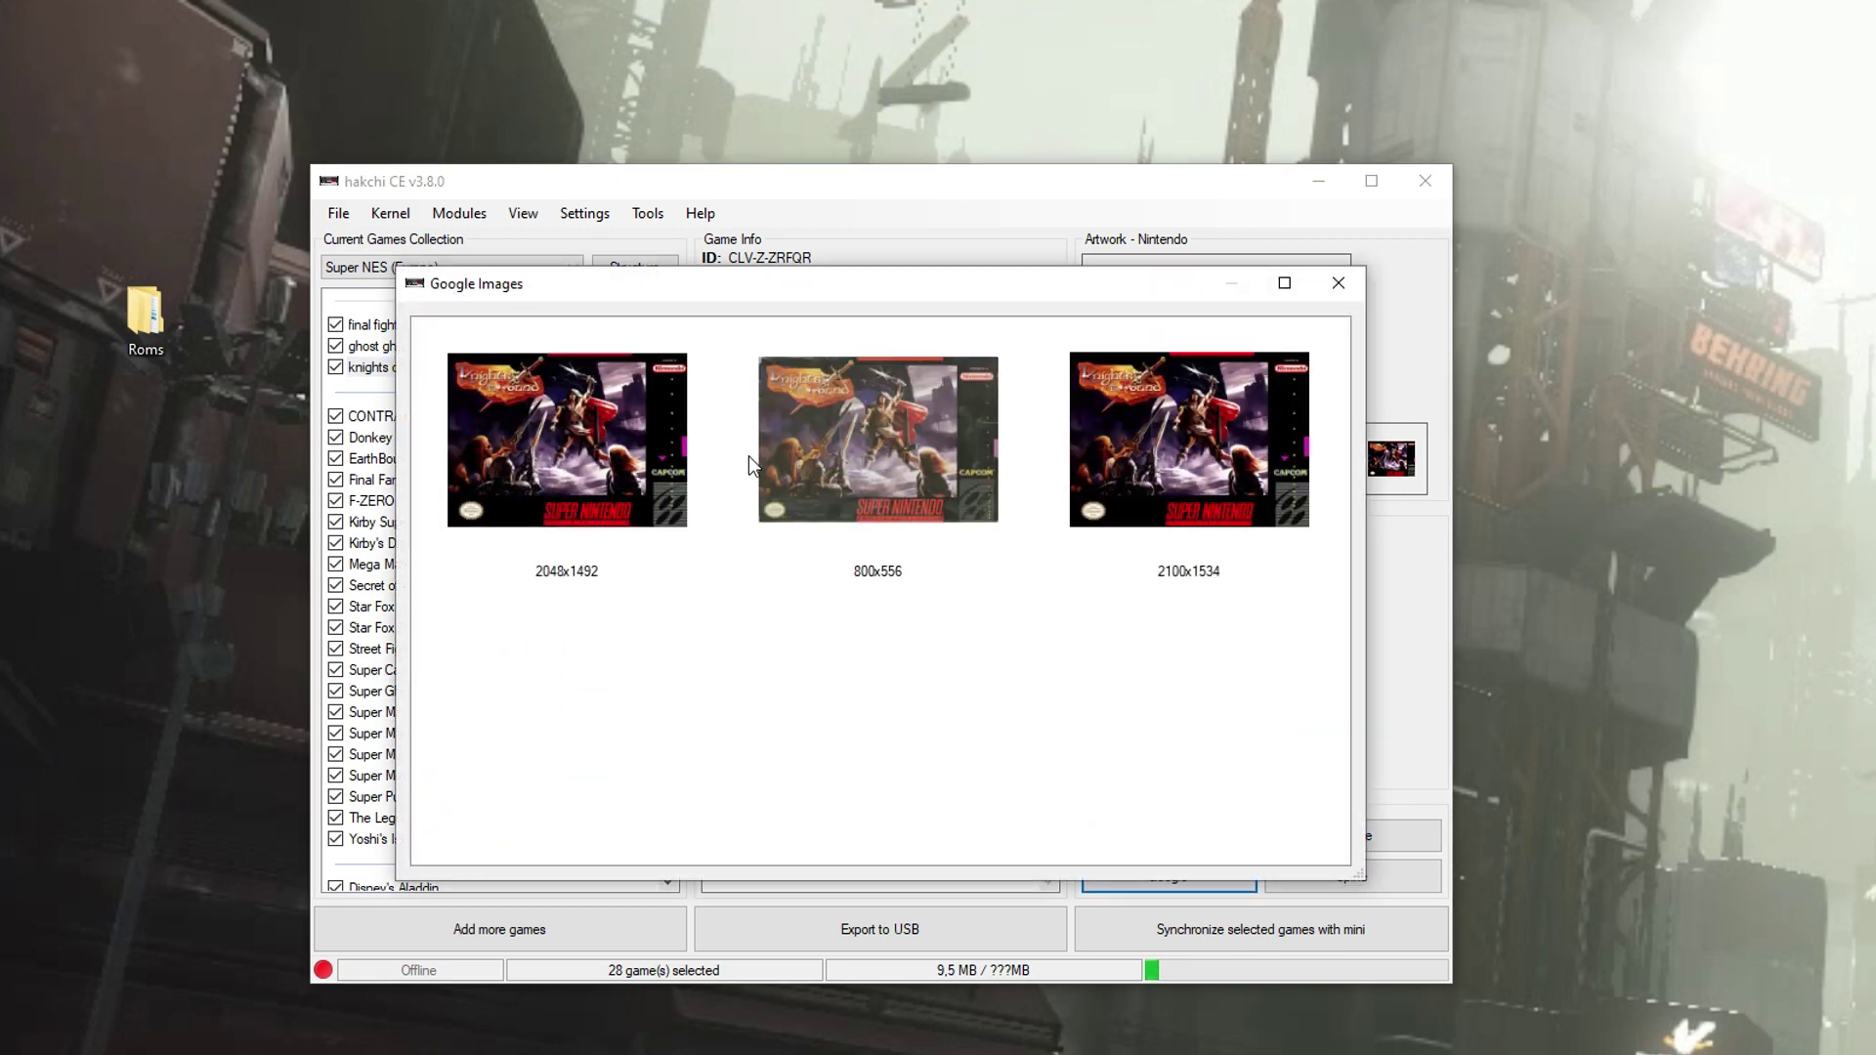
{"action": "scroll", "coordinate": [1026, 598], "scroll_direction": "down", "scroll_amount": 3}
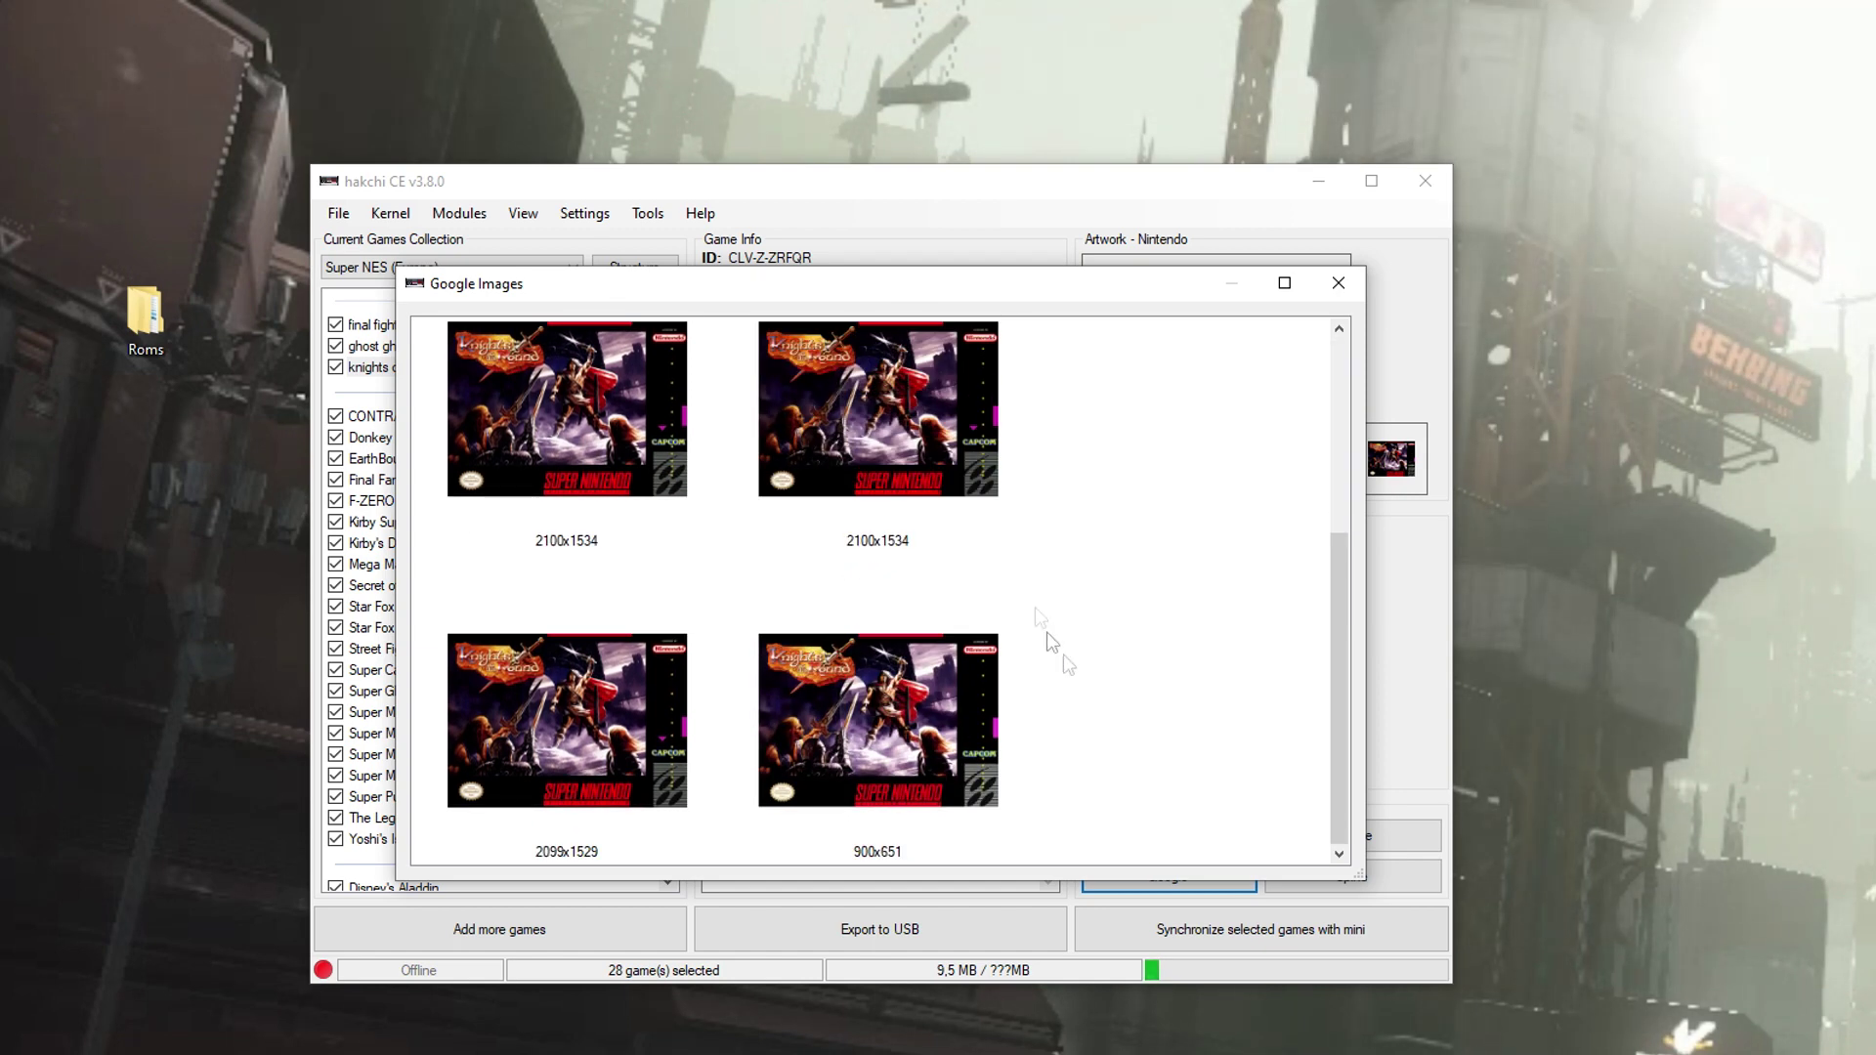
{"action": "left_click_drag", "start_coordinate": [1331, 578], "coordinate": [1339, 376]}
{"action": "left_click", "coordinate": [1337, 283]}
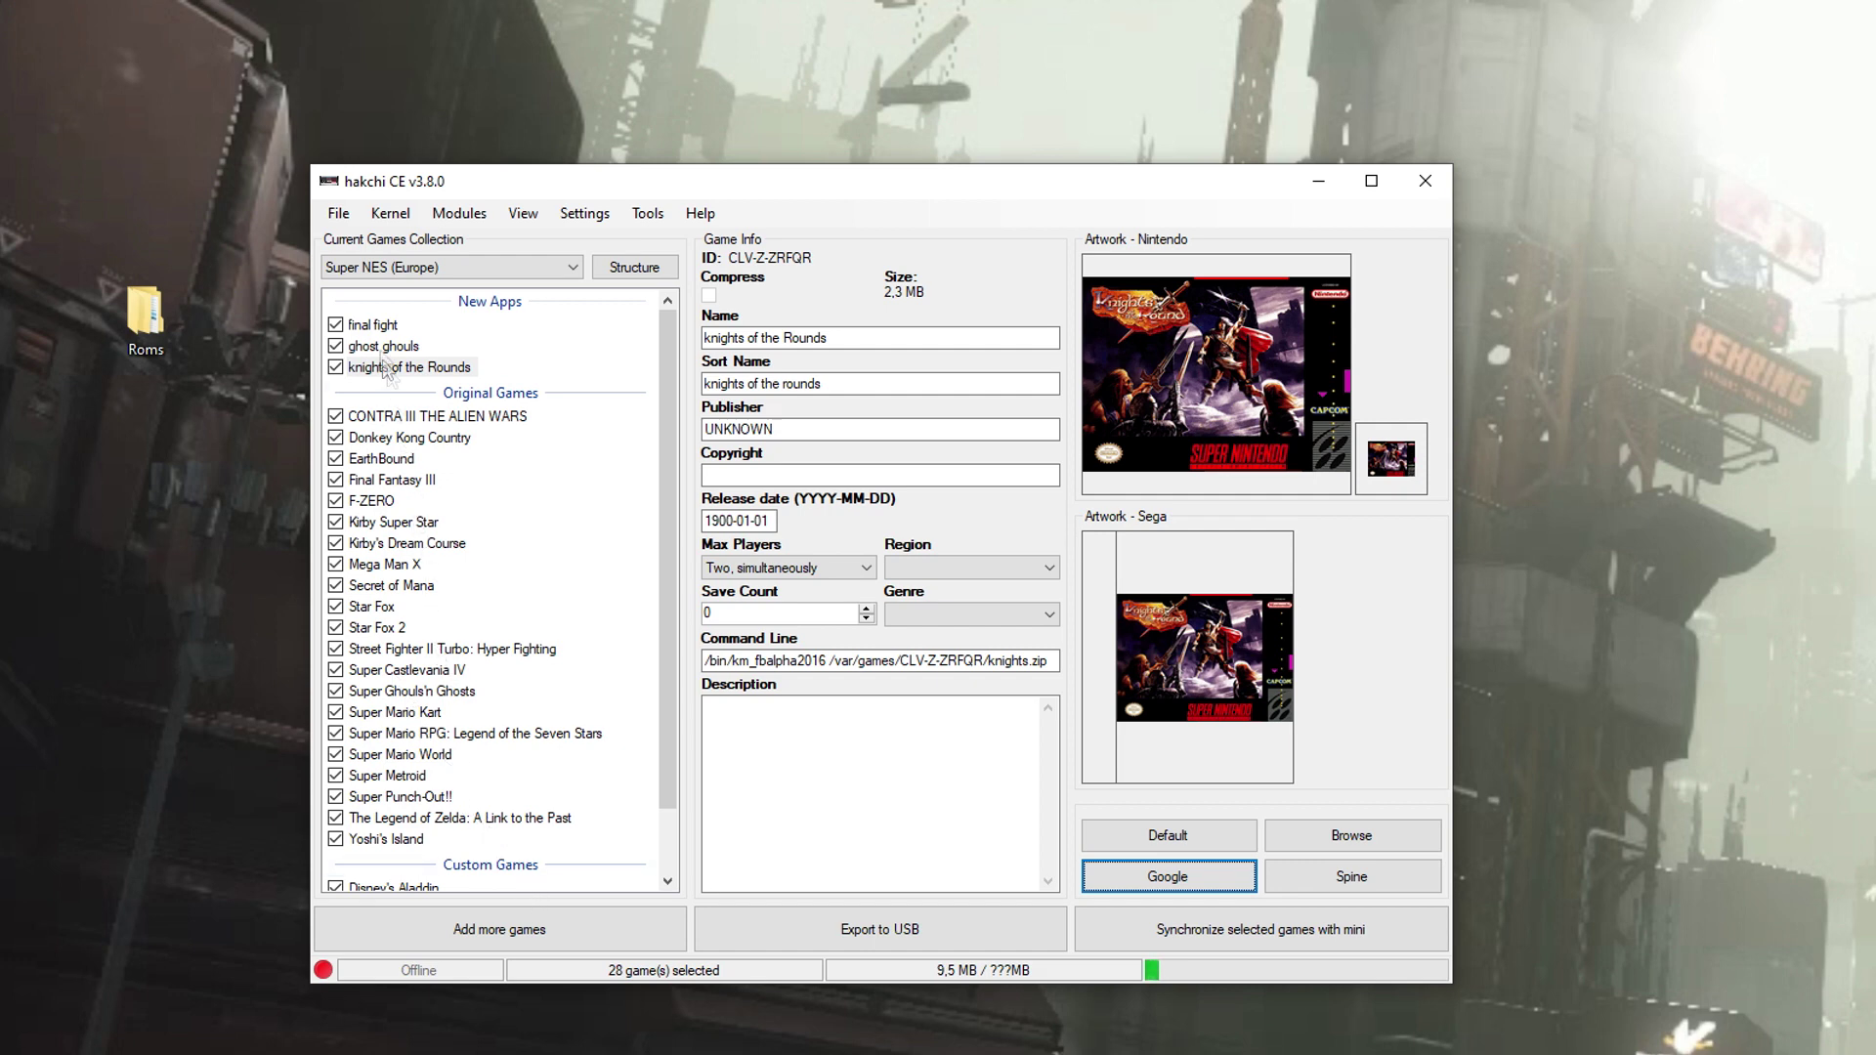
Add the pang ROM from the Roms\Mame folder, importing it as an archive.
{"action": "left_click", "coordinate": [521, 931]}
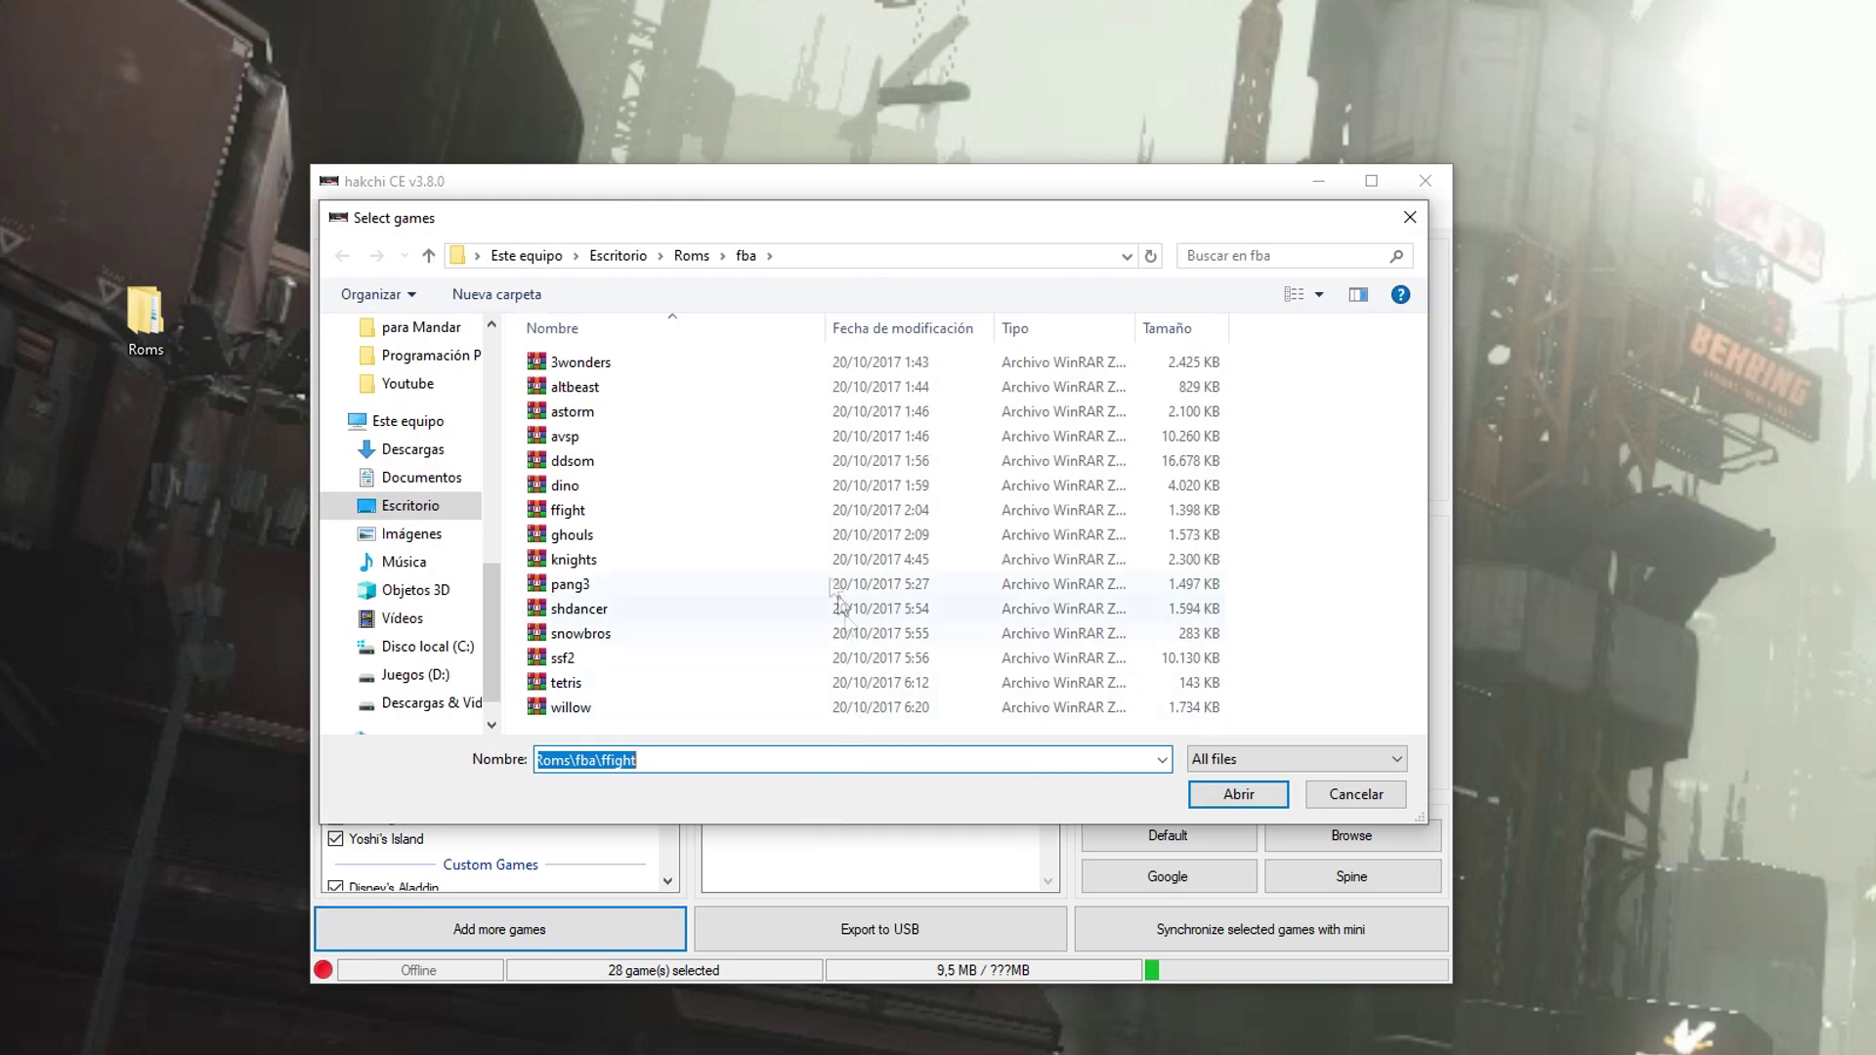
{"action": "left_click", "coordinate": [687, 256]}
{"action": "left_click", "coordinate": [687, 256]}
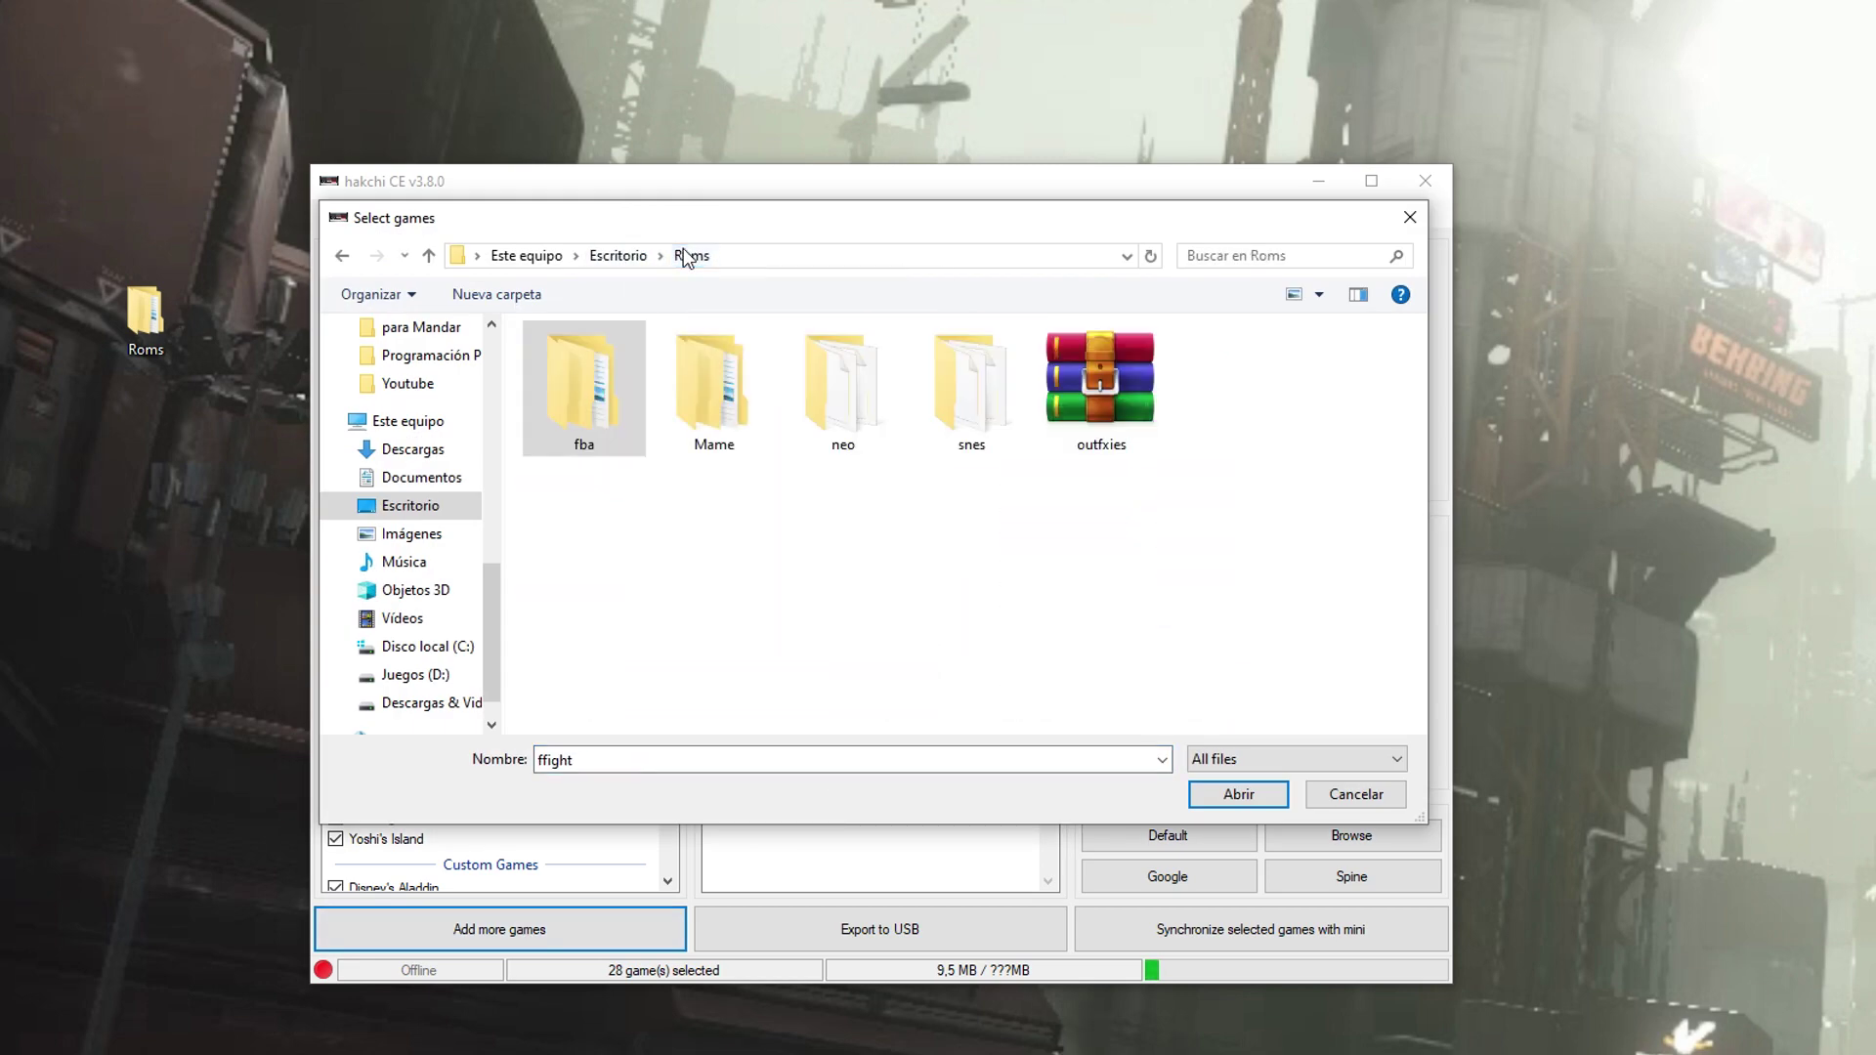
{"action": "double_click", "coordinate": [698, 393]}
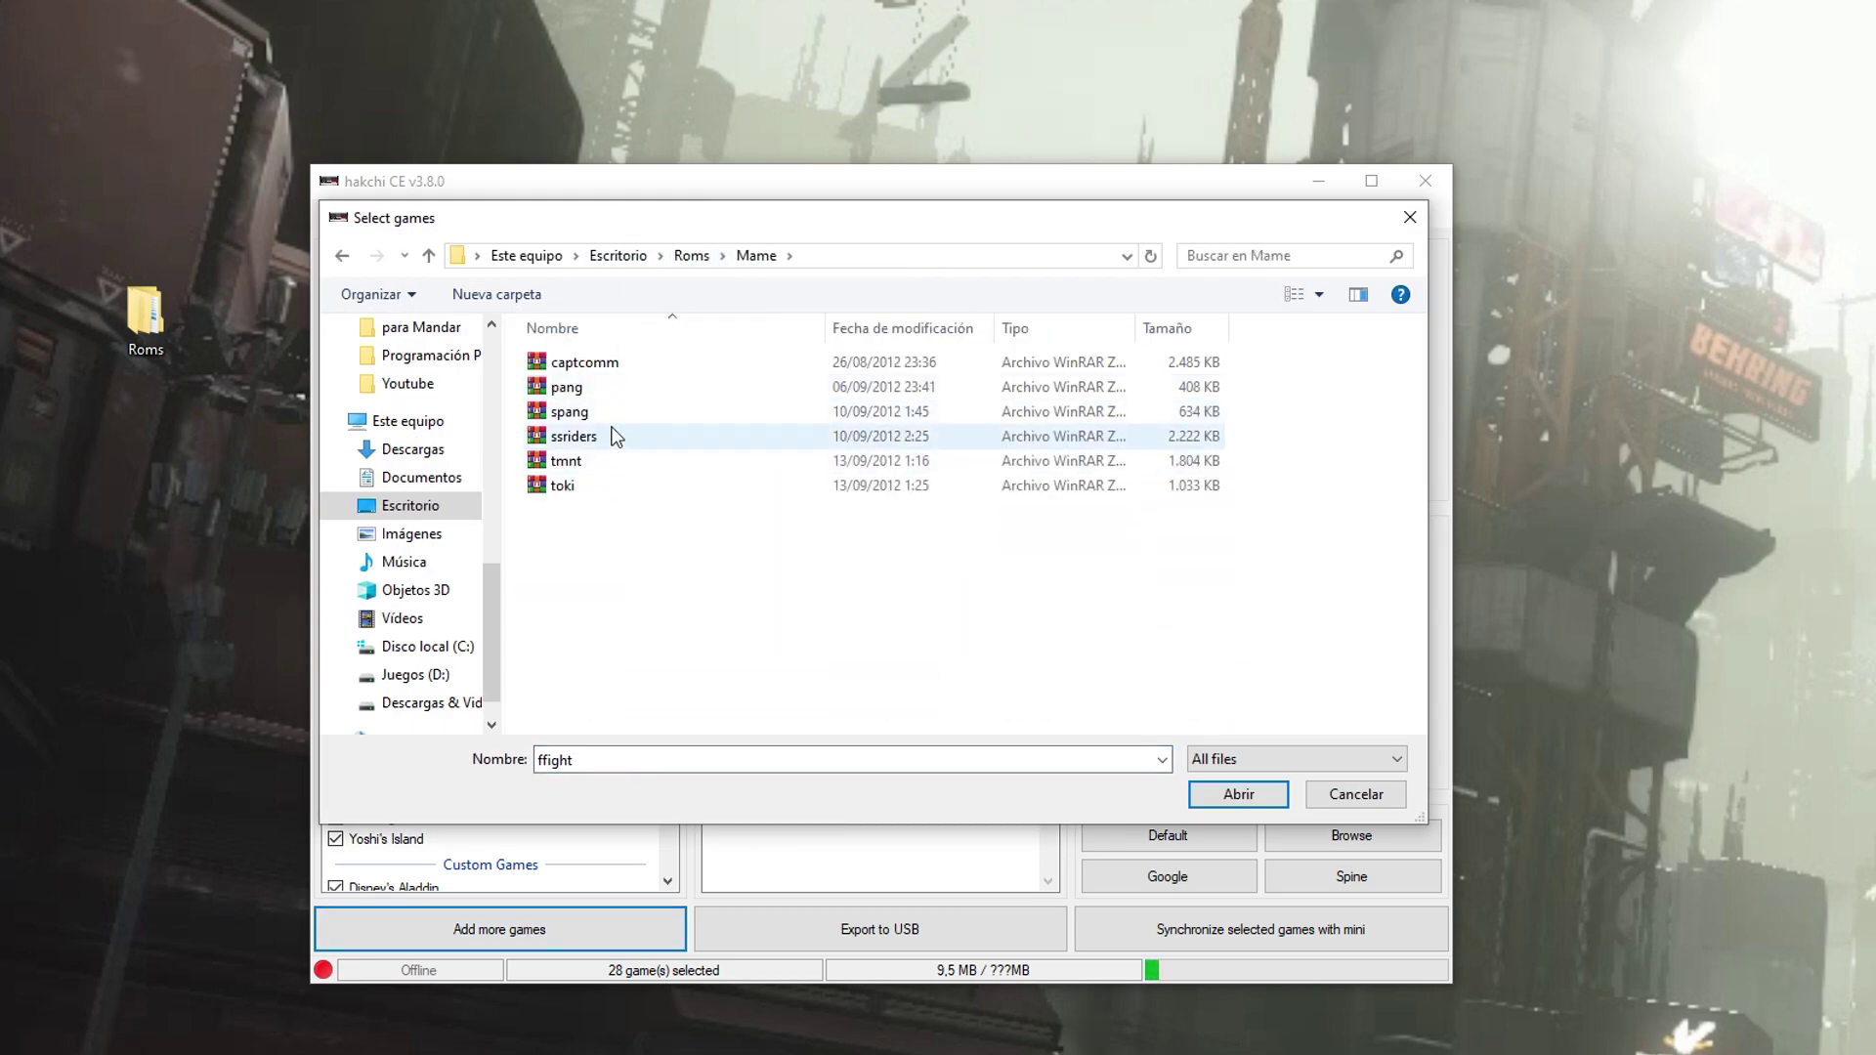
{"action": "left_click", "coordinate": [602, 385]}
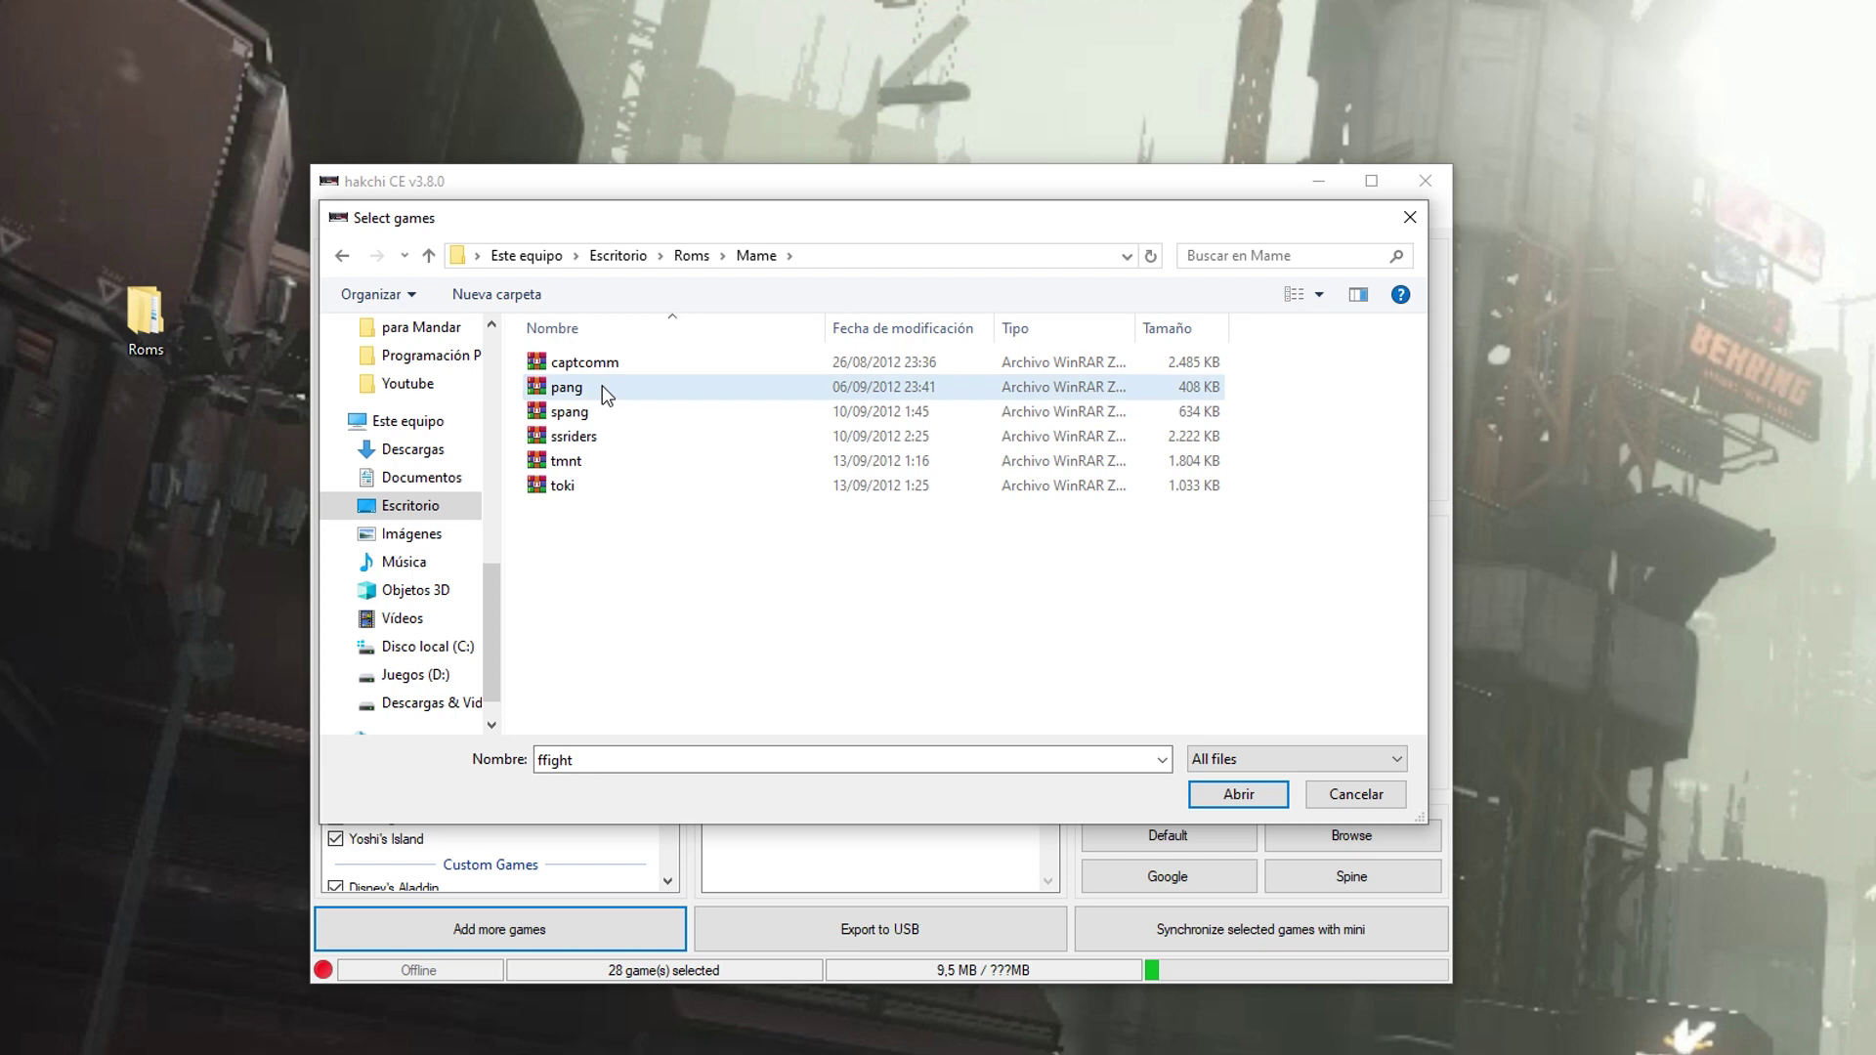
{"action": "left_click", "coordinate": [1238, 794]}
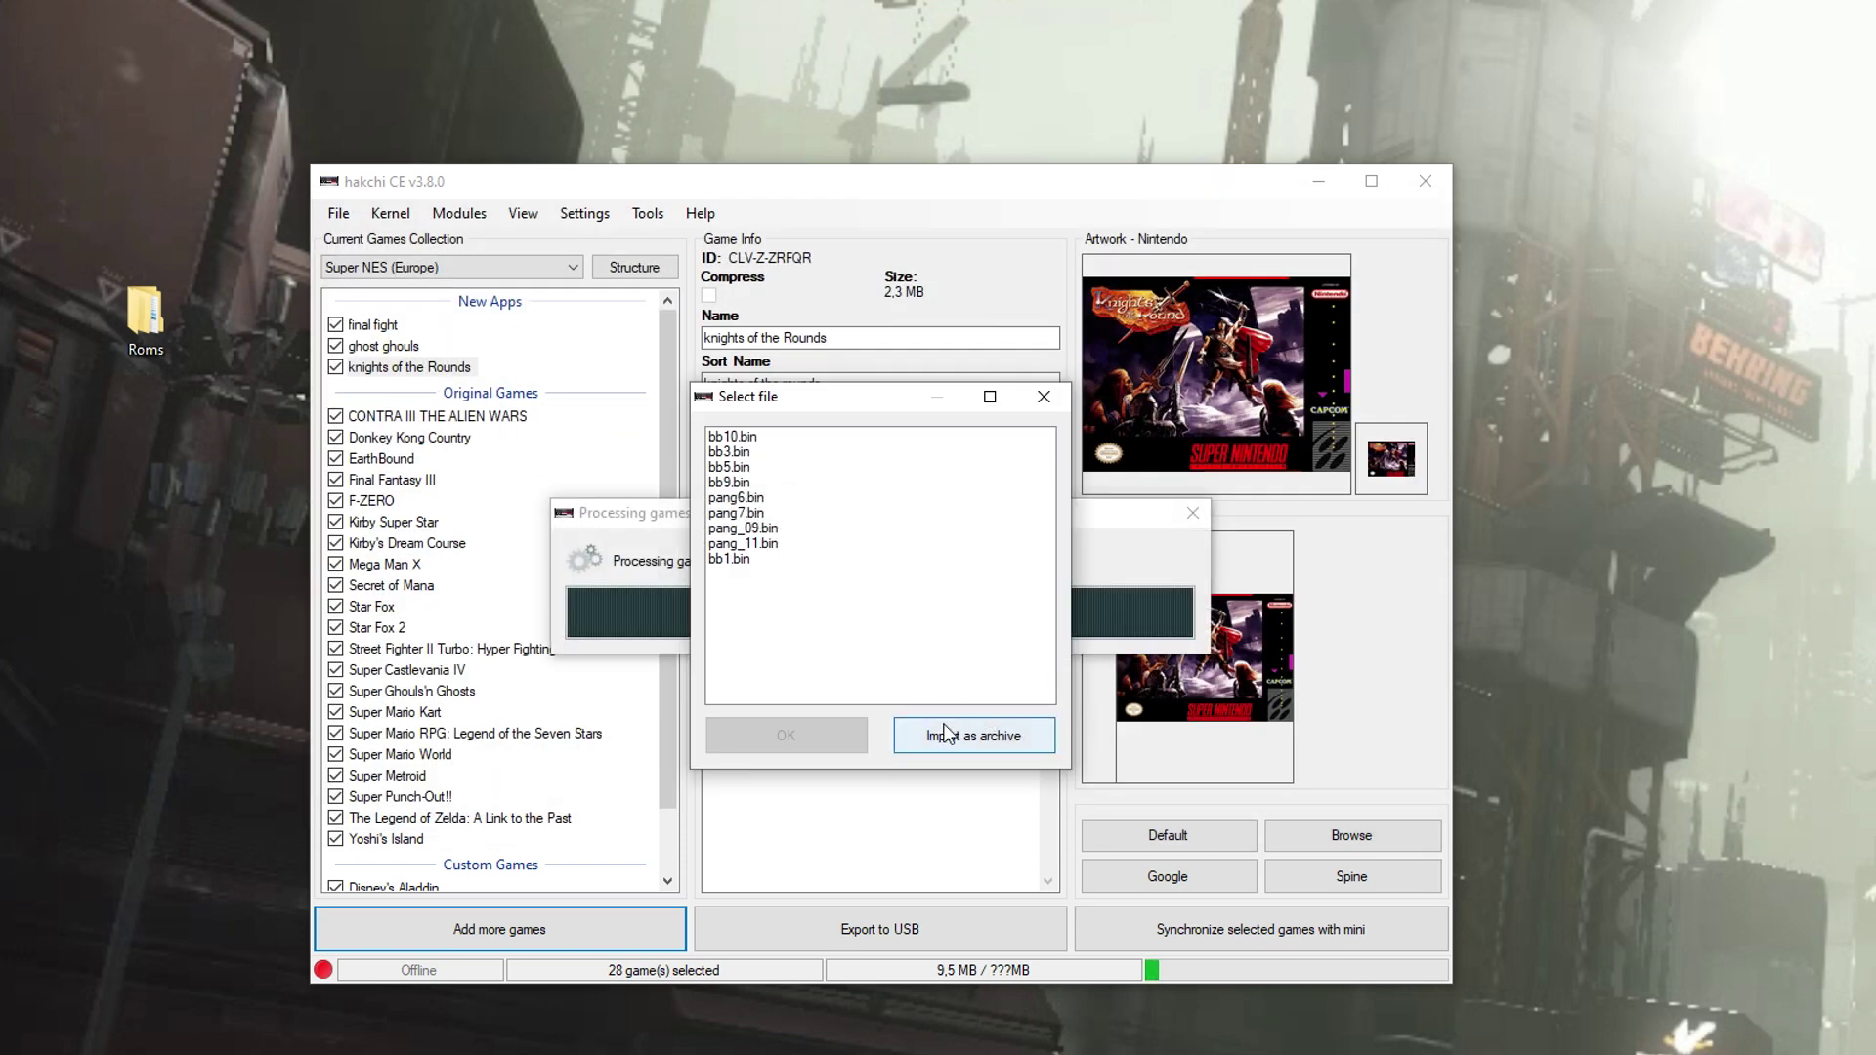
{"action": "left_click", "coordinate": [977, 737]}
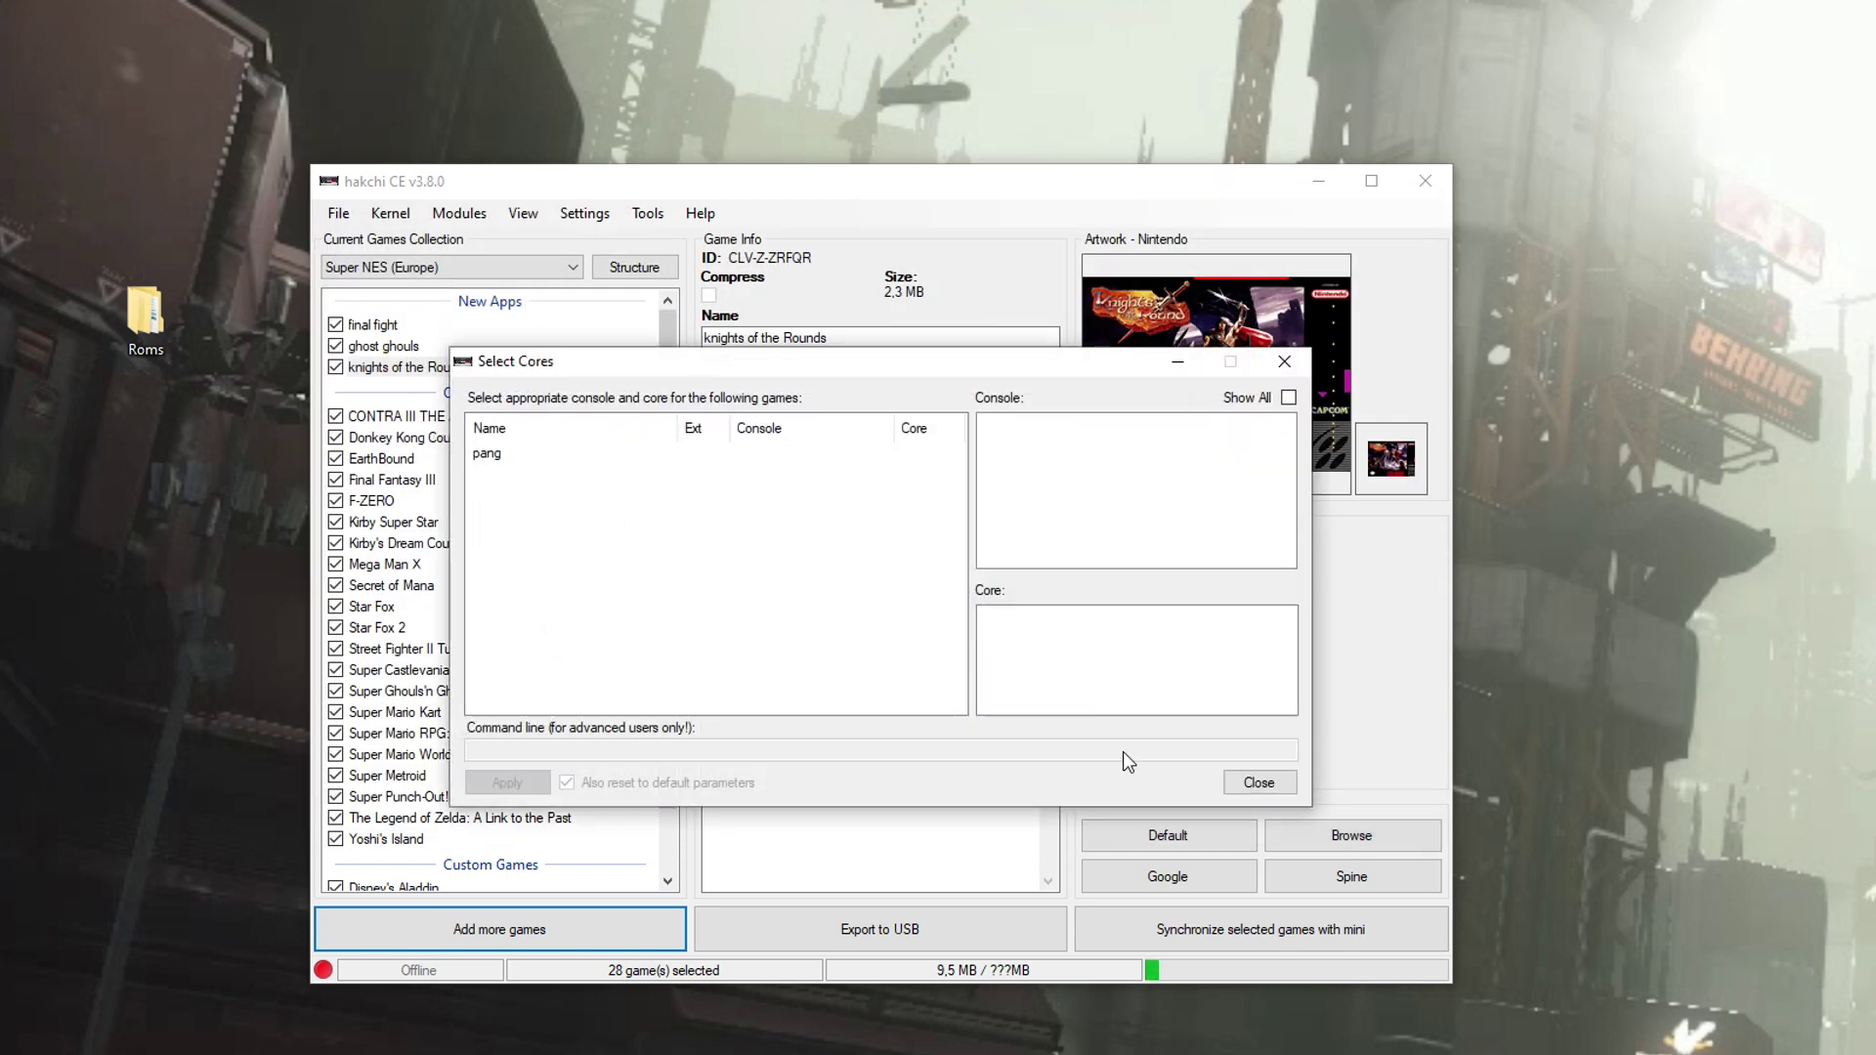
Assign the MAME 2003-Plus console and the MAME 2003-Plus core to pang, choosing from all available consoles.
{"action": "left_click", "coordinate": [478, 453]}
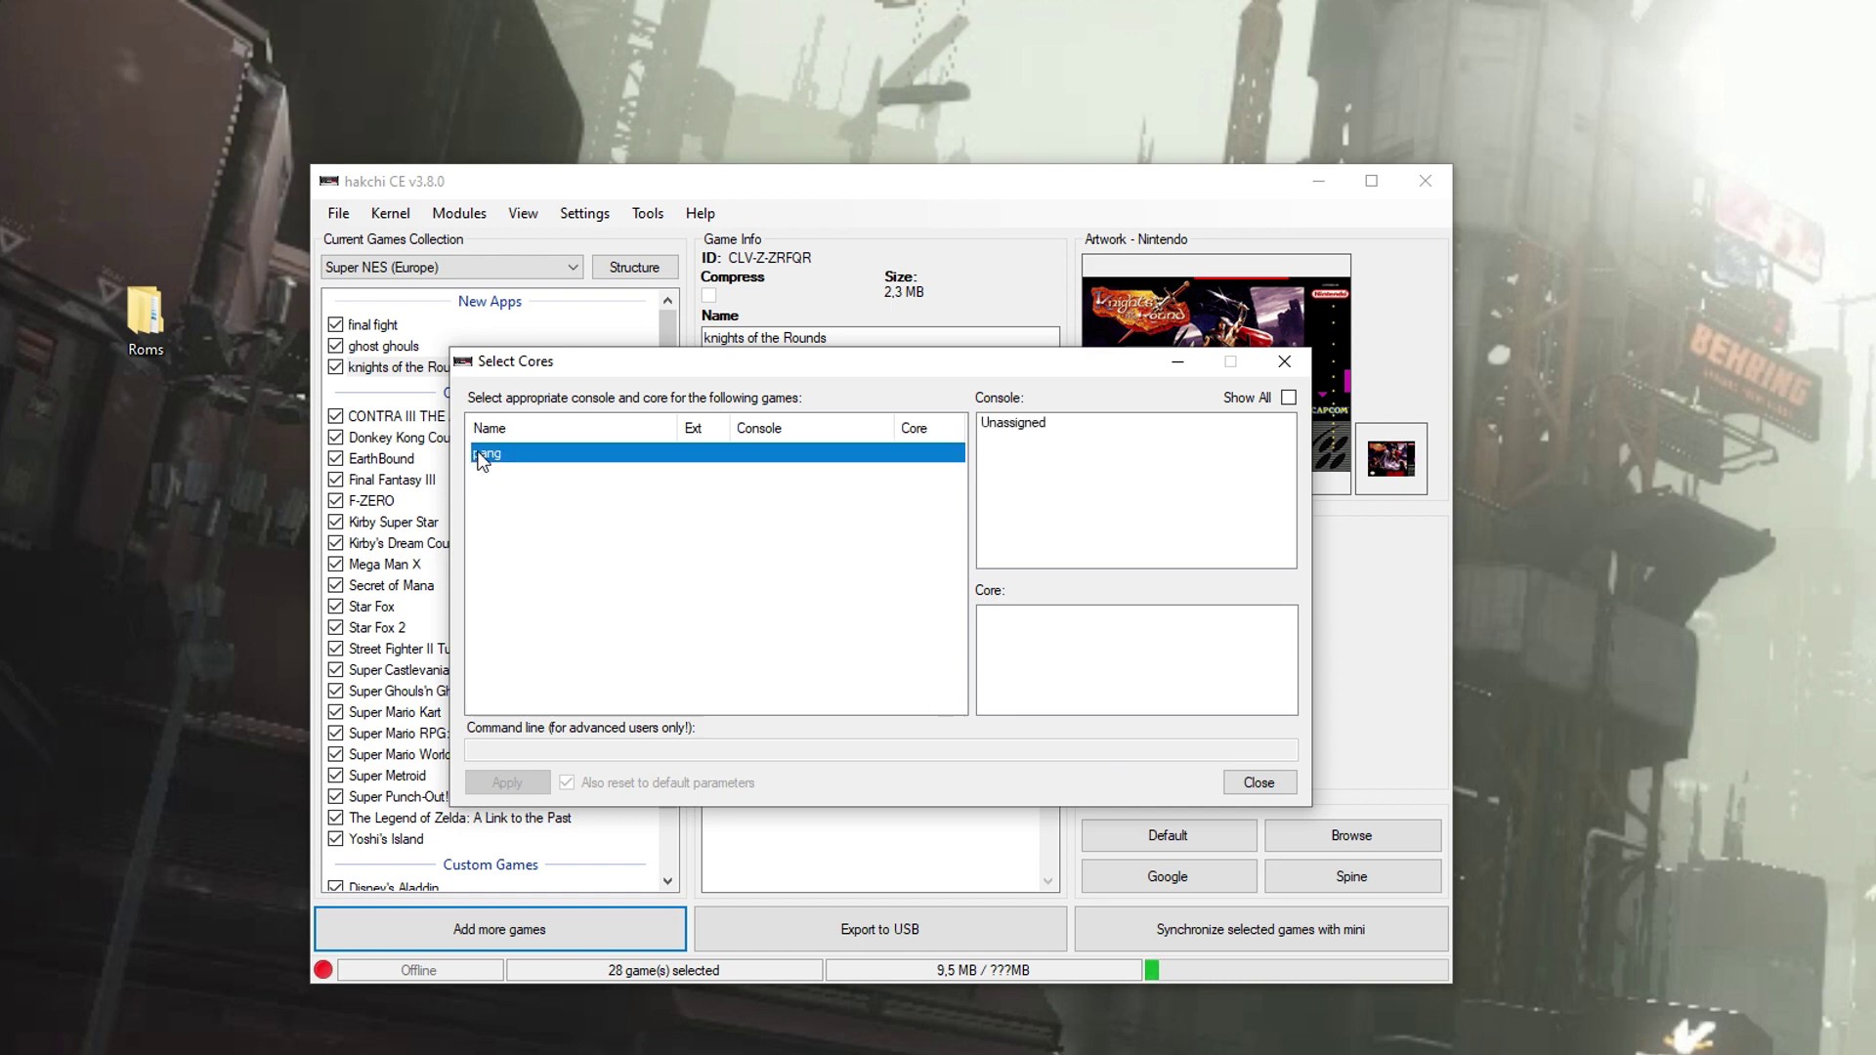
{"action": "left_click", "coordinate": [1289, 397]}
{"action": "left_click", "coordinate": [1036, 498]}
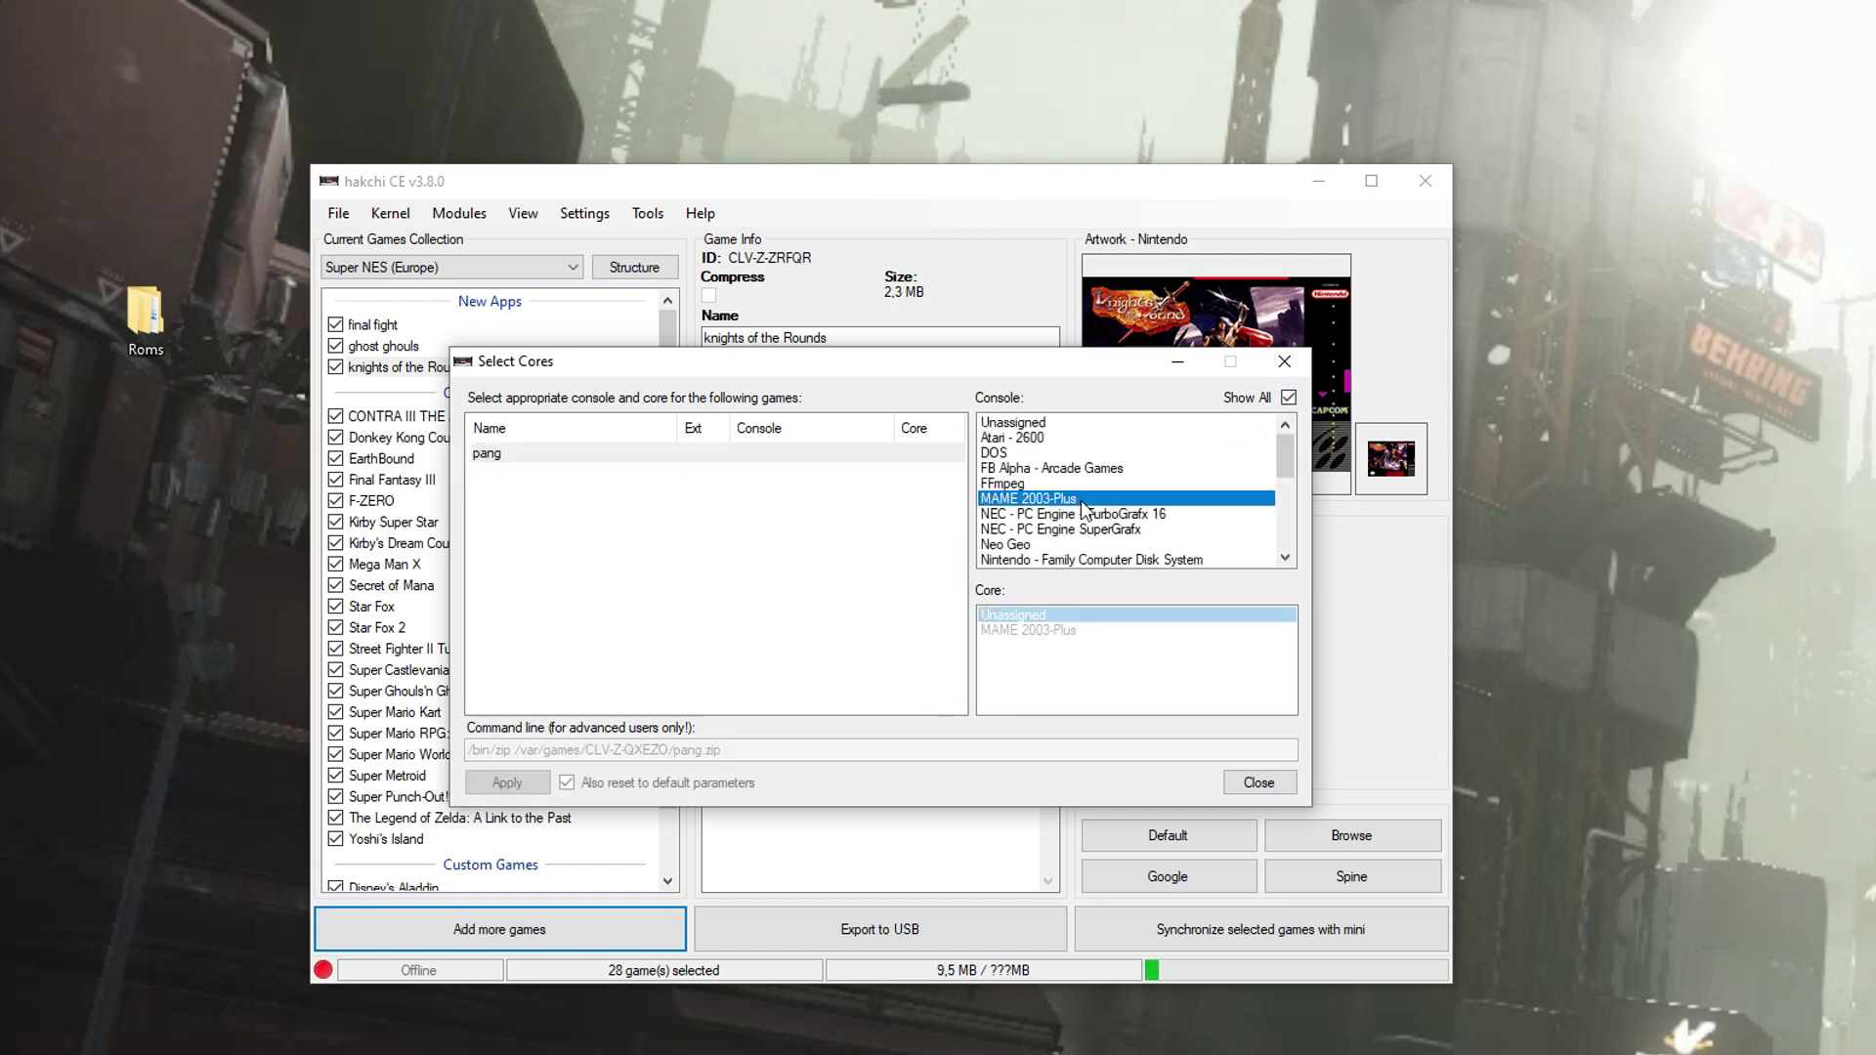
{"action": "left_click", "coordinate": [1036, 630]}
{"action": "left_click", "coordinate": [544, 784]}
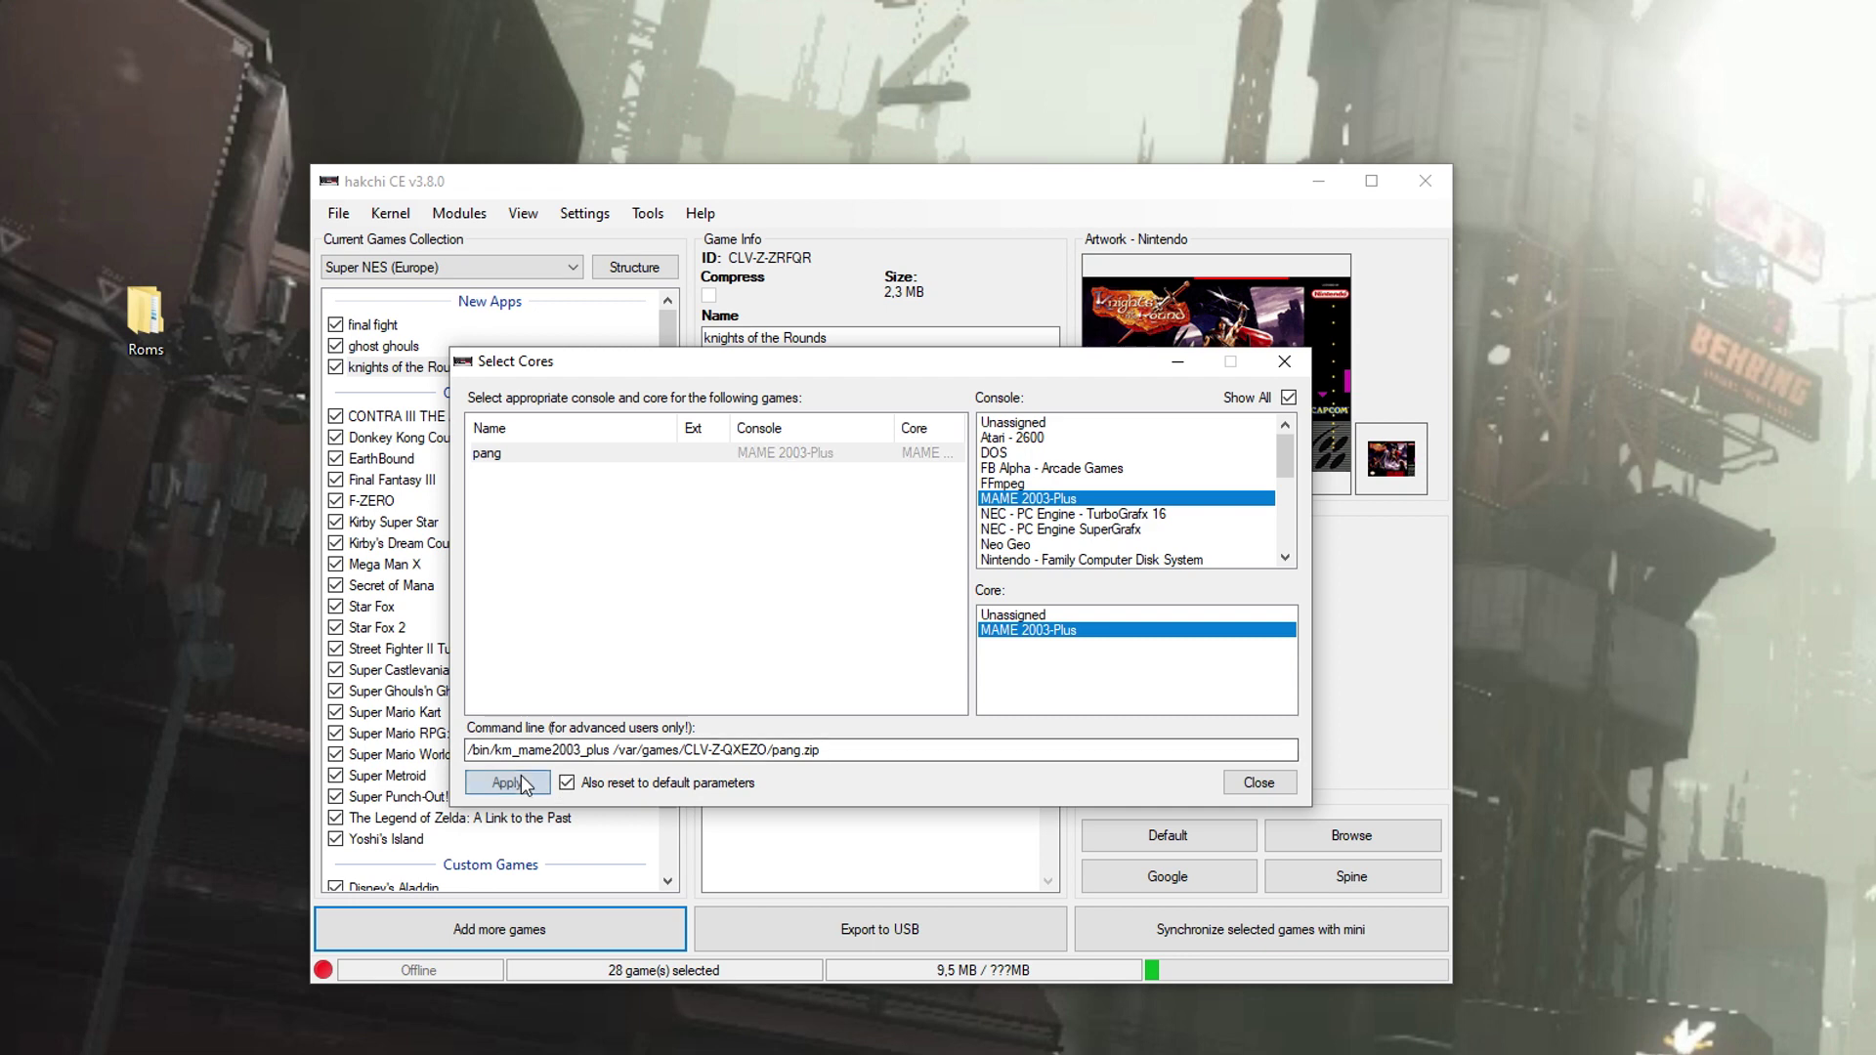
{"action": "left_click", "coordinate": [1257, 783]}
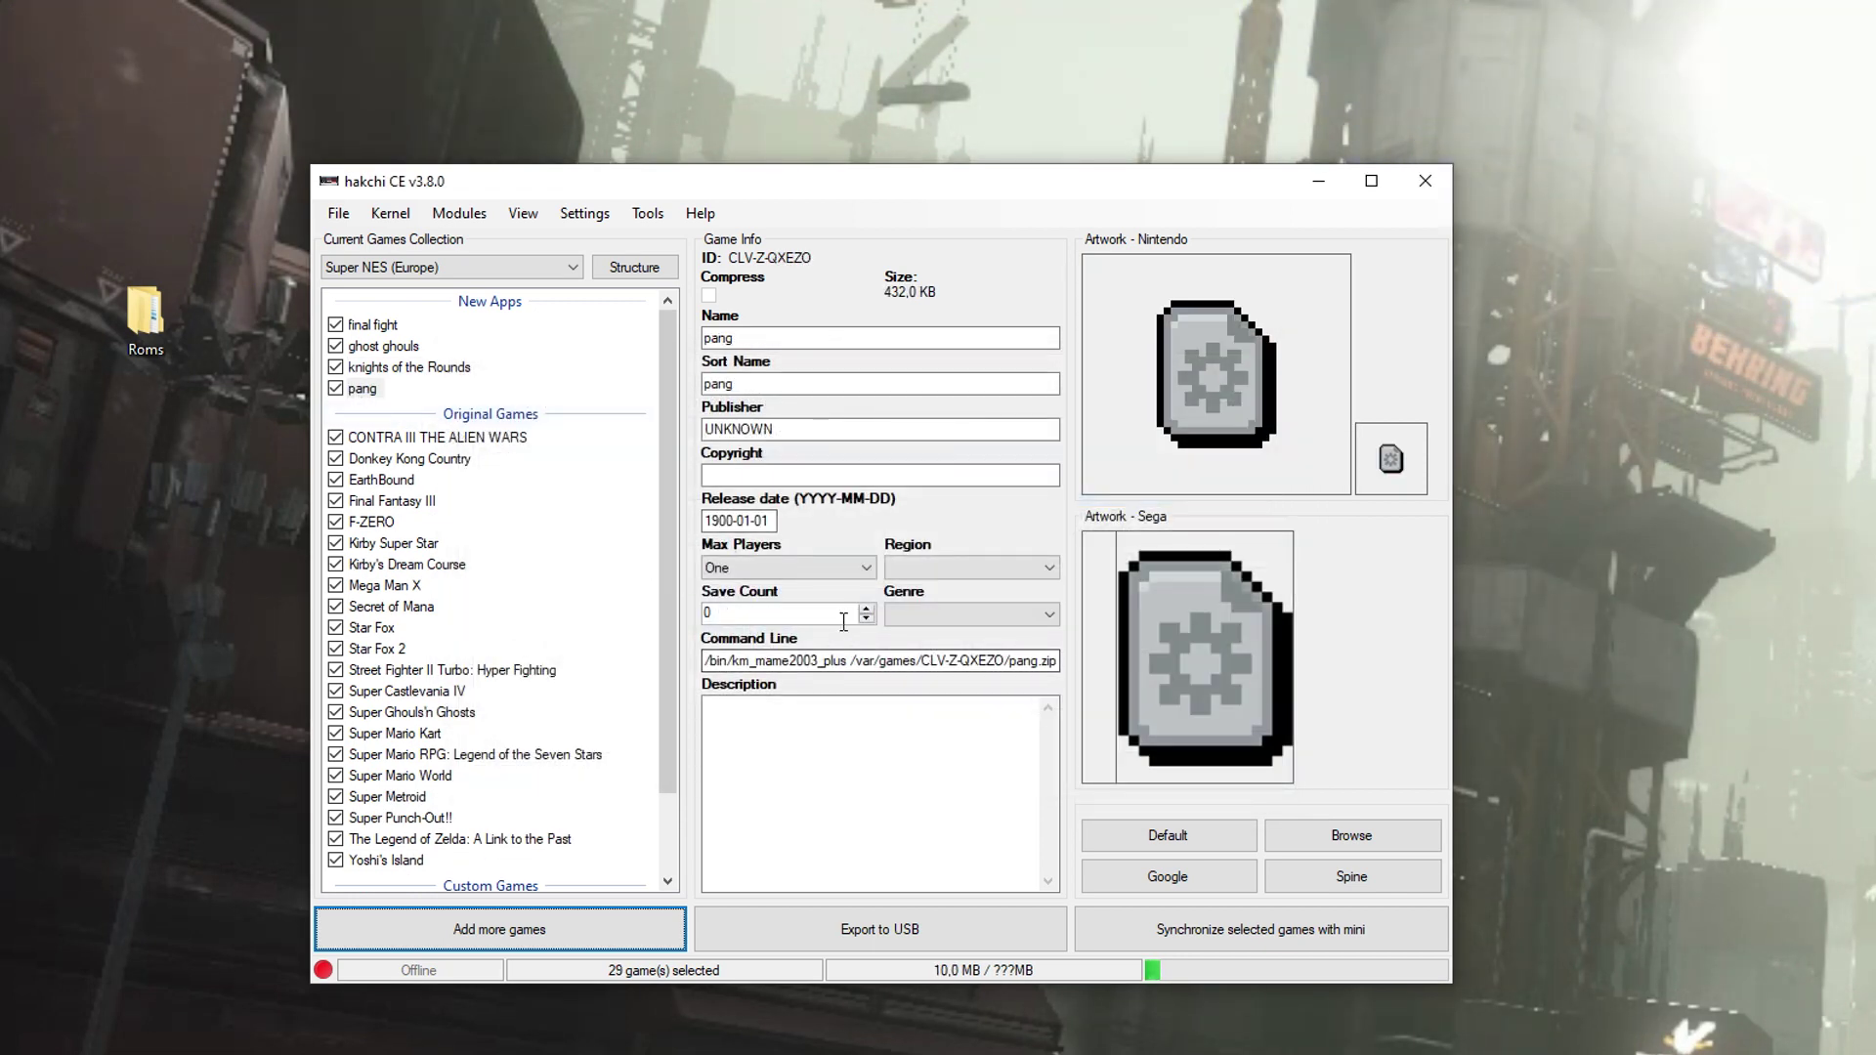
Set pang's maximum players to "Two, simultaneously" and download its box art.
{"action": "left_click", "coordinate": [865, 569]}
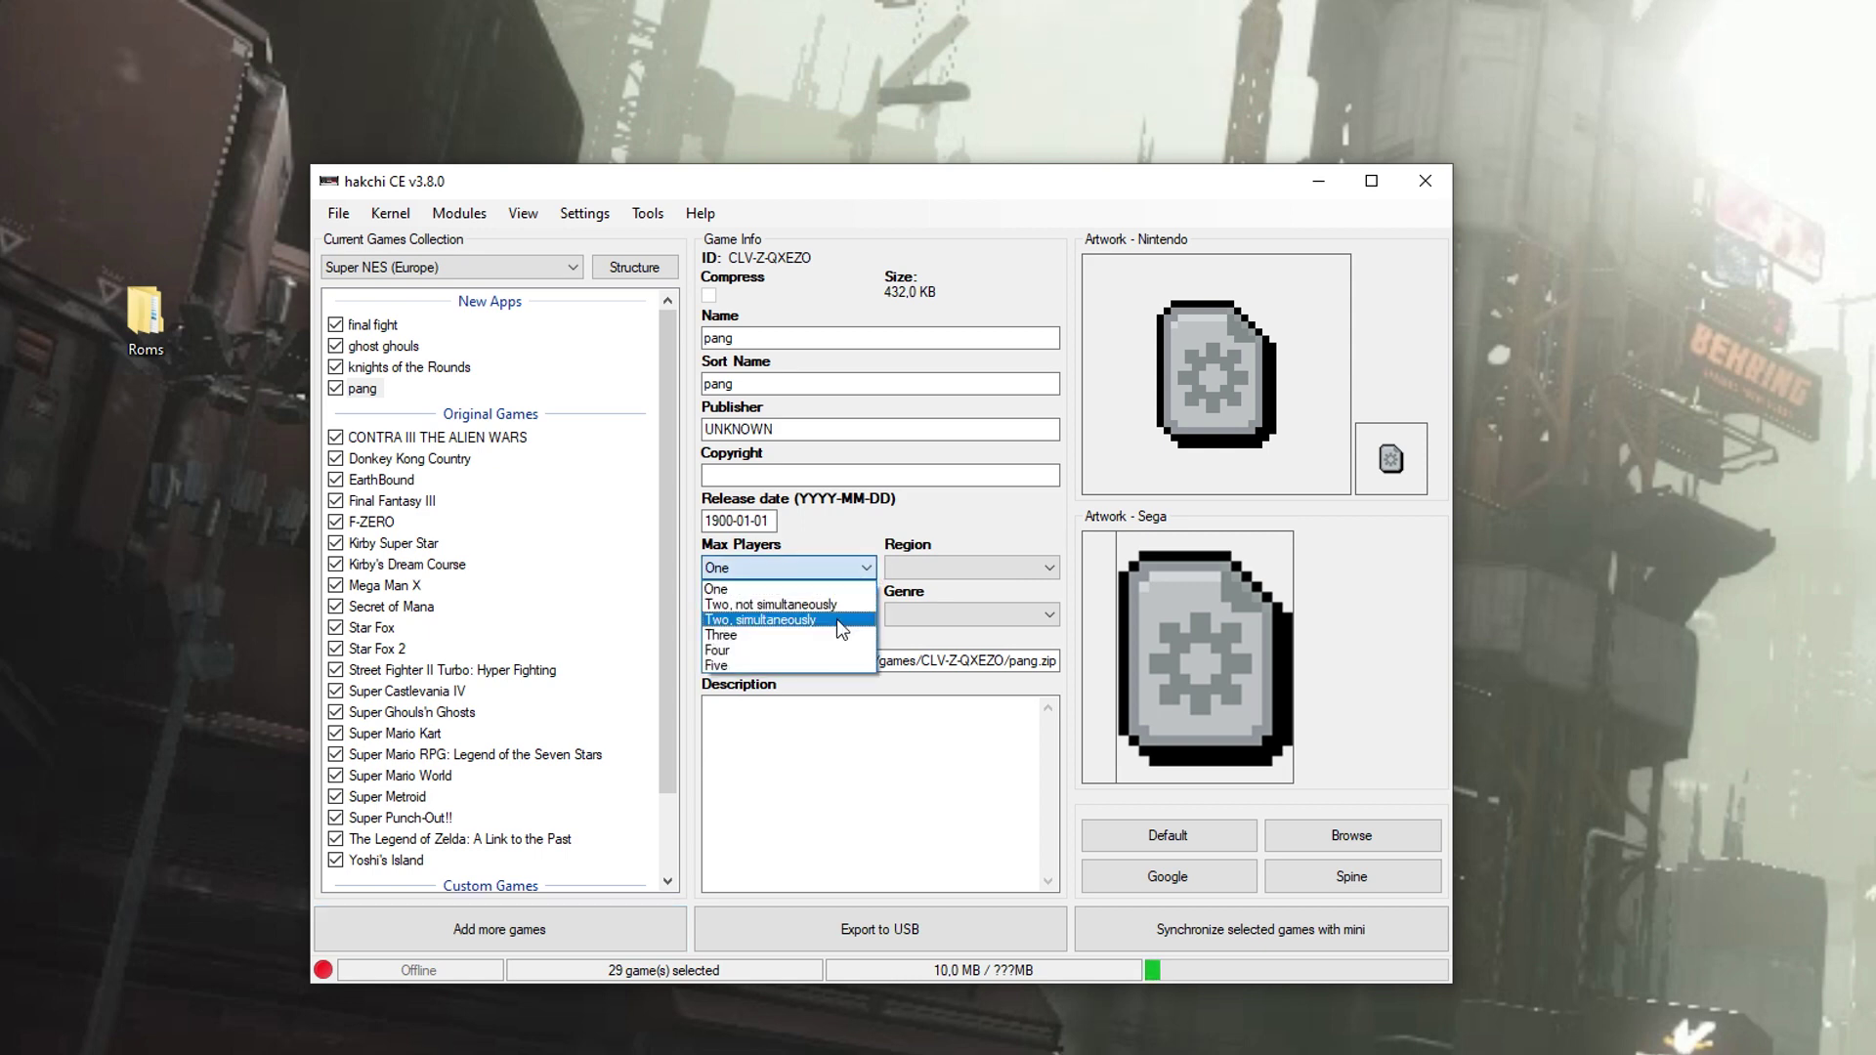
{"action": "left_click", "coordinate": [760, 619]}
{"action": "right_click", "coordinate": [365, 389]}
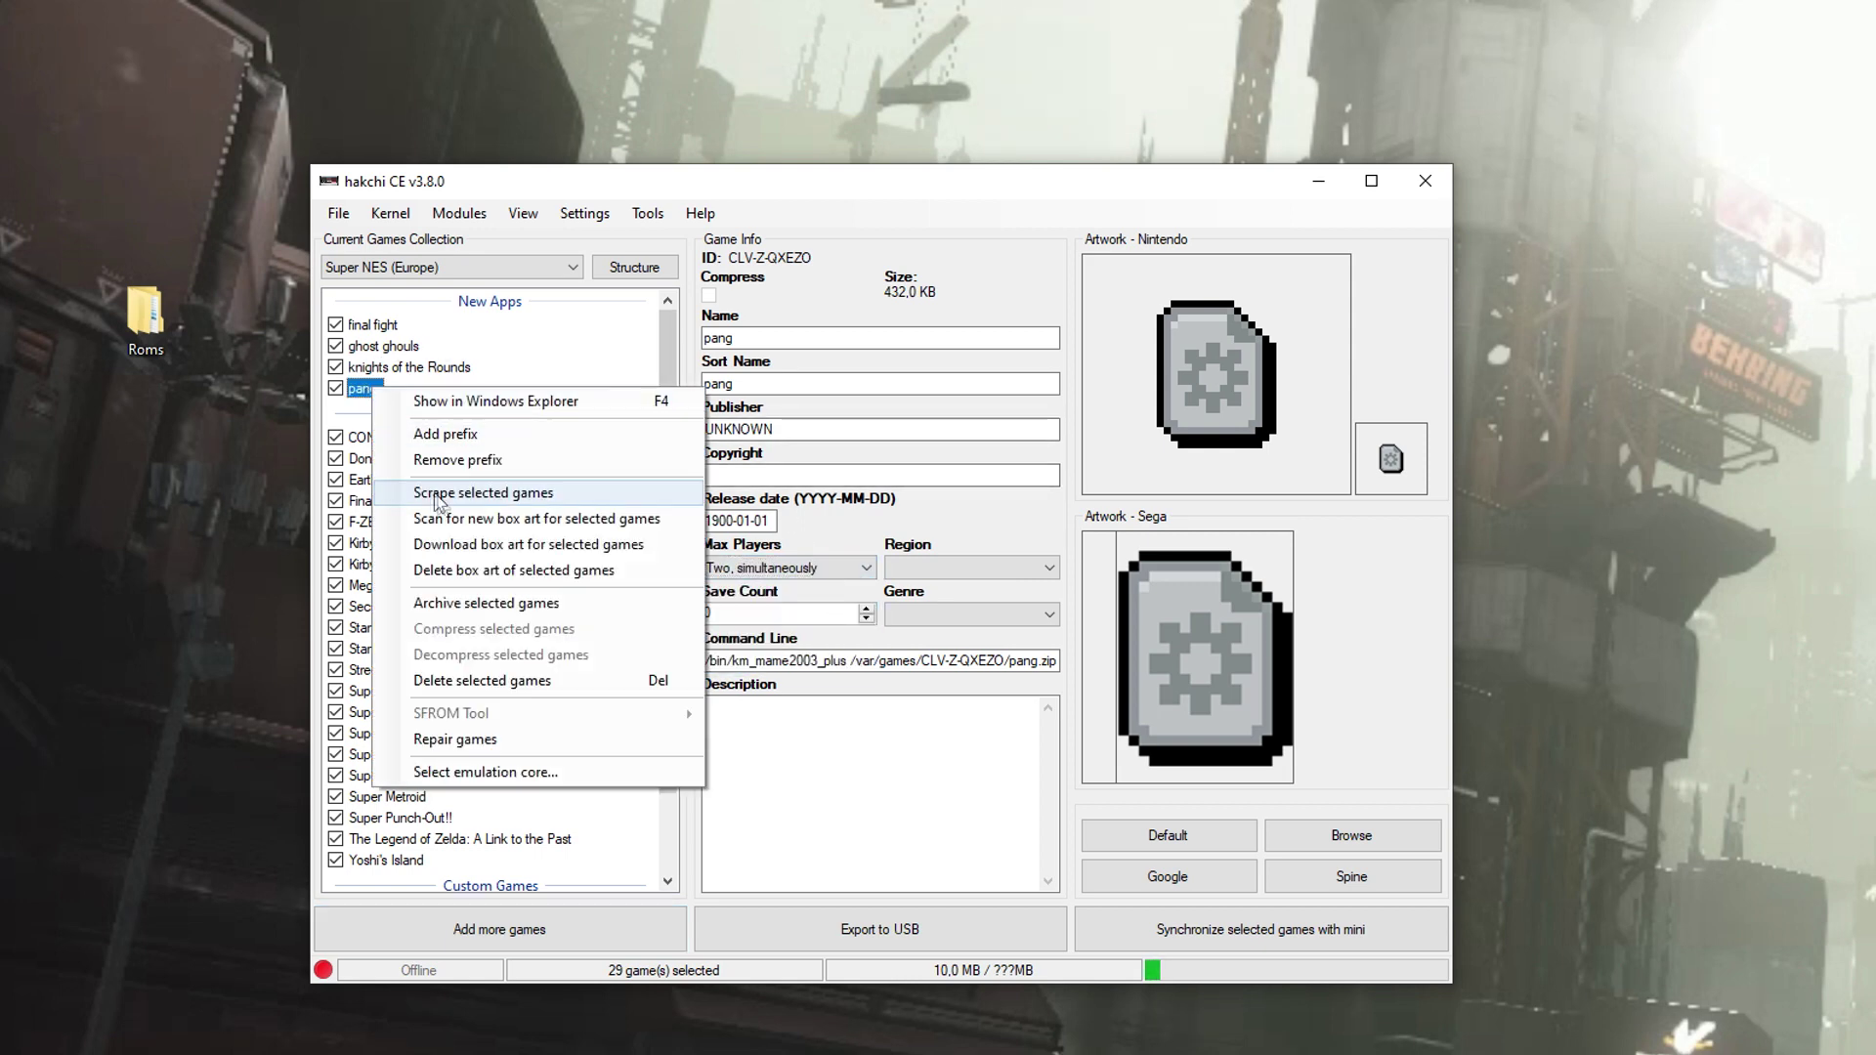
{"action": "left_click", "coordinate": [506, 547]}
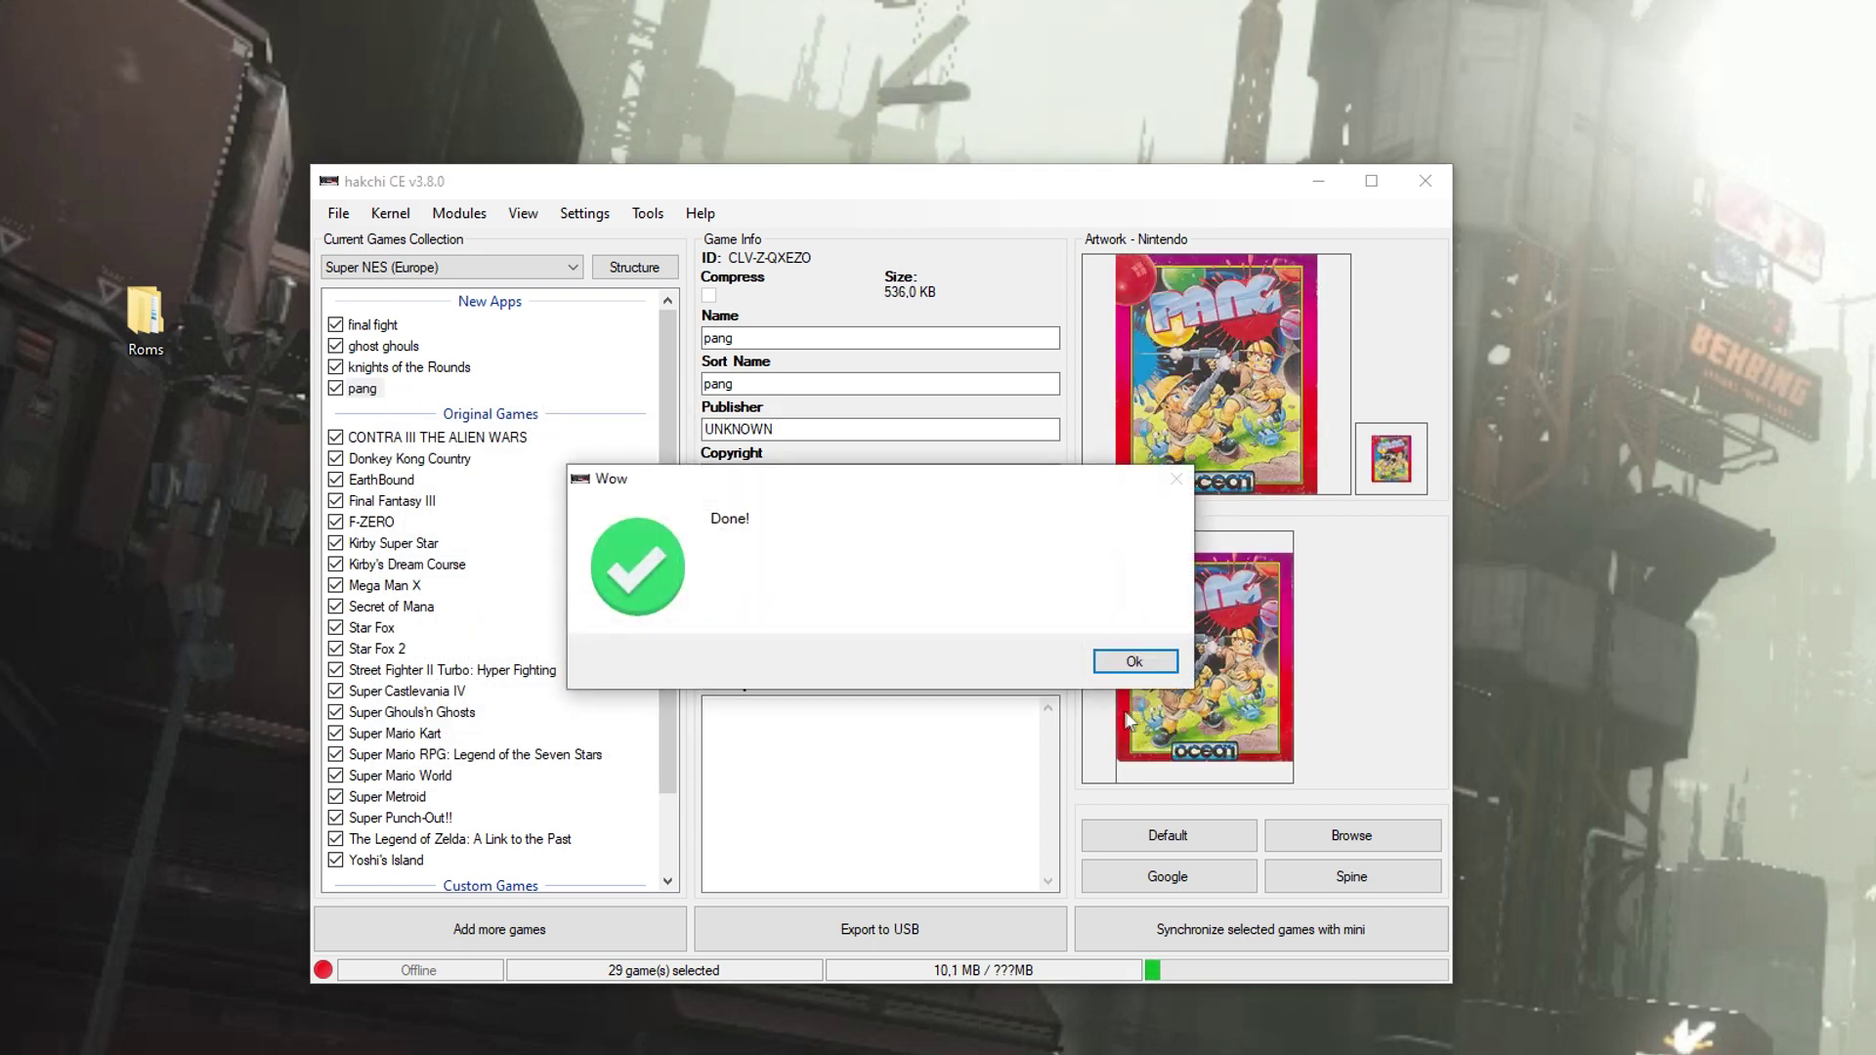
{"action": "left_click", "coordinate": [1136, 663]}
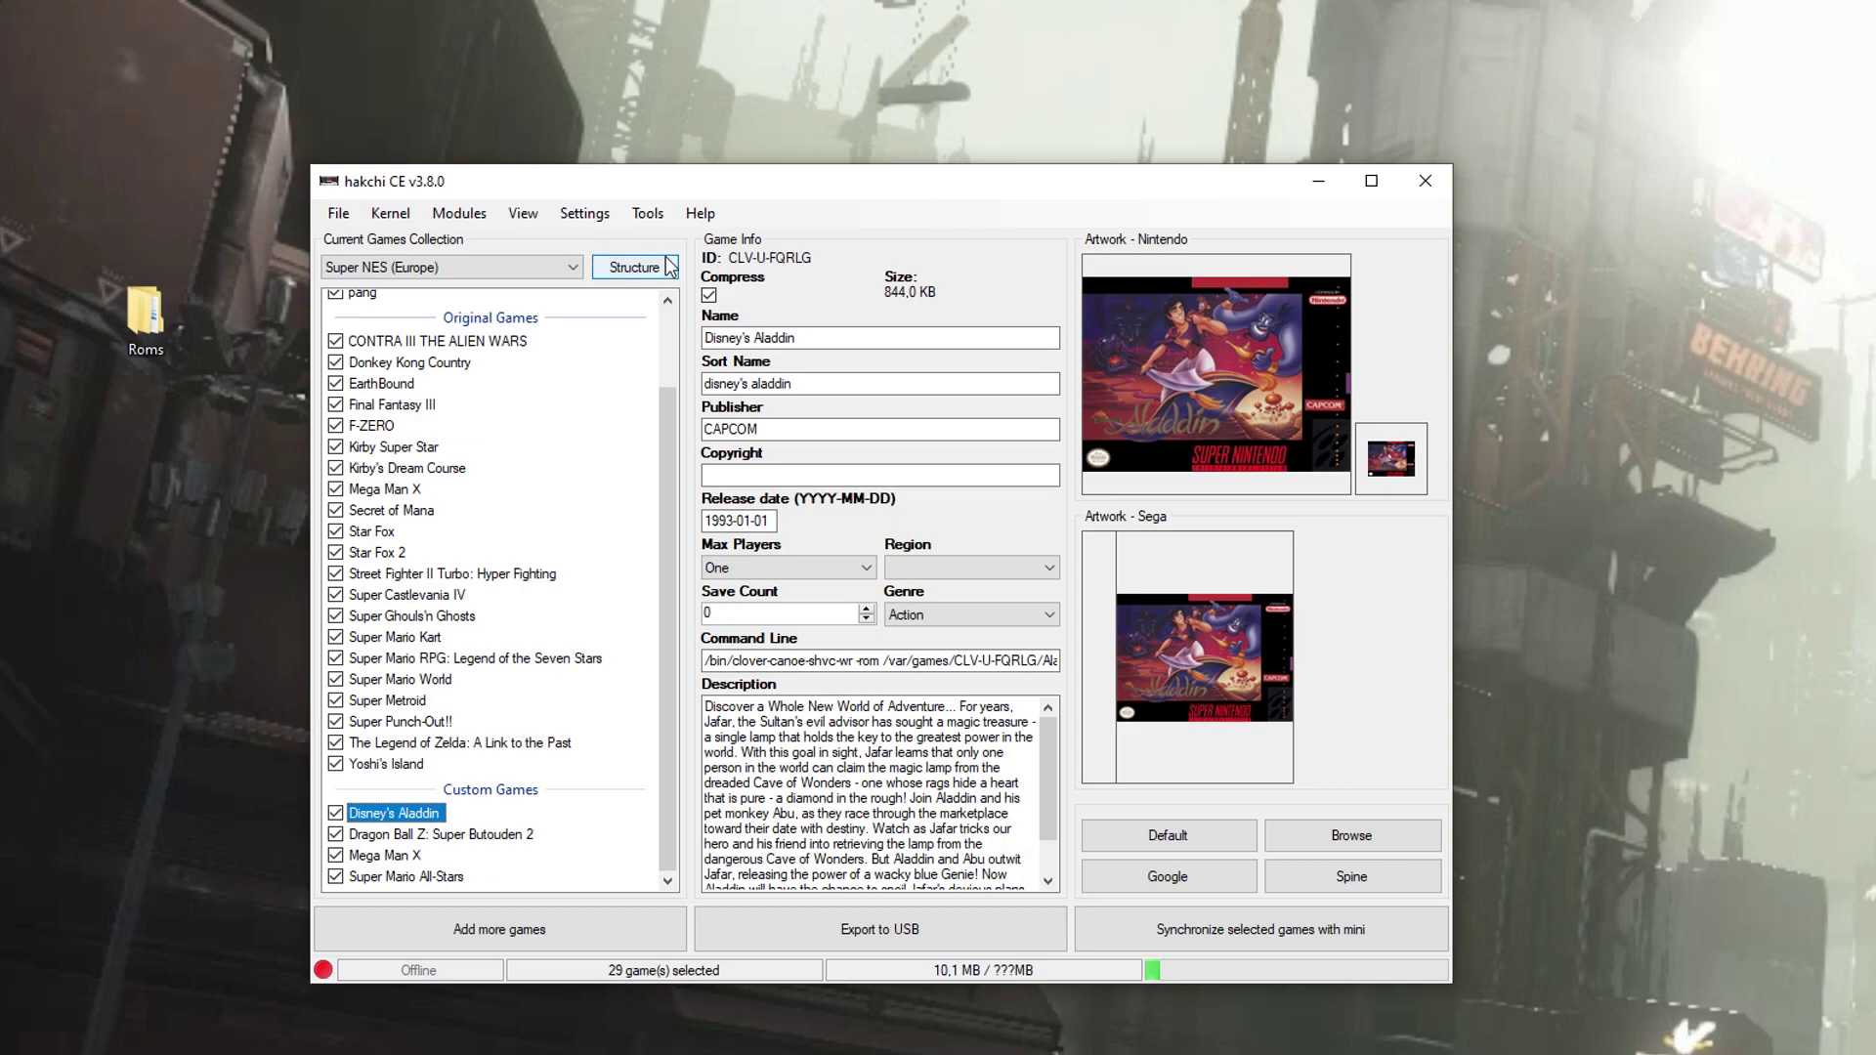
Switch the games collection structure to the custom folders manager option and open the Folders Manager.
{"action": "left_click", "coordinate": [668, 273]}
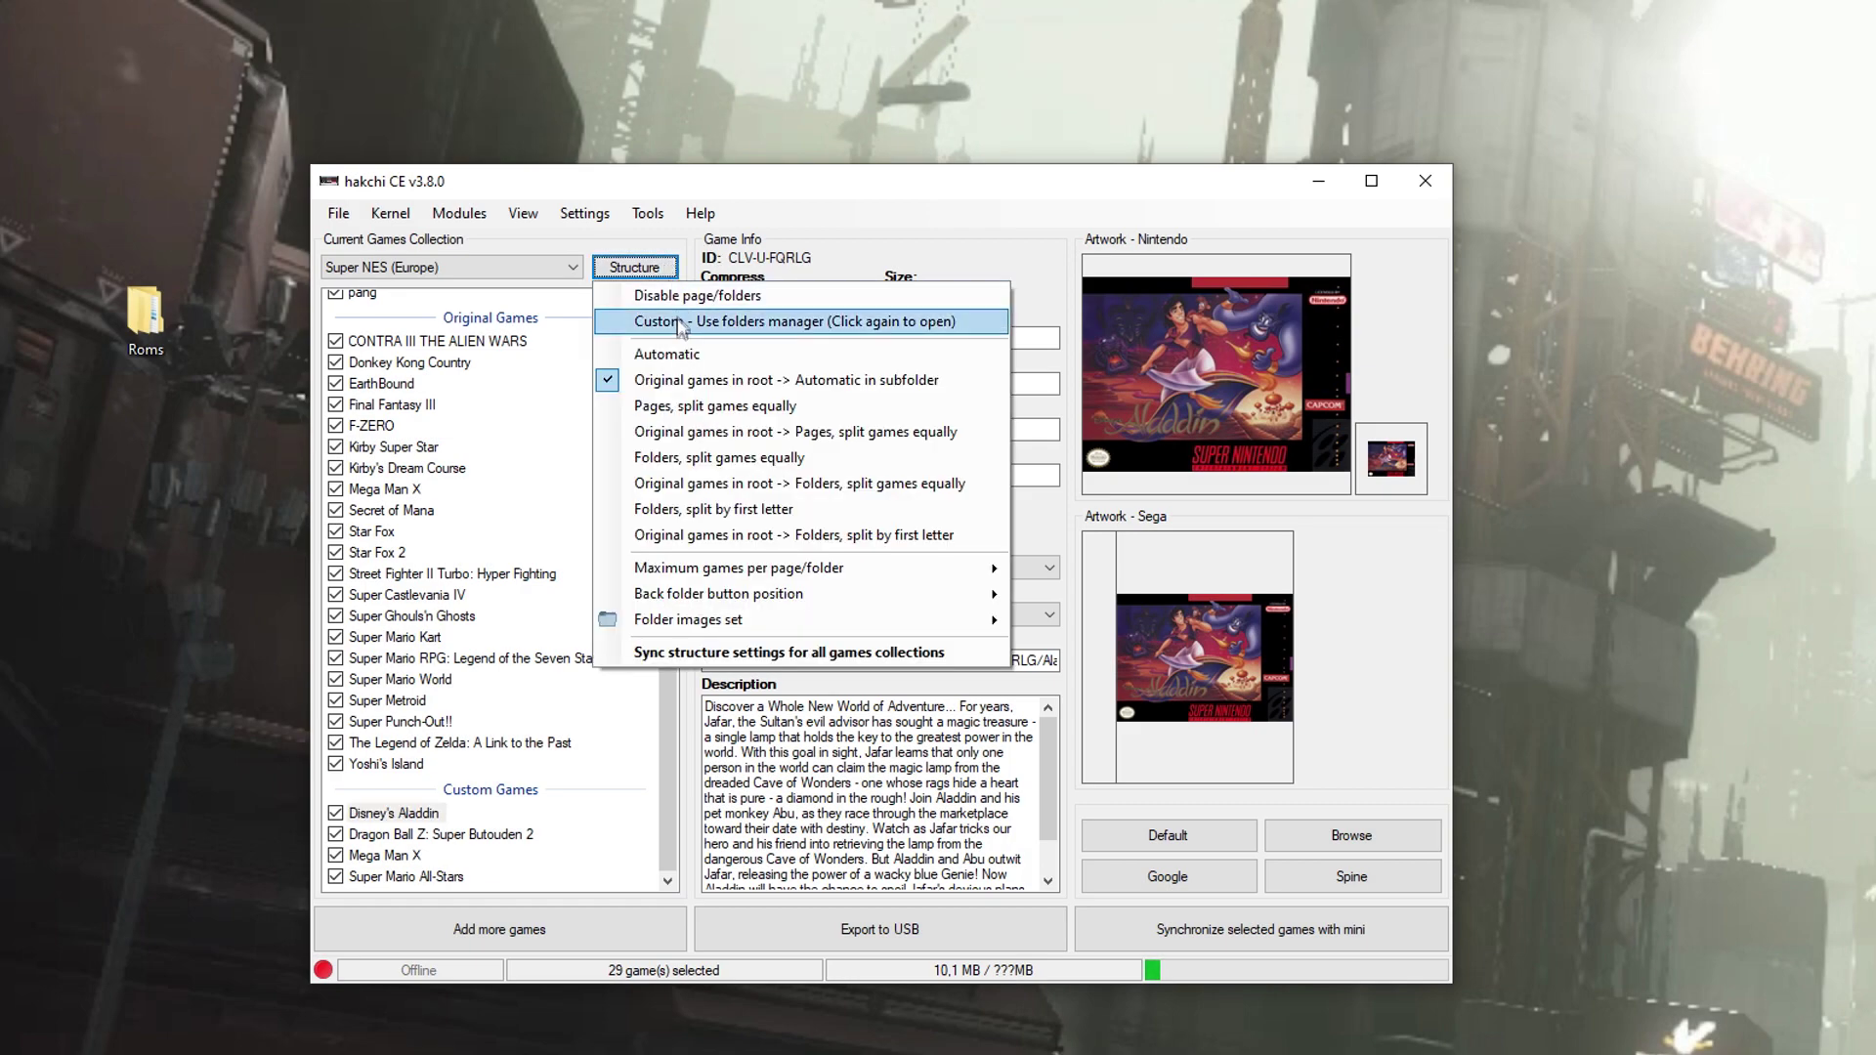
{"action": "left_click", "coordinate": [678, 319]}
{"action": "left_click", "coordinate": [643, 266]}
{"action": "left_click", "coordinate": [664, 322]}
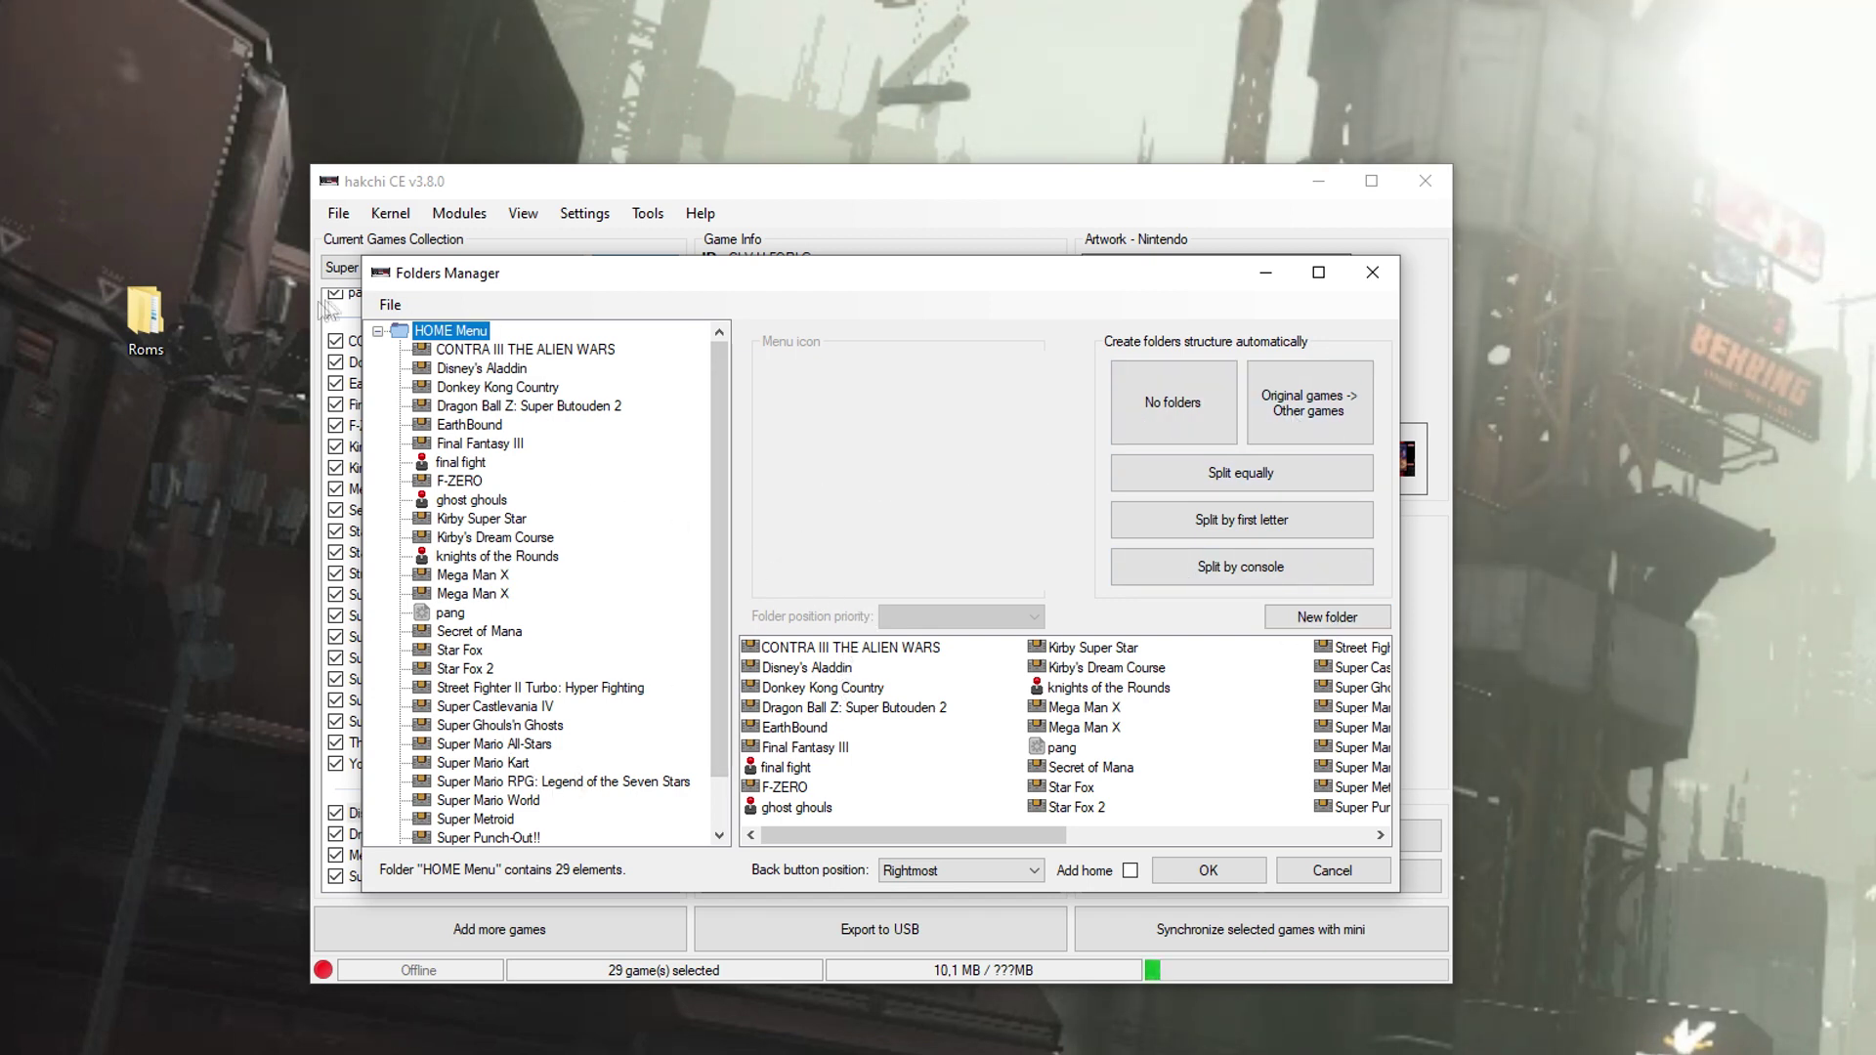
Create a folder named "Super nintendo" in the HOME Menu.
{"action": "right_click", "coordinate": [432, 330]}
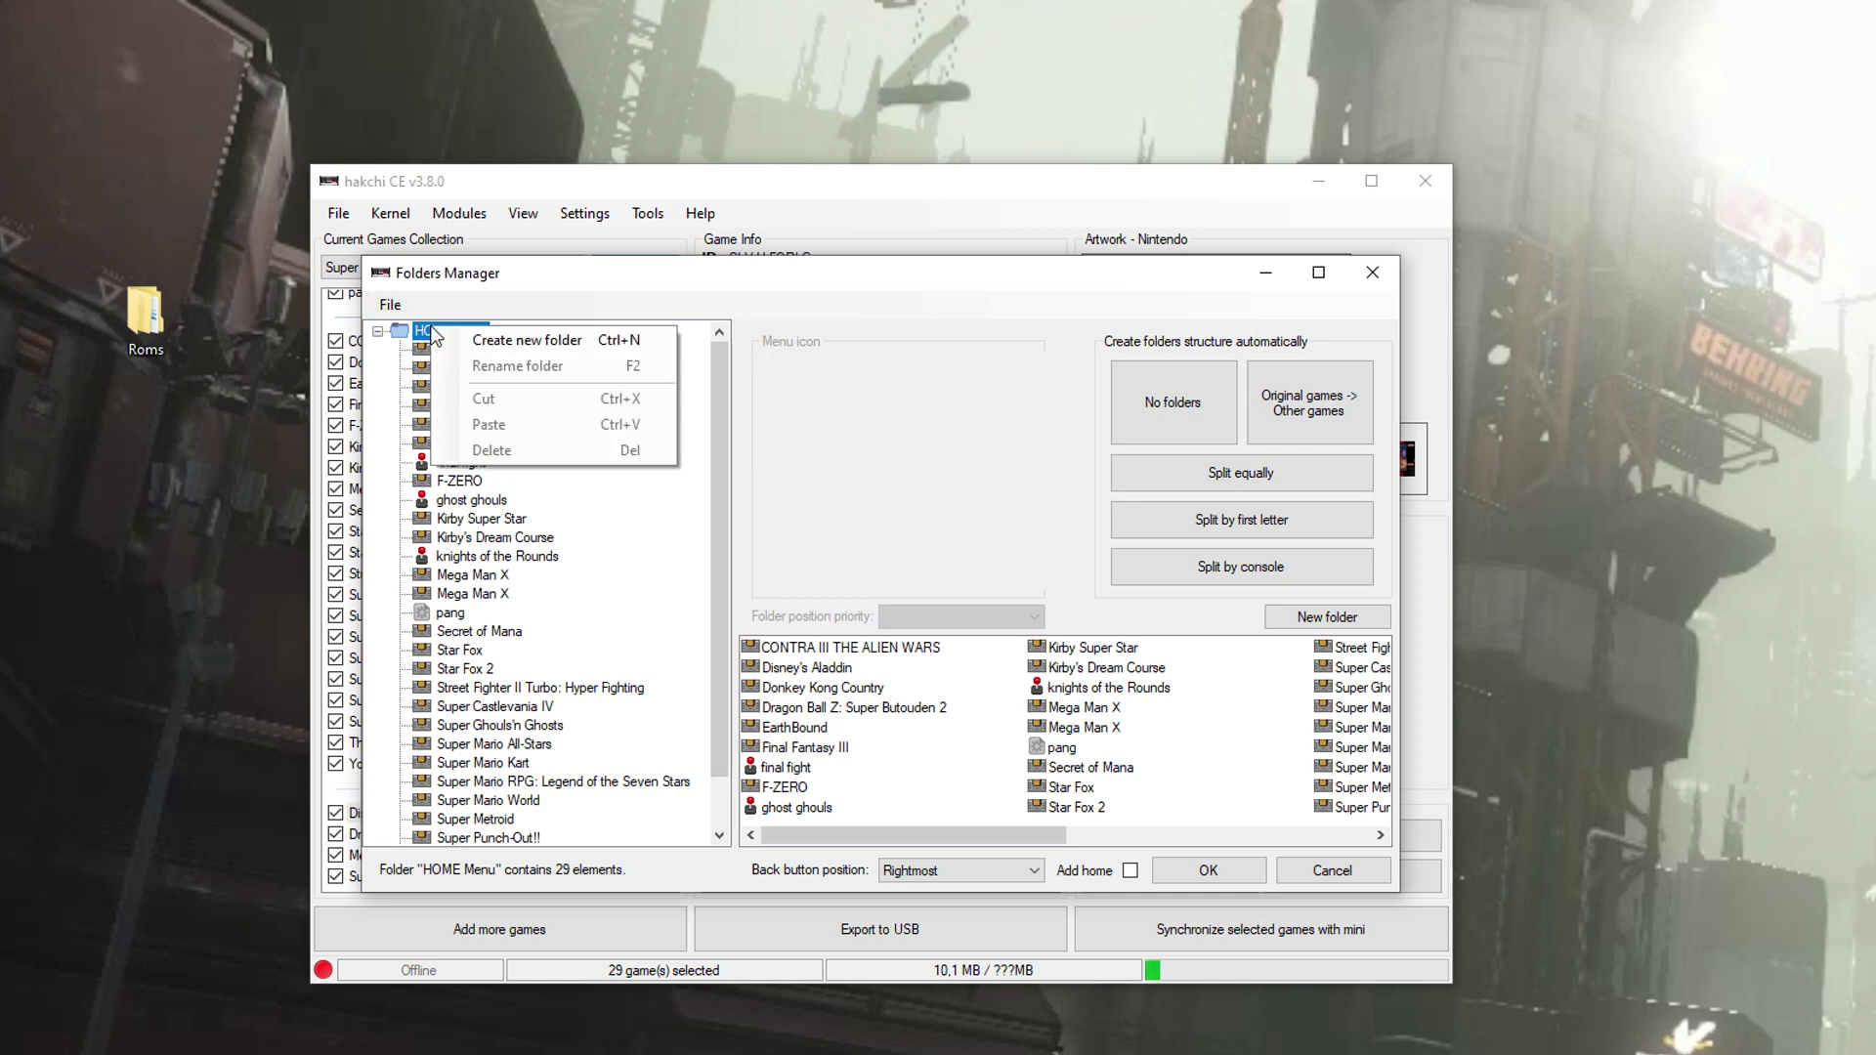
{"action": "left_click", "coordinate": [482, 340]}
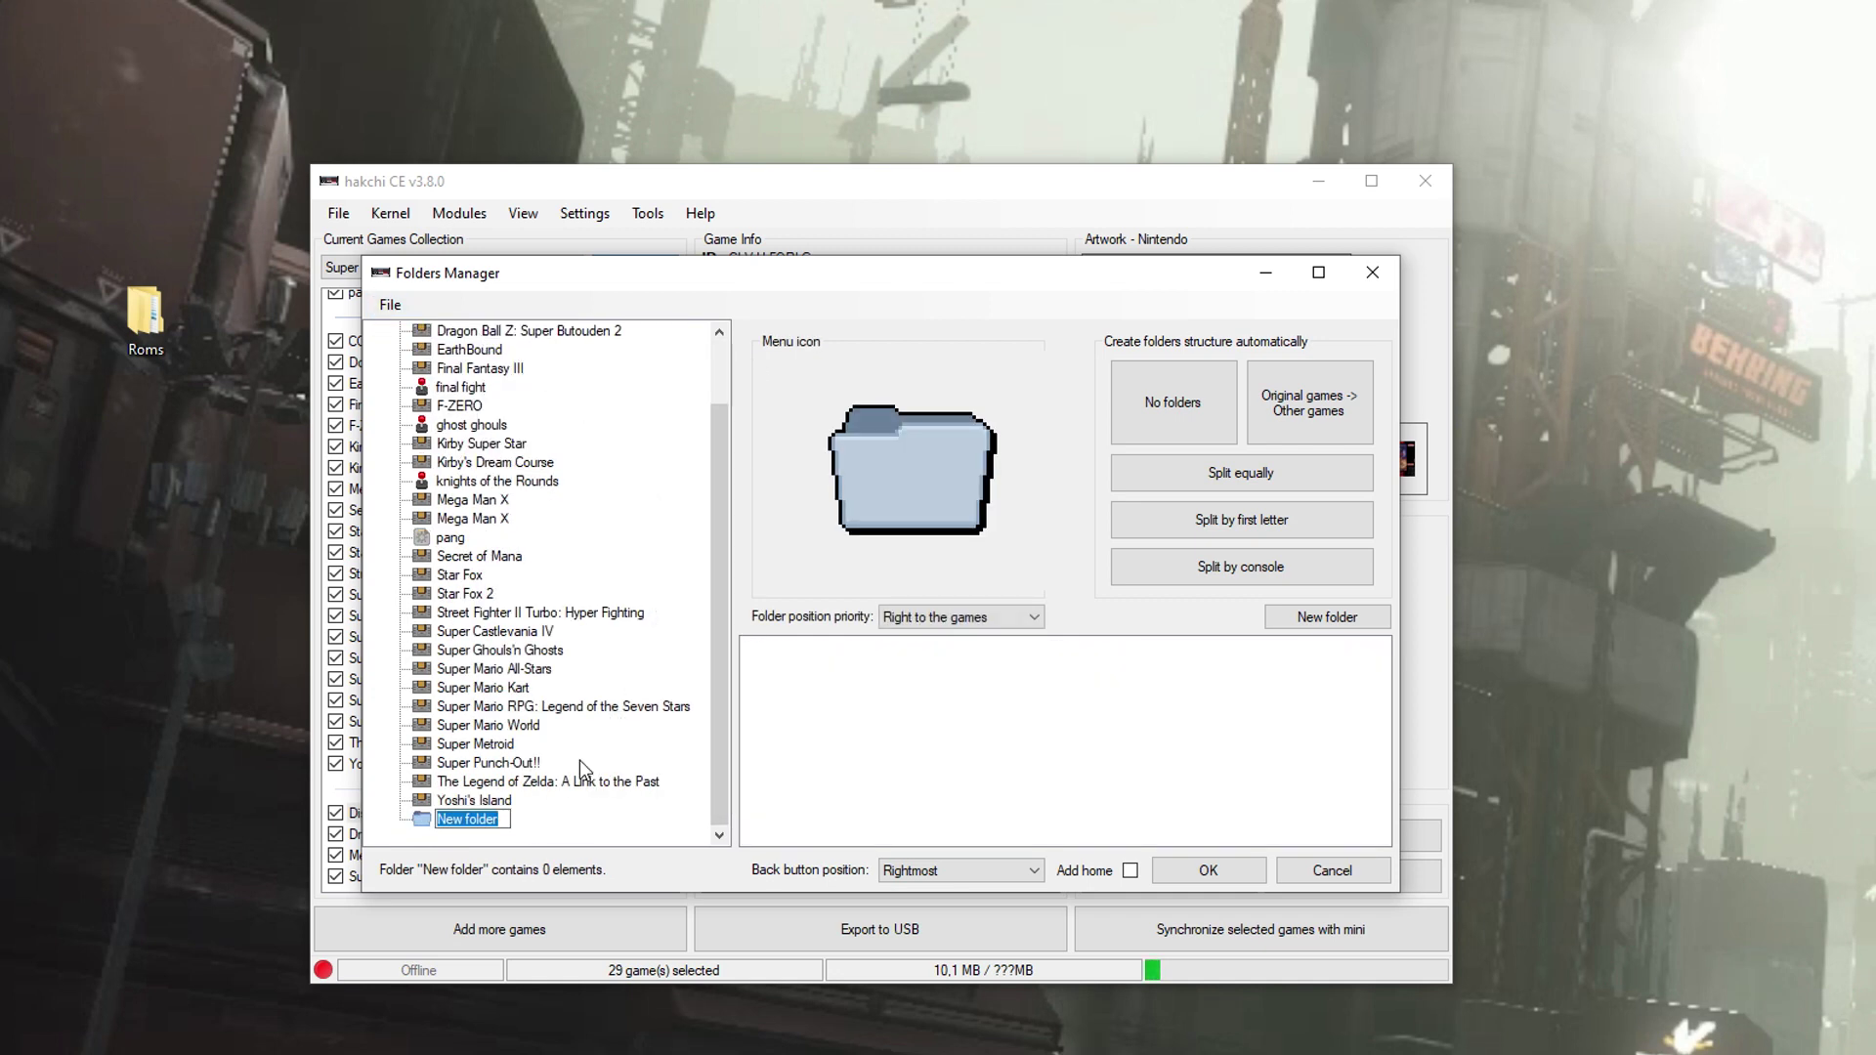
{"action": "type", "text": "Super nintendo"}
{"action": "key", "text": "Return"}
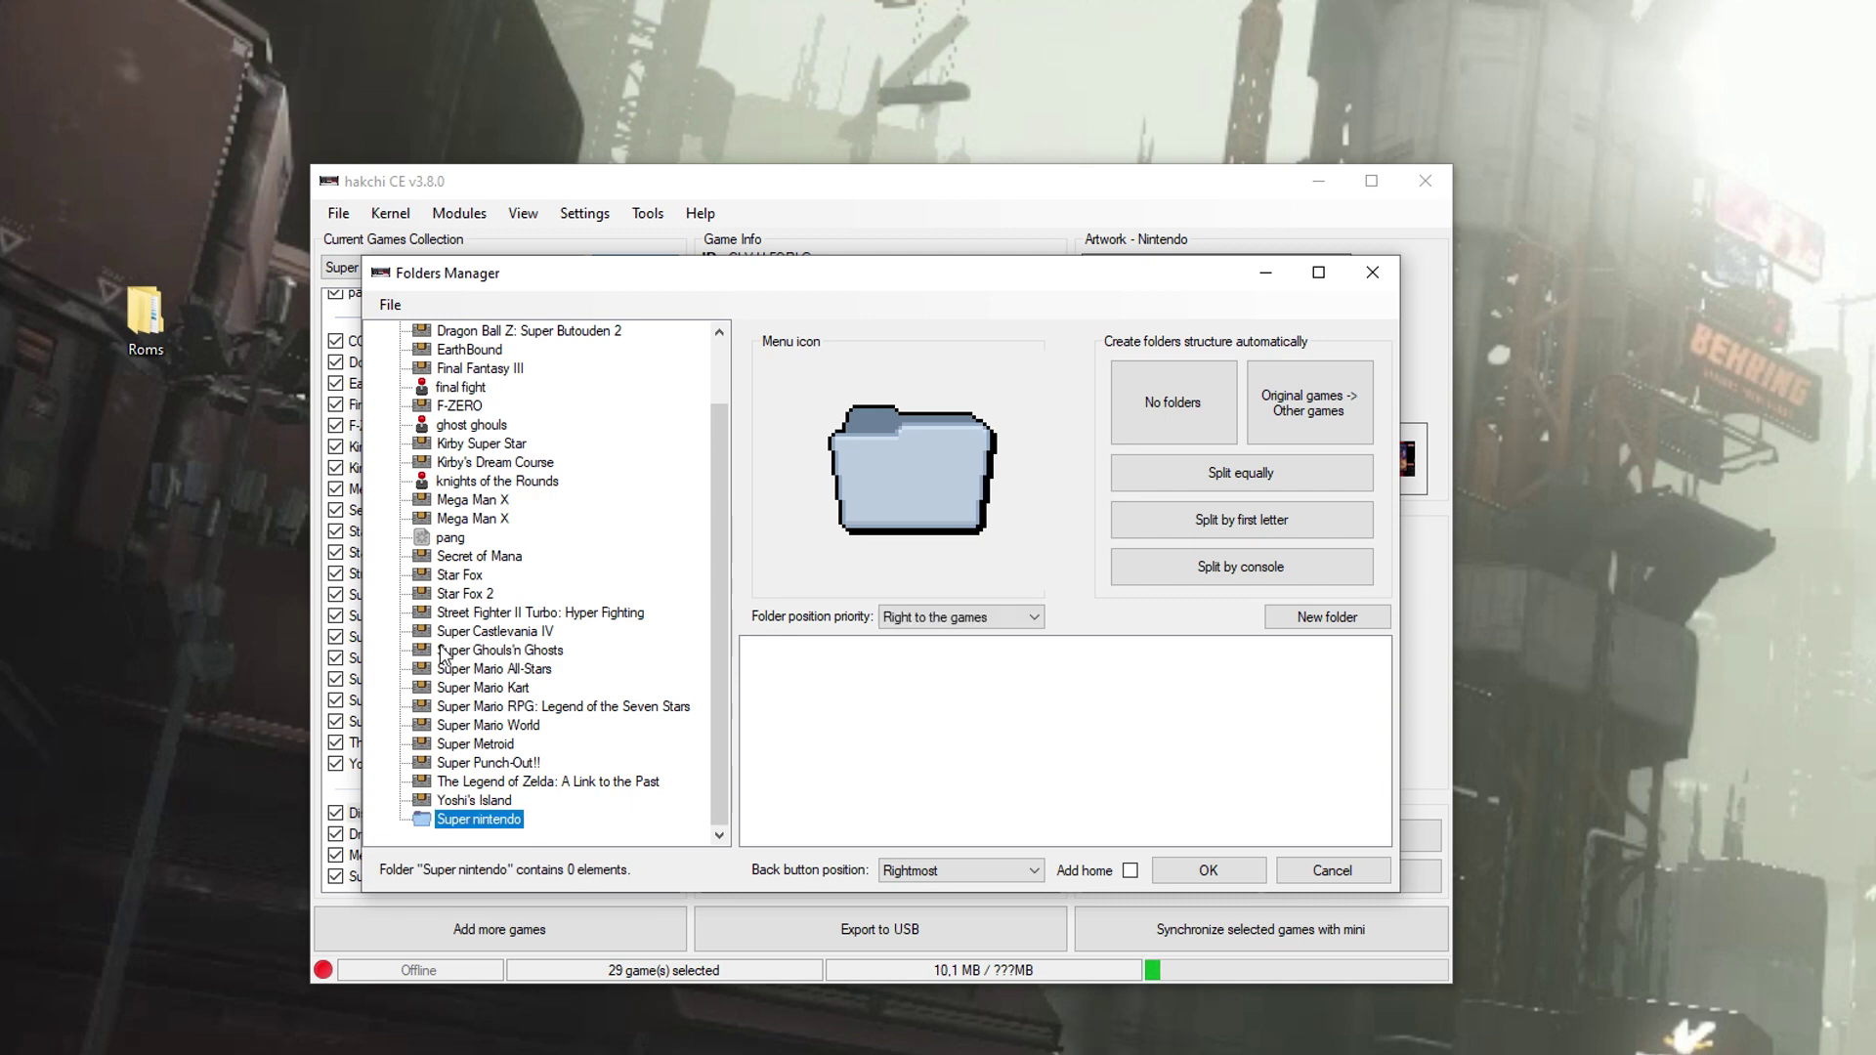
Select every SNES game in the HOME Menu, leaving out the arcade titles, and move them into the Super nintendo folder.
{"action": "scroll", "coordinate": [504, 406], "scroll_direction": "up", "scroll_amount": 2}
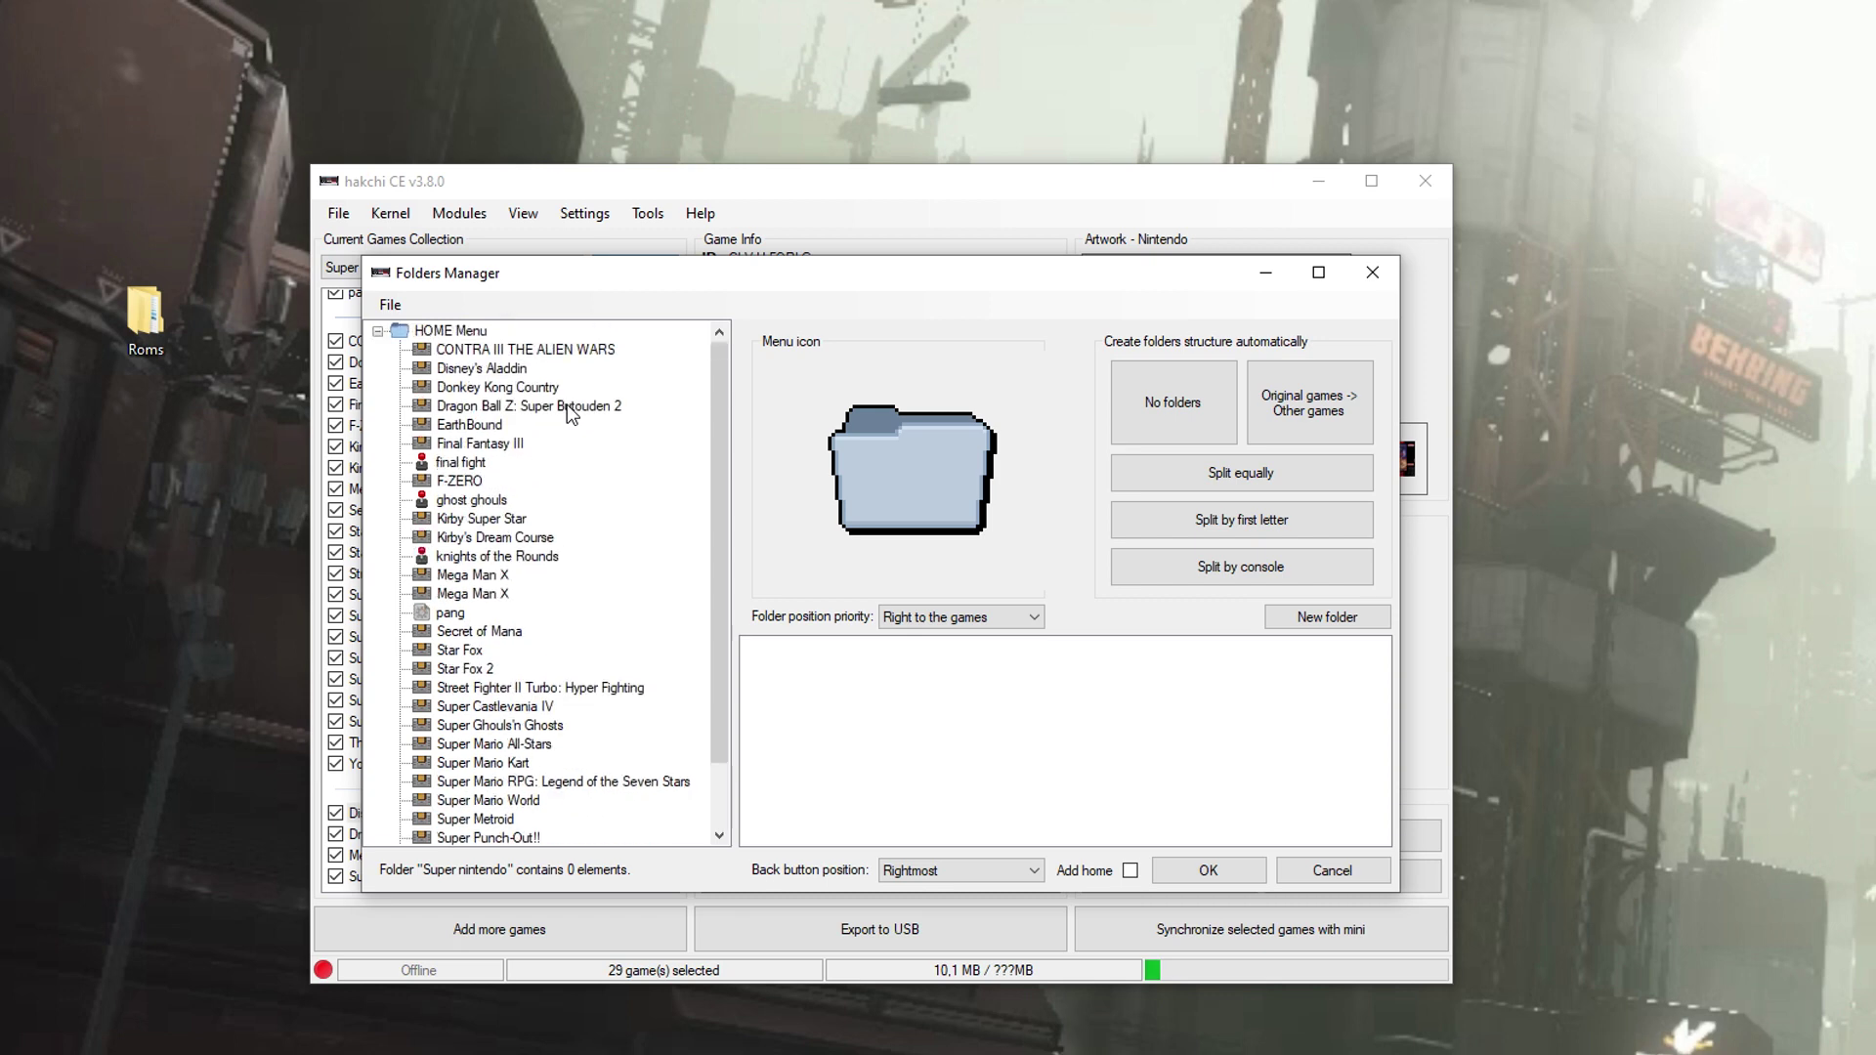
{"action": "scroll", "coordinate": [525, 382], "scroll_direction": "down", "scroll_amount": 1}
{"action": "scroll", "coordinate": [524, 384], "scroll_direction": "up", "scroll_amount": 1}
{"action": "scroll", "coordinate": [496, 359], "scroll_direction": "down", "scroll_amount": 1}
{"action": "scroll", "coordinate": [496, 359], "scroll_direction": "up", "scroll_amount": 1}
{"action": "left_click", "coordinate": [450, 331]}
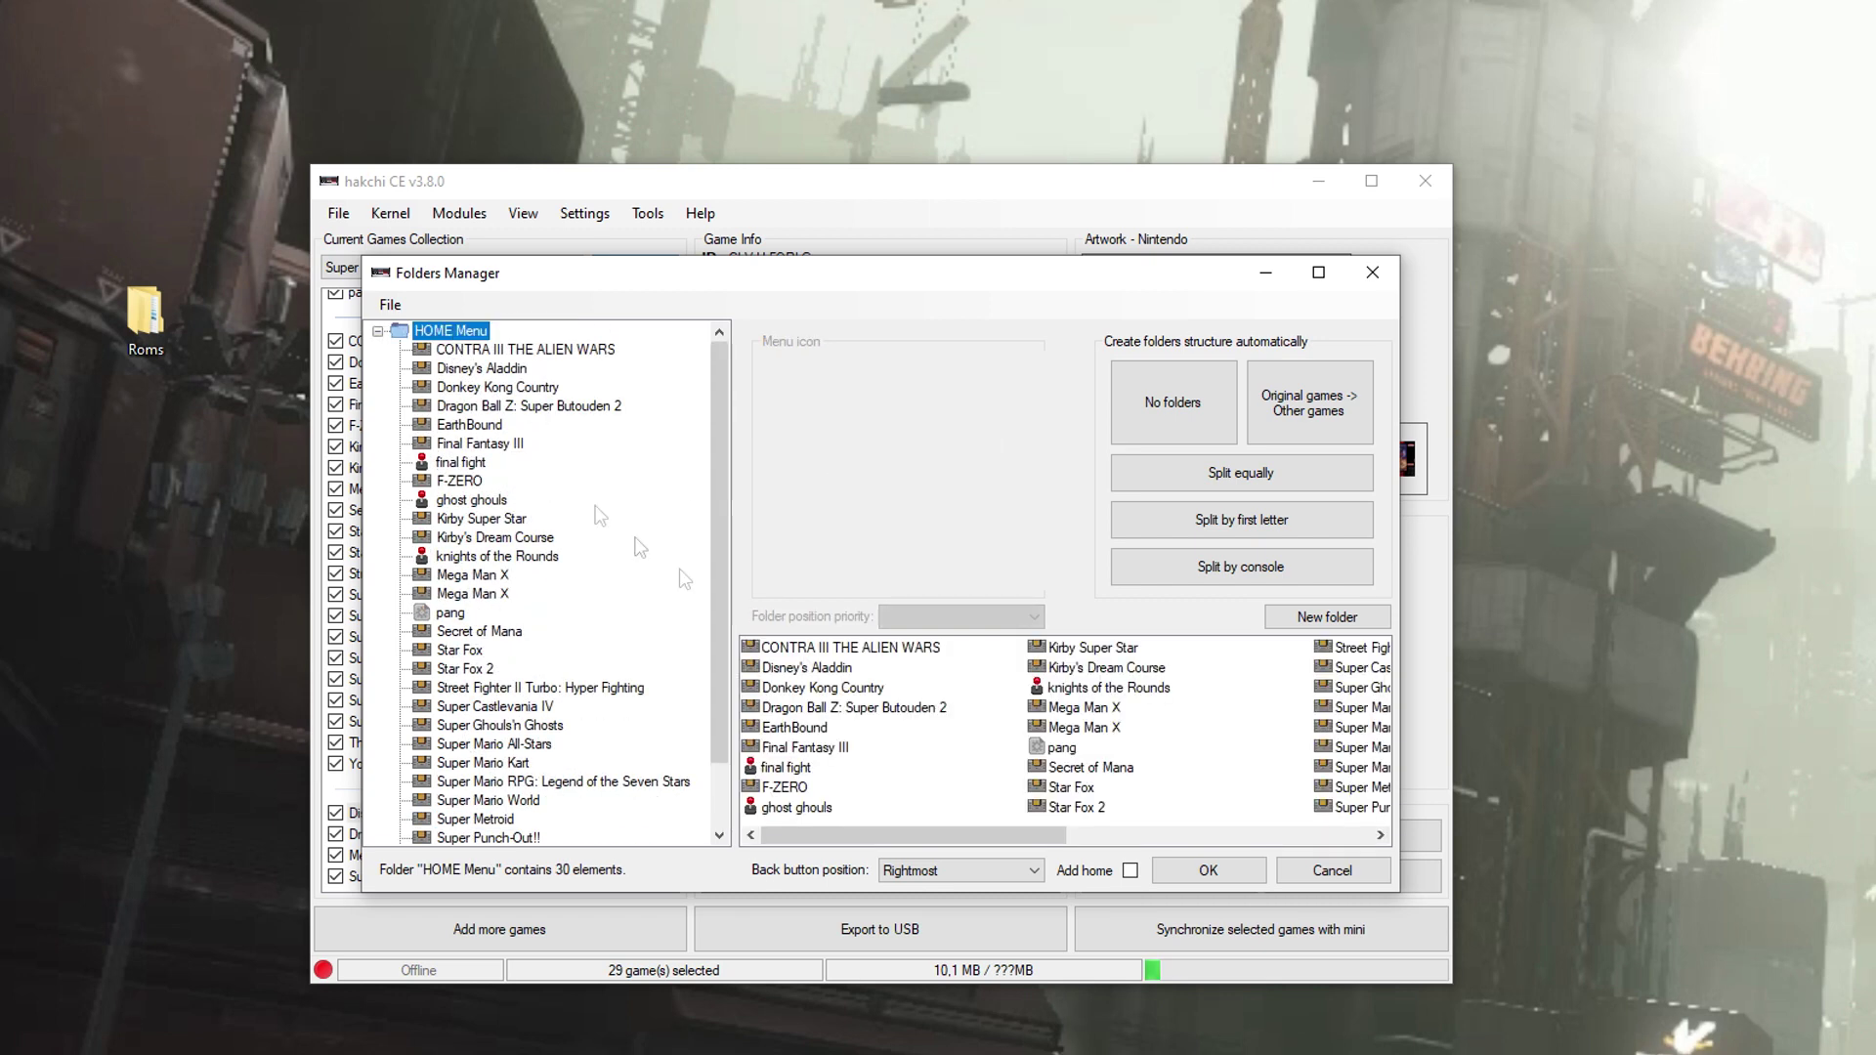
{"action": "left_click", "coordinate": [787, 788]}
{"action": "left_click", "coordinate": [804, 746], "text": "ctrl"}
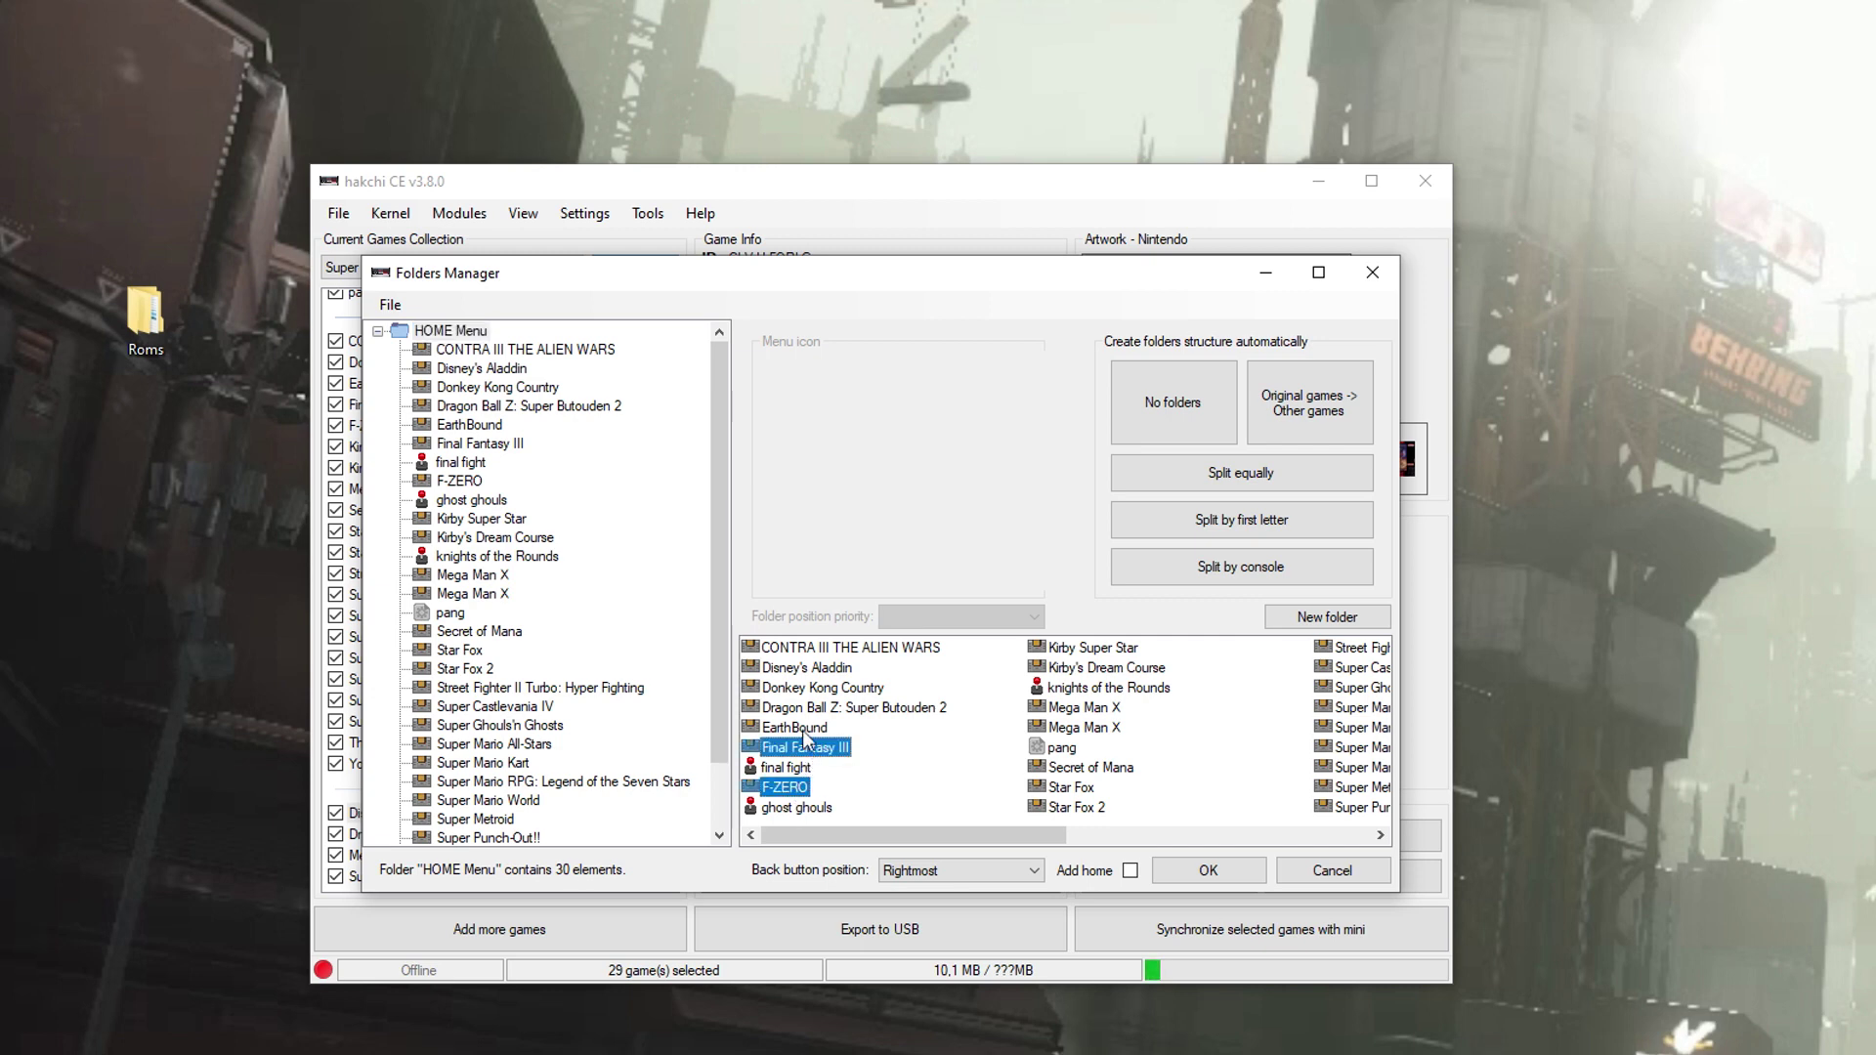
{"action": "left_click", "coordinate": [796, 729], "text": "ctrl"}
{"action": "left_click", "coordinate": [797, 707], "text": "ctrl"}
{"action": "left_click", "coordinate": [797, 688], "text": "ctrl"}
{"action": "left_click", "coordinate": [798, 668], "text": "ctrl"}
{"action": "left_click", "coordinate": [797, 648], "text": "ctrl"}
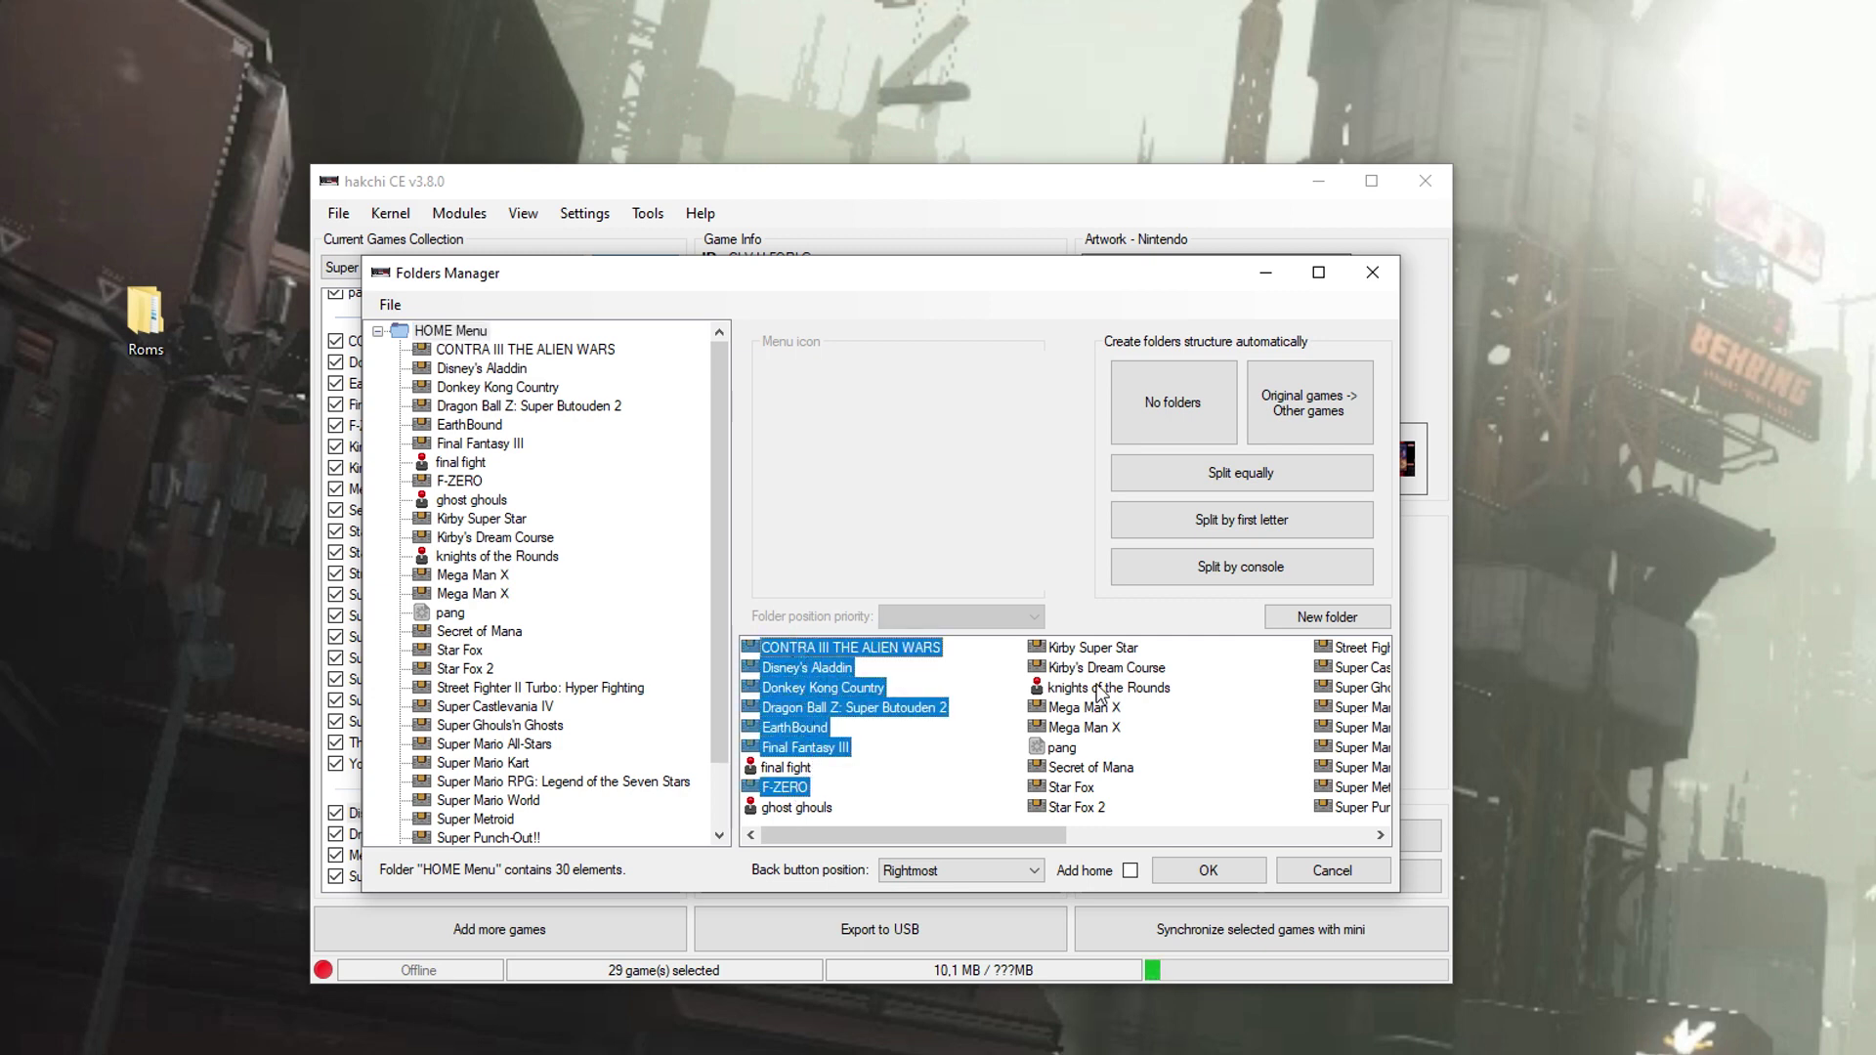
{"action": "left_click", "coordinate": [1092, 648], "text": "ctrl"}
{"action": "left_click", "coordinate": [1104, 667], "text": "ctrl"}
{"action": "left_click", "coordinate": [1080, 708], "text": "ctrl"}
{"action": "left_click", "coordinate": [1079, 728], "text": "ctrl"}
{"action": "left_click", "coordinate": [1068, 787], "text": "ctrl"}
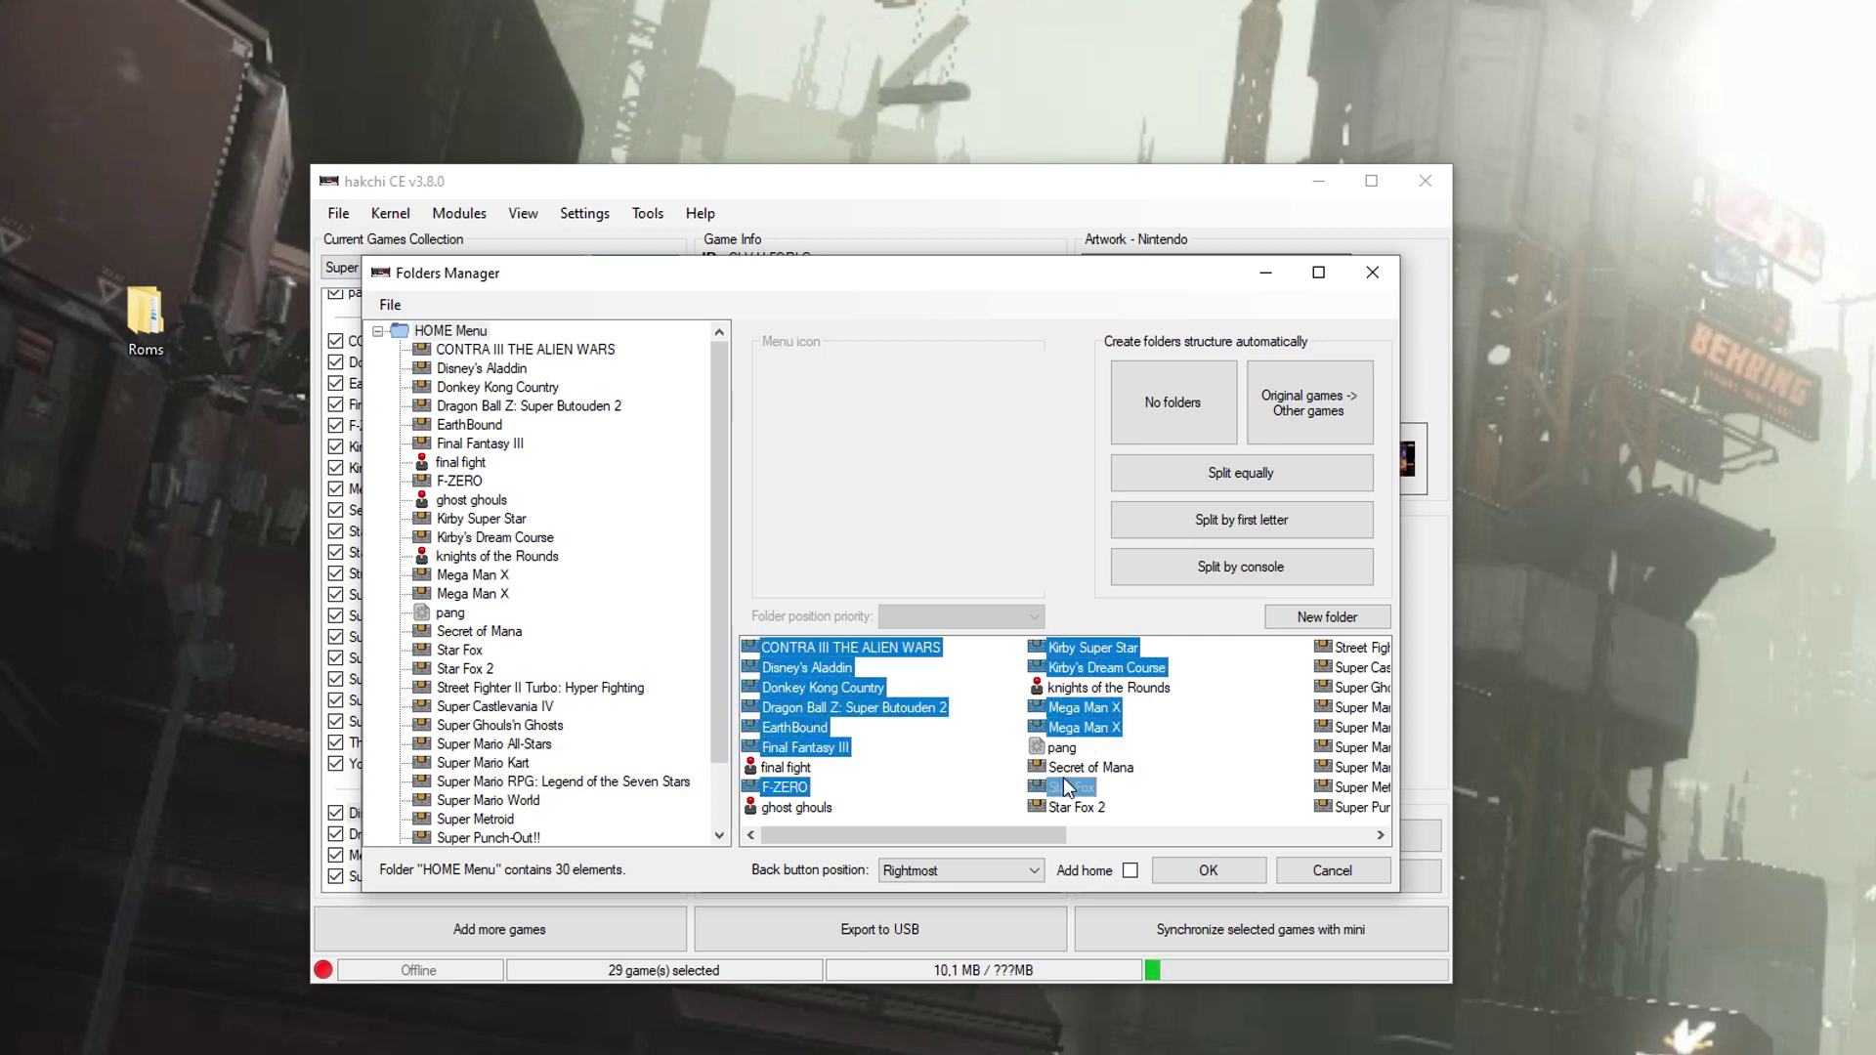
{"action": "left_click", "coordinate": [1091, 767], "text": "ctrl"}
{"action": "left_click", "coordinate": [1075, 807], "text": "ctrl"}
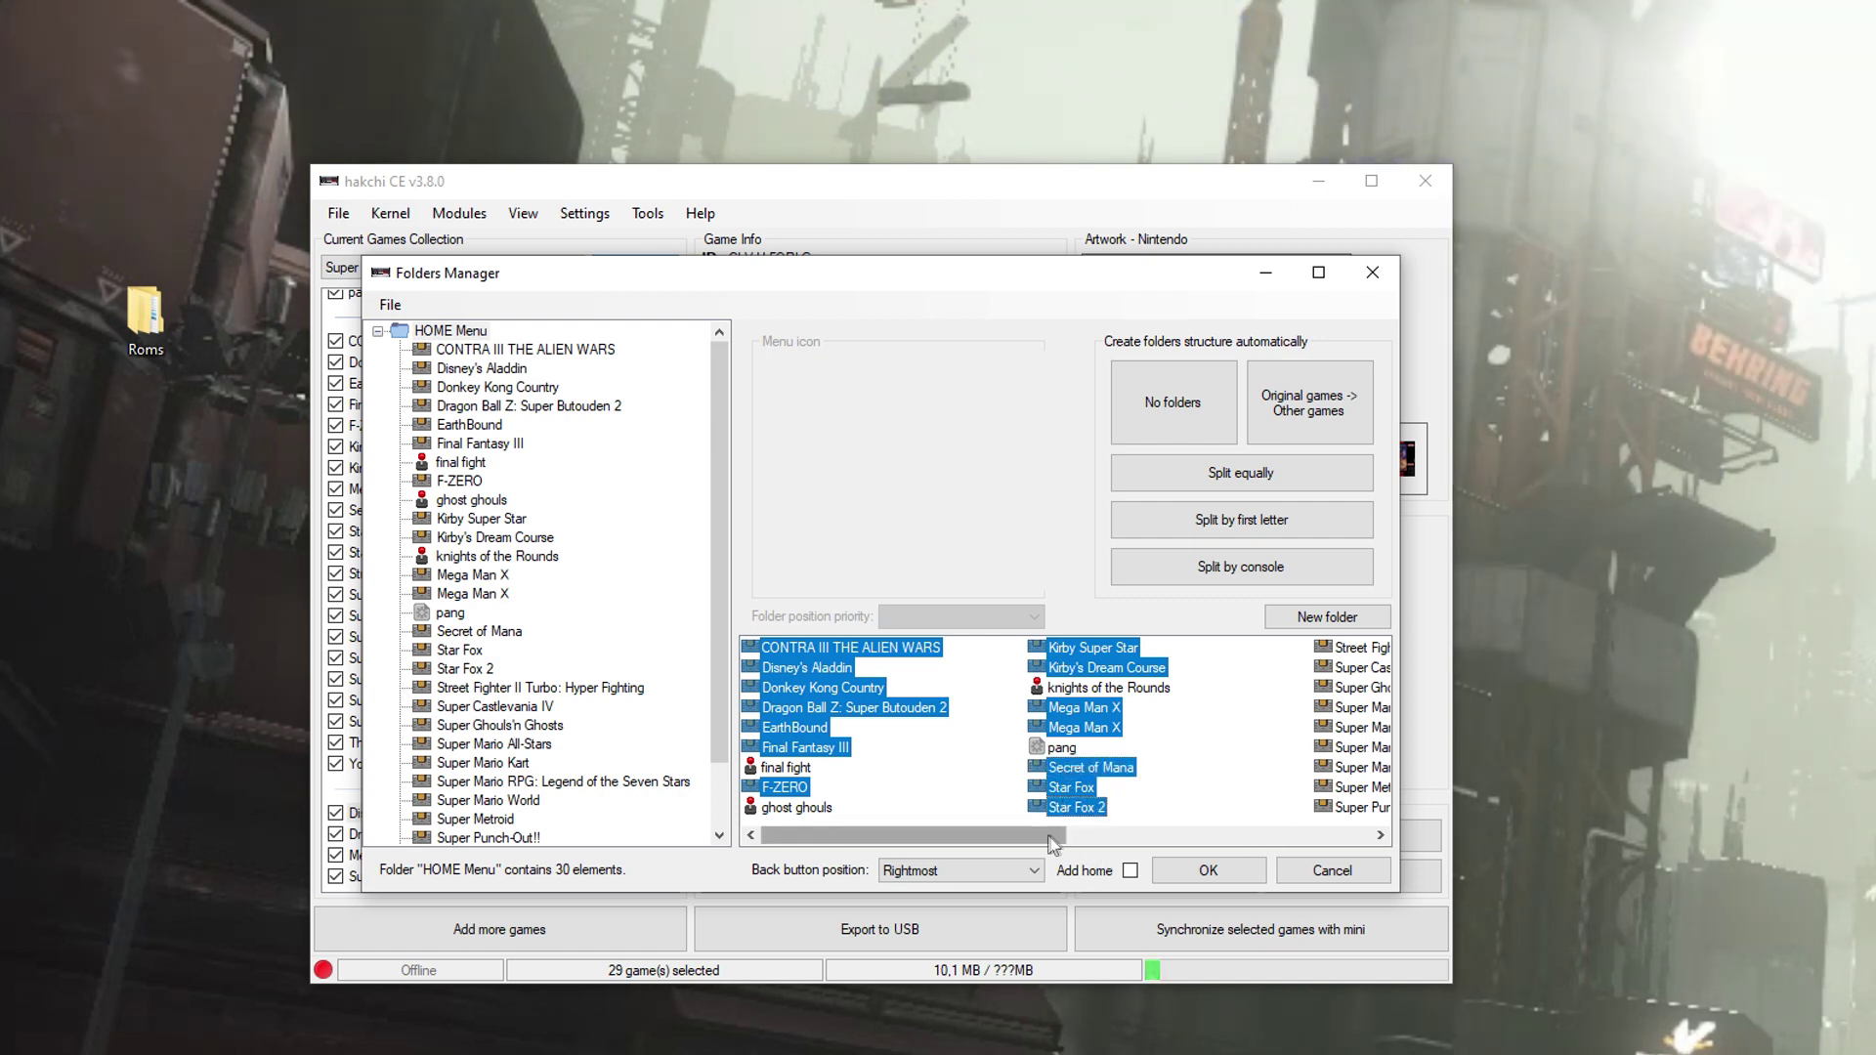
{"action": "left_click_drag", "start_coordinate": [1050, 844], "coordinate": [1070, 649]}
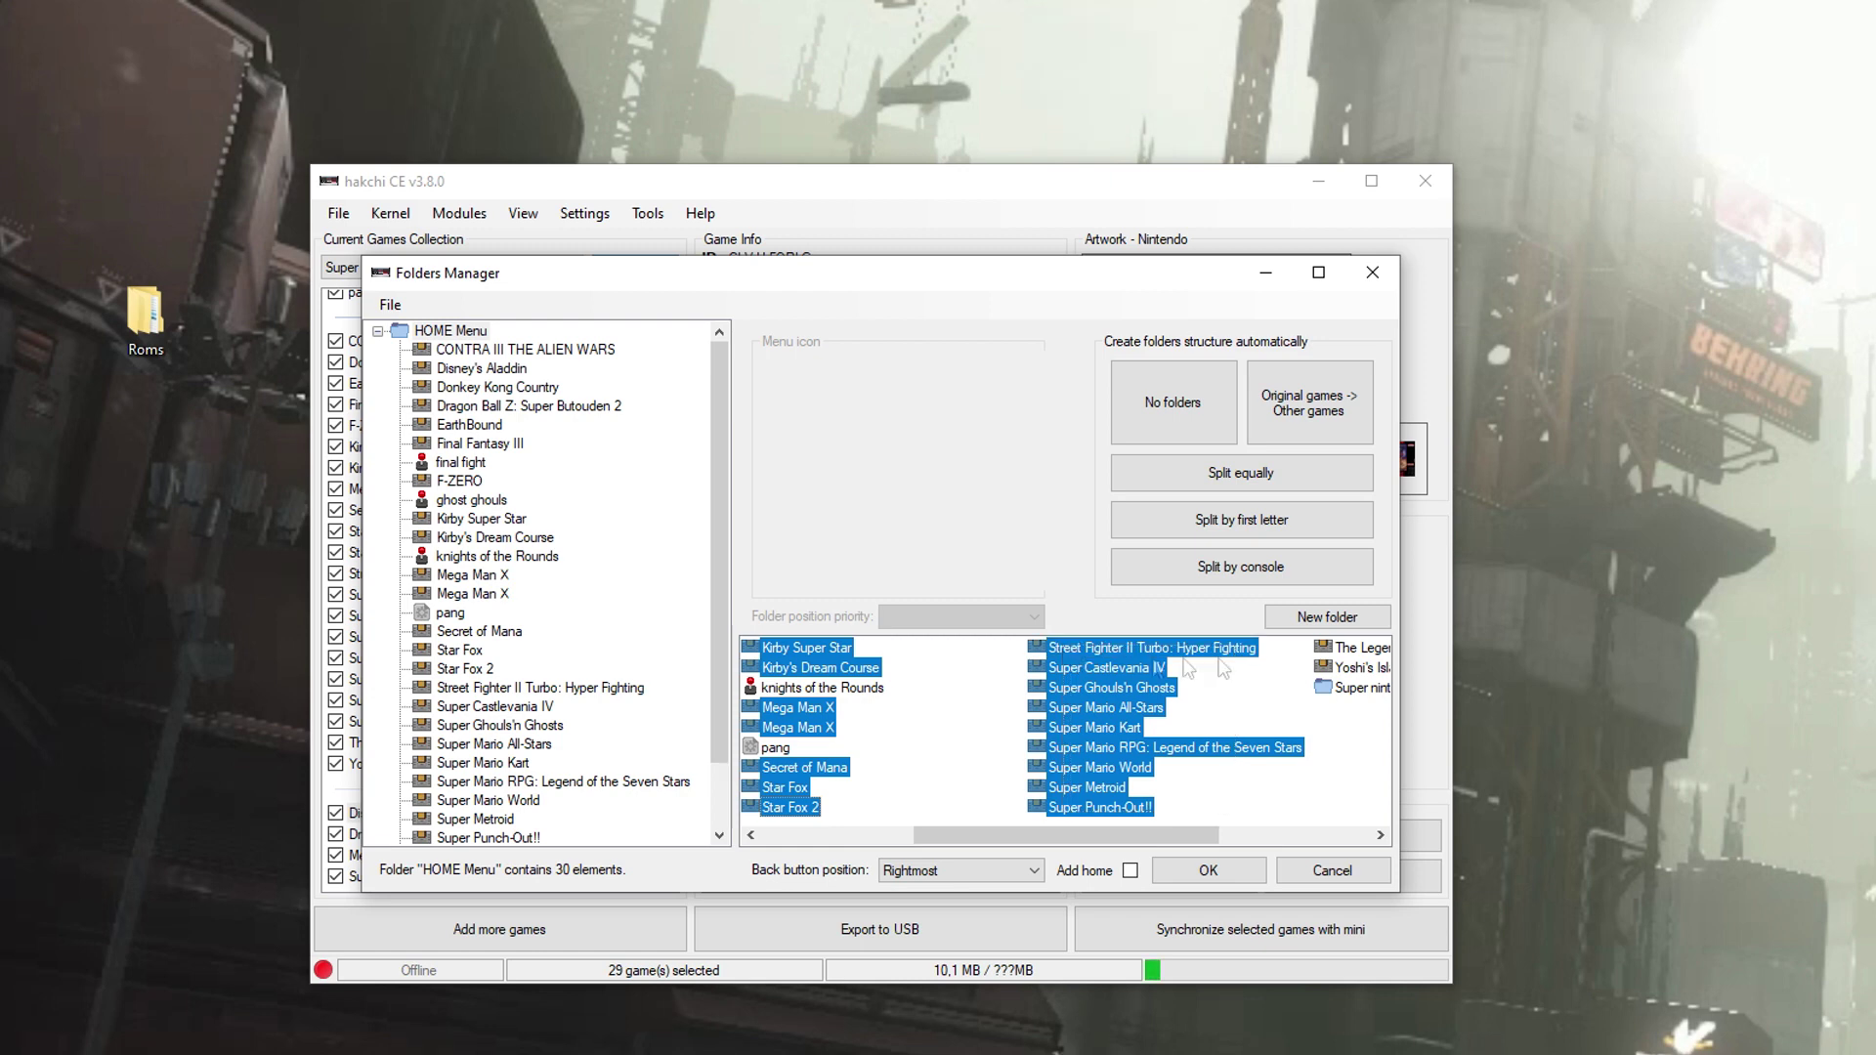
{"action": "left_click", "coordinate": [1362, 648], "text": "ctrl"}
{"action": "left_click", "coordinate": [1361, 668], "text": "ctrl"}
{"action": "left_click_drag", "start_coordinate": [1098, 834], "coordinate": [835, 825]}
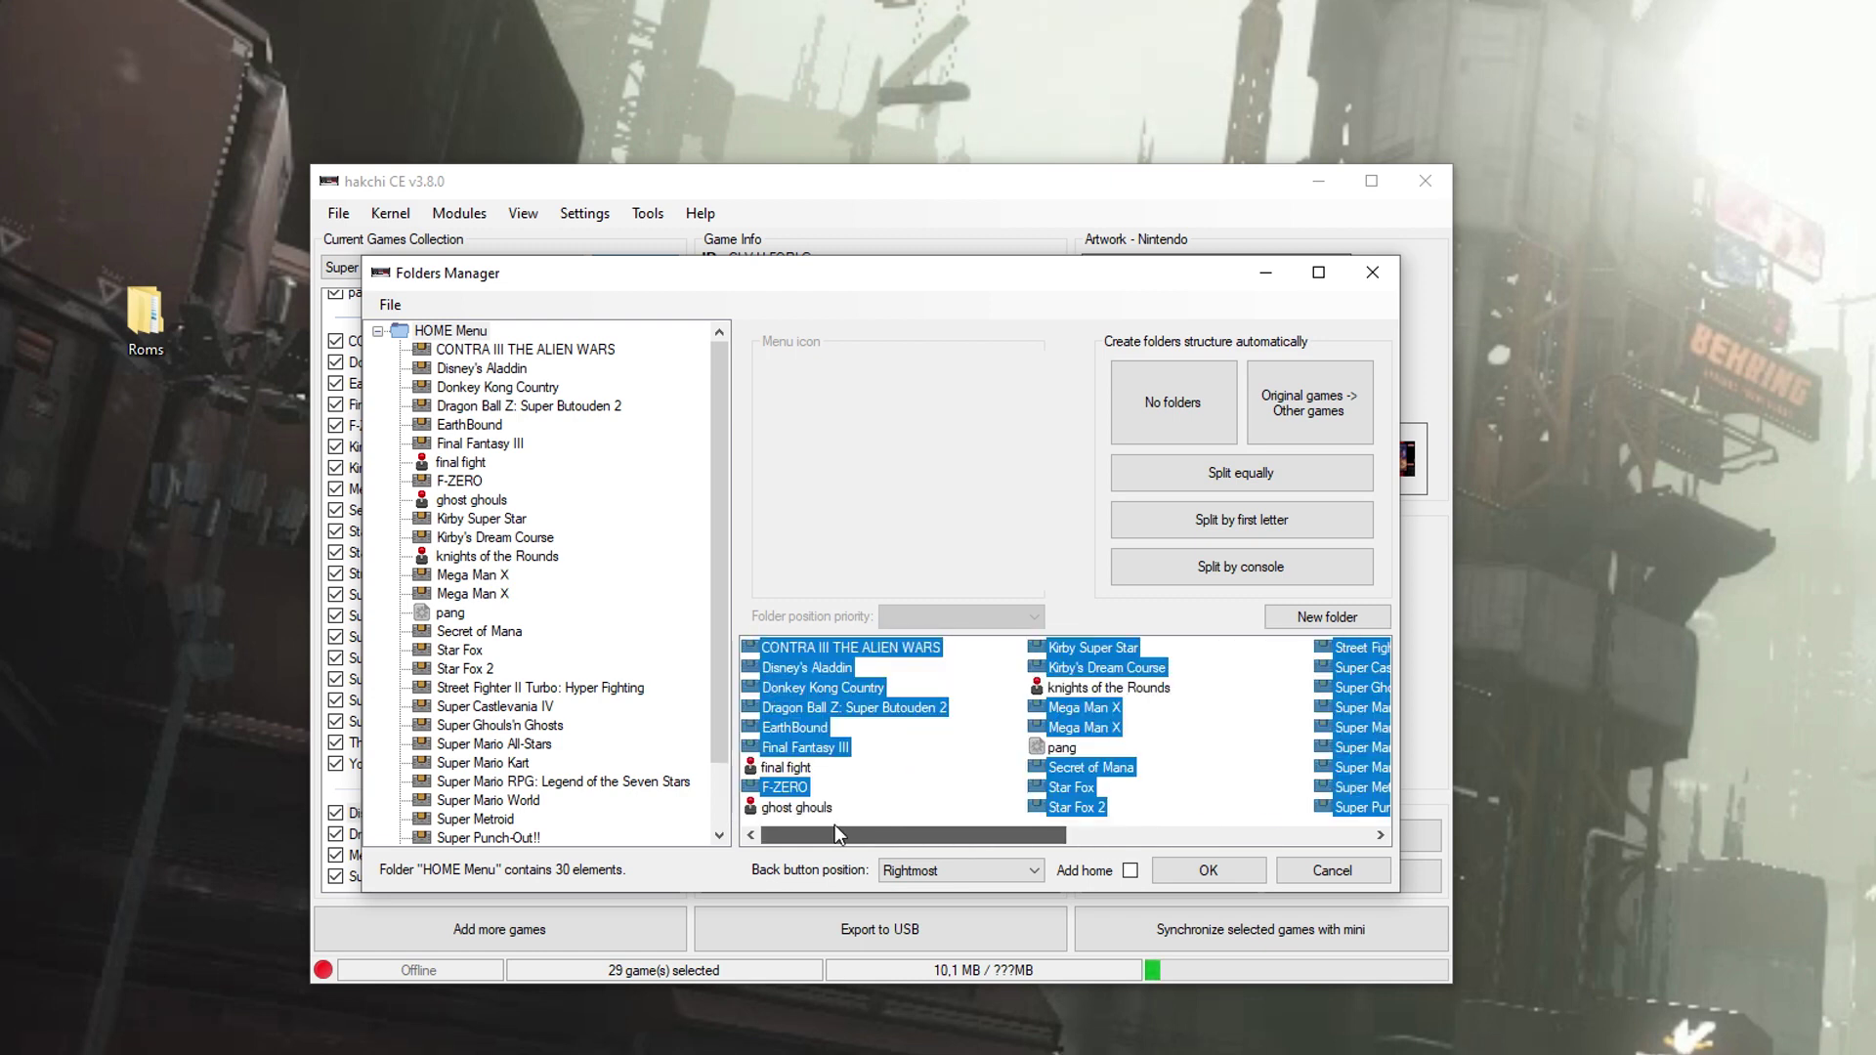
{"action": "scroll", "coordinate": [830, 825], "scroll_direction": "down", "scroll_amount": 1}
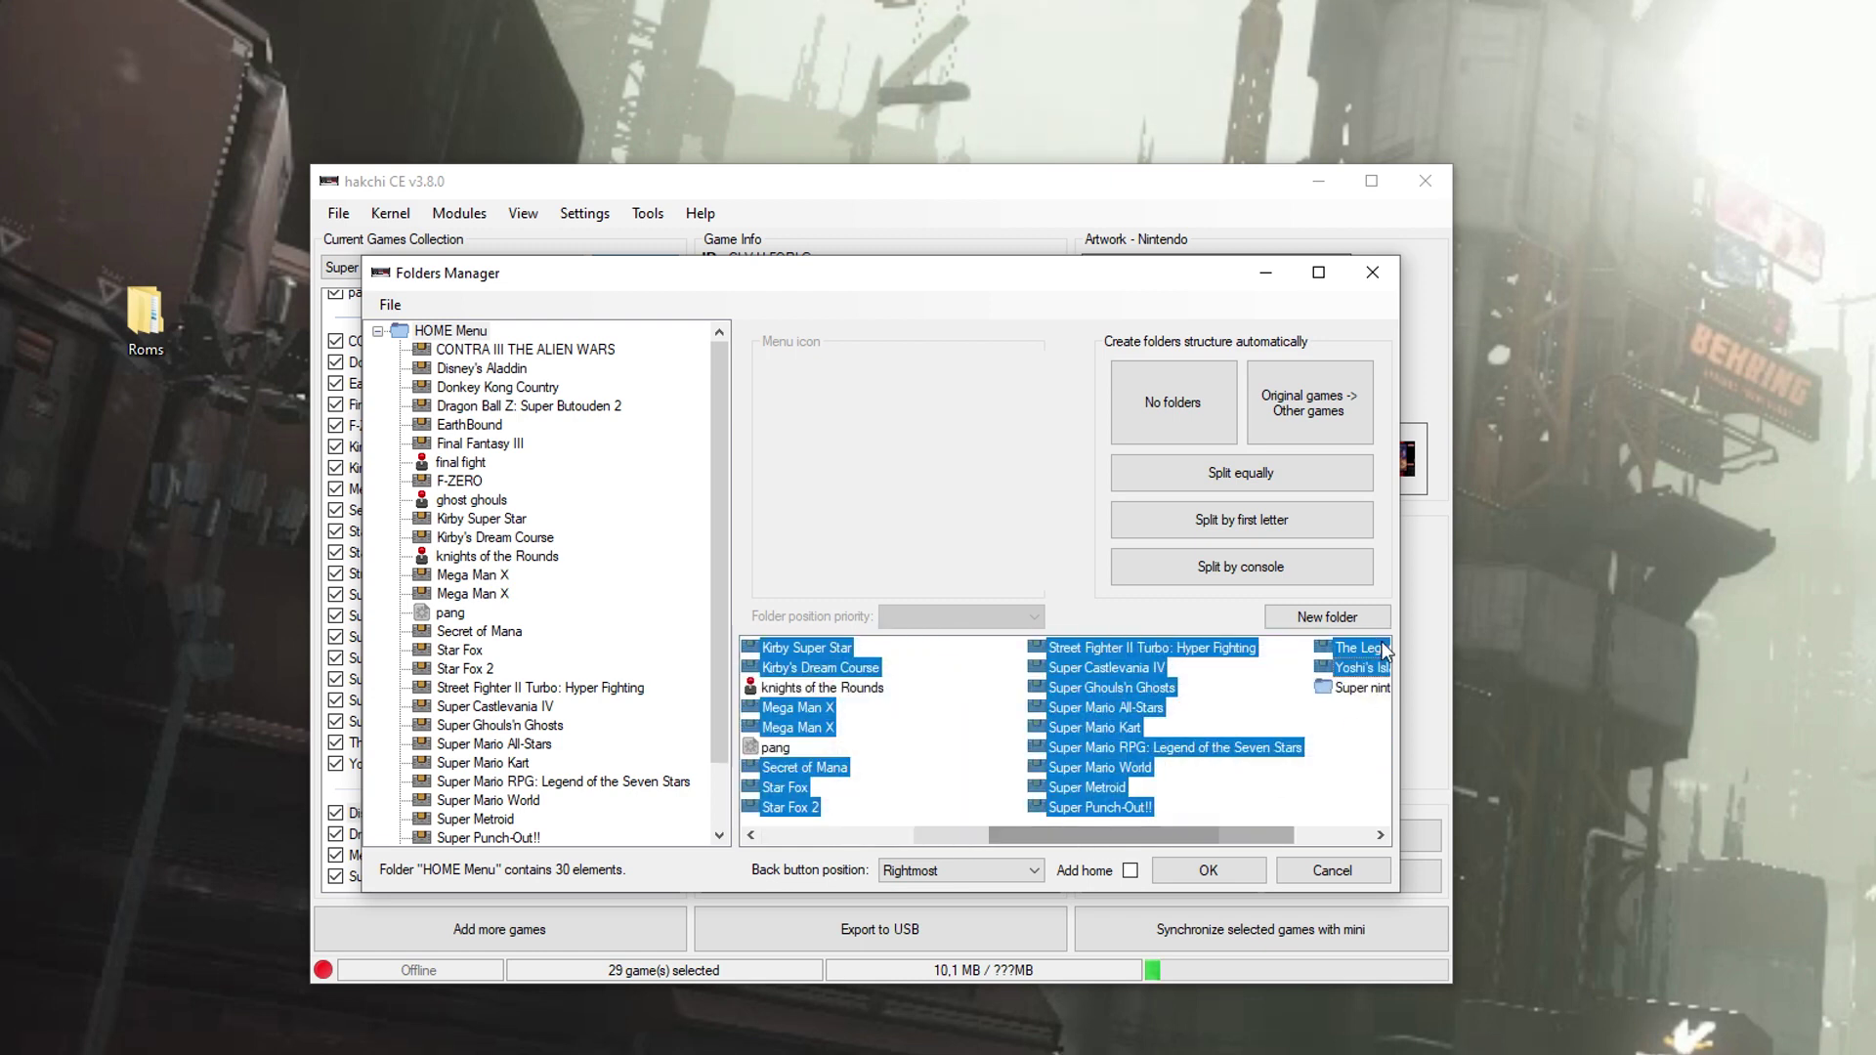
{"action": "left_click_drag", "start_coordinate": [1329, 696], "coordinate": [1333, 700]}
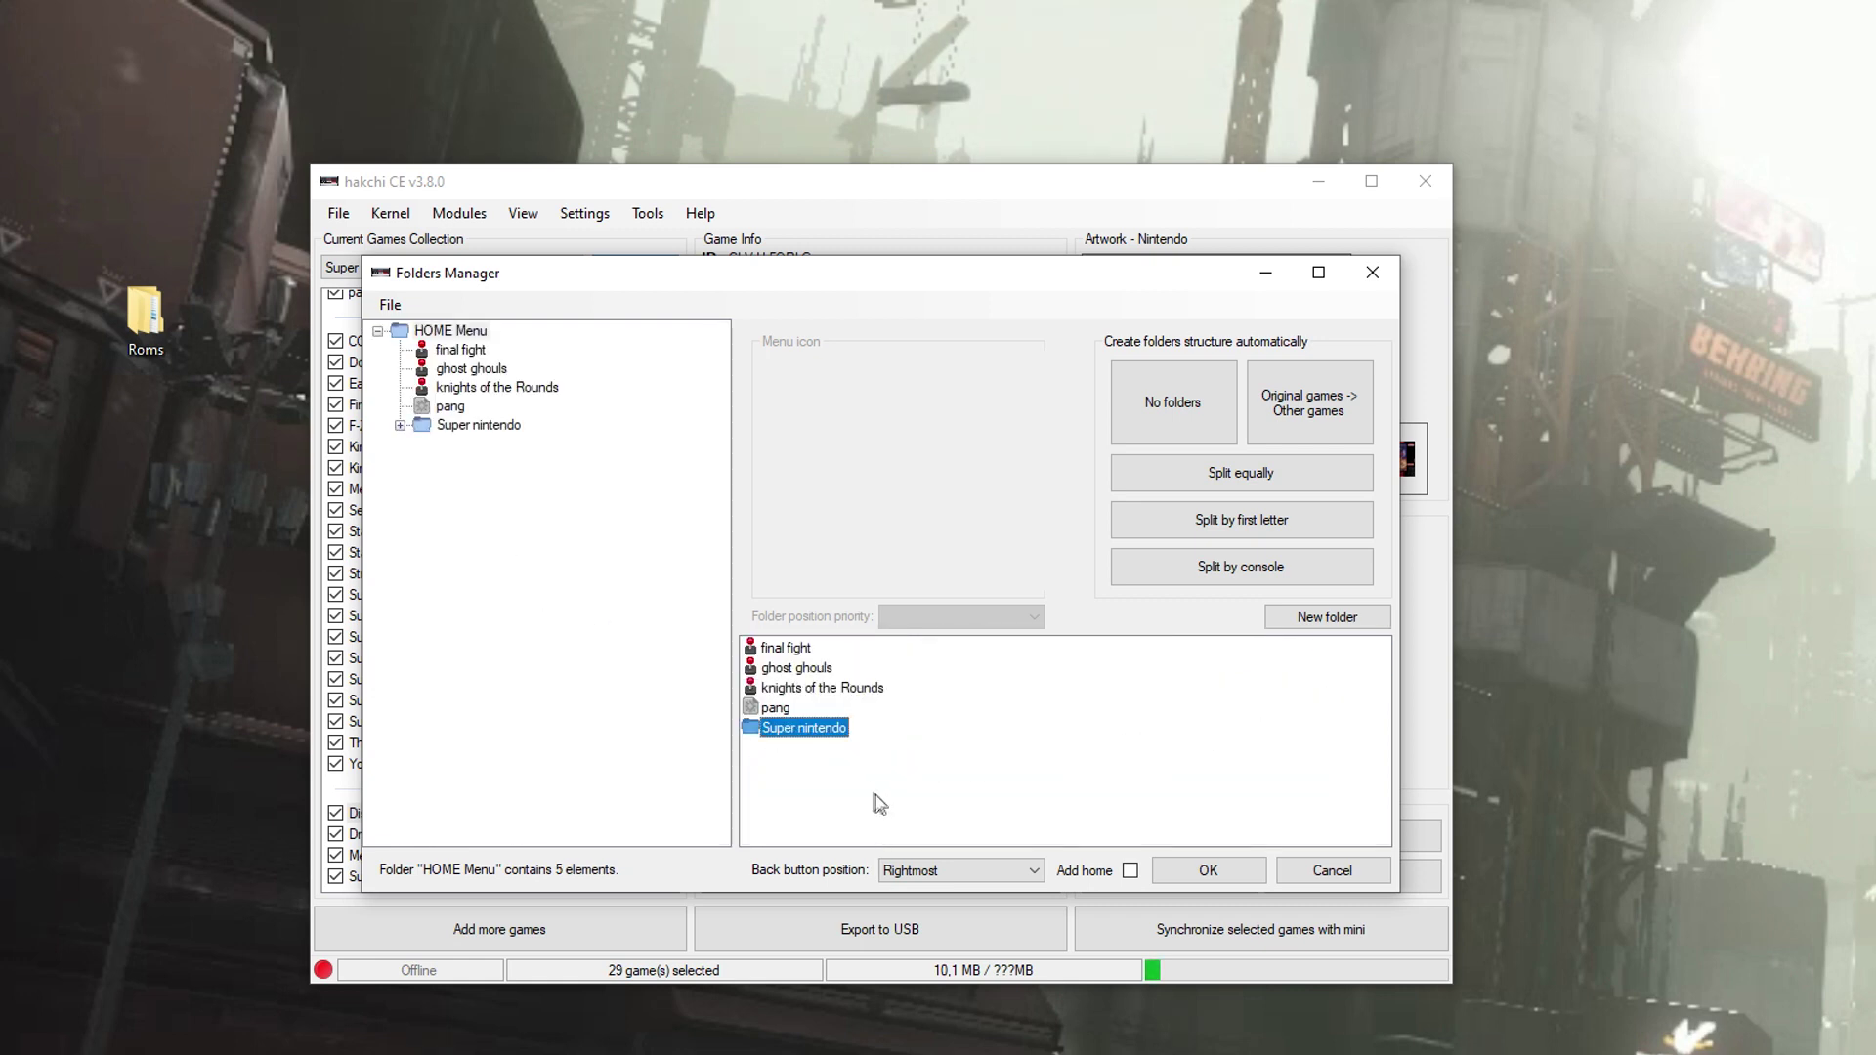
Expand the Super nintendo folder and create a subfolder named "Super Mario" inside it.
{"action": "left_click", "coordinate": [399, 426]}
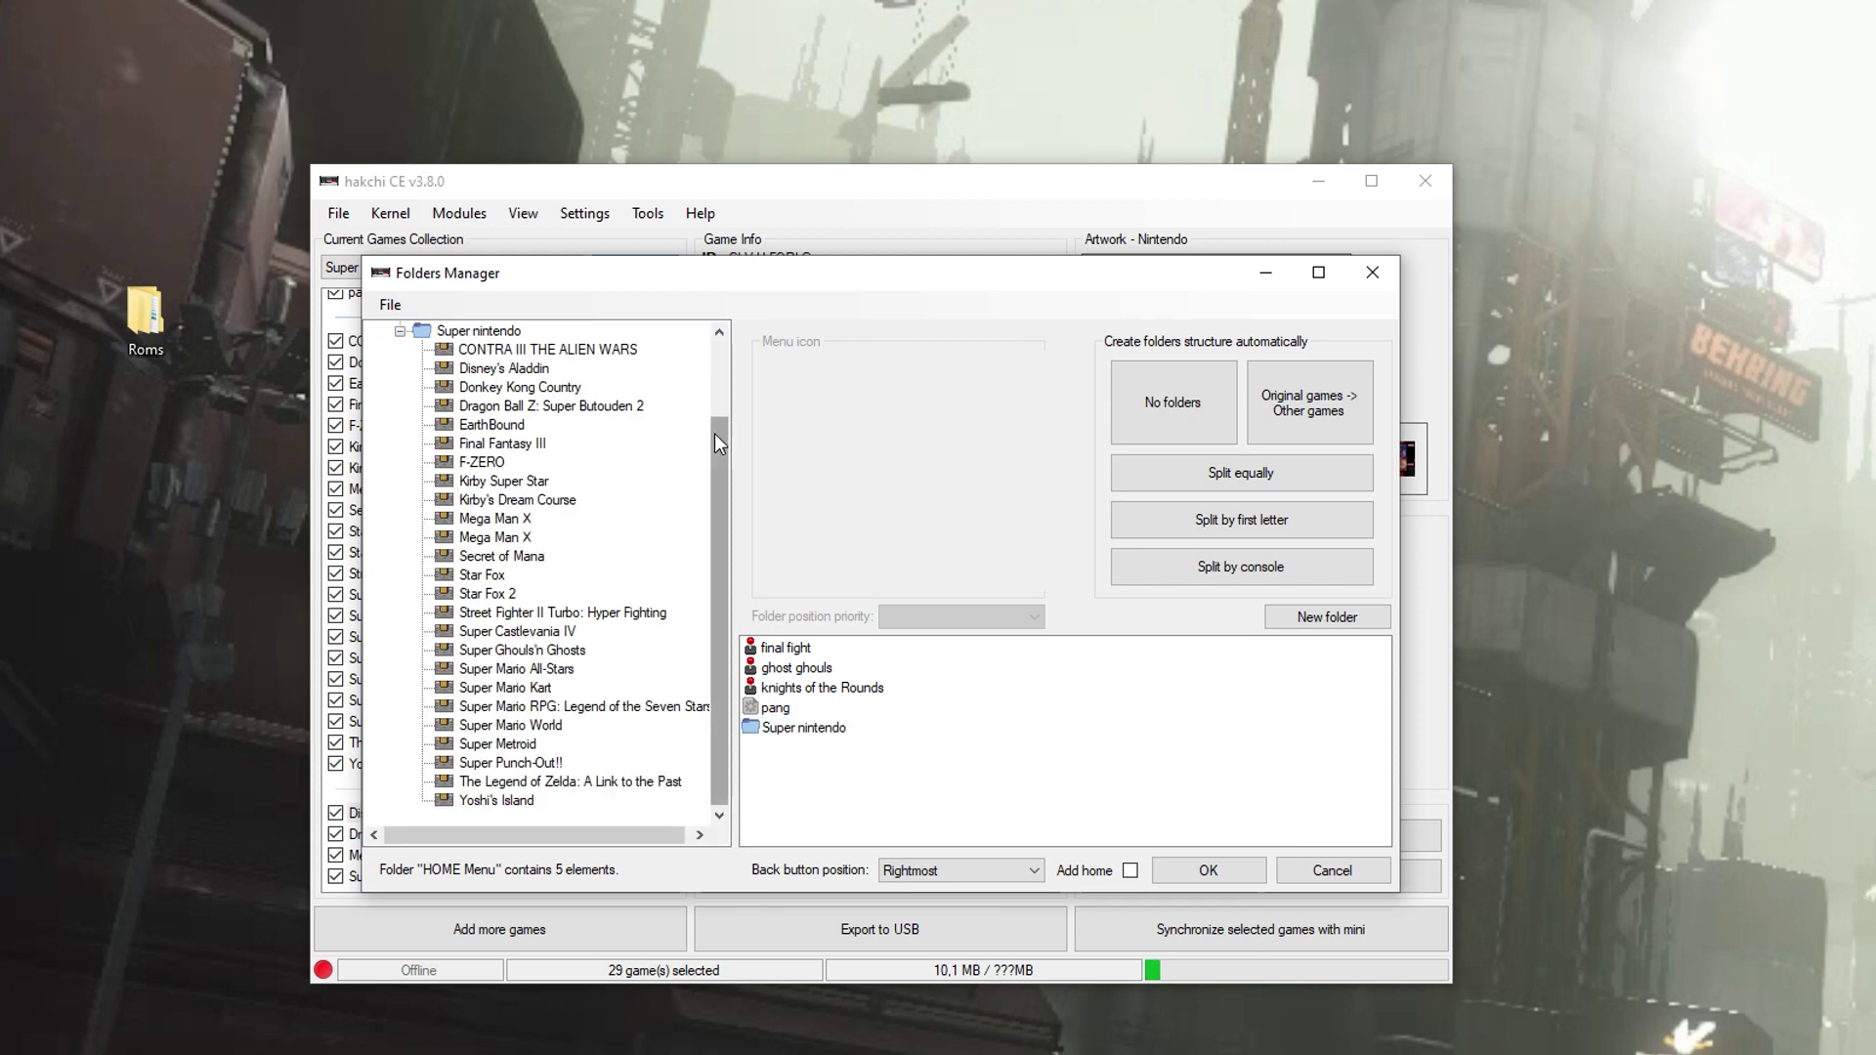
{"action": "scroll", "coordinate": [718, 547], "scroll_direction": "up", "scroll_amount": 1}
{"action": "left_click", "coordinate": [496, 371]}
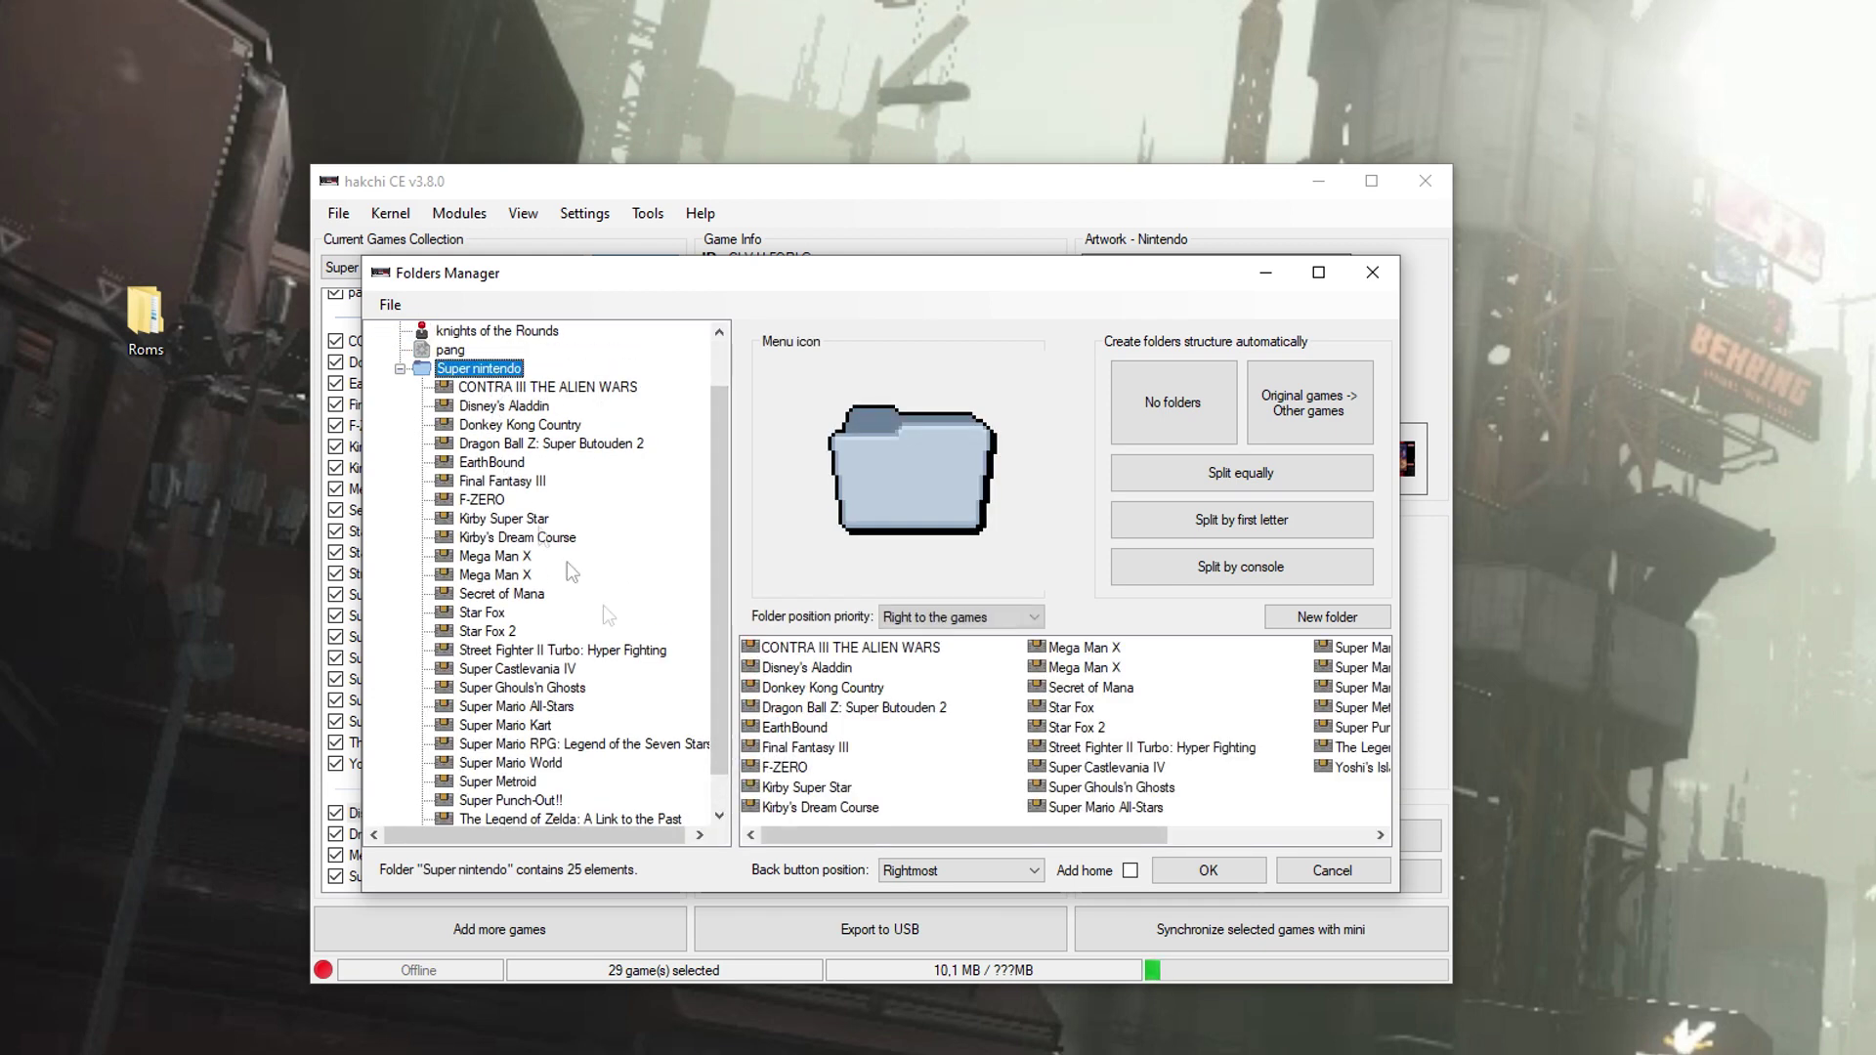
{"action": "right_click", "coordinate": [498, 369]}
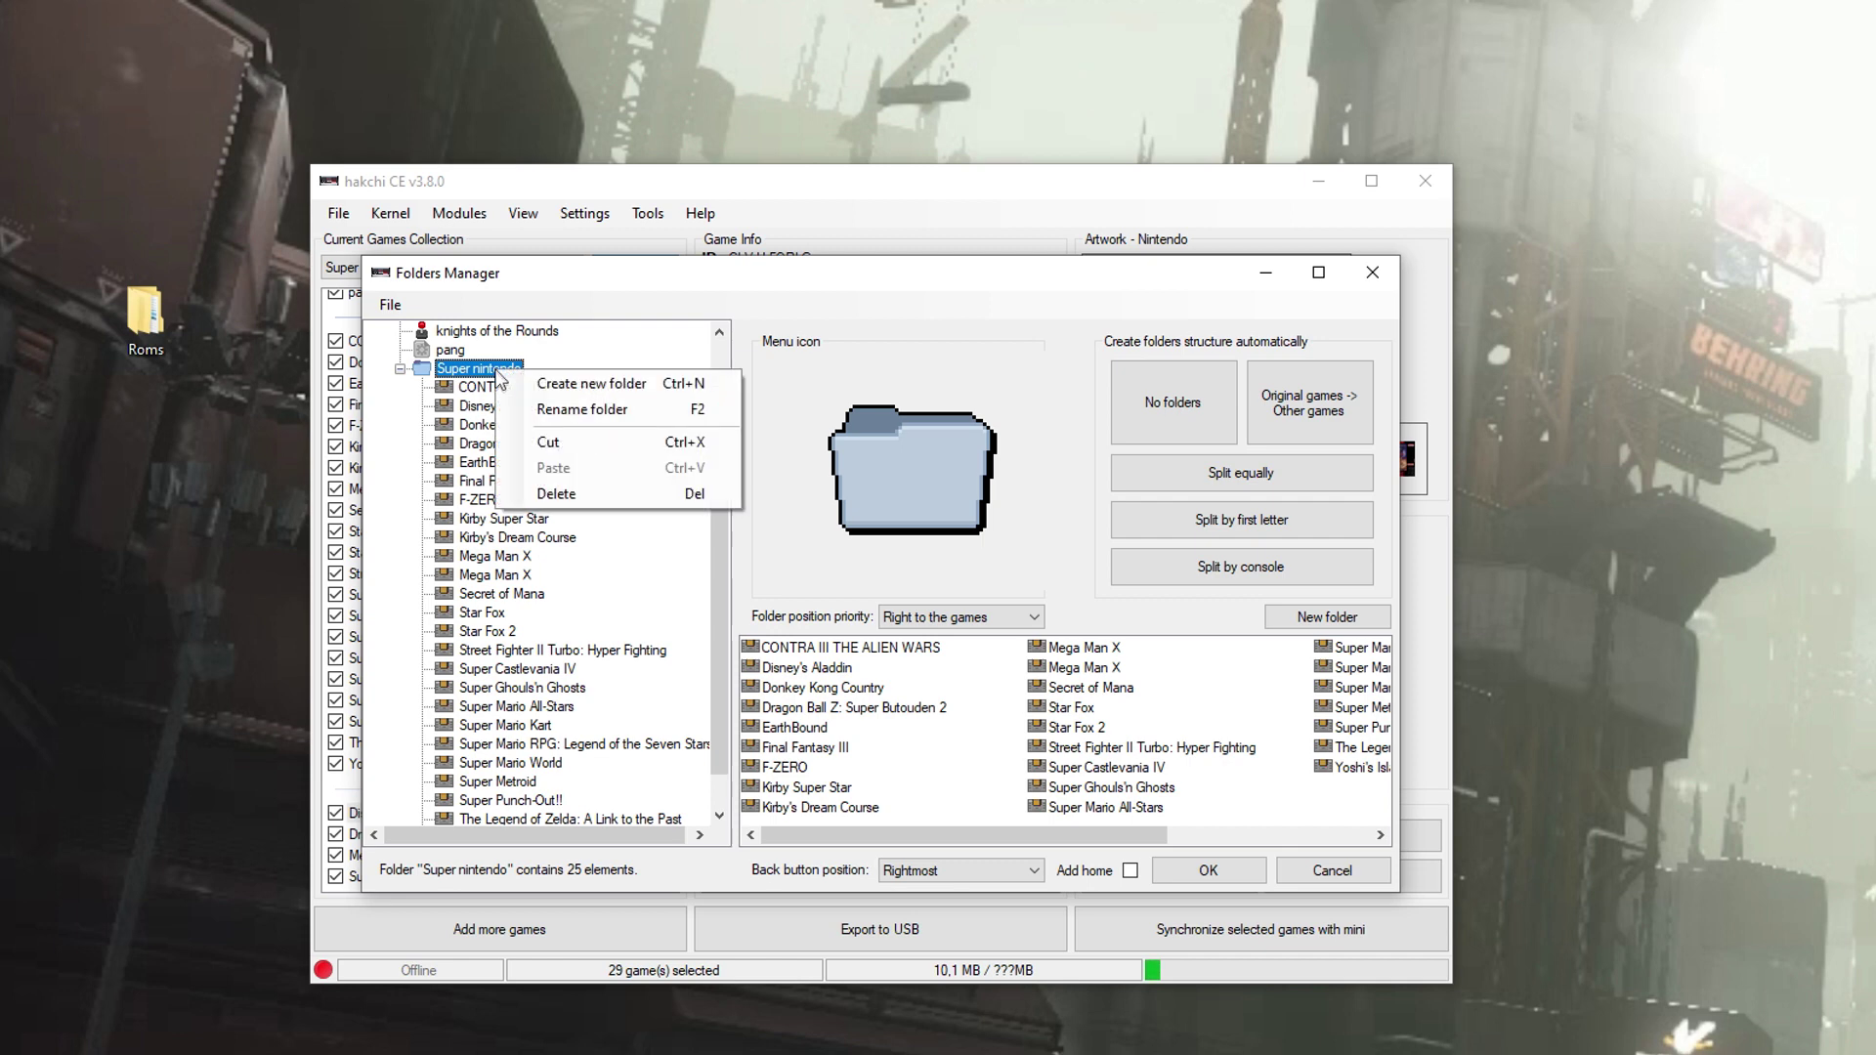
{"action": "left_click", "coordinate": [527, 384]}
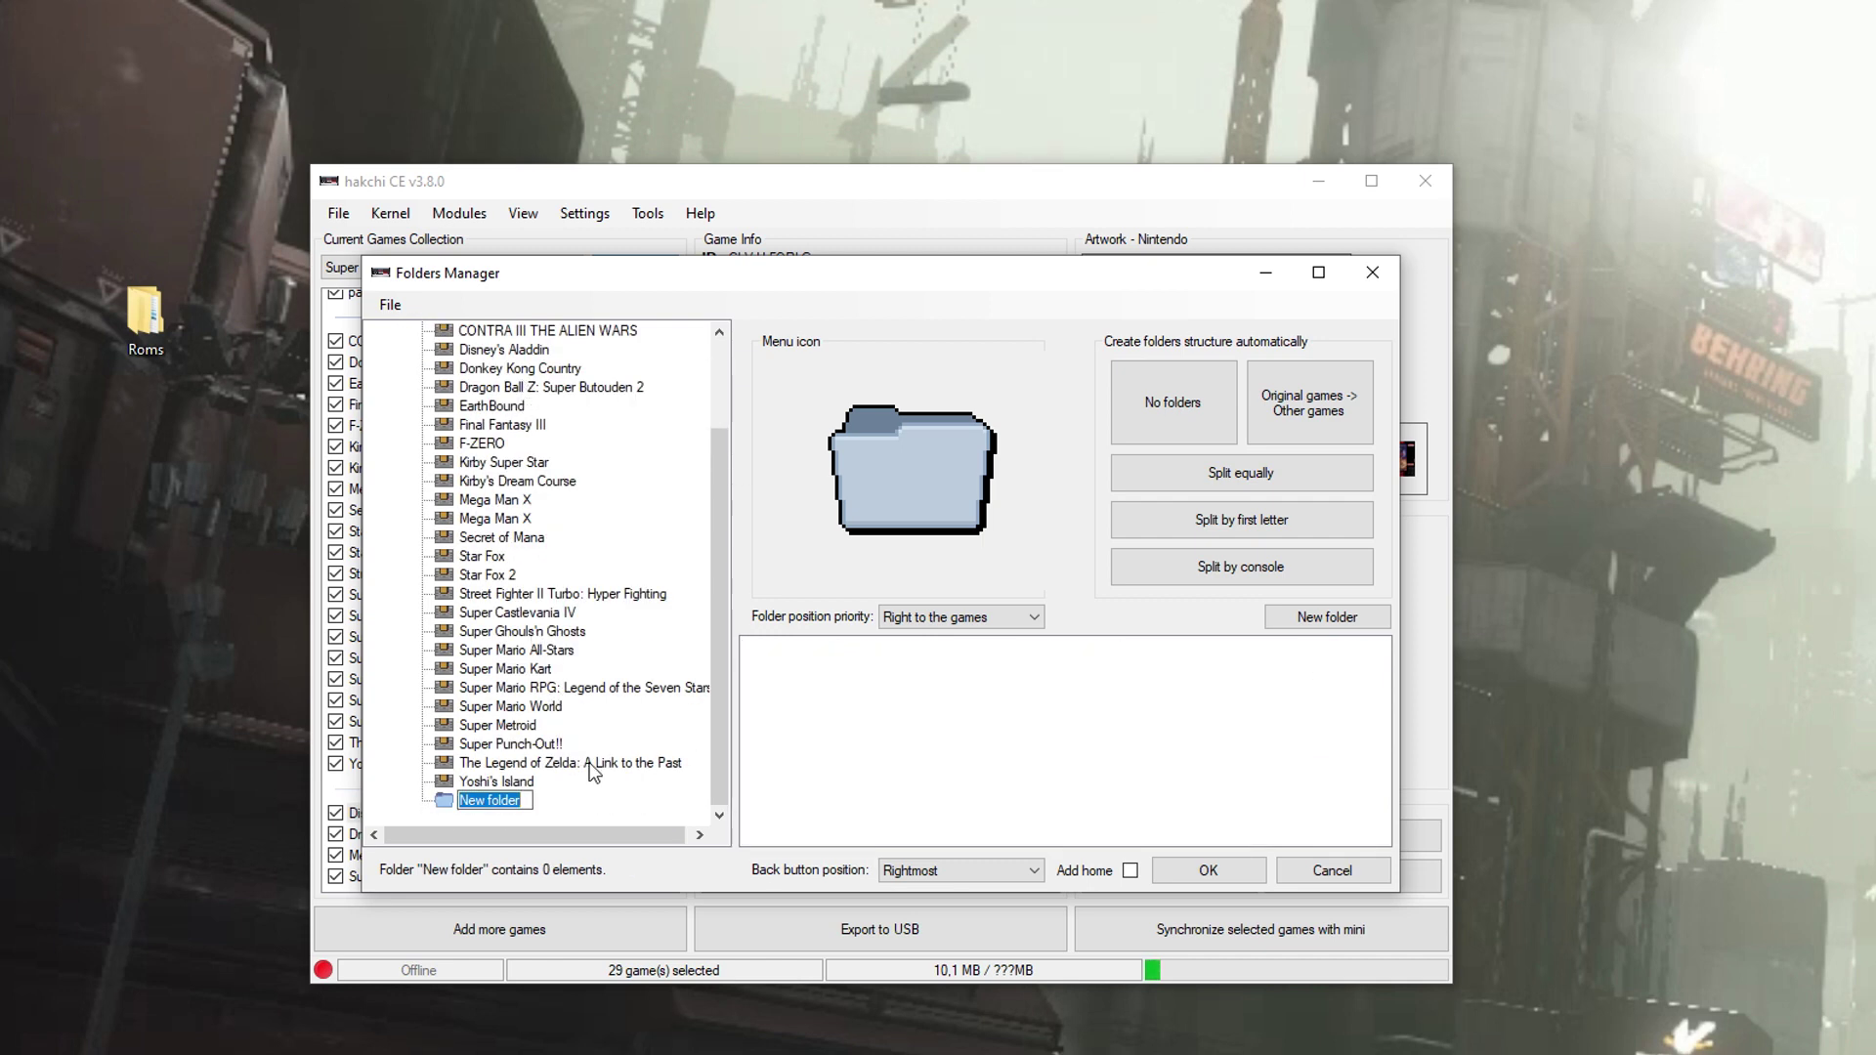
{"action": "type", "text": "Super Mario"}
{"action": "key", "text": "Return"}
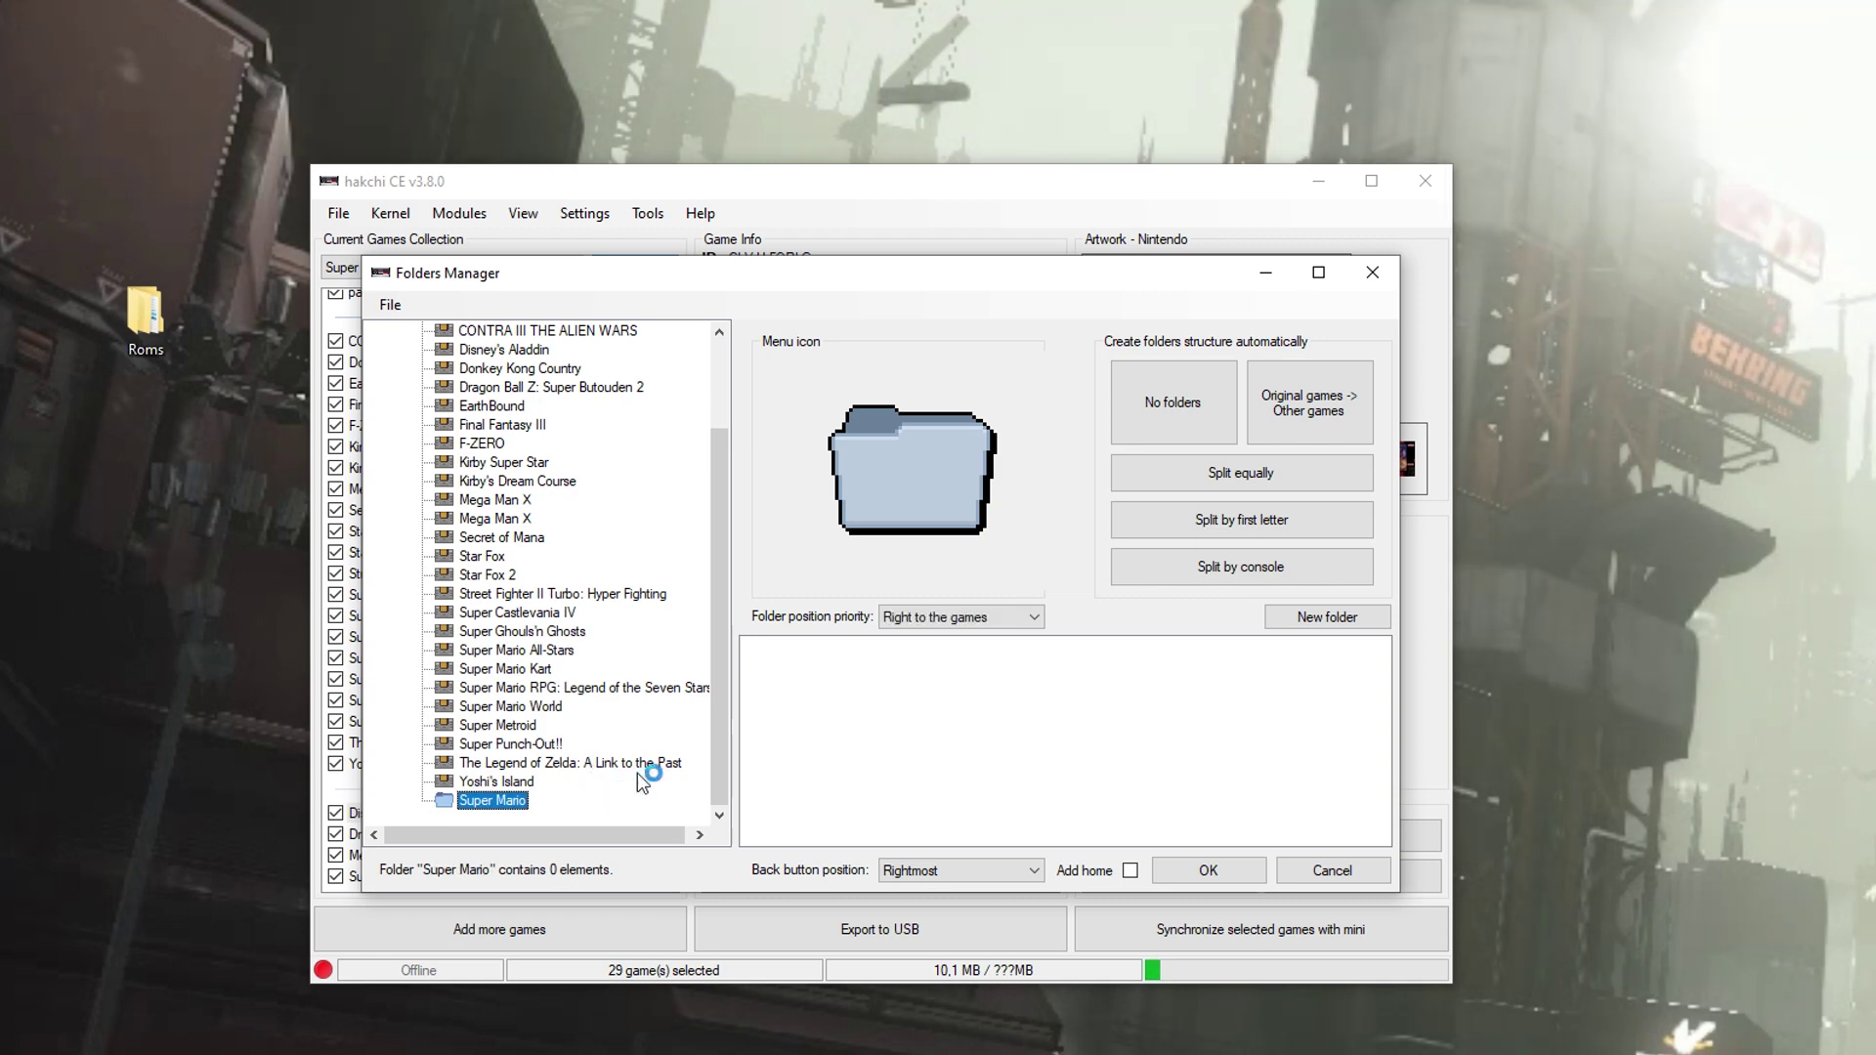
Move Super Mario All-Stars, Super Mario Kart, Super Mario RPG and Super Mario World into the Super Mario subfolder.
{"action": "left_click", "coordinate": [542, 650]}
{"action": "left_click", "coordinate": [535, 668]}
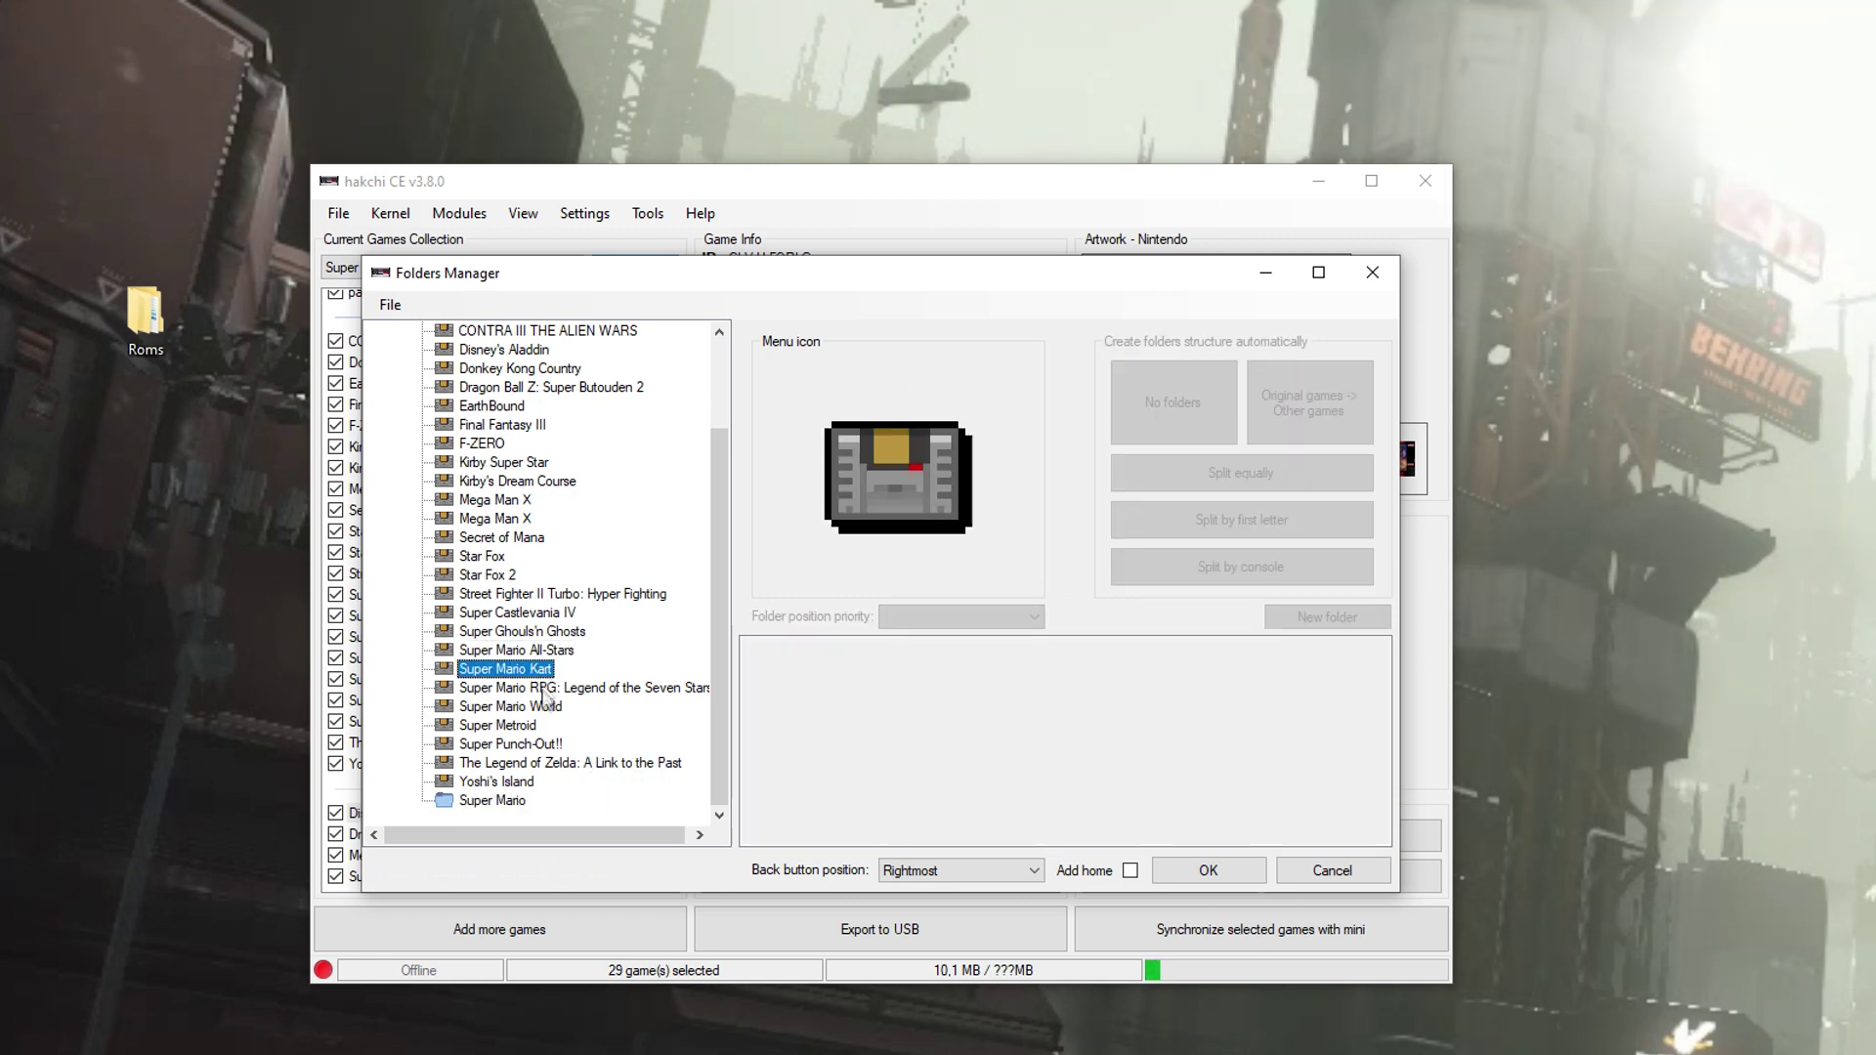
{"action": "scroll", "coordinate": [500, 411], "scroll_direction": "up", "scroll_amount": 2}
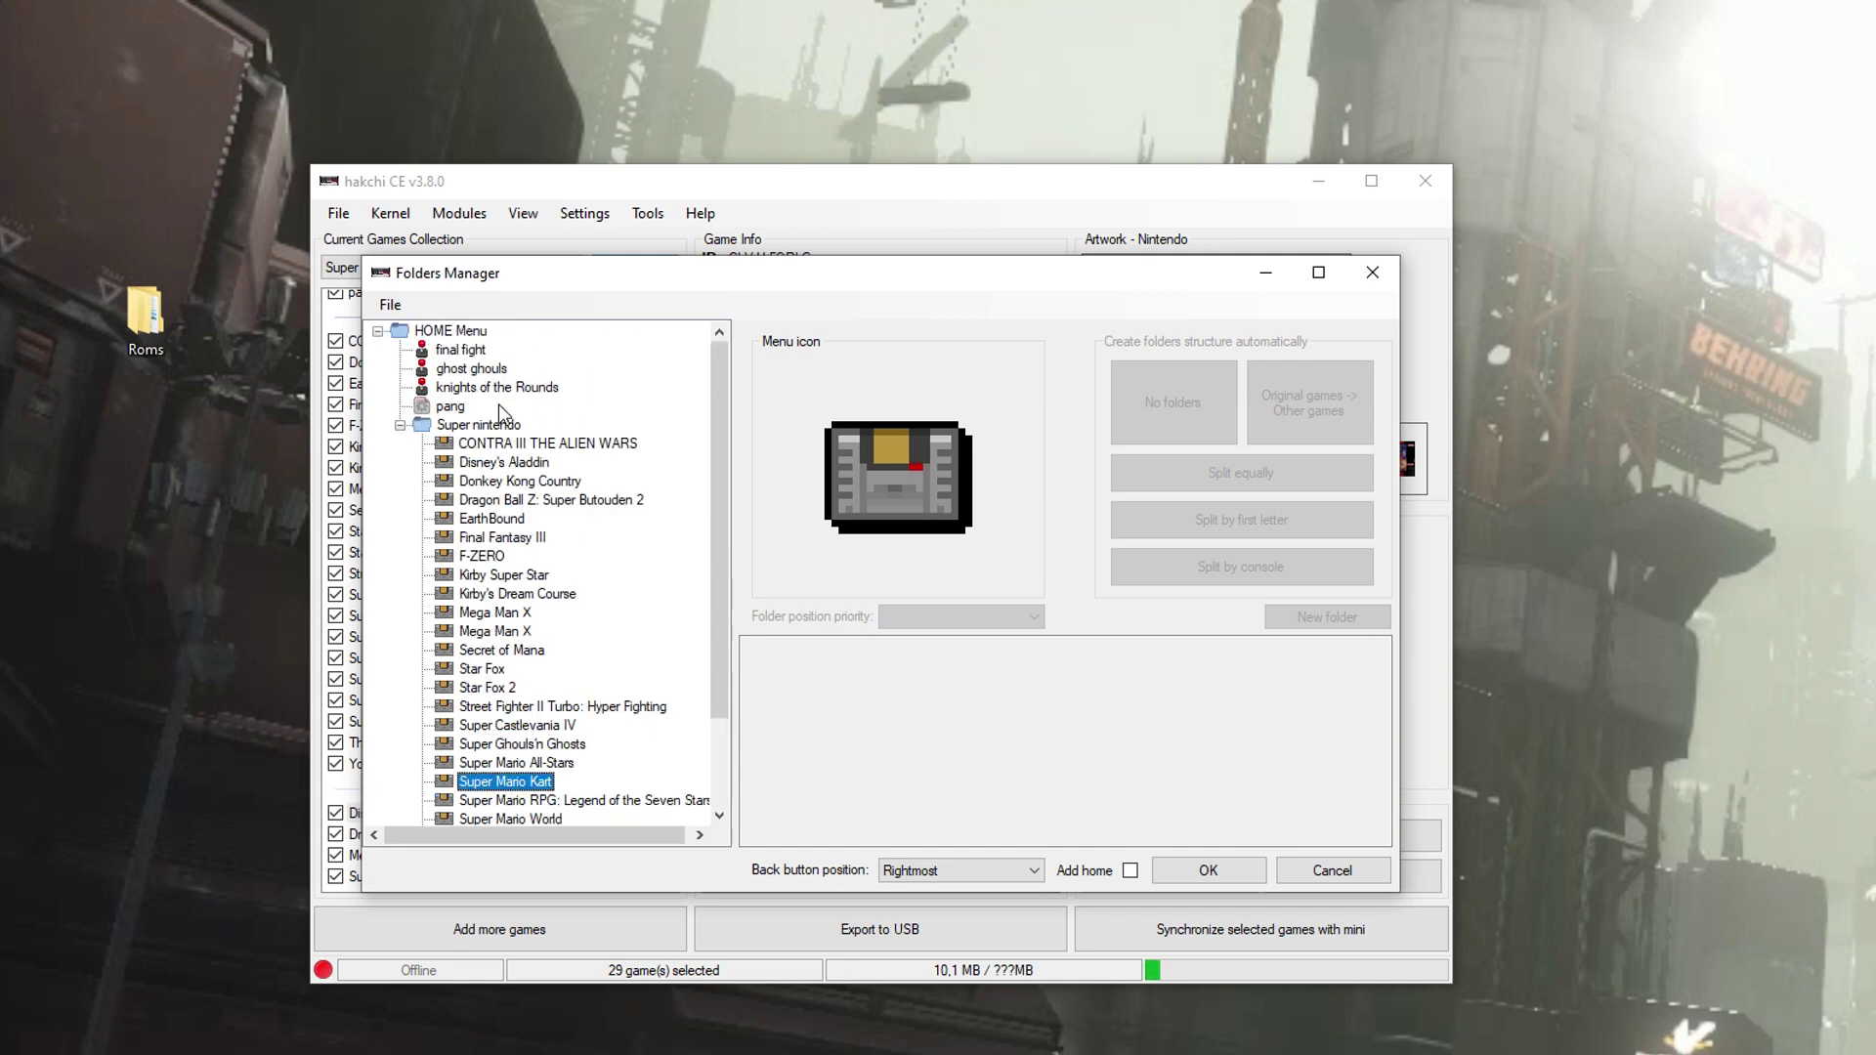
{"action": "left_click", "coordinate": [434, 427]}
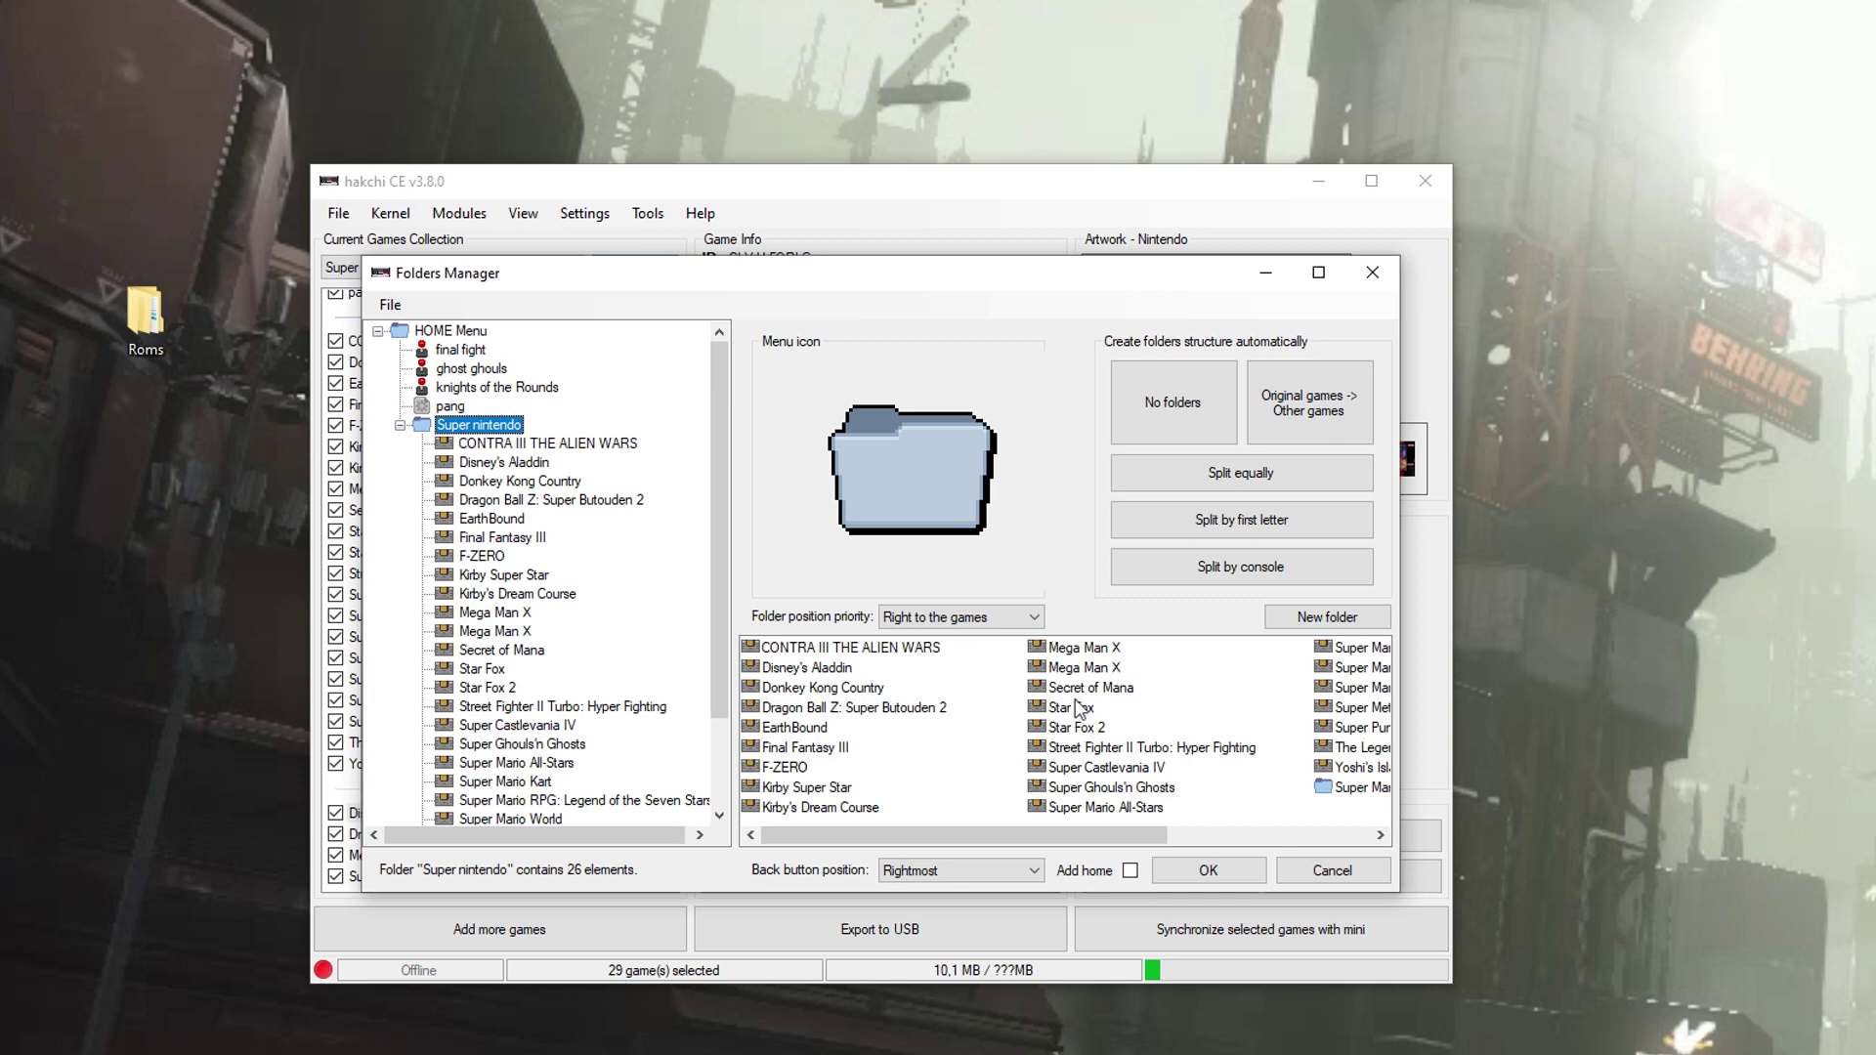
{"action": "left_click", "coordinate": [1088, 806]}
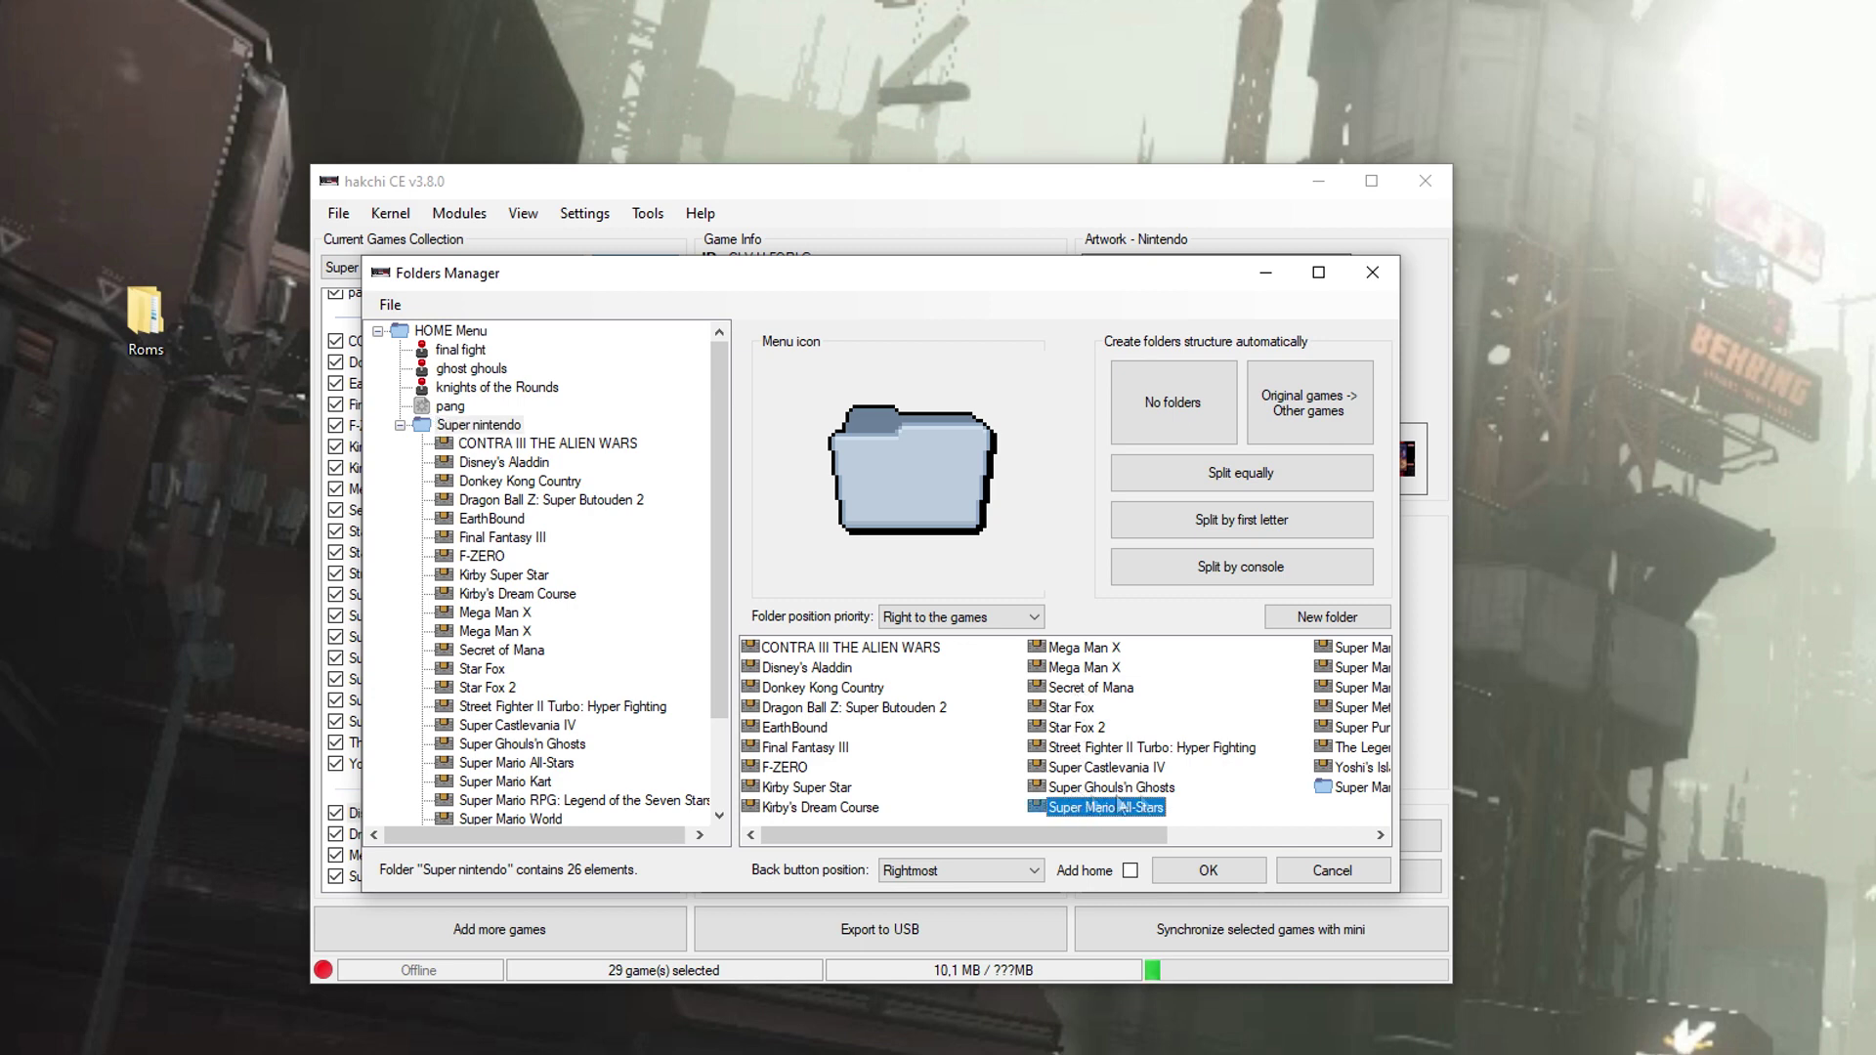
{"action": "key", "text": "shift+Down"}
{"action": "key", "text": "shift+Down"}
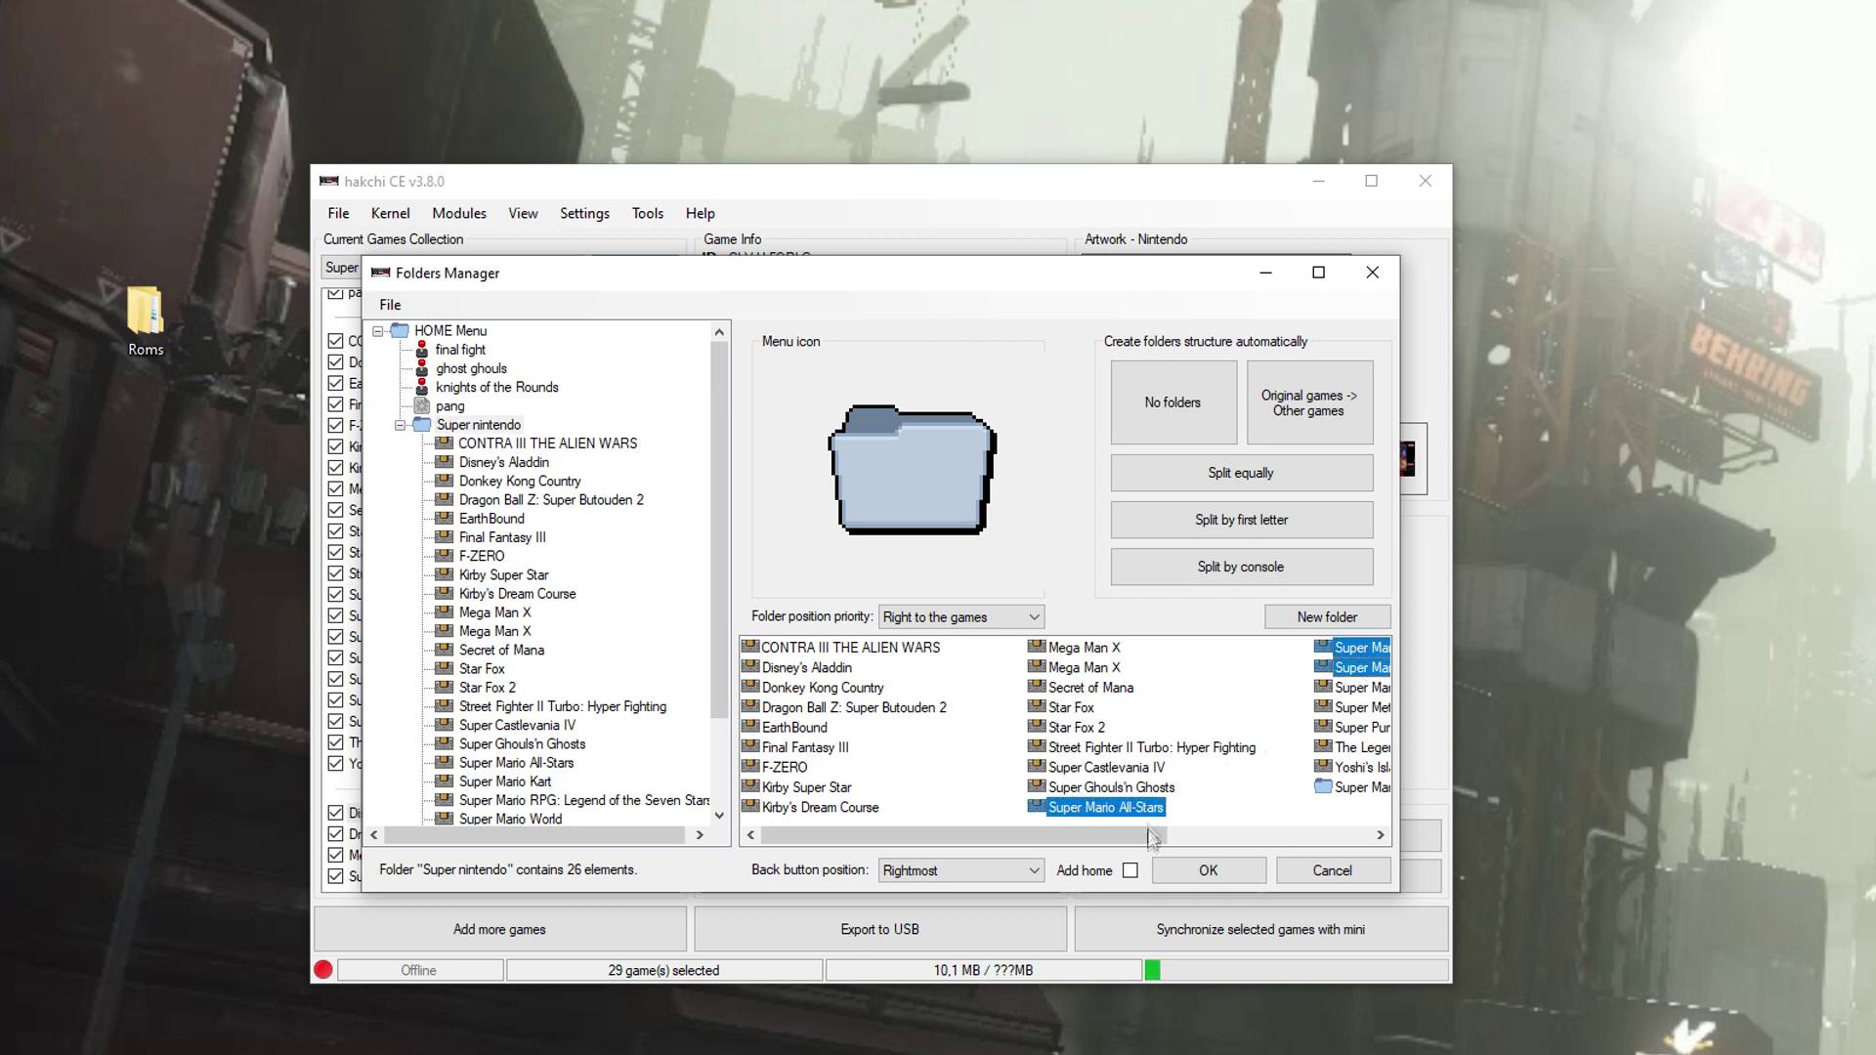
{"action": "left_click_drag", "start_coordinate": [1153, 839], "coordinate": [1356, 838]}
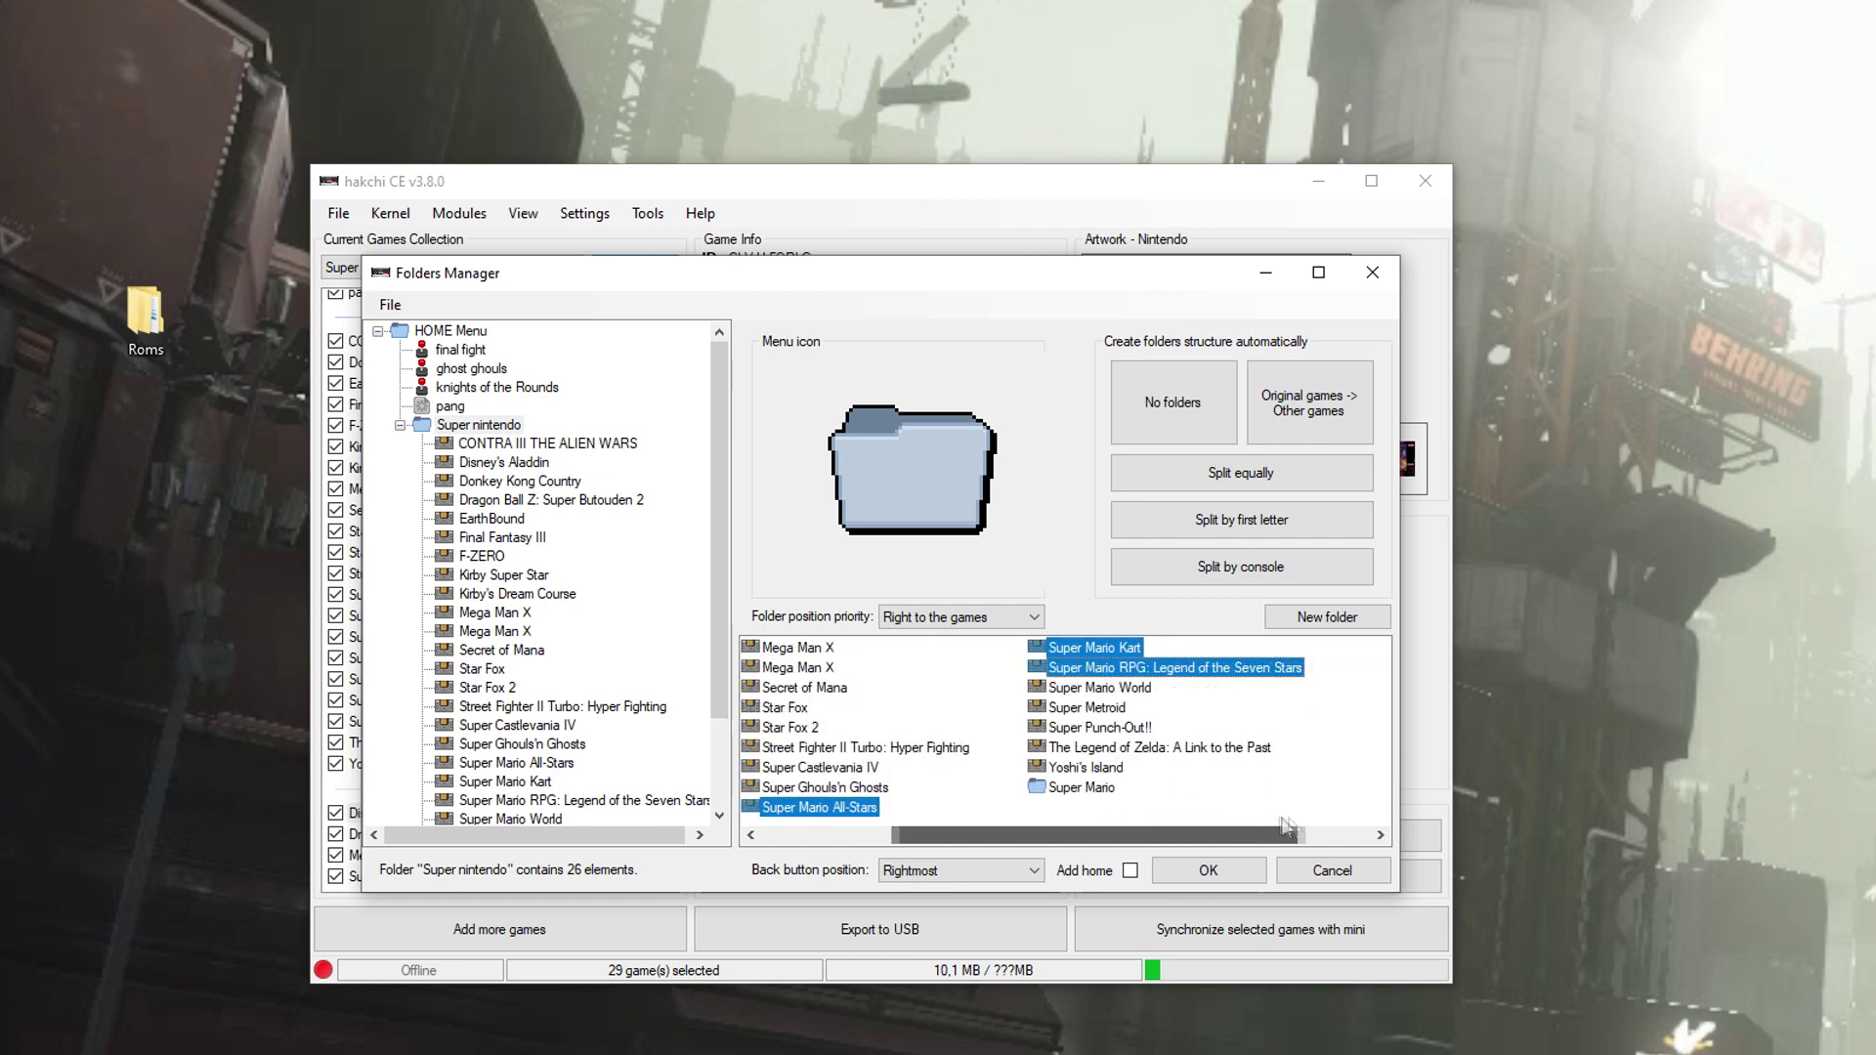
{"action": "left_click", "coordinate": [1117, 691], "text": "shift"}
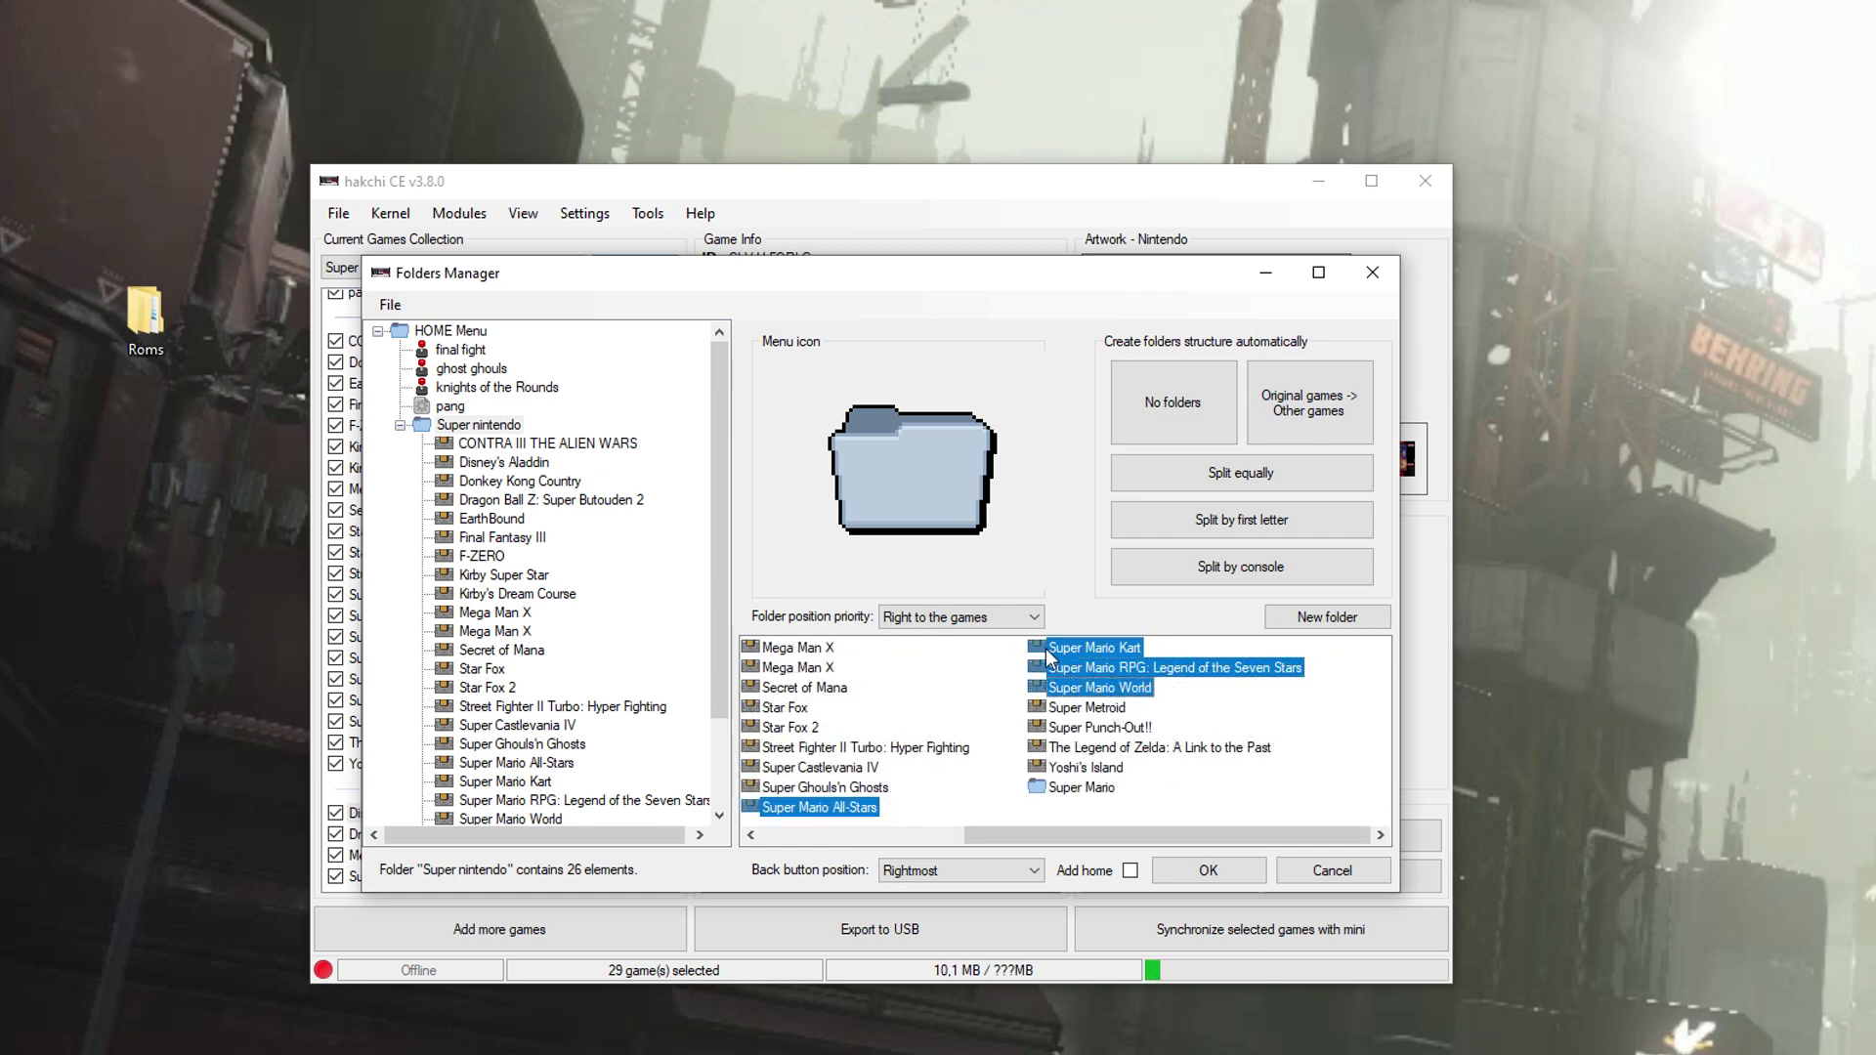
{"action": "left_click_drag", "start_coordinate": [1048, 658], "coordinate": [1054, 788]}
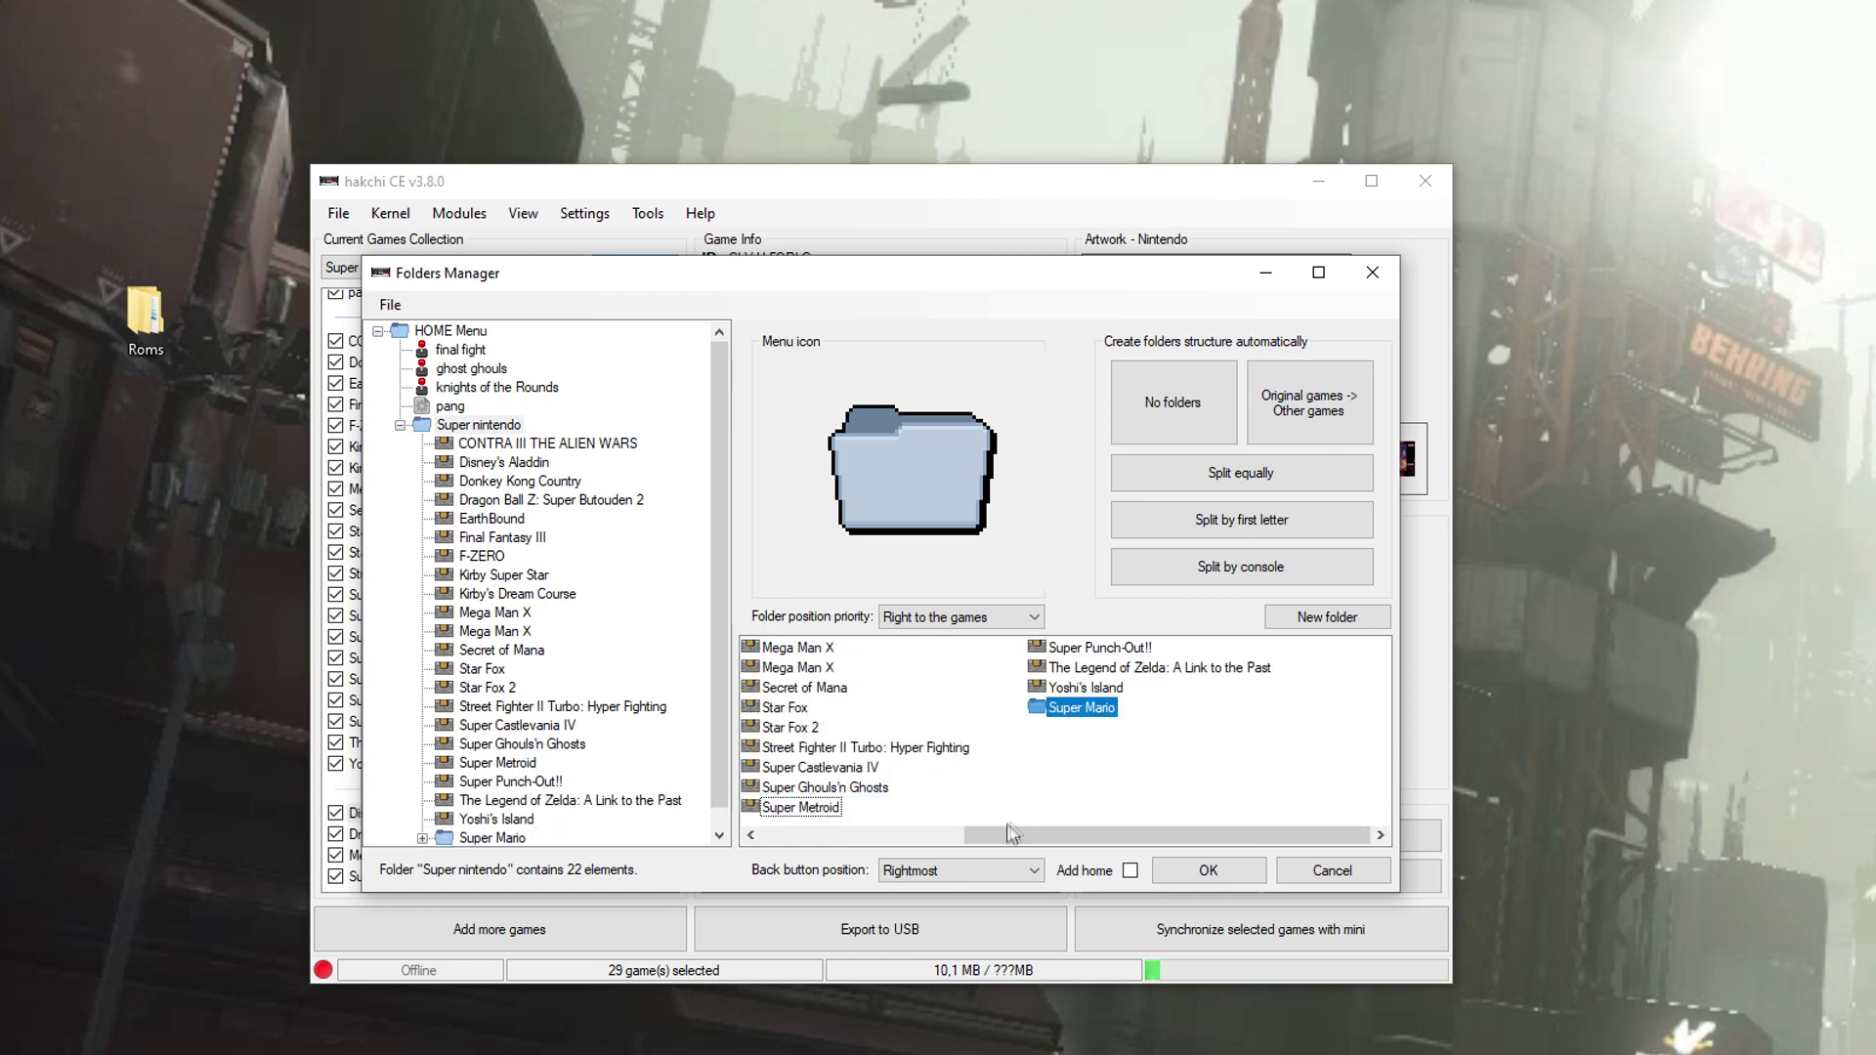
Expand the Super Mario subfolder and move Yoshi's Island into it from the Super nintendo folder.
{"action": "scroll", "coordinate": [446, 519], "scroll_direction": "down", "scroll_amount": 1}
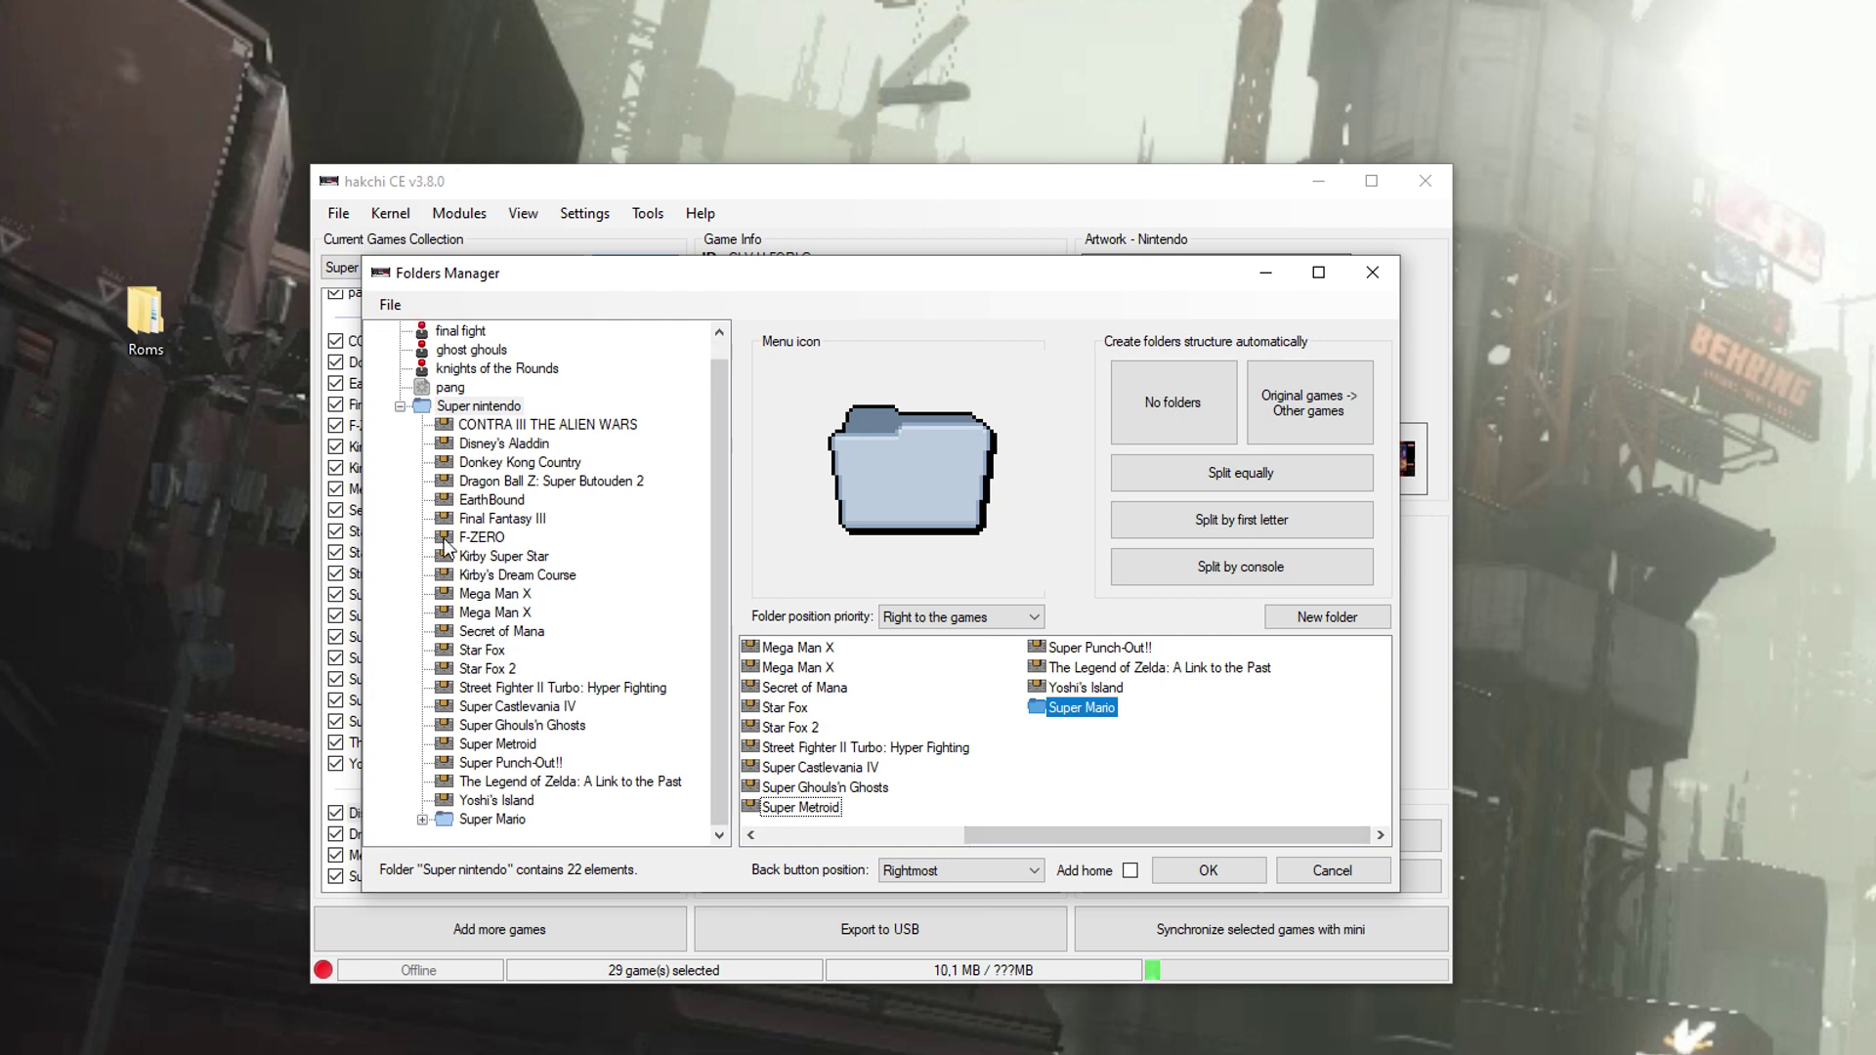
{"action": "left_click", "coordinate": [423, 820]}
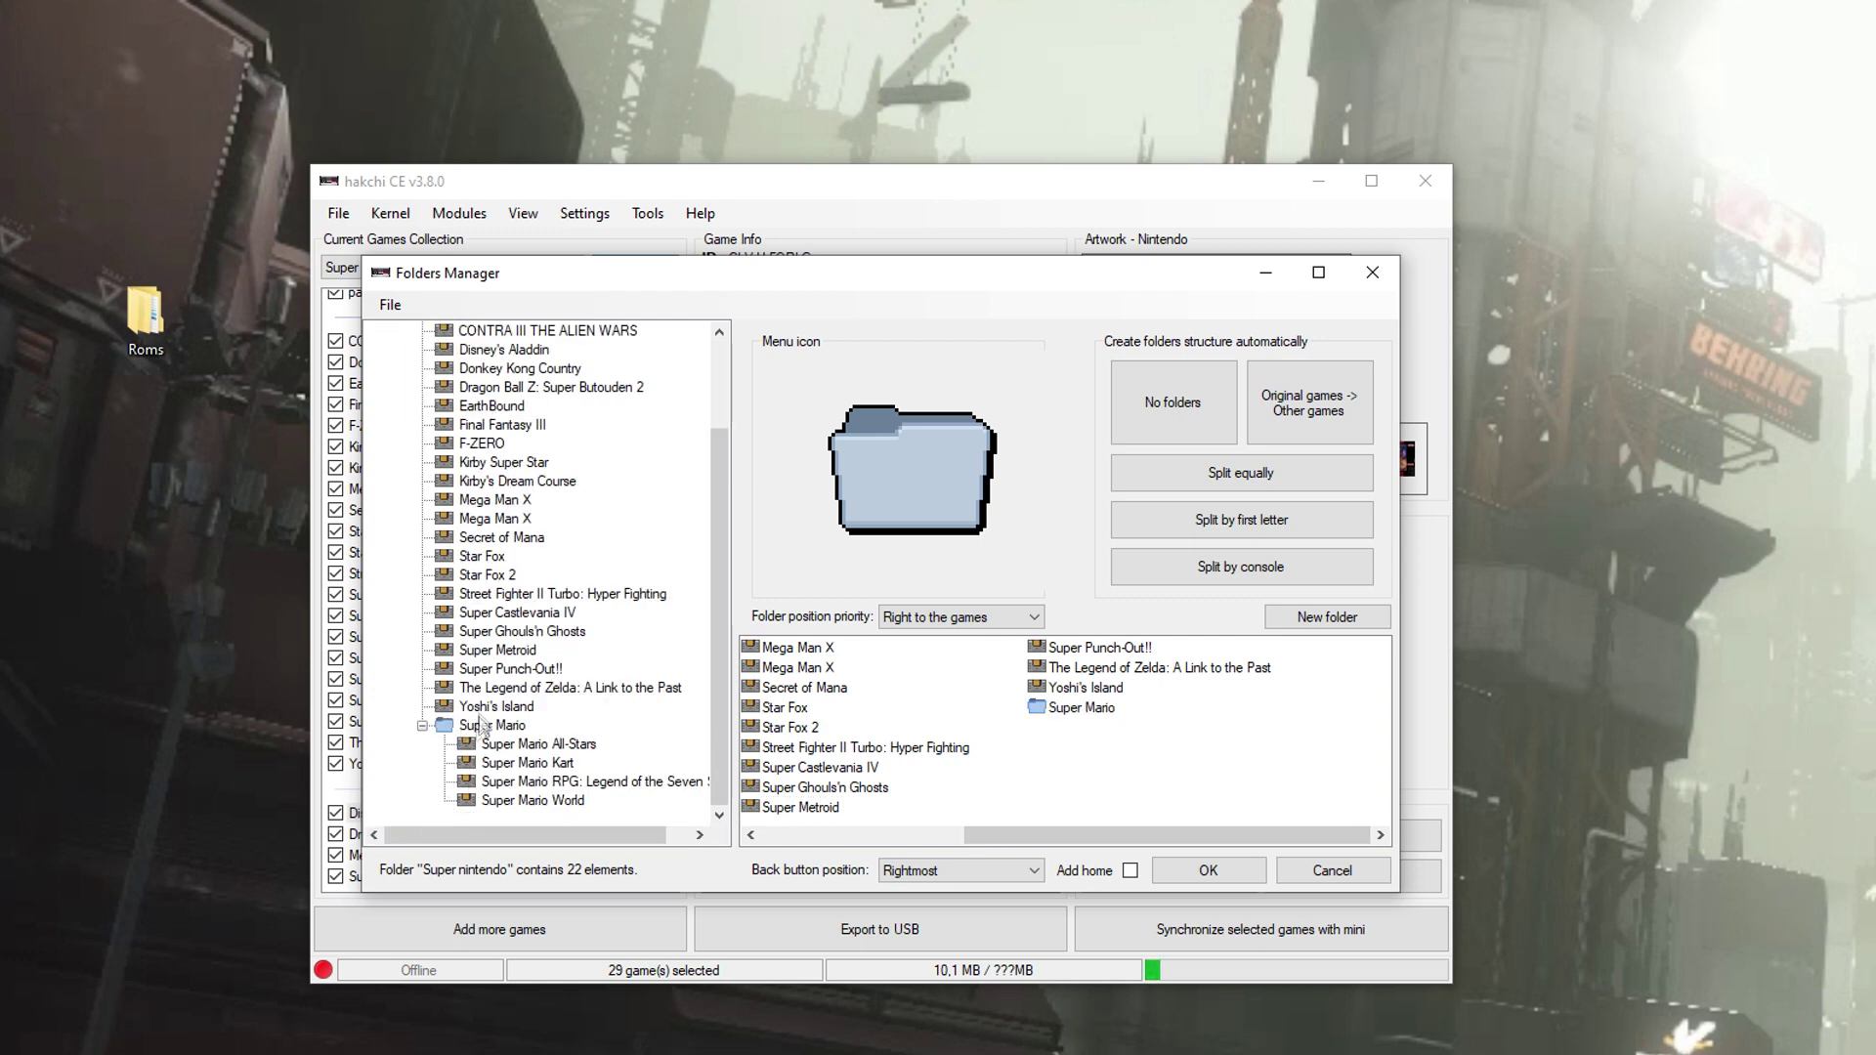
{"action": "left_click_drag", "start_coordinate": [497, 706], "coordinate": [492, 735]}
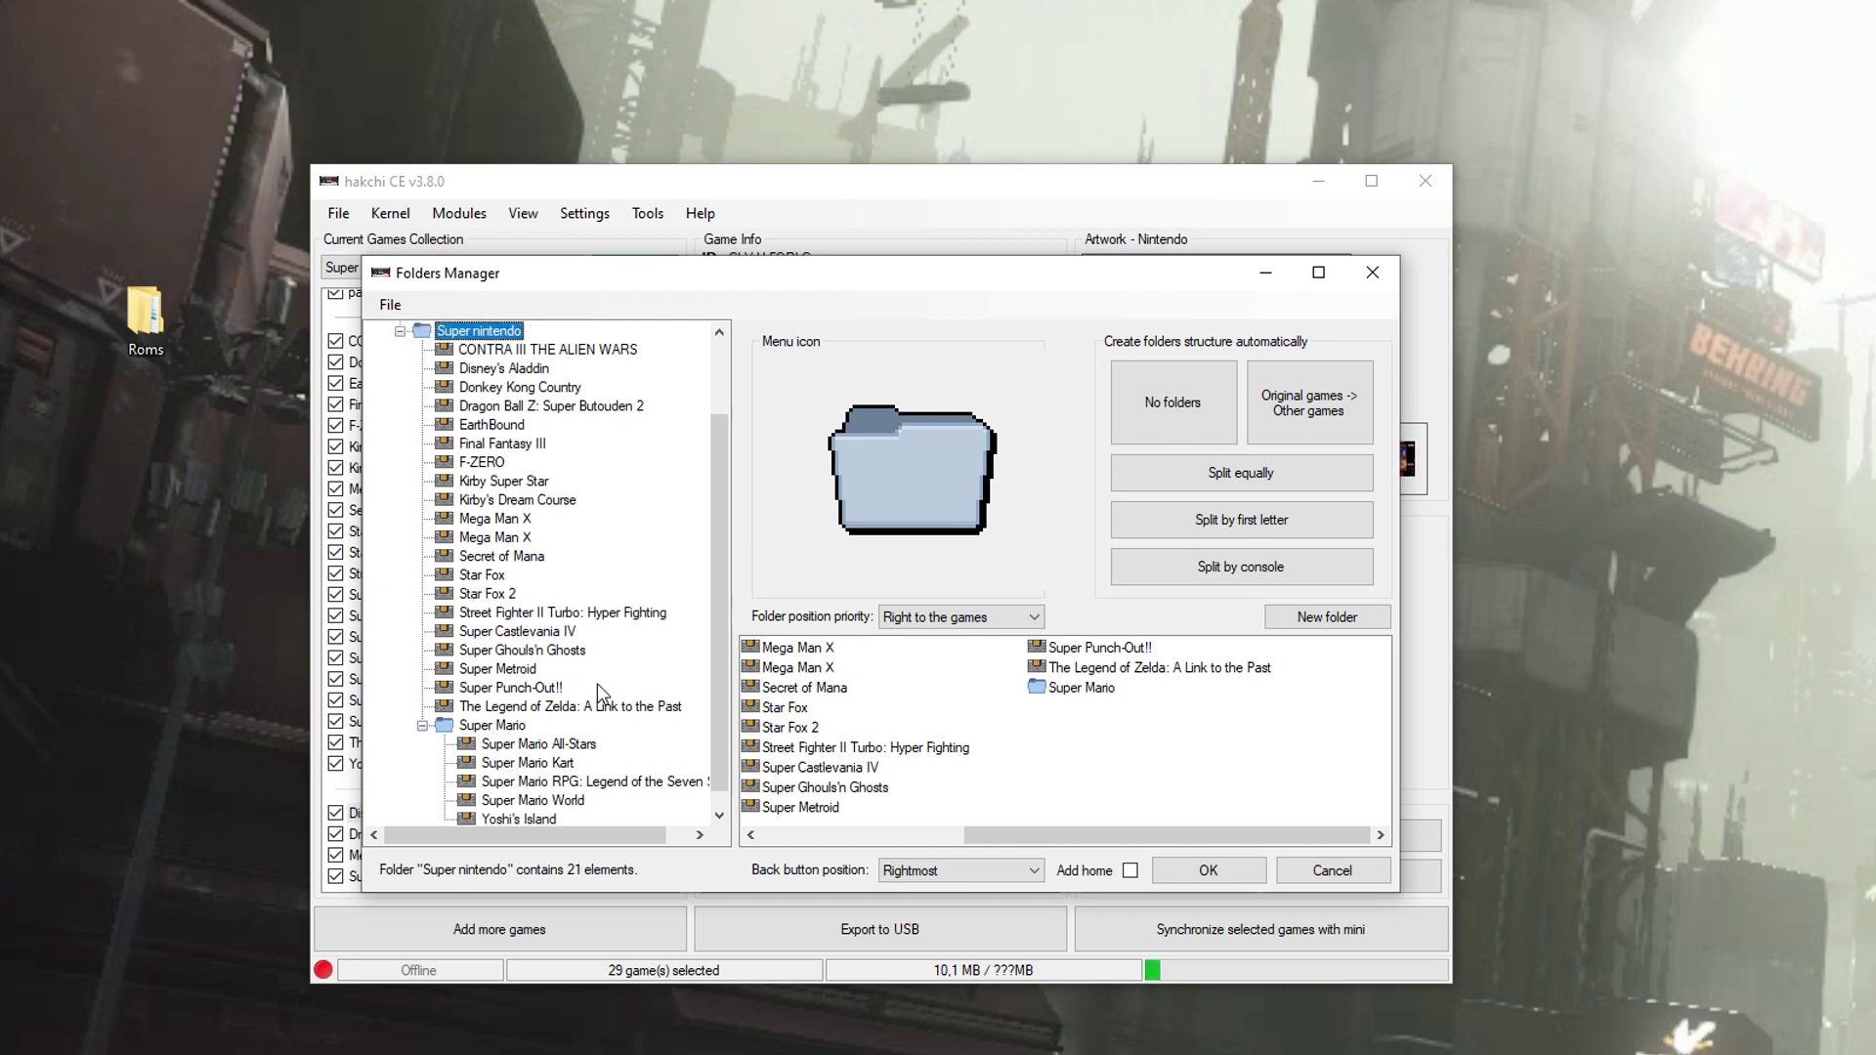
Create a folder named "Arcade" in the HOME Menu.
{"action": "scroll", "coordinate": [599, 703], "scroll_direction": "up", "scroll_amount": 2}
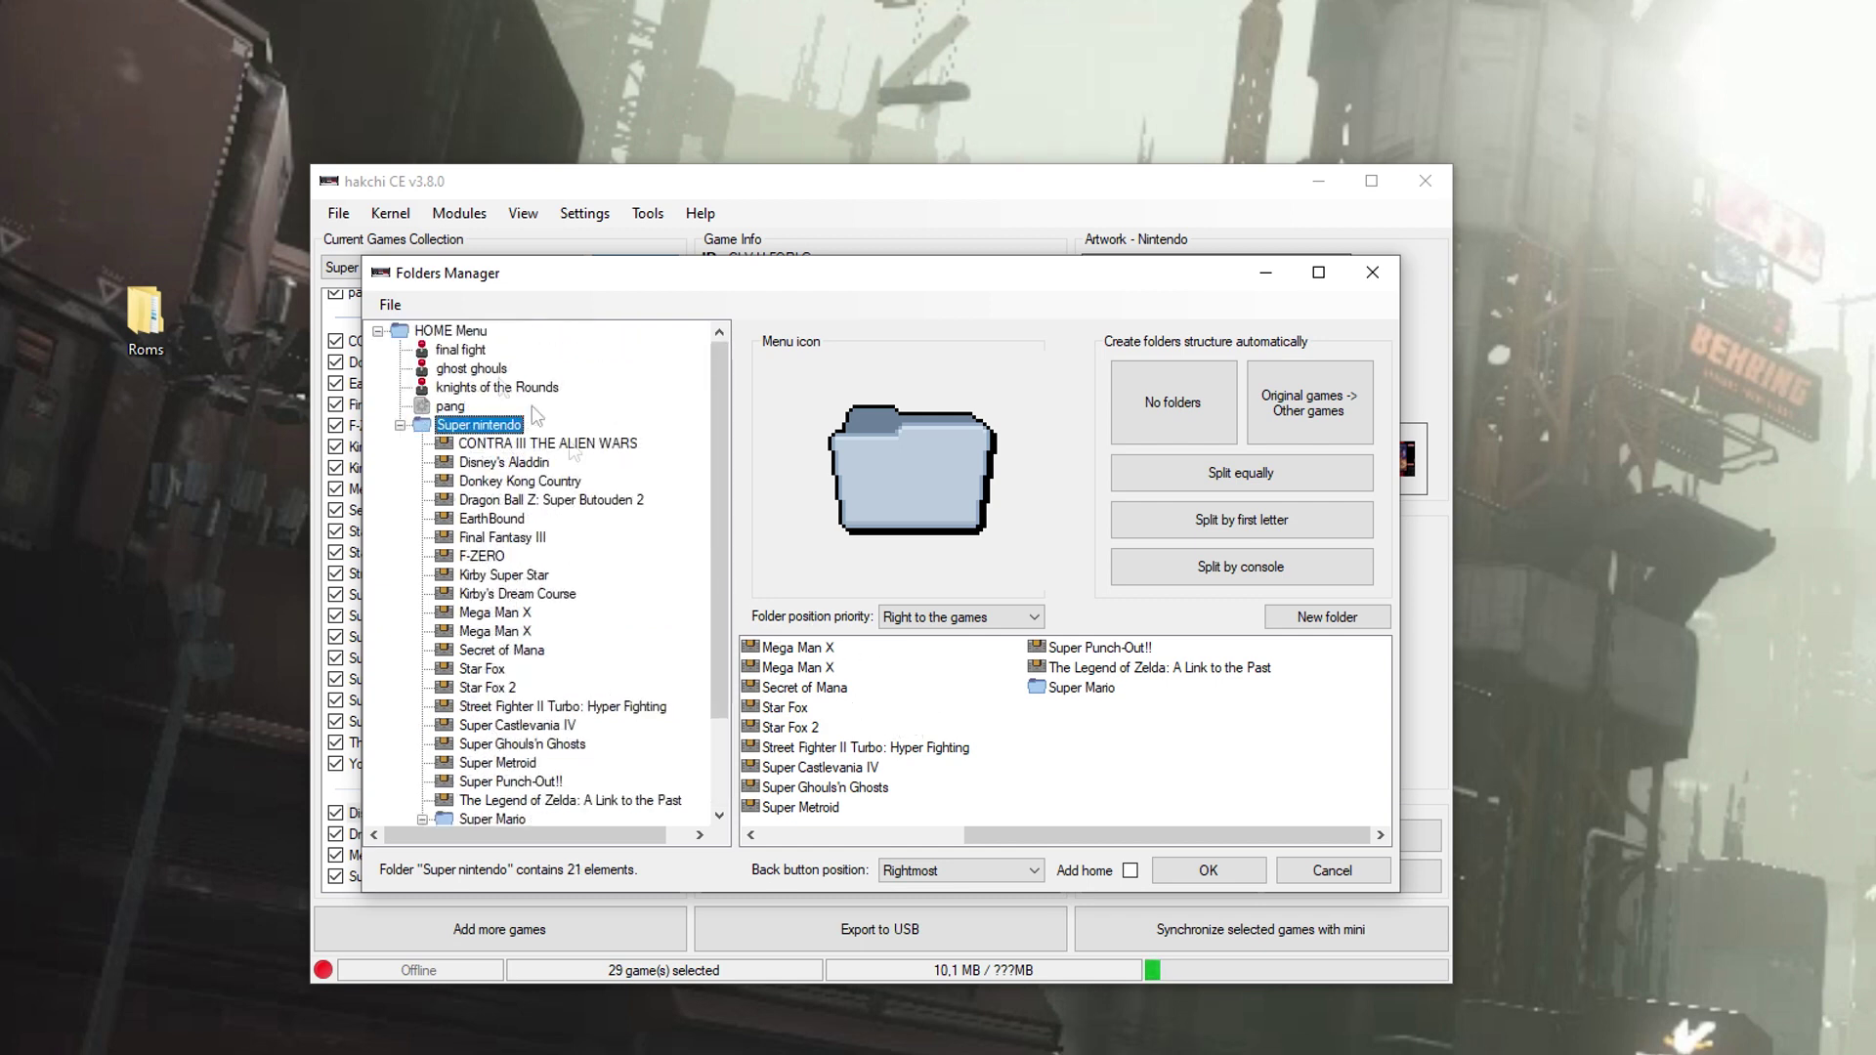
{"action": "left_click", "coordinate": [451, 333]}
{"action": "right_click", "coordinate": [919, 782]}
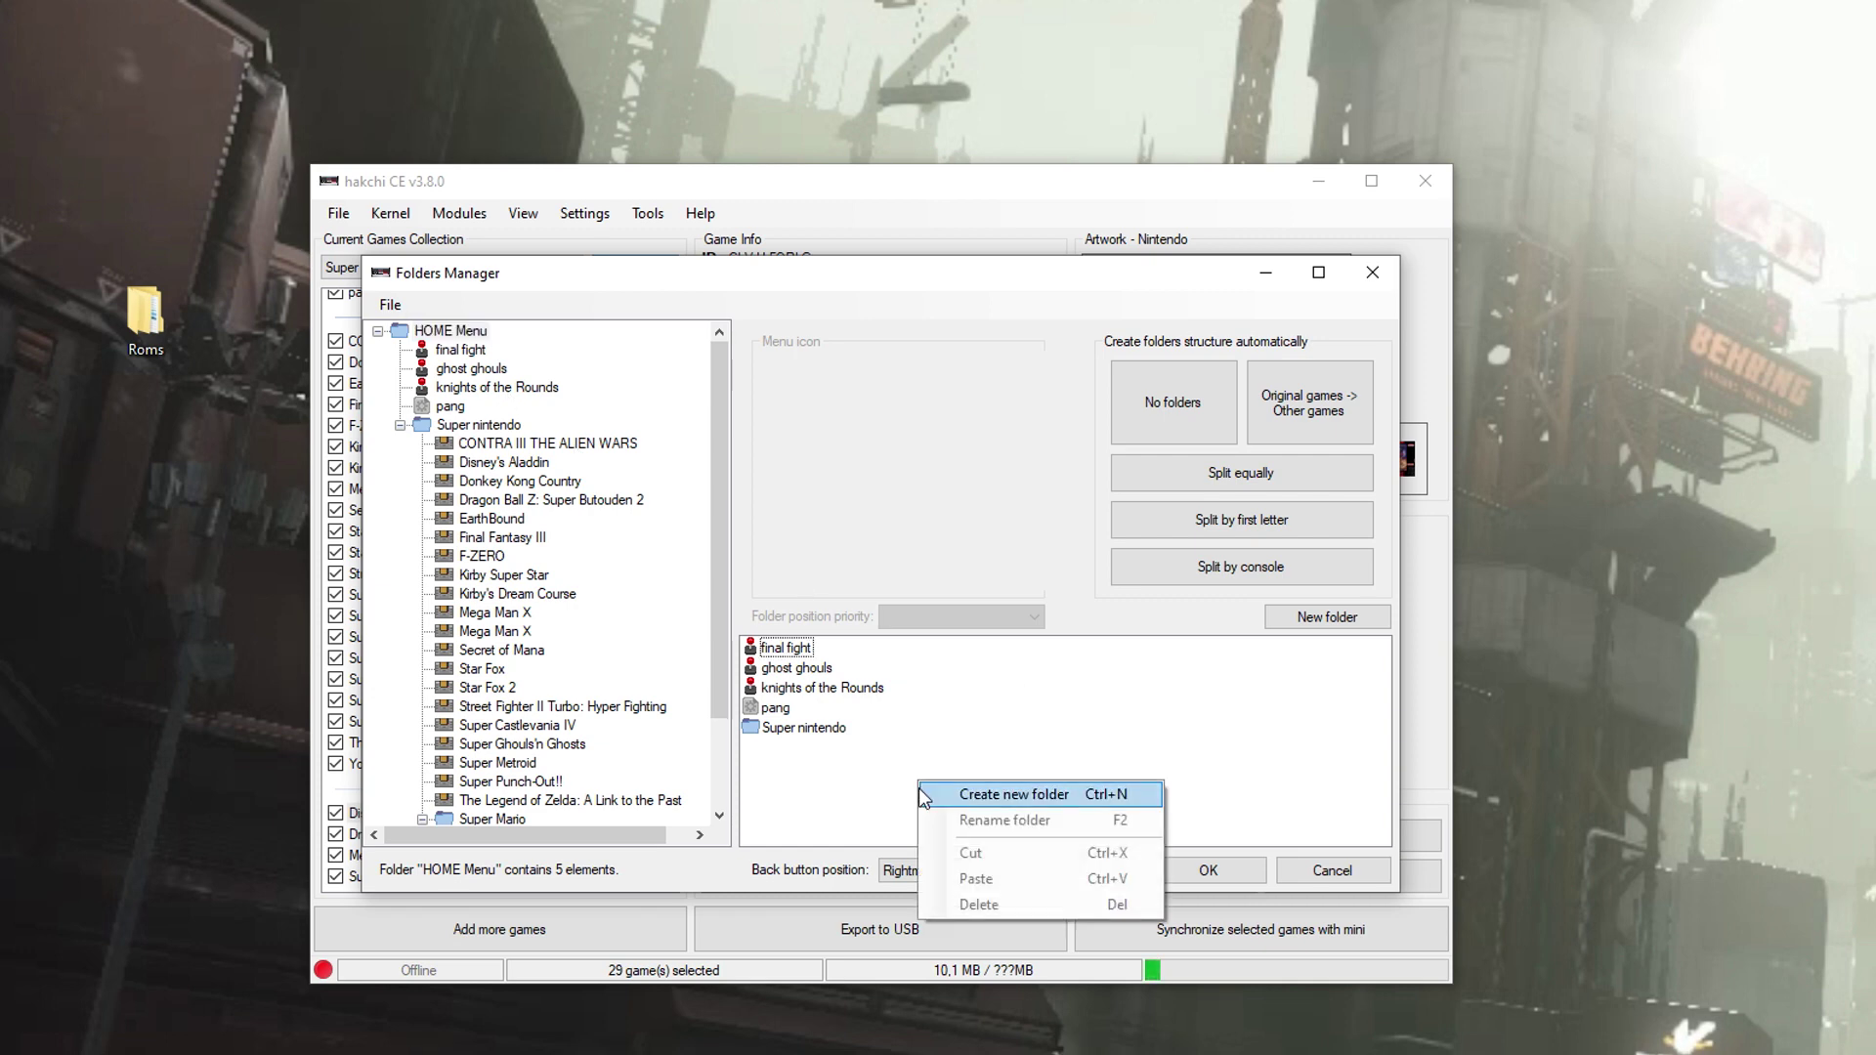
{"action": "left_click", "coordinate": [989, 795]}
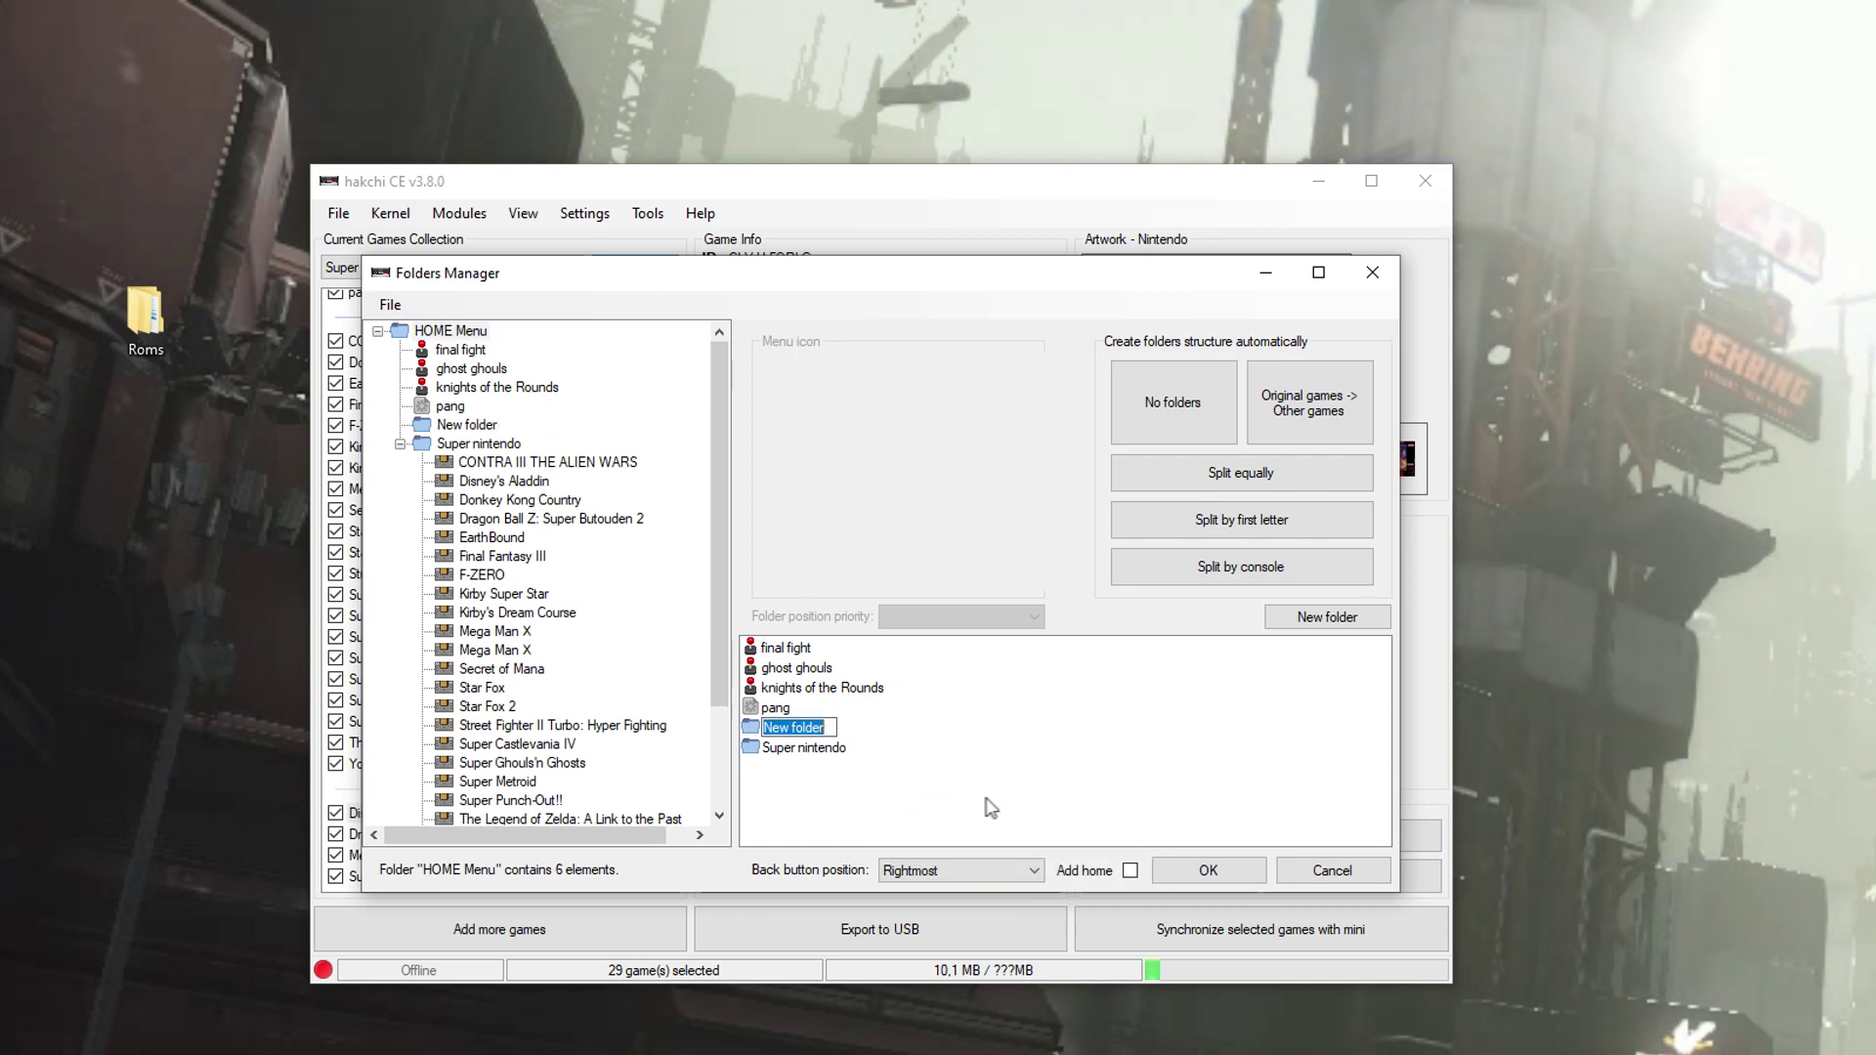
{"action": "type", "text": "Ar"}
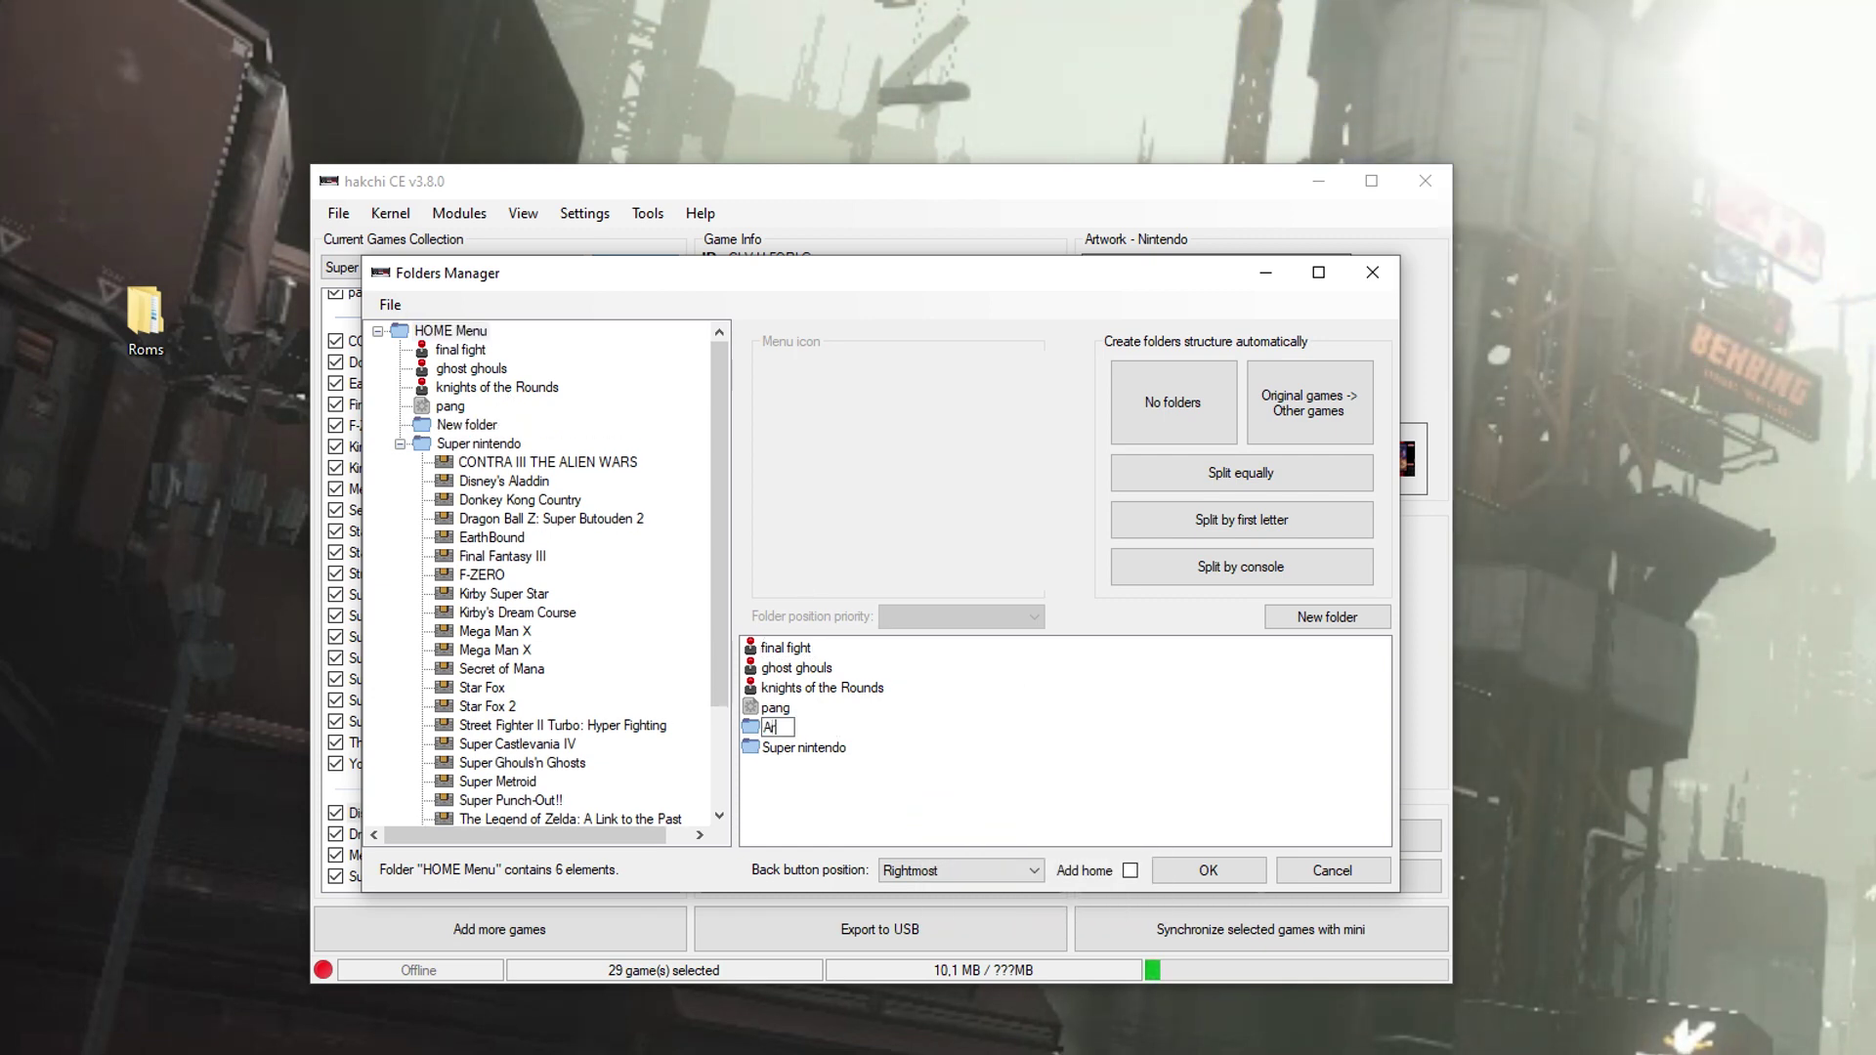
{"action": "type", "text": "cade"}
{"action": "key", "text": "Return"}
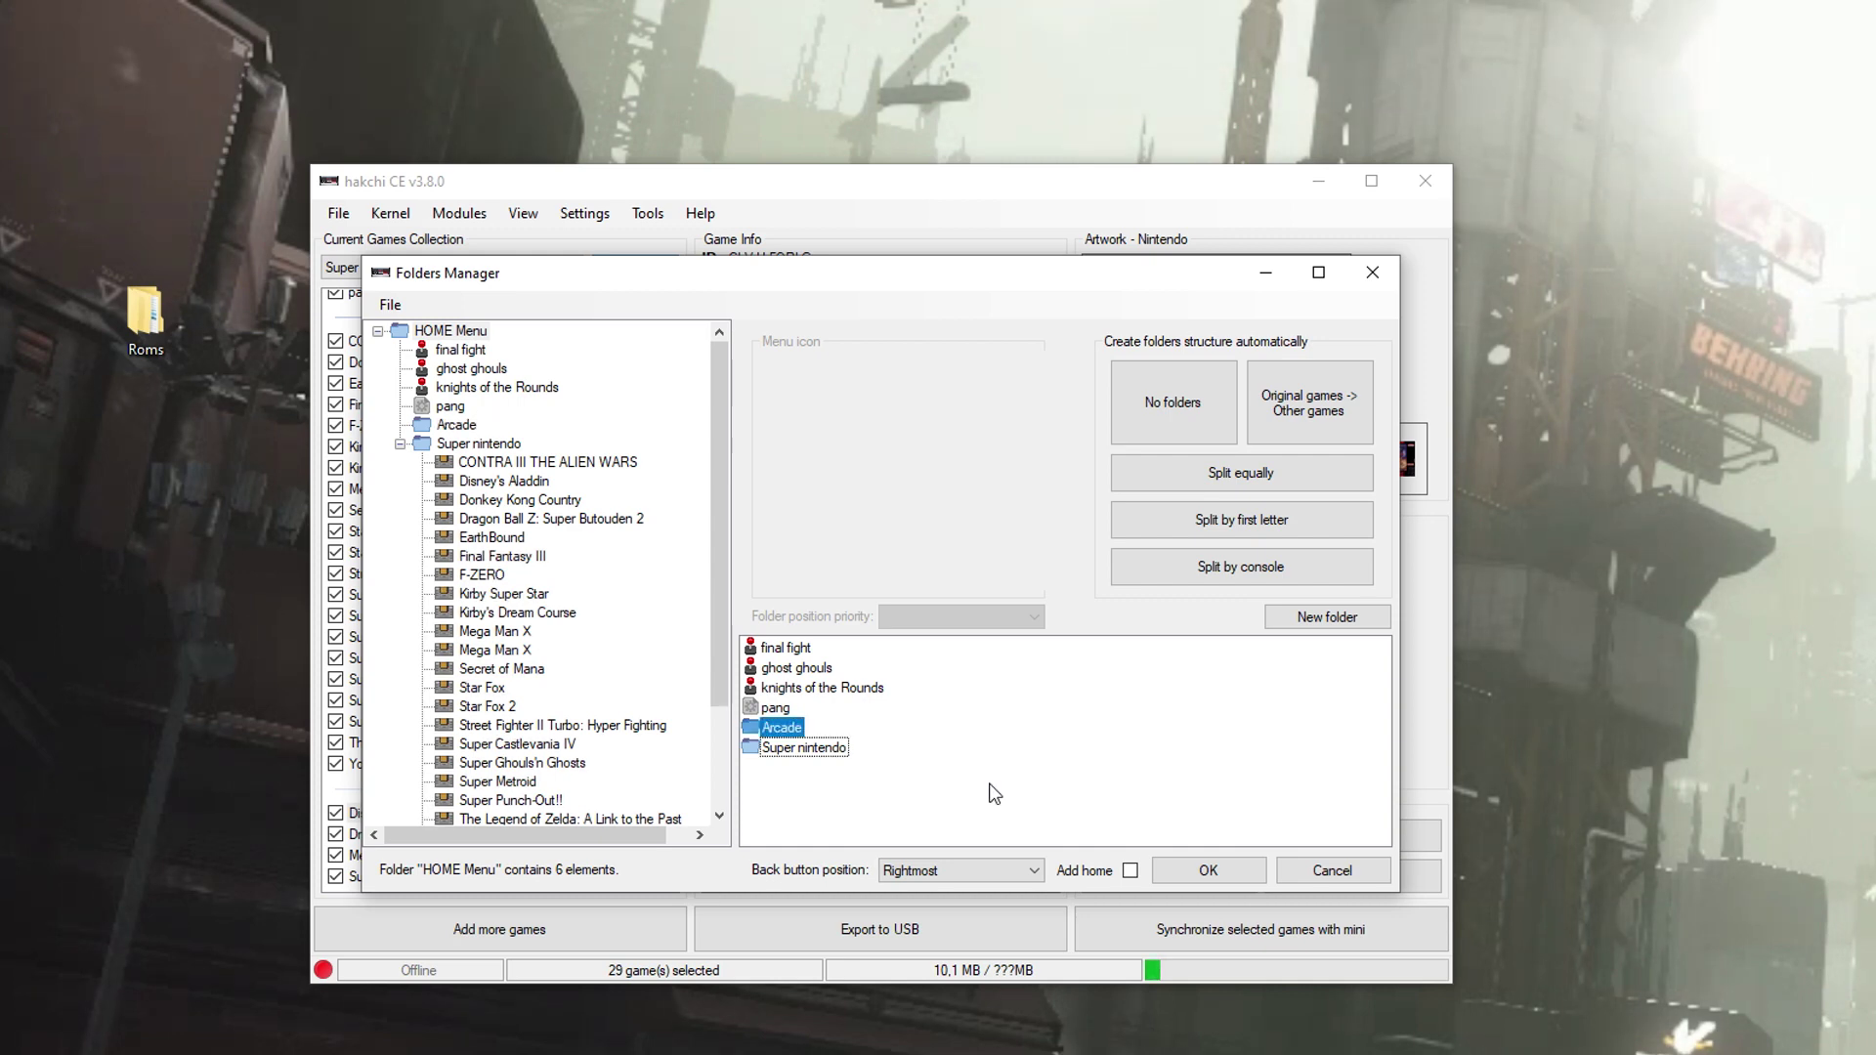
Move final fight, ghost ghouls, knights of the Rounds and pang into the Arcade folder and show its contents.
{"action": "left_click", "coordinate": [807, 649]}
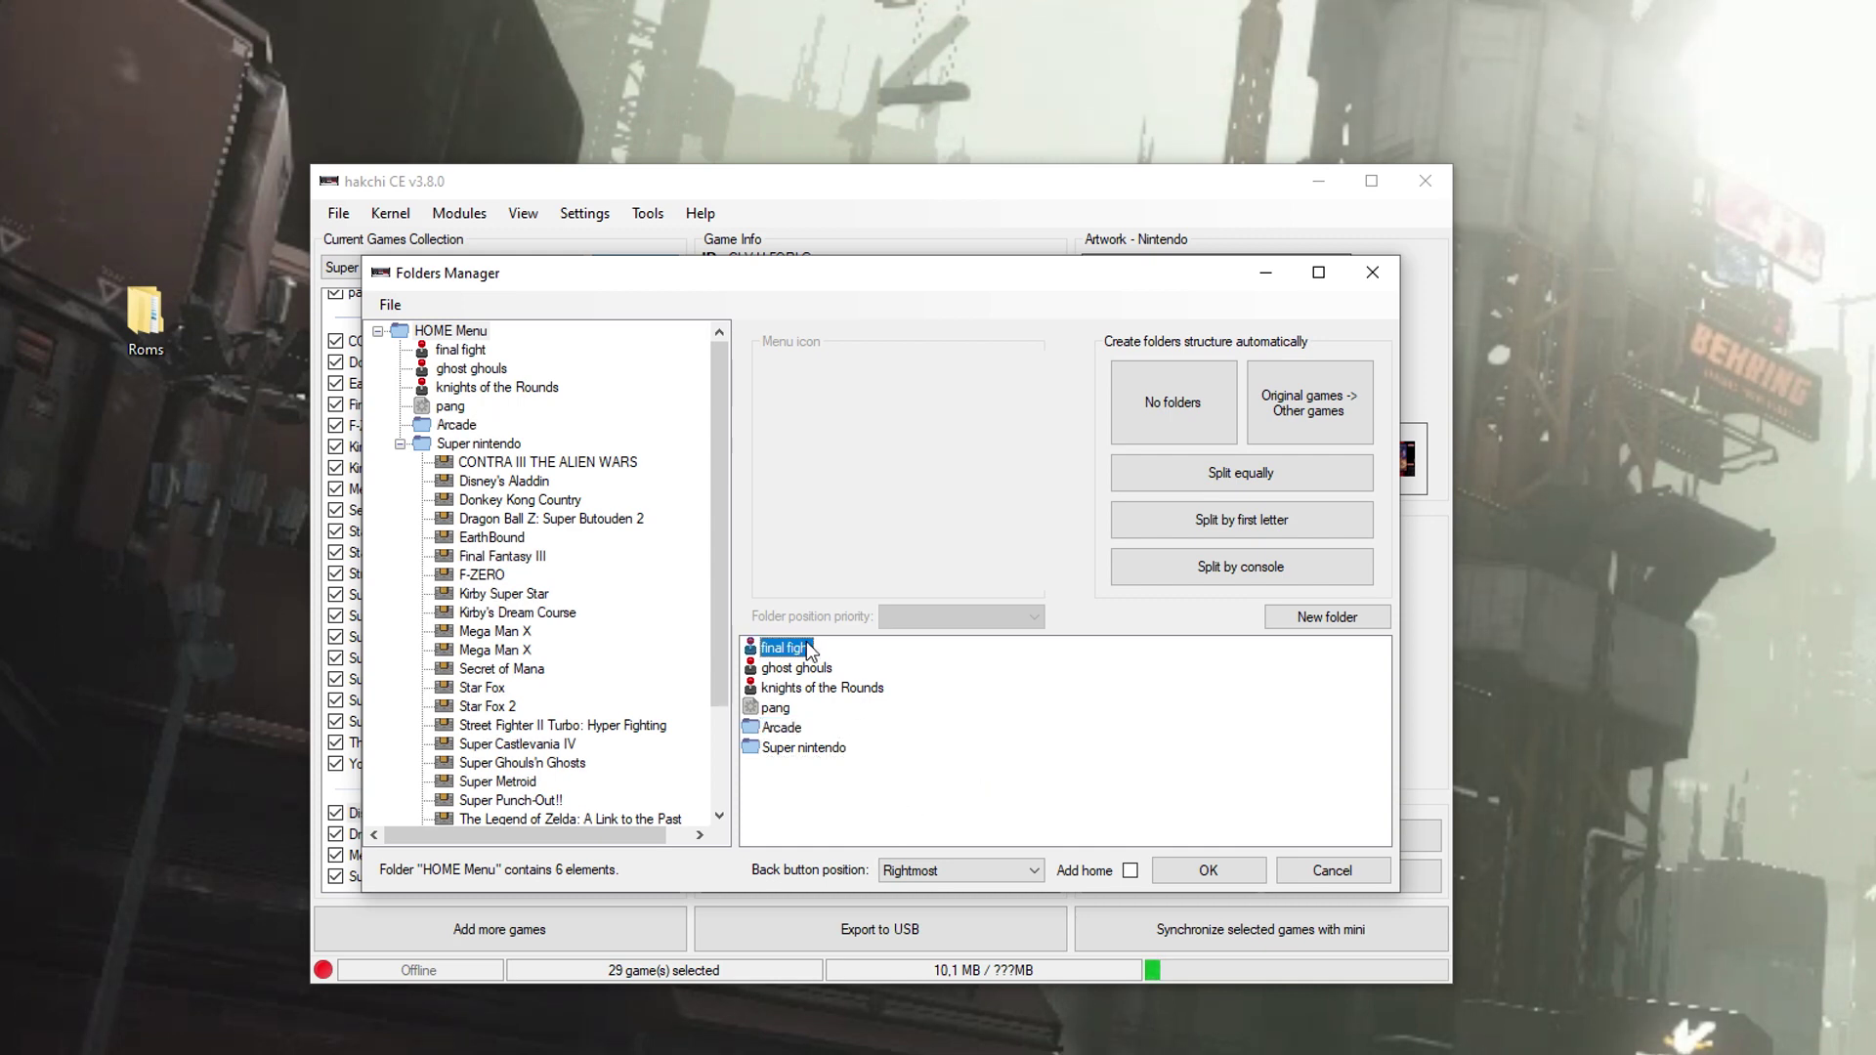
{"action": "left_click", "coordinate": [792, 709], "text": "shift"}
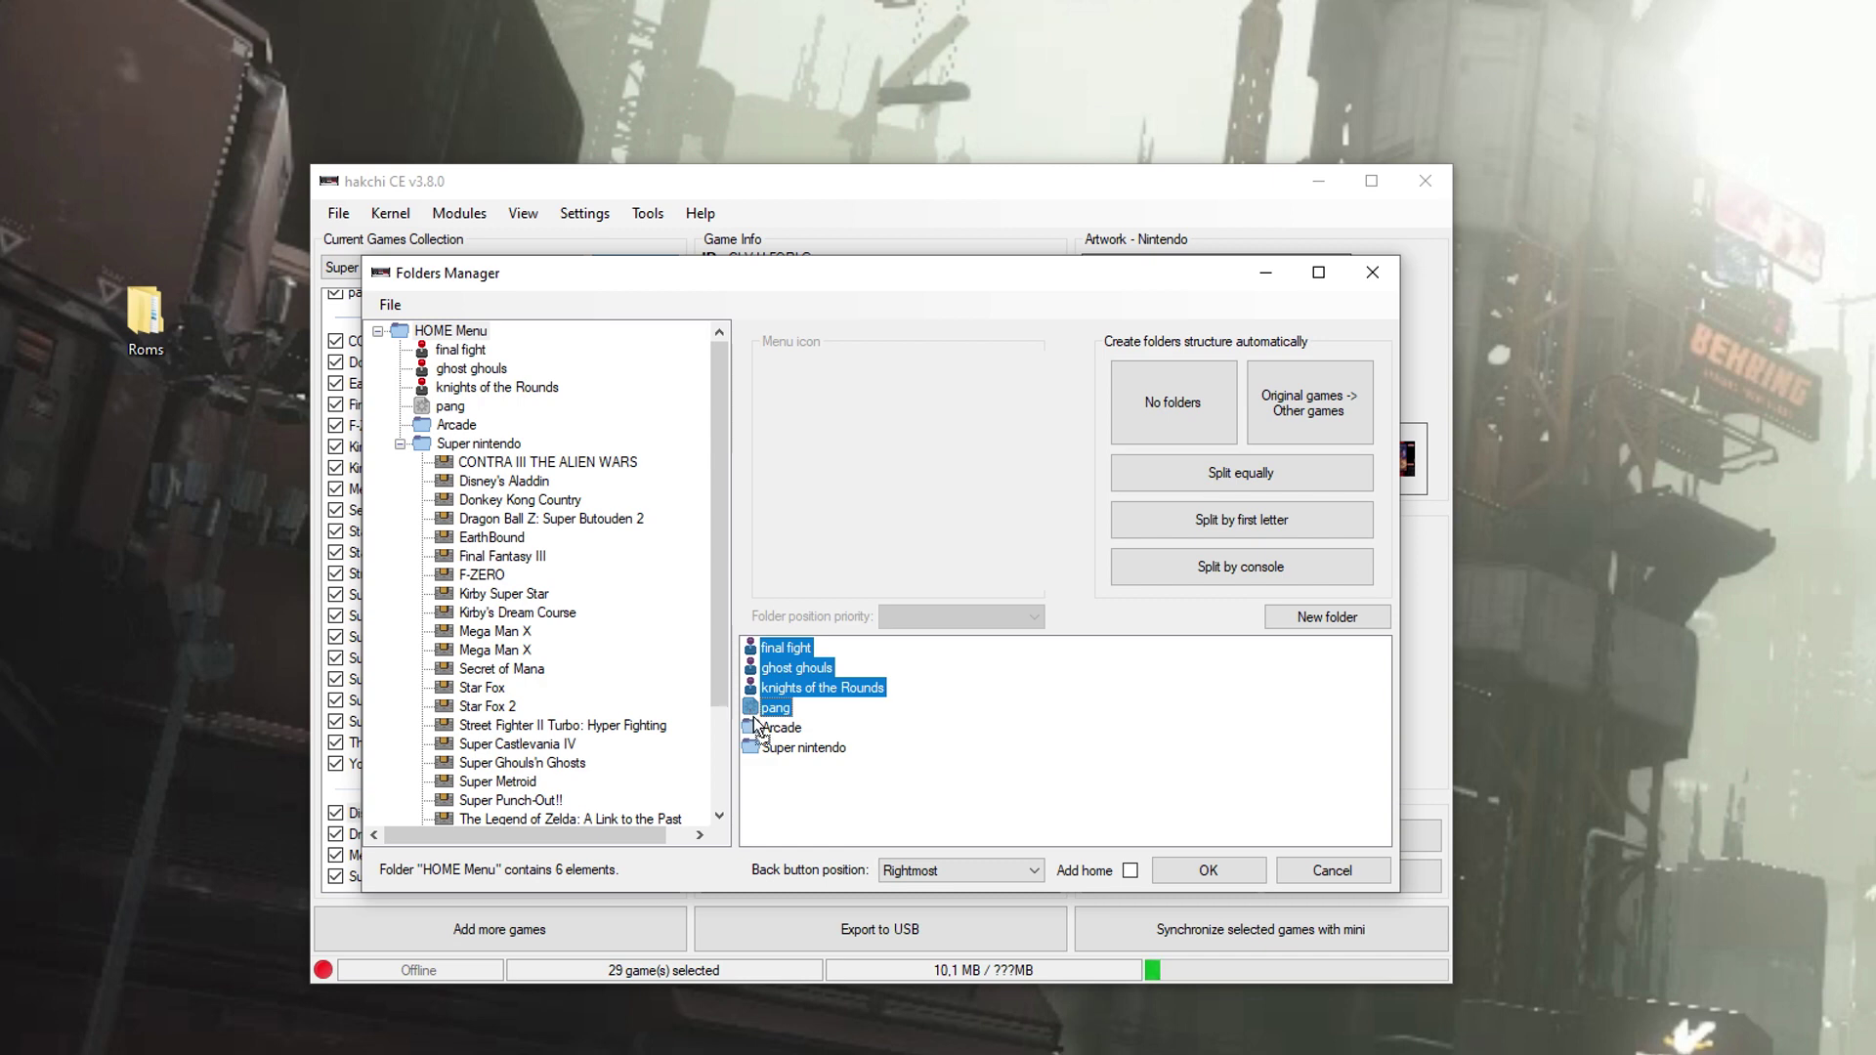
{"action": "left_click_drag", "start_coordinate": [757, 735], "coordinate": [759, 734]}
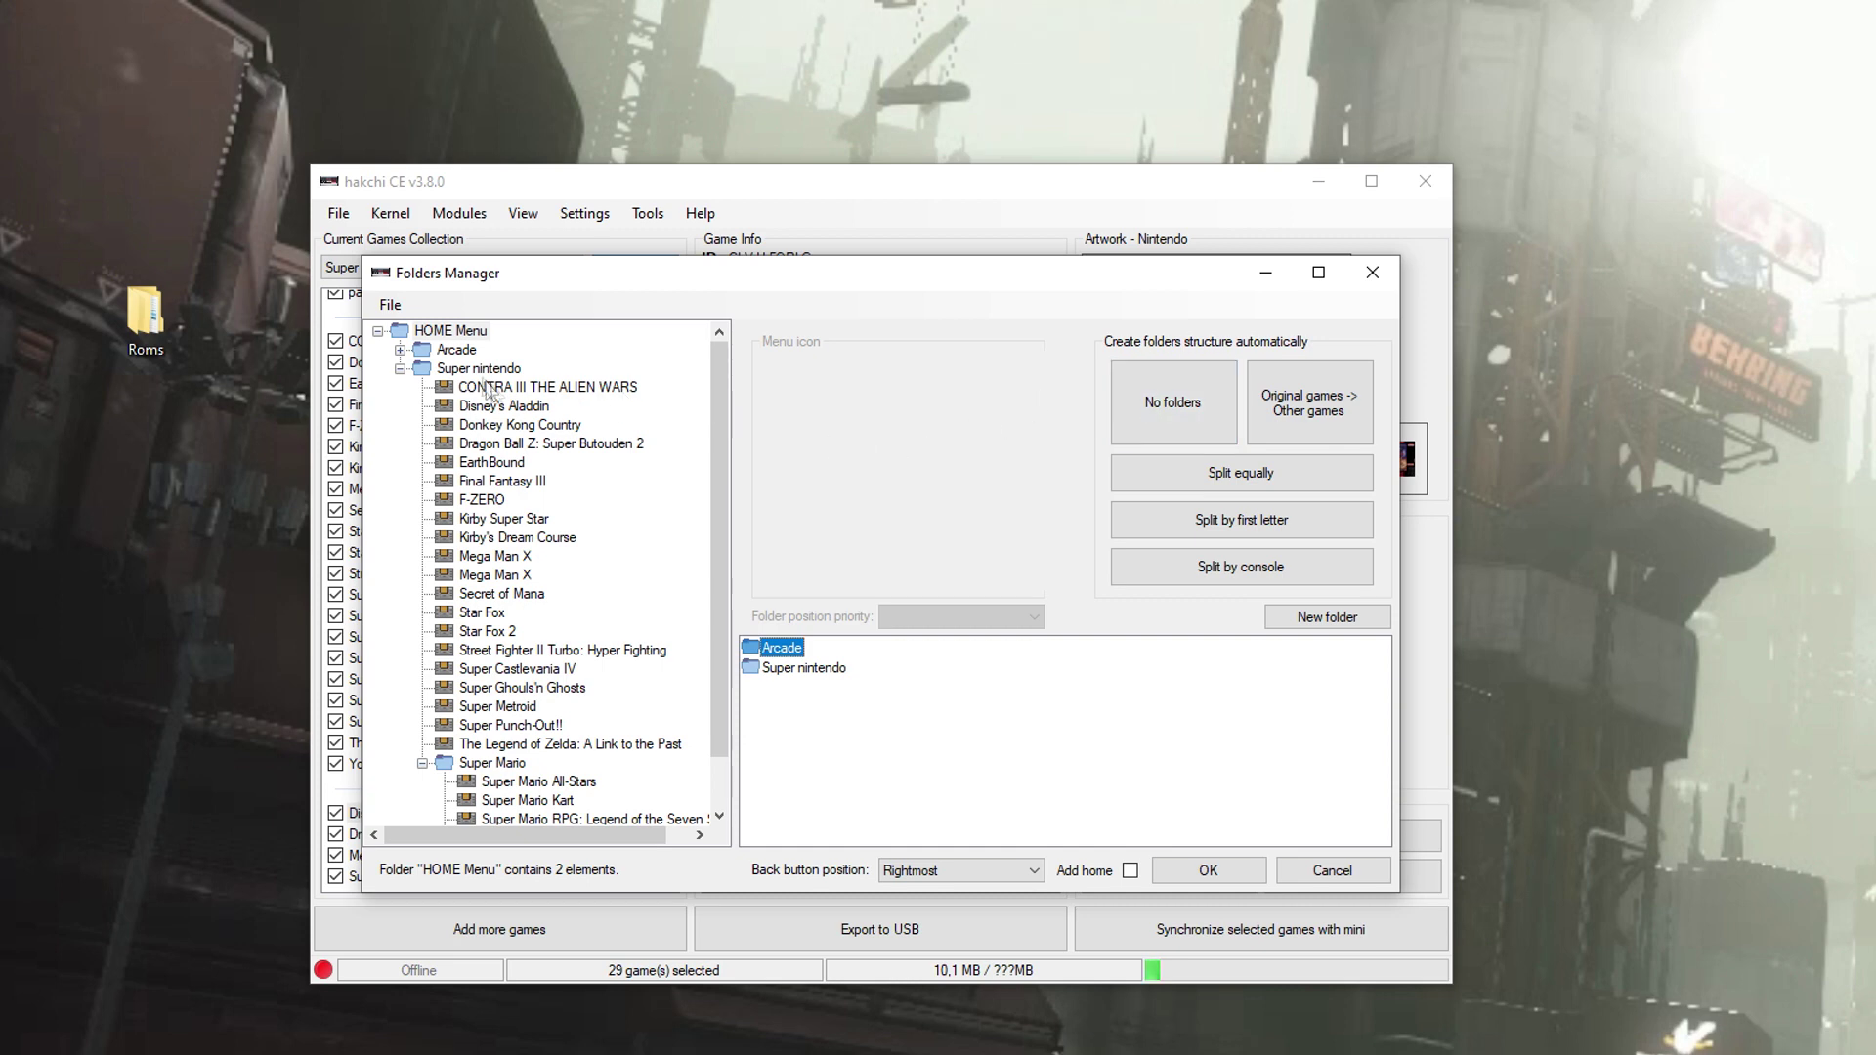
{"action": "left_click", "coordinate": [458, 349]}
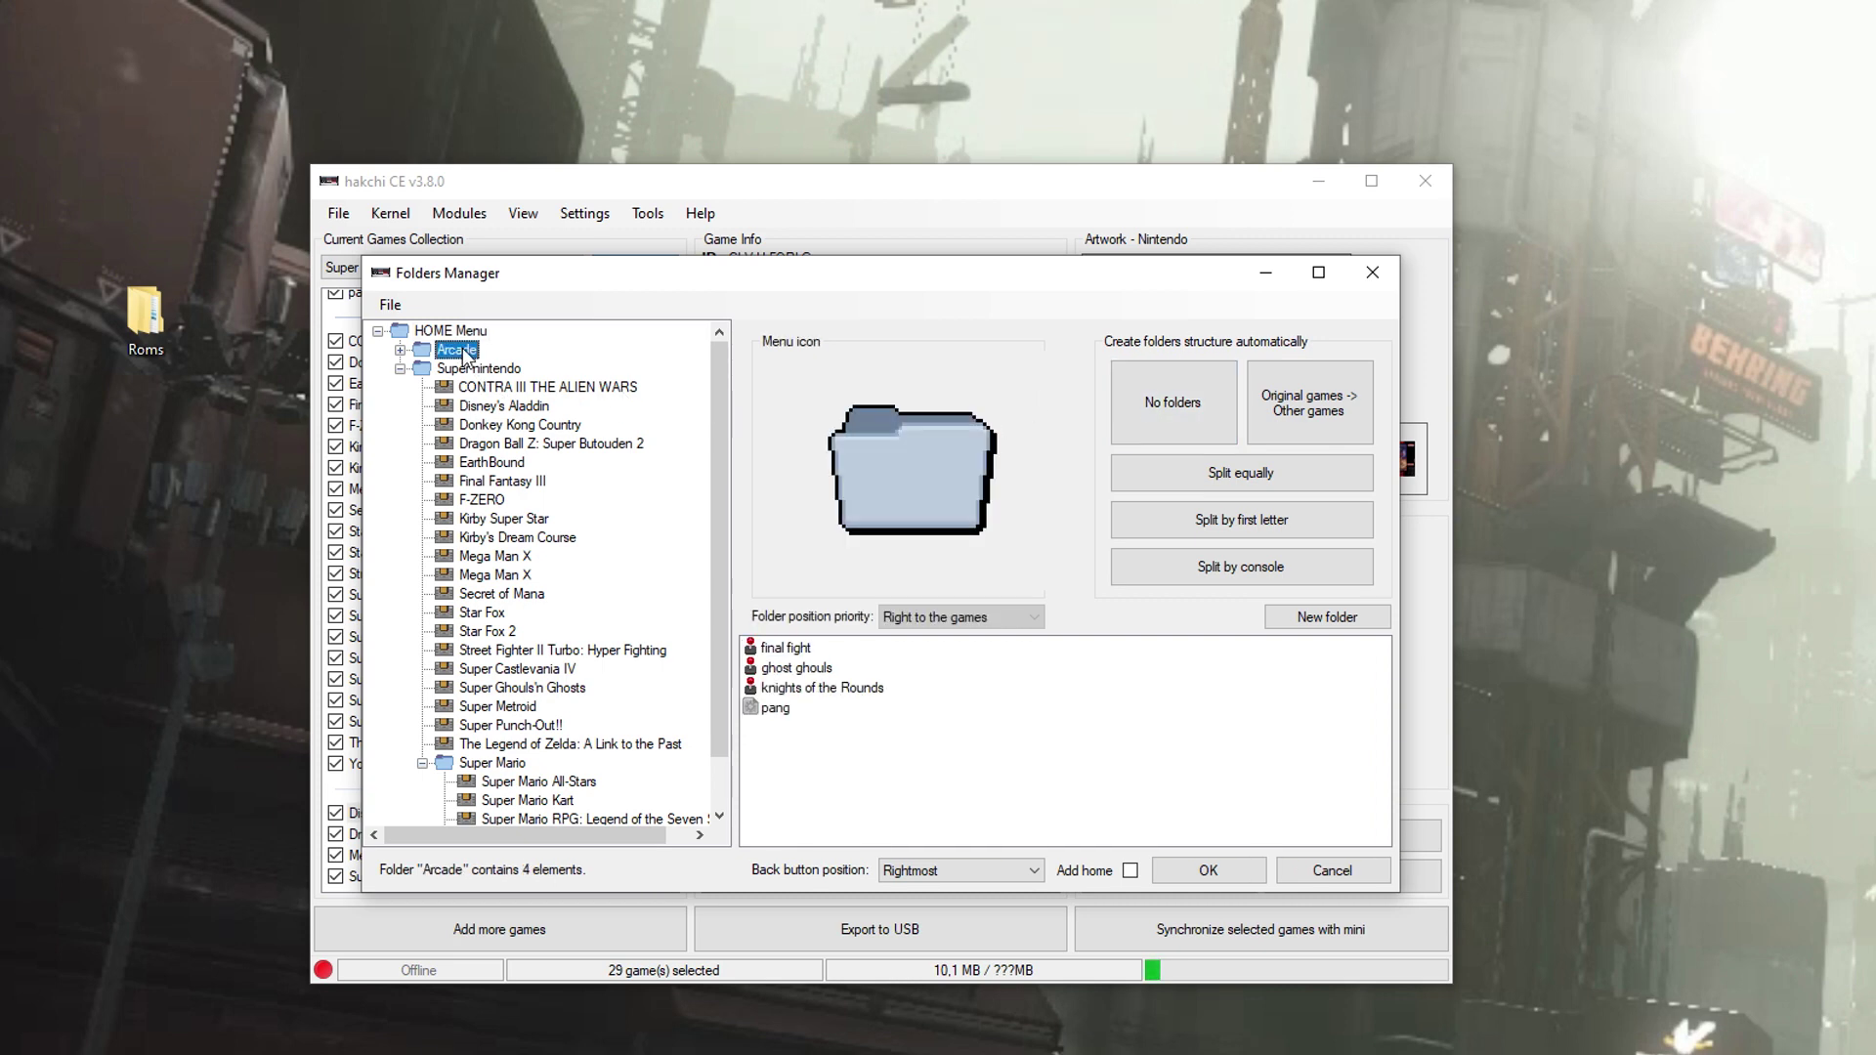
Set the Arcade folder's menu icon to arcade.
{"action": "left_click", "coordinate": [956, 486]}
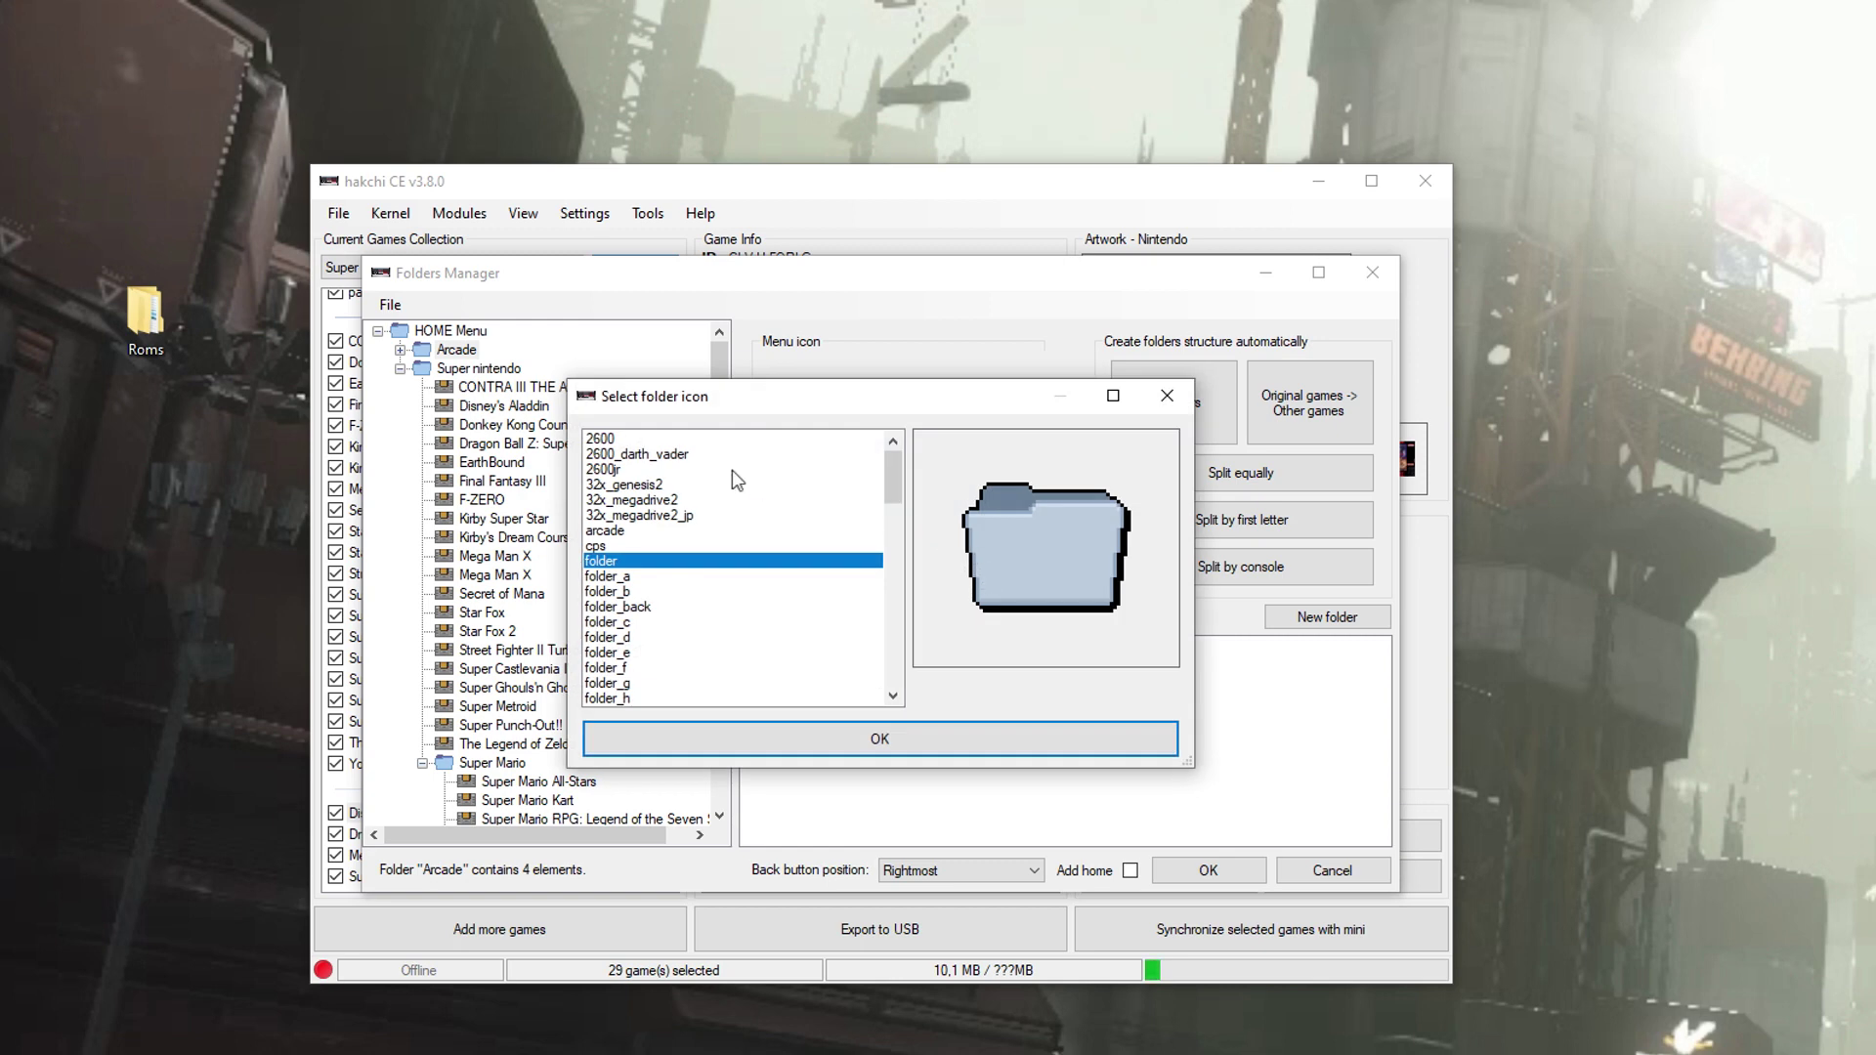
{"action": "left_click", "coordinate": [615, 531]}
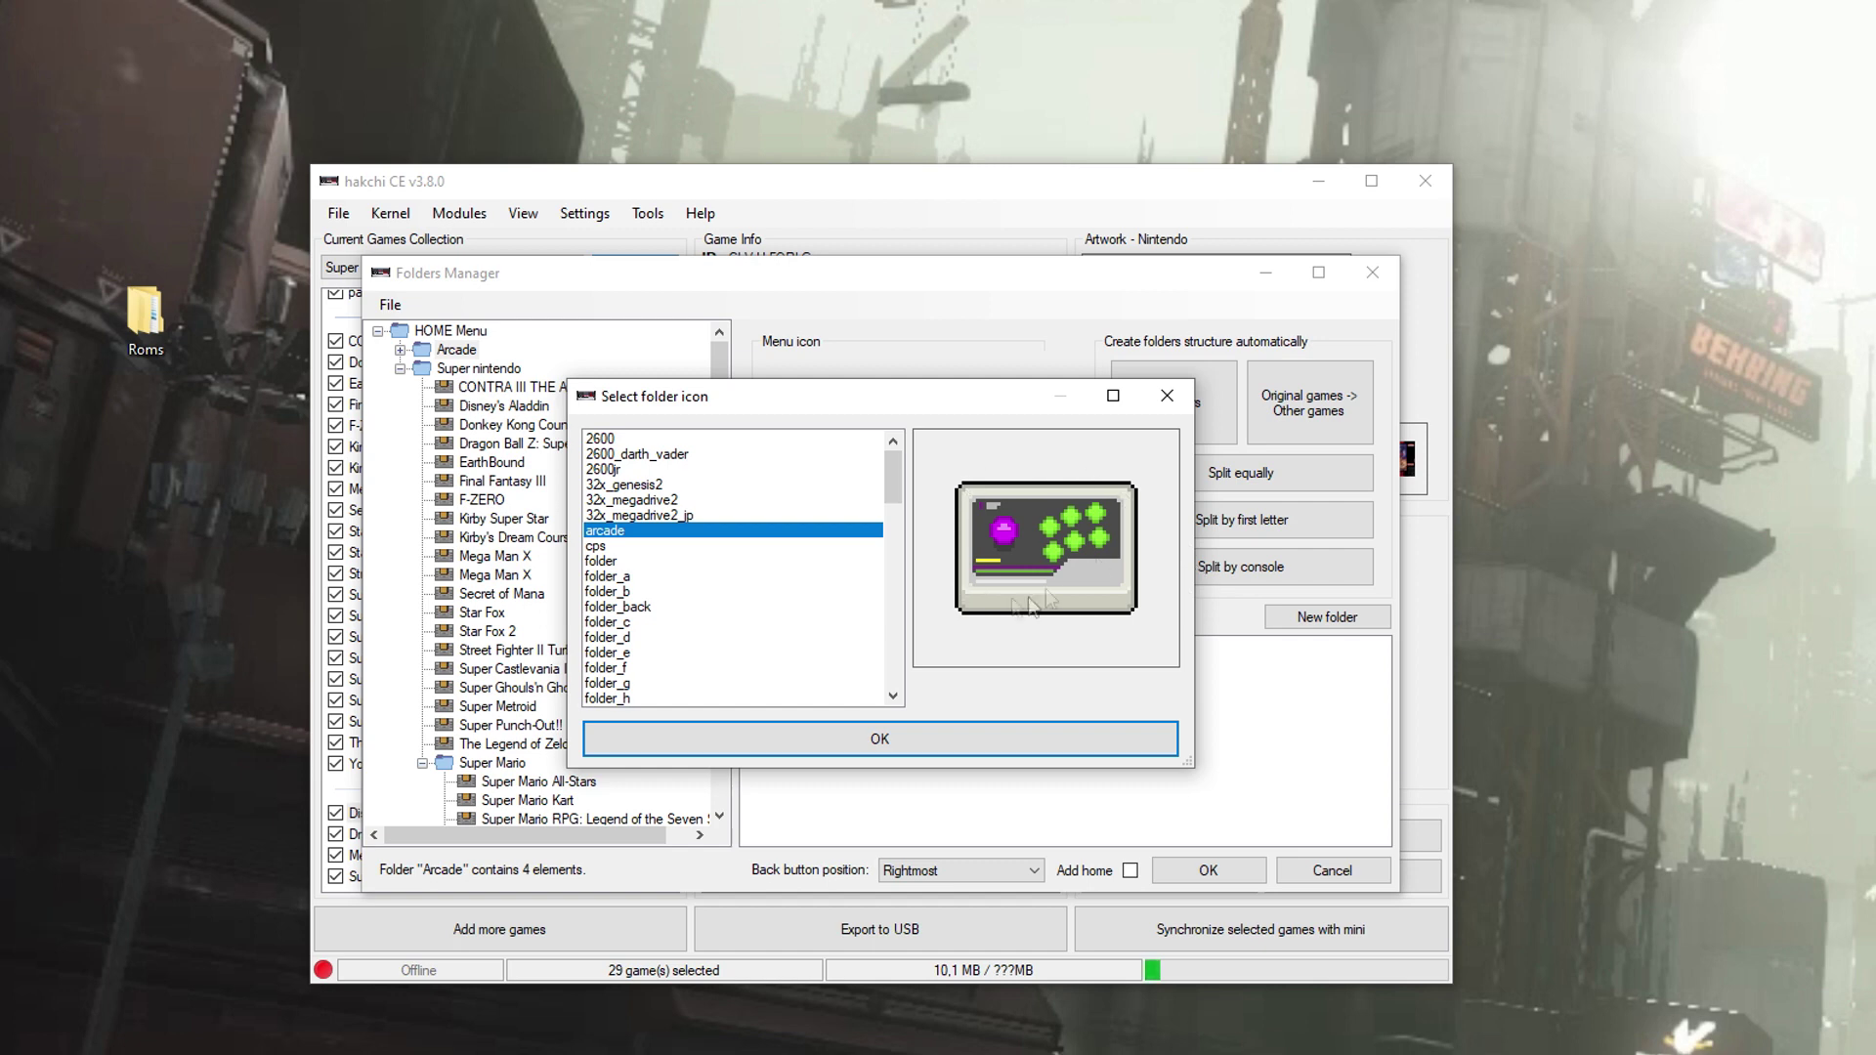
{"action": "left_click", "coordinate": [946, 735]}
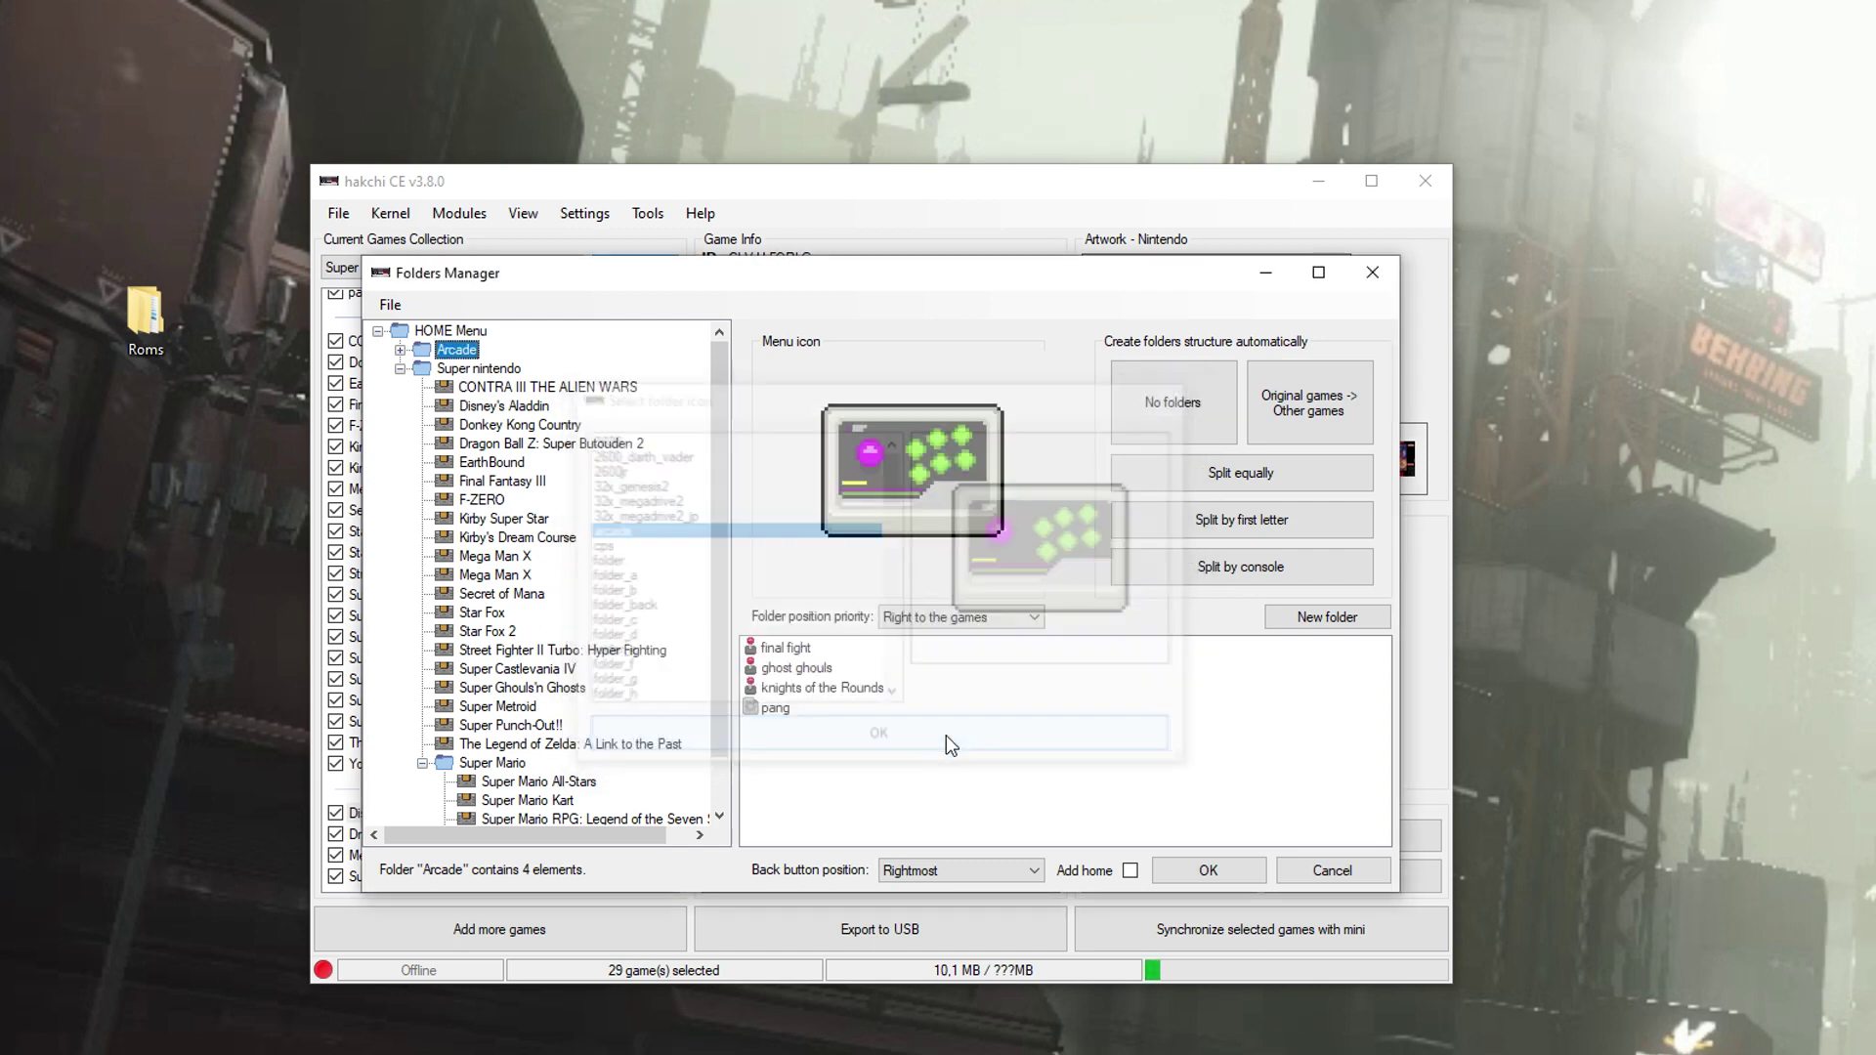
Open the icon choices for the Super nintendo folder and preview folder_system_snes_eu_jp and folder_system_snes_usa.
{"action": "left_click", "coordinate": [467, 368]}
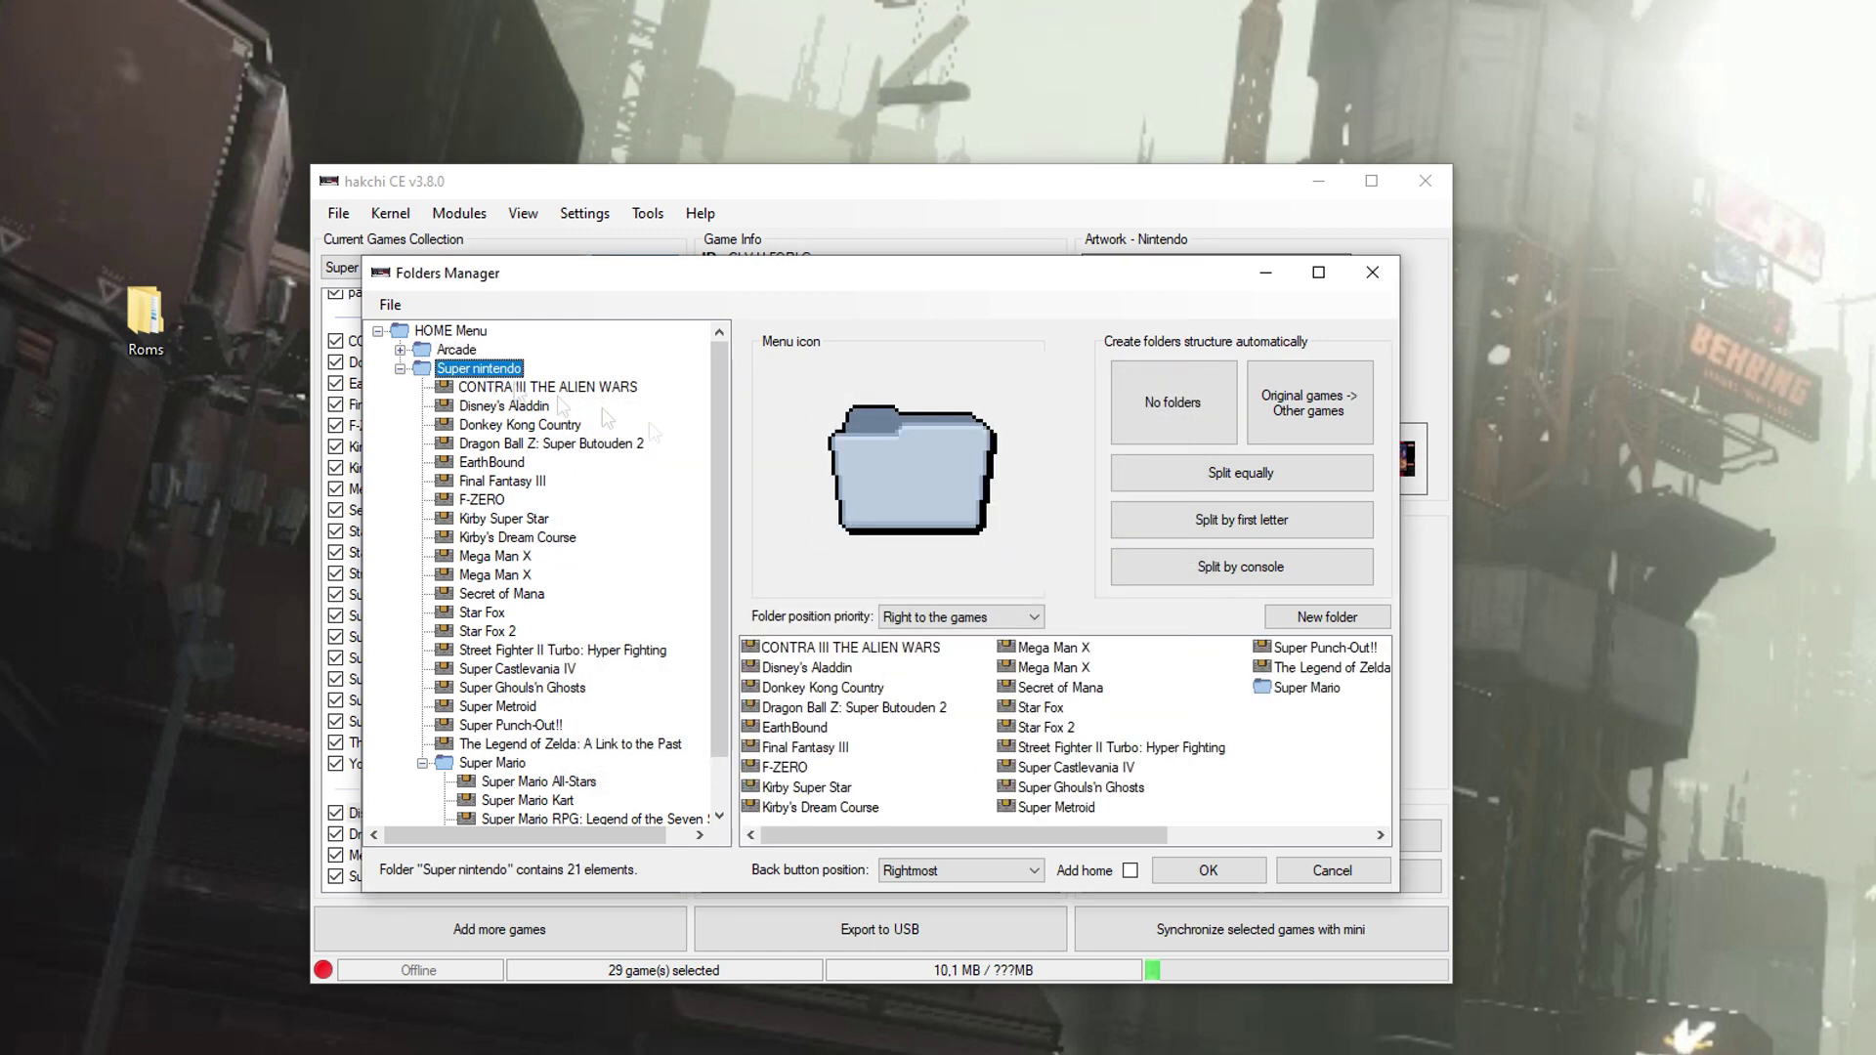
{"action": "left_click", "coordinate": [938, 483]}
{"action": "scroll", "coordinate": [691, 565], "scroll_direction": "down", "scroll_amount": 10}
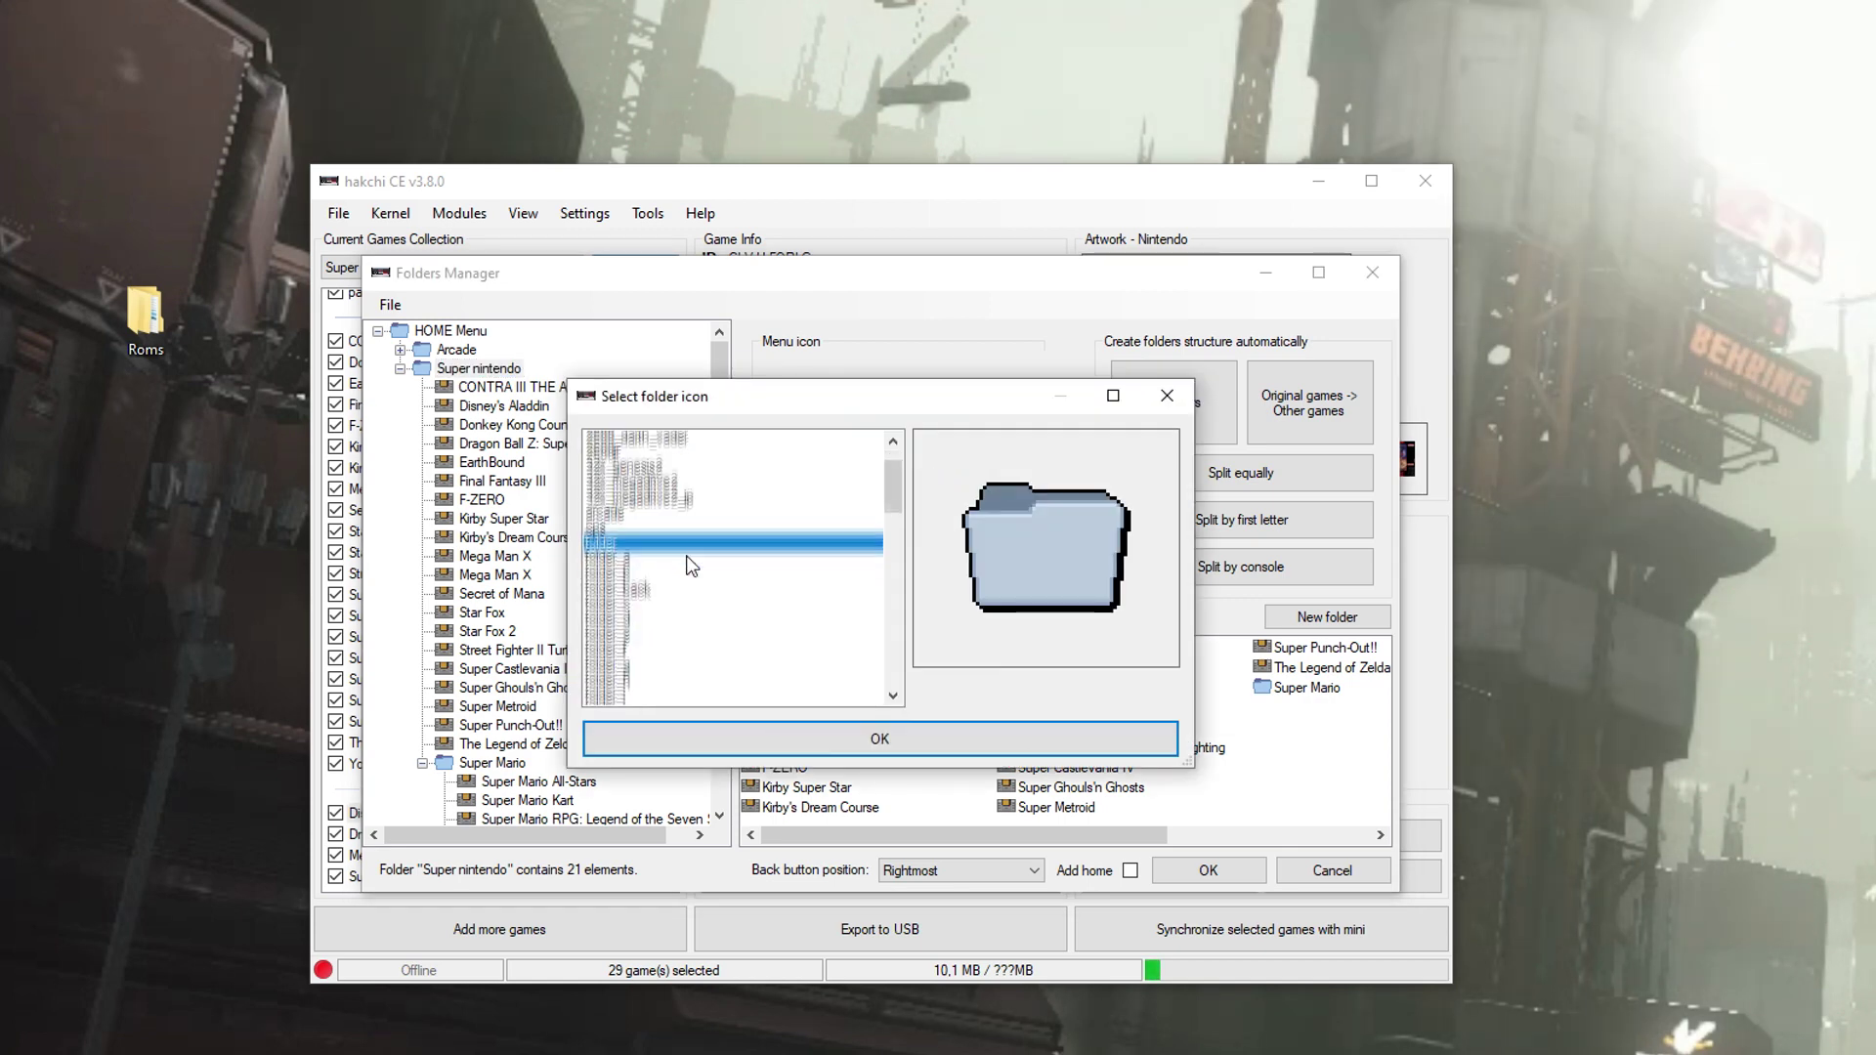
{"action": "scroll", "coordinate": [691, 565], "scroll_direction": "down", "scroll_amount": 10}
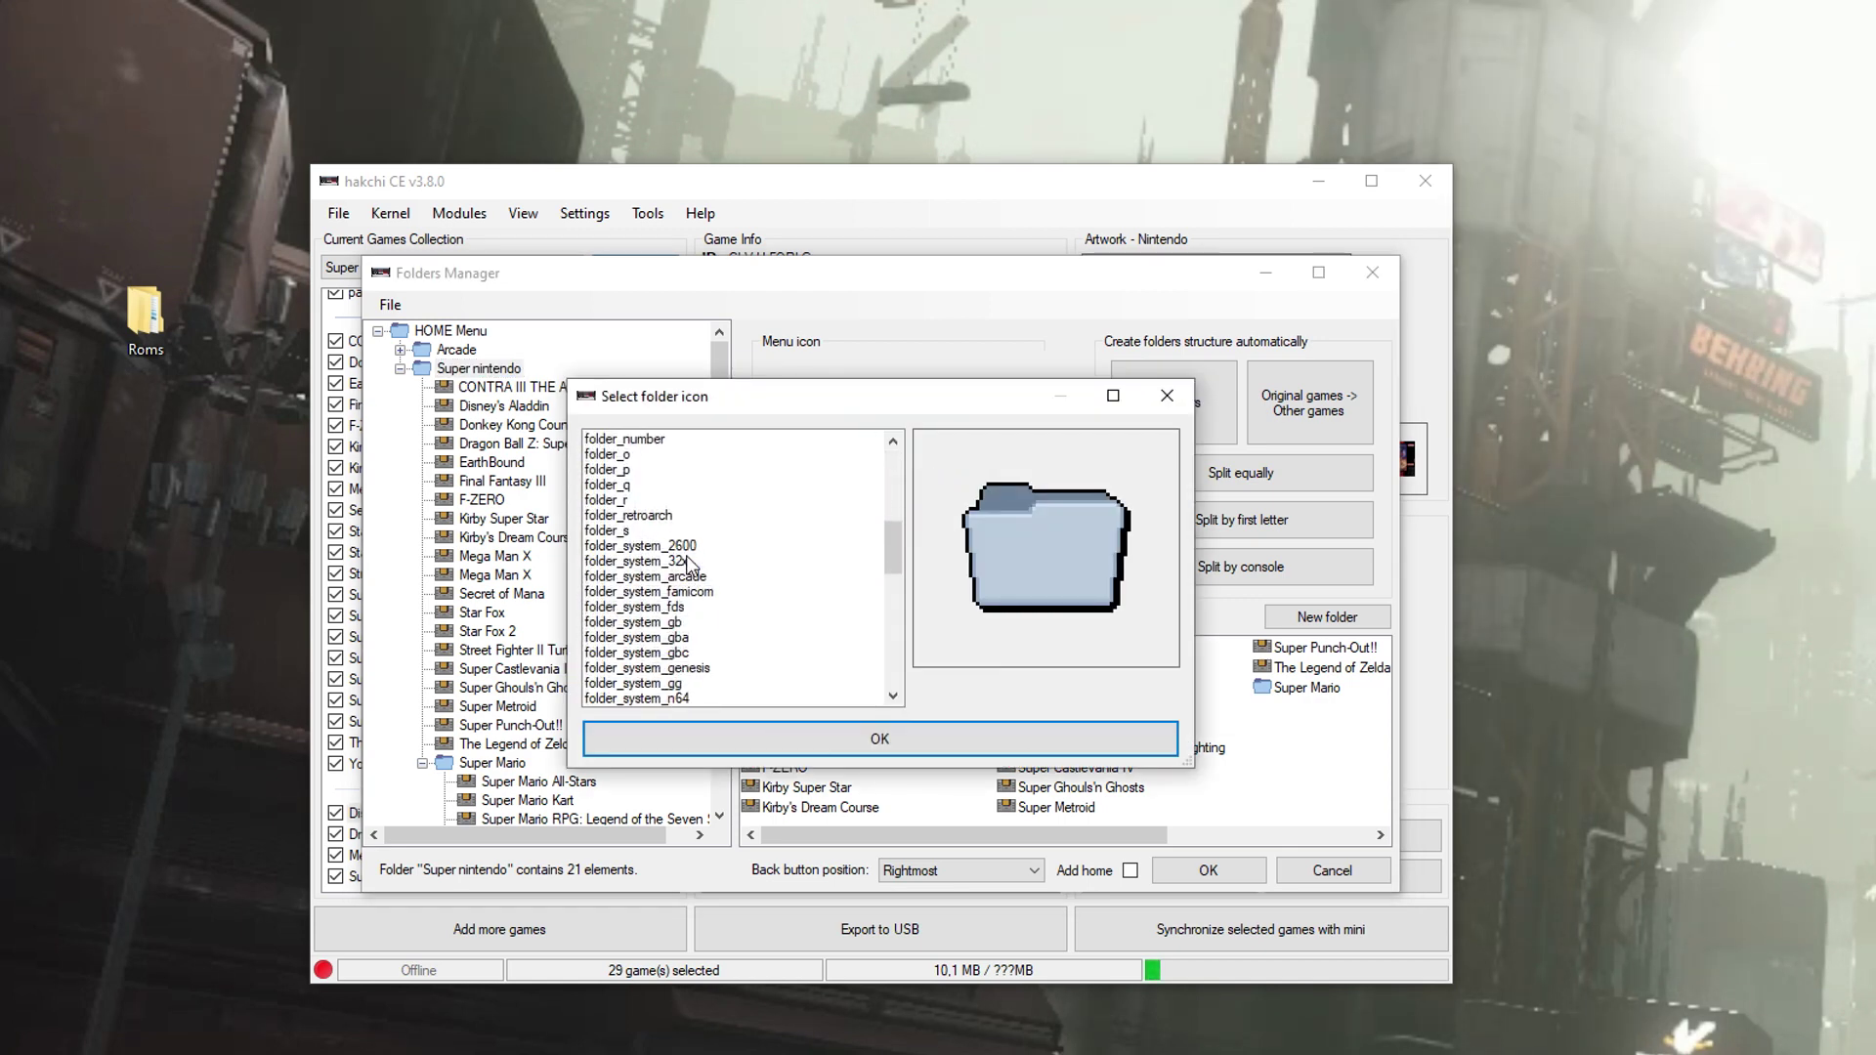
{"action": "left_click", "coordinate": [665, 655]}
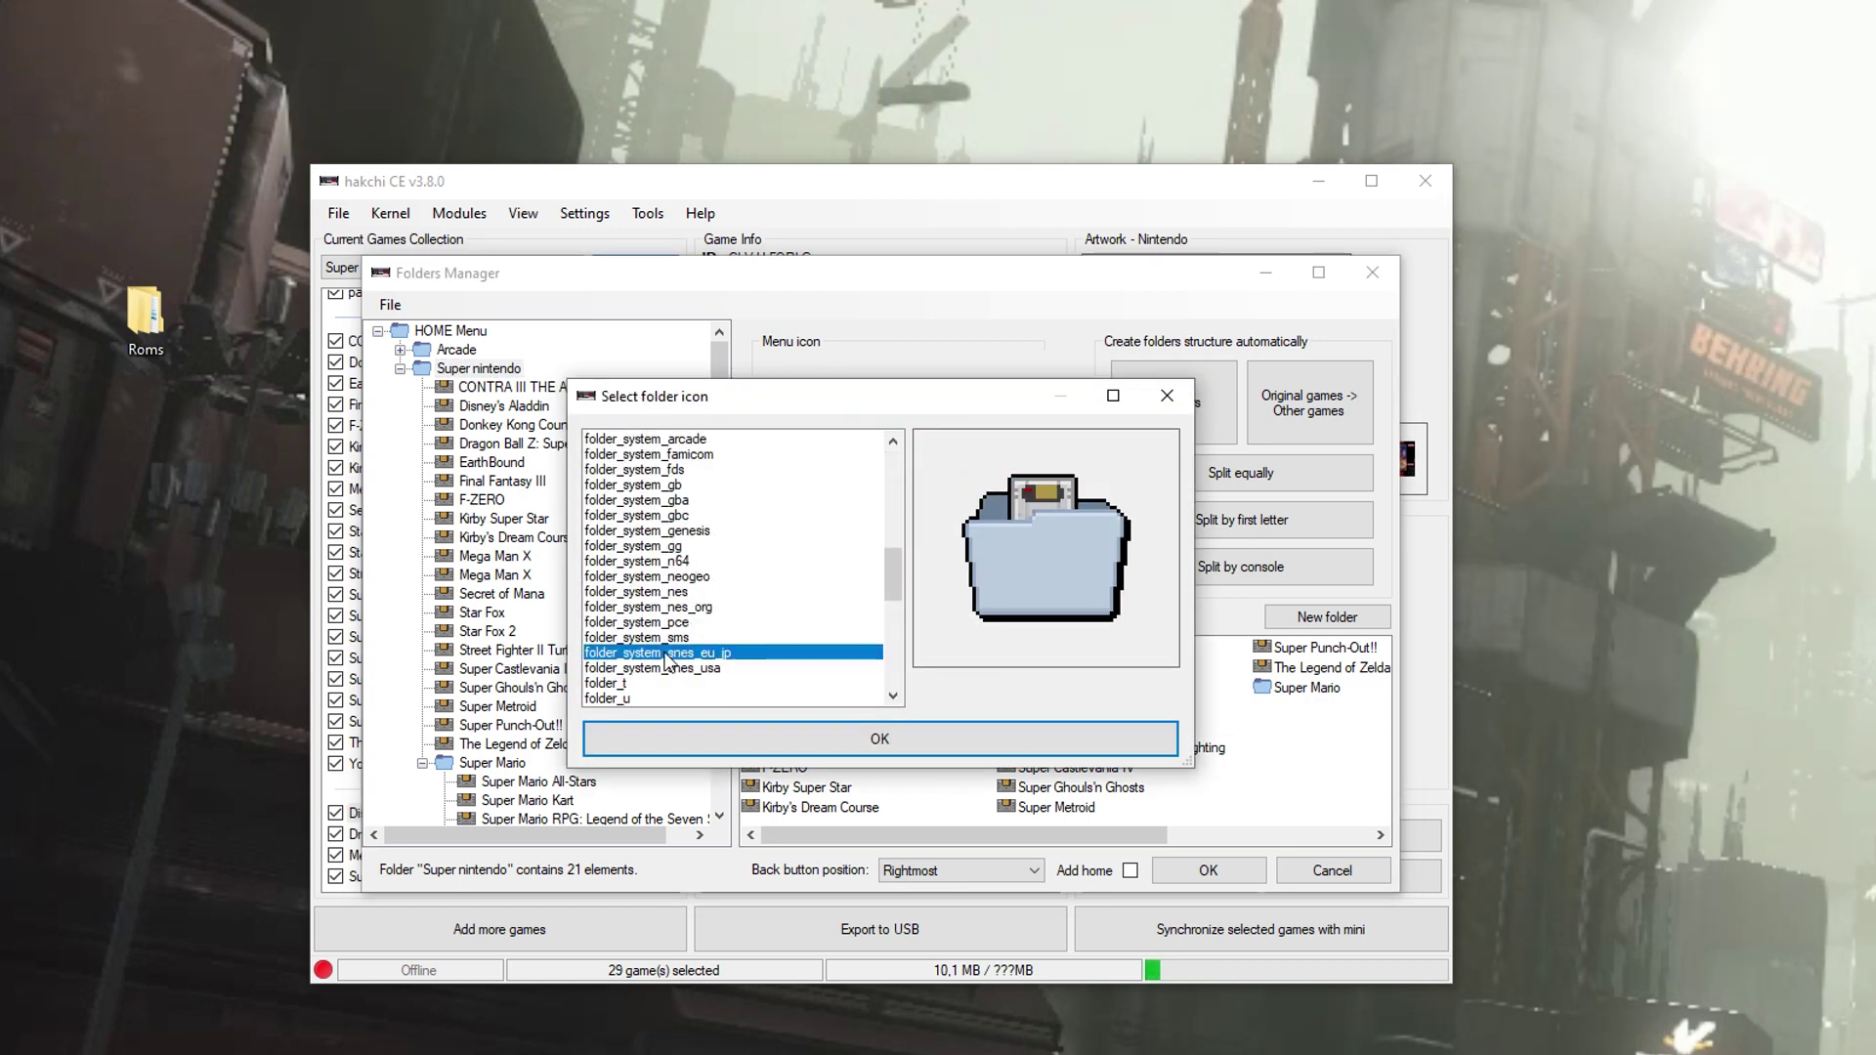
{"action": "left_click", "coordinate": [673, 672]}
Compare the snes_eu_jp and snes_usa icons and apply snes_eu_jp to the Super nintendo folder.
{"action": "scroll", "coordinate": [673, 674], "scroll_direction": "up", "scroll_amount": 12}
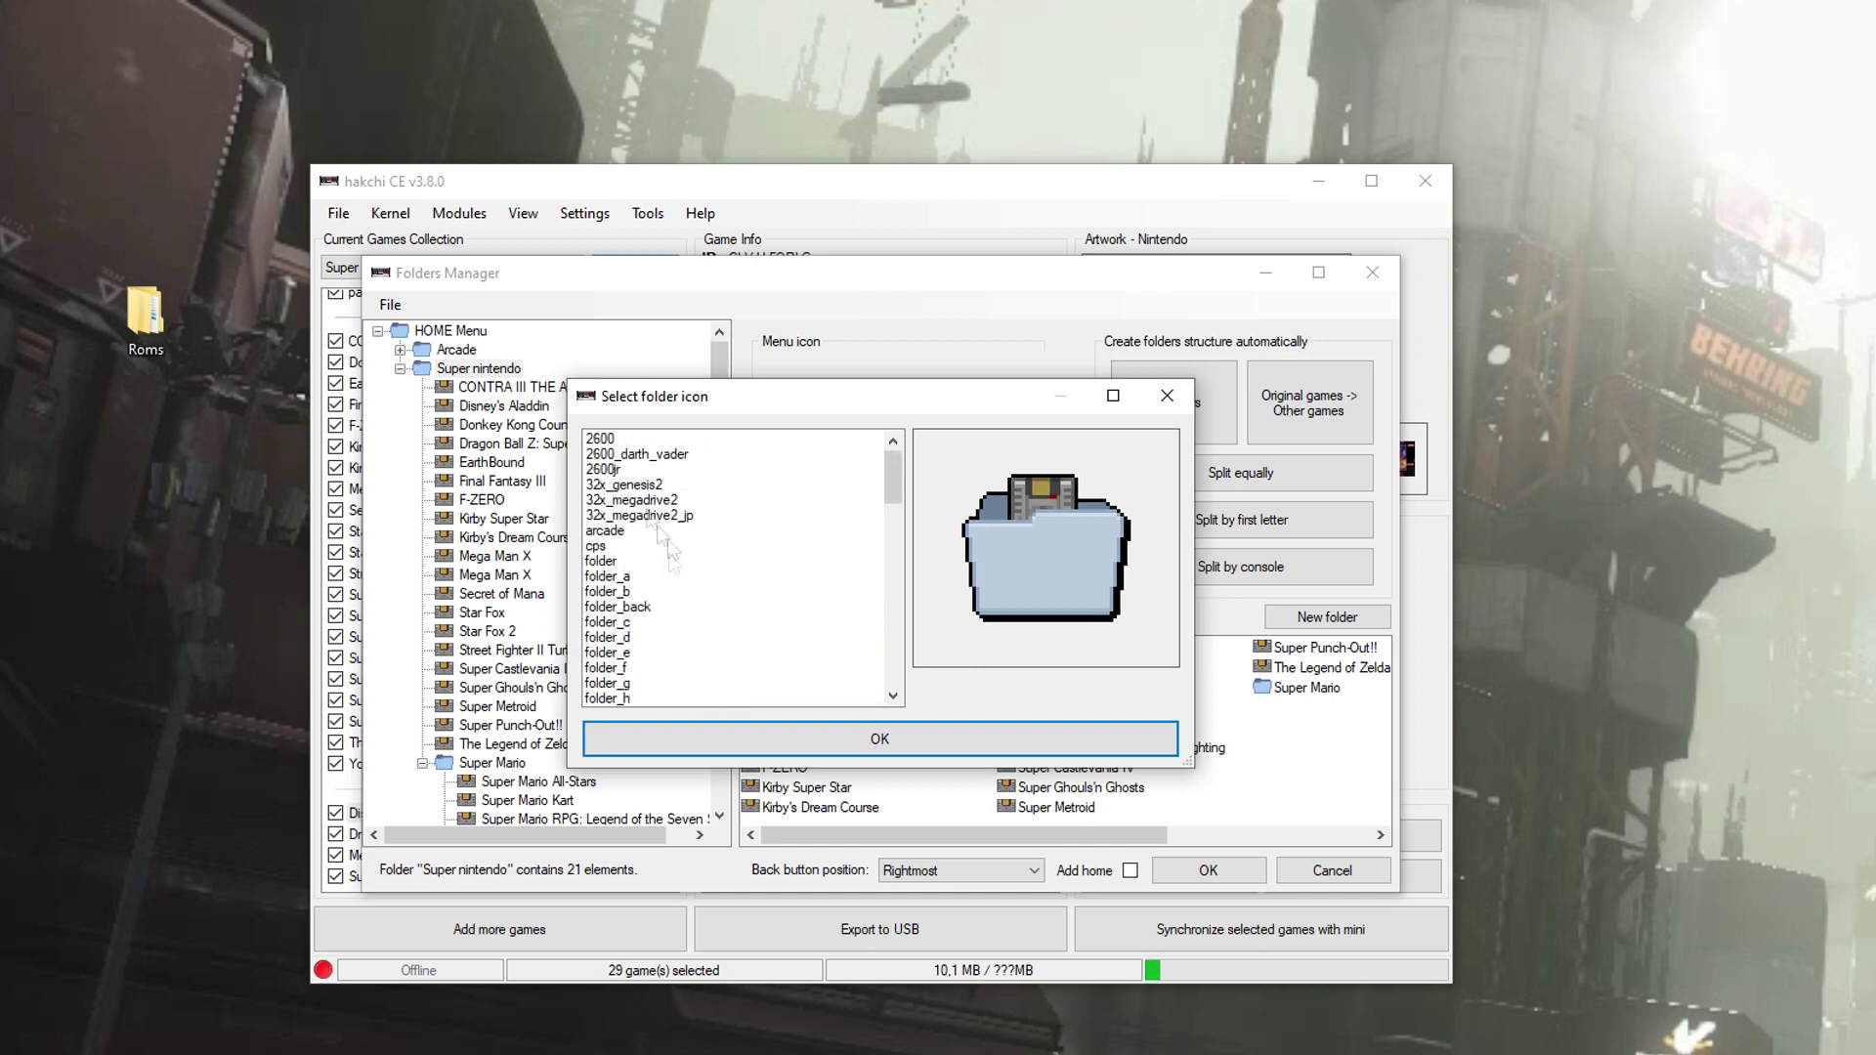
{"action": "scroll", "coordinate": [640, 554], "scroll_direction": "down", "scroll_amount": 7}
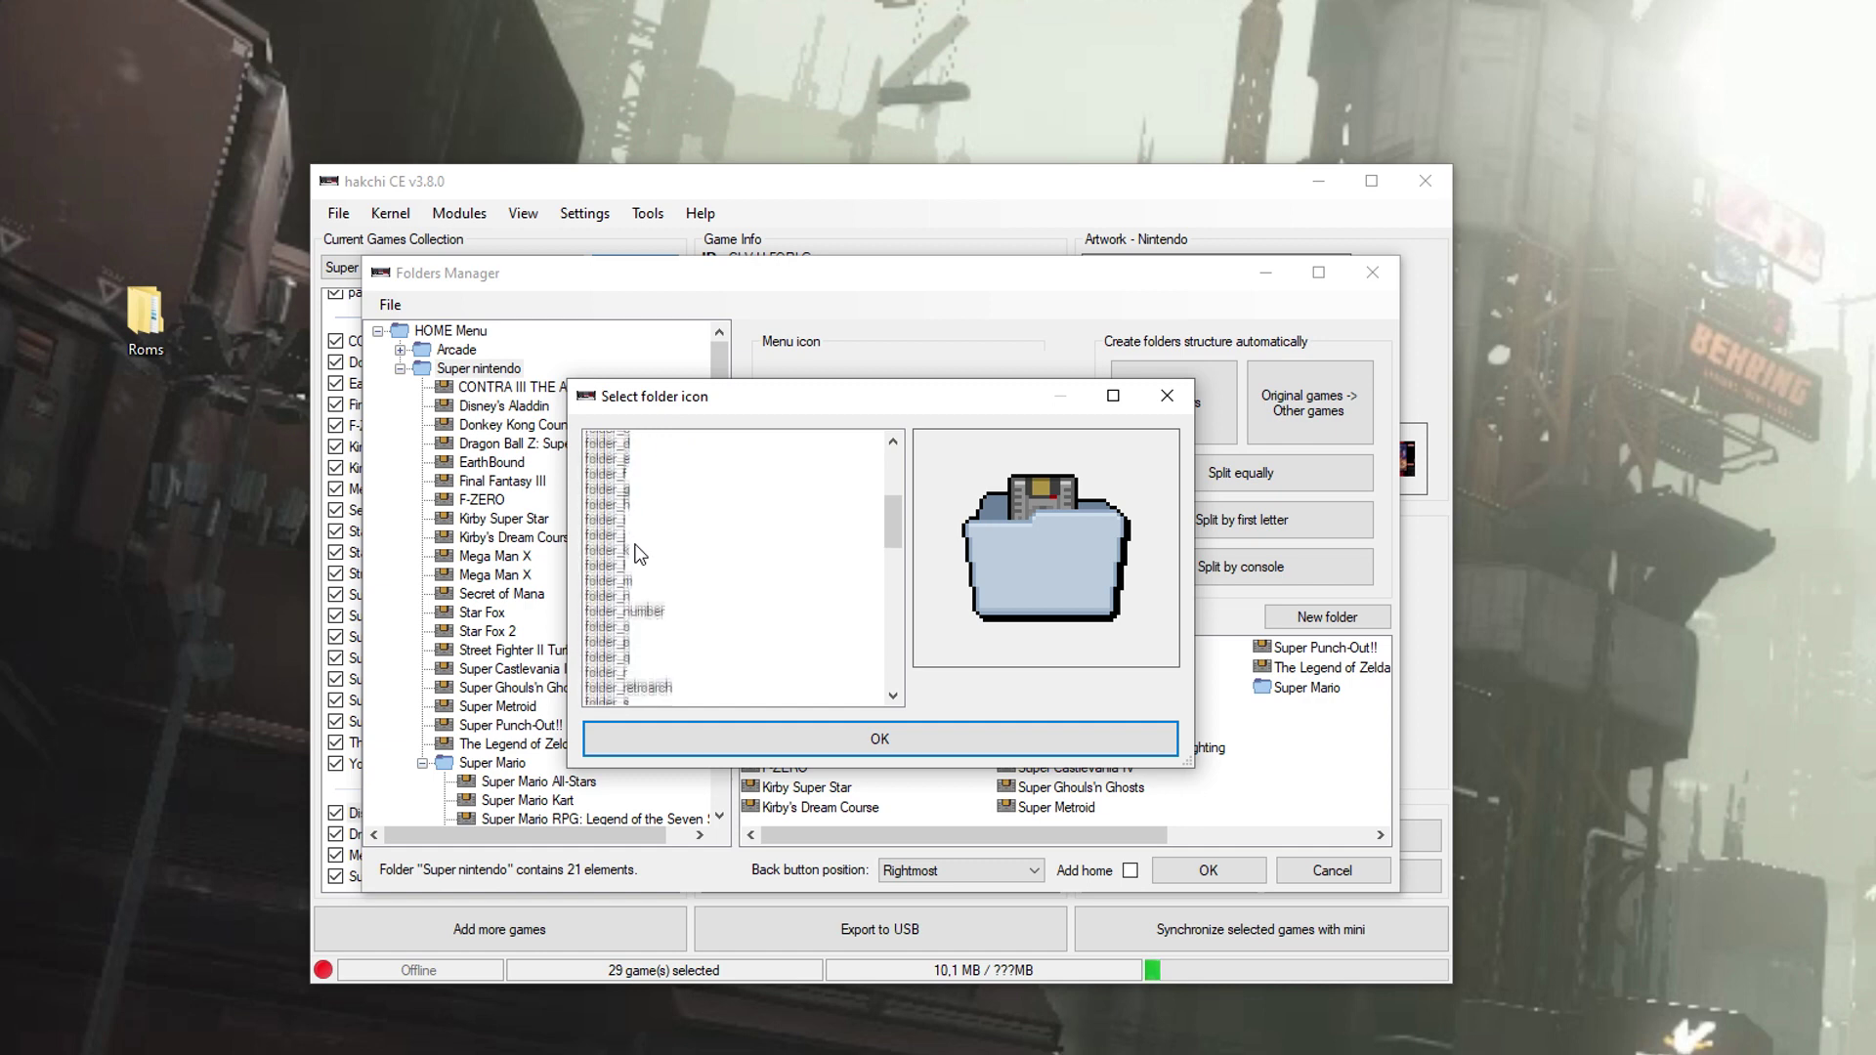
{"action": "scroll", "coordinate": [641, 587], "scroll_direction": "down", "scroll_amount": 9}
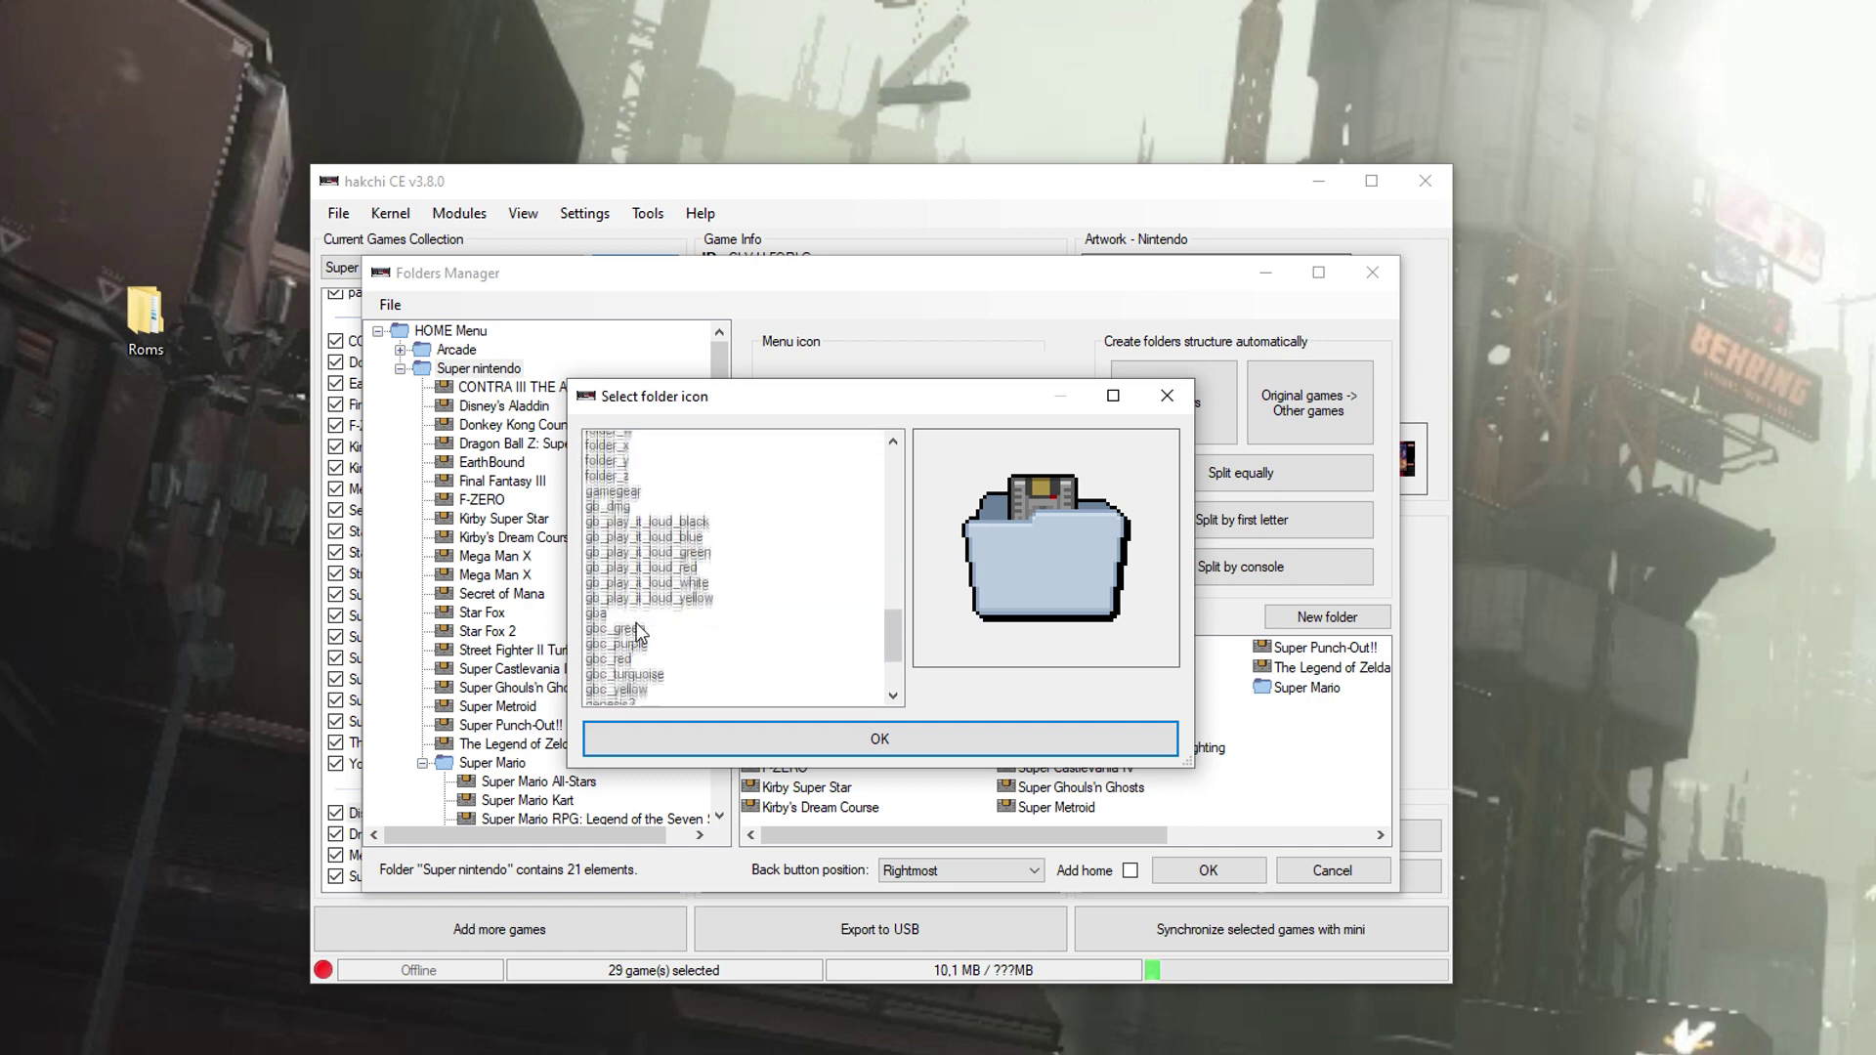
{"action": "left_click", "coordinate": [618, 686]}
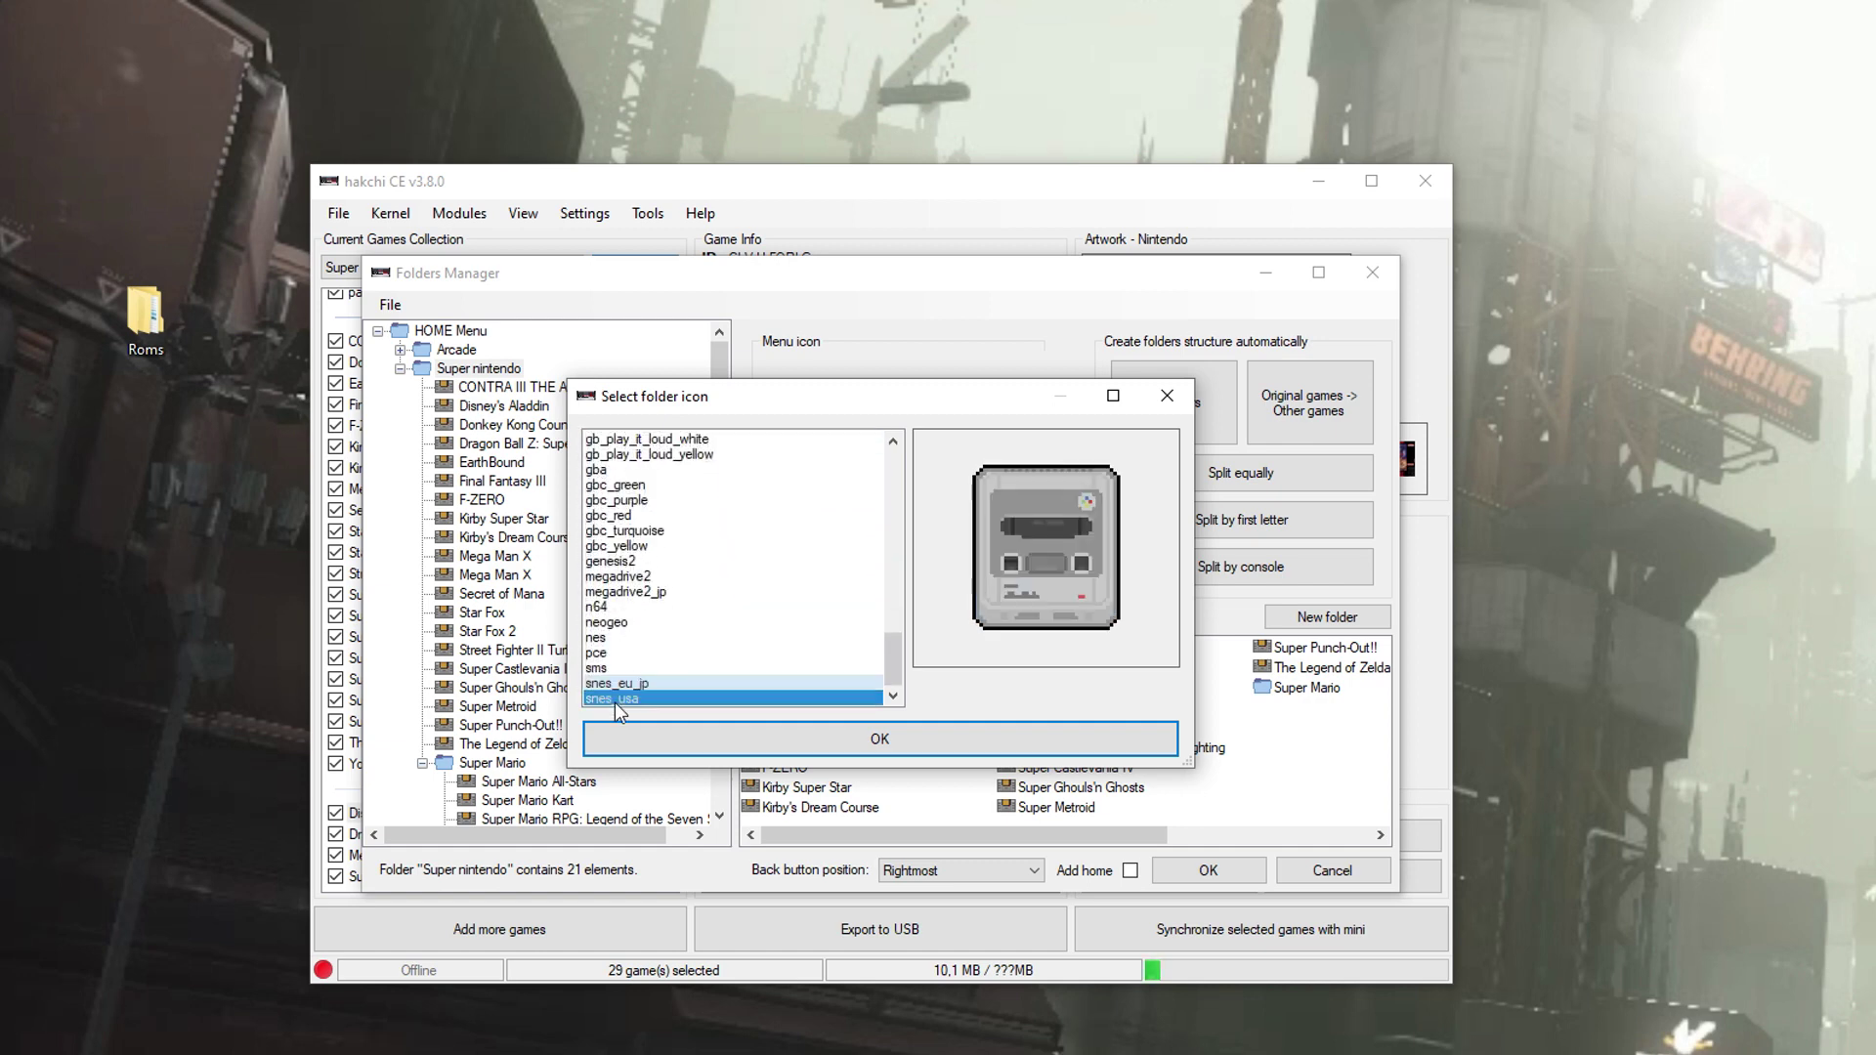
{"action": "left_click", "coordinate": [619, 700]}
{"action": "left_click", "coordinate": [619, 684]}
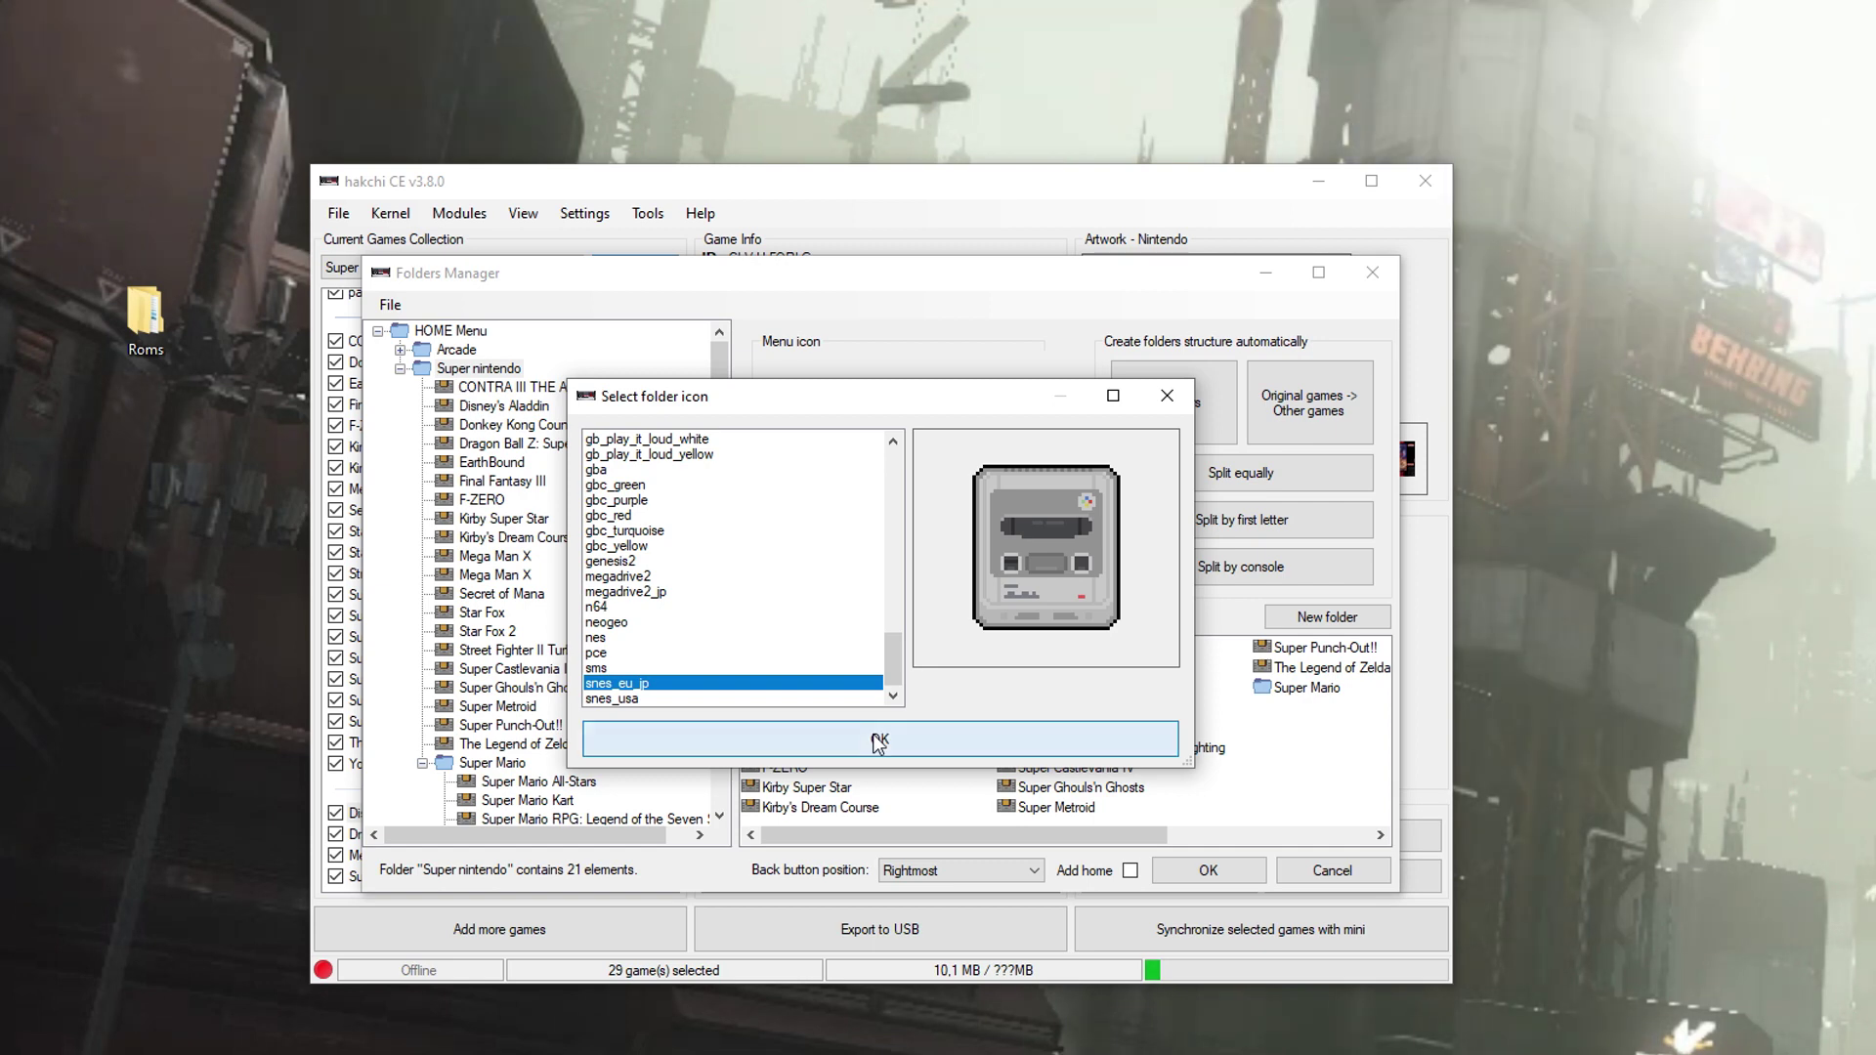
{"action": "left_click", "coordinate": [880, 741]}
Open the icon choices for the Super Mario subfolder and preview the console icons, from the SNES variants to gbc_yellow and gbc_turquoise.
{"action": "left_click", "coordinate": [720, 790]}
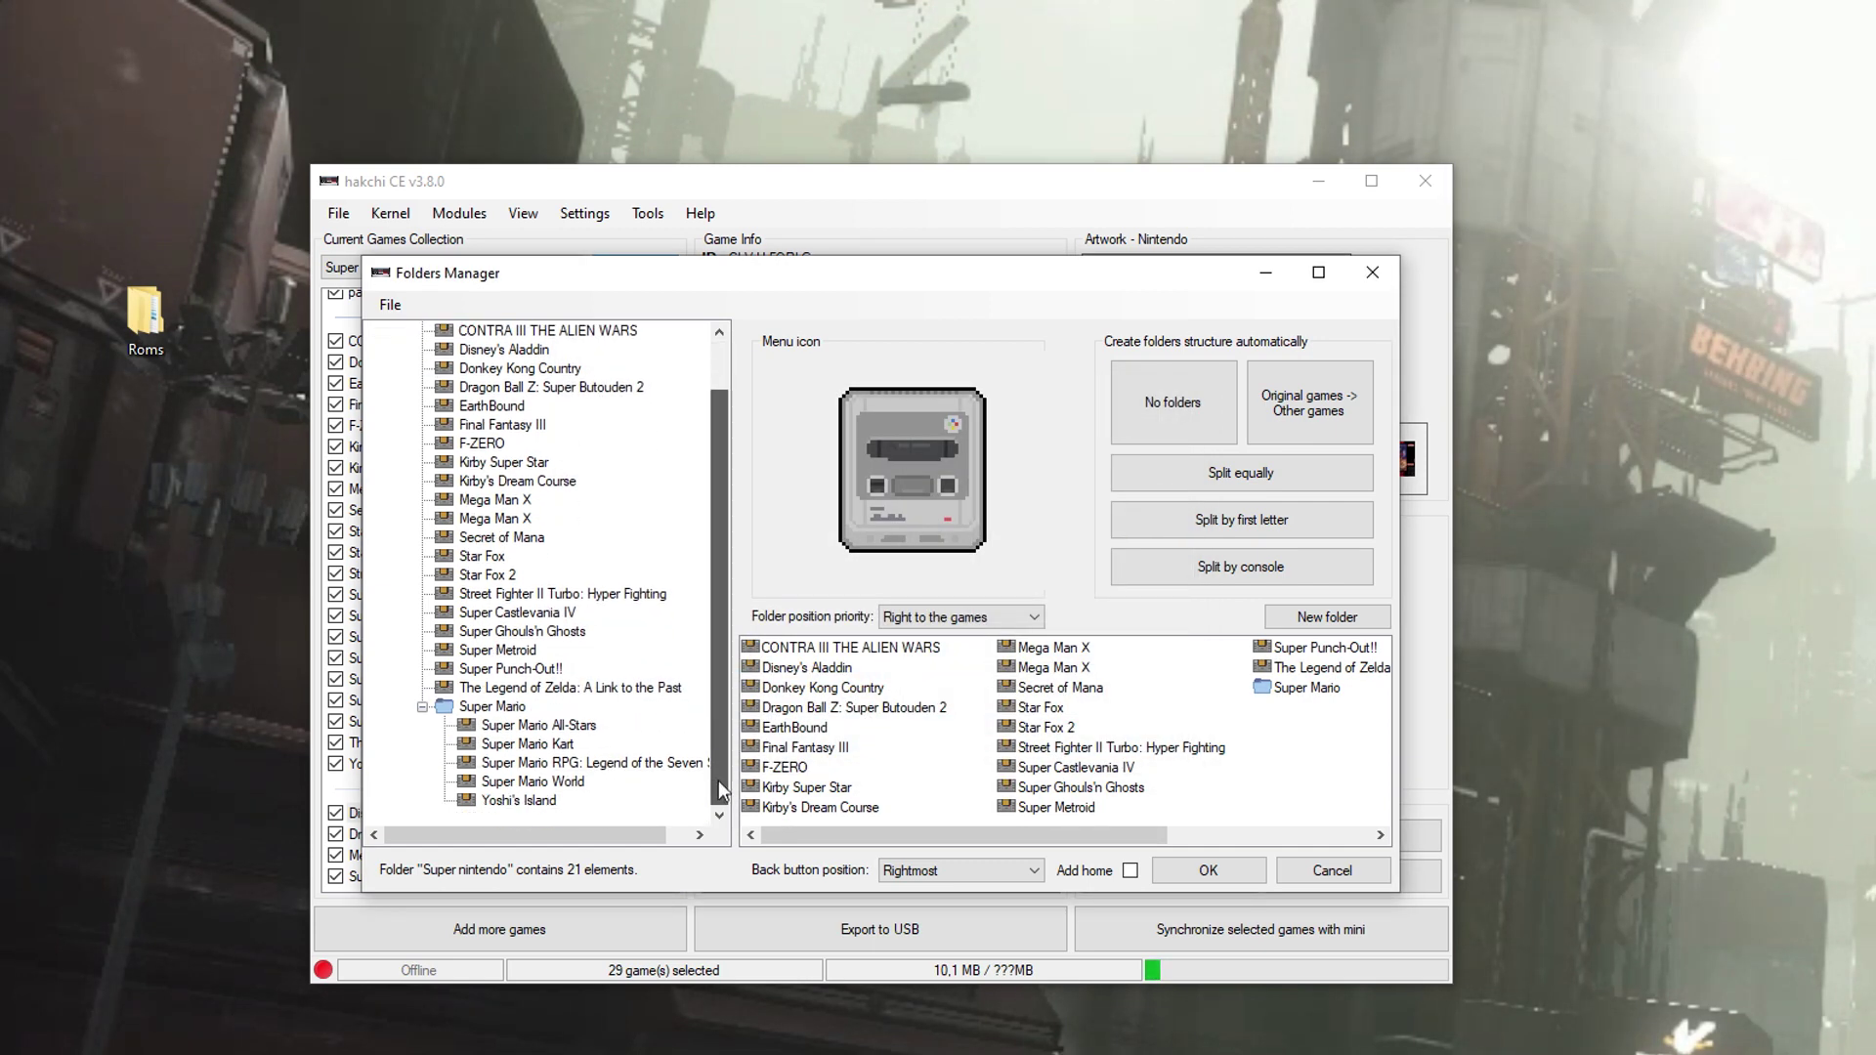
{"action": "left_click", "coordinate": [493, 706]}
{"action": "left_click", "coordinate": [909, 509]}
{"action": "left_click_drag", "start_coordinate": [892, 479], "coordinate": [892, 661]}
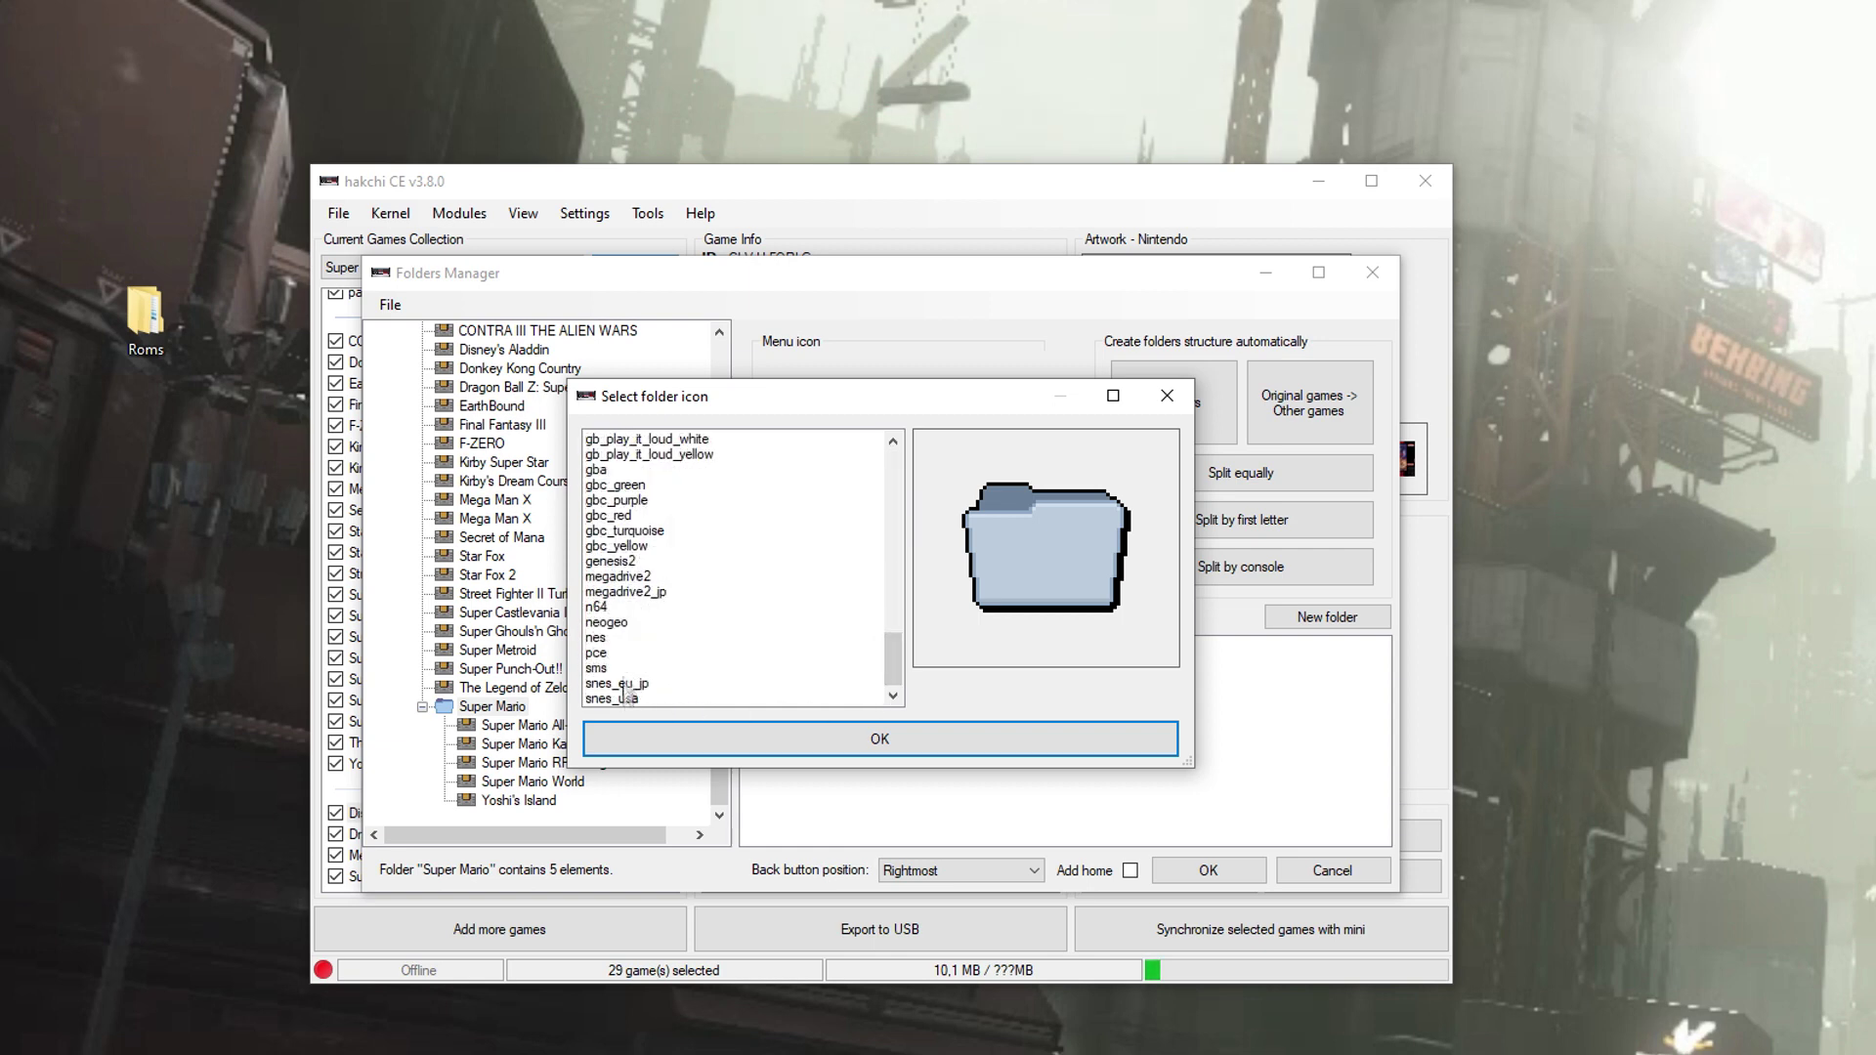
{"action": "left_click", "coordinate": [600, 640]}
{"action": "left_click", "coordinate": [614, 684]}
{"action": "left_click", "coordinate": [612, 698]}
{"action": "left_click", "coordinate": [604, 653]}
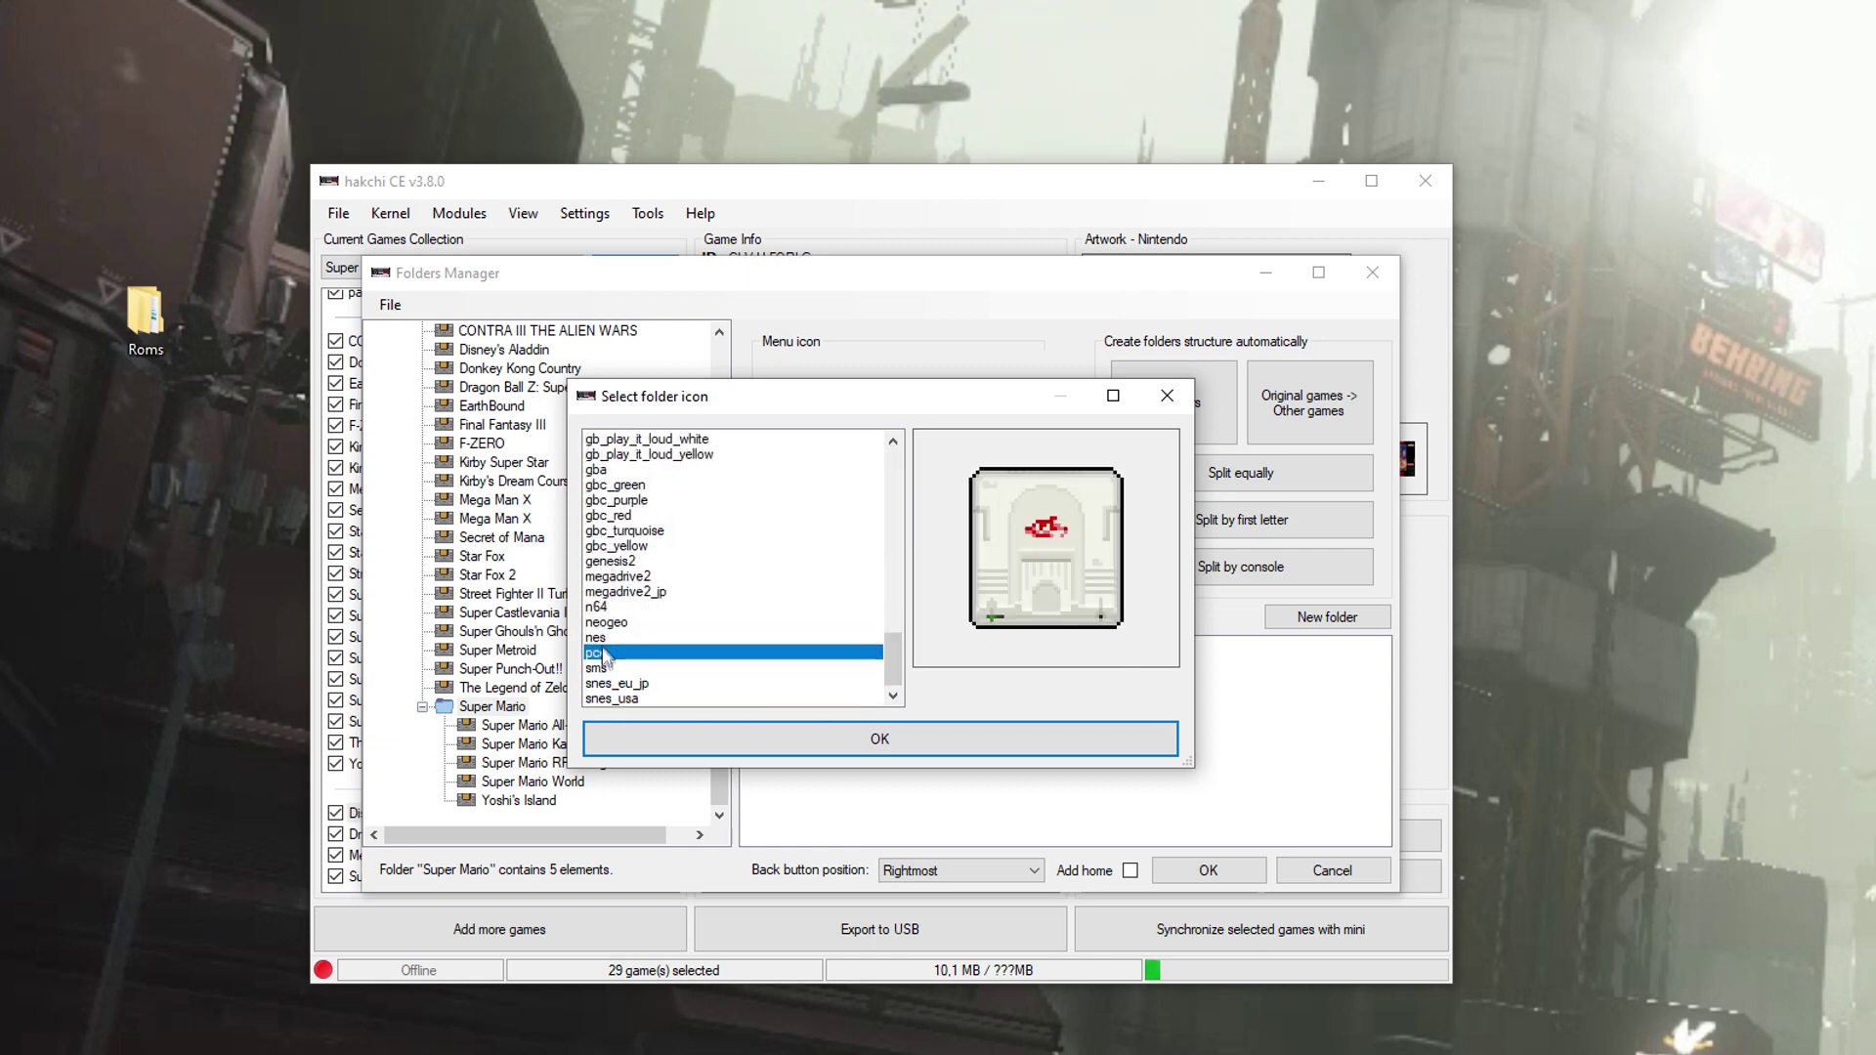
{"action": "left_click", "coordinate": [606, 638]}
{"action": "left_click", "coordinate": [608, 623]}
{"action": "left_click", "coordinate": [621, 607]}
{"action": "left_click", "coordinate": [635, 547]}
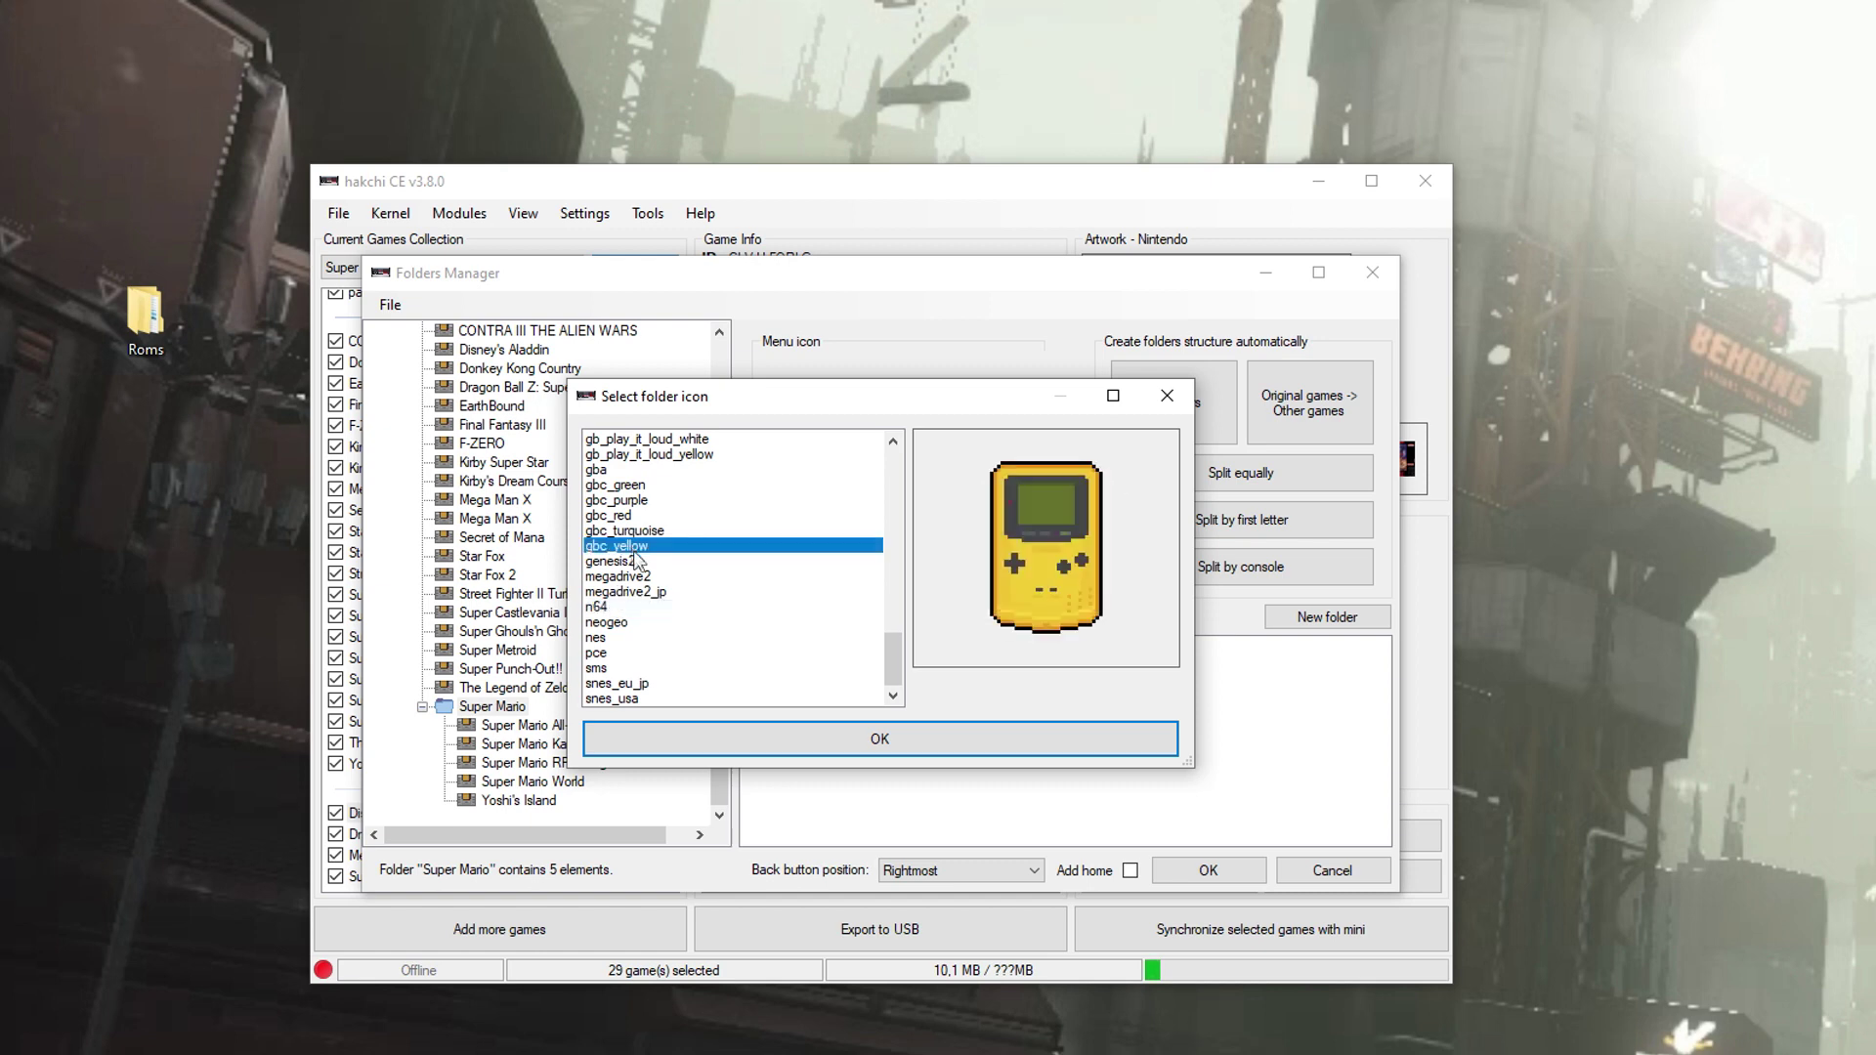
{"action": "left_click", "coordinate": [673, 530]}
Set the Super Mario subfolder's menu icon to folder_m.
{"action": "scroll", "coordinate": [679, 546], "scroll_direction": "up", "scroll_amount": 4}
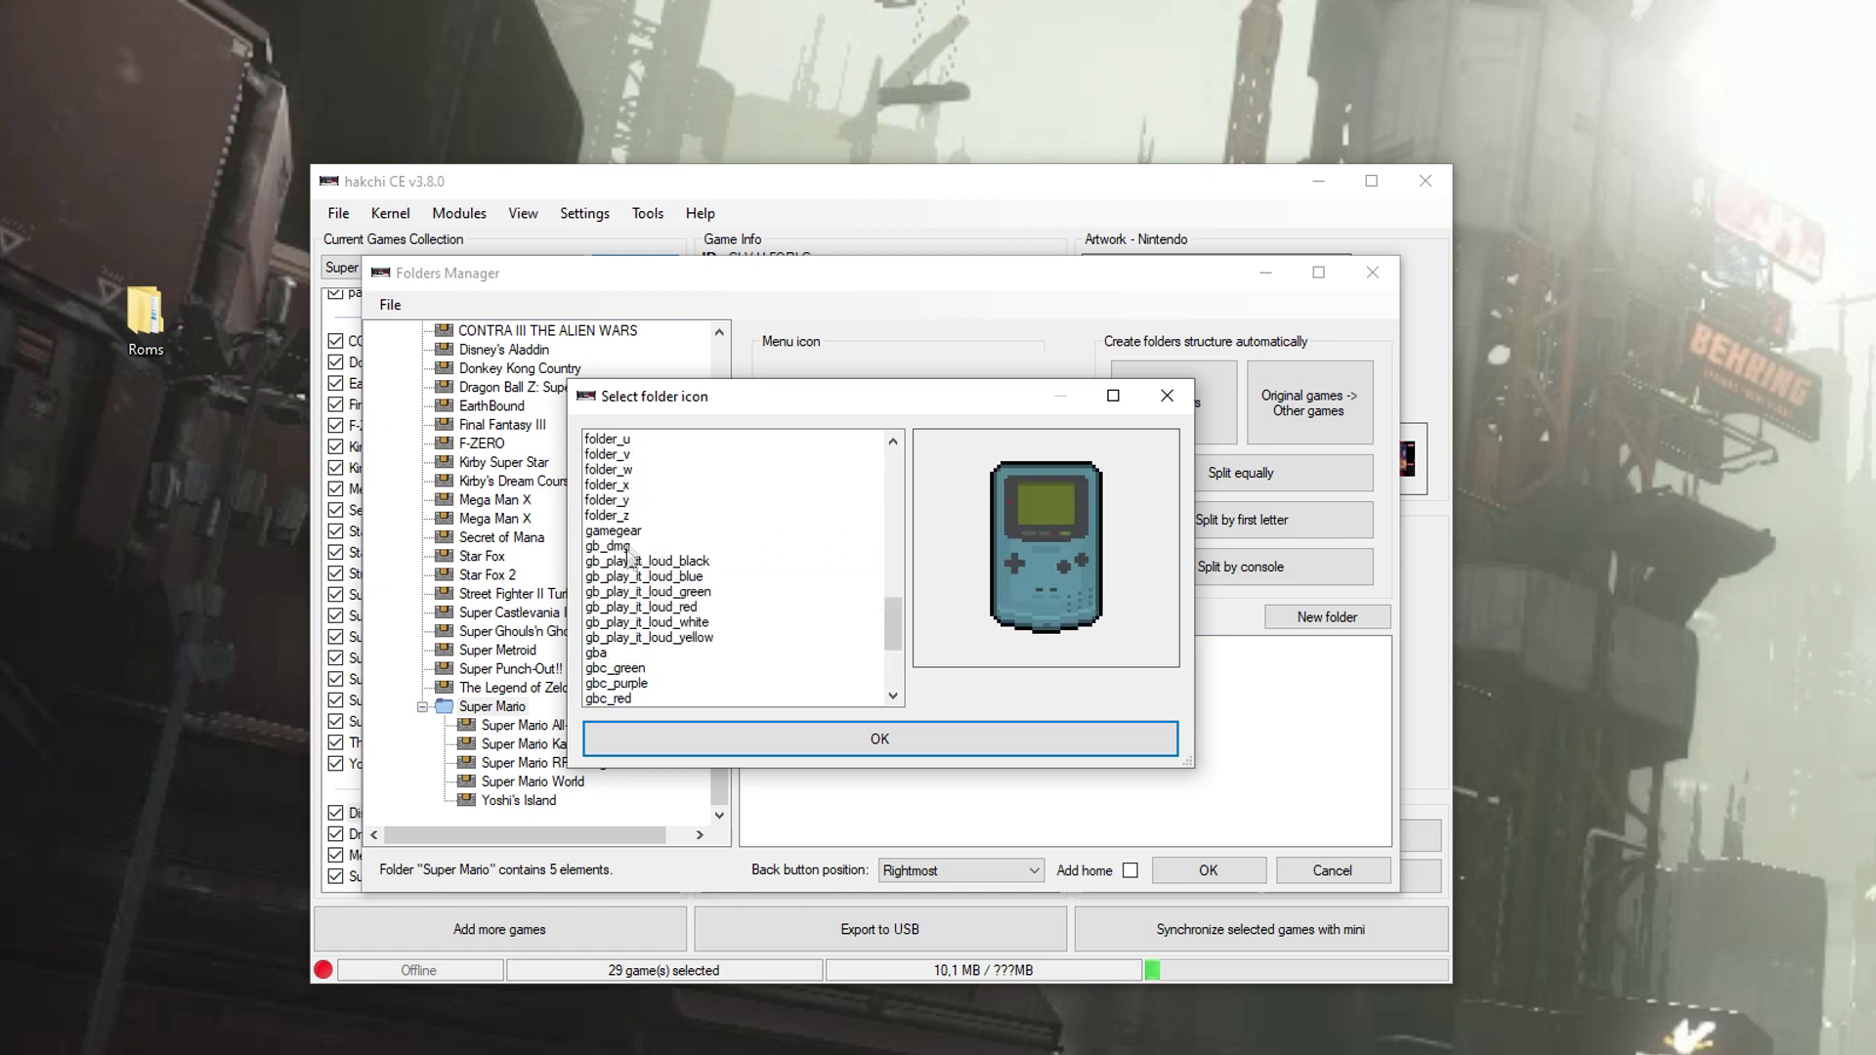
{"action": "scroll", "coordinate": [636, 554], "scroll_direction": "up", "scroll_amount": 2}
{"action": "scroll", "coordinate": [650, 557], "scroll_direction": "up", "scroll_amount": 9}
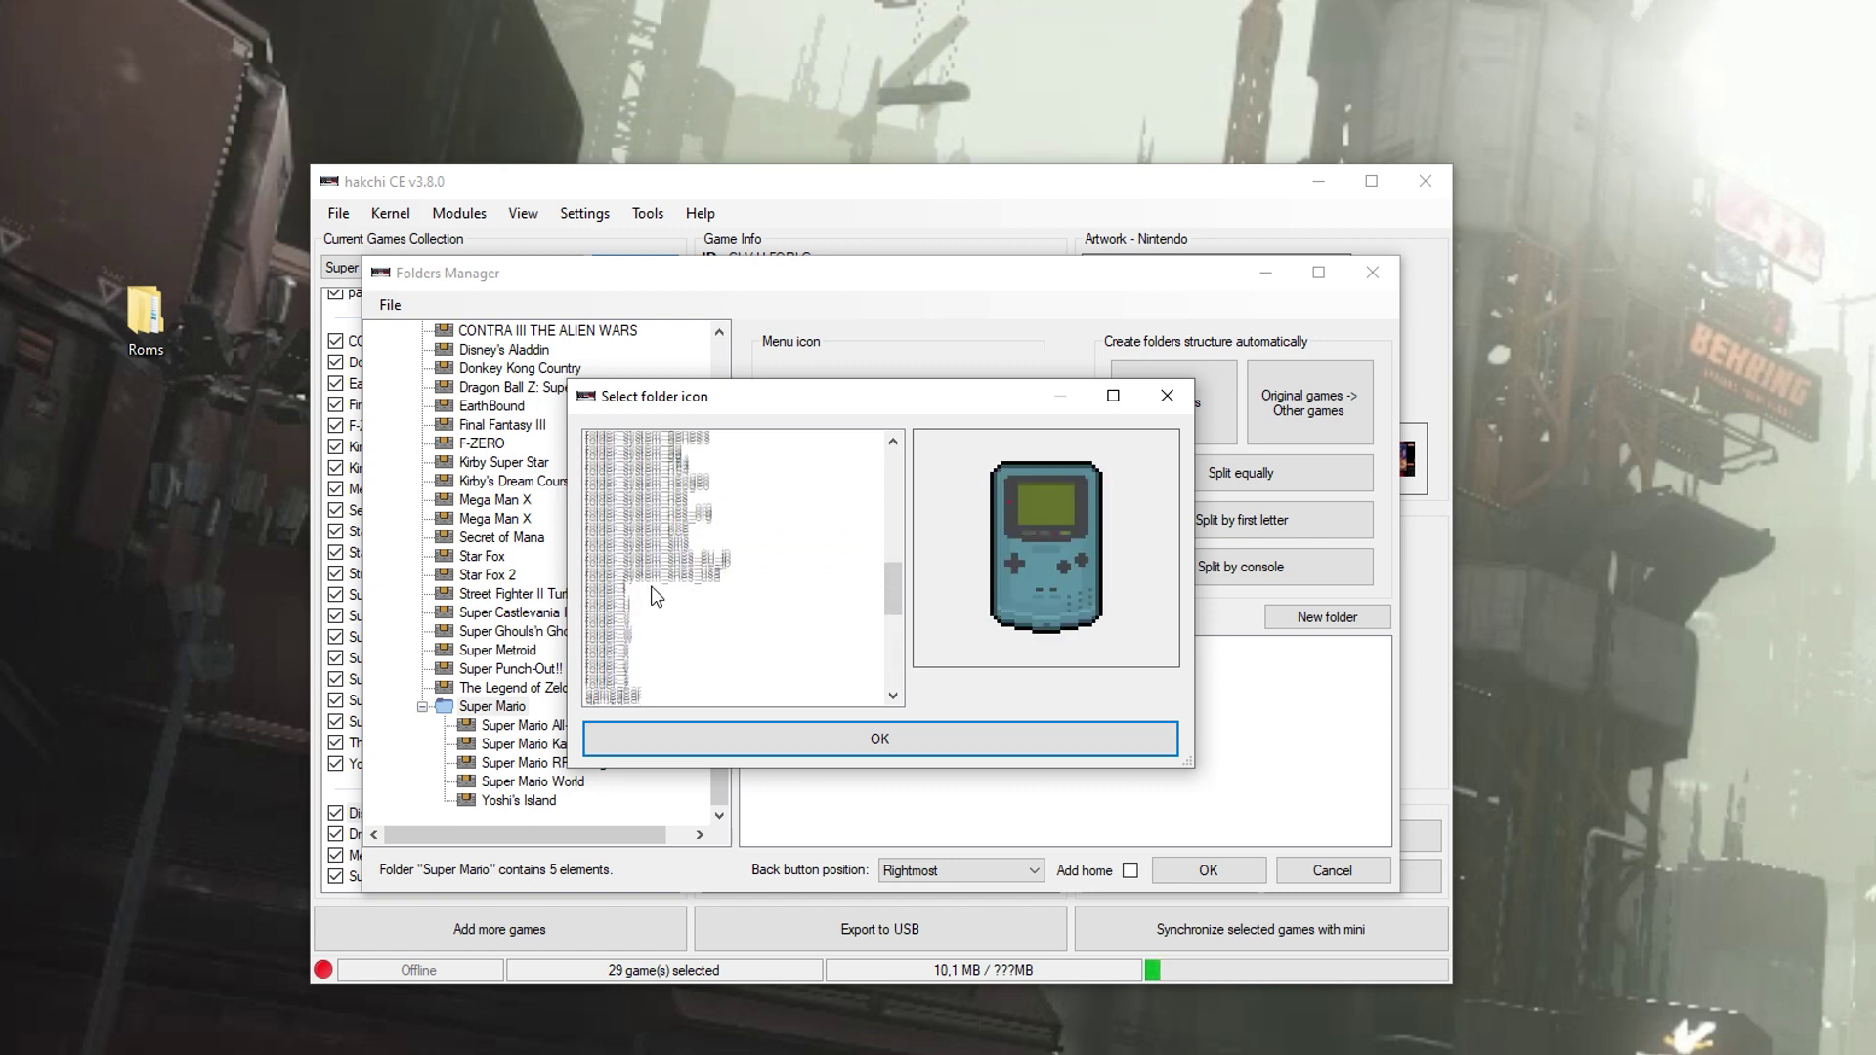
{"action": "left_click", "coordinate": [634, 516]}
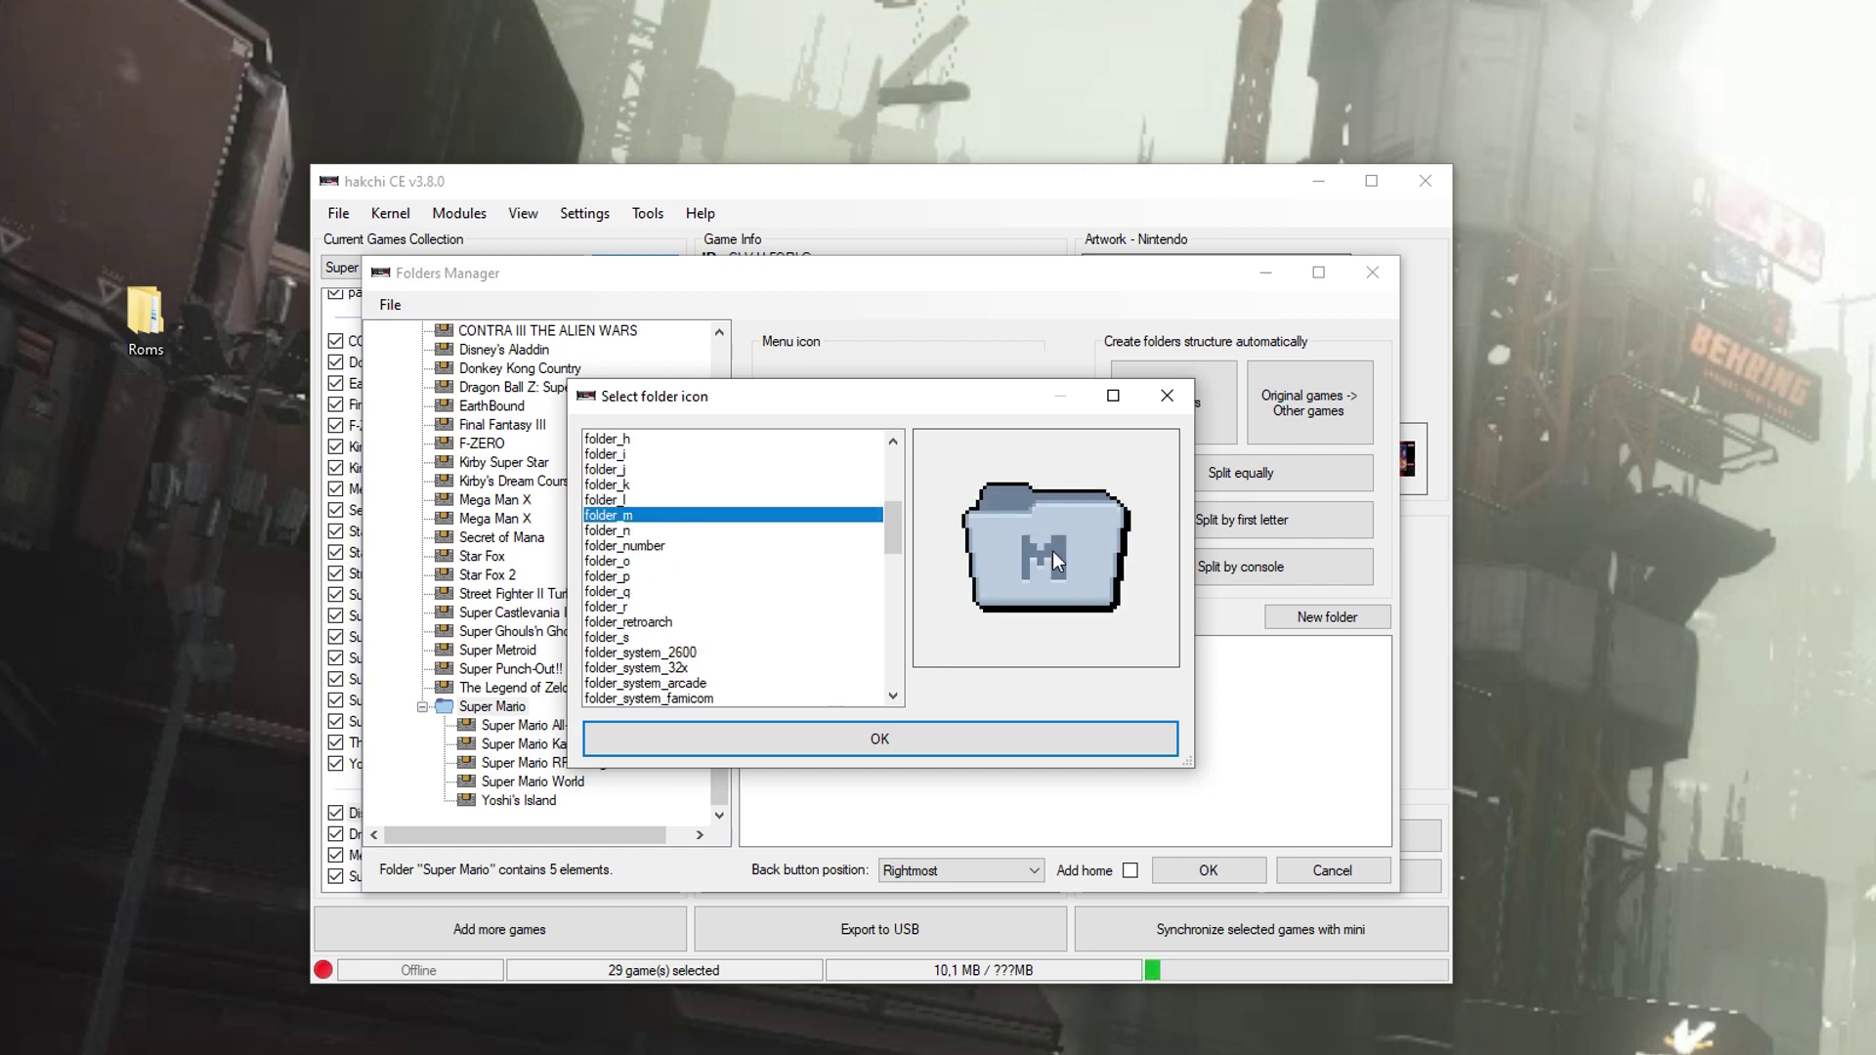
{"action": "left_click", "coordinate": [865, 743]}
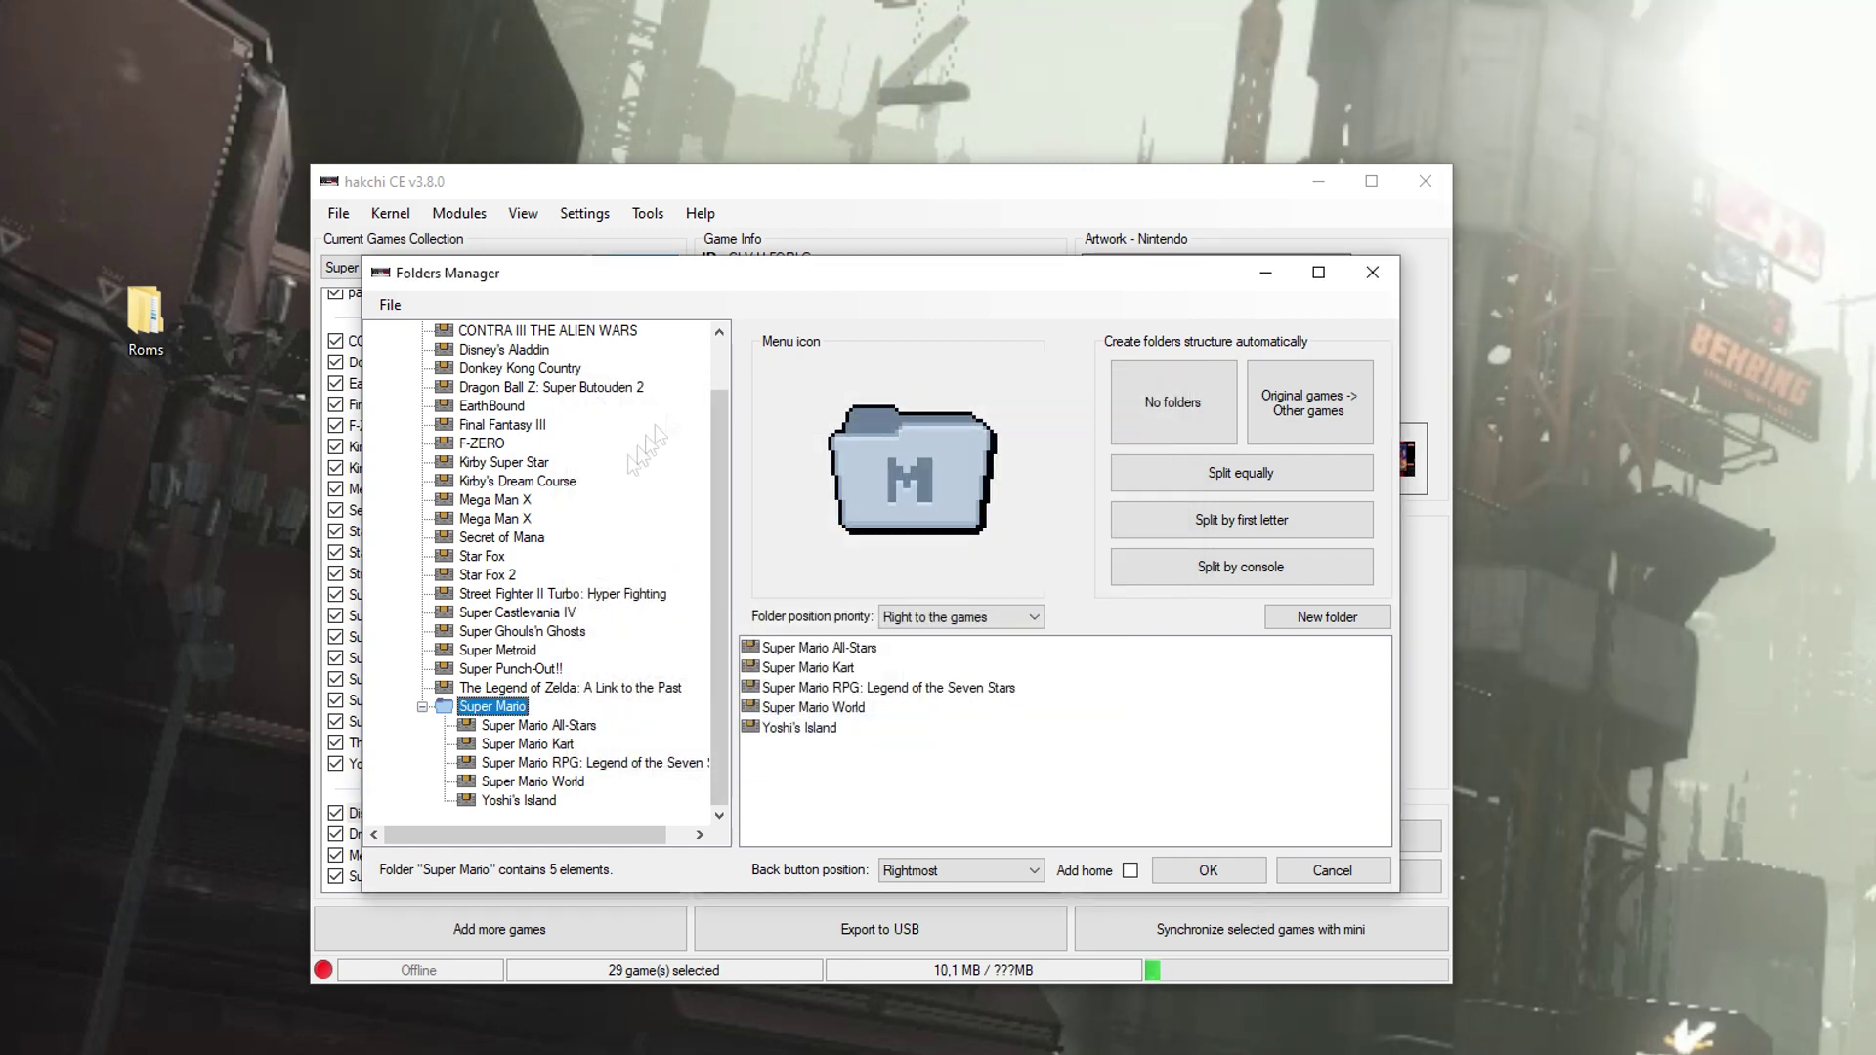
Collapse the Super nintendo folder and review the HOME Menu contents and the icons of the Arcade and Super nintendo folders.
{"action": "scroll", "coordinate": [396, 384], "scroll_direction": "up", "scroll_amount": 1}
{"action": "left_click", "coordinate": [400, 369]}
{"action": "left_click", "coordinate": [449, 331]}
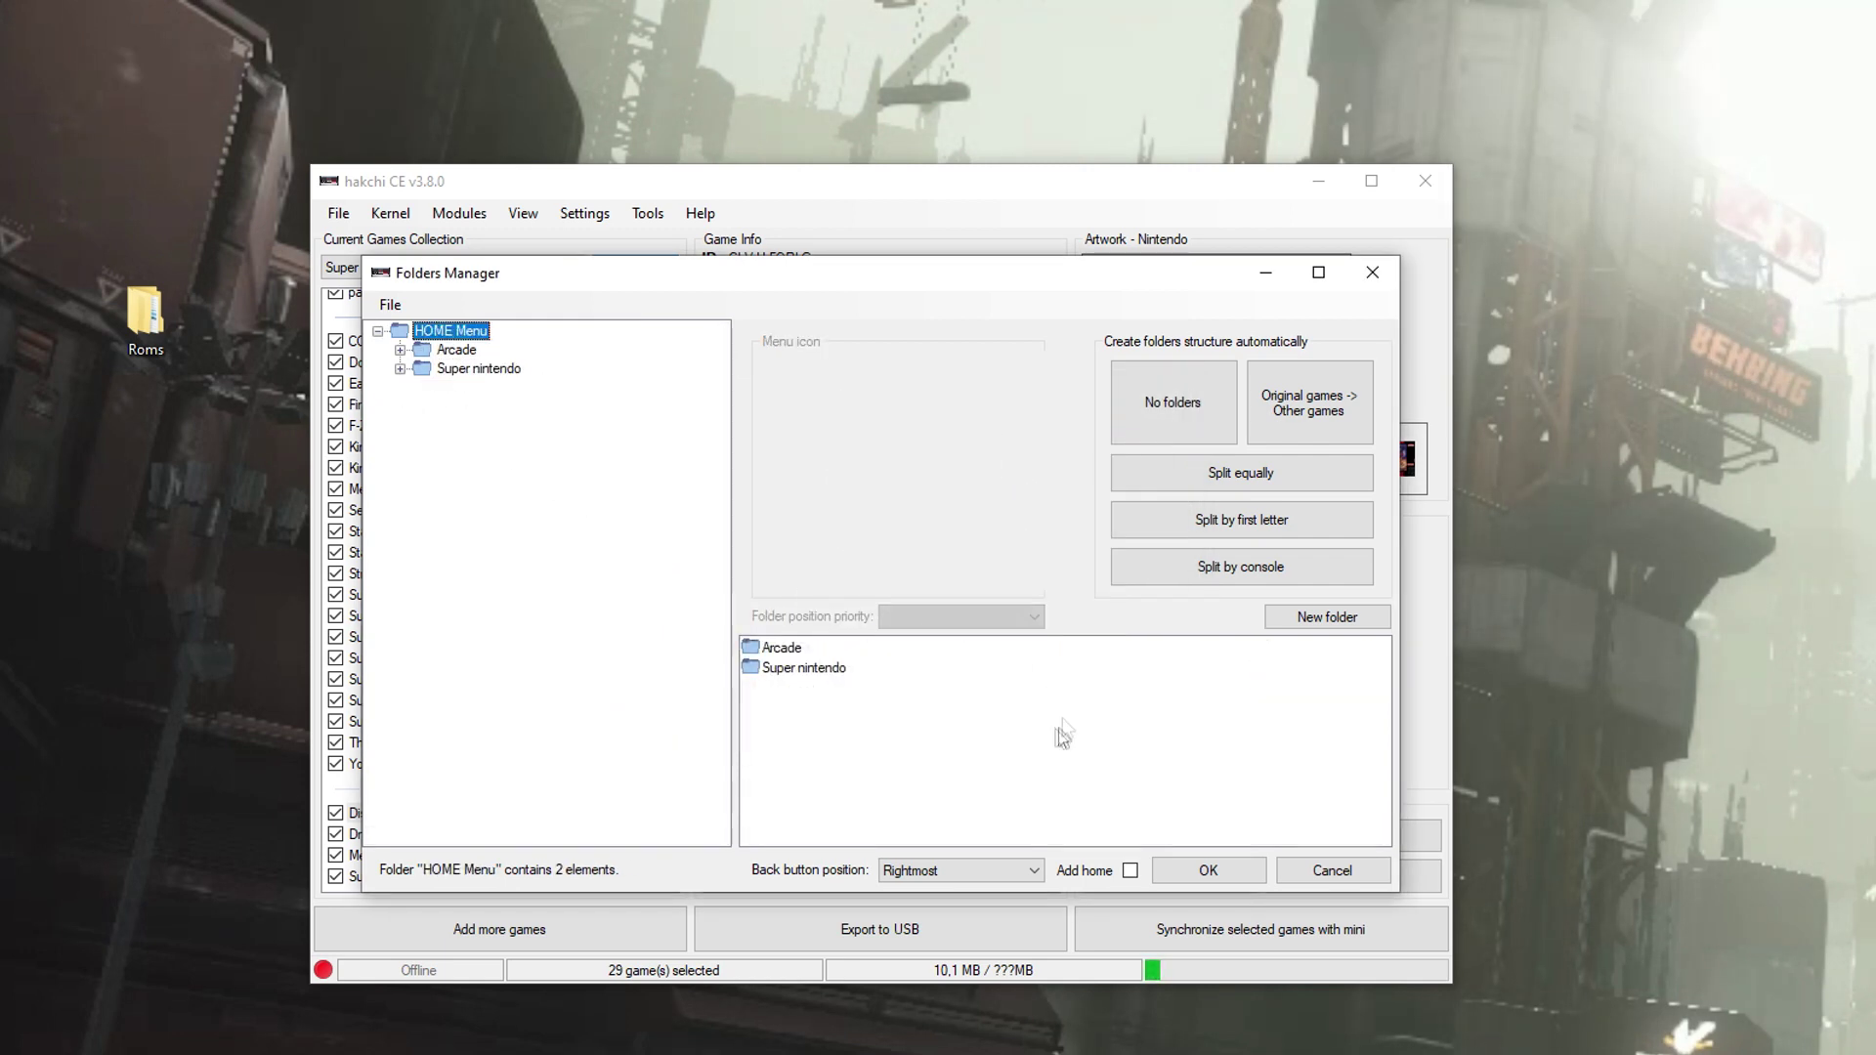
{"action": "left_click", "coordinate": [459, 351]}
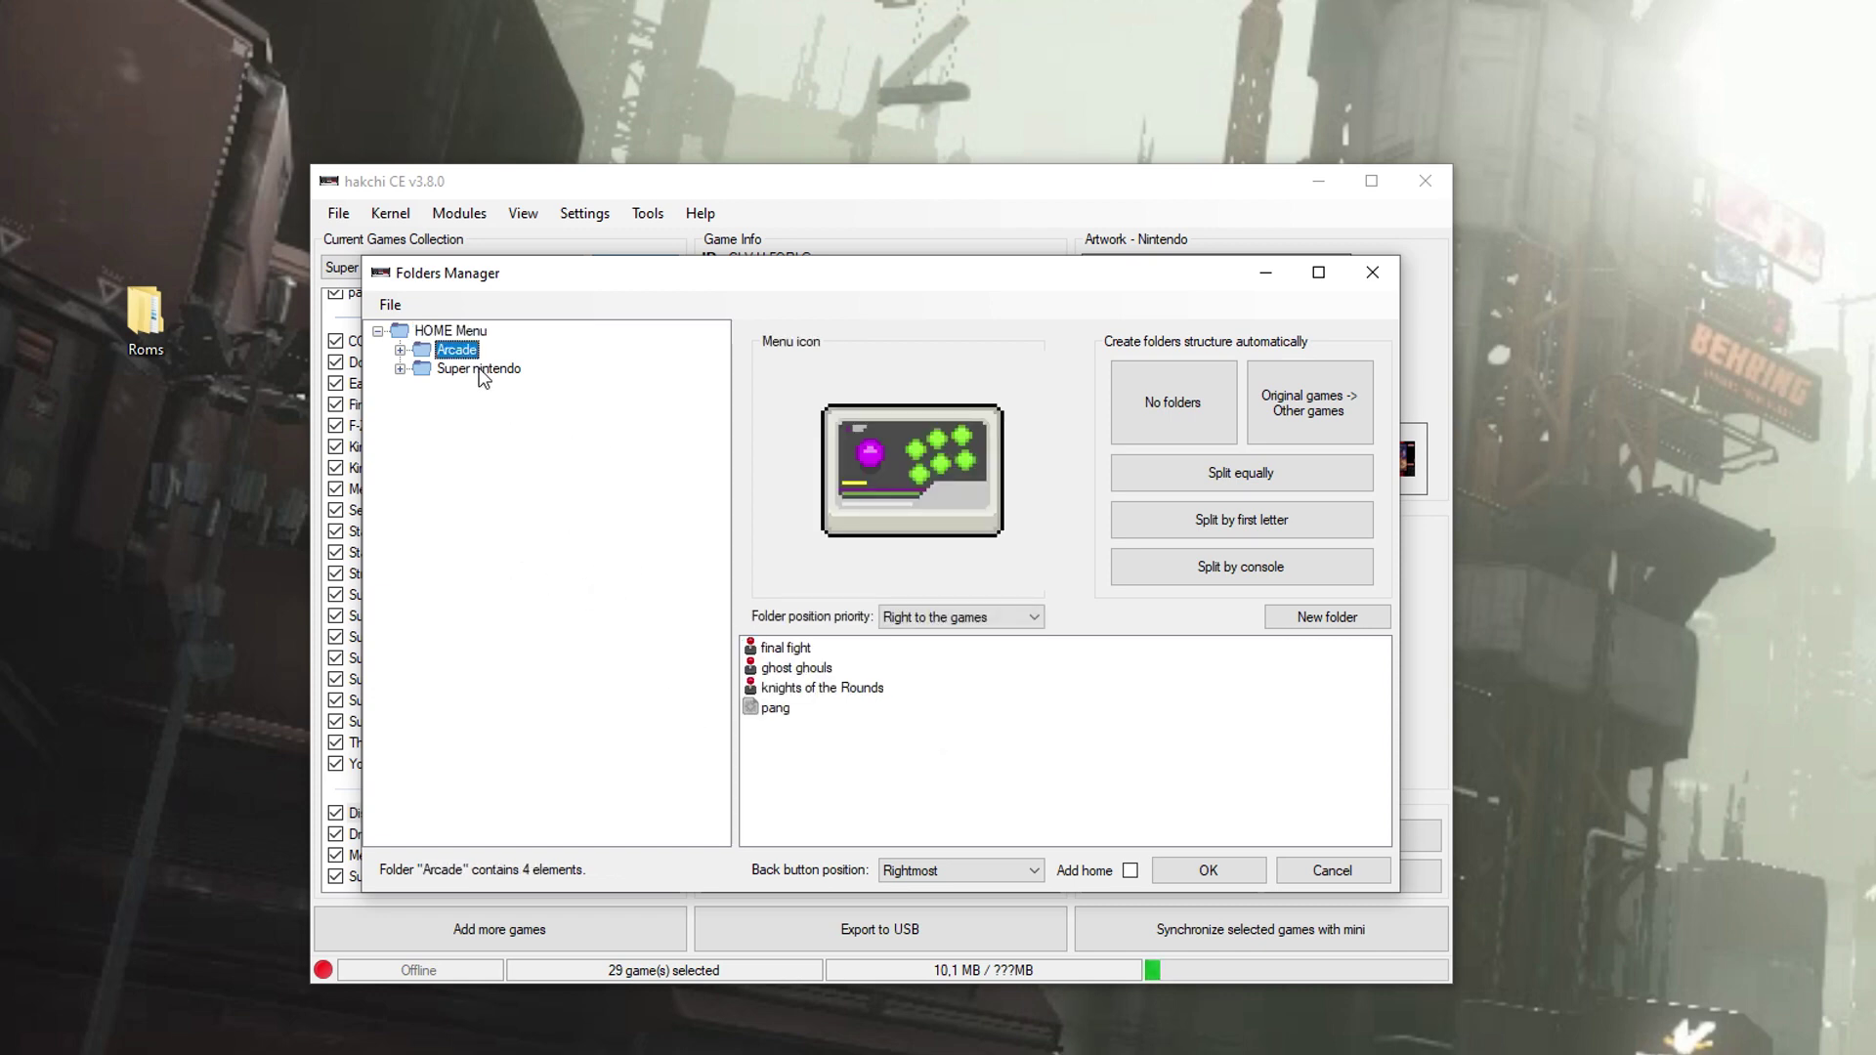
{"action": "left_click", "coordinate": [483, 373]}
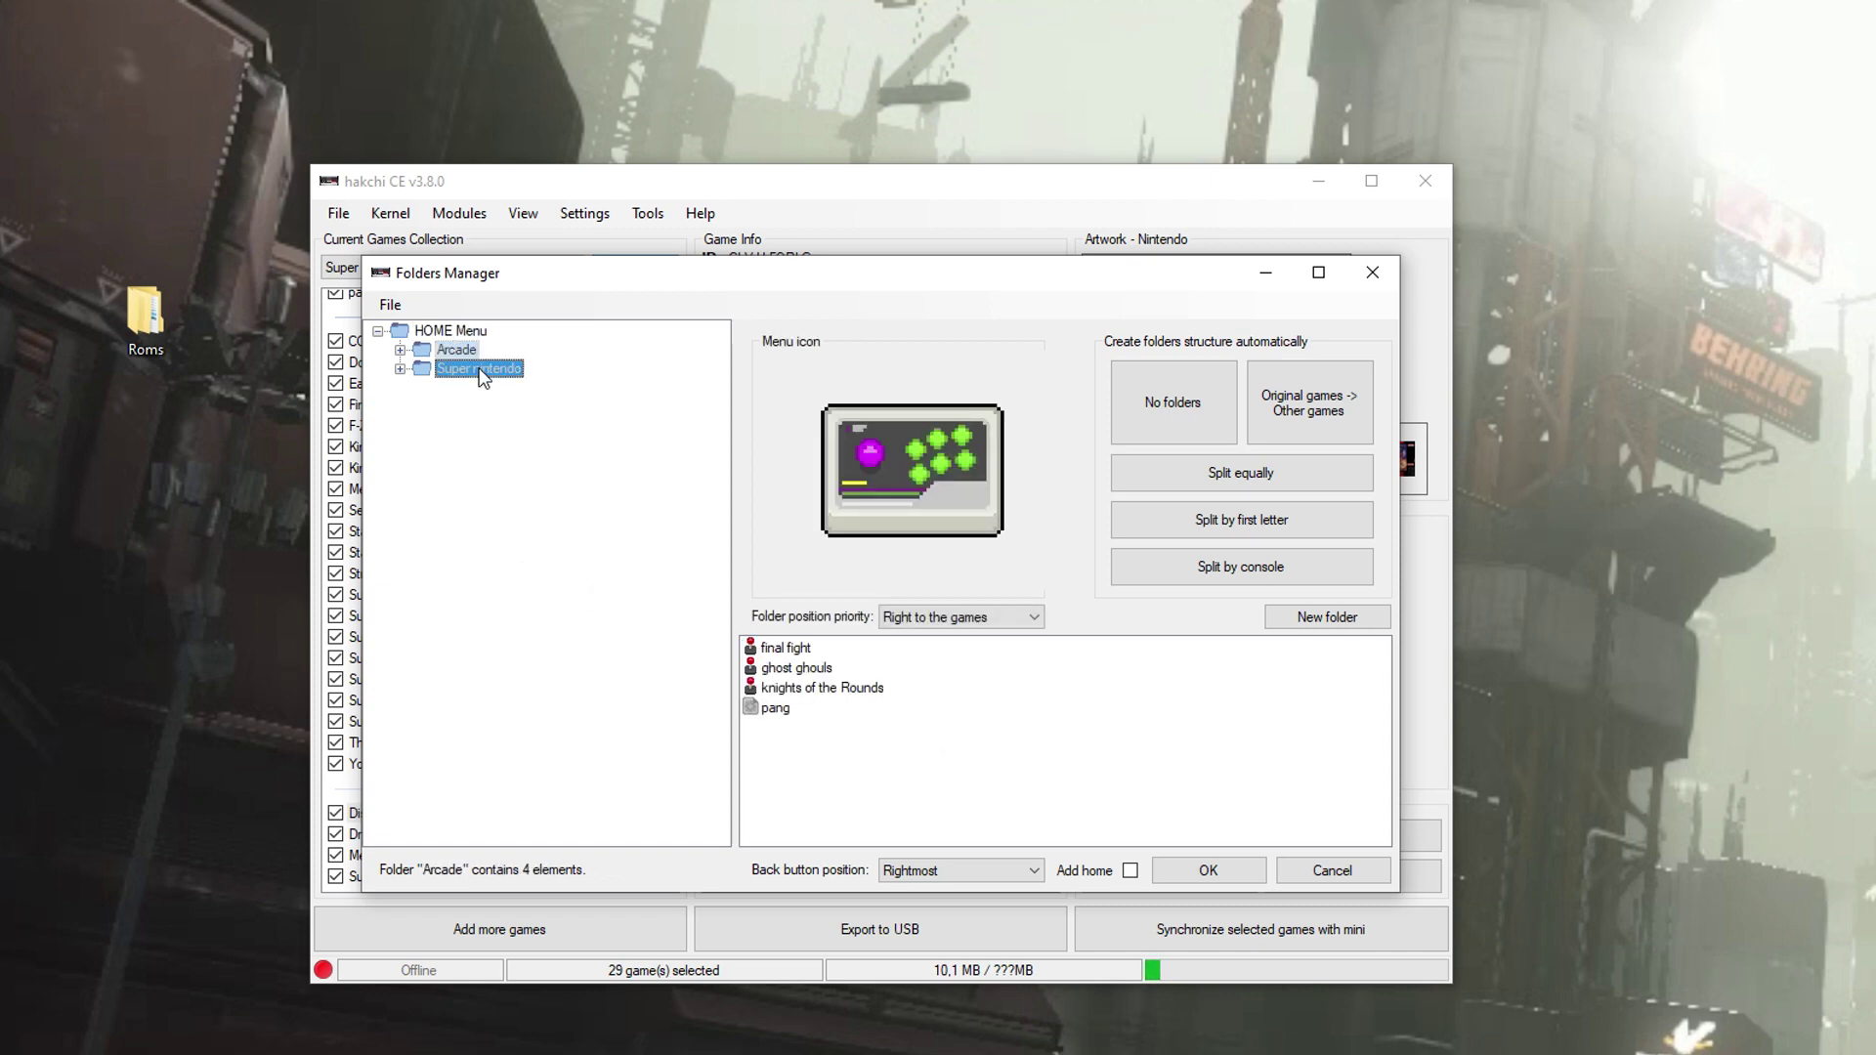
Create a folder named "Juegos de Lucha" in the HOME Menu.
{"action": "left_click", "coordinate": [445, 332]}
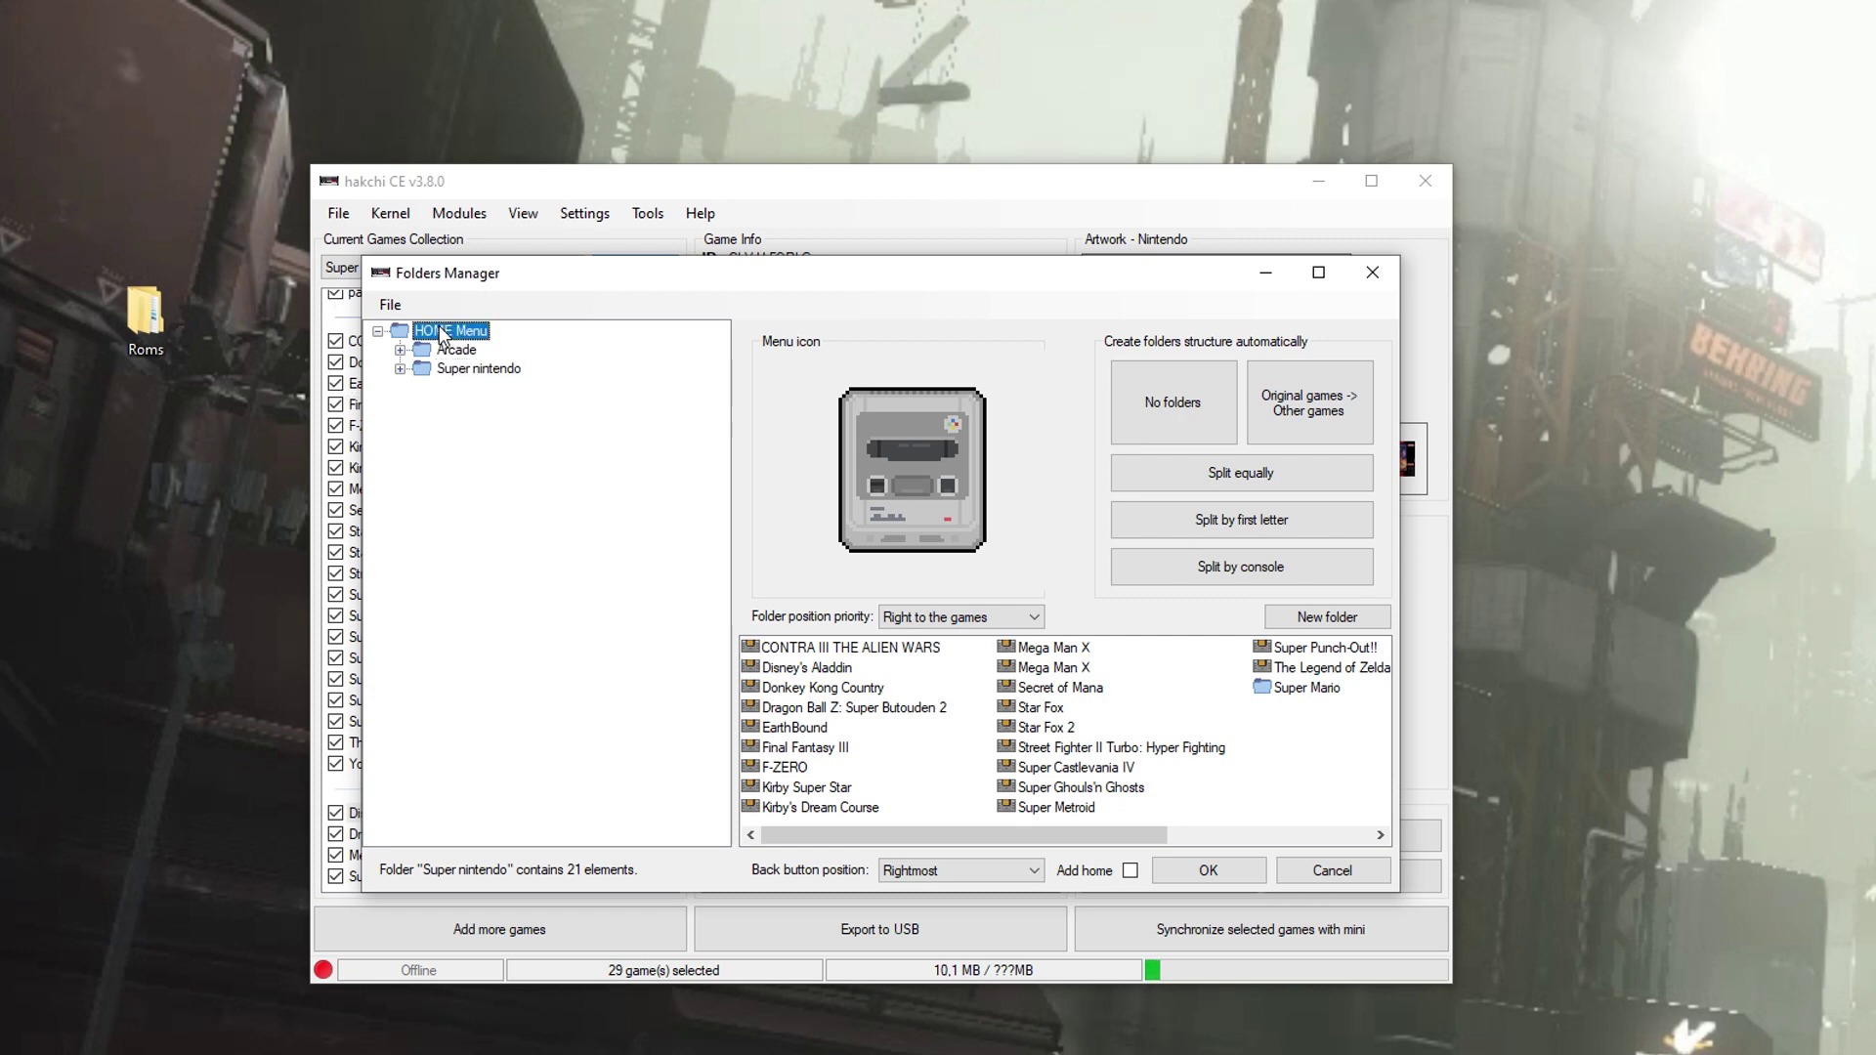
{"action": "right_click", "coordinate": [440, 331]}
{"action": "left_click", "coordinate": [509, 344]}
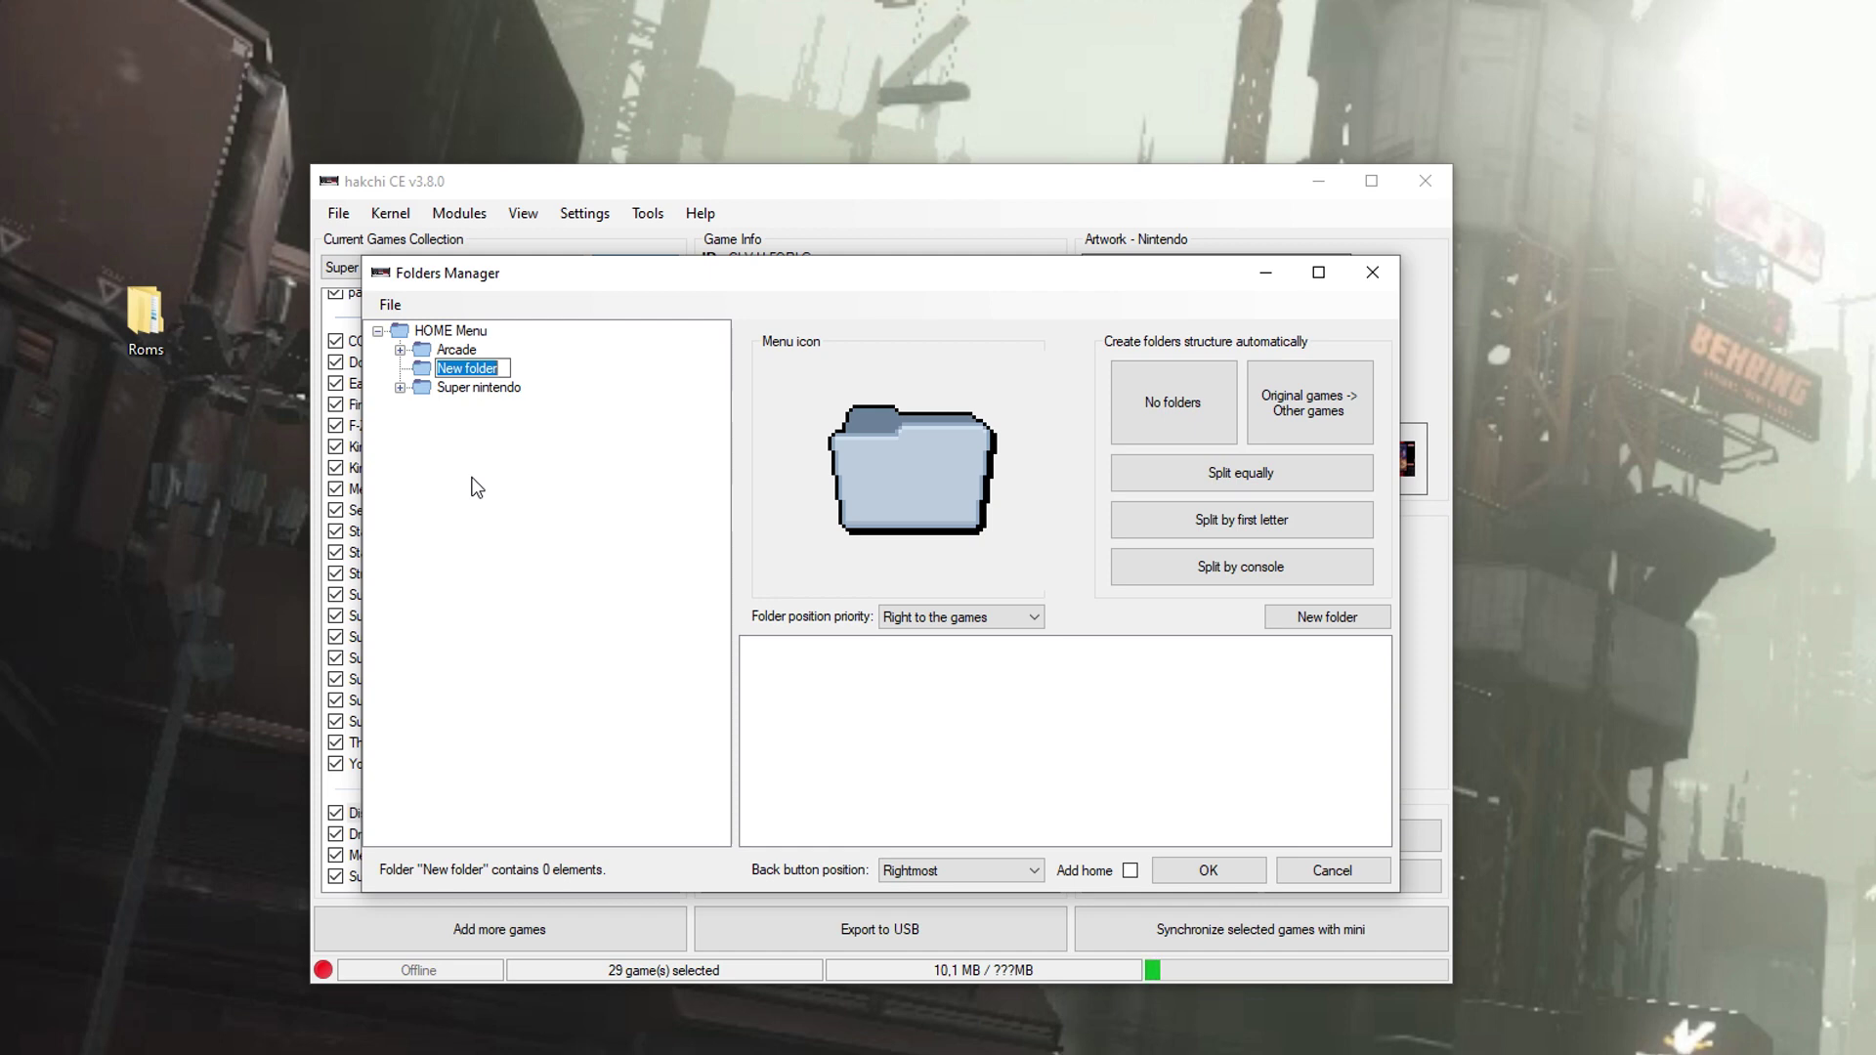
{"action": "type", "text": "Juegos de Lucha"}
{"action": "key", "text": "Return"}
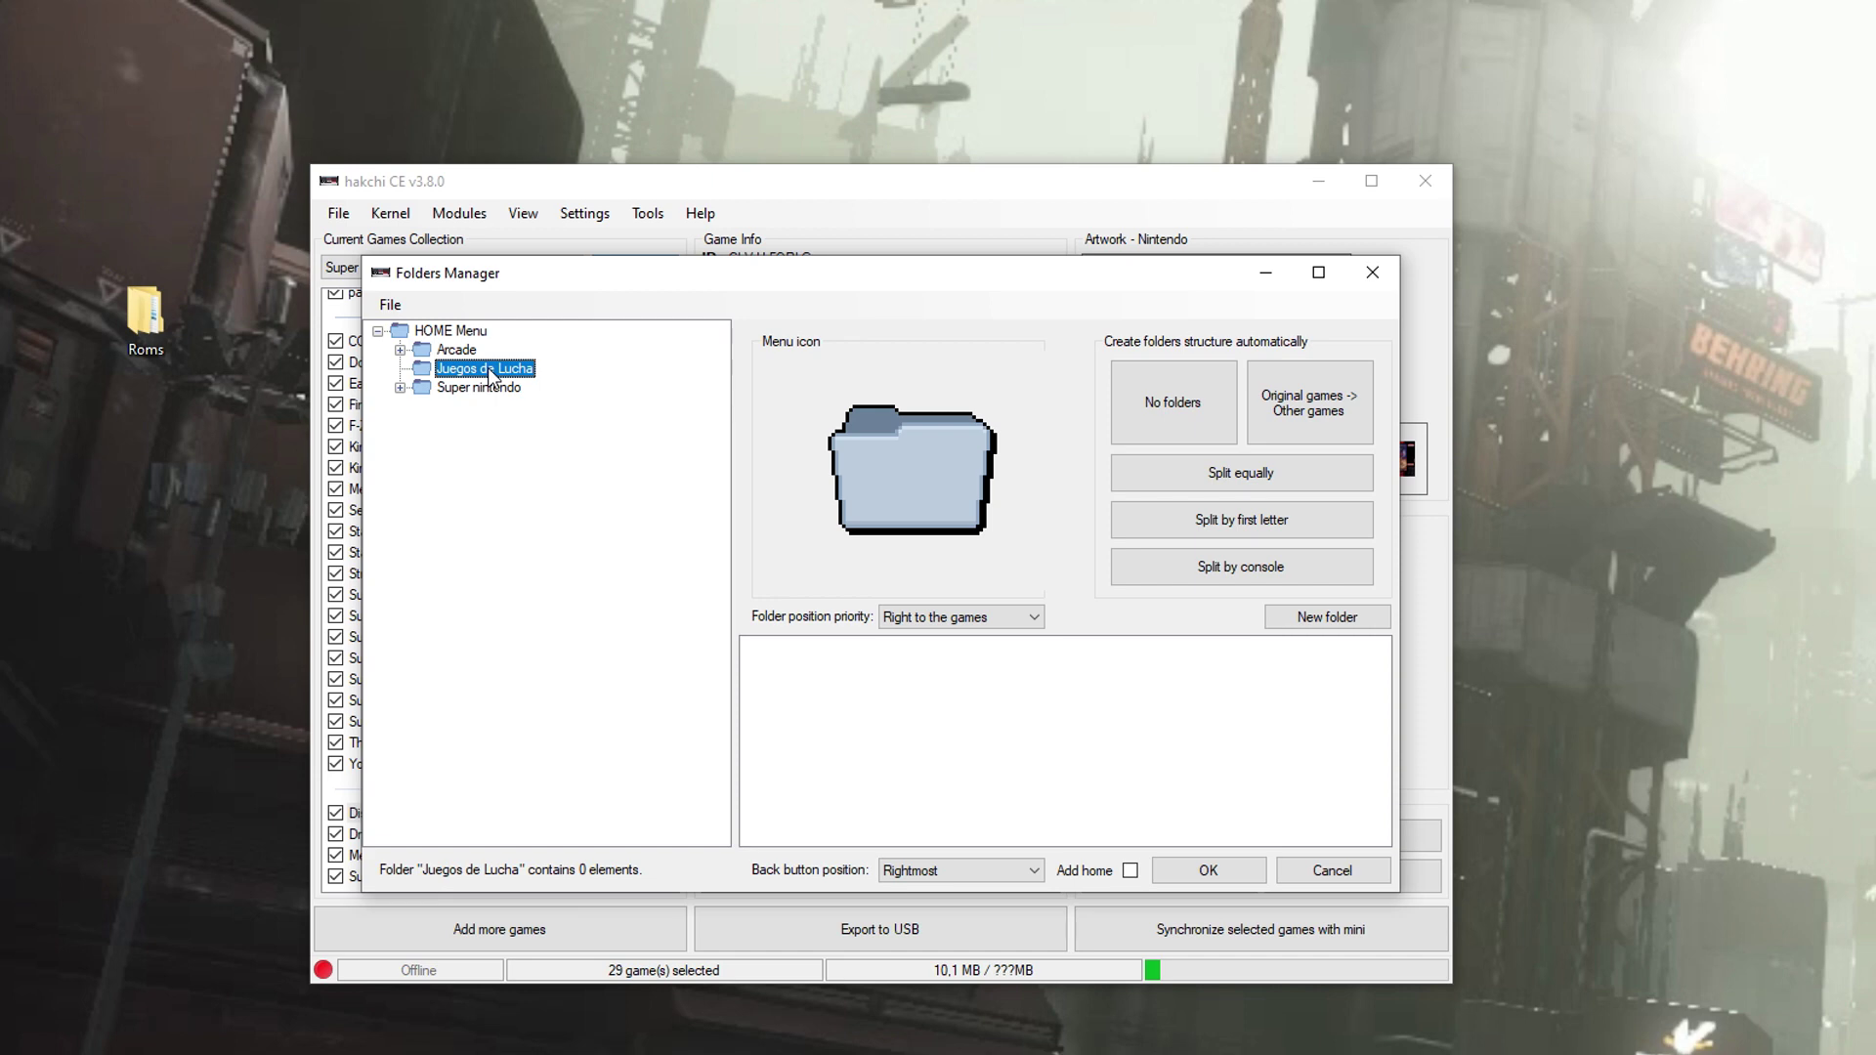
Move the Juegos de Lucha folder into the Super nintendo folder and expand that folder to locate it.
{"action": "left_click_drag", "start_coordinate": [492, 376], "coordinate": [421, 383]}
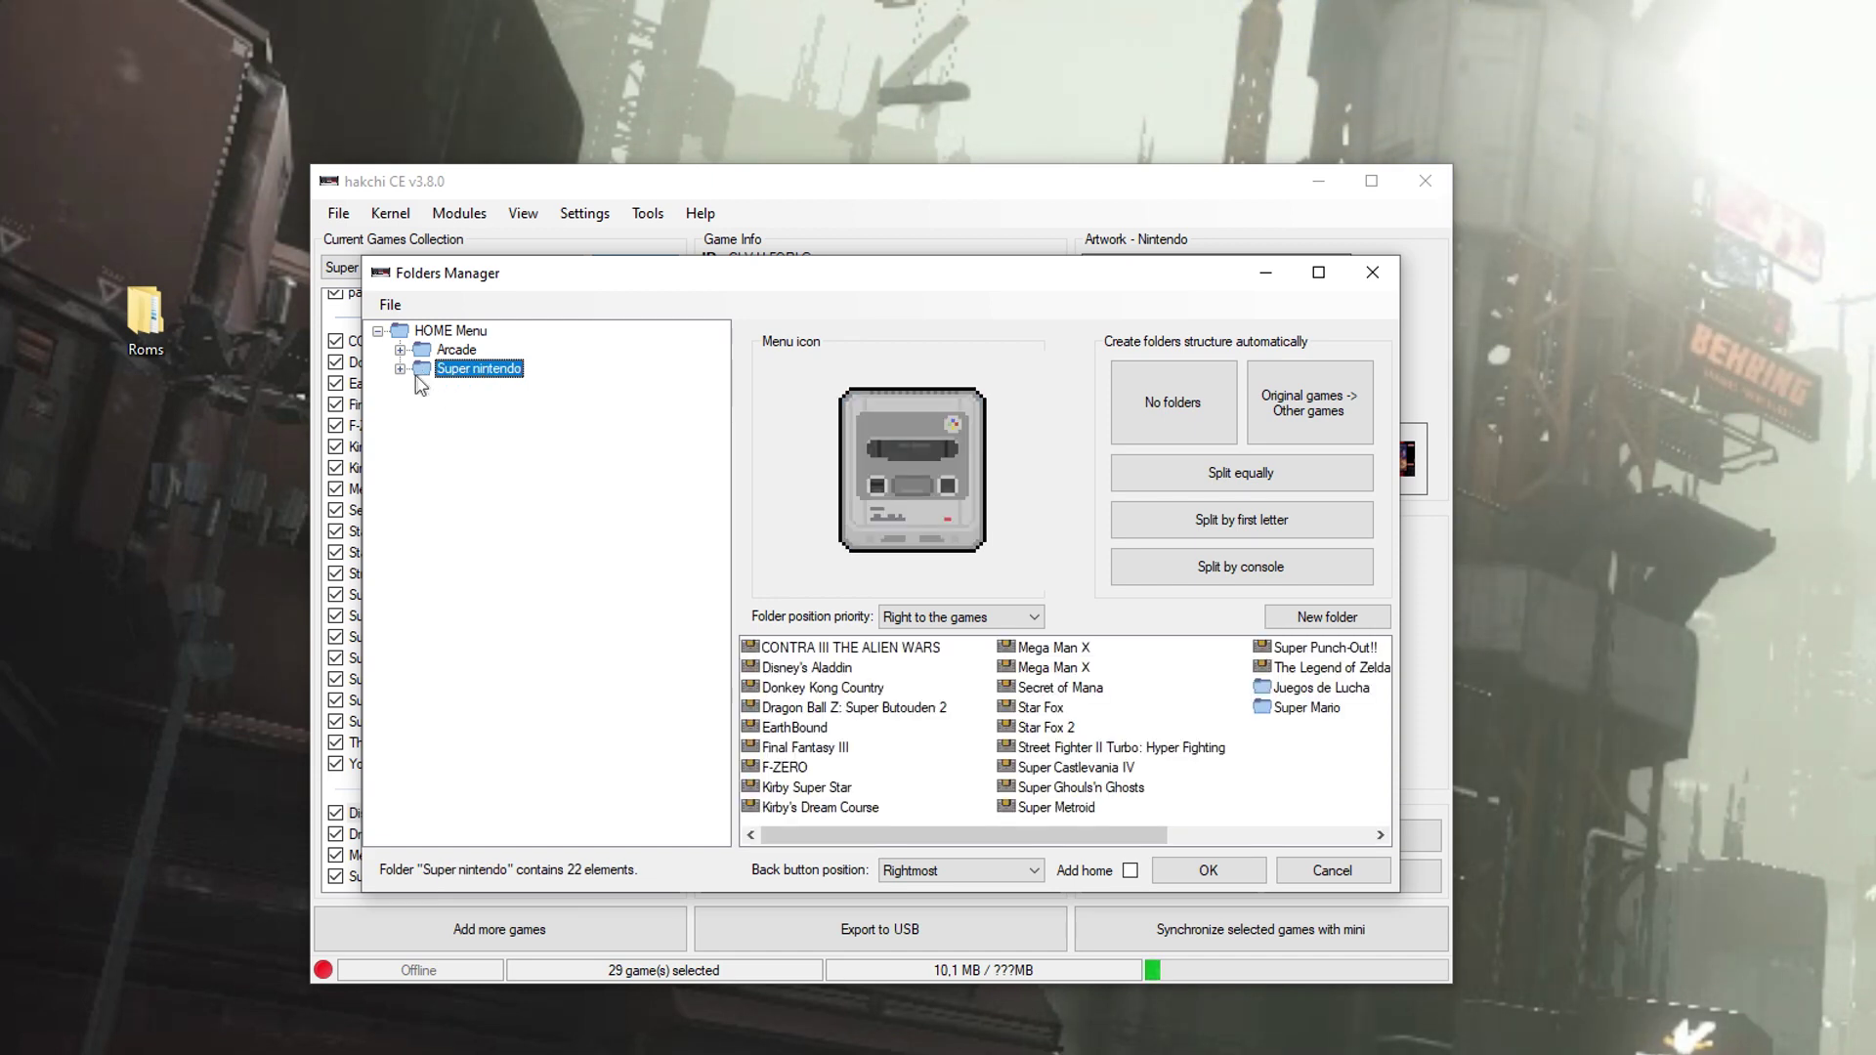
{"action": "left_click", "coordinate": [400, 369]}
{"action": "left_click", "coordinate": [509, 728]}
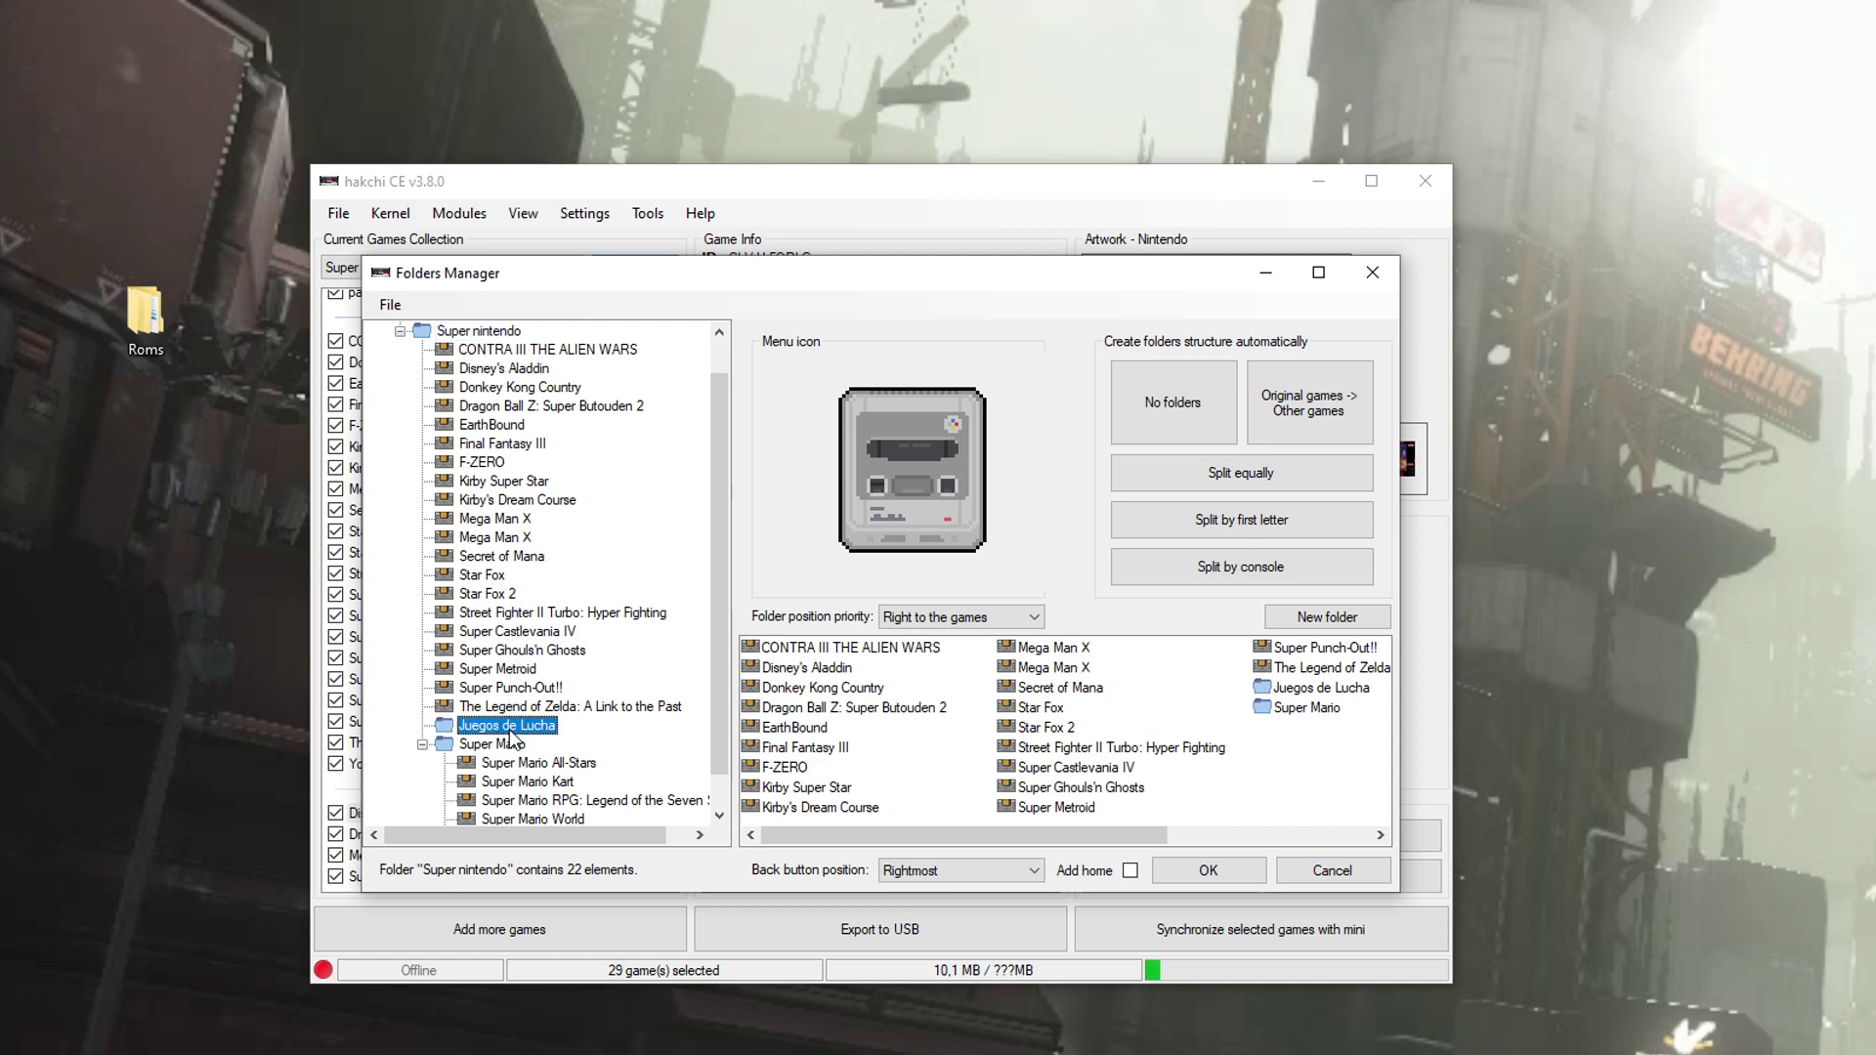
Move Dragon Ball Z: Super Butouden 2 and Street Fighter II Turbo: Hyper Fighting into the Juegos de Lucha subfolder and expand it.
{"action": "left_click", "coordinate": [461, 332]}
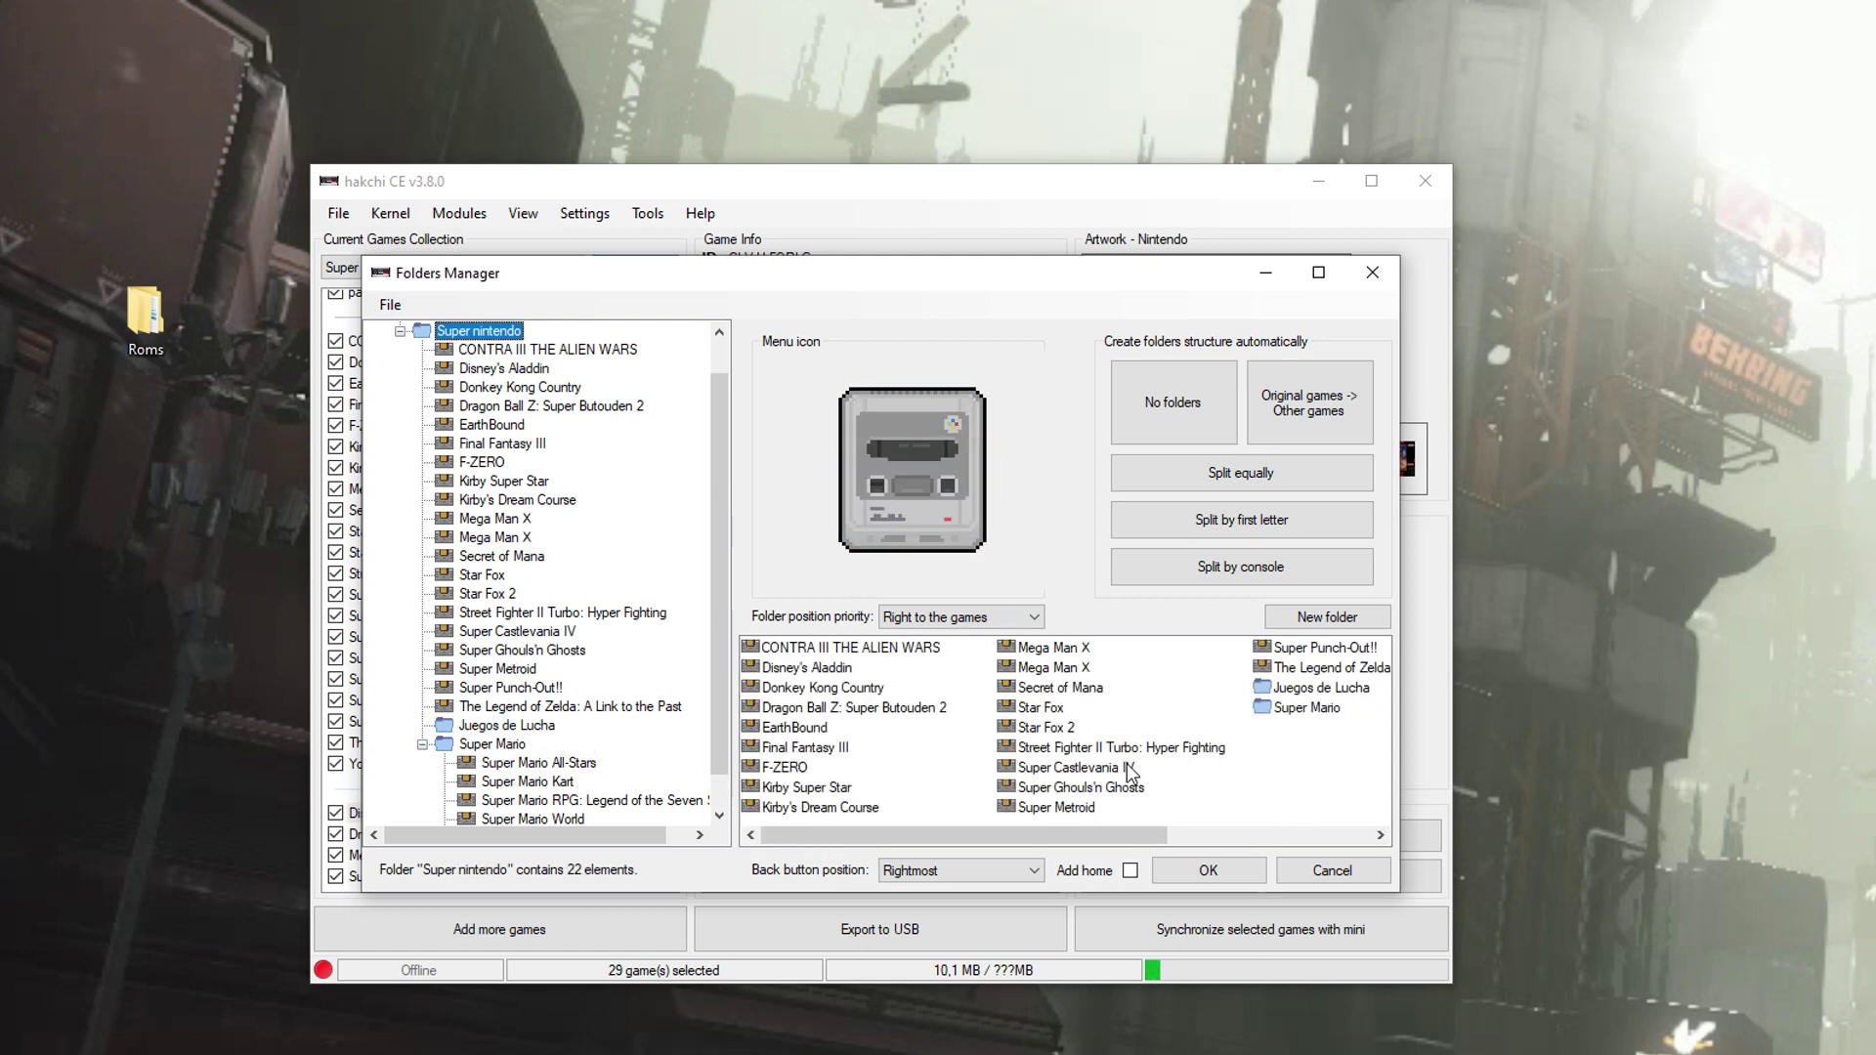
{"action": "left_click", "coordinate": [819, 710]}
{"action": "left_click", "coordinate": [1070, 748], "text": "ctrl"}
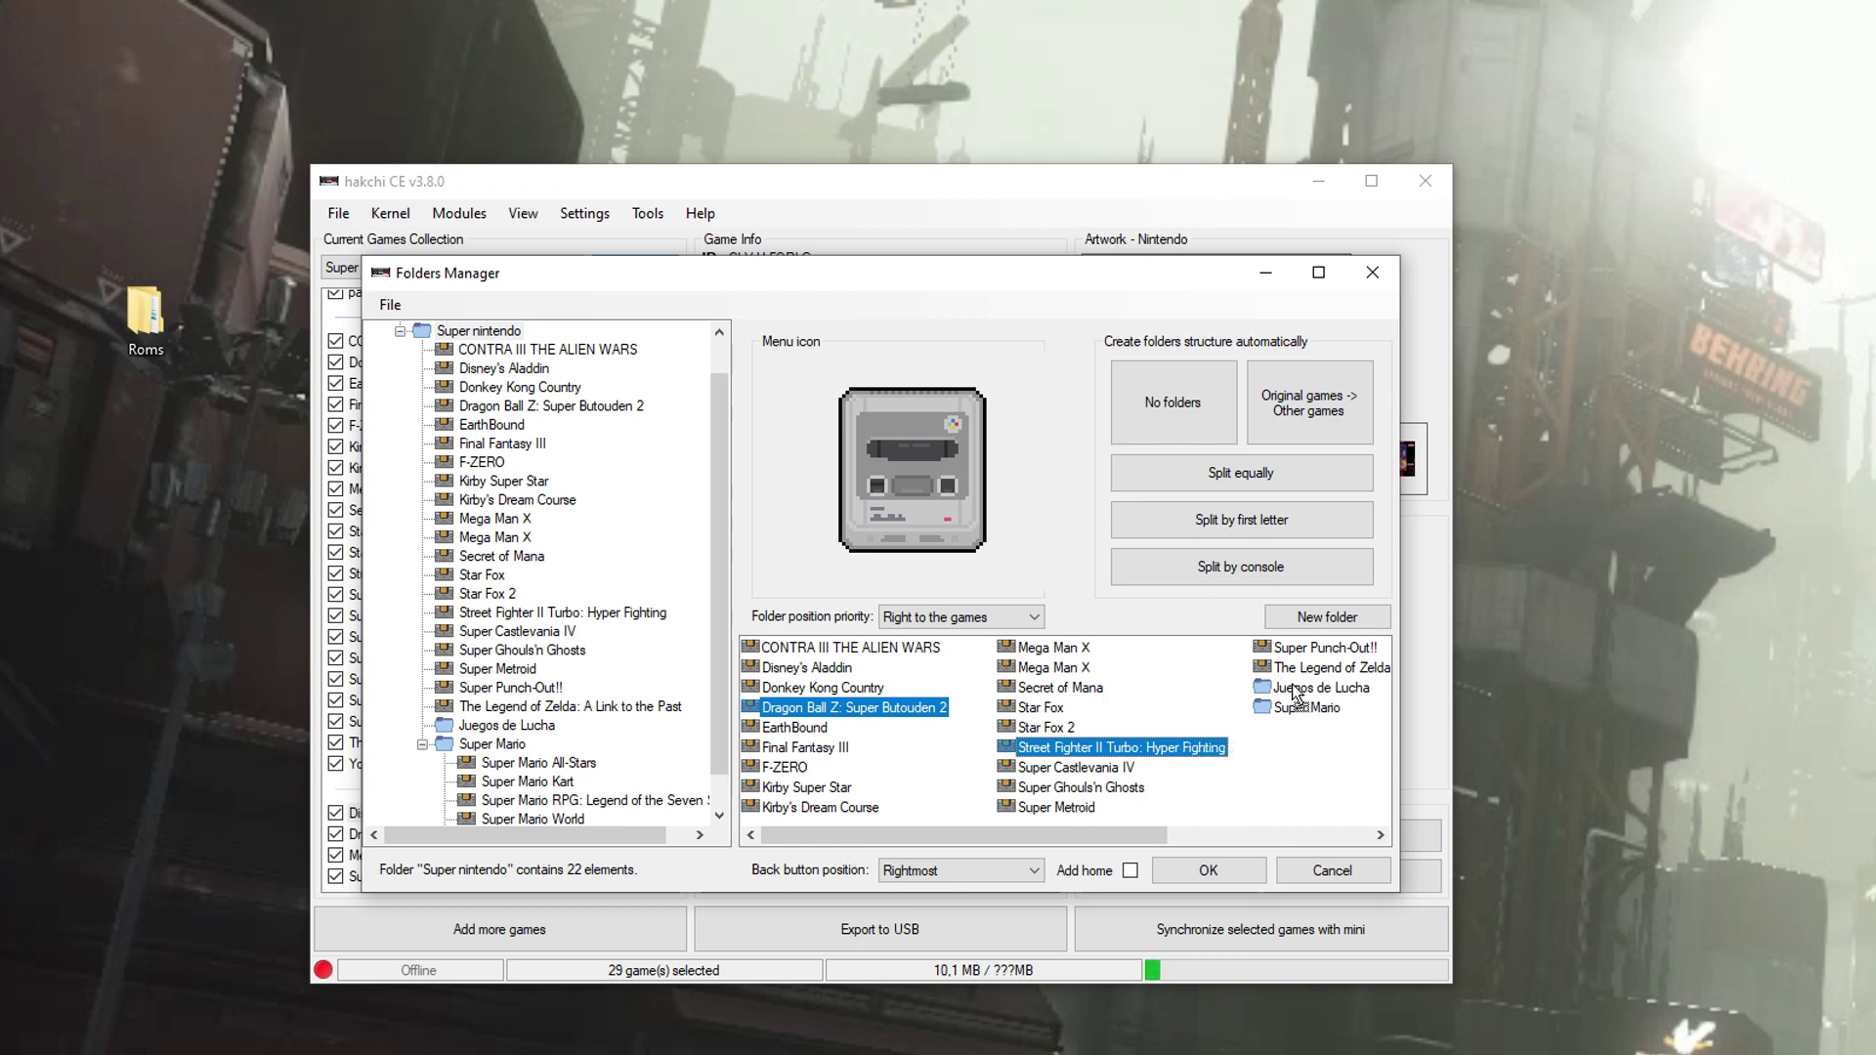
{"action": "left_click_drag", "start_coordinate": [1293, 690], "coordinate": [1293, 690]}
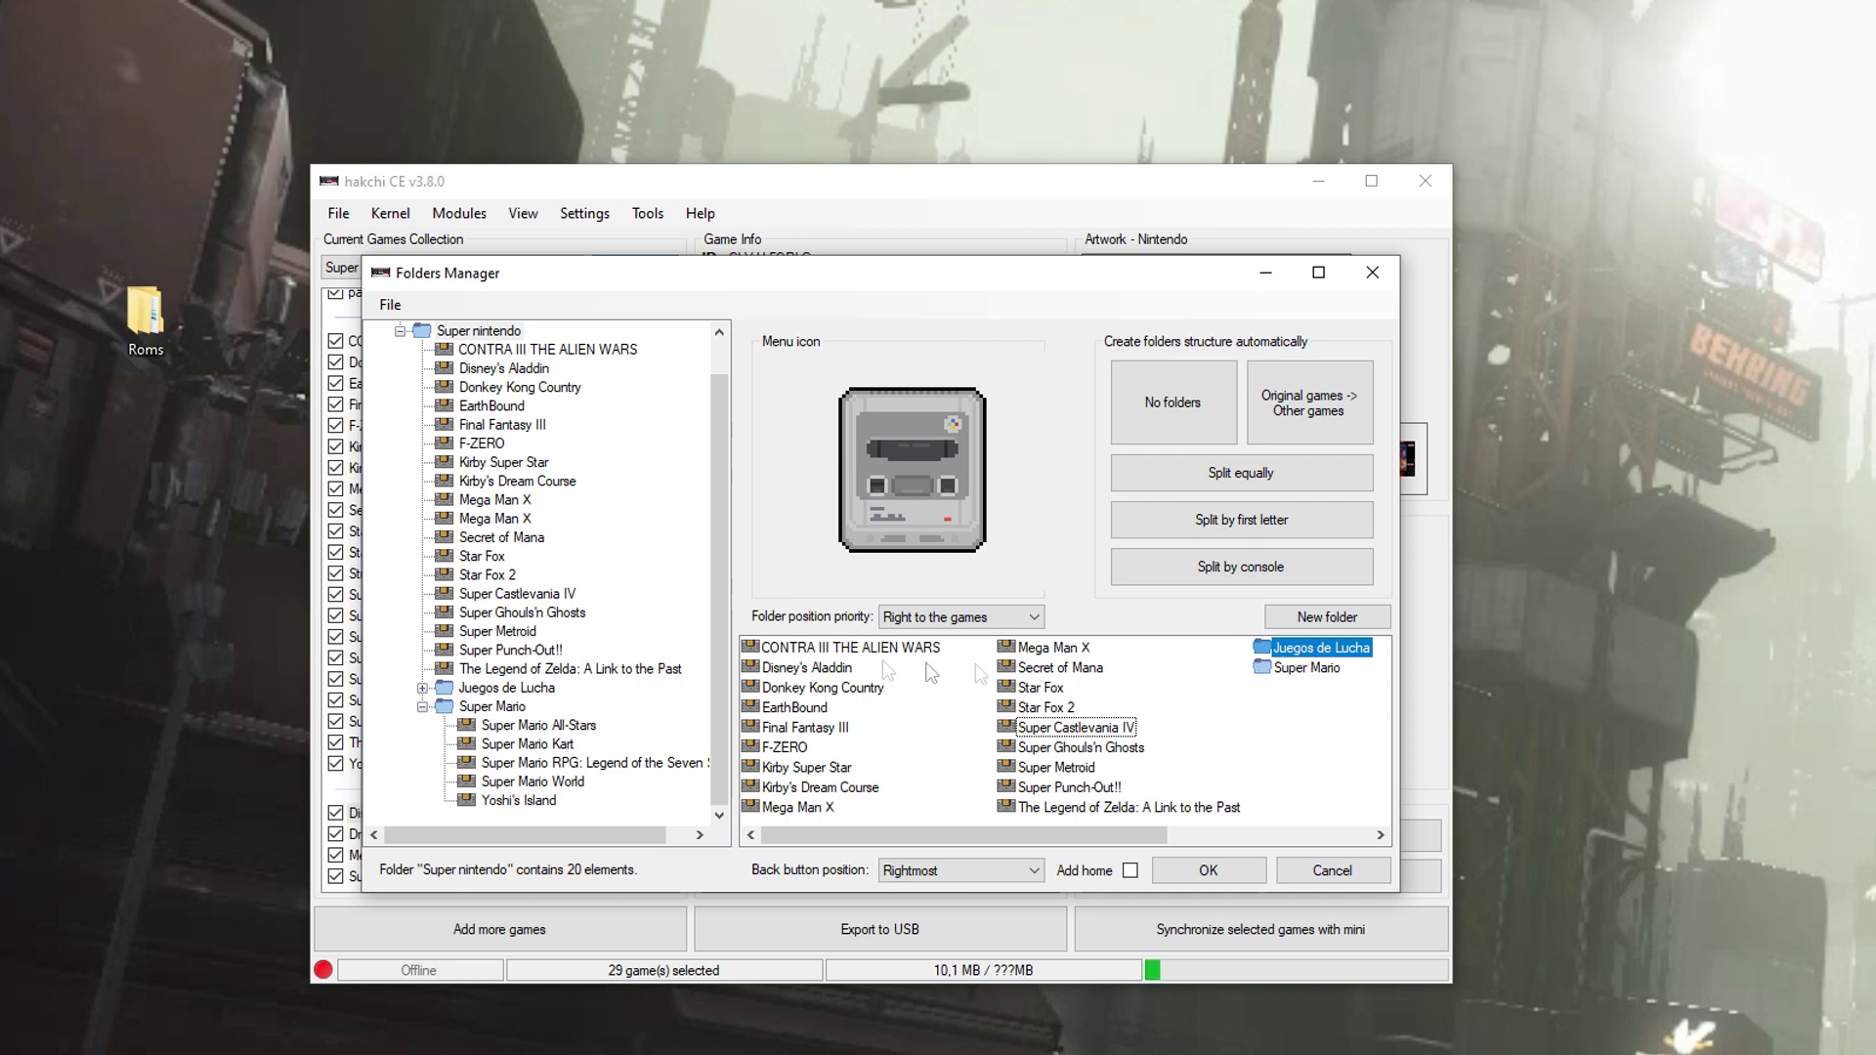
{"action": "left_click", "coordinate": [422, 688]}
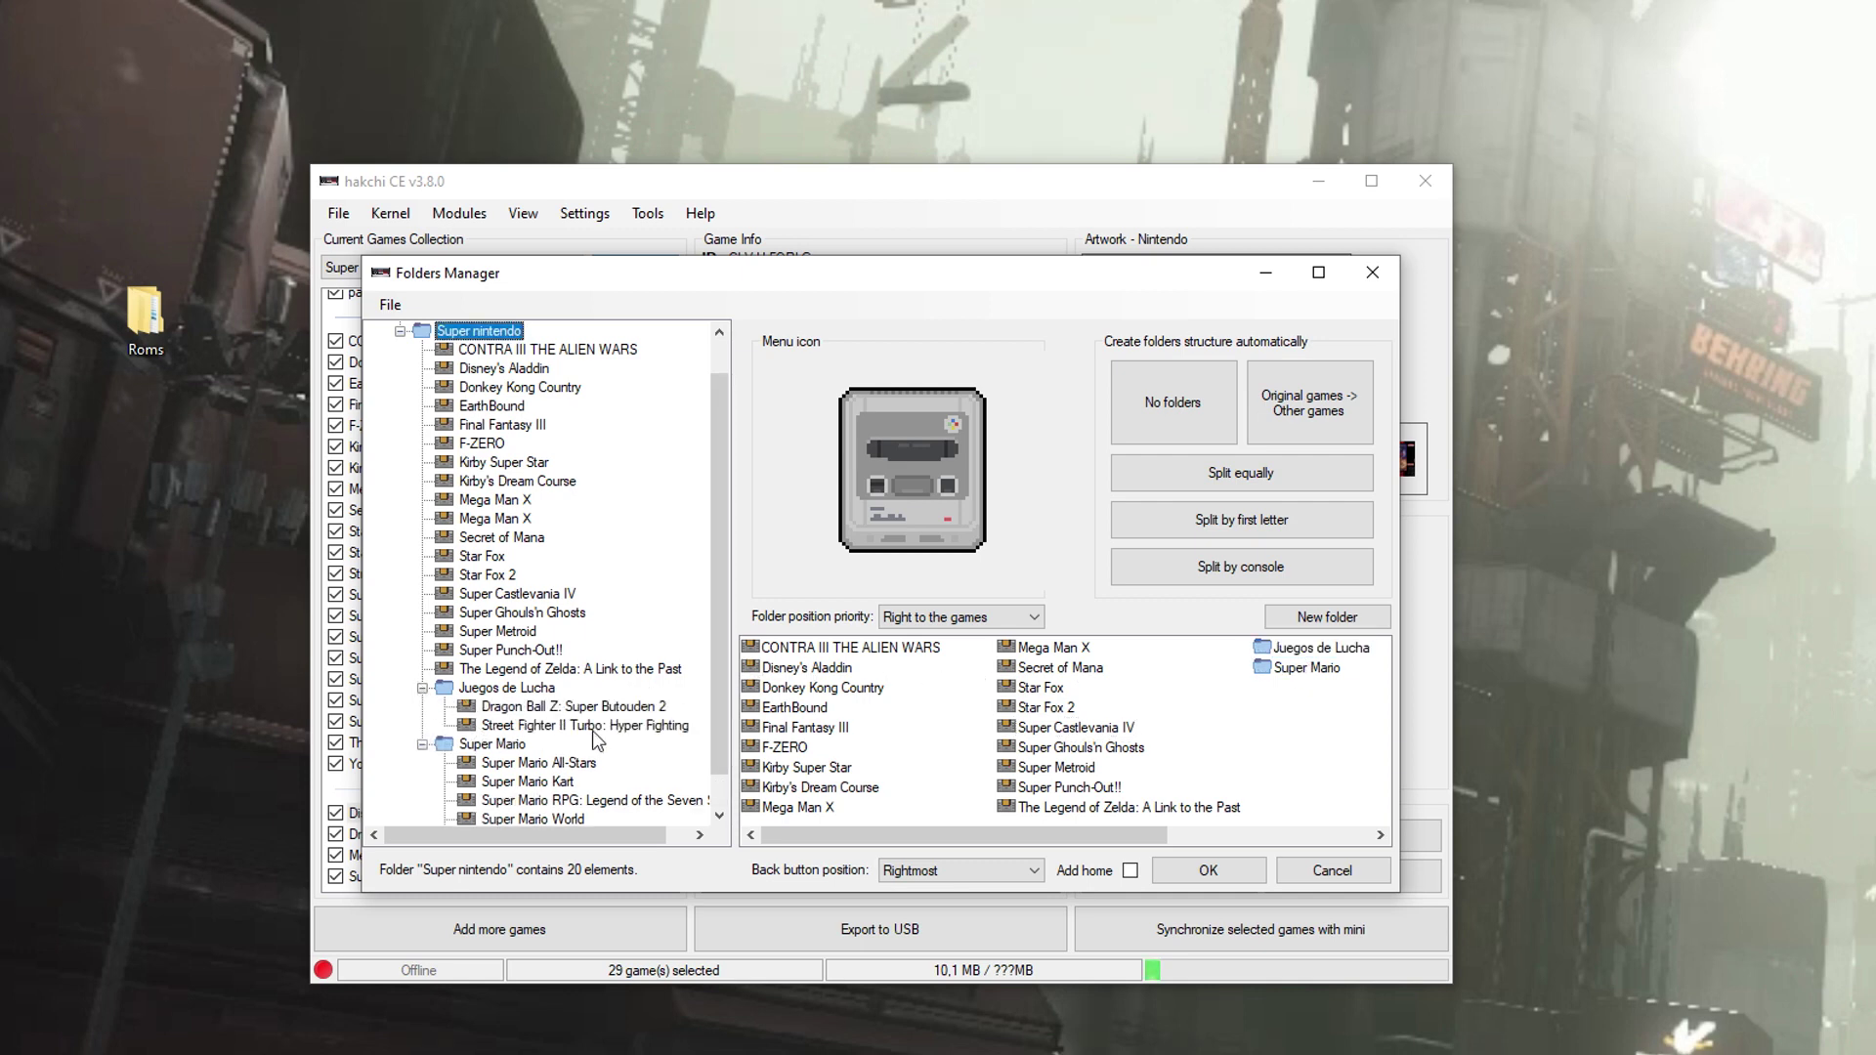
Check the subfolders, collapse the Super nintendo folder and accept the folder structure.
{"action": "scroll", "coordinate": [440, 699], "scroll_direction": "down", "scroll_amount": 1}
{"action": "scroll", "coordinate": [557, 814], "scroll_direction": "up", "scroll_amount": 2}
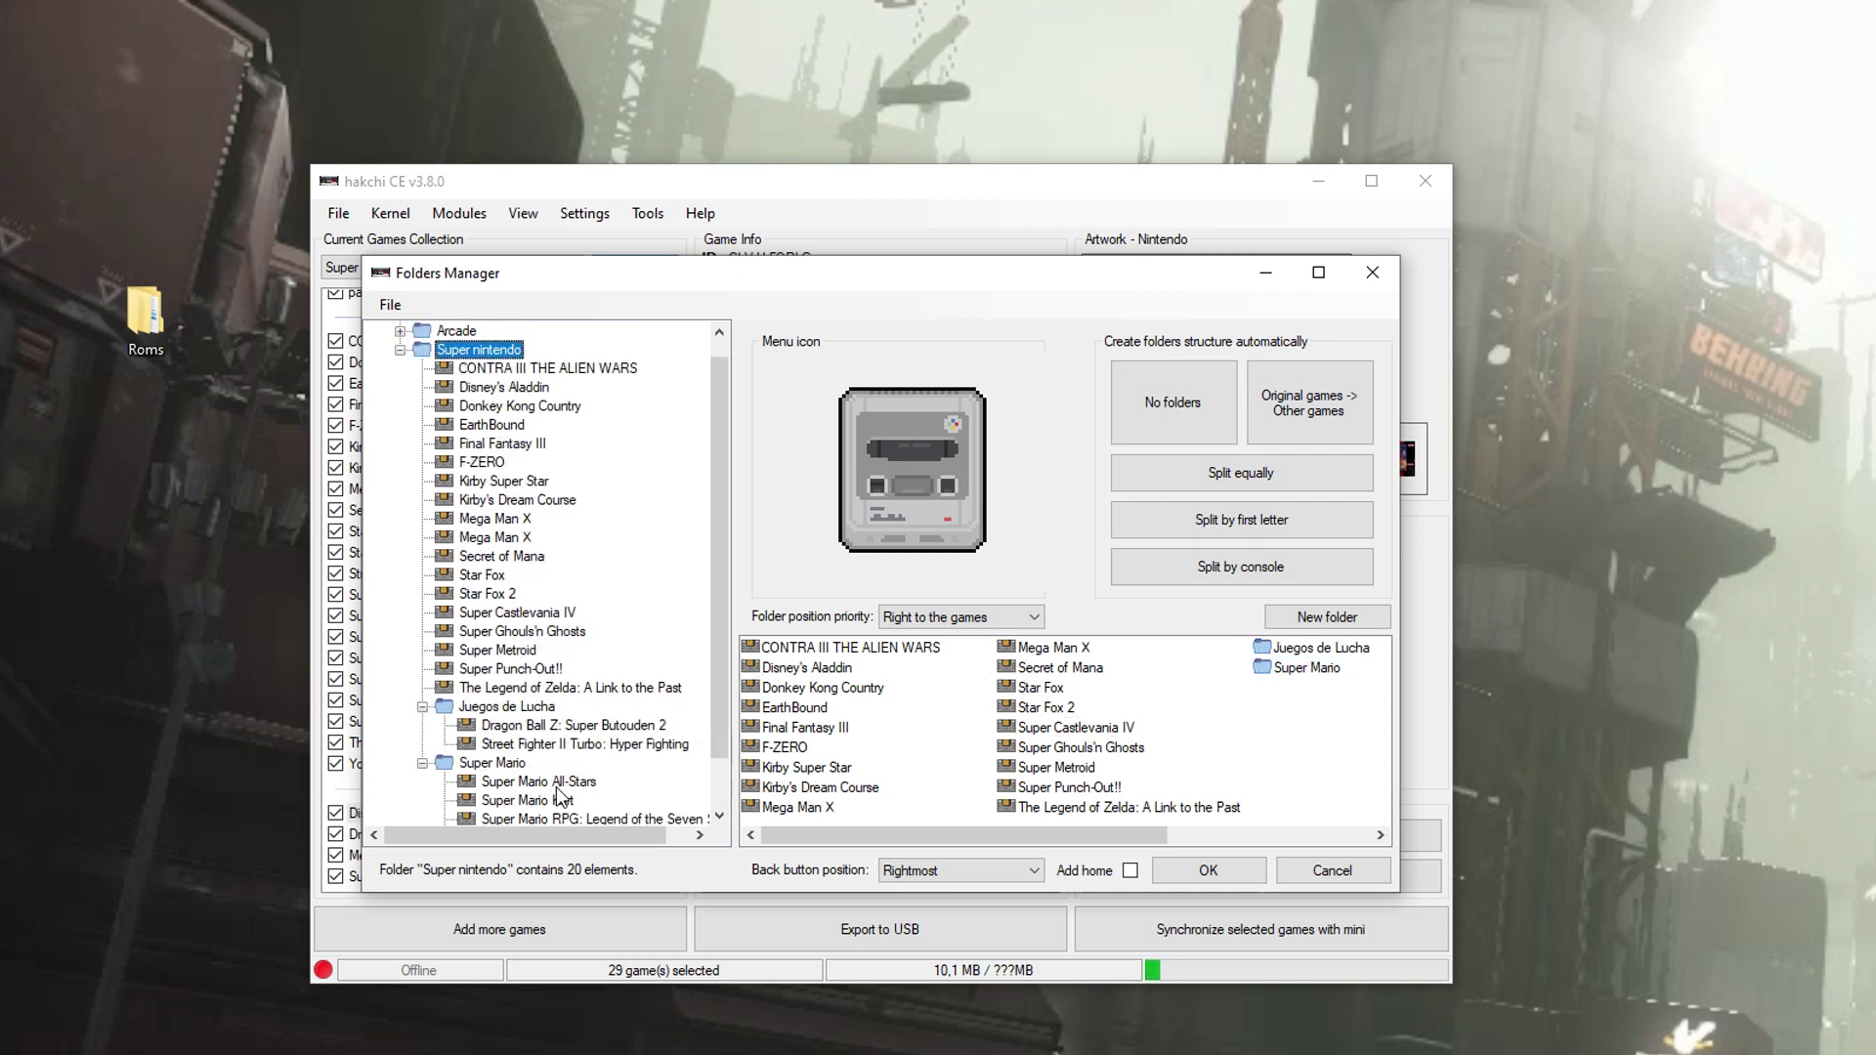
{"action": "left_click", "coordinate": [399, 369]}
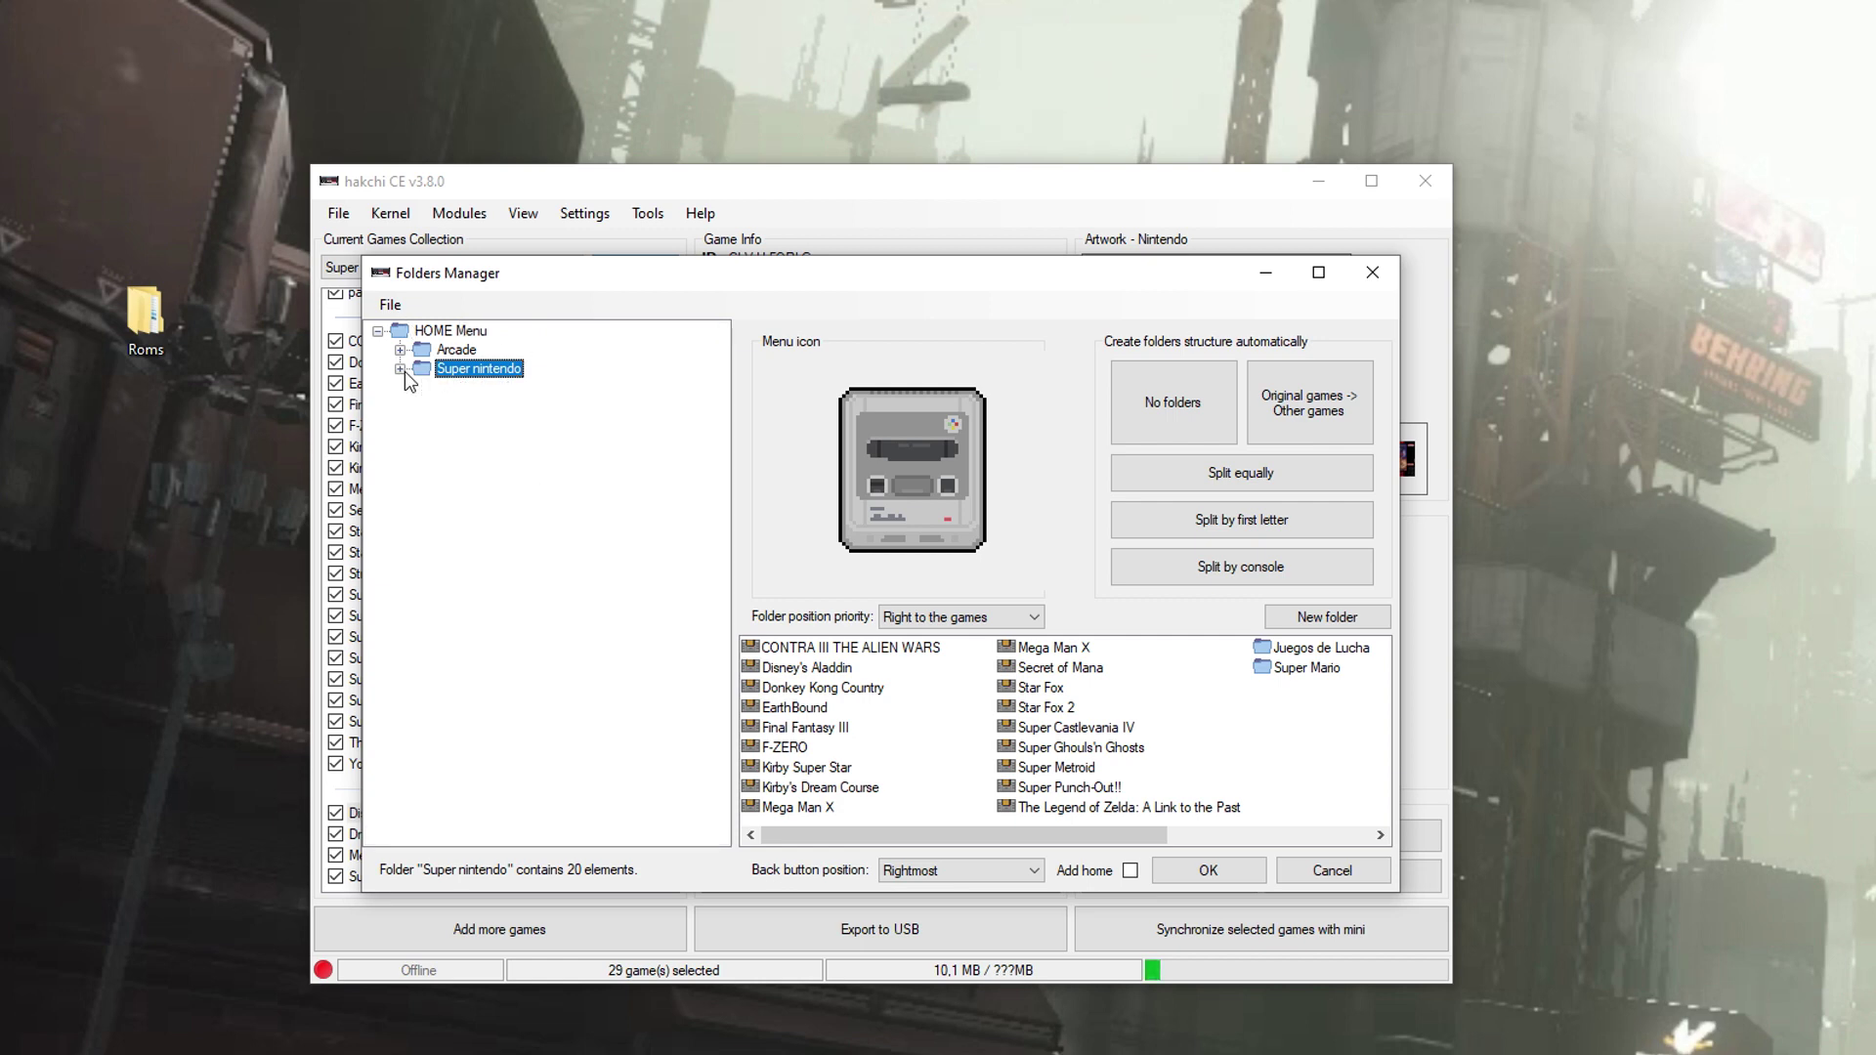
{"action": "left_click", "coordinate": [1208, 871]}
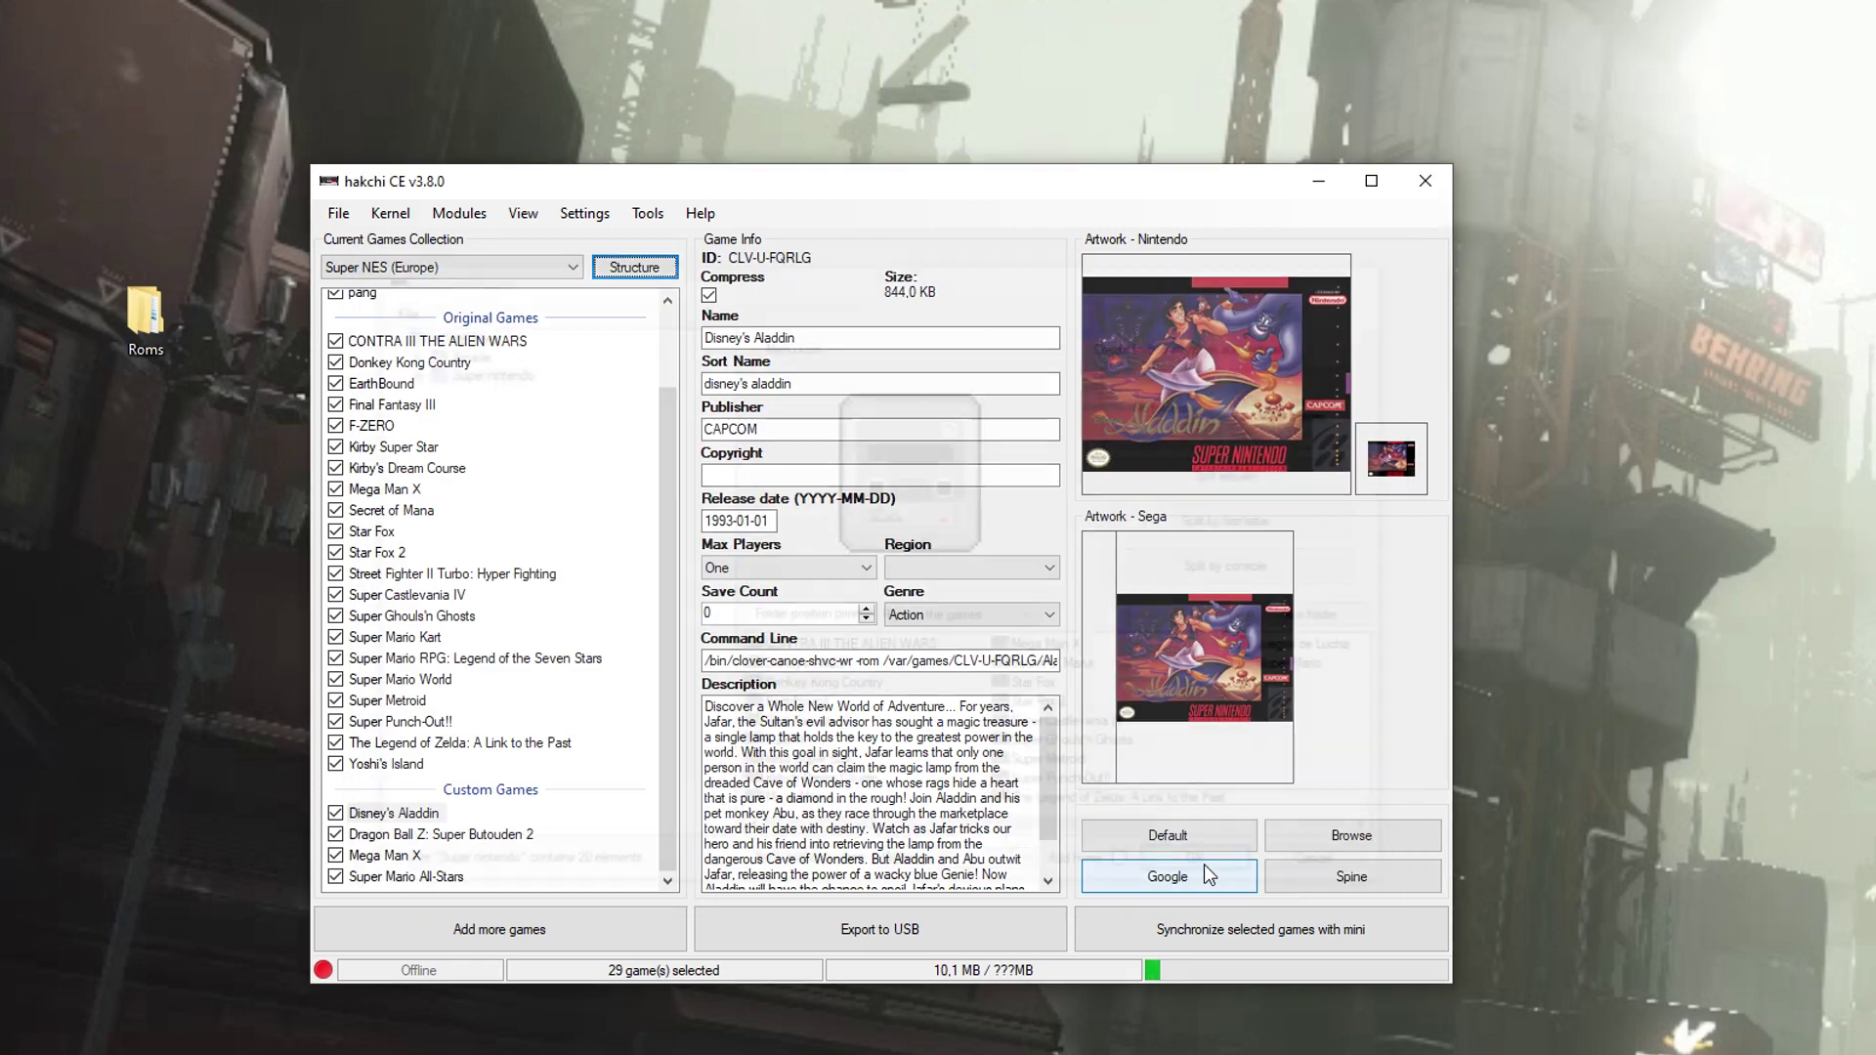